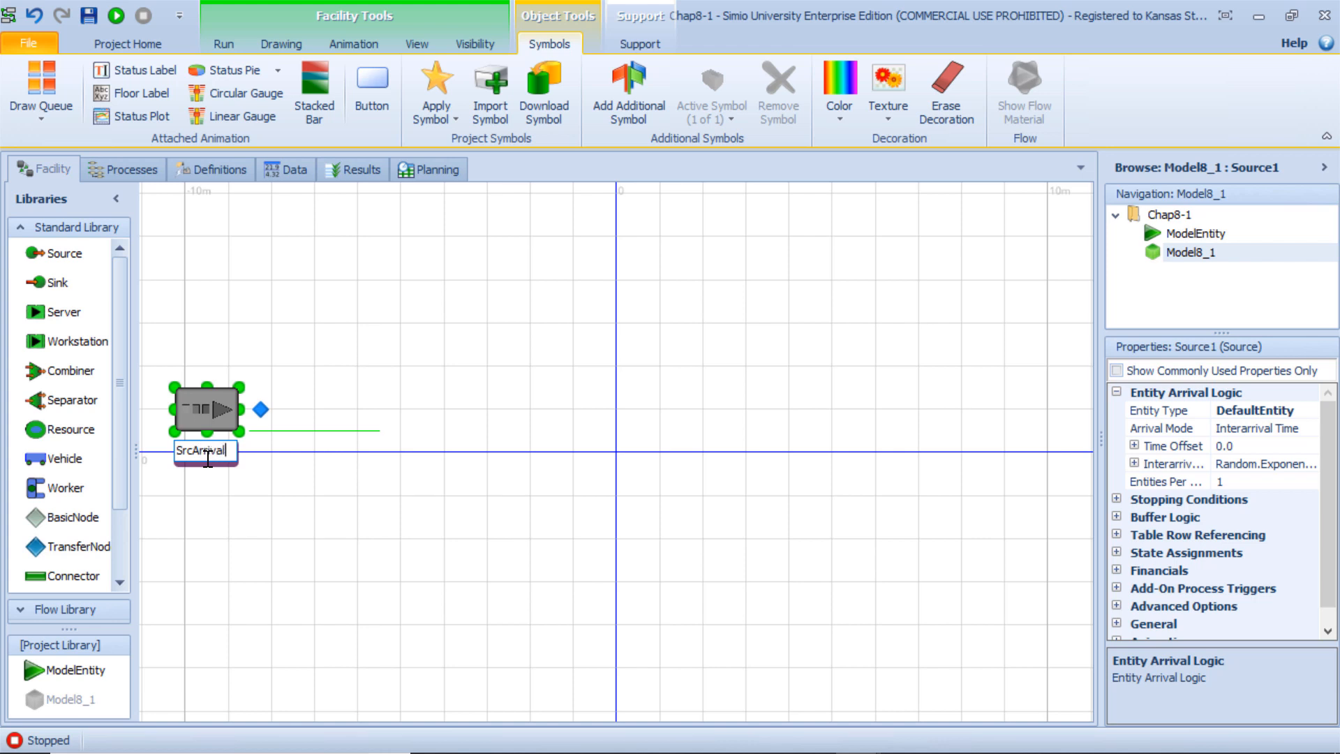
# Step: Name the source SrcArrivals
pyautogui.press('Return')
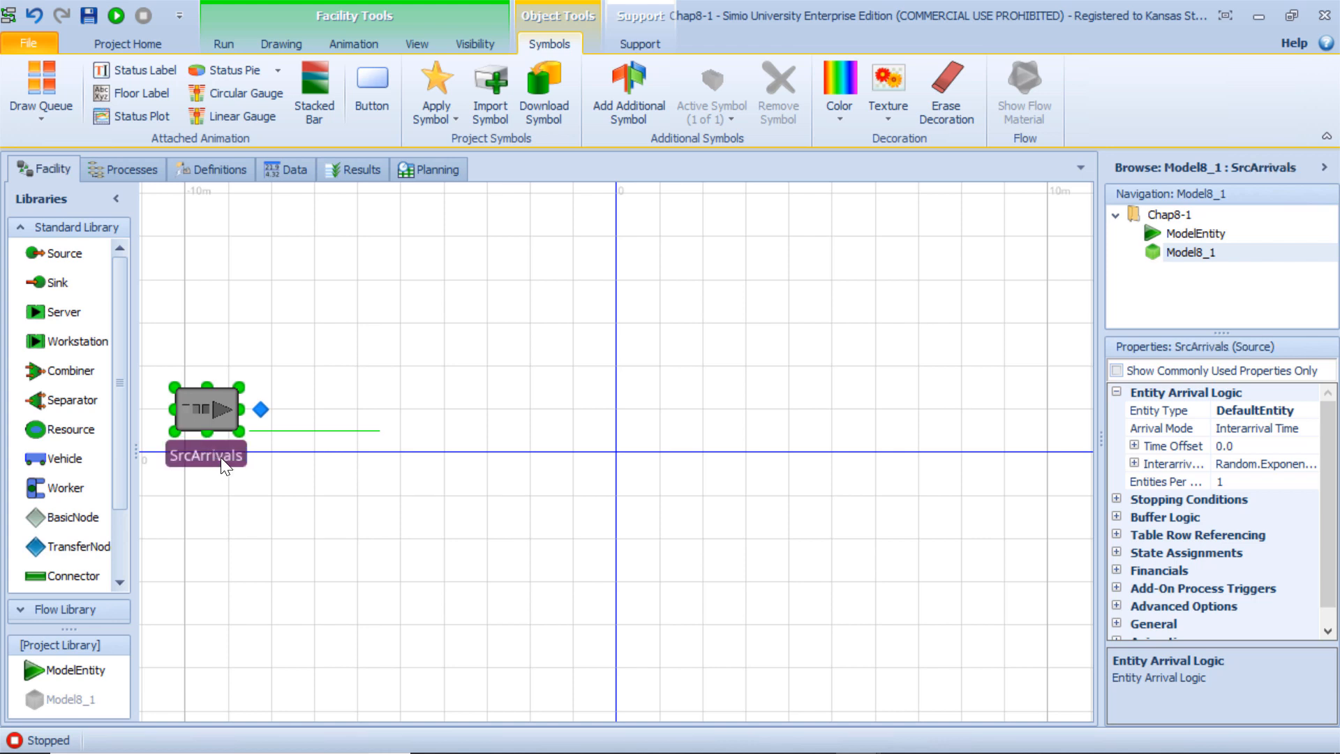
# Step: Place four Server objects beyond SrcArrivals: three in a row level with it and one above, between the last two of the row
pyautogui.moveTo(76, 318); pyautogui.dragTo(454, 420)
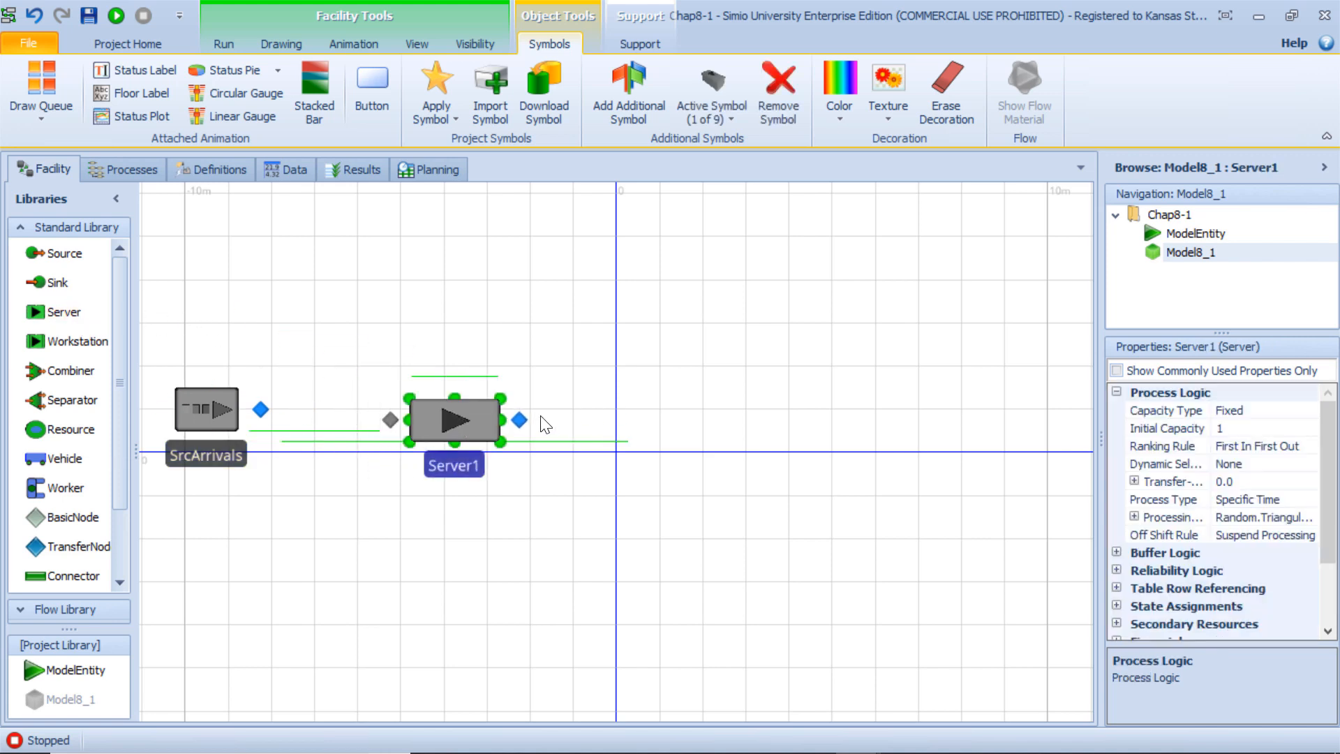
pyautogui.moveTo(73, 325); pyautogui.dragTo(733, 420)
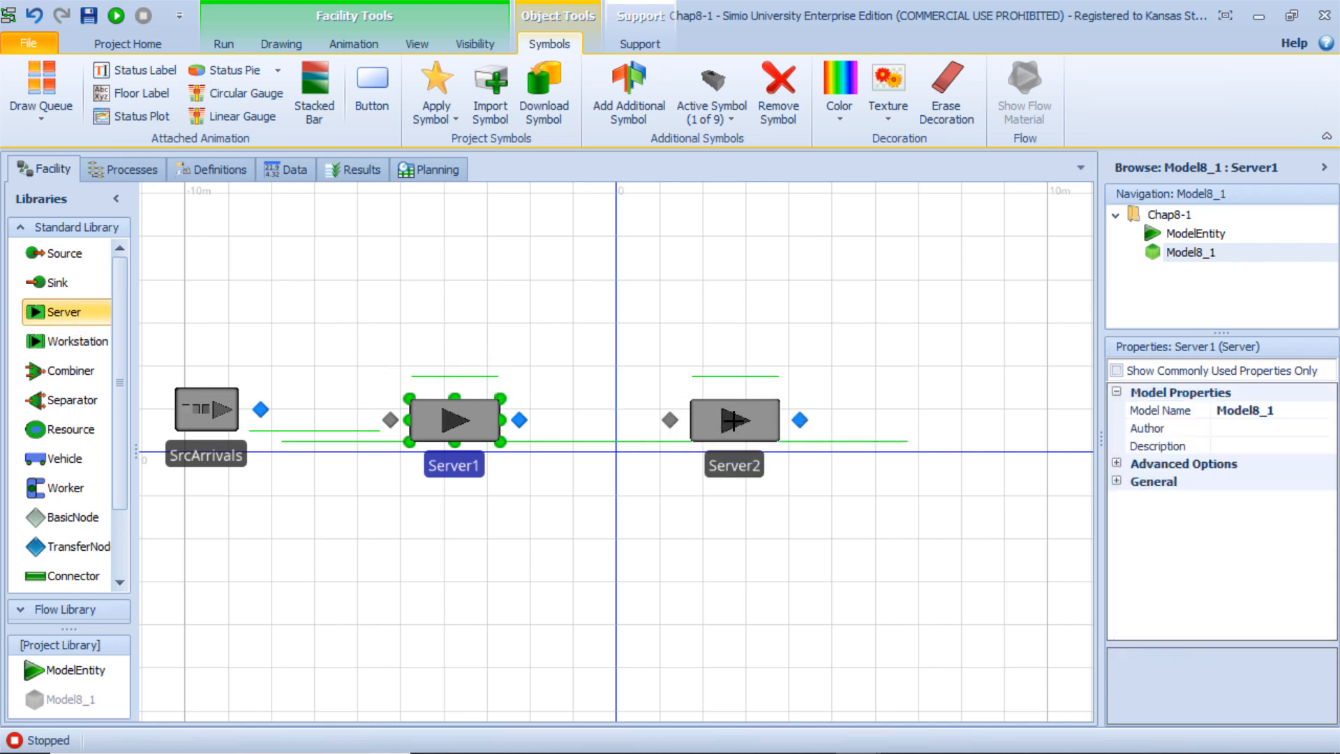
pyautogui.click(732, 421)
pyautogui.click(918, 259)
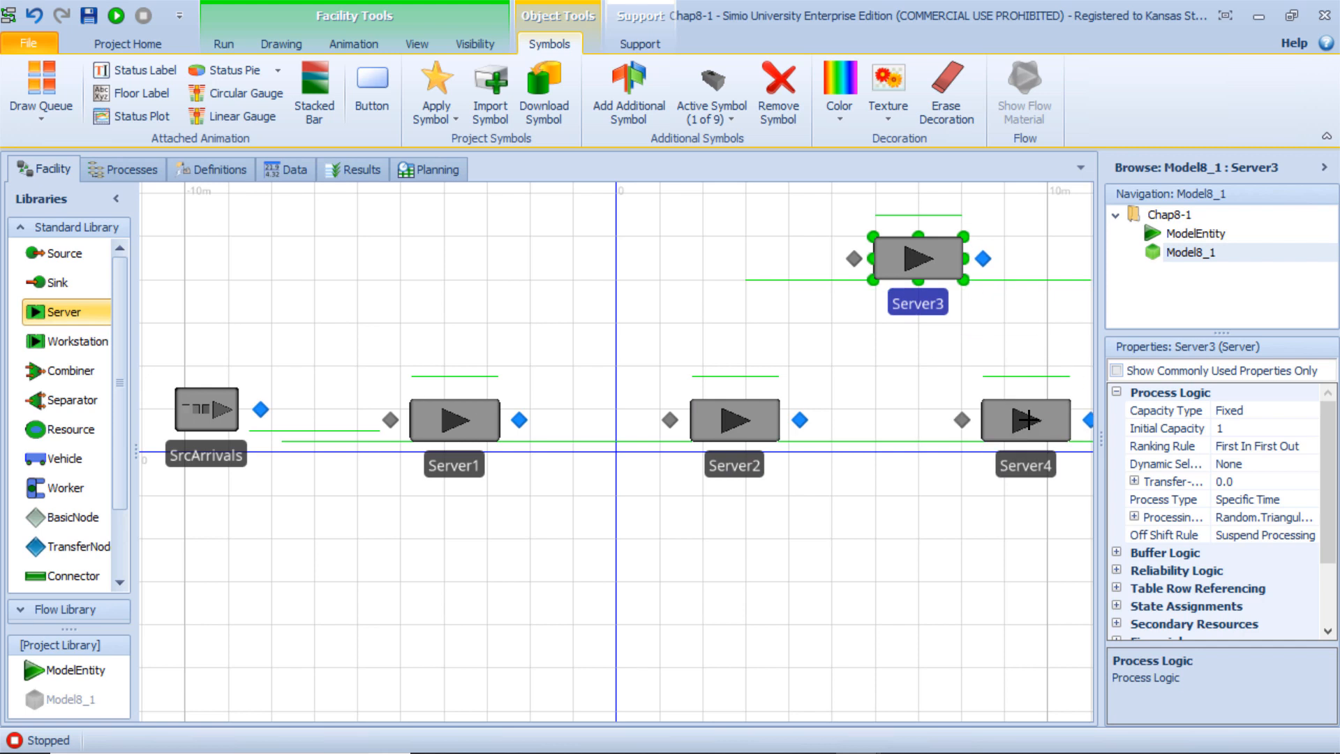
pyautogui.click(1027, 419)
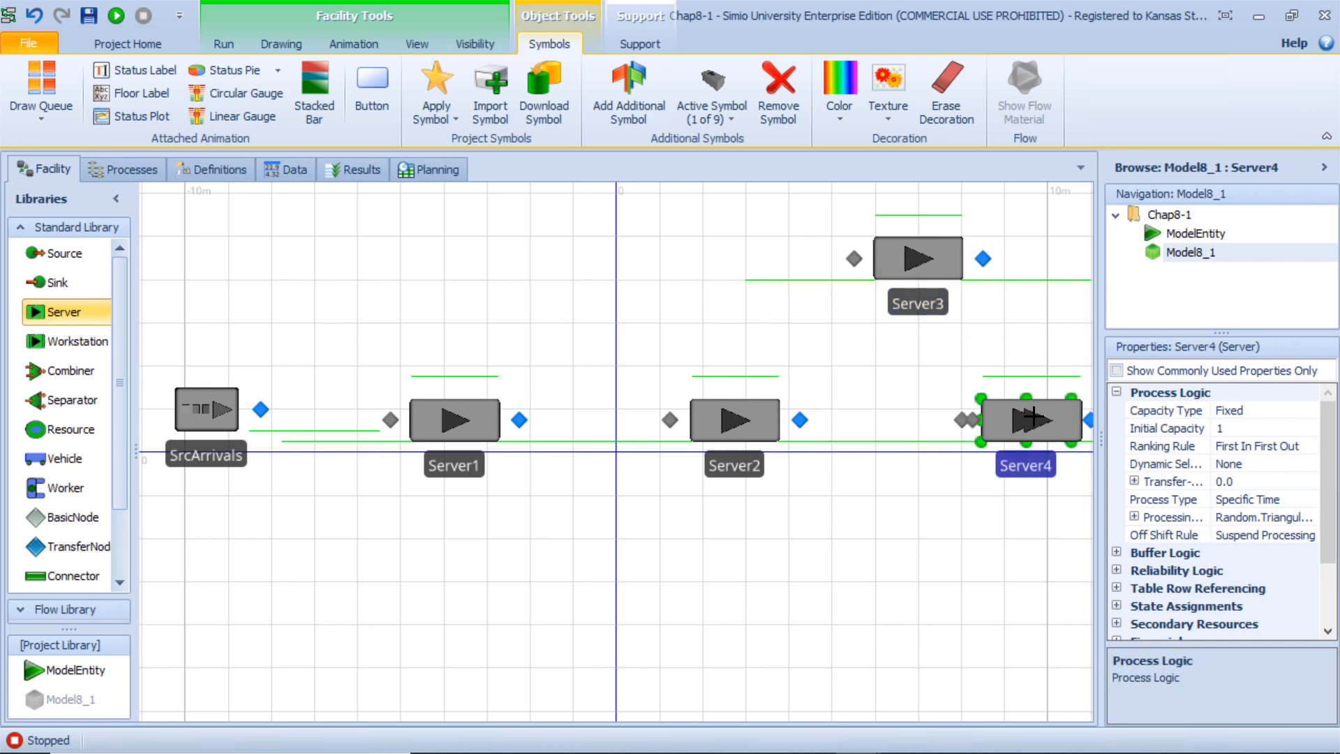
pyautogui.press('Escape')
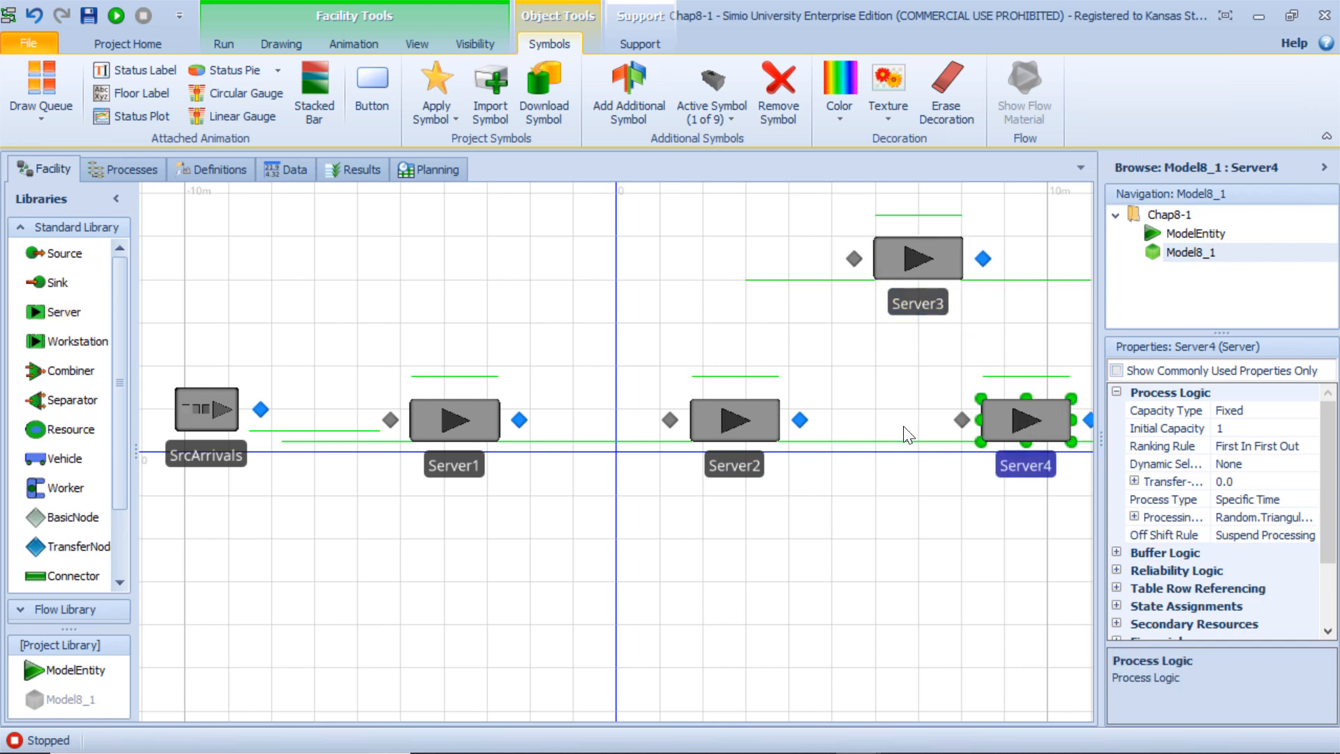
# Step: Place three Sink objects beyond the servers: one level with Server3, one level with Server4, and one below
pyautogui.moveTo(770, 536); pyautogui.dragTo(523, 538)
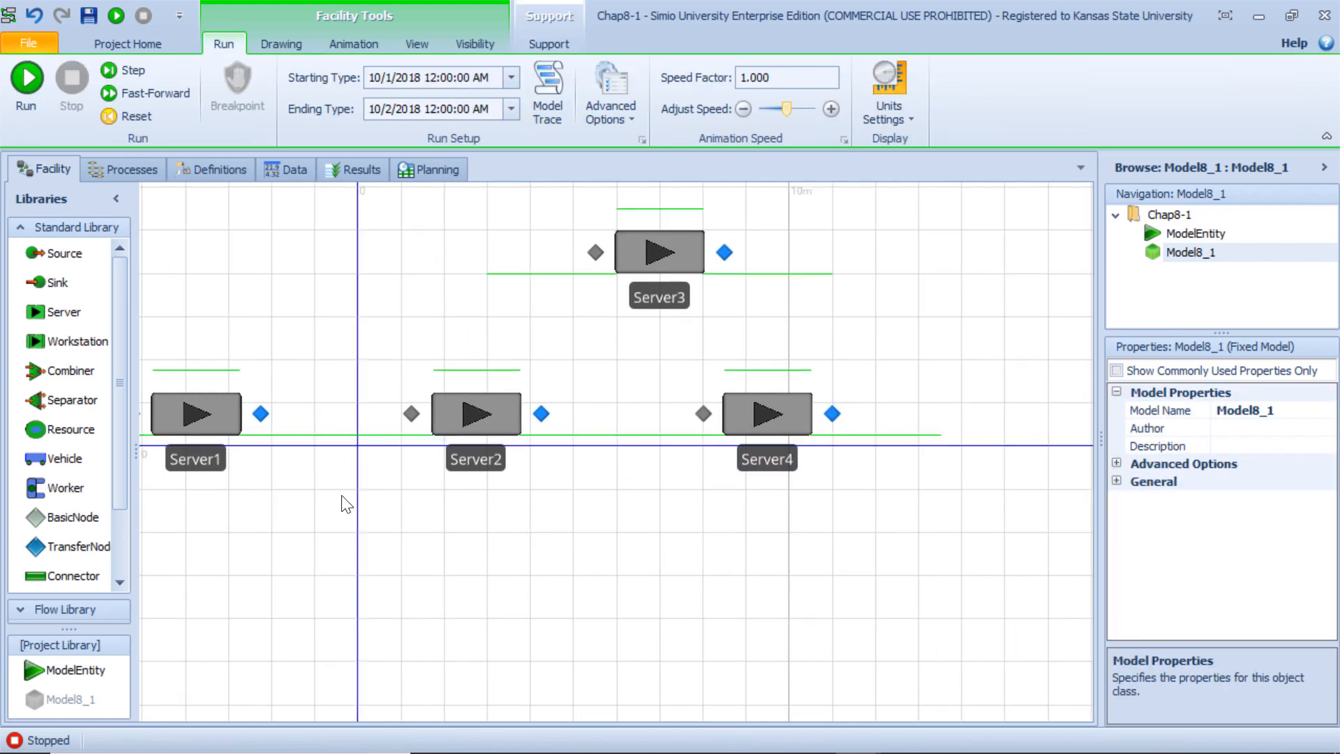
pyautogui.click(74, 282)
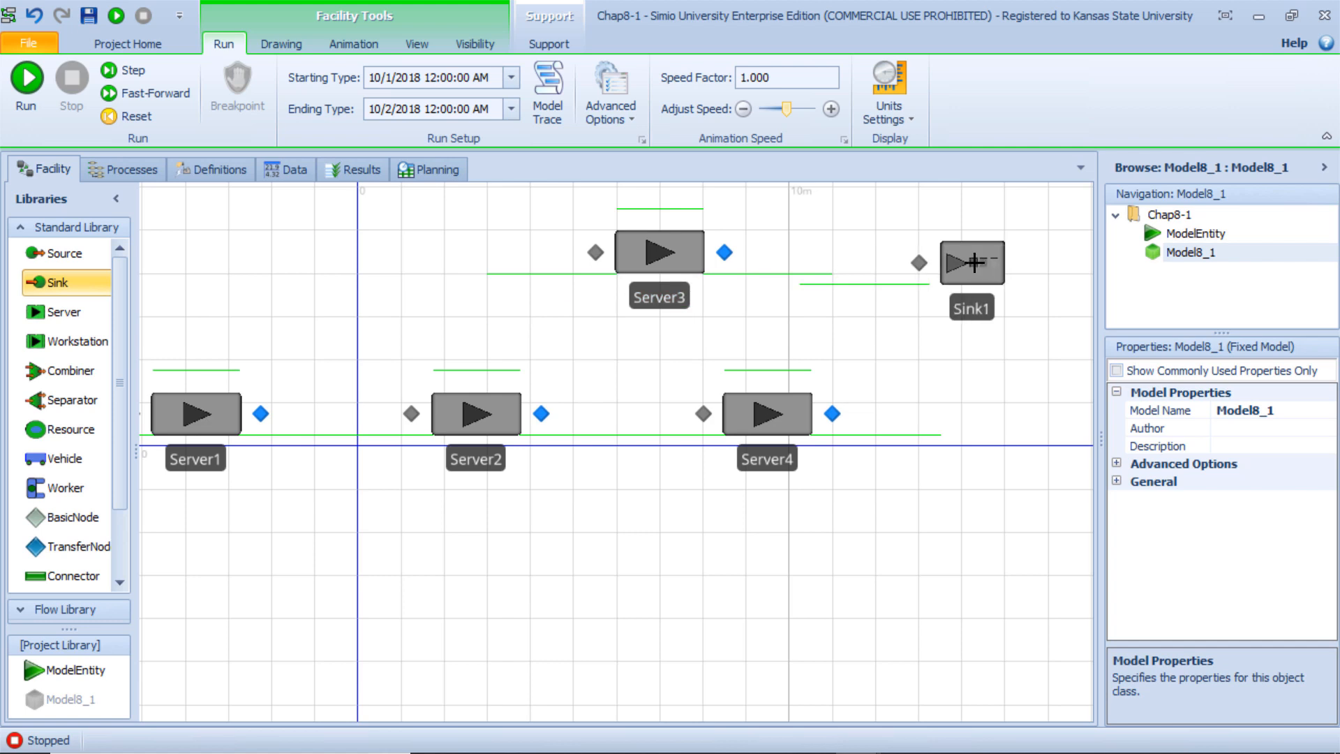
pyautogui.click(974, 263)
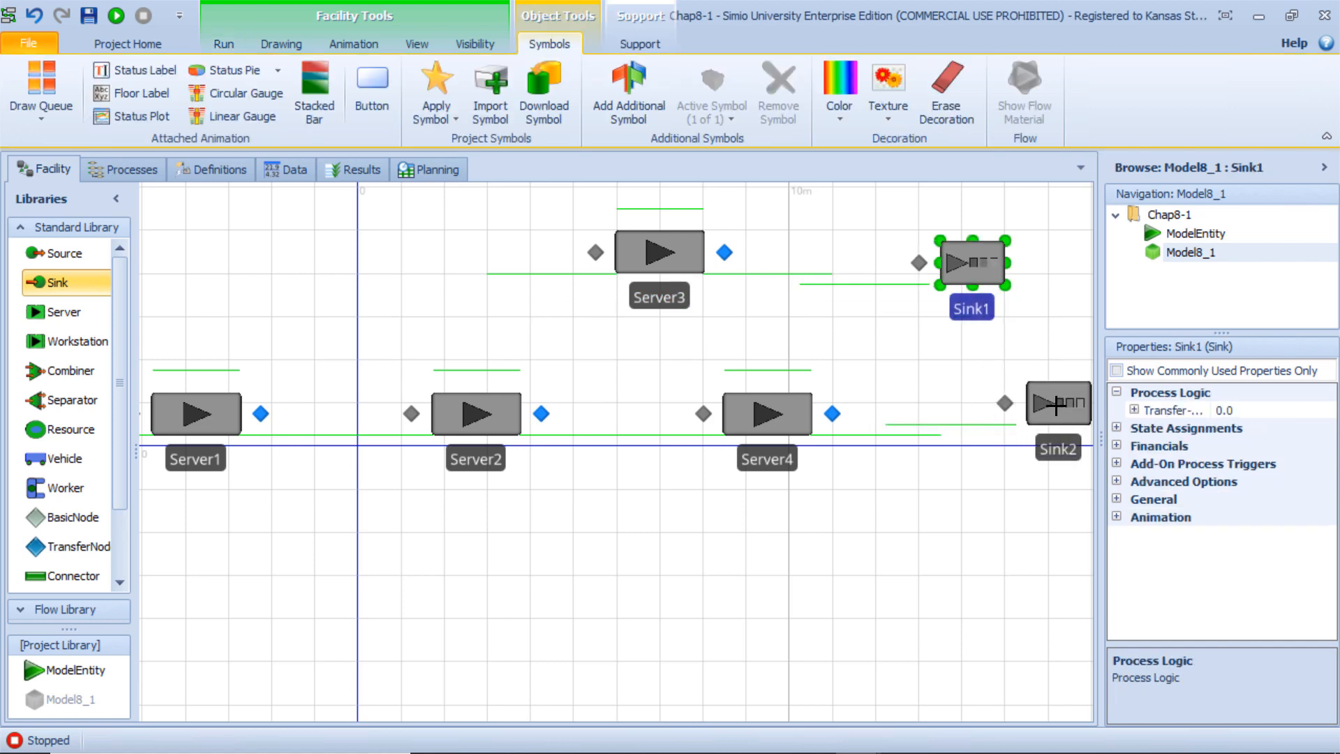
pyautogui.click(1064, 404)
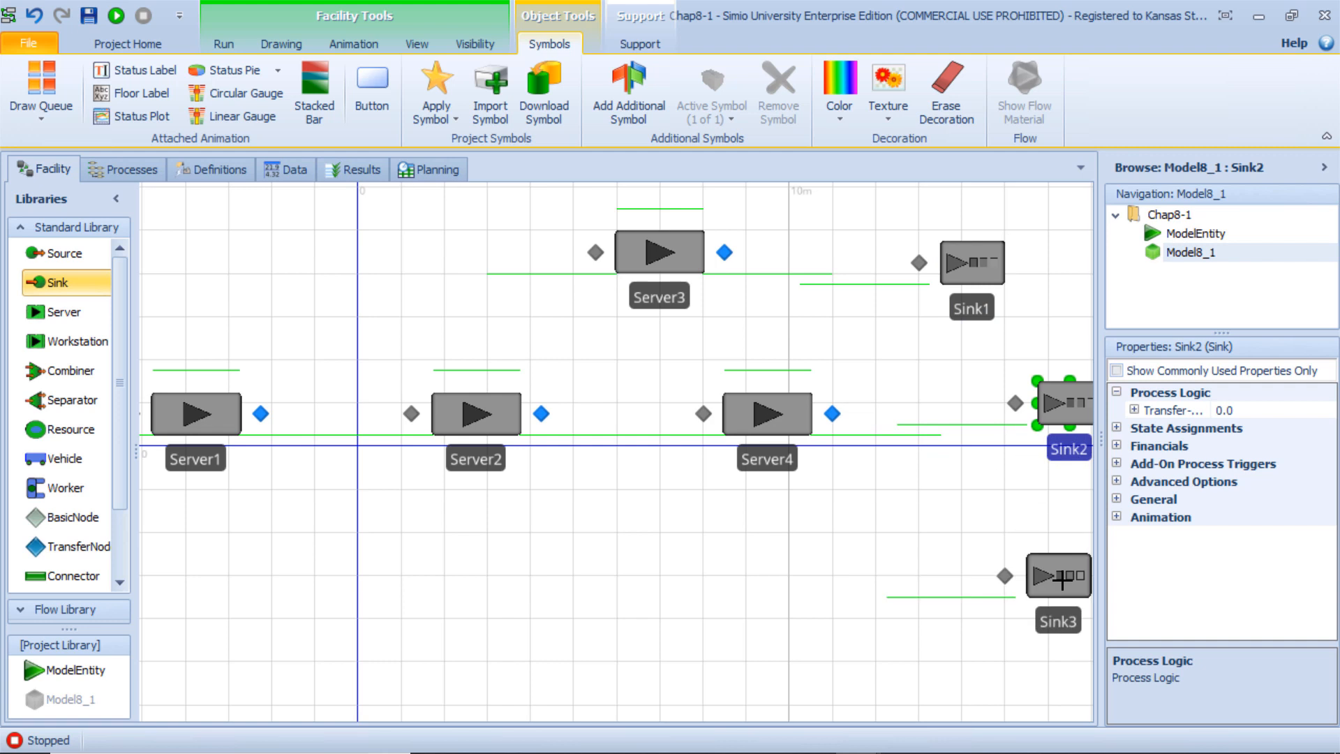
pyautogui.click(1062, 580)
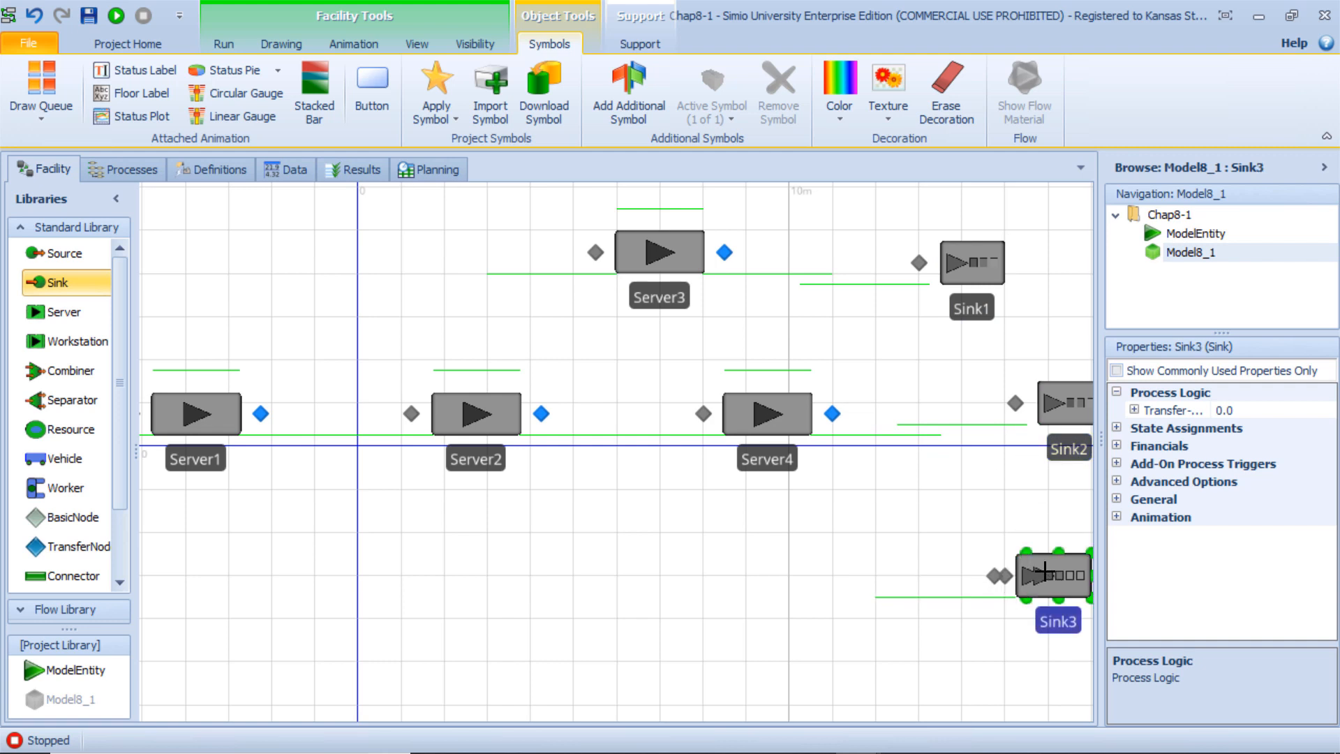
# Step: Rename Server1 as SvrRegistration
pyautogui.moveTo(293, 290); pyautogui.dragTo(498, 294)
pyautogui.click(415, 457)
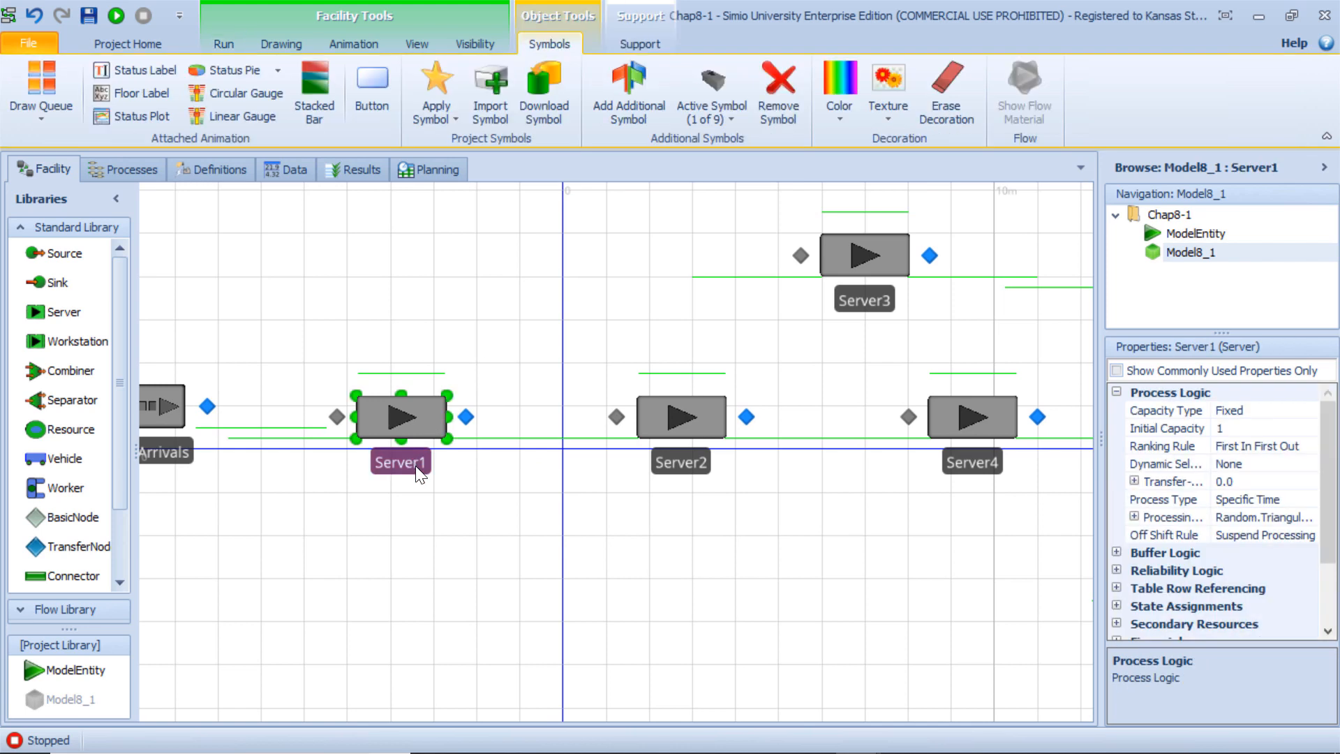
pyautogui.click(417, 459)
pyautogui.write('SvrRe')
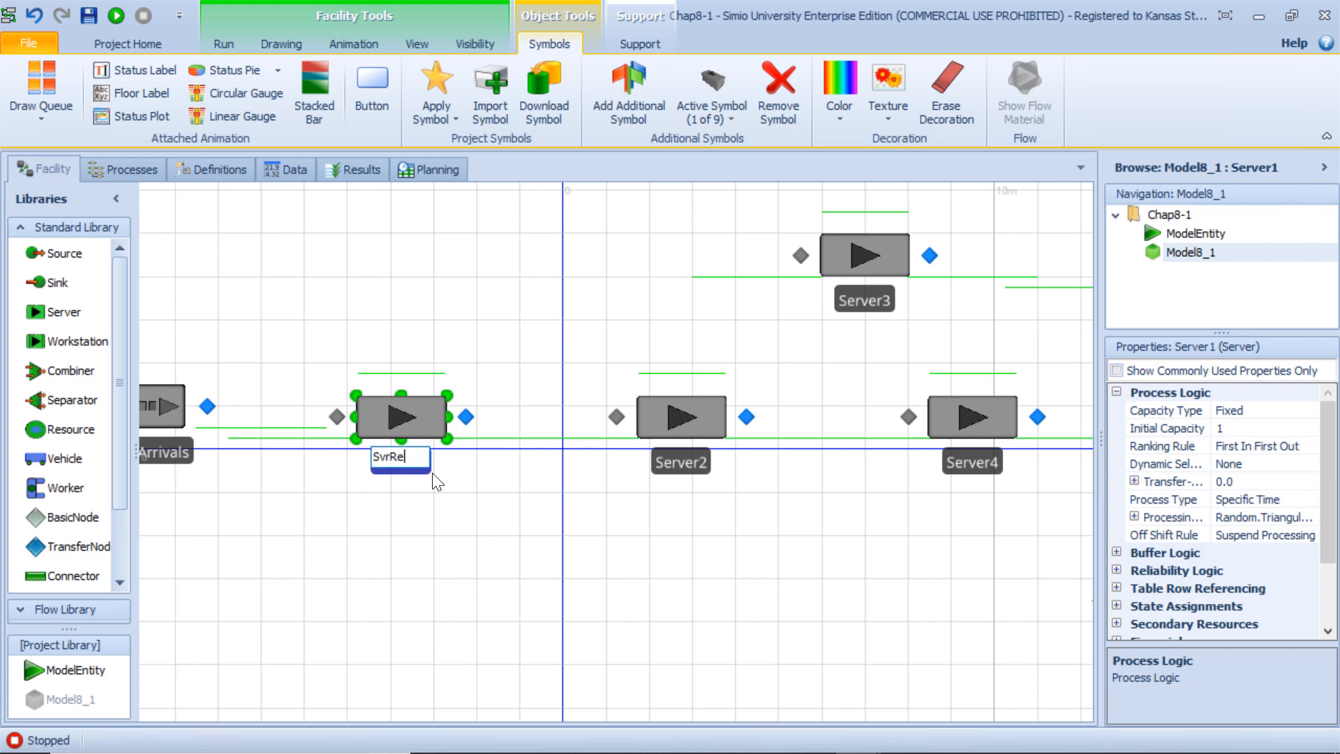
pyautogui.write('gistration')
# Step: Rename Server2 as SvrTest
pyautogui.click(692, 470)
pyautogui.click(691, 470)
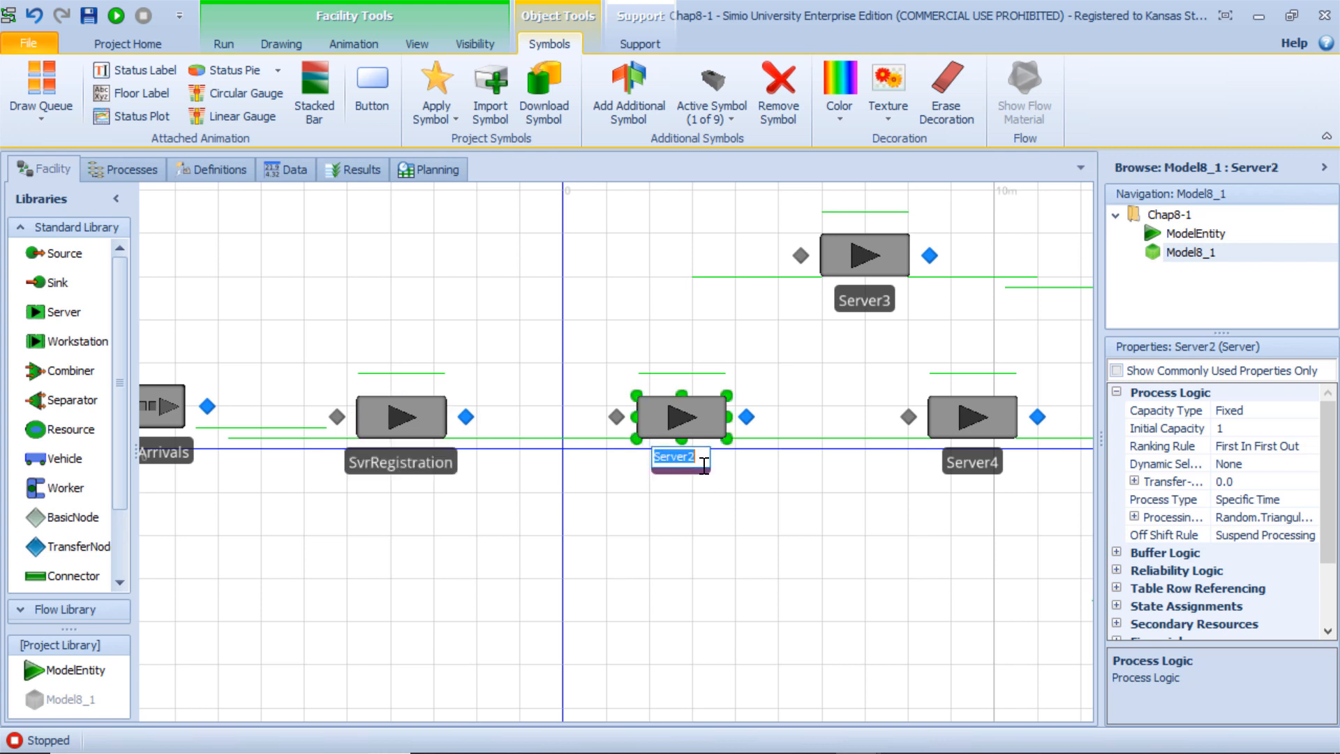
pyautogui.write('SvrTest')
# Step: Rename Server3, the server above the row, as SrvDrivingTest
pyautogui.click(845, 311)
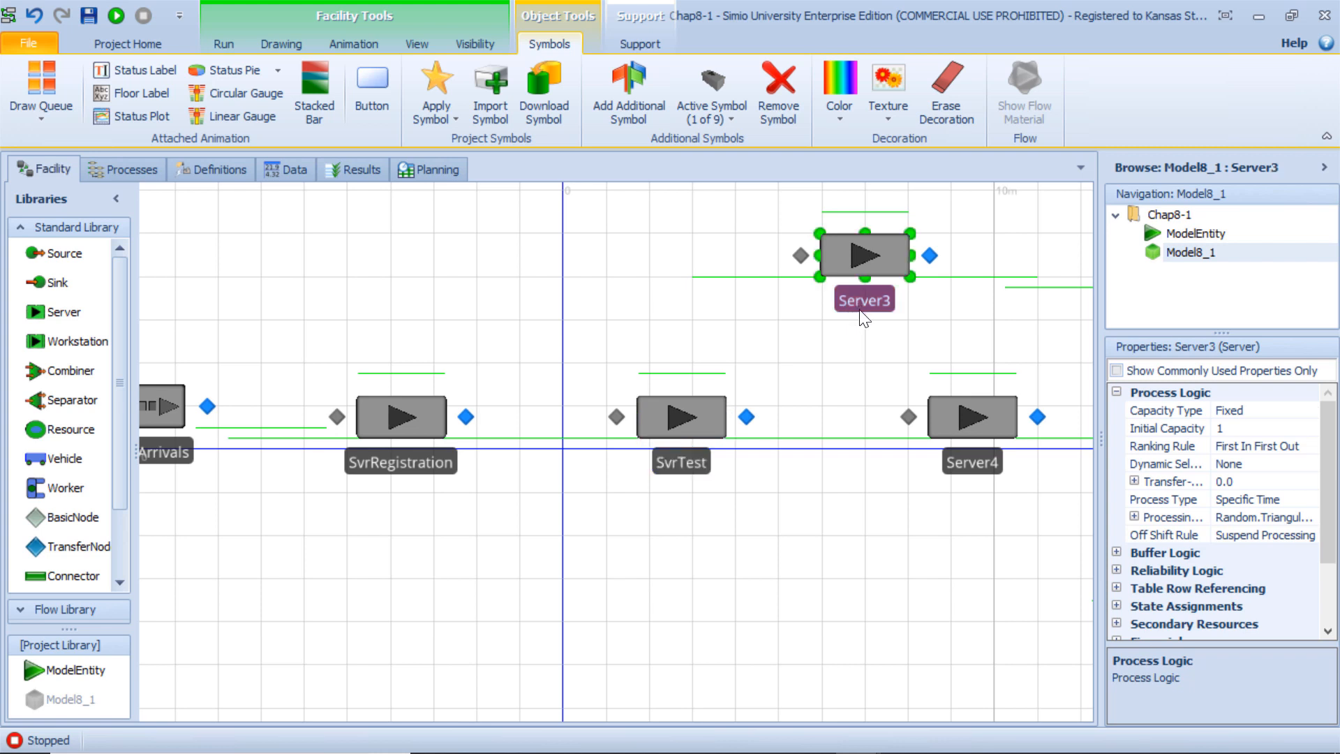
pyautogui.click(884, 308)
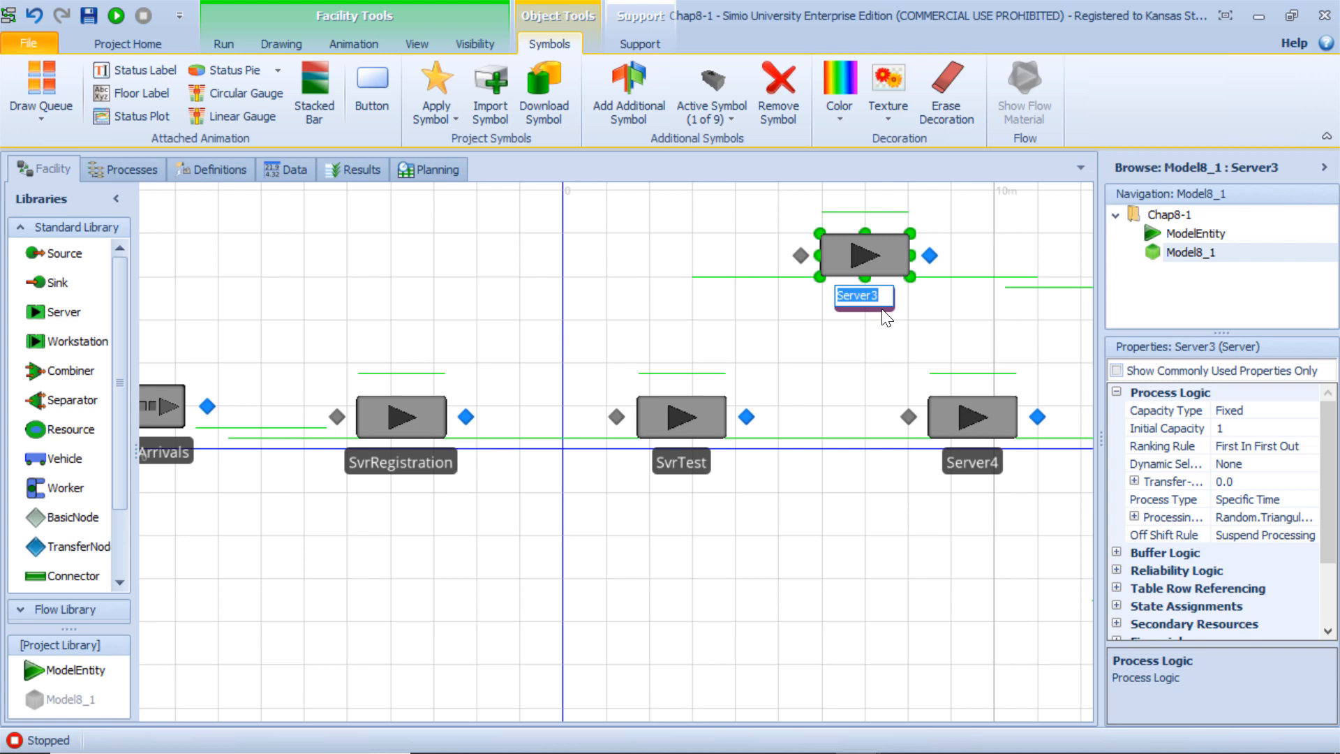
pyautogui.write('S')
pyautogui.write('rvDr')
pyautogui.write('ivingTest')
pyautogui.click(935, 334)
# Step: Rename Server4, the last server in the row, as Srvpicture
pyautogui.click(990, 466)
pyautogui.click(993, 458)
pyautogui.write('Srv')
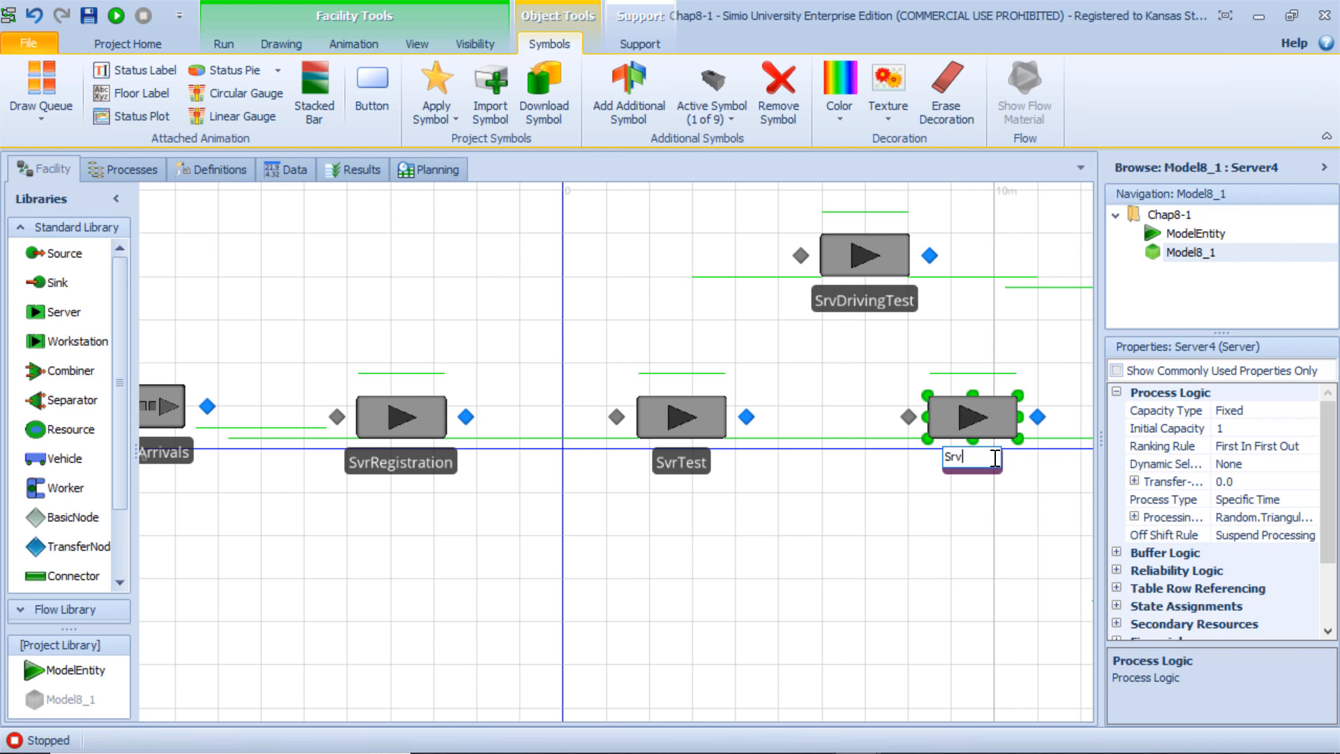
pyautogui.write('picture')
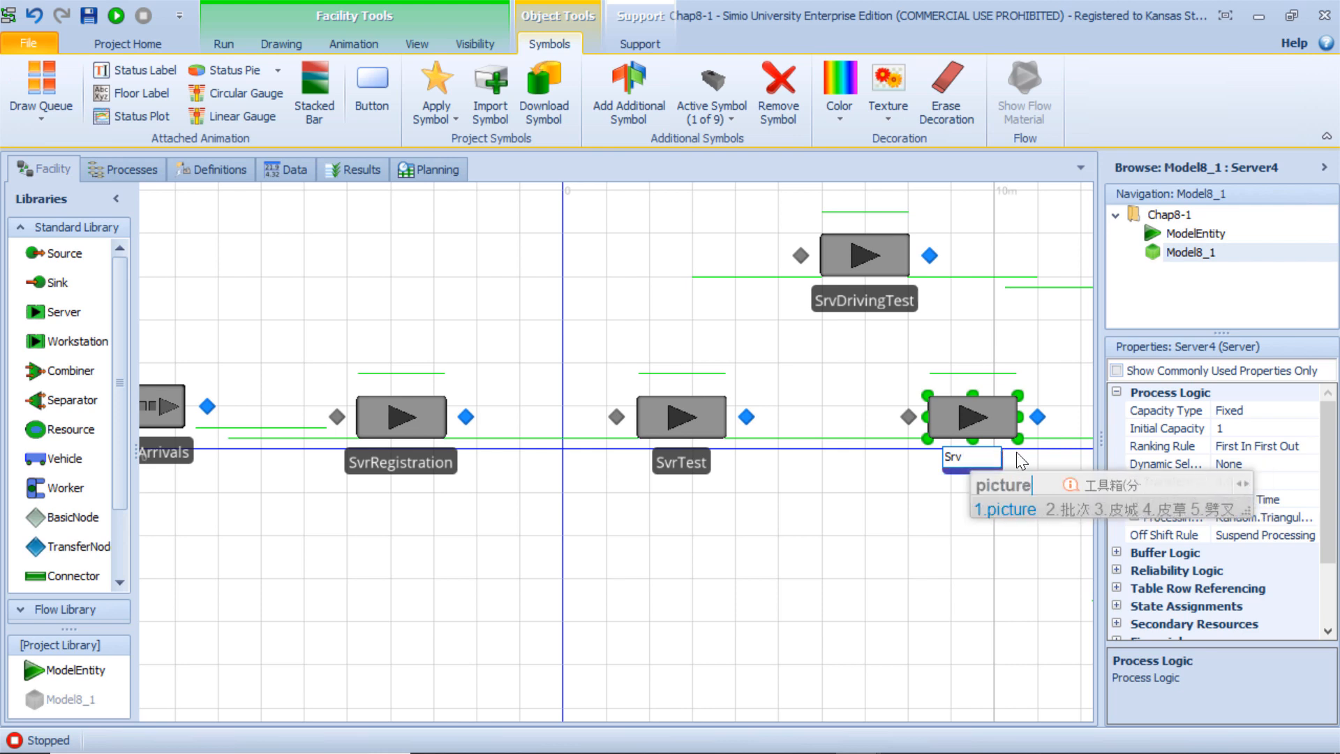
pyautogui.press('Return')
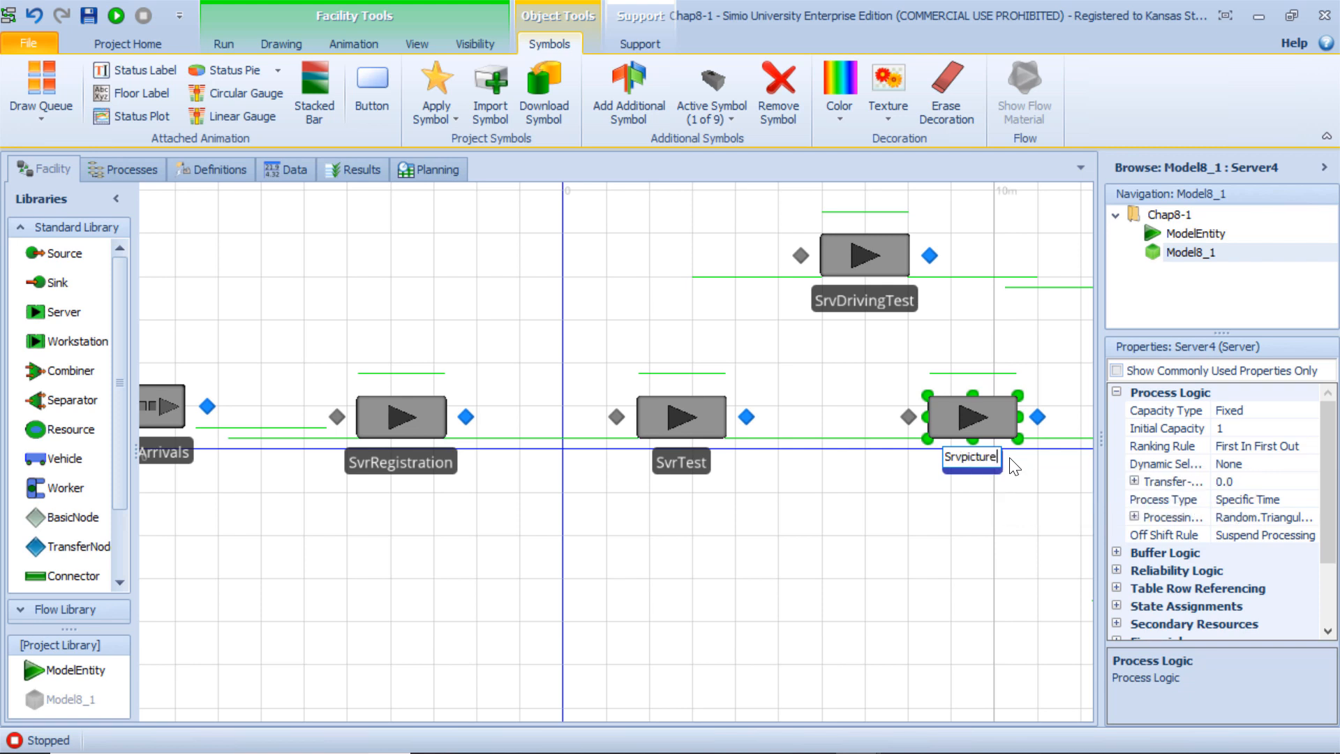
pyautogui.click(1014, 466)
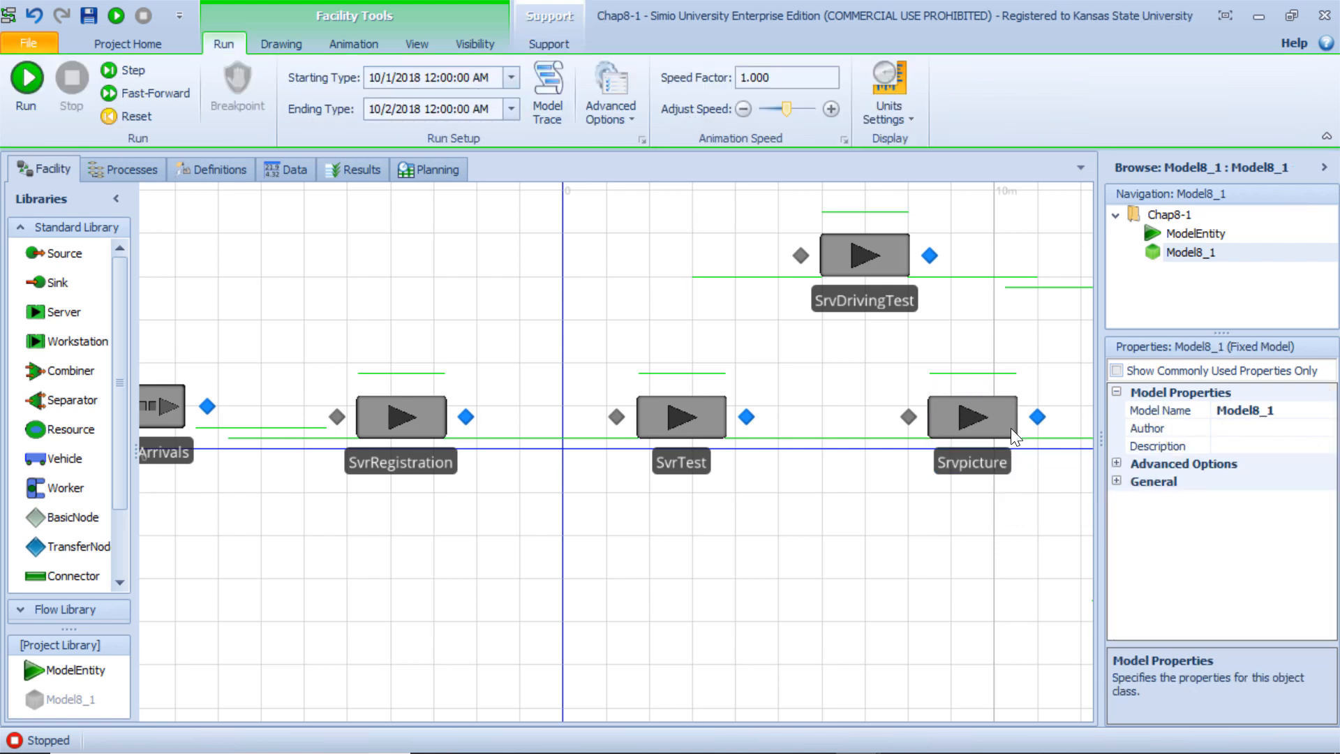
# Step: Capitalize the P in the last server's name so that it reads SrvPicture
pyautogui.click(974, 466)
pyautogui.click(967, 463)
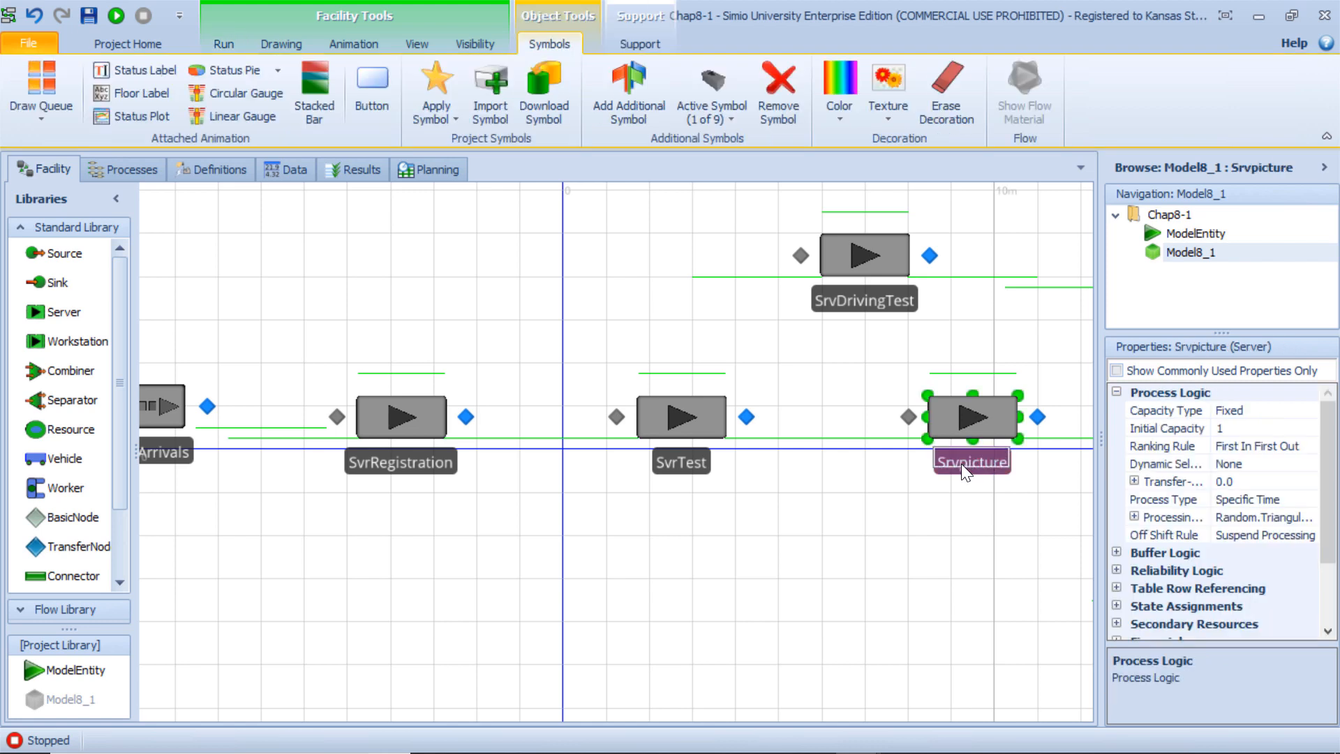
pyautogui.press('BackSpace')
pyautogui.write('P')
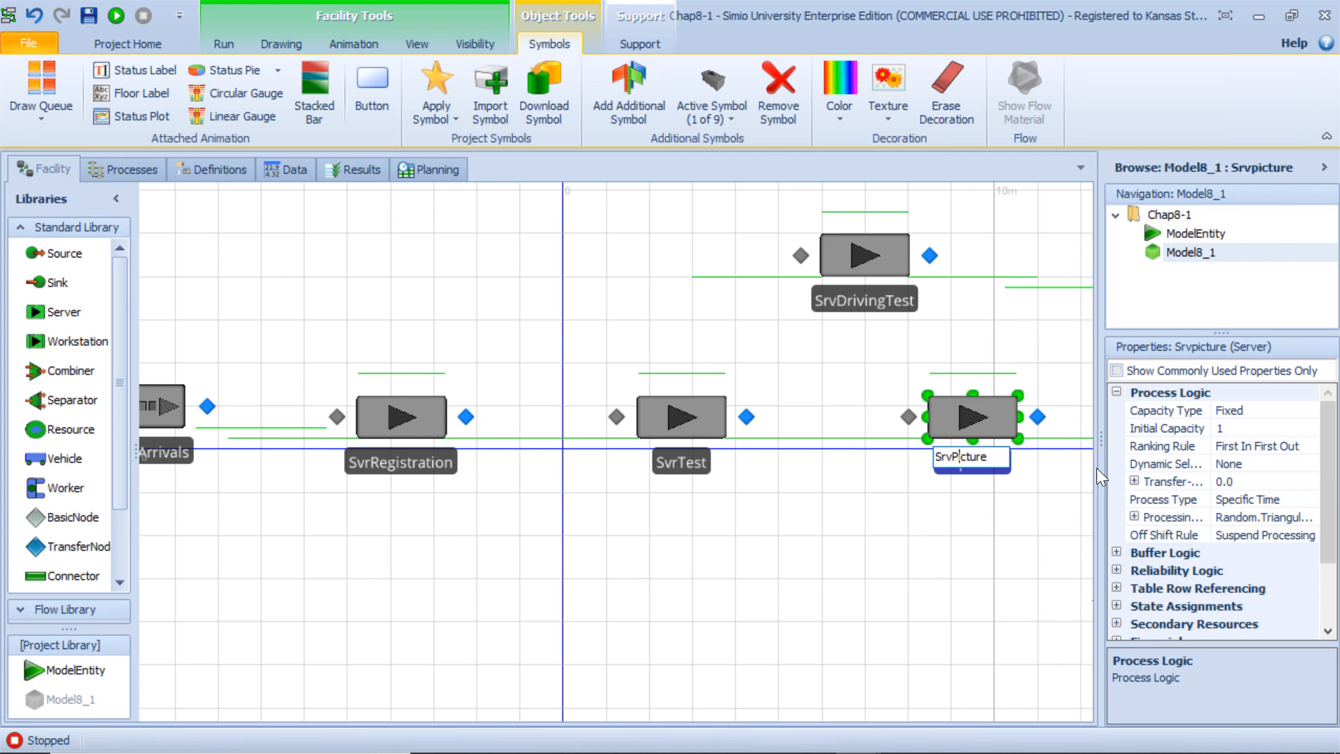
pyautogui.press('Return')
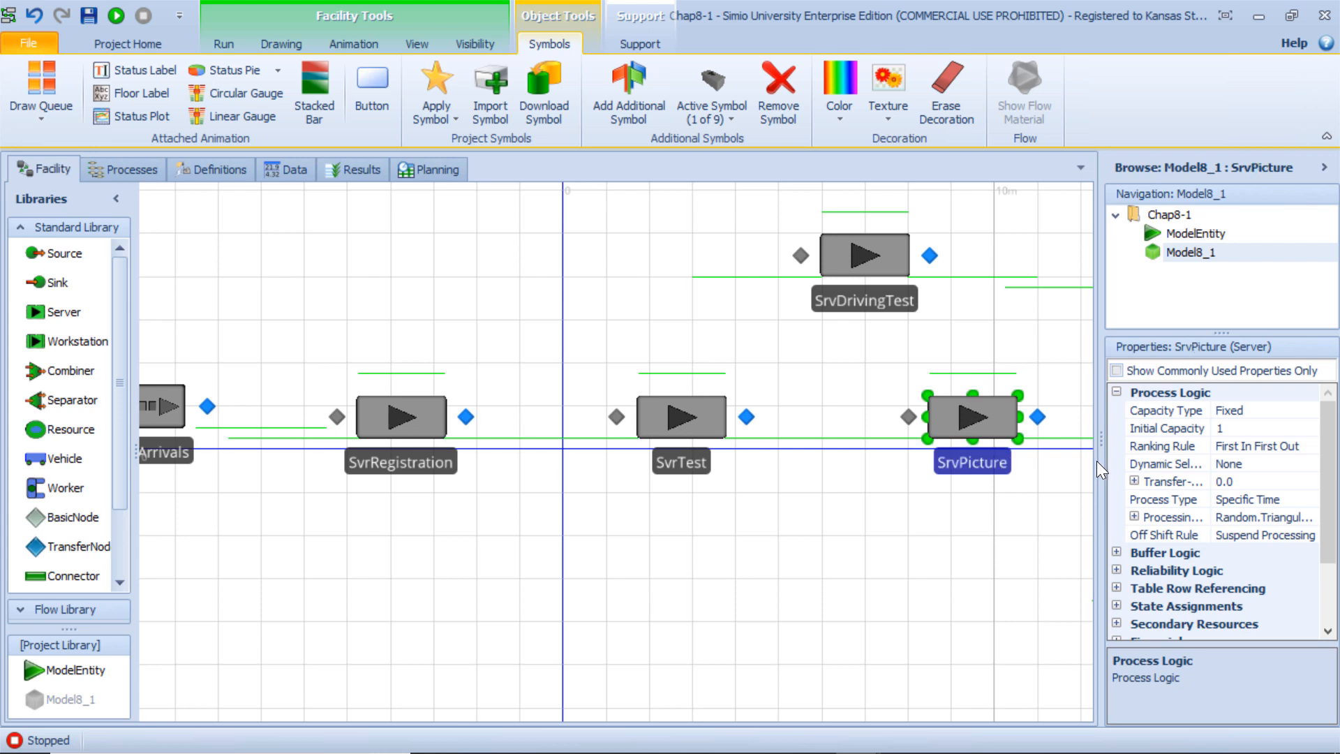
# Step: Widen the facility area slightly and rename Sink1, the uppermost sink, as SnkFailDriving
pyautogui.moveTo(1097, 457); pyautogui.dragTo(1128, 462)
pyautogui.moveTo(1079, 533); pyautogui.dragTo(759, 537)
pyautogui.doubleClick(864, 323)
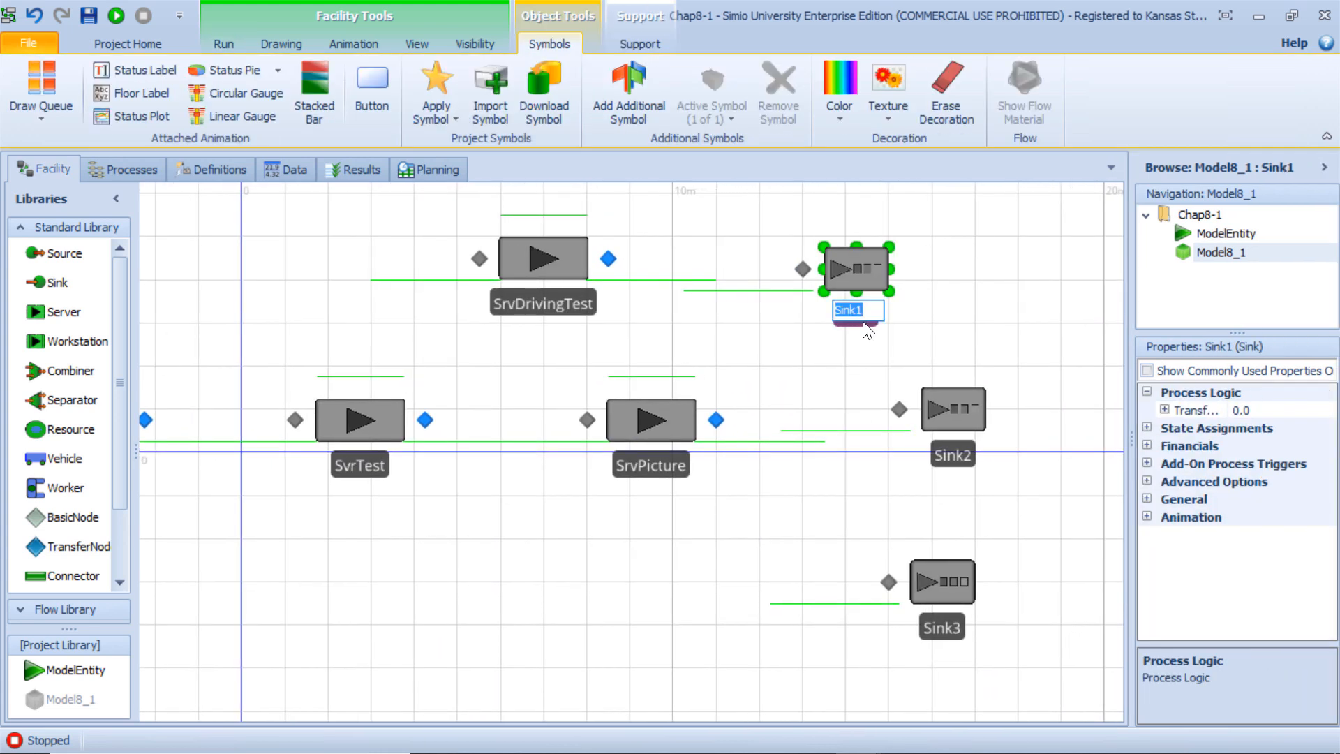
pyautogui.write('S')
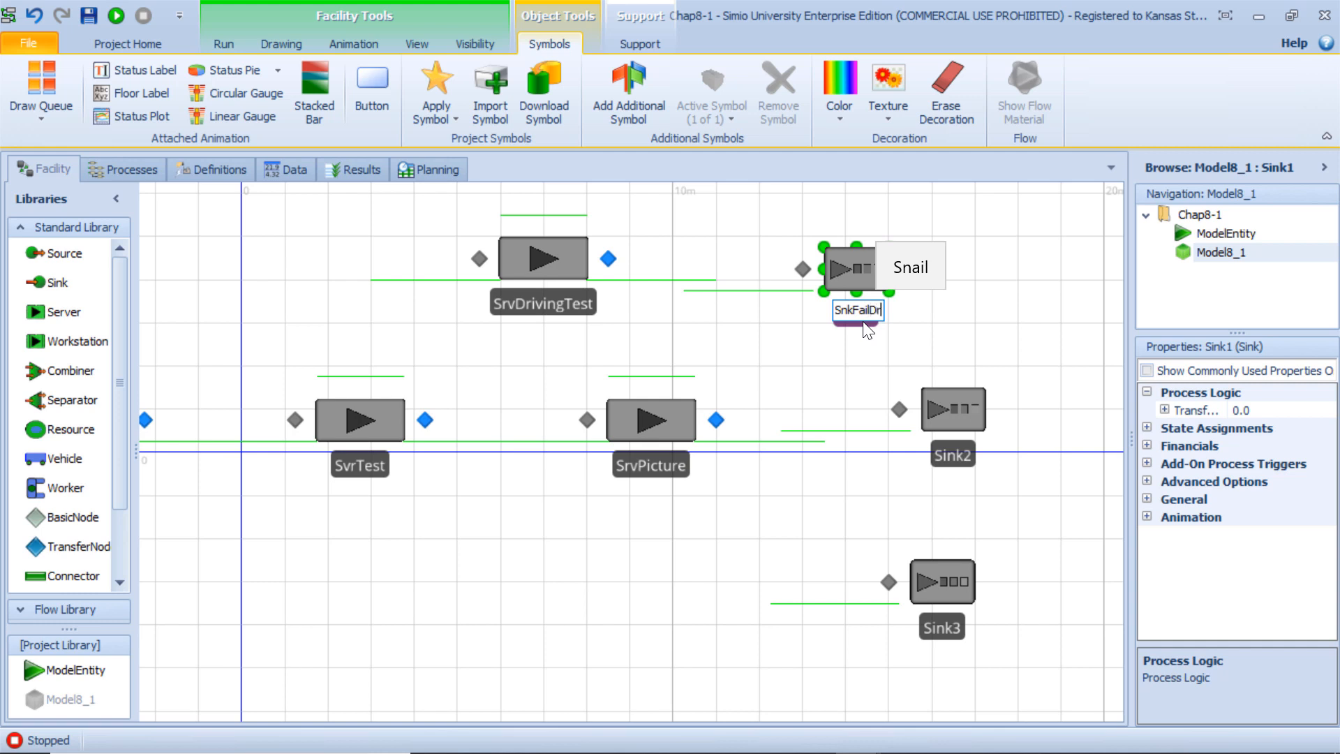
pyautogui.write('iving')
pyautogui.press('Return')
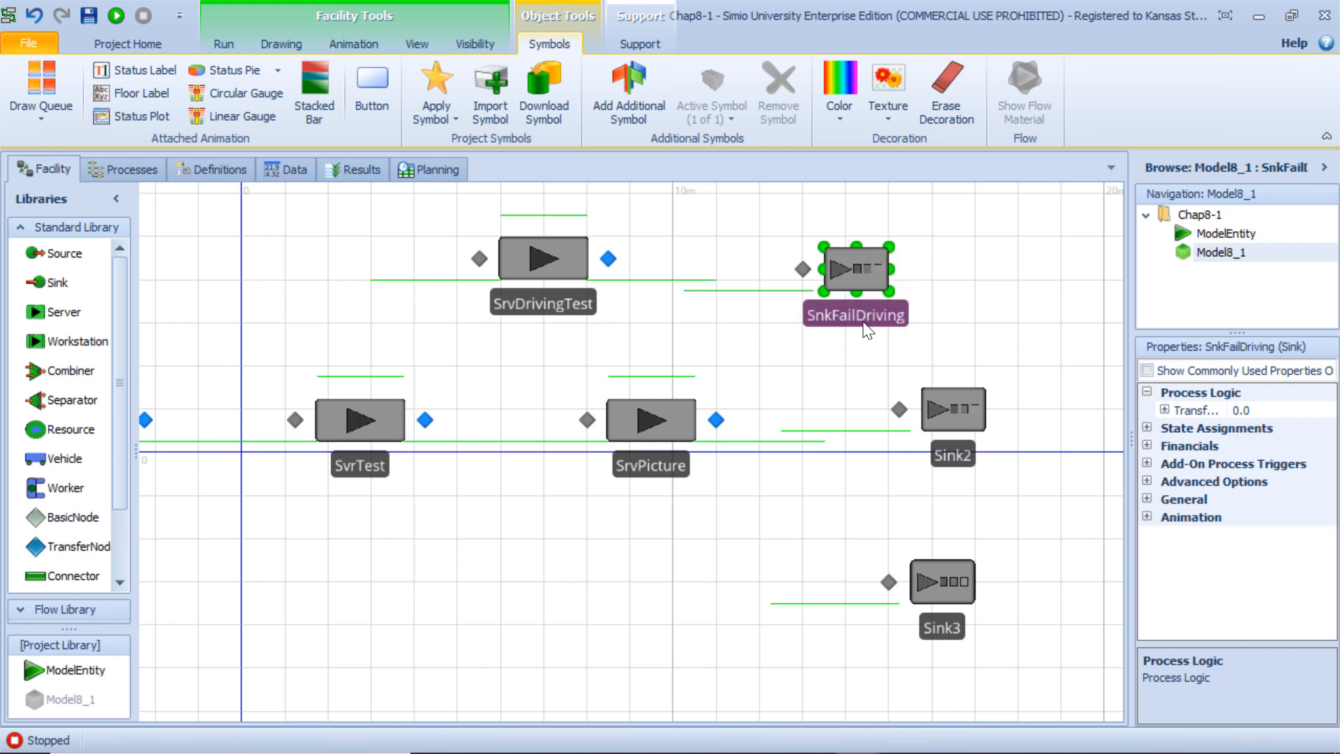
# Step: Rename Sink2, the sink beside SrvPicture, as SnkLeave
pyautogui.click(952, 461)
pyautogui.click(953, 457)
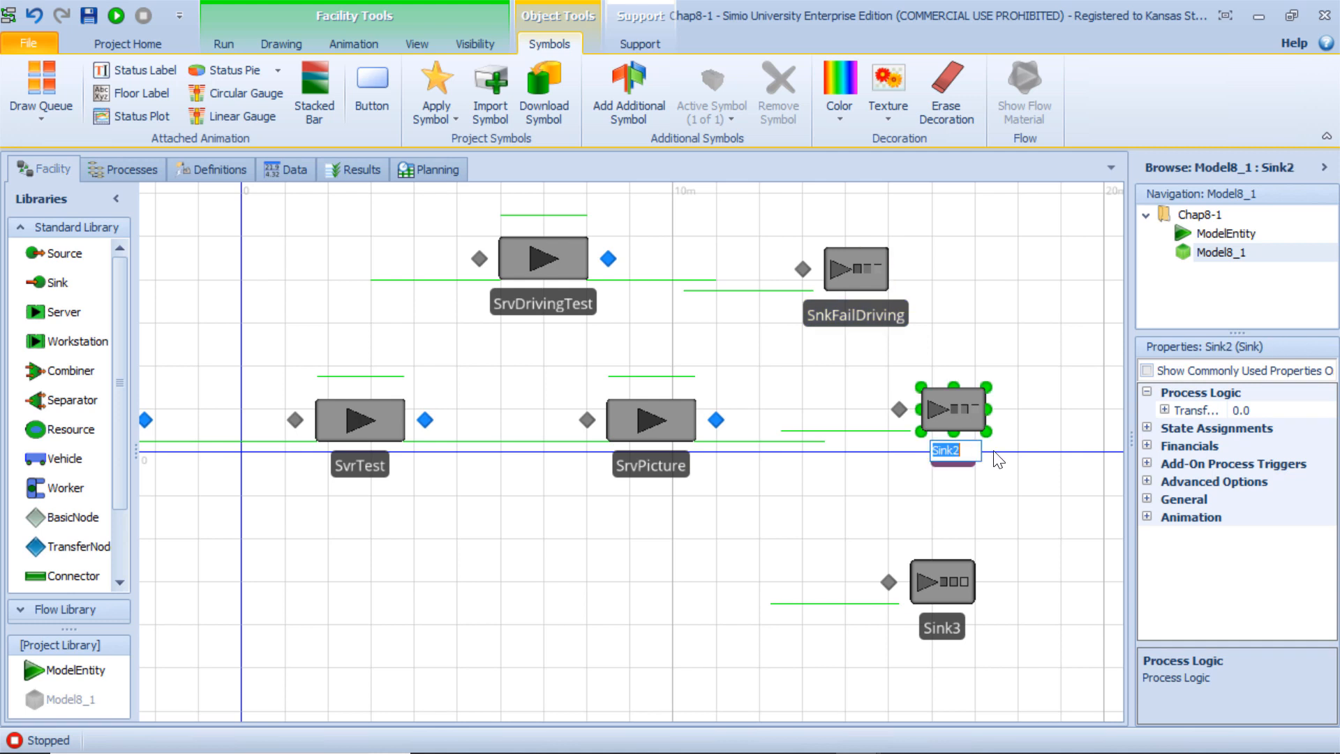
pyautogui.write('Snk')
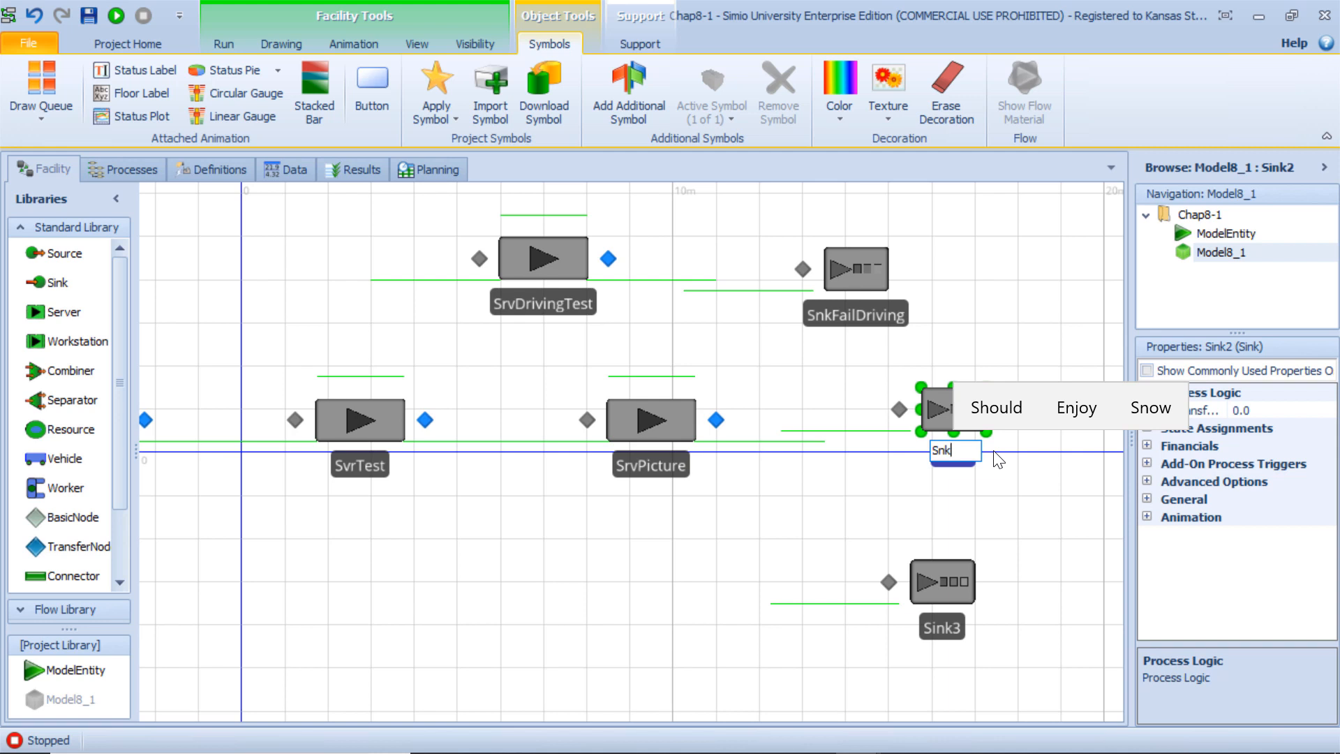
pyautogui.write('Leave')
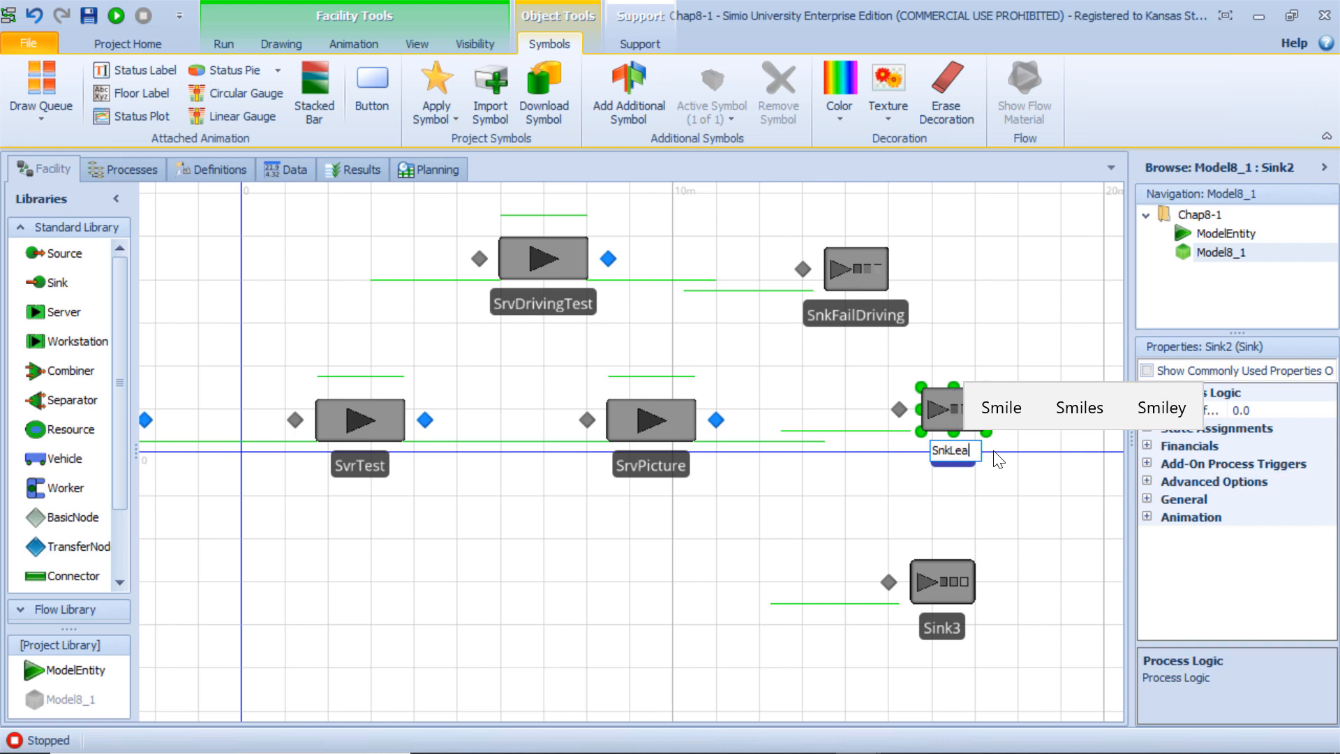
pyautogui.press('Return')
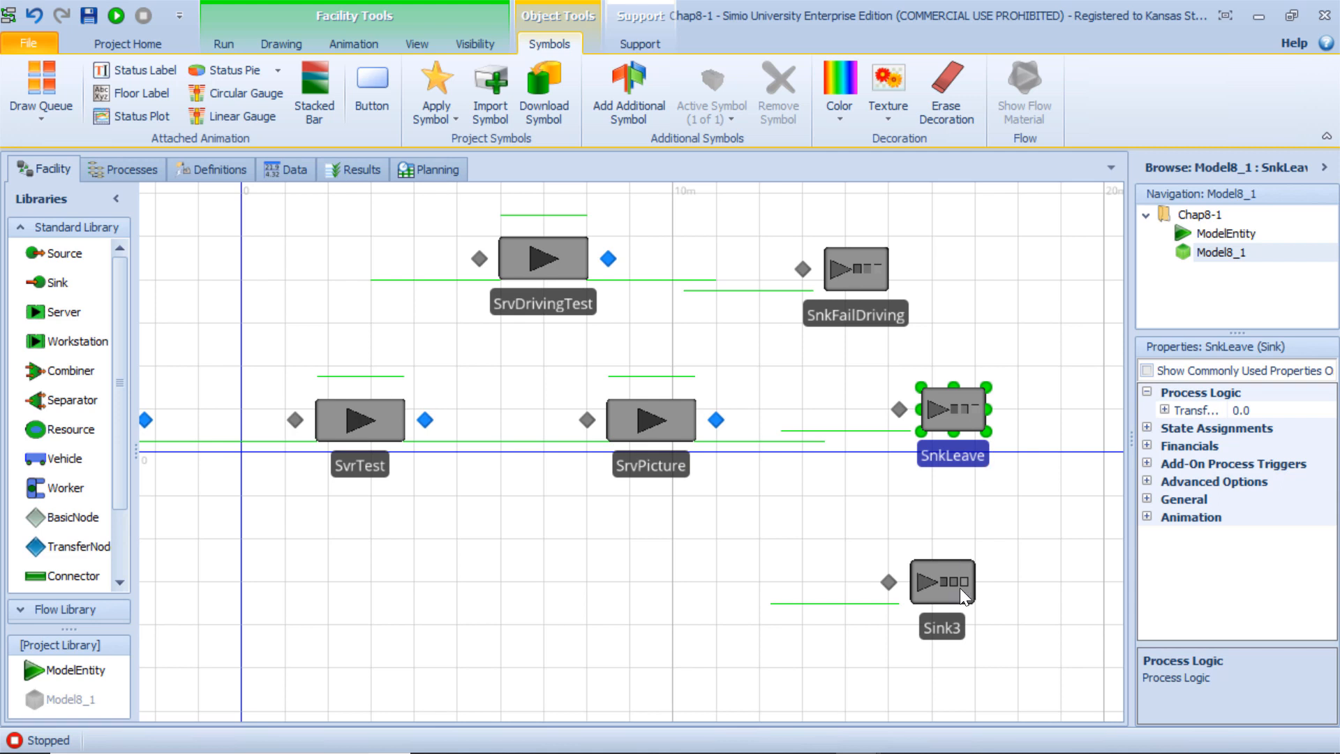
# Step: Rename Sink3, the lowest sink, as SnkFailTest
pyautogui.click(957, 621)
pyautogui.click(957, 625)
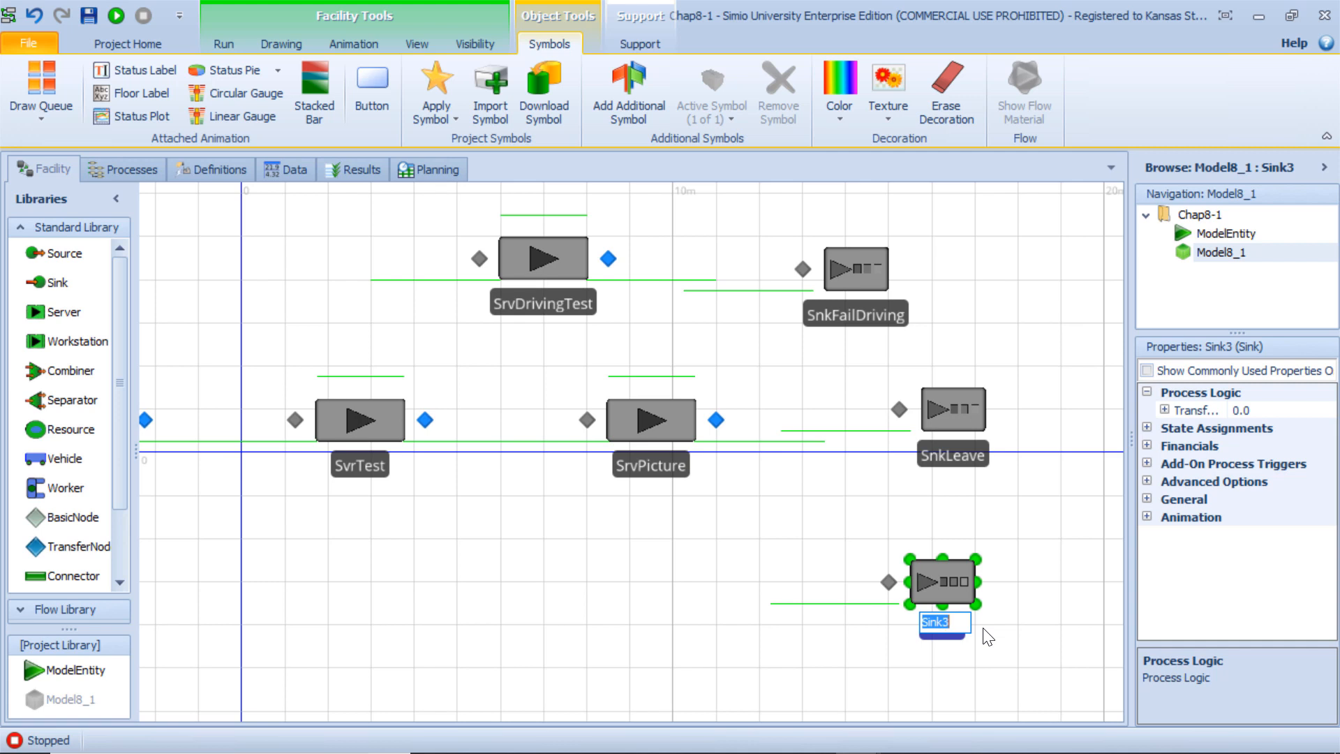
pyautogui.write('Snk')
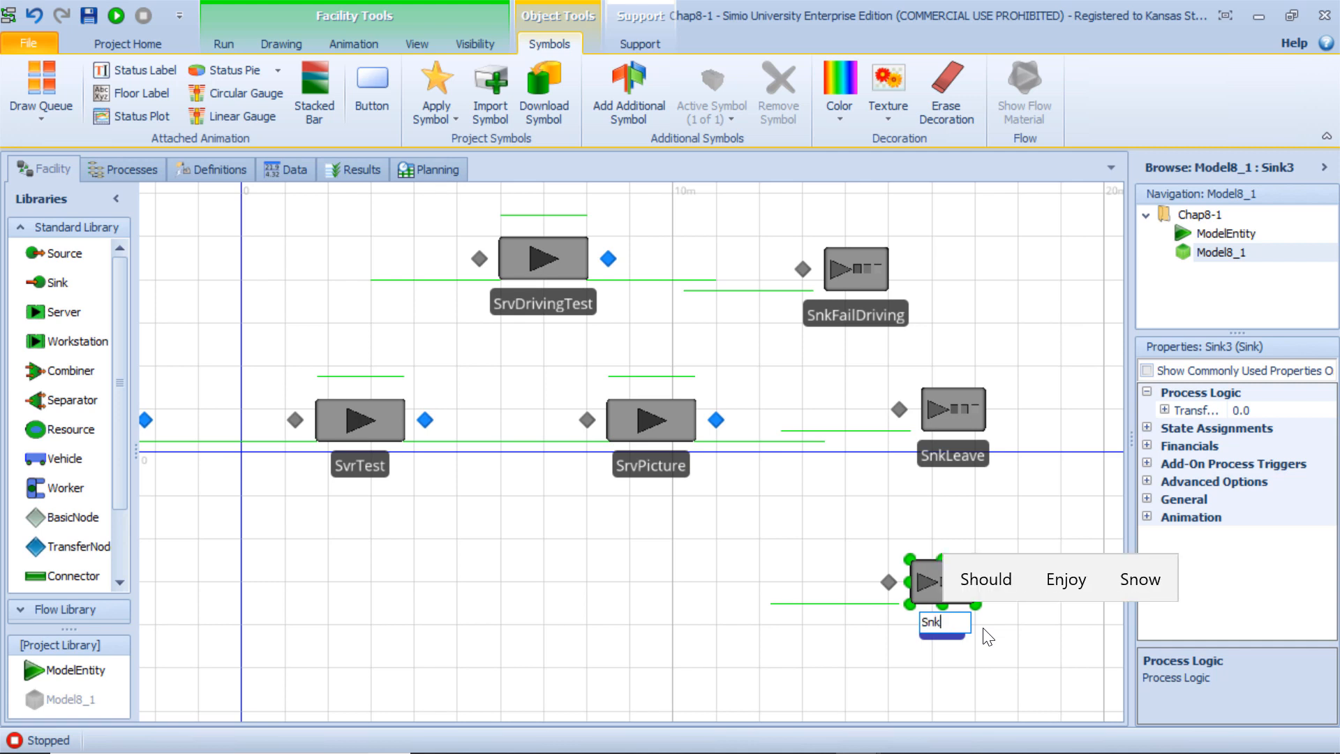
pyautogui.write('Fail')
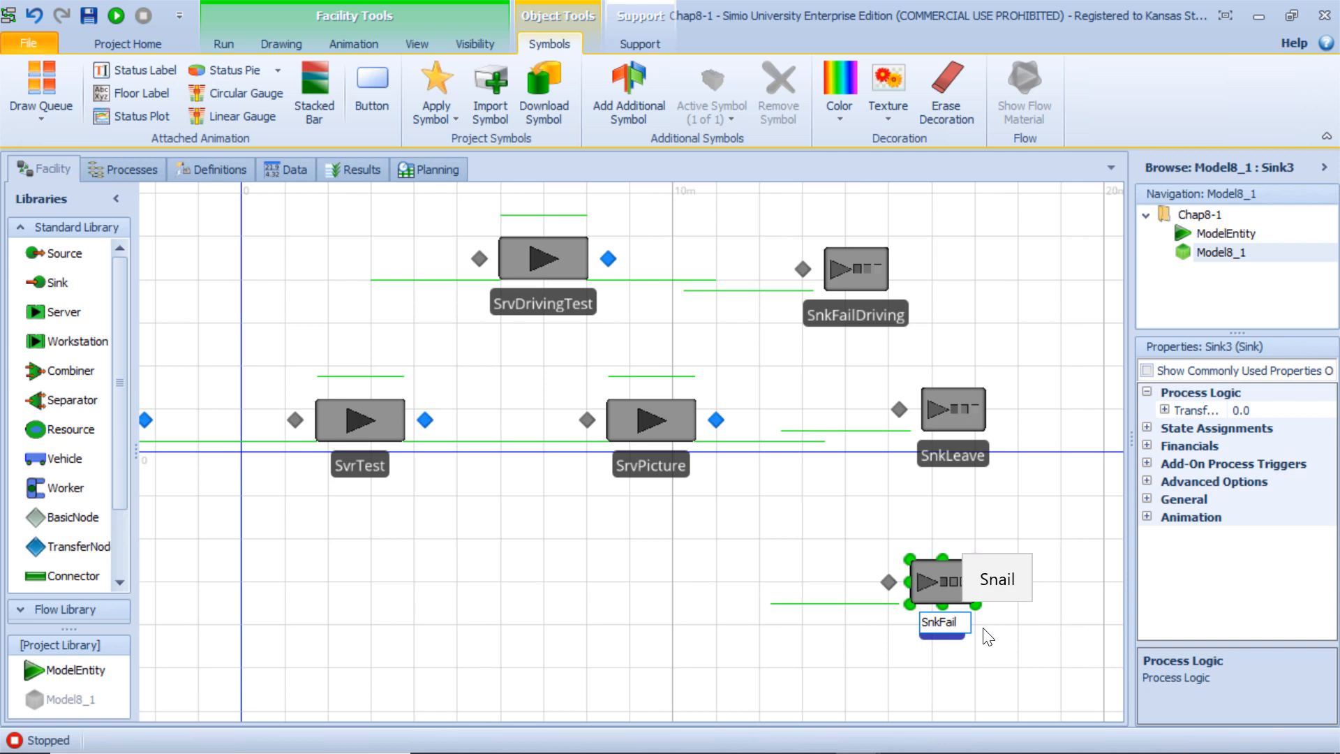
pyautogui.write('Test')
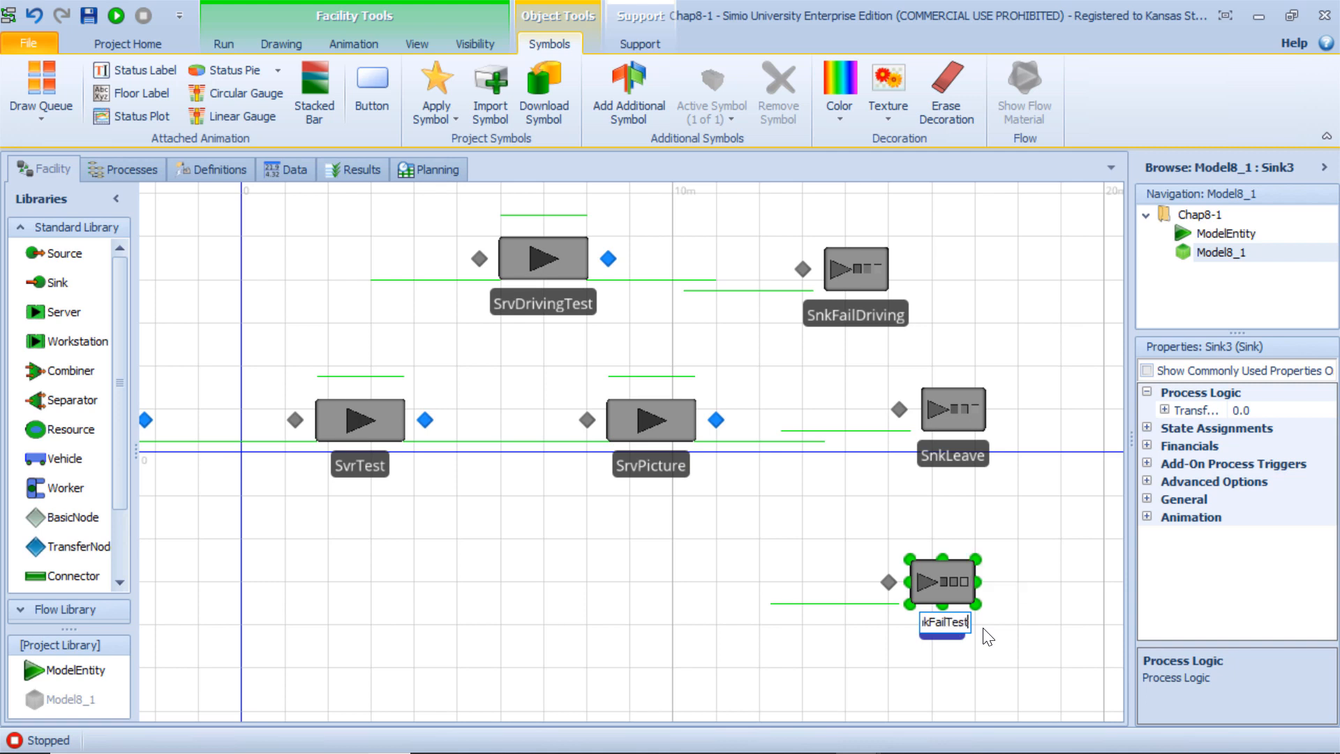
pyautogui.press('Return')
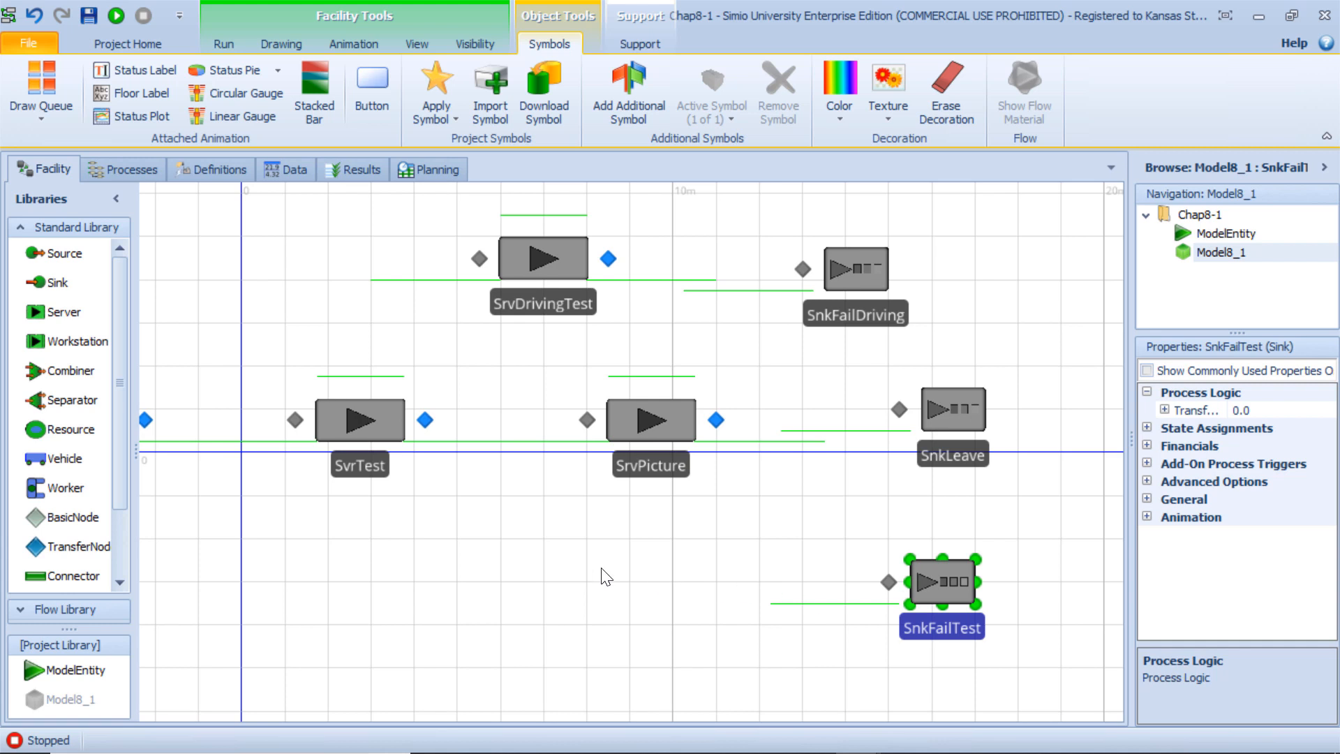
# Step: Move SrcArrivals slightly farther left of SvrRegistration and link its output node to SvrRegistration's input node with a path
pyautogui.moveTo(442, 570); pyautogui.dragTo(895, 590)
pyautogui.moveTo(293, 464); pyautogui.dragTo(220, 474)
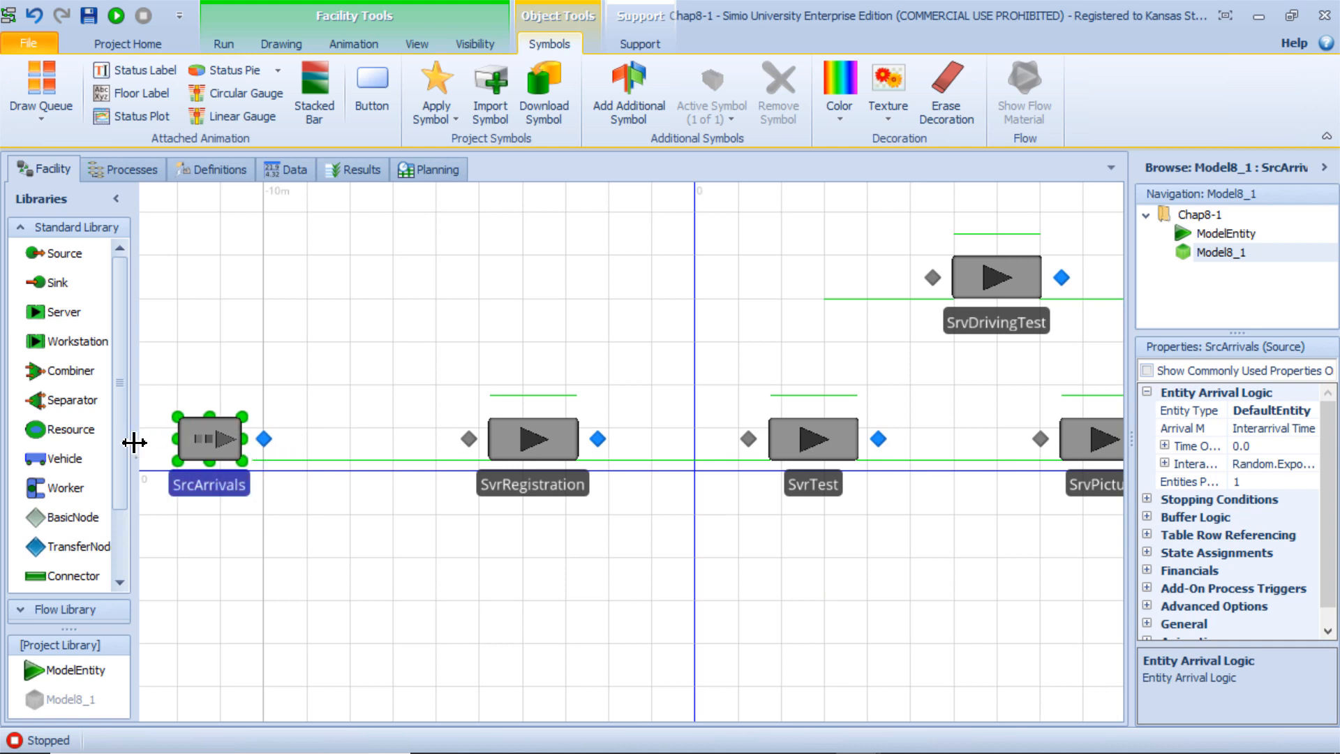
pyautogui.scroll(-1, 116, 543)
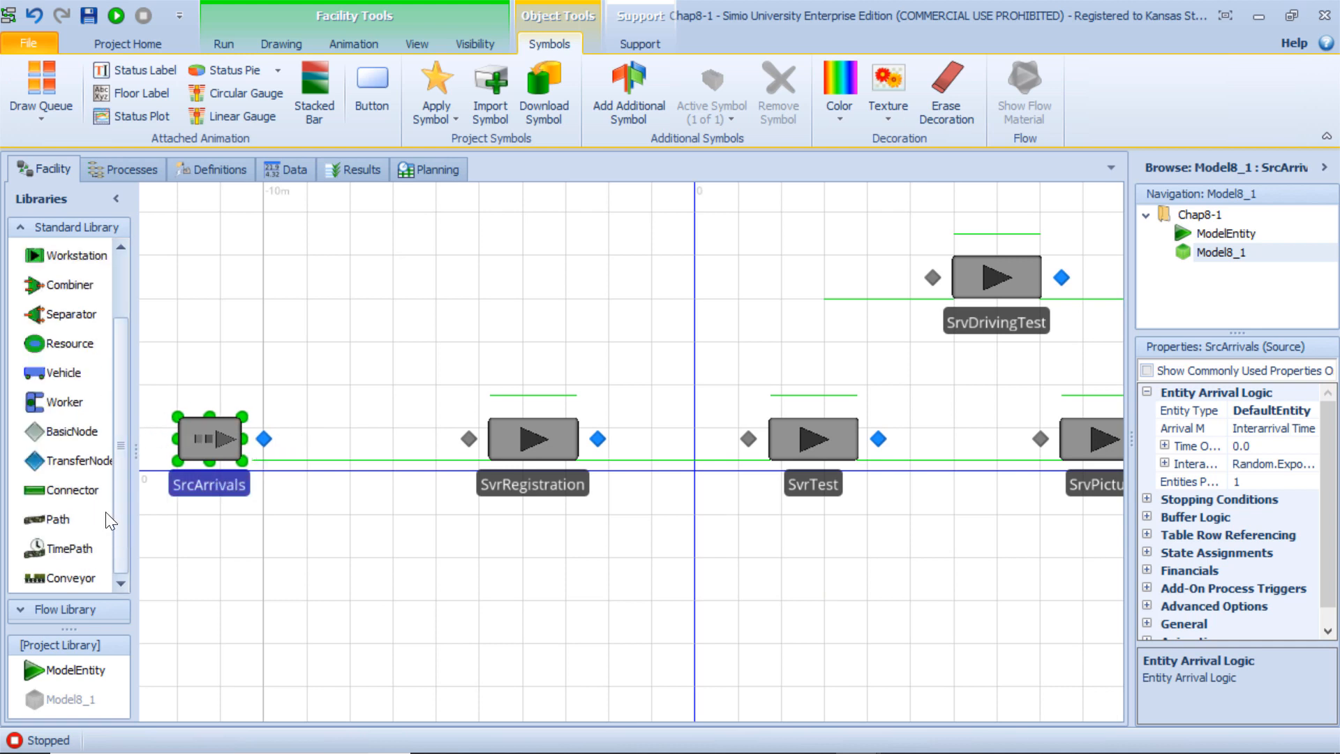
pyautogui.click(56, 520)
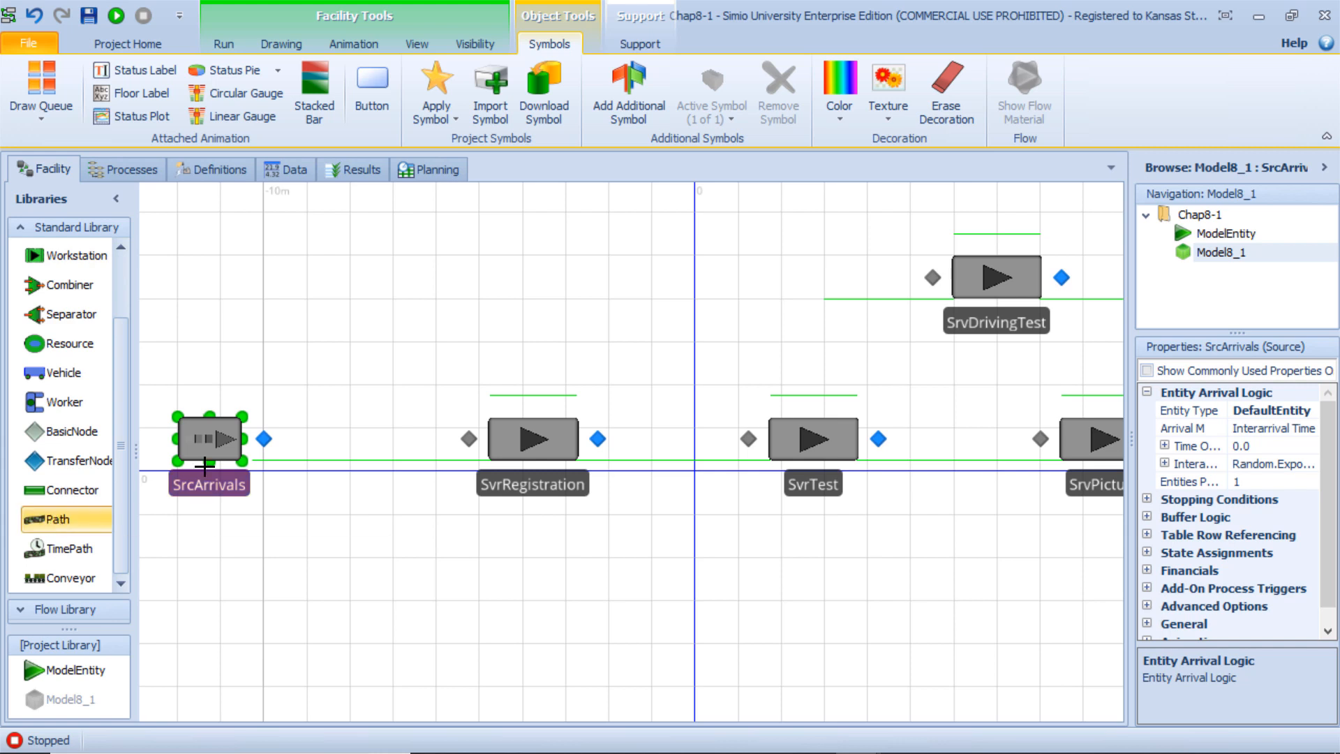
pyautogui.click(264, 438)
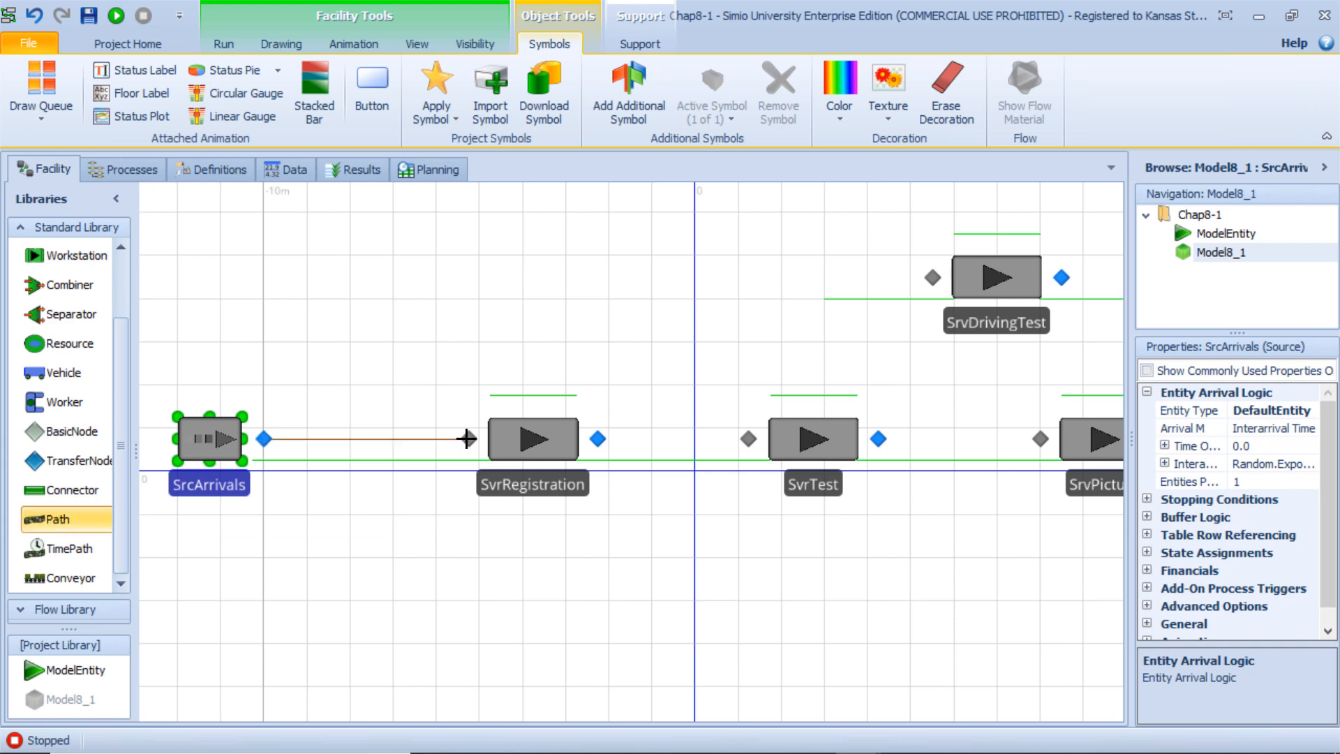
pyautogui.click(469, 438)
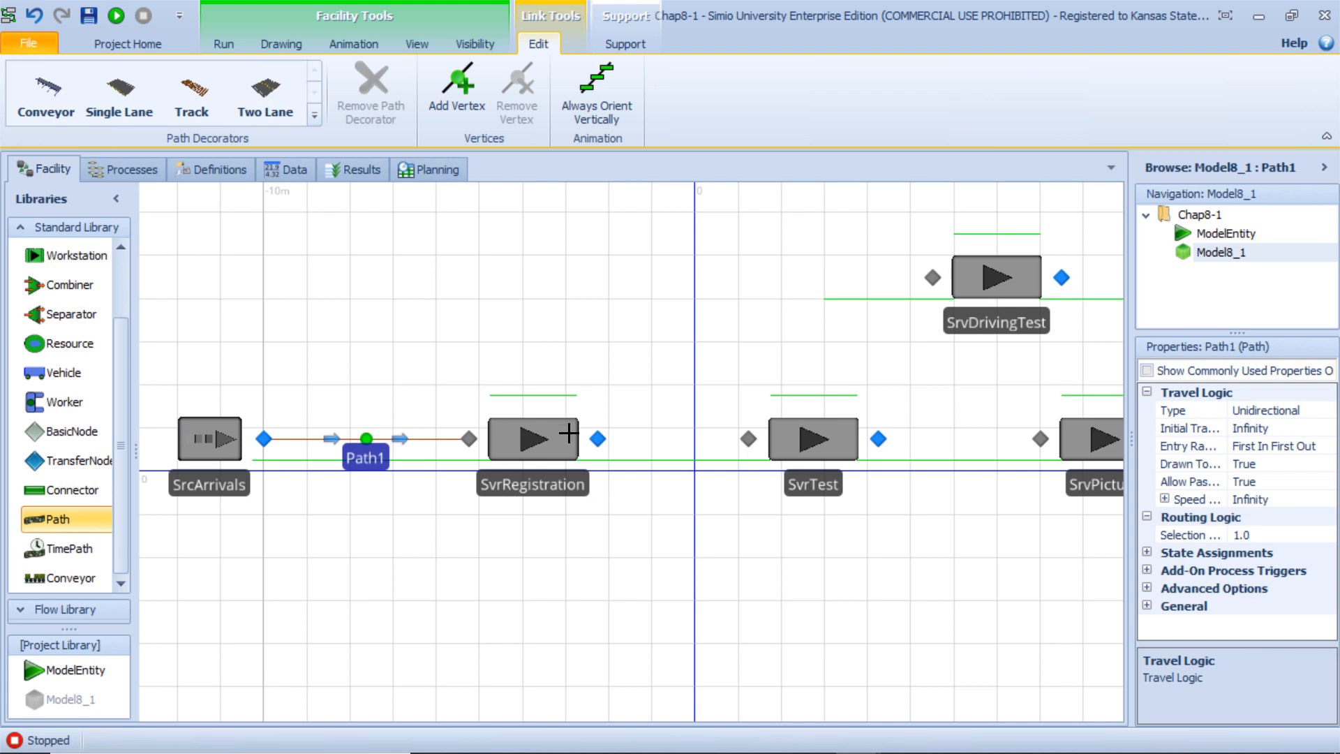
# Step: Draw a path from SvrRegistration to SvrTest and another from SvrTest to SnkFailTest with one bend below SvrTest's output node
pyautogui.click(599, 438)
pyautogui.click(748, 439)
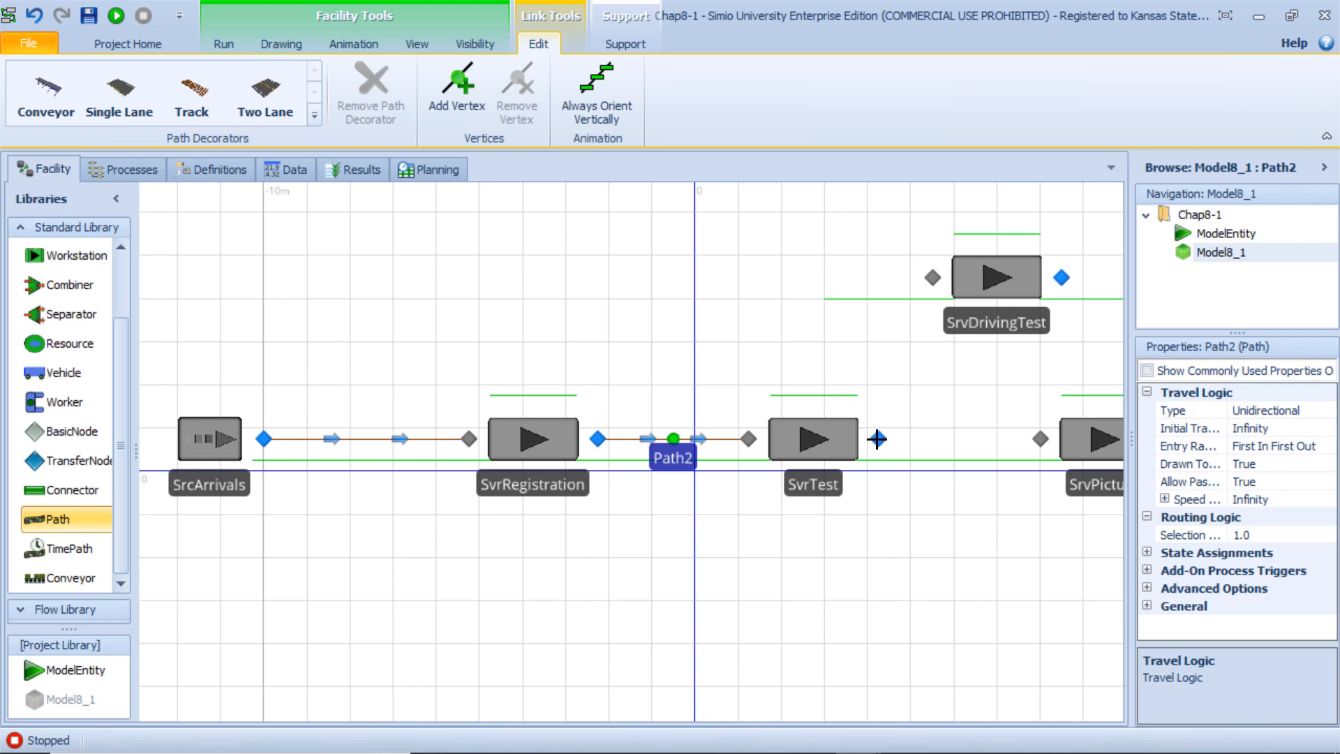
pyautogui.click(878, 438)
pyautogui.click(879, 577)
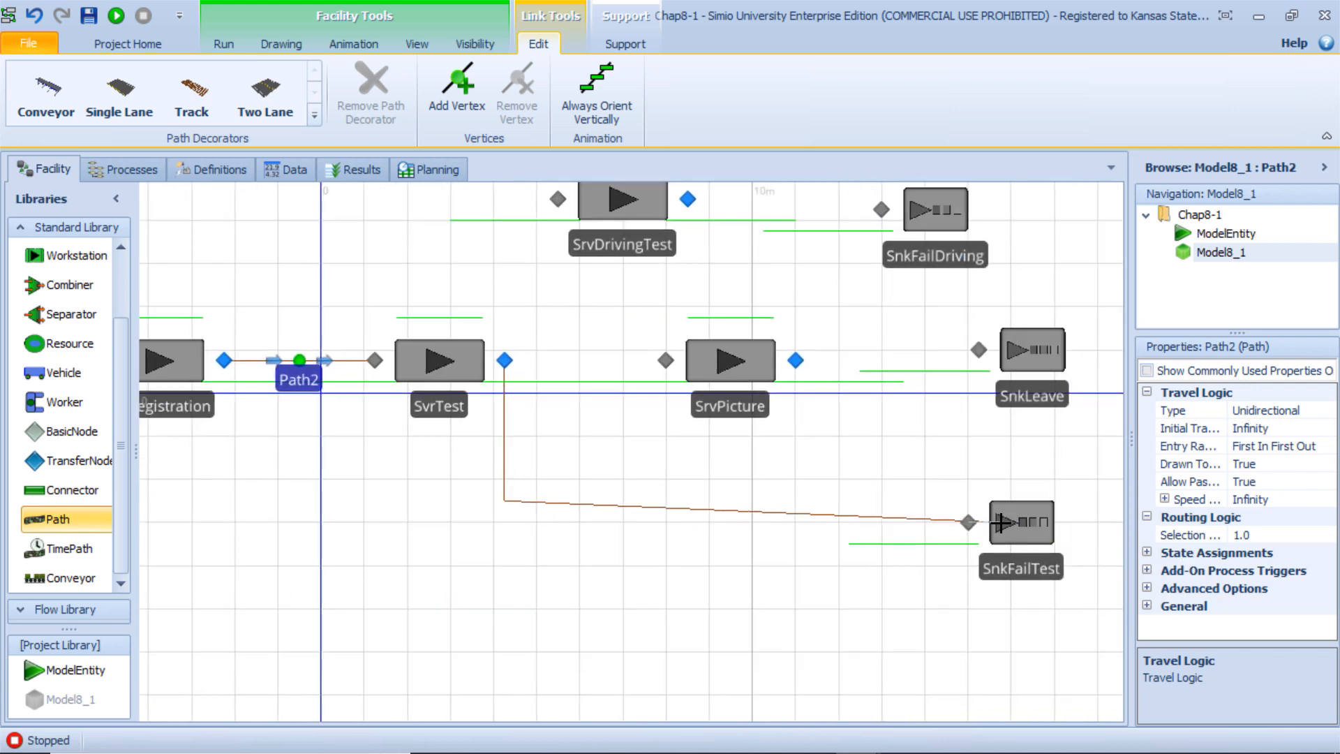
pyautogui.click(968, 521)
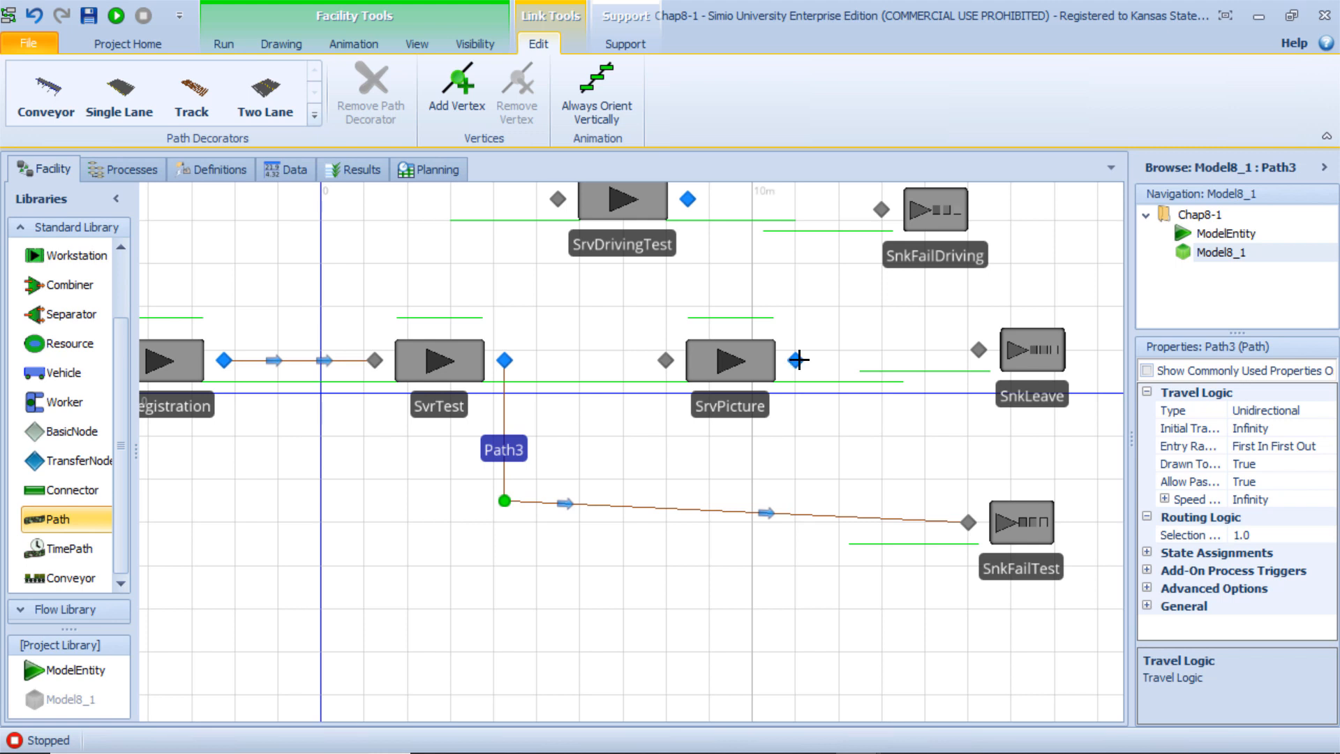
# Step: Draw a path from SrvPicture to SnkLeave and one from SrvDrivingTest to SnkFailDriving
pyautogui.click(797, 360)
pyautogui.click(978, 349)
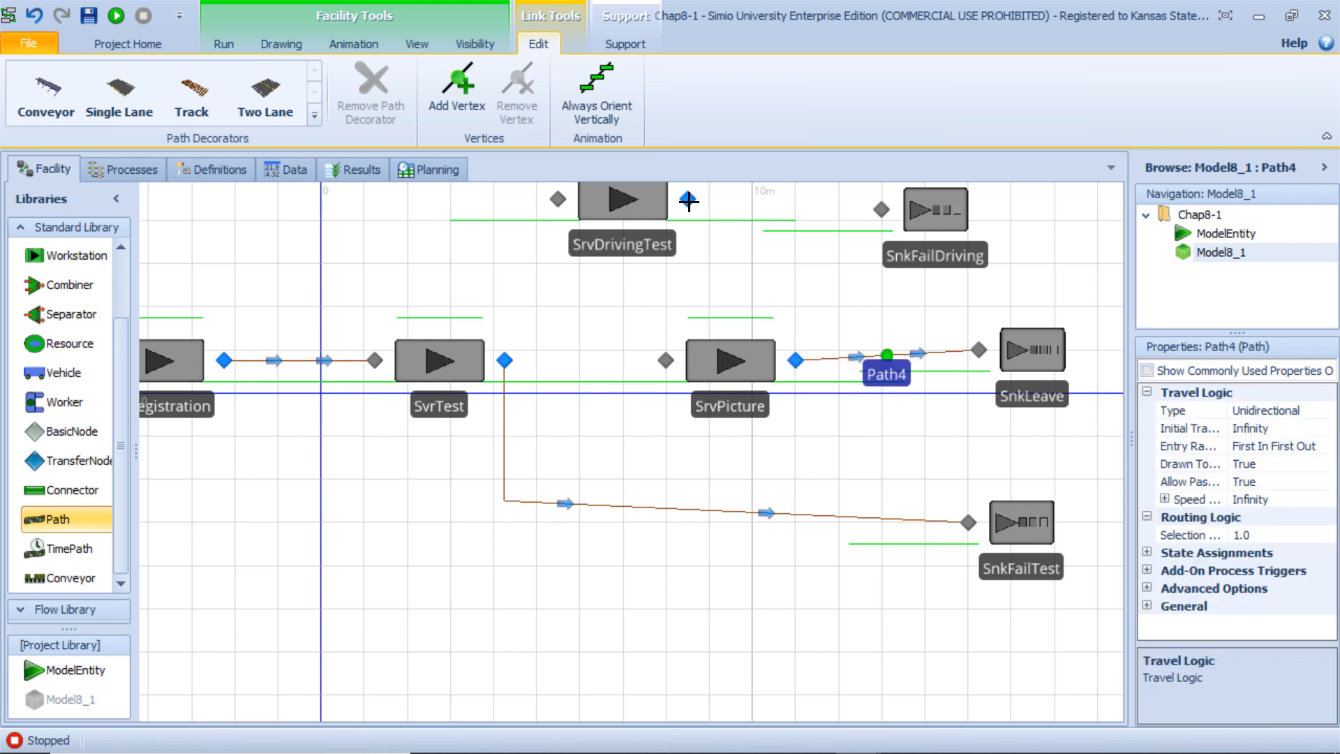
pyautogui.click(688, 201)
pyautogui.click(881, 208)
# Step: Draw a path from SrvDrivingTest's output node down to SrvPicture's input node and finish path drawing
pyautogui.click(687, 199)
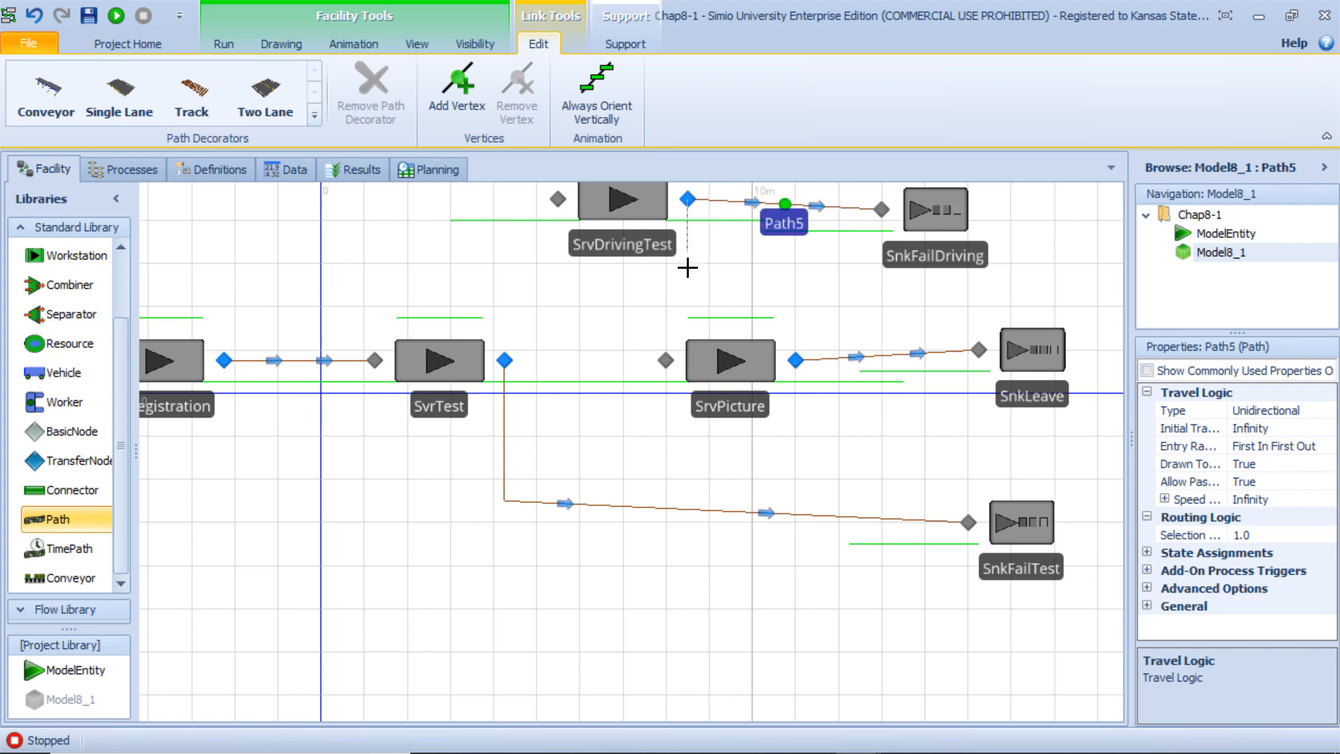
pyautogui.click(669, 365)
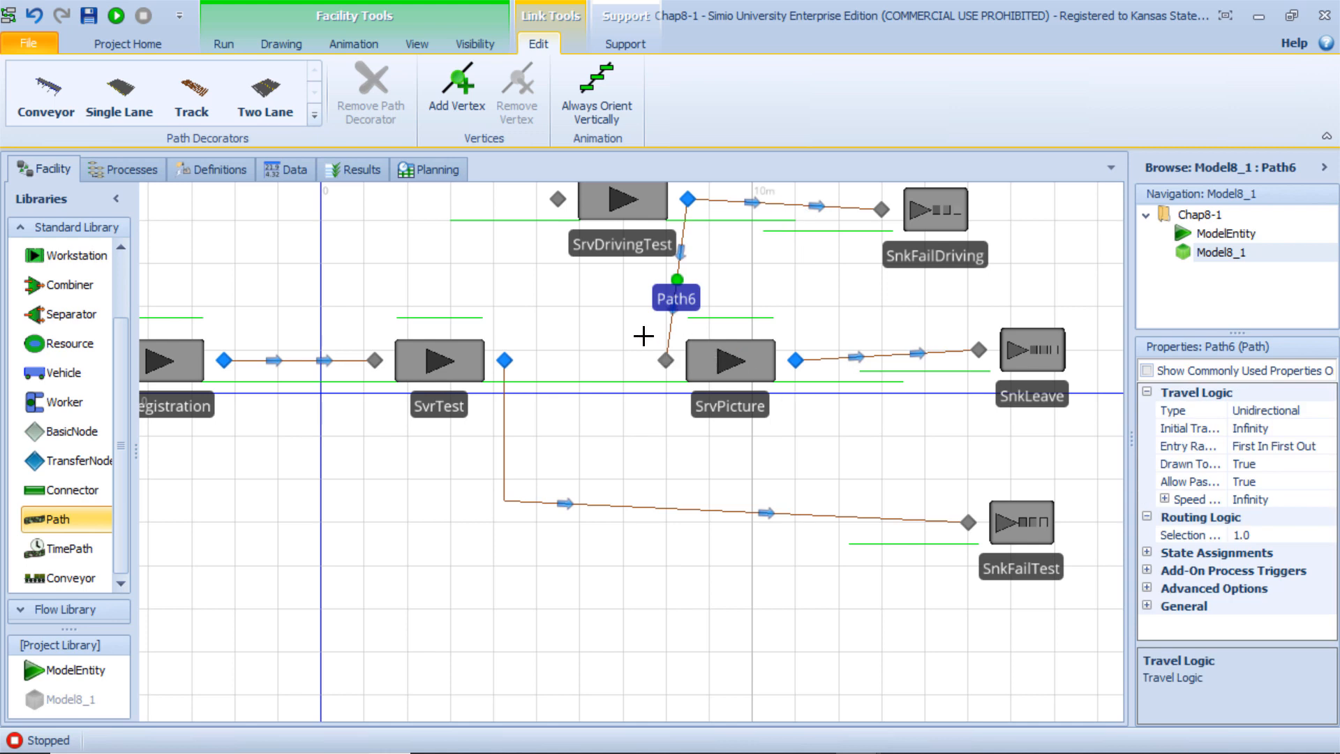
pyautogui.press('Escape')
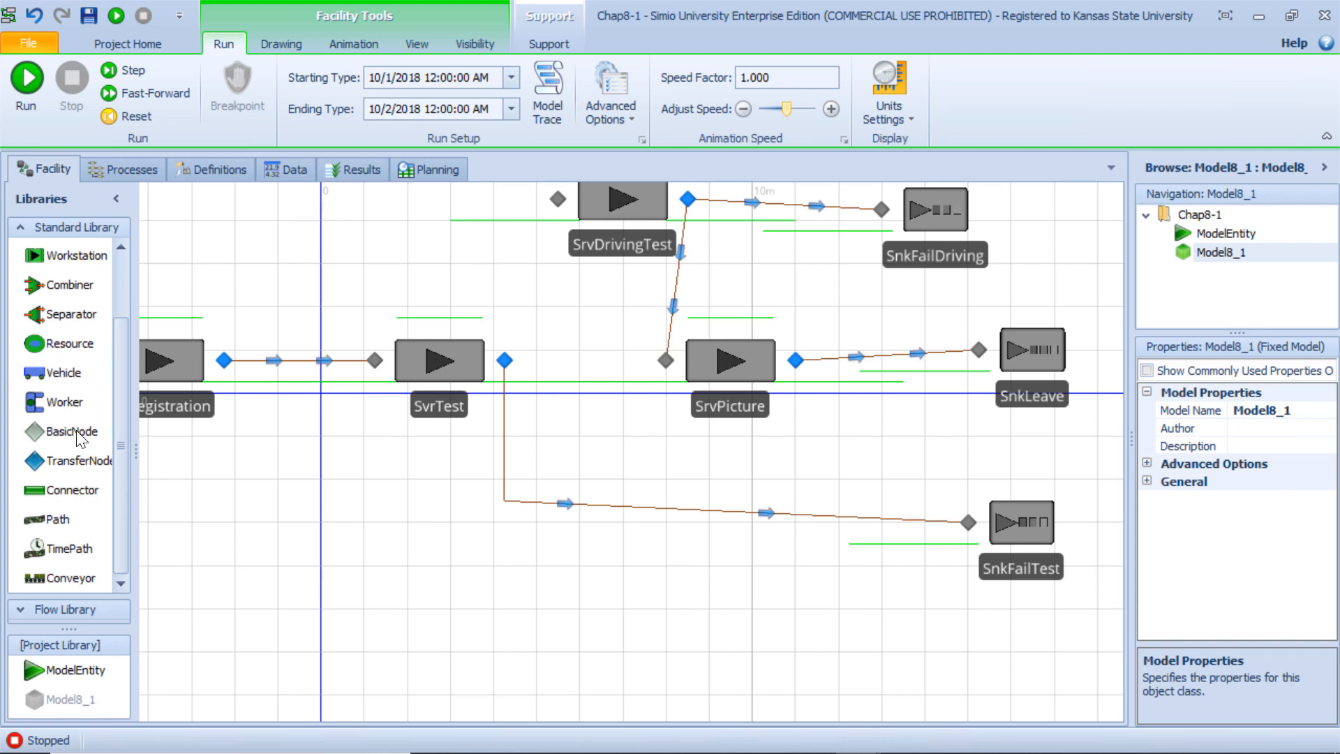
# Step: Place a BasicNode just right of SvrTest's output node and draw a path from it up to SrvDrivingTest's input node
pyautogui.moveTo(406, 381); pyautogui.dragTo(558, 360)
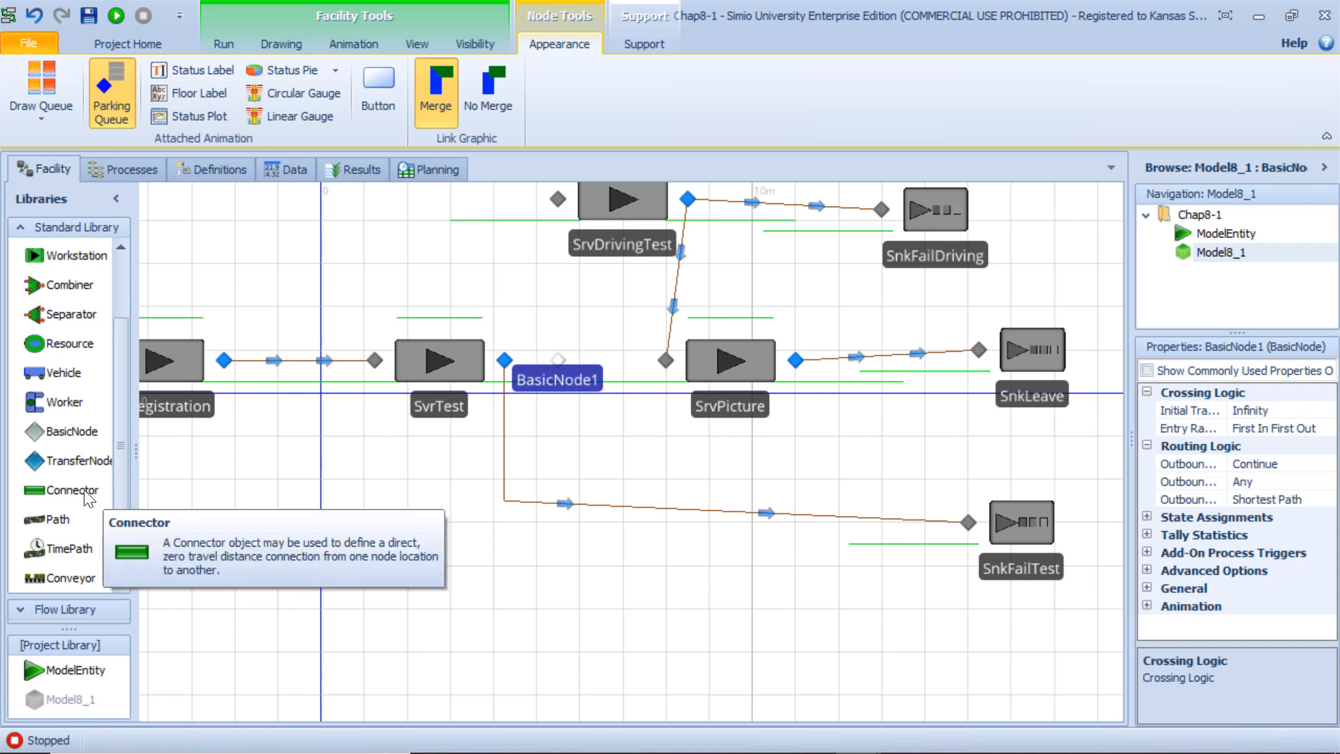
pyautogui.click(56, 518)
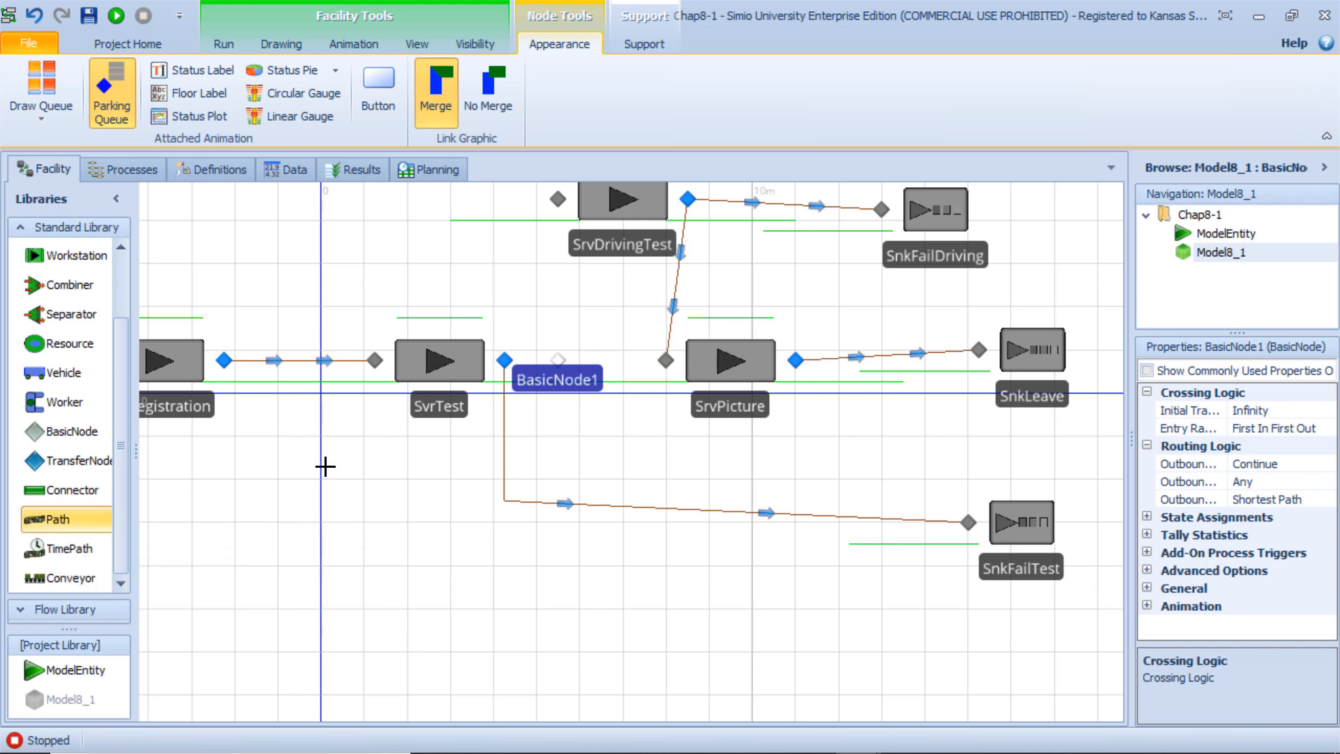
pyautogui.click(558, 359)
pyautogui.click(560, 200)
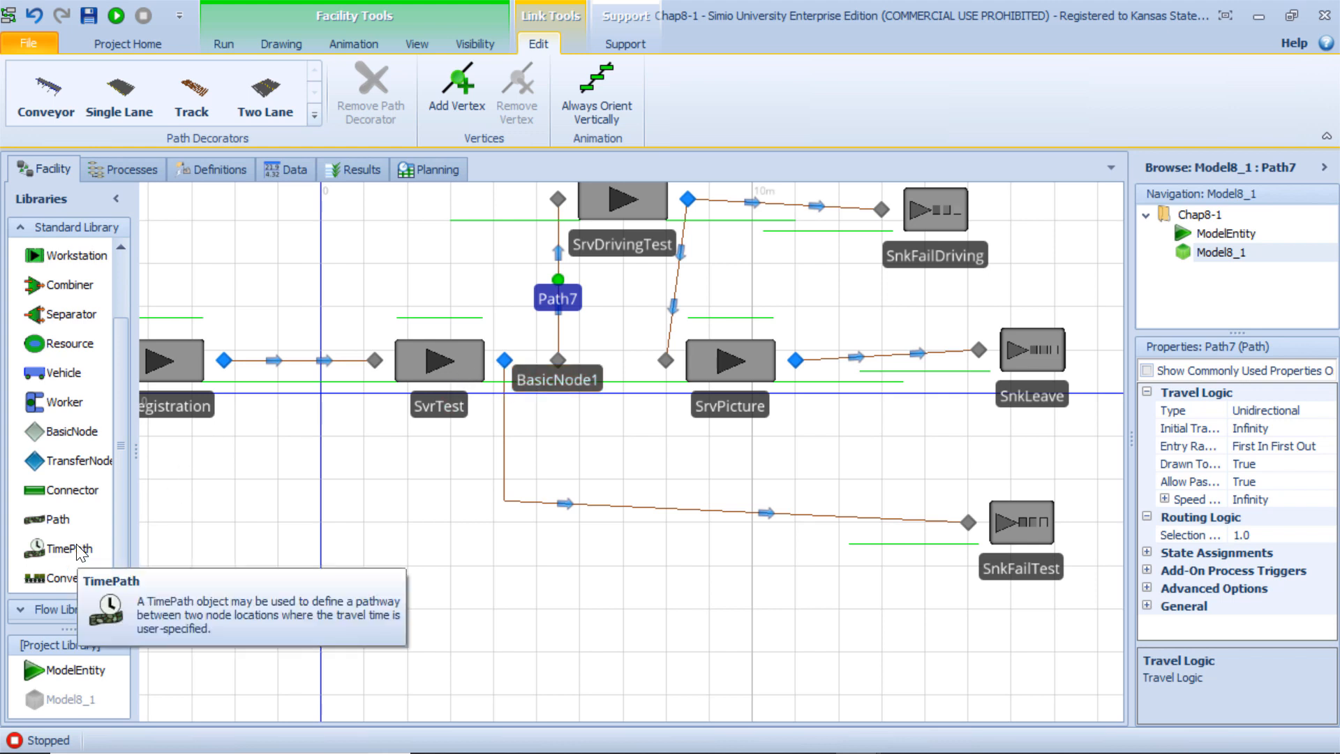
# Step: Link SvrTest's output node to the basic node with a Connector
pyautogui.click(81, 489)
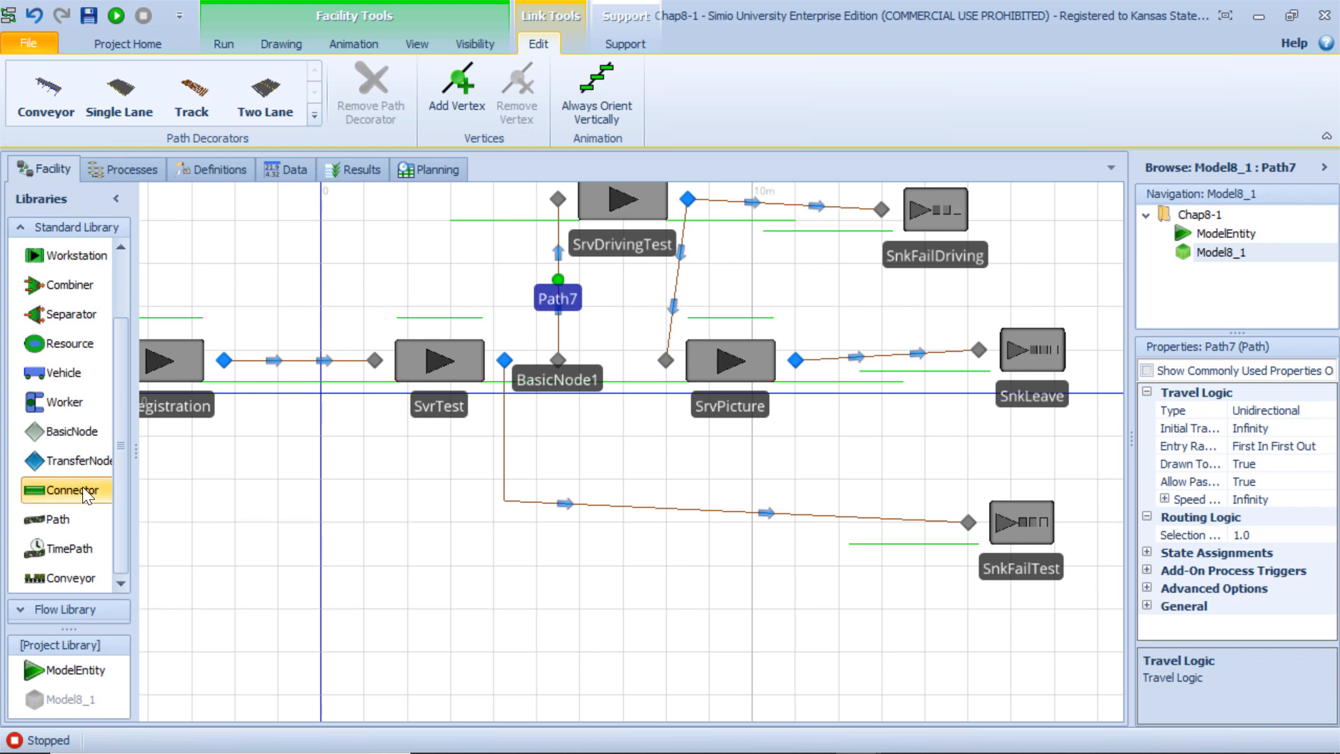
pyautogui.click(503, 360)
pyautogui.click(558, 360)
# Step: Draw a path from the basic node to SrvPicture's input node
pyautogui.click(53, 518)
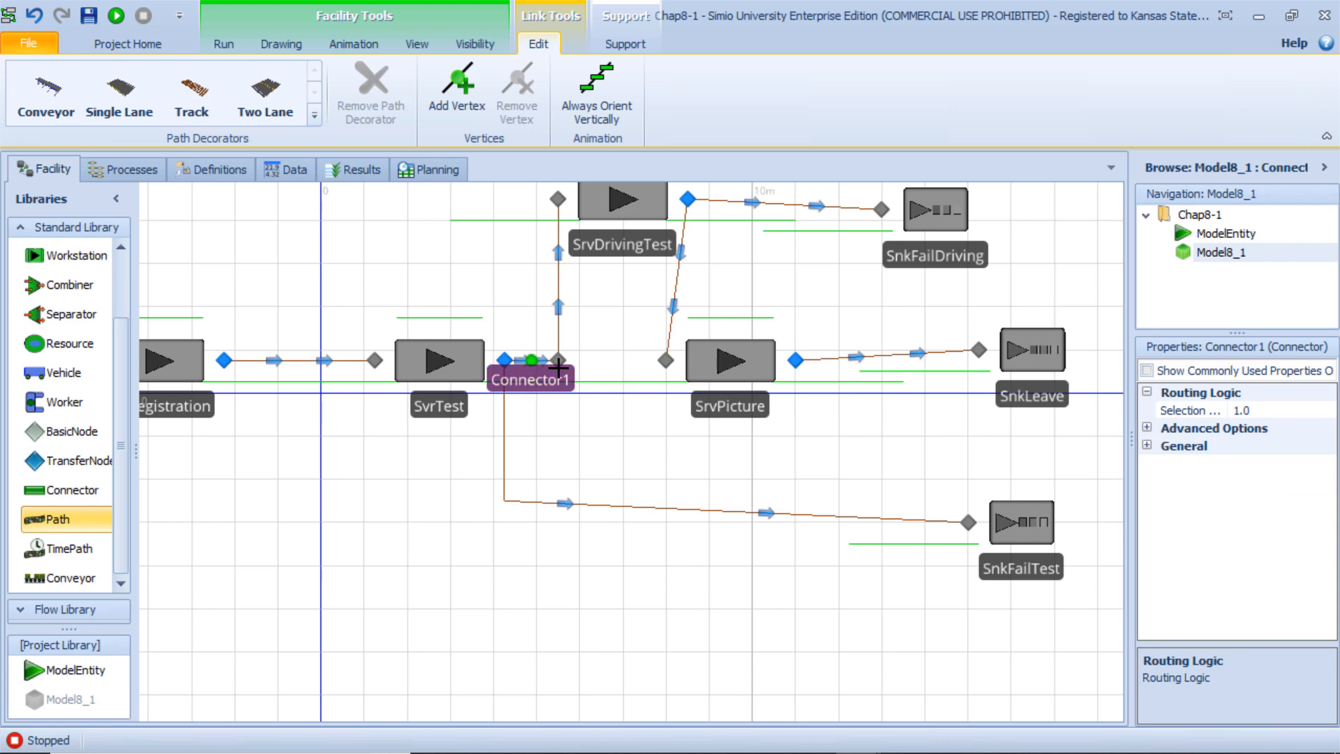
pyautogui.click(557, 366)
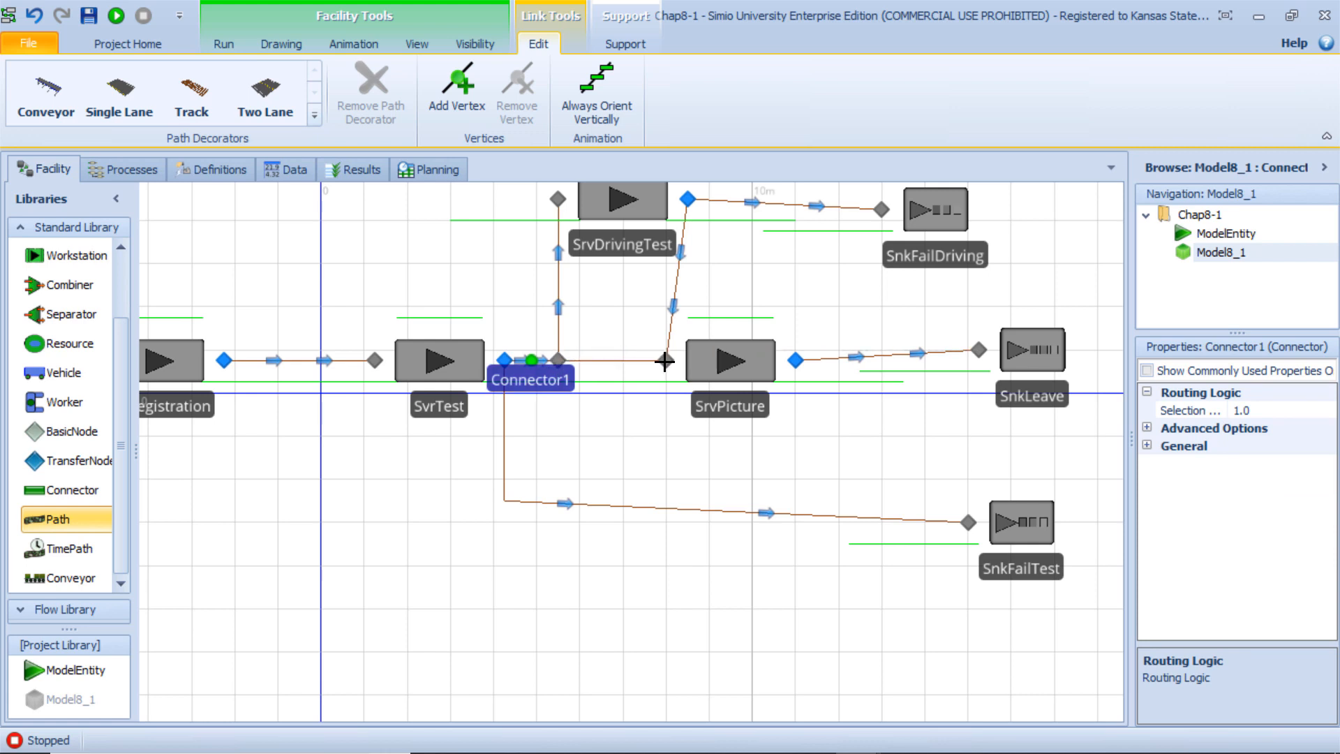
pyautogui.click(664, 360)
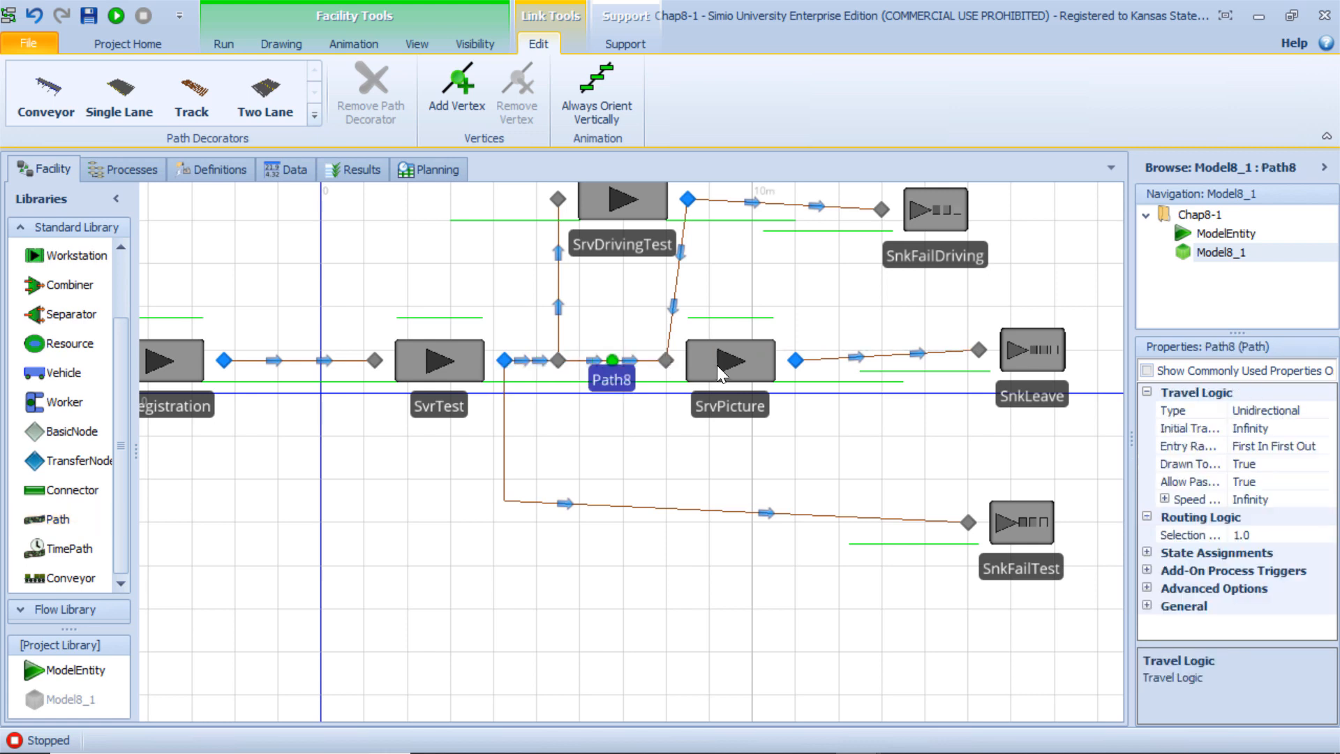
# Step: Shift SrvPicture, SnkLeave and SnkFailDriving slightly so that their connecting paths run straight vertically and horizontally
pyautogui.moveTo(717, 366); pyautogui.dragTo(740, 369)
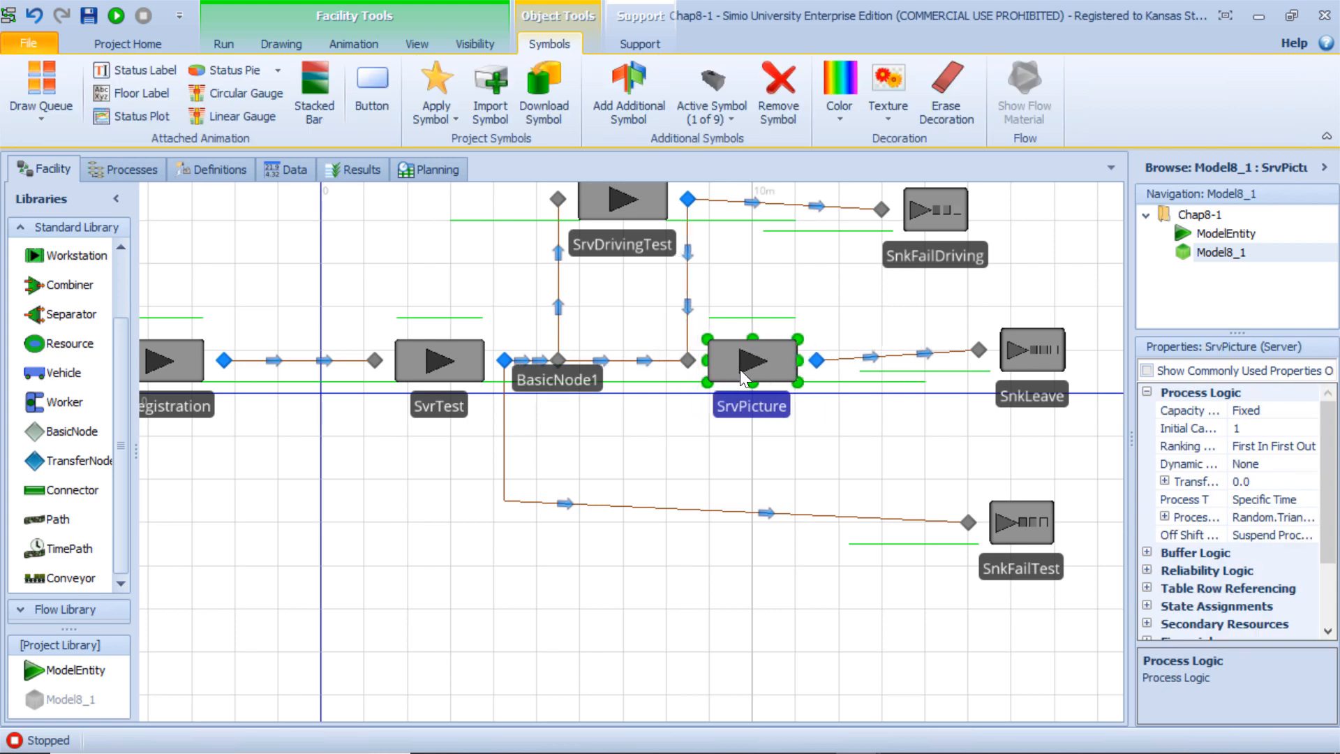
pyautogui.moveTo(1028, 354); pyautogui.dragTo(1028, 366)
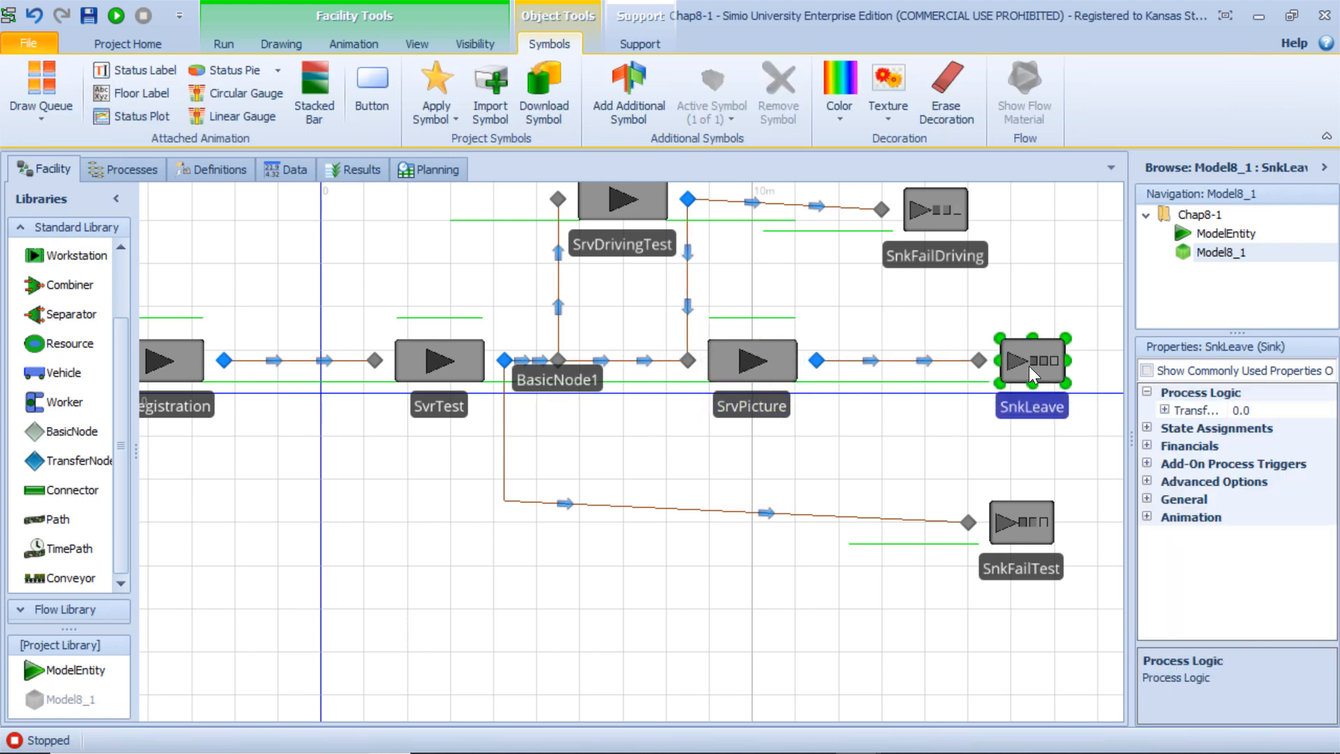
pyautogui.moveTo(933, 224); pyautogui.dragTo(933, 208)
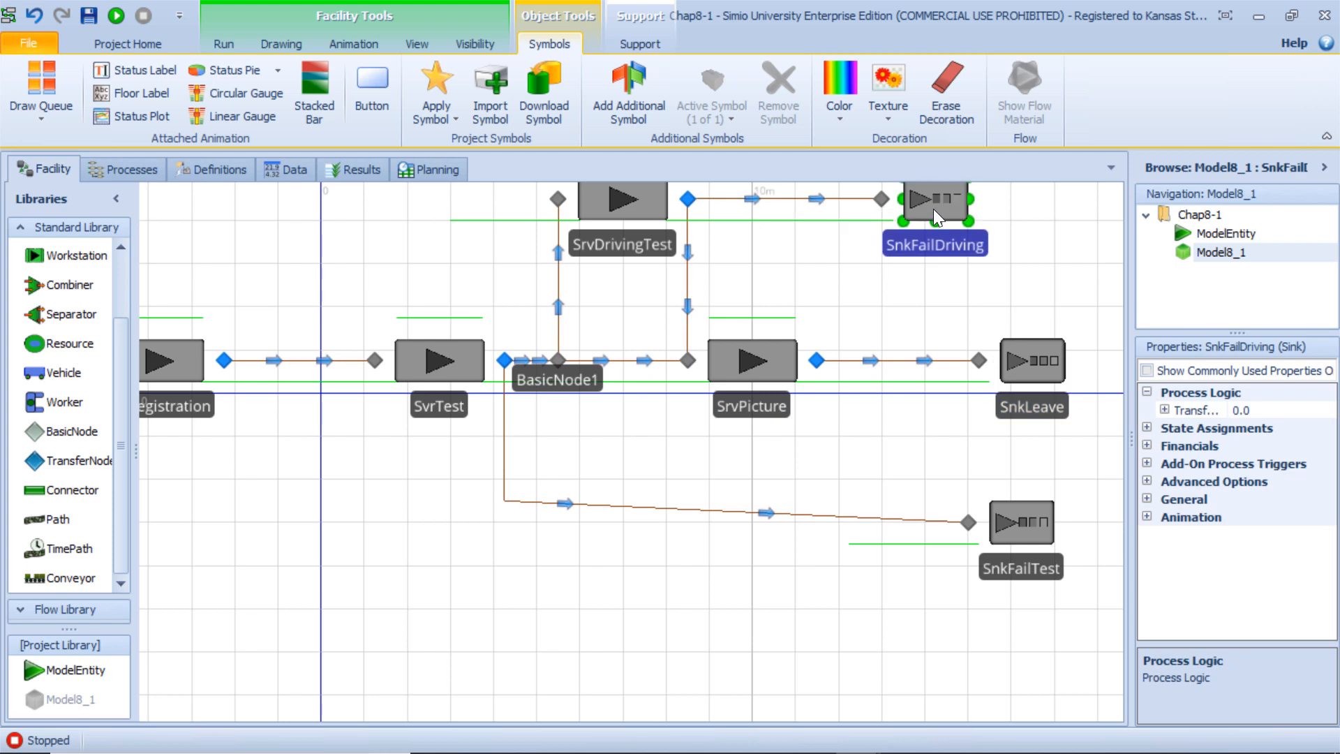
# Step: Lower the bend of the SvrTest to SnkFailTest path level with SnkFailTest's input node
pyautogui.click(504, 502)
pyautogui.moveTo(504, 501); pyautogui.dragTo(504, 522)
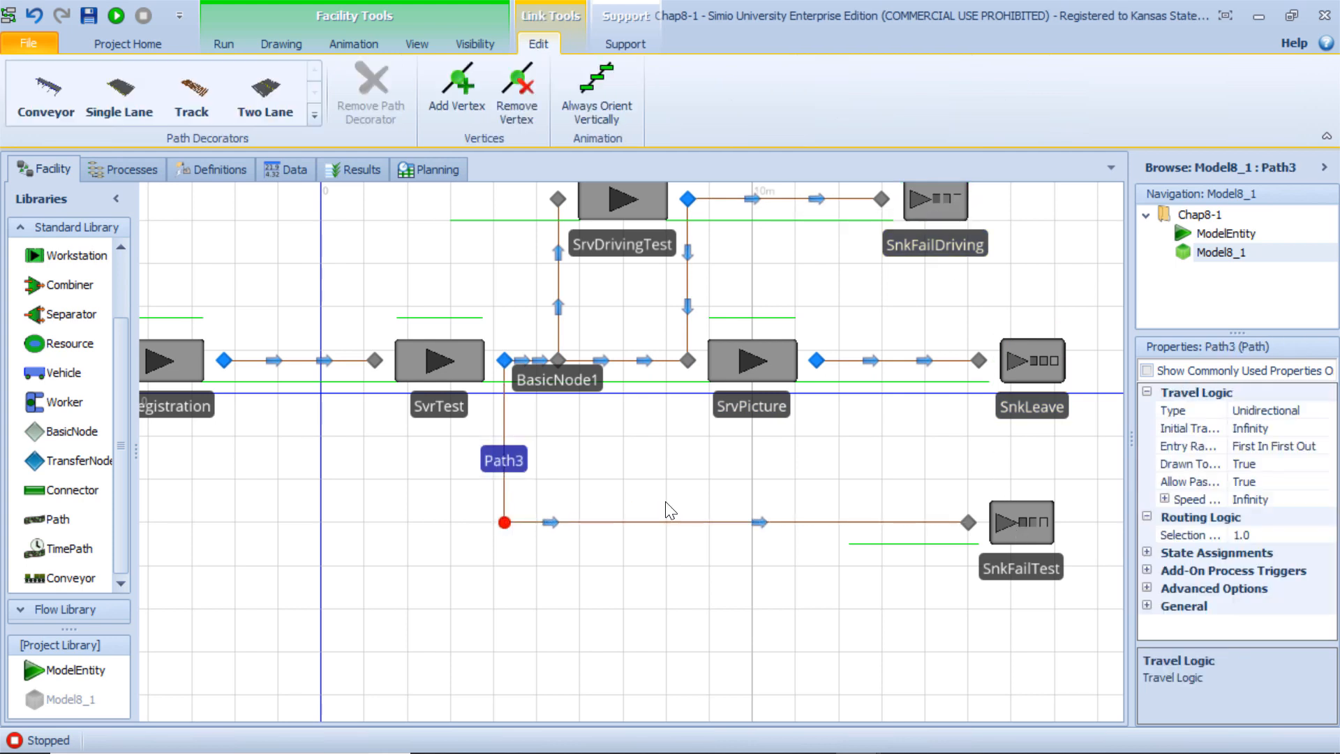
pyautogui.click(722, 488)
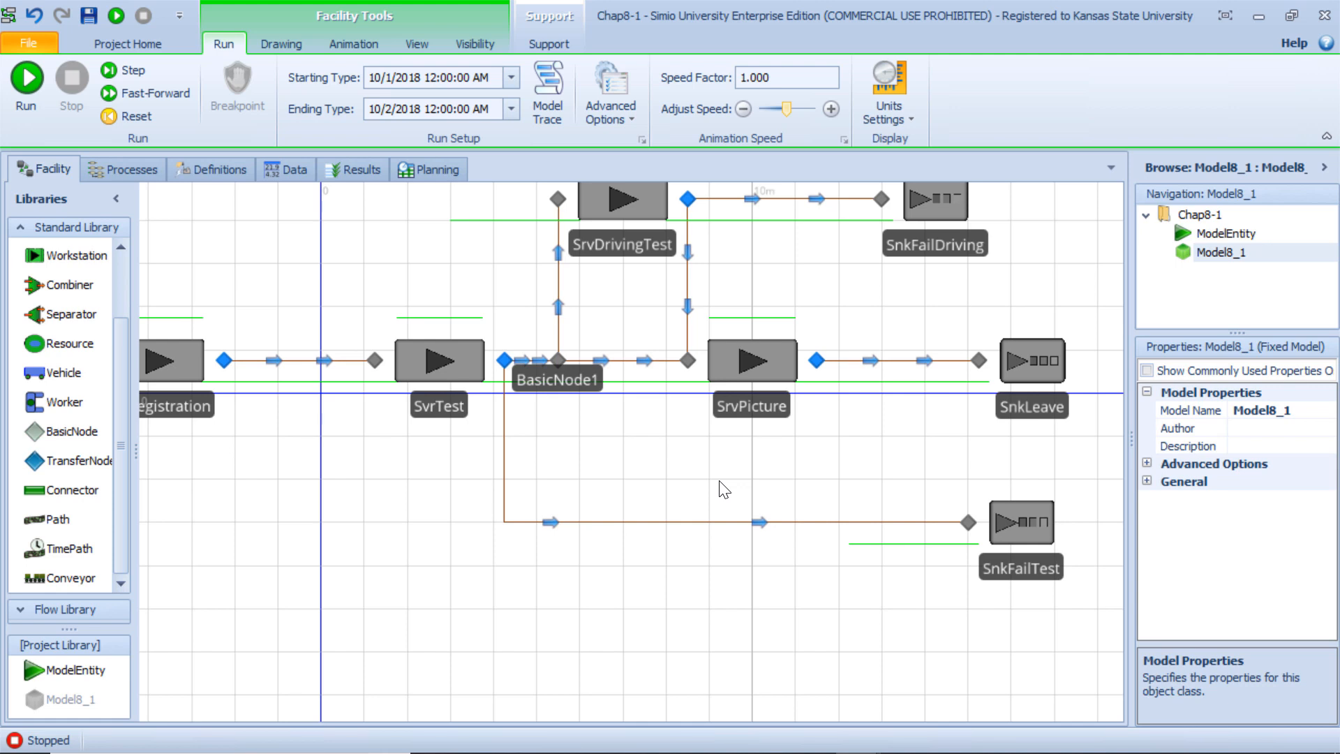
# Step: Switch to the PowerPoint slide show to examine the applicant entity on the Initial Model 8-1 slide, circling it, and return to Simio's Chap8-1 model
pyautogui.moveTo(721, 750)
pyautogui.moveTo(809, 738)
pyautogui.click(856, 673)
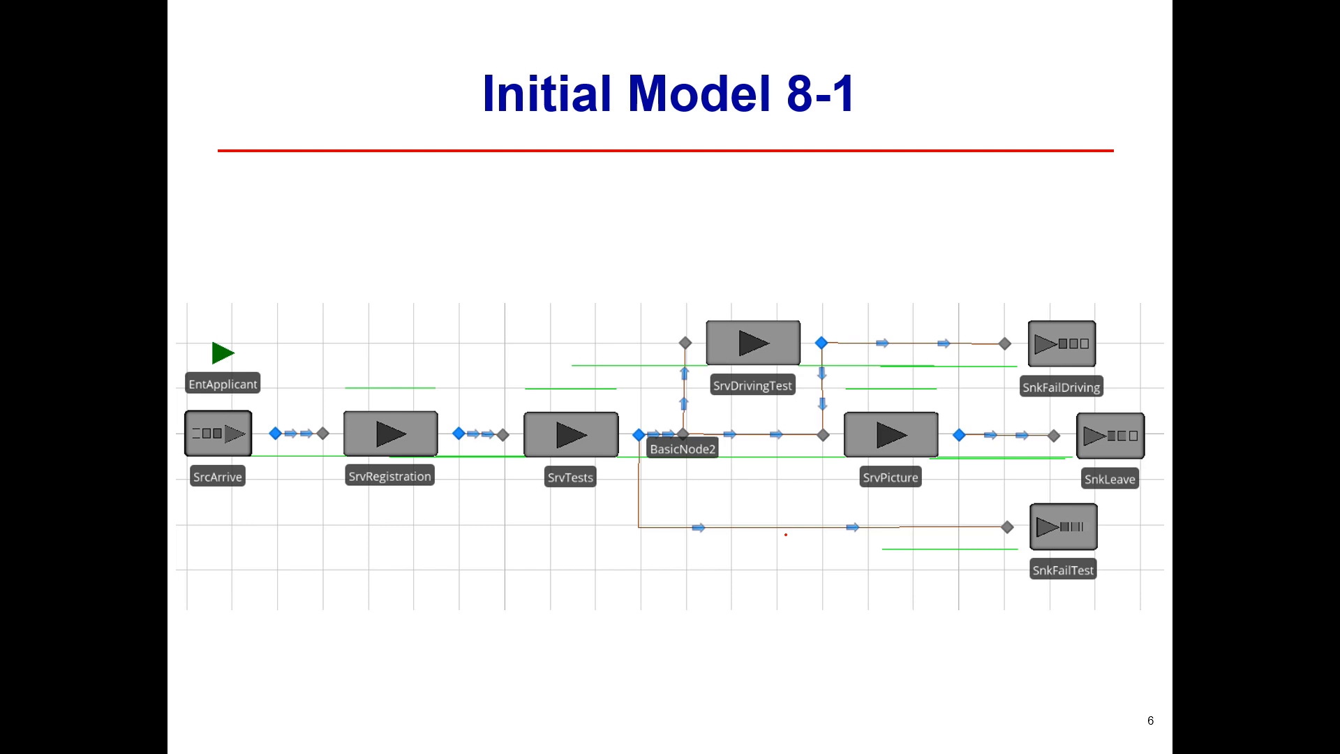
pyautogui.moveTo(298, 369)
pyautogui.mouseDown()
pyautogui.moveTo(223, 394)
pyautogui.moveTo(235, 292)
pyautogui.moveTo(281, 364)
pyautogui.mouseUp()
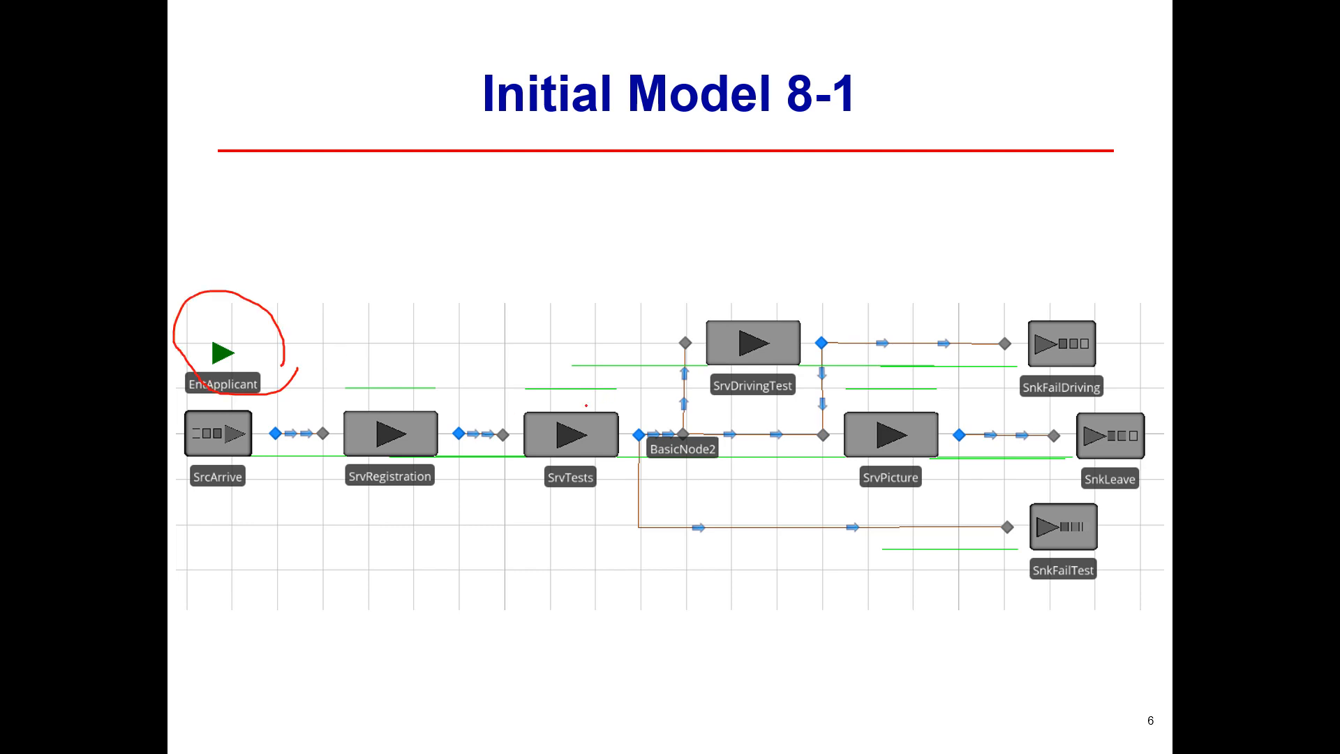
pyautogui.hotkey('alt', 'Tab')
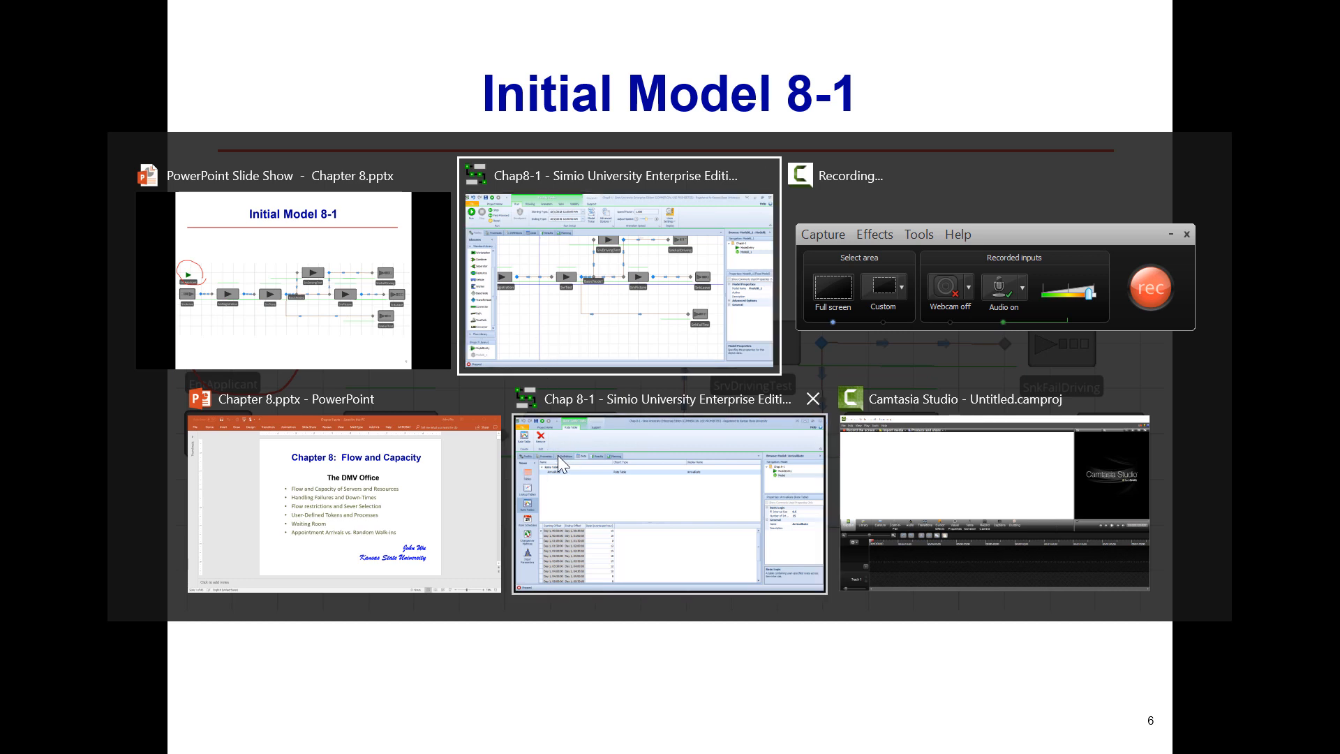
pyautogui.click(568, 329)
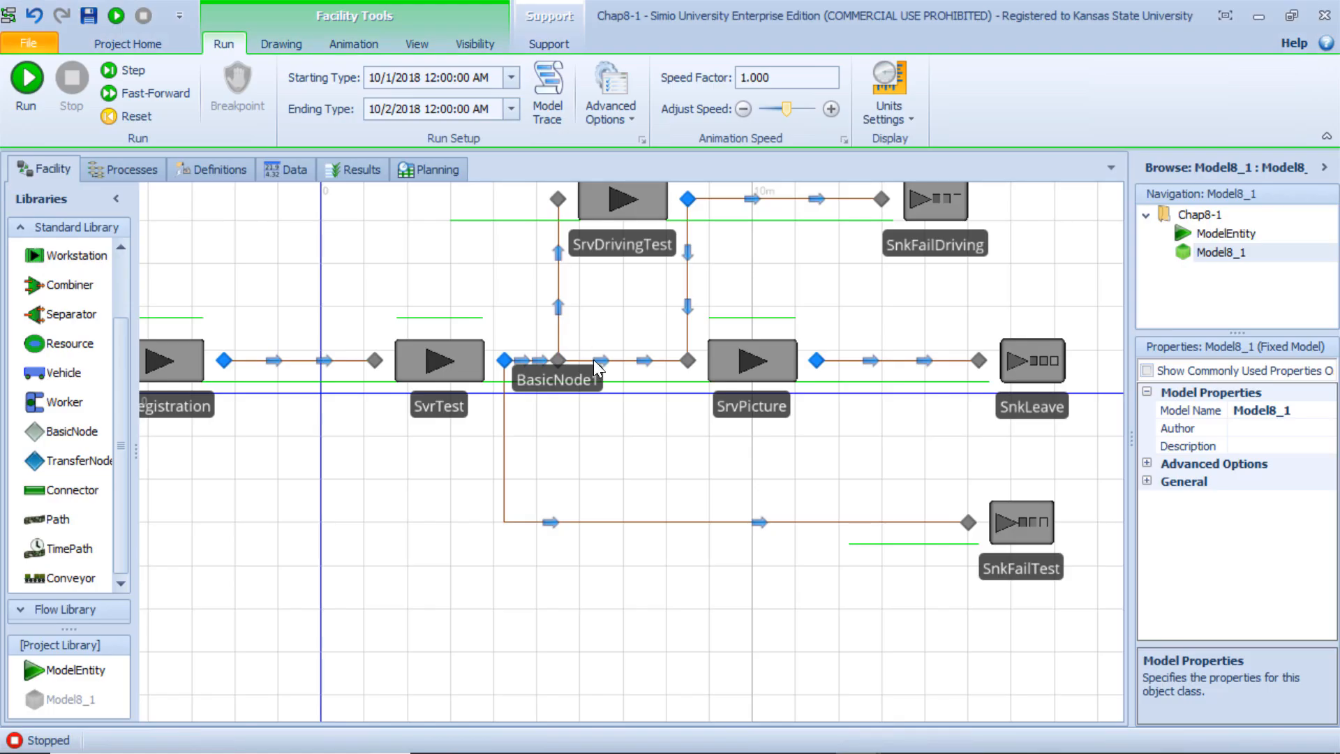
# Step: Place a ModelEntity from the project library directly above SrcArrivals
pyautogui.moveTo(363, 463); pyautogui.dragTo(543, 482)
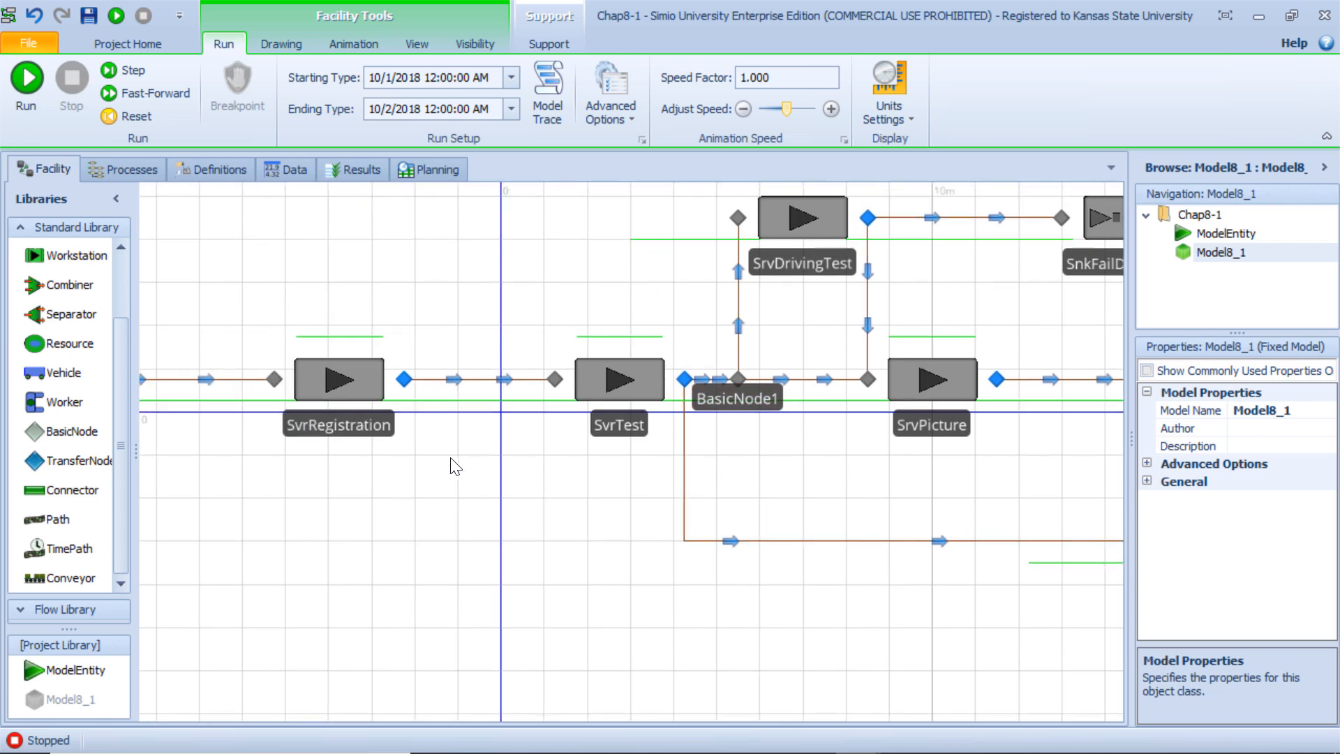
pyautogui.moveTo(348, 507); pyautogui.dragTo(589, 525)
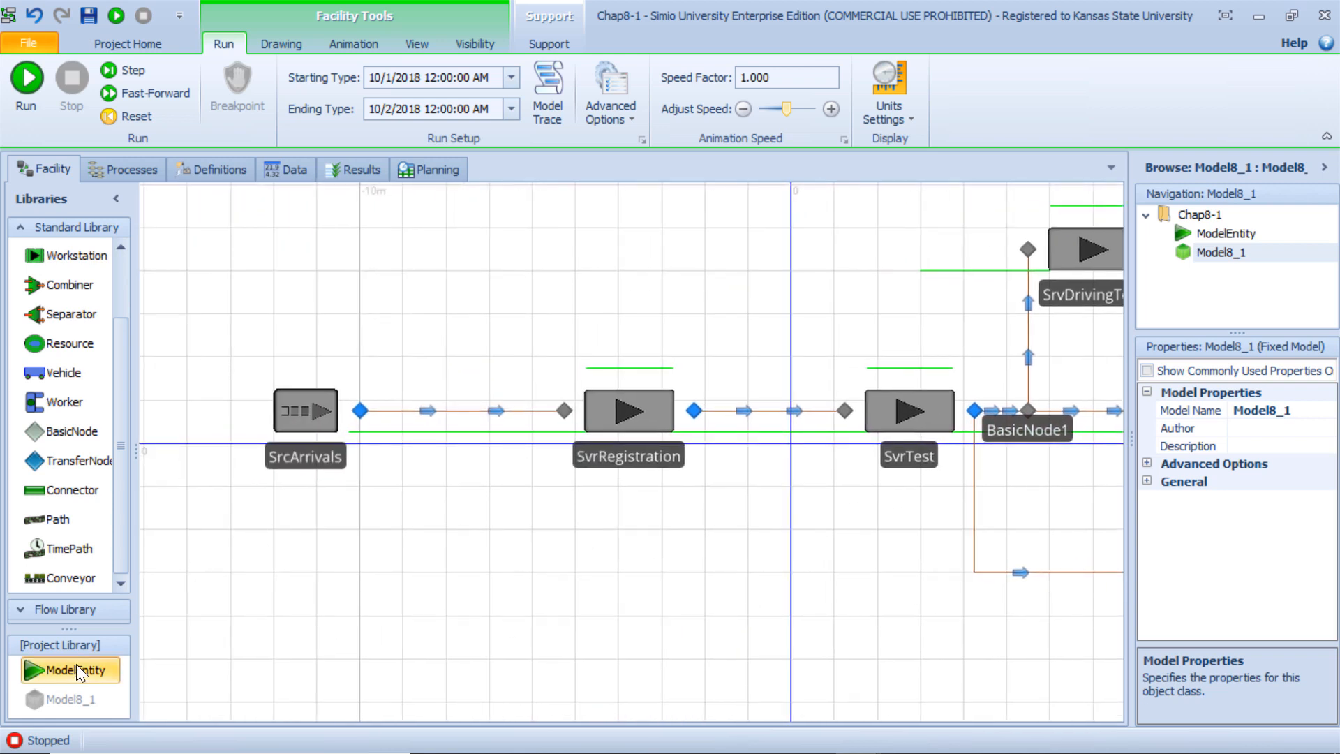
pyautogui.moveTo(92, 648); pyautogui.dragTo(305, 336)
pyautogui.click(305, 336)
pyautogui.doubleClick(334, 370)
pyautogui.click(413, 364)
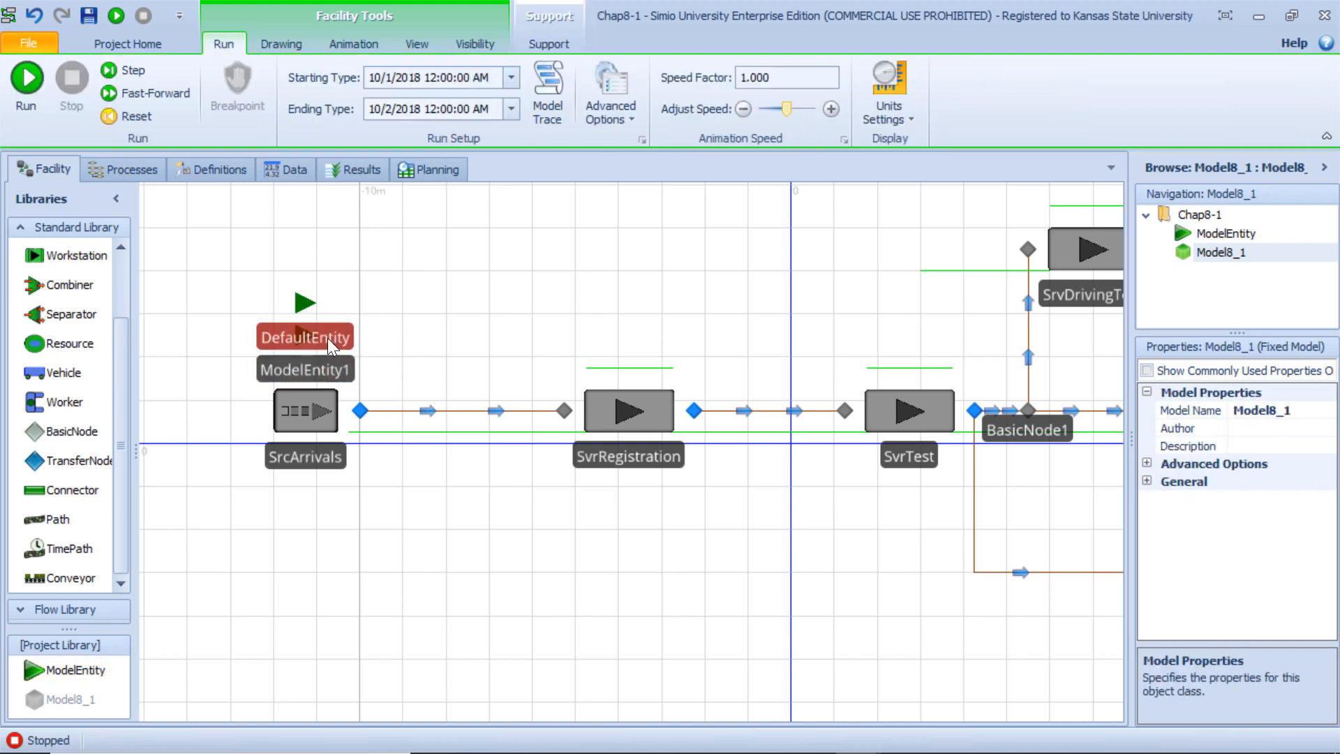
# Step: Delete the DefaultEntity and rename the remaining entity above SrcArrivals as EntApplicant
pyautogui.click(333, 341)
pyautogui.press('Delete')
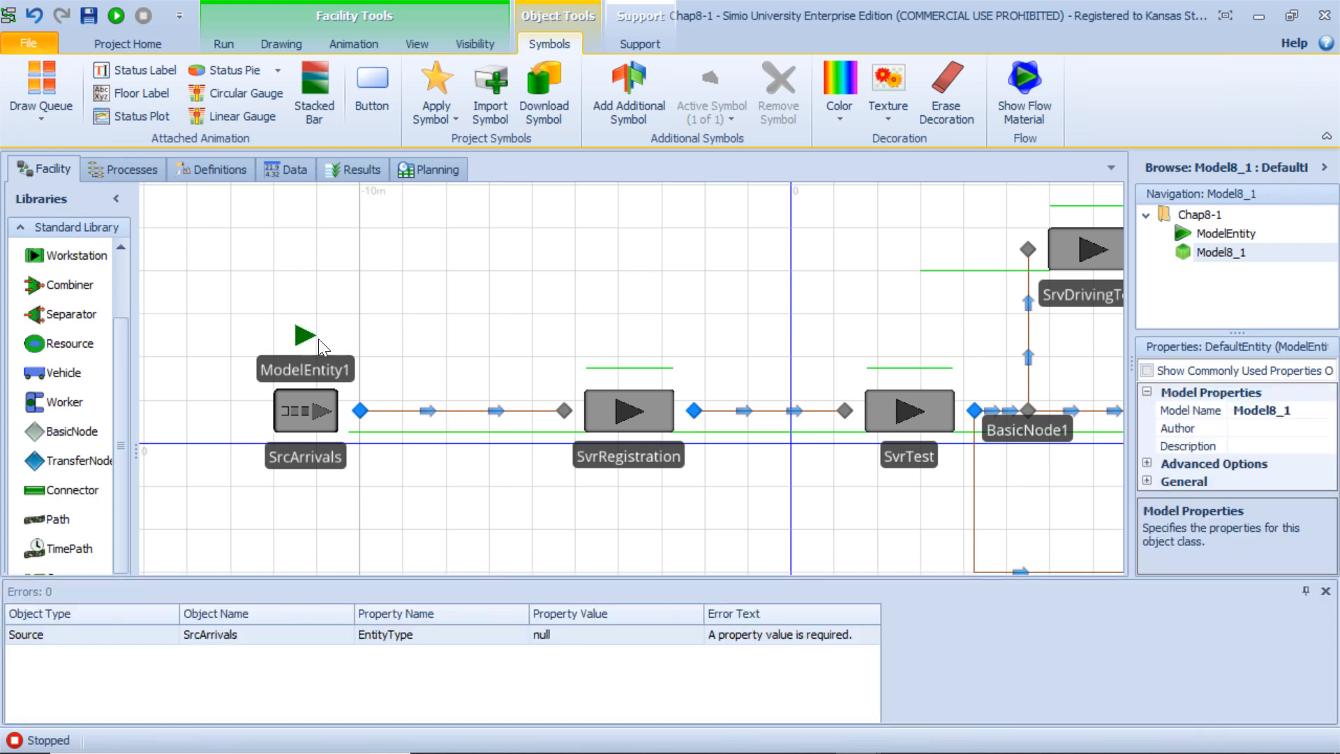
pyautogui.doubleClick(320, 366)
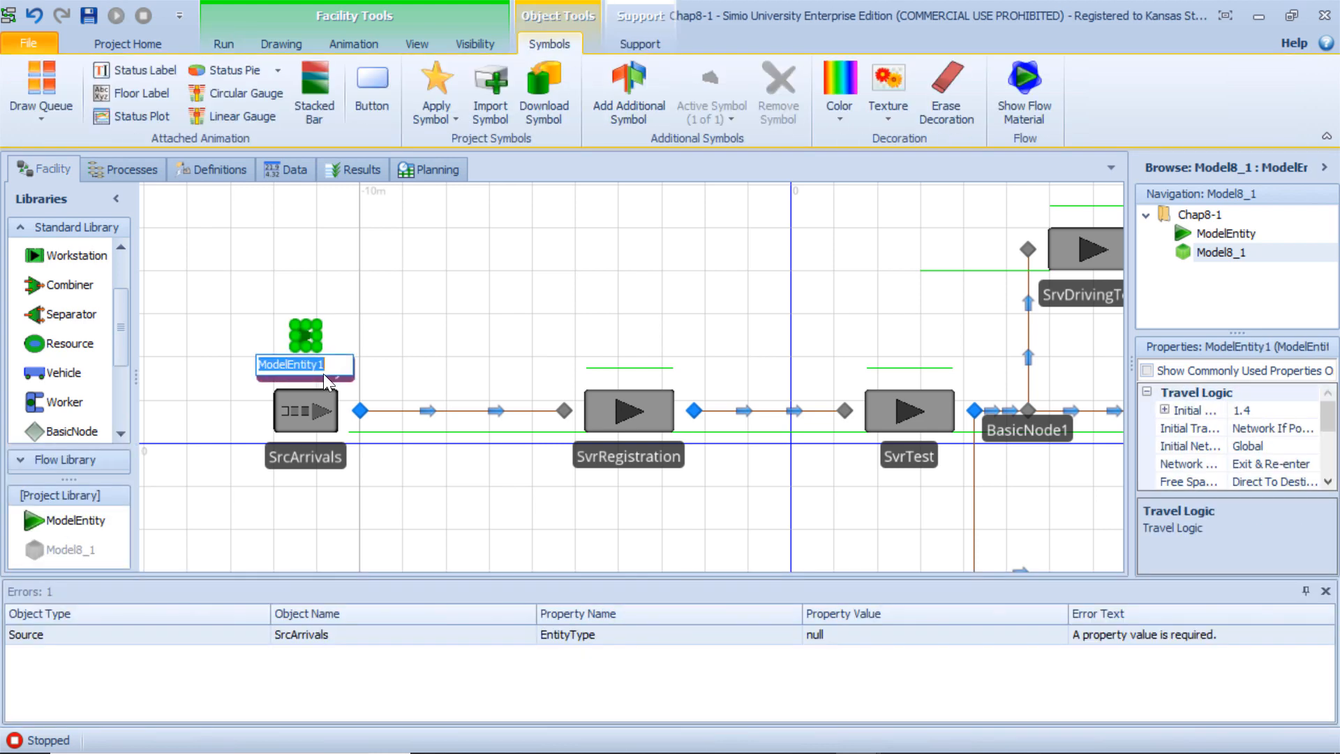
pyautogui.write('EntApplicant')
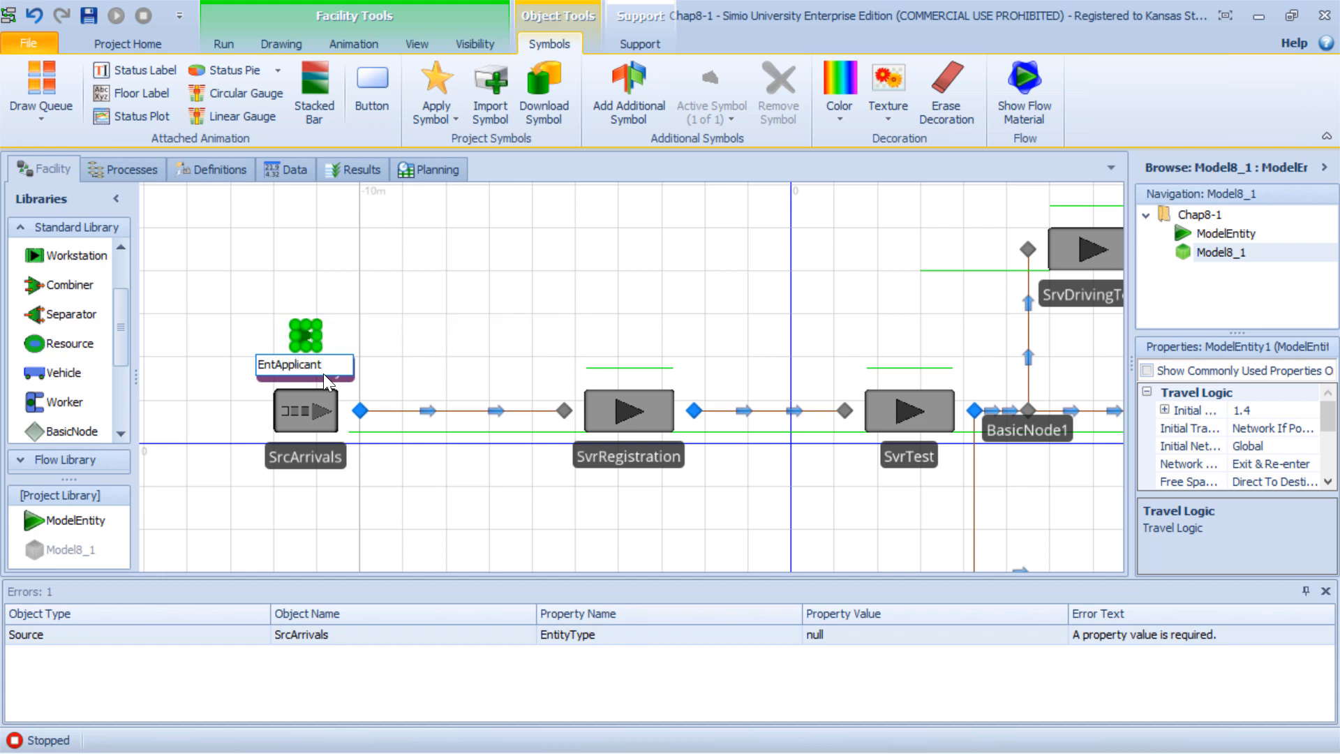
pyautogui.press('Return')
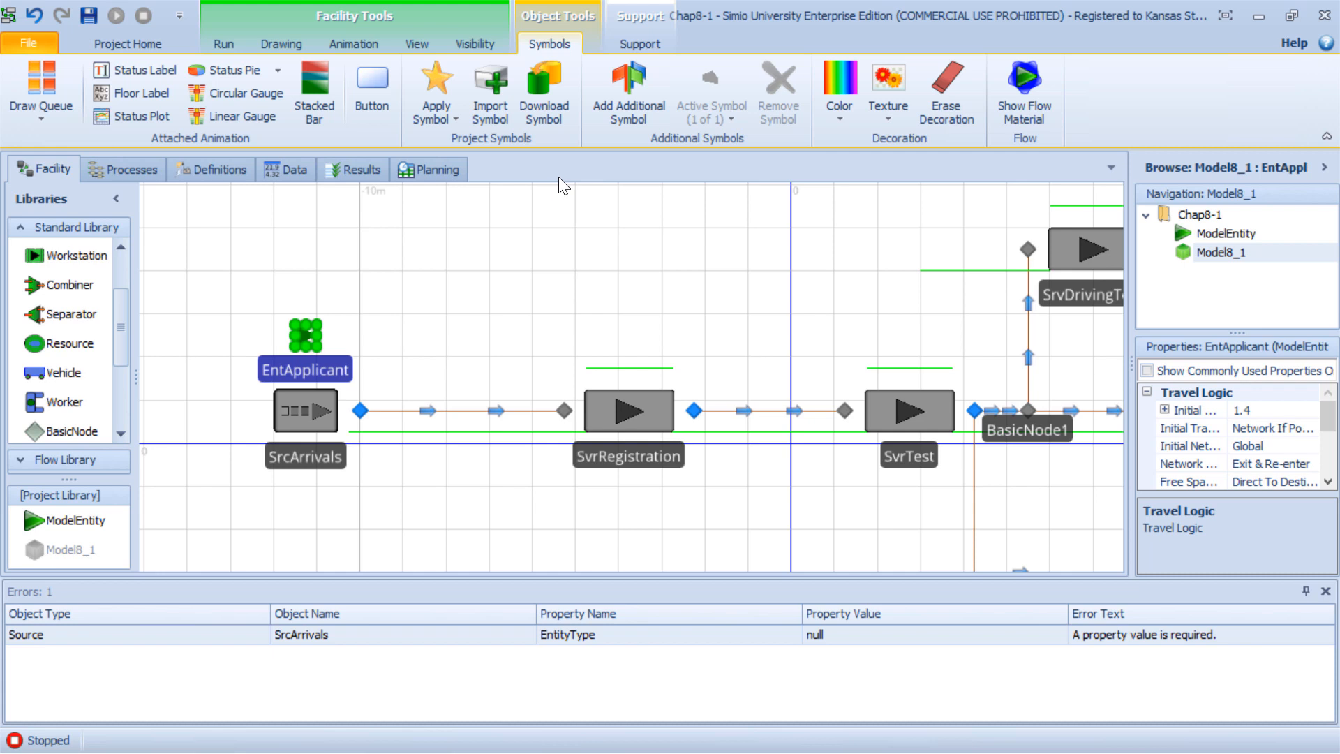
# Step: Set the entity type of SrcArrivals to EntApplicant and move EntApplicant slightly farther above the source
pyautogui.click(316, 416)
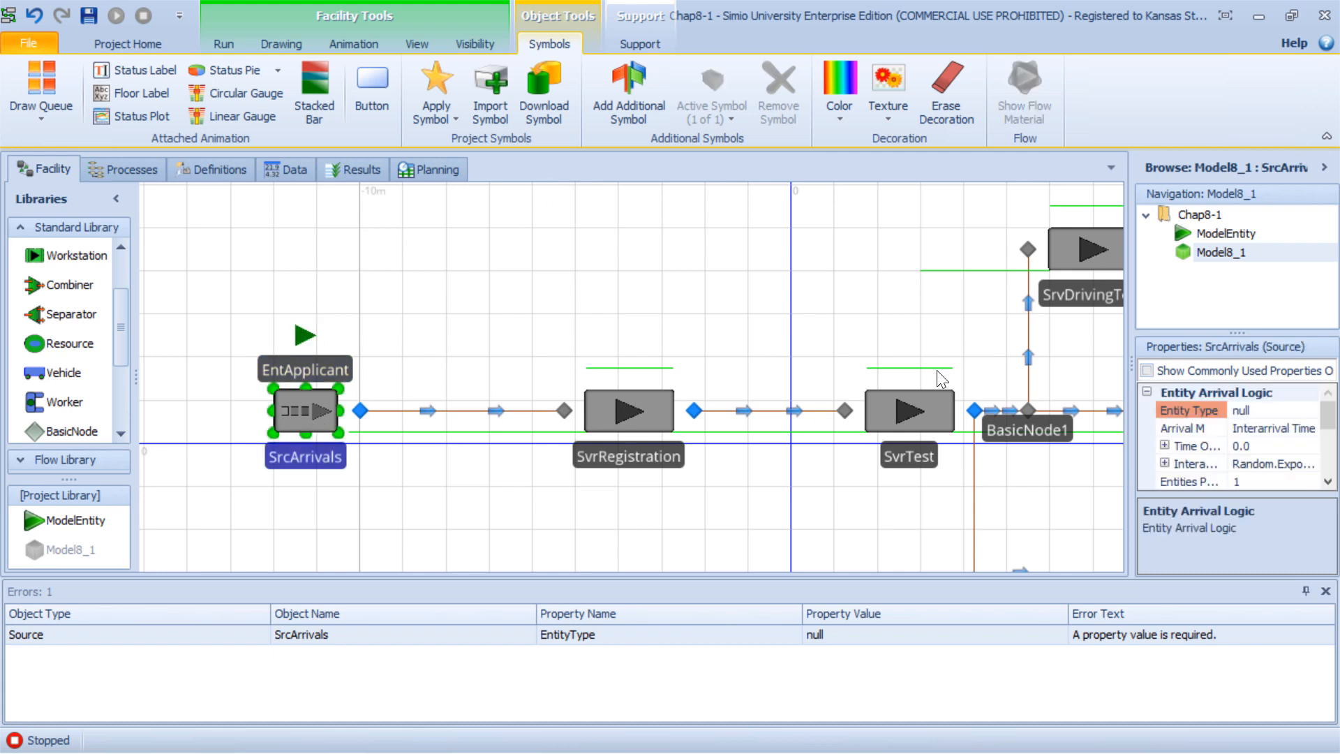
pyautogui.click(1292, 412)
pyautogui.click(1309, 410)
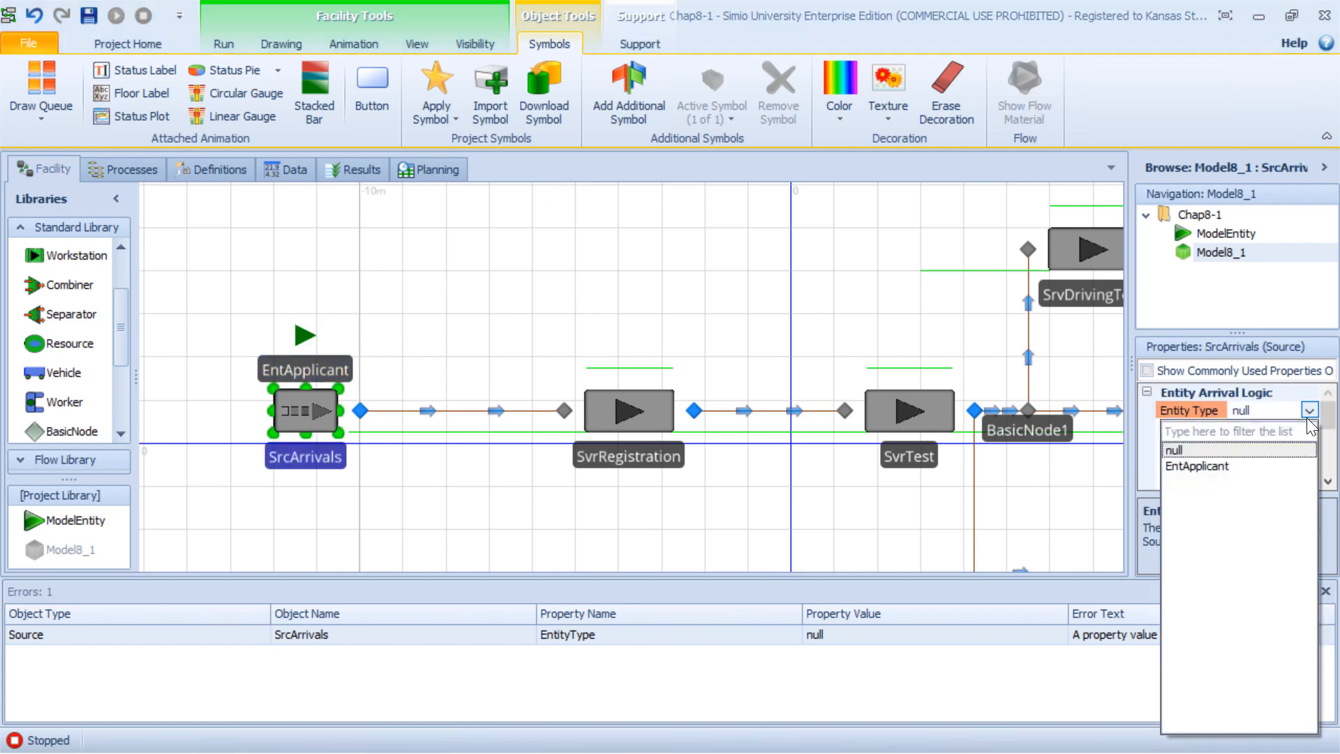
pyautogui.click(1243, 467)
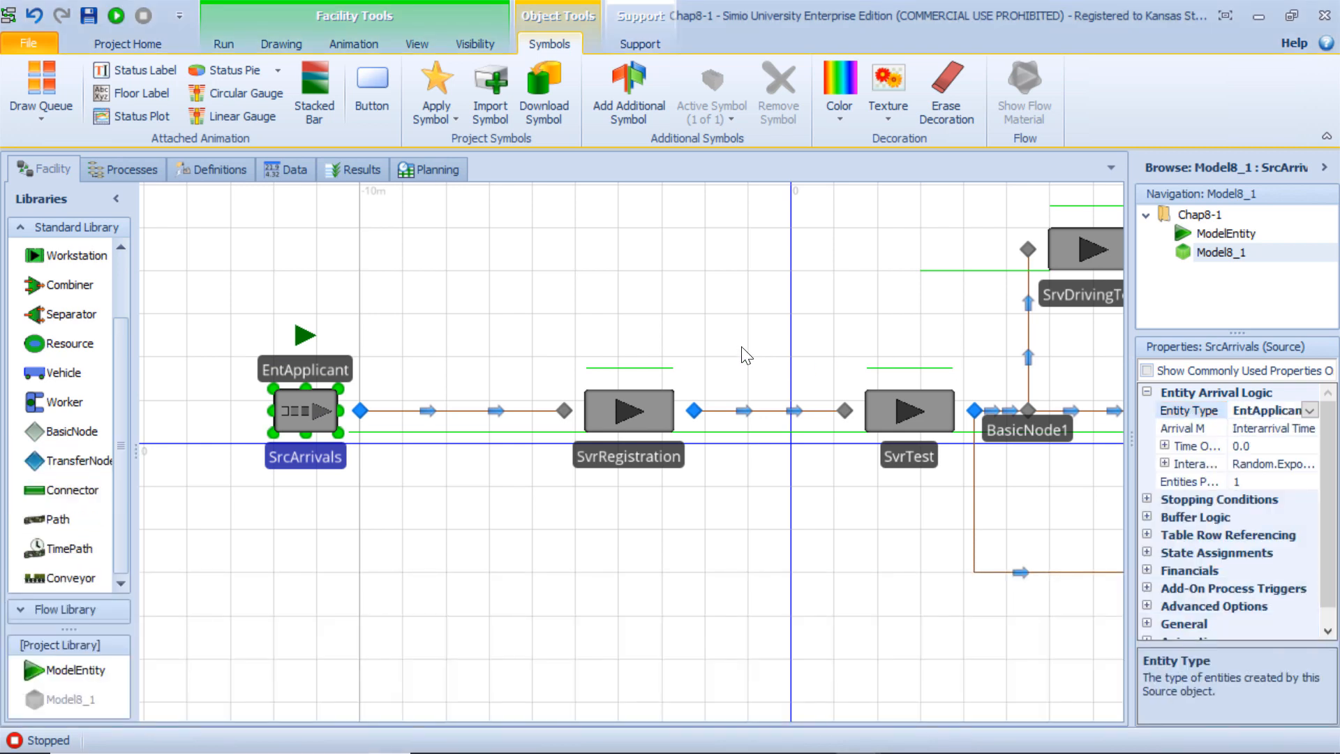
pyautogui.click(324, 364)
pyautogui.moveTo(324, 360); pyautogui.dragTo(323, 356)
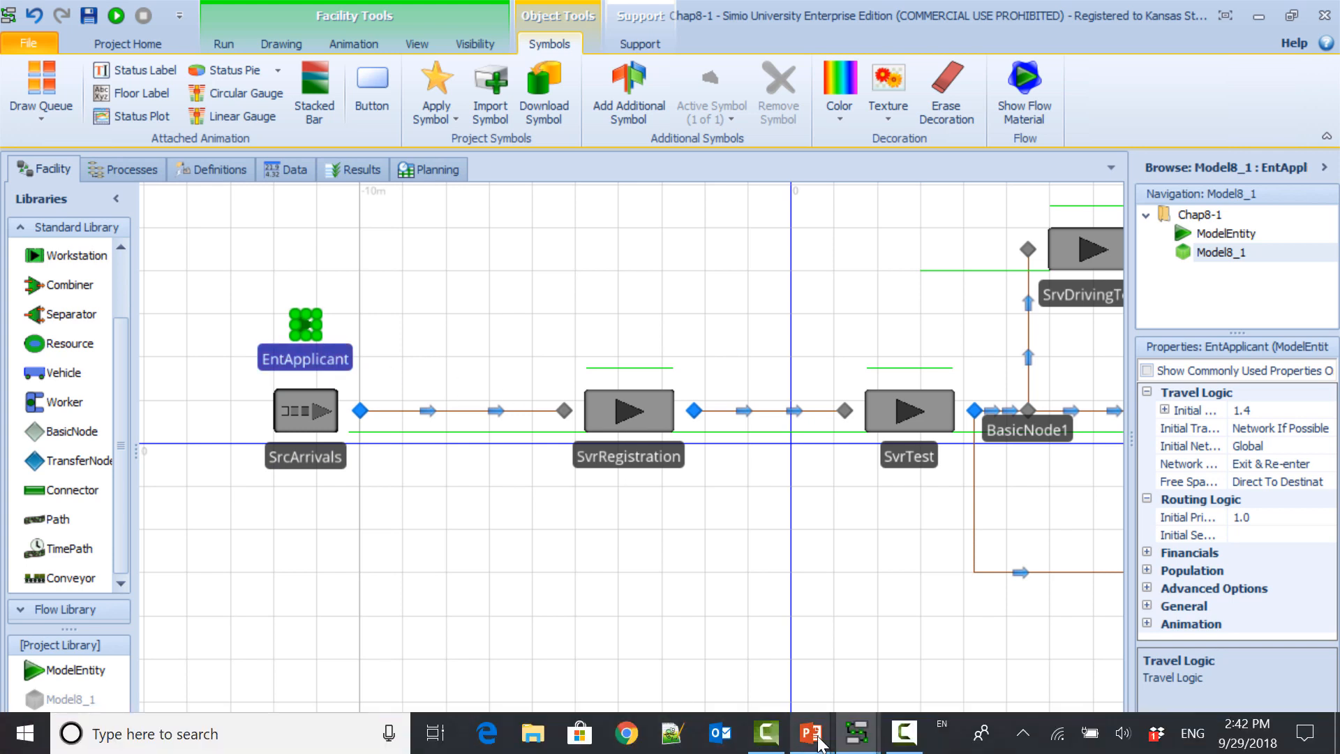
# Step: Switch to the PowerPoint slide show and advance to the Applicant Details slide to examine the arrival rates and entity symbols
pyautogui.moveTo(811, 733)
pyautogui.click(869, 684)
pyautogui.press('Right')
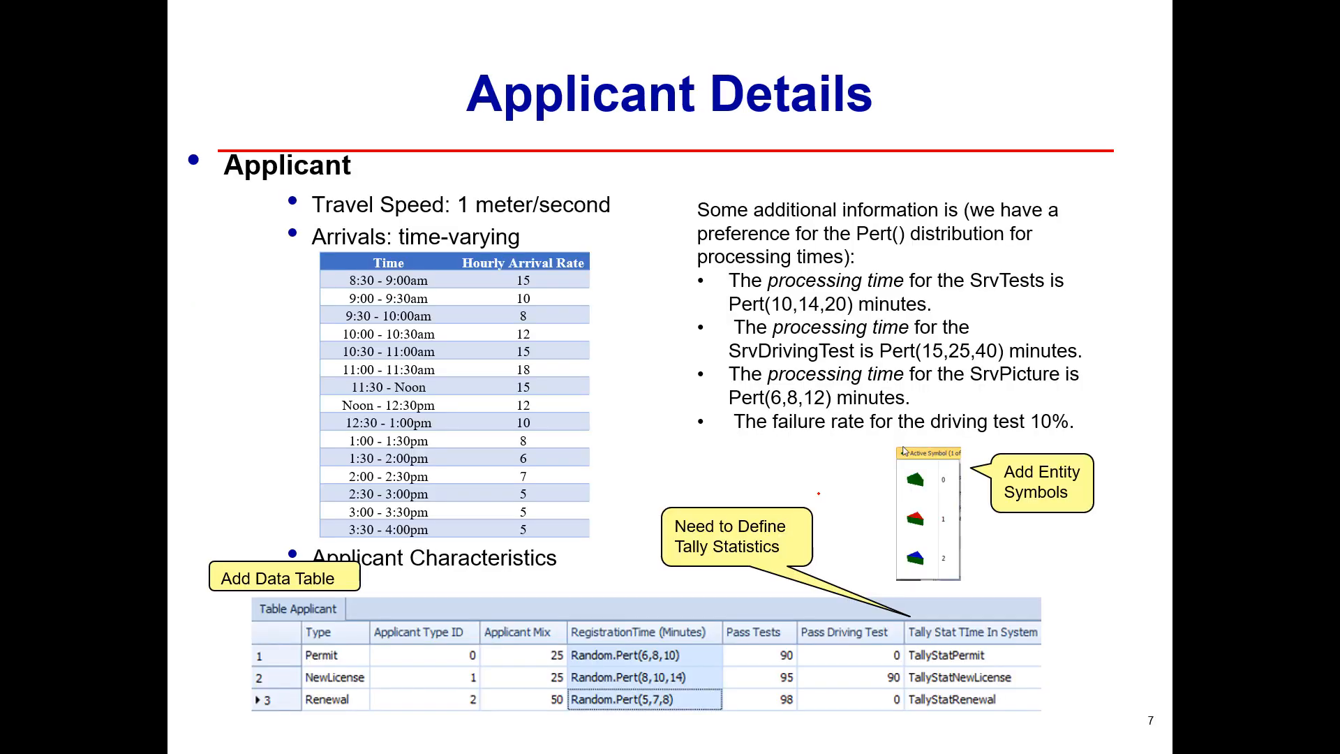
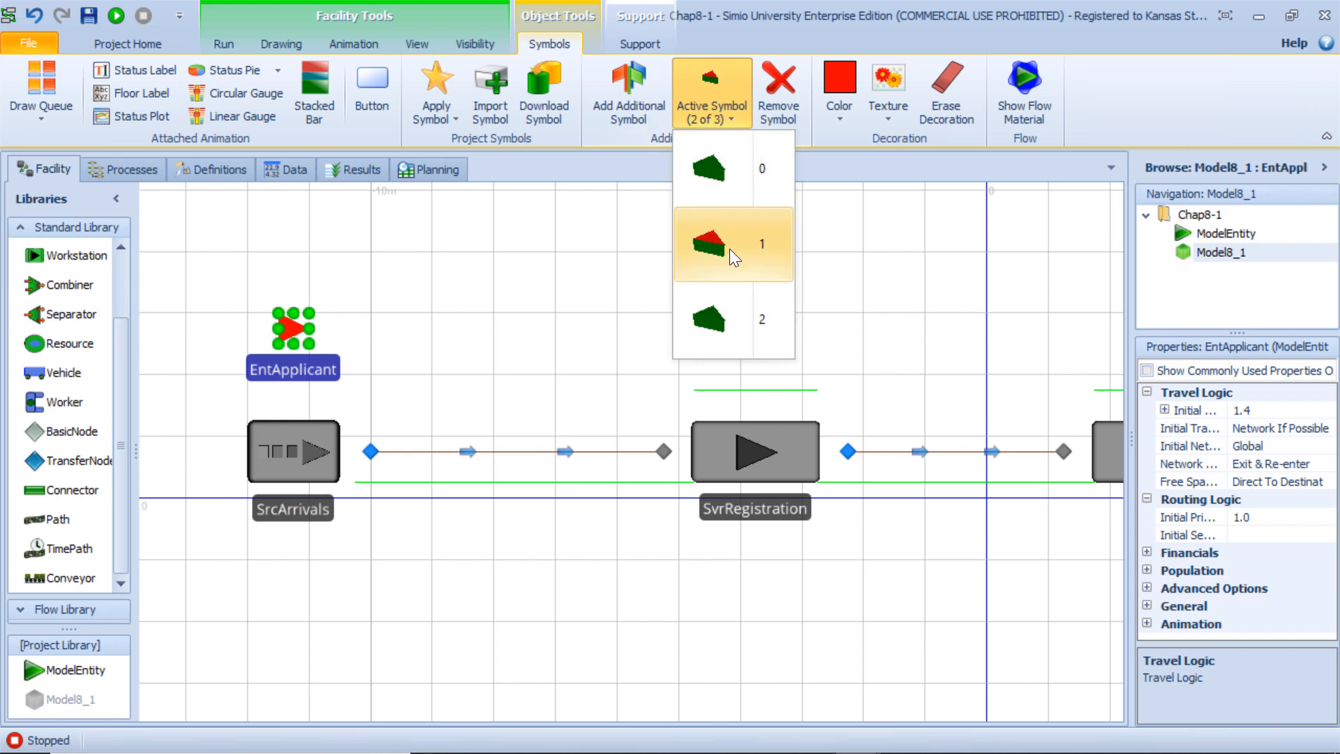
# Step: Make symbol 2 of EntApplicant the active symbol, colour it blue, and review the symbol set
pyautogui.click(711, 311)
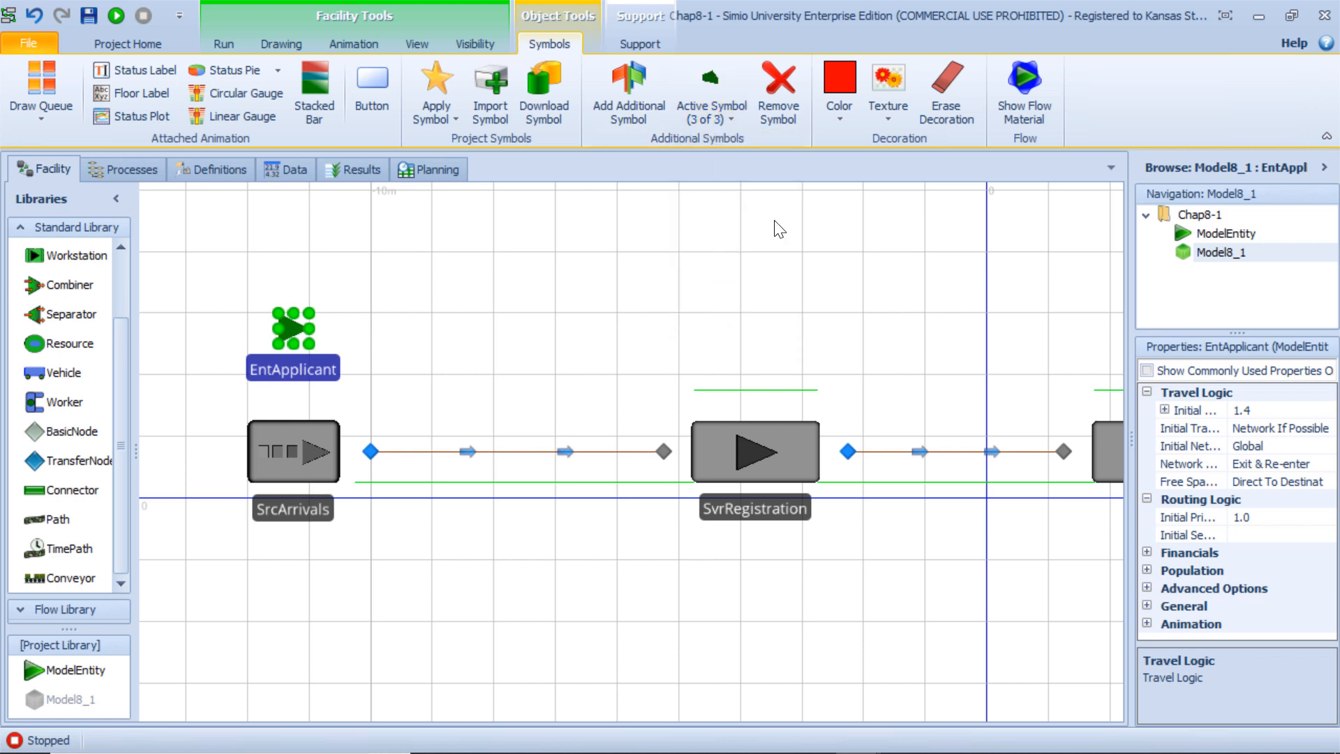
pyautogui.click(839, 112)
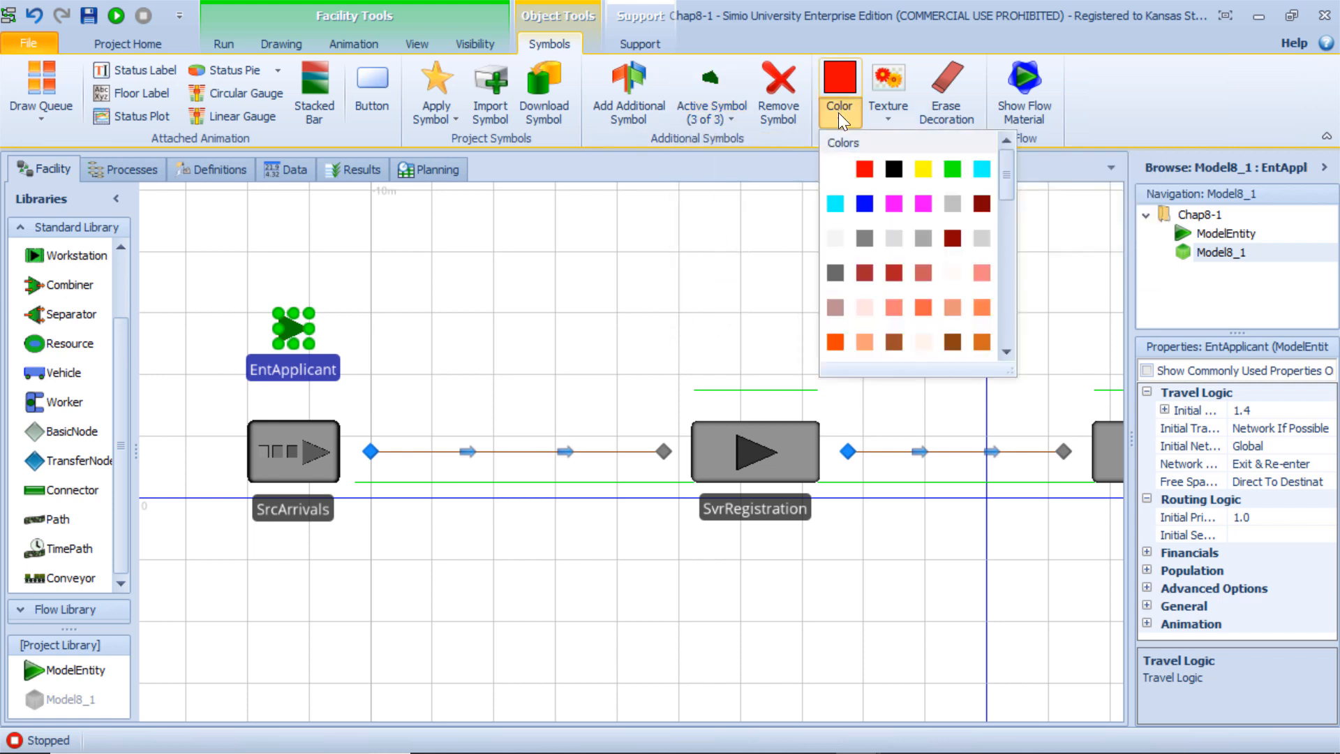
pyautogui.click(865, 202)
pyautogui.click(293, 328)
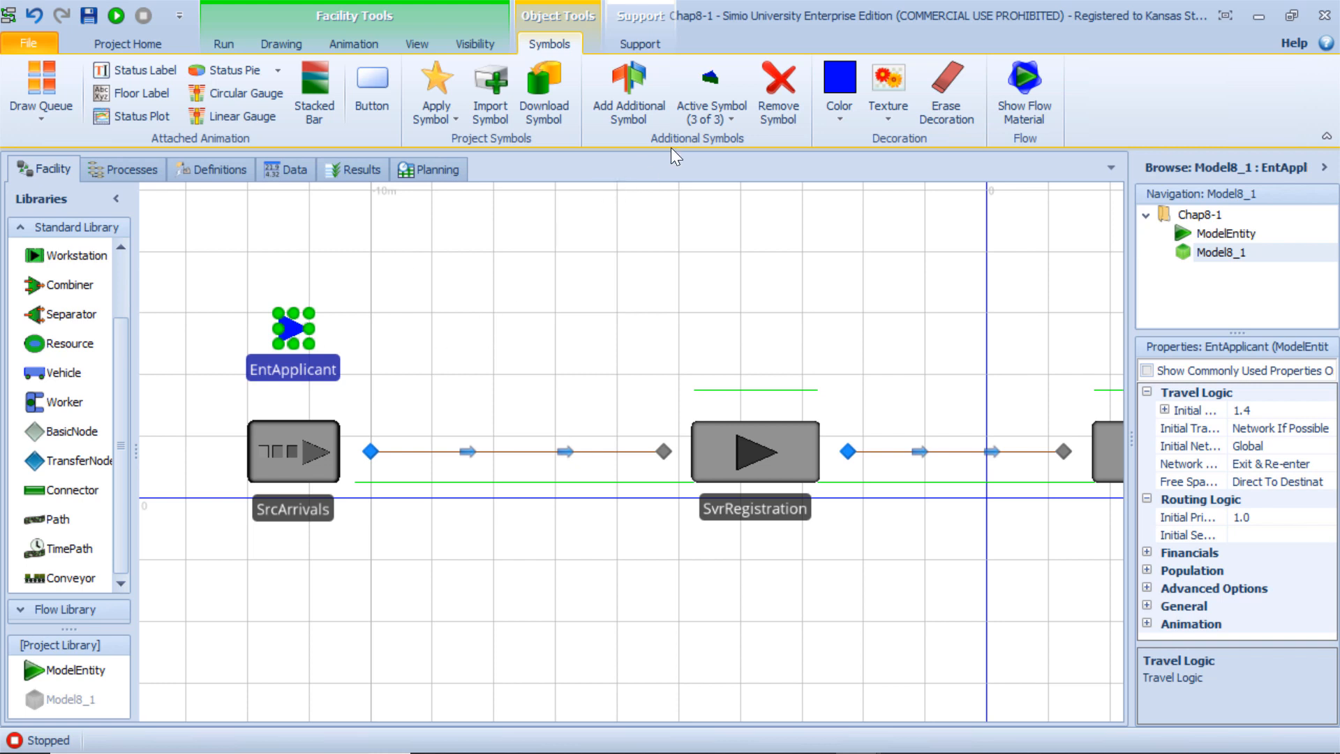
pyautogui.click(738, 121)
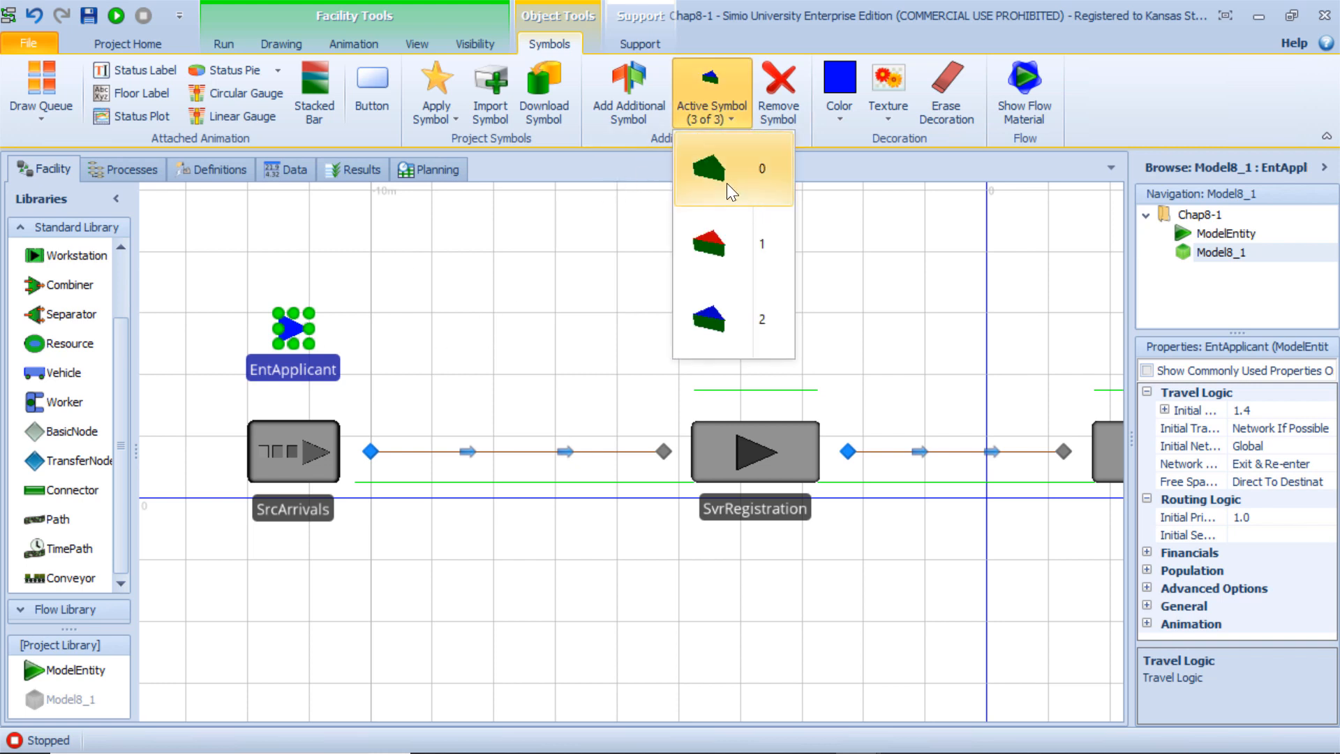
pyautogui.click(324, 427)
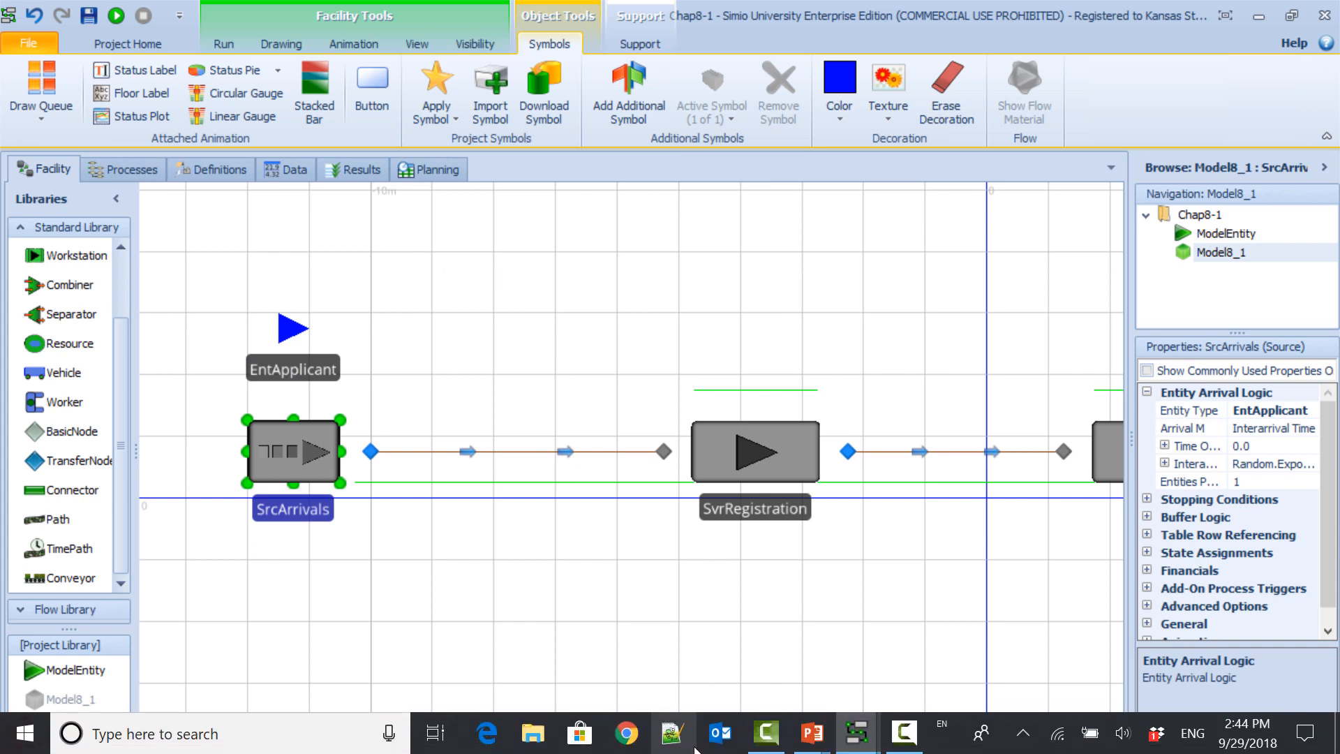
# Step: Switch to the PowerPoint slide show and end it on the Applicant Details slide, discarding the ink annotations
pyautogui.moveTo(811, 733)
pyautogui.click(851, 668)
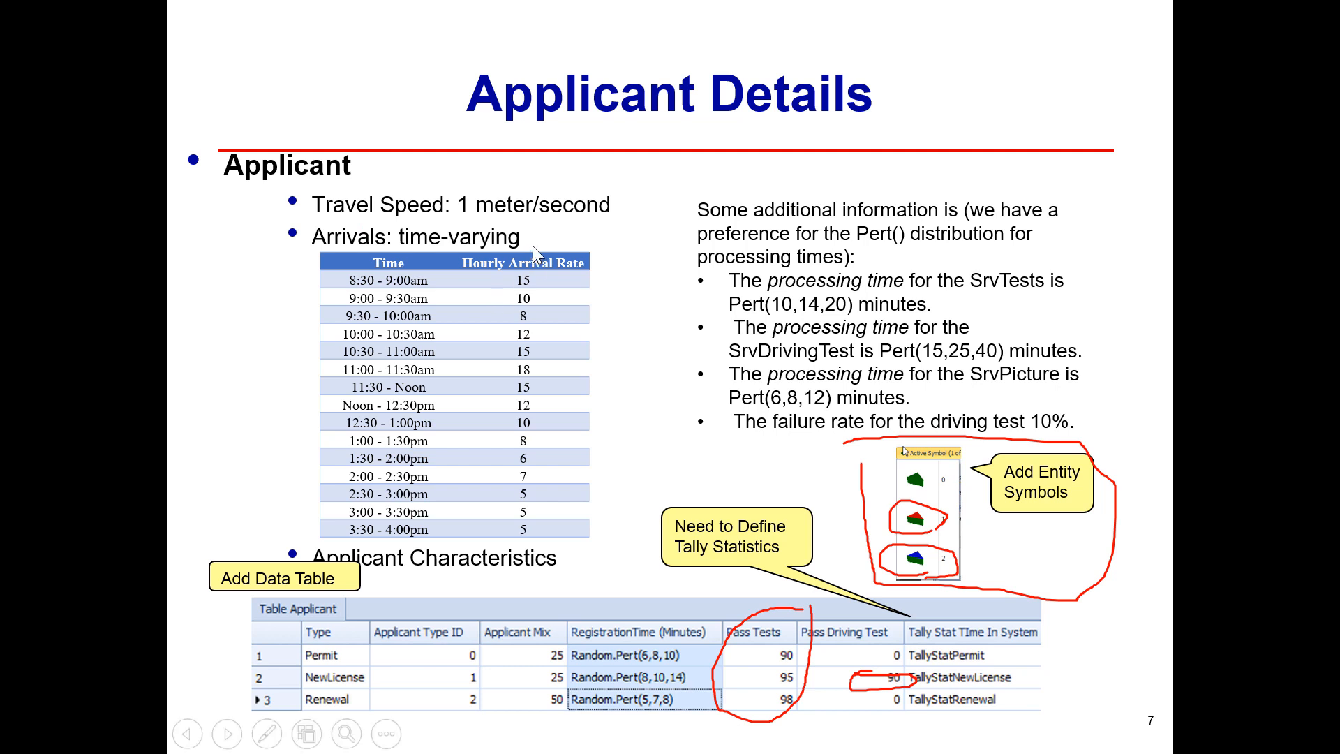
pyautogui.press('Right')
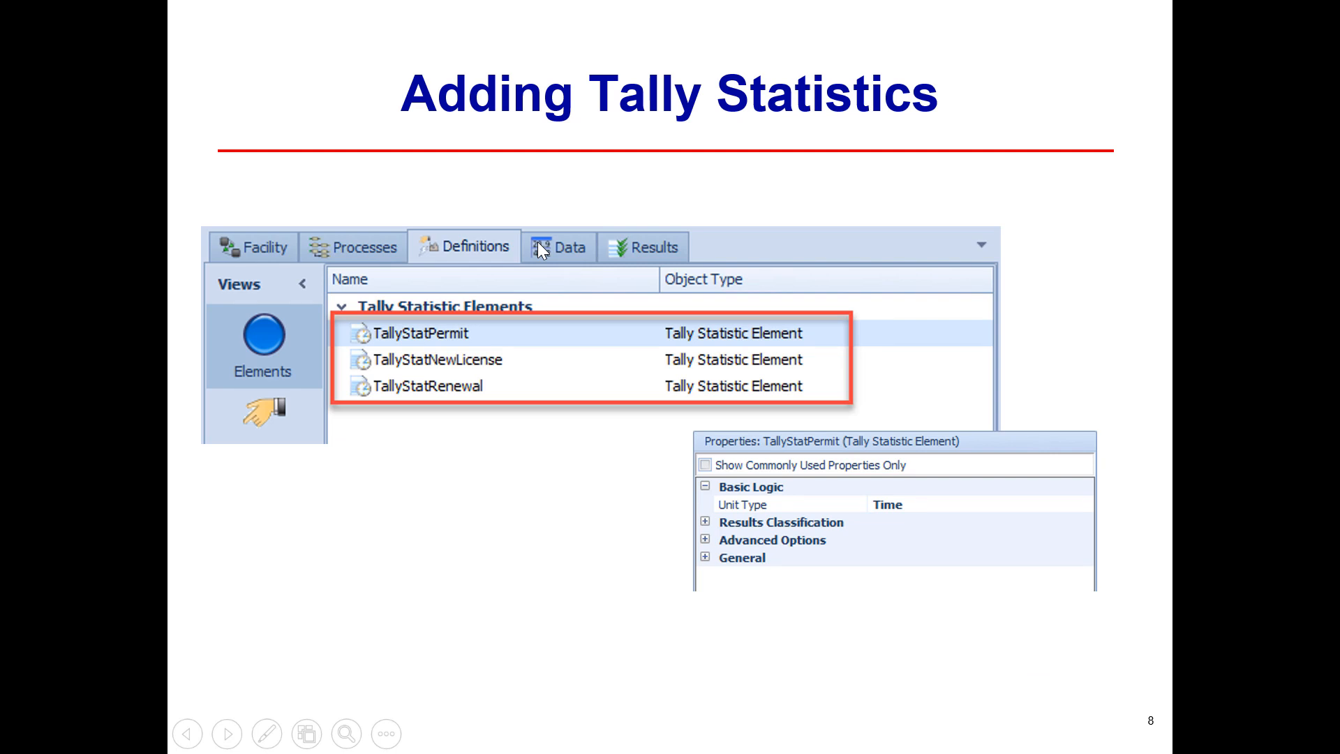
pyautogui.press('Left')
pyautogui.press('Escape')
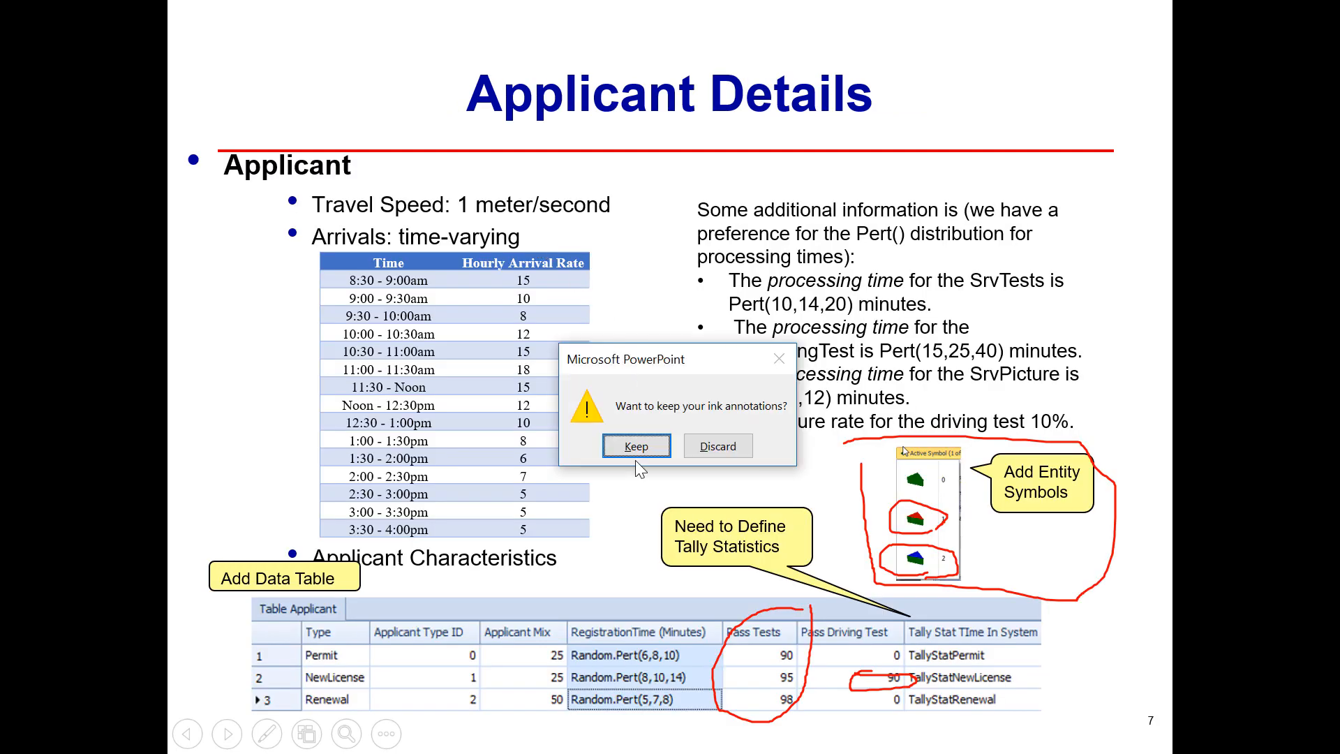
pyautogui.click(717, 445)
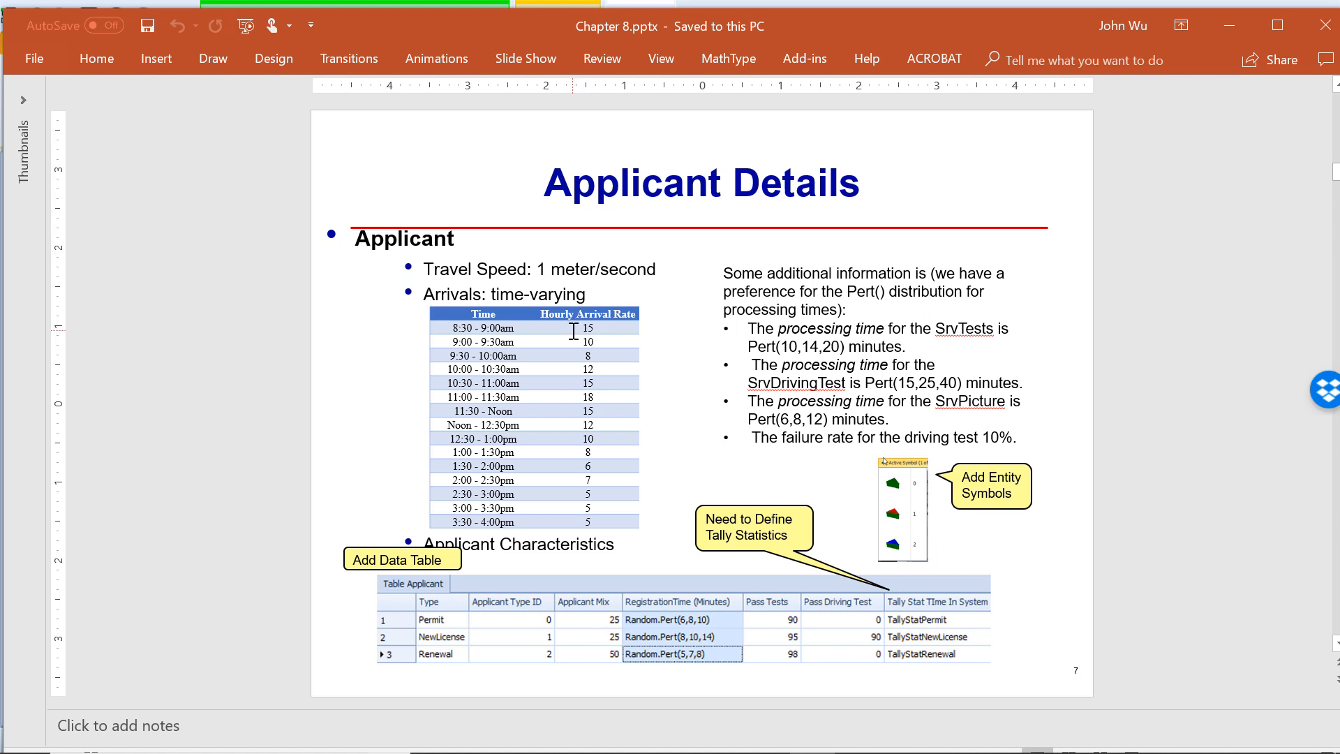
# Step: Select the Hourly Arrival Rate values for all time intervals in the table on the Applicant Details slide
pyautogui.moveTo(573, 331); pyautogui.dragTo(608, 517)
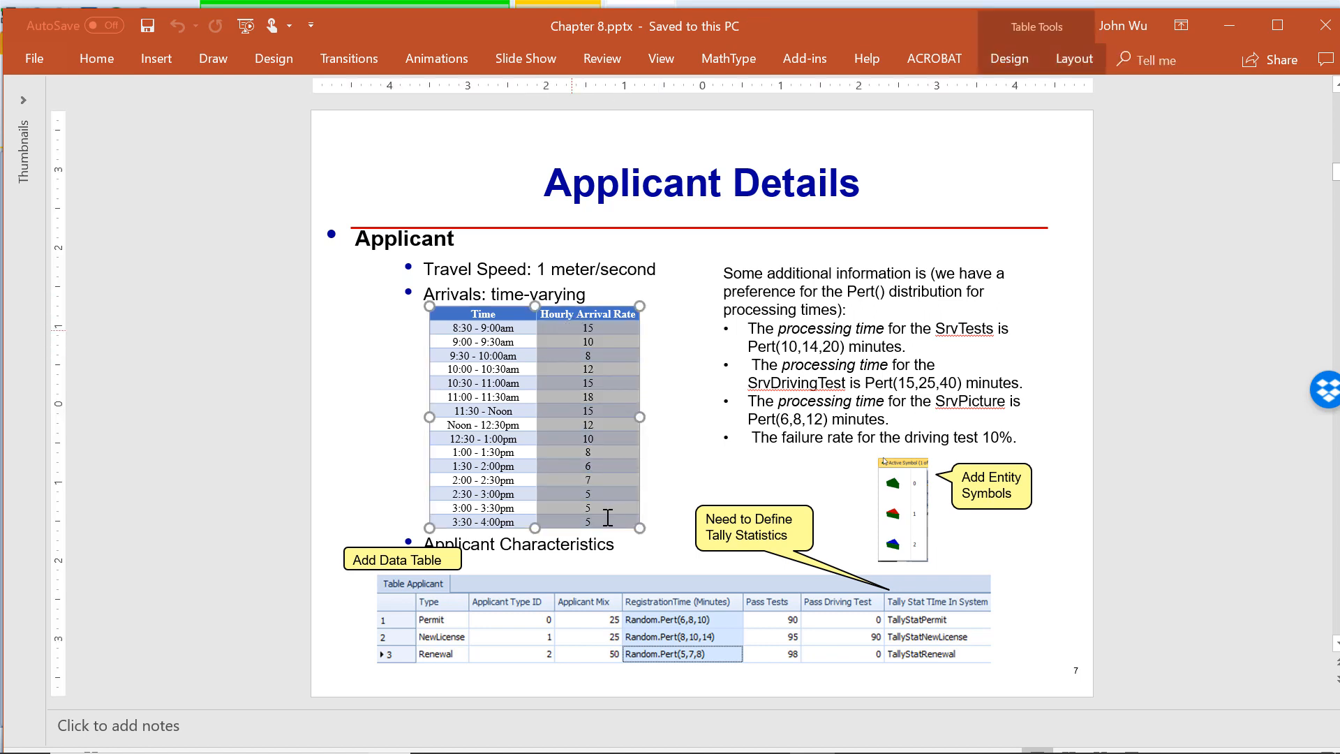
pyautogui.rightClick(594, 377)
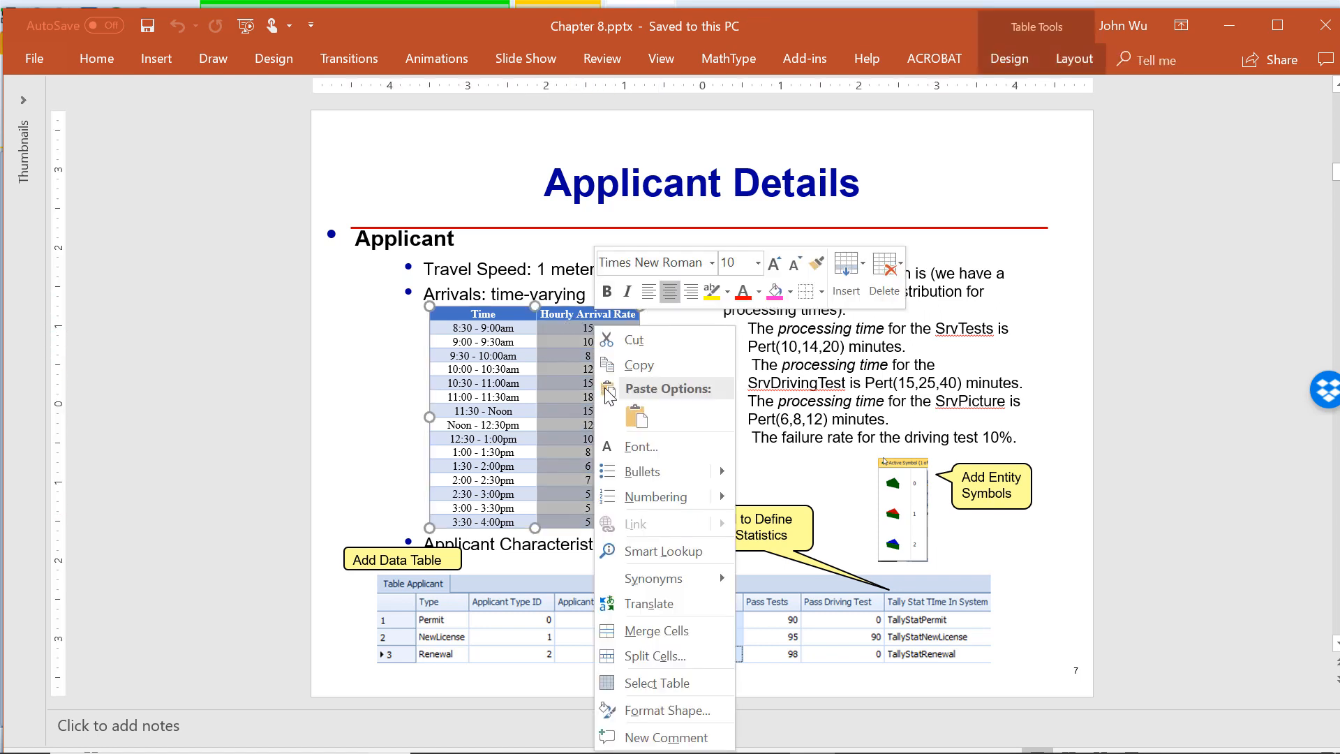
pyautogui.press('Escape')
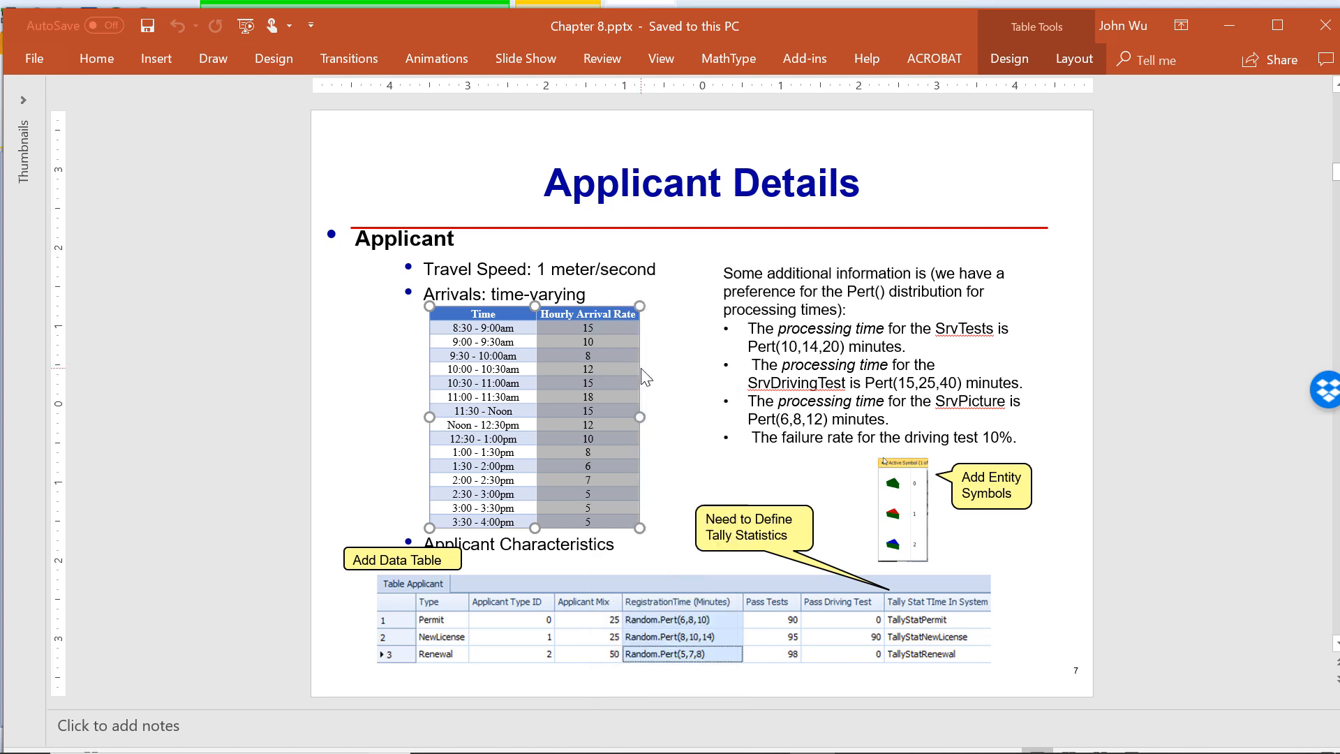
# Step: Switch to Simio to view the ArrivalRate rate table in the Chap 8-1 project, and return to the Chap8-1 project
pyautogui.moveTo(722, 743)
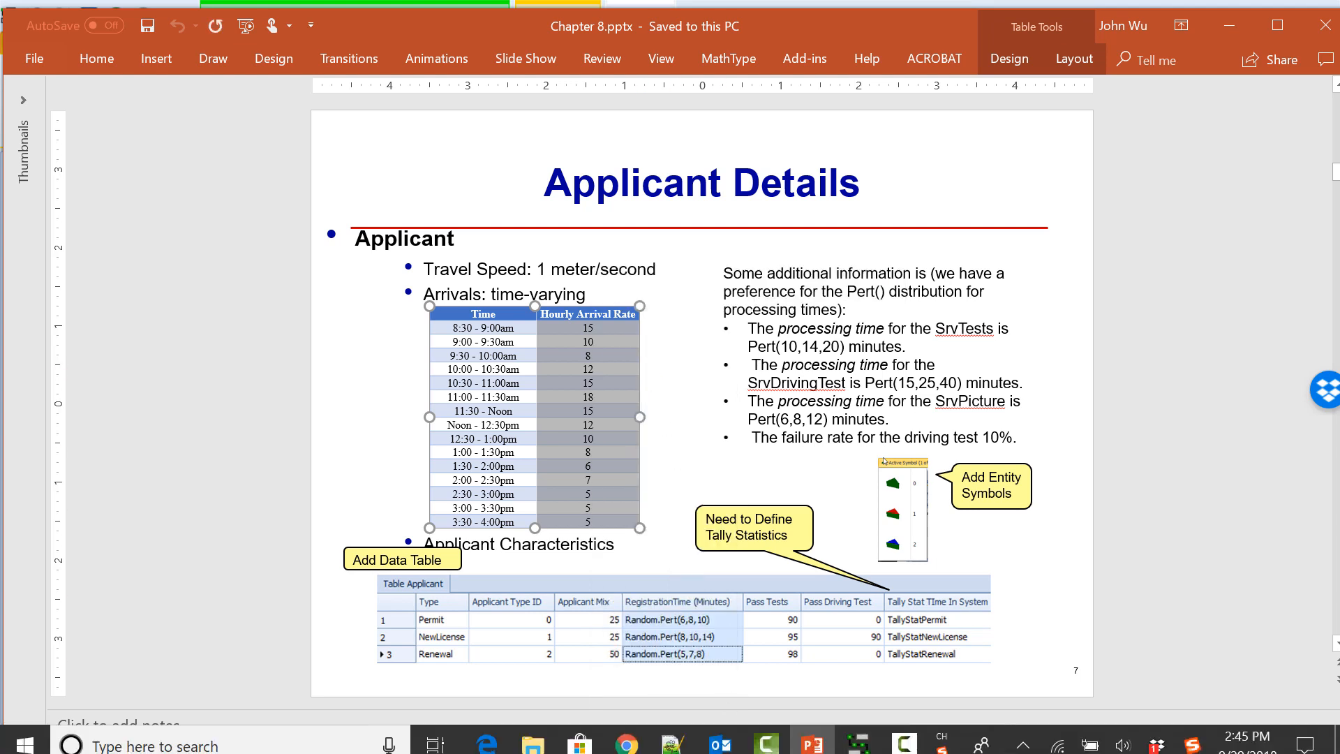
pyautogui.click(860, 743)
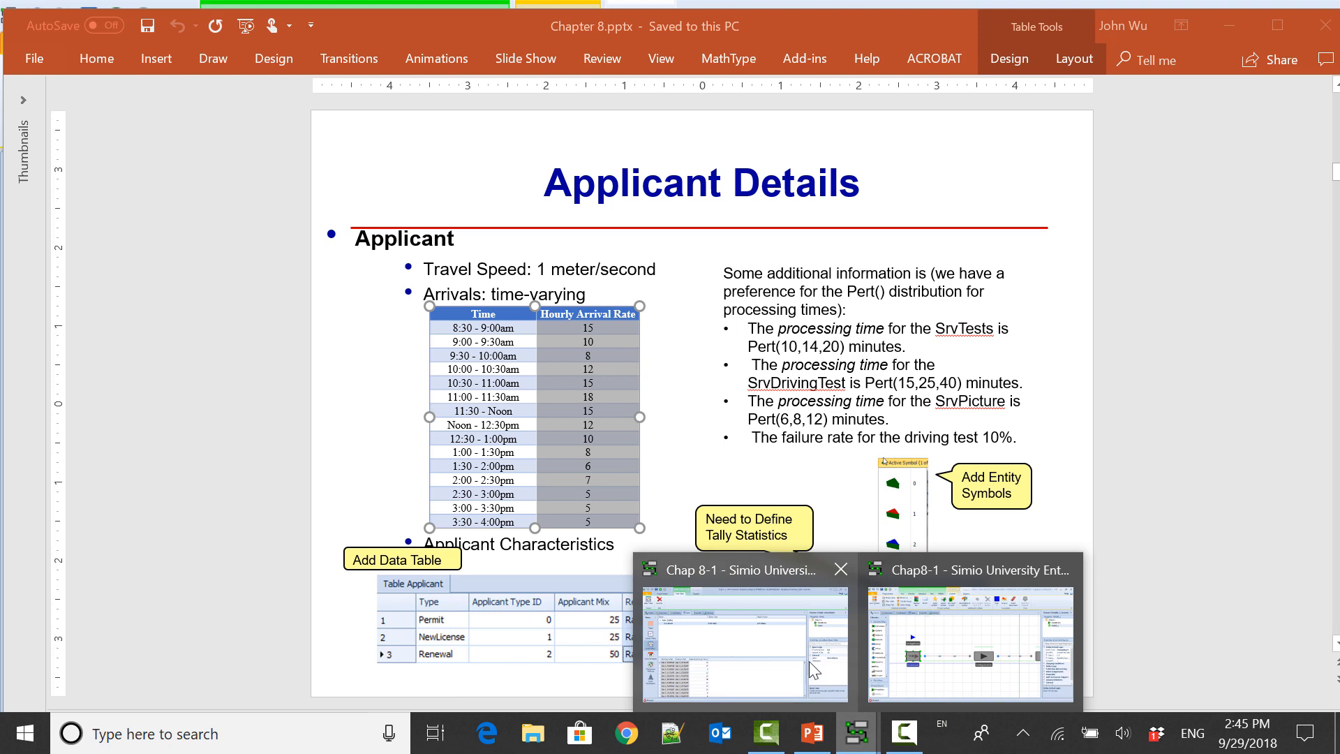
pyautogui.click(914, 637)
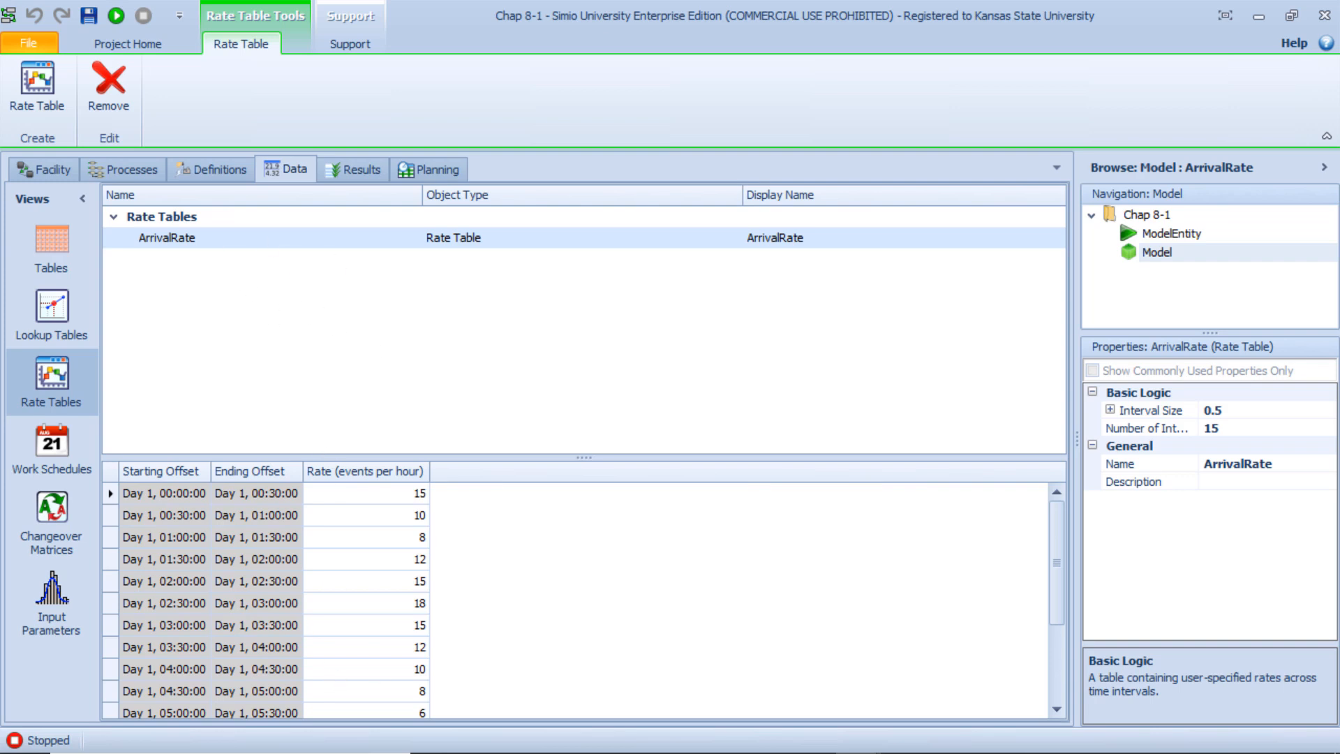
pyautogui.moveTo(857, 733)
pyautogui.click(915, 693)
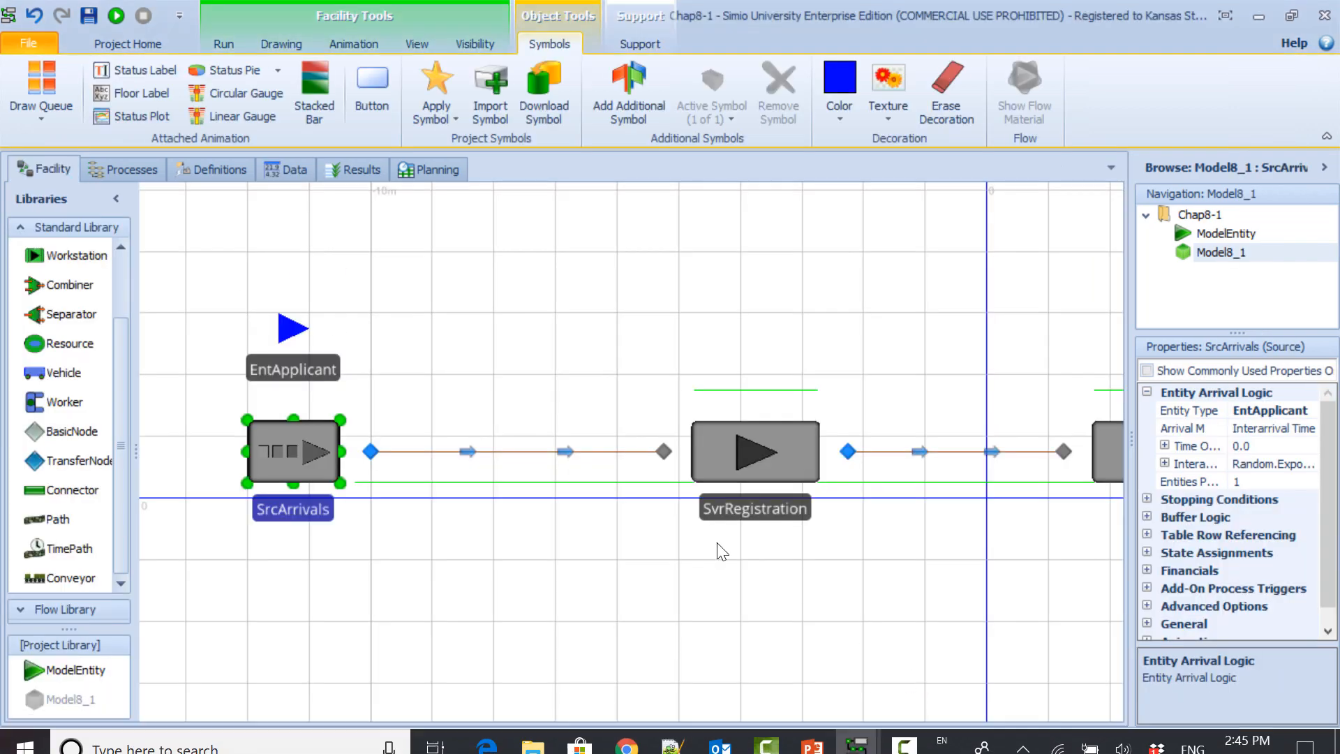
# Step: Add a rate table to the data of Model8_1 and name it ArrRate1
pyautogui.click(292, 170)
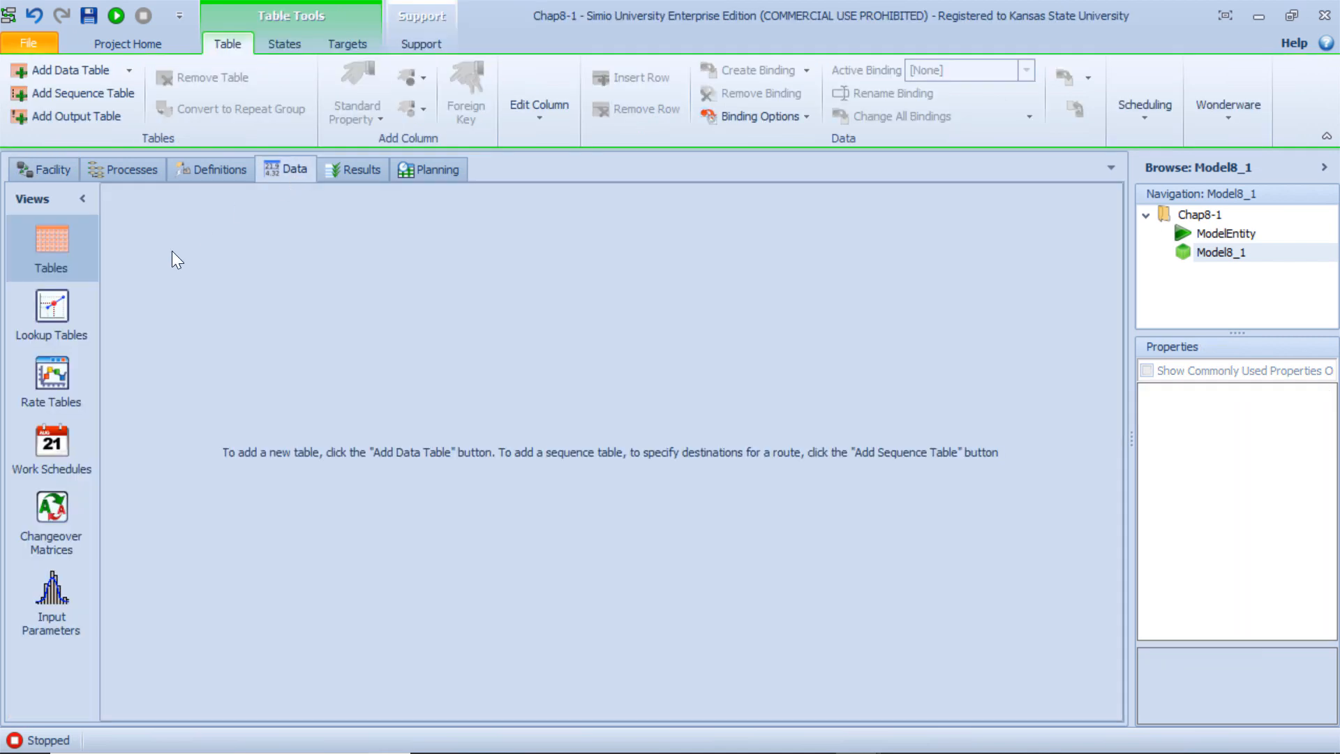
pyautogui.click(51, 380)
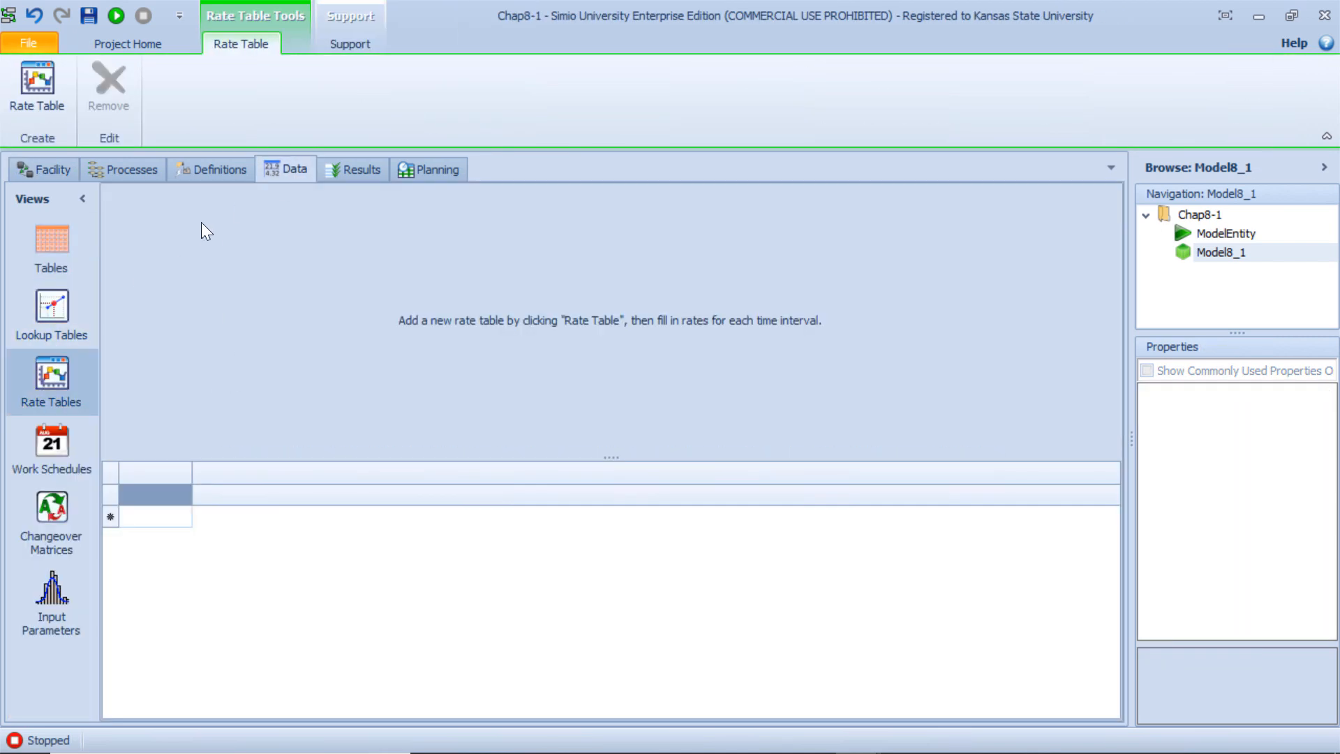
pyautogui.click(36, 87)
pyautogui.click(190, 234)
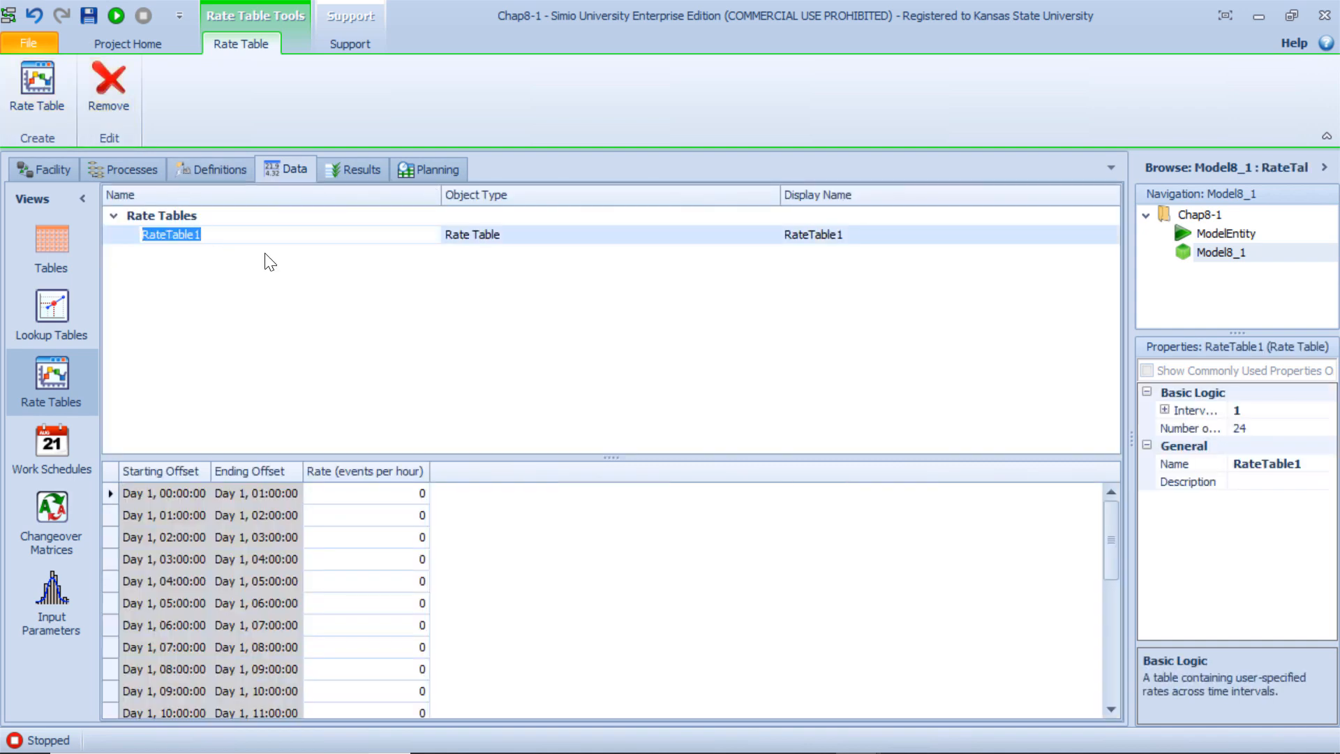
pyautogui.write('ArrR')
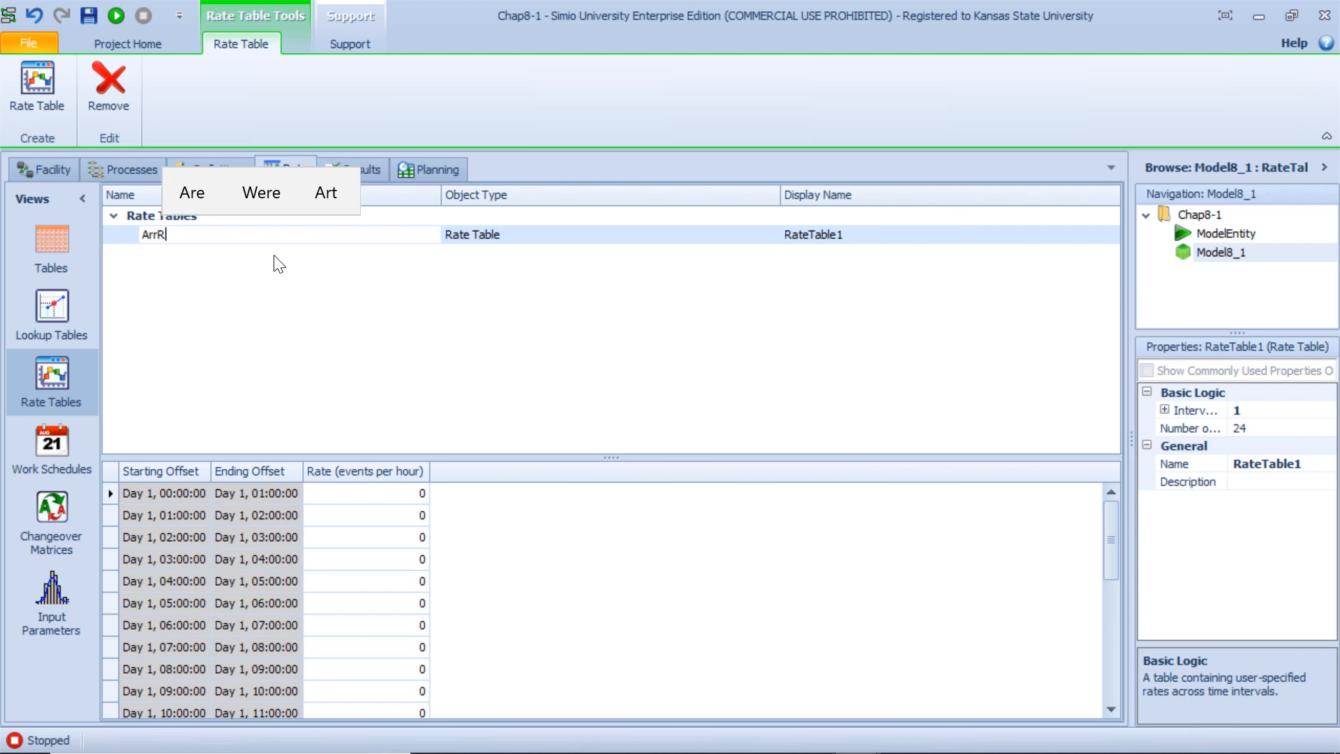
pyautogui.write('ate')
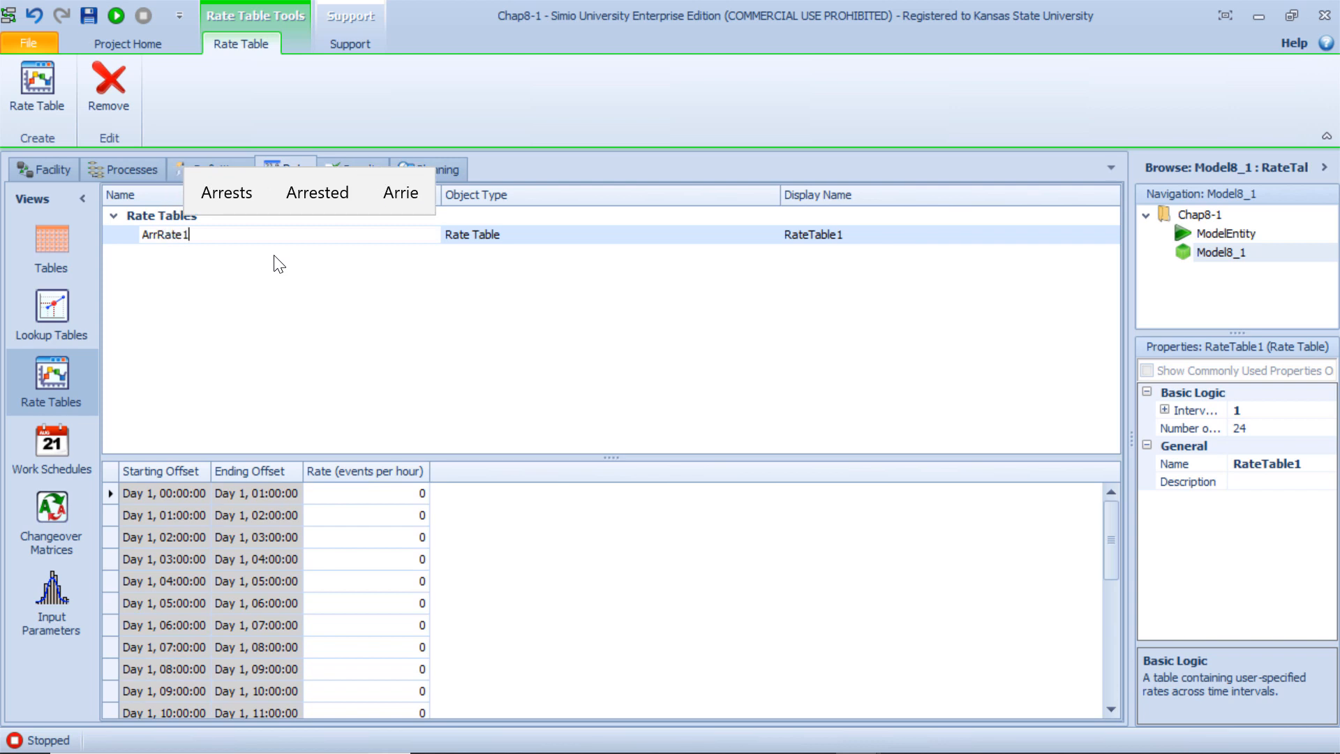
pyautogui.write('1')
pyautogui.press('Return')
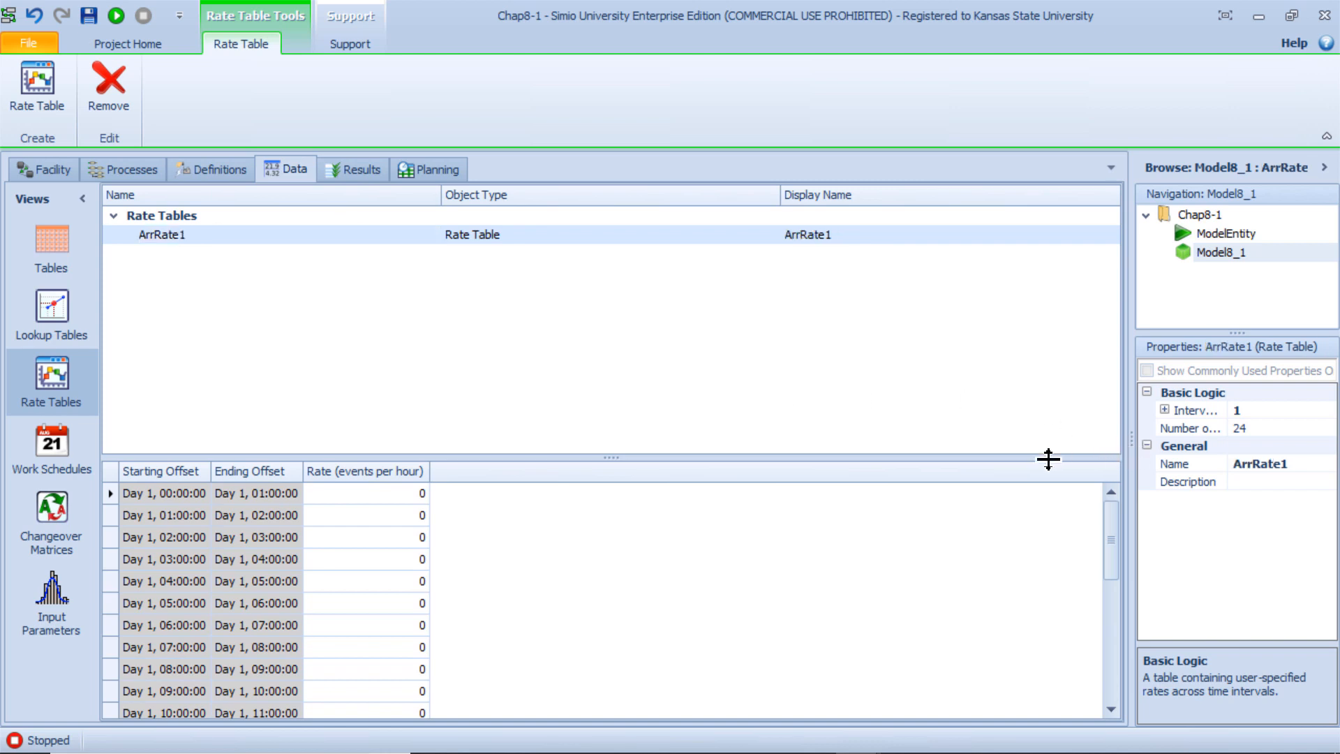
# Step: Enlarge the rate grid and property area, and set the interval size of ArrRate1 to 0.5 hours
pyautogui.moveTo(1047, 457); pyautogui.dragTo(1040, 323)
pyautogui.scroll(-3, 367, 523)
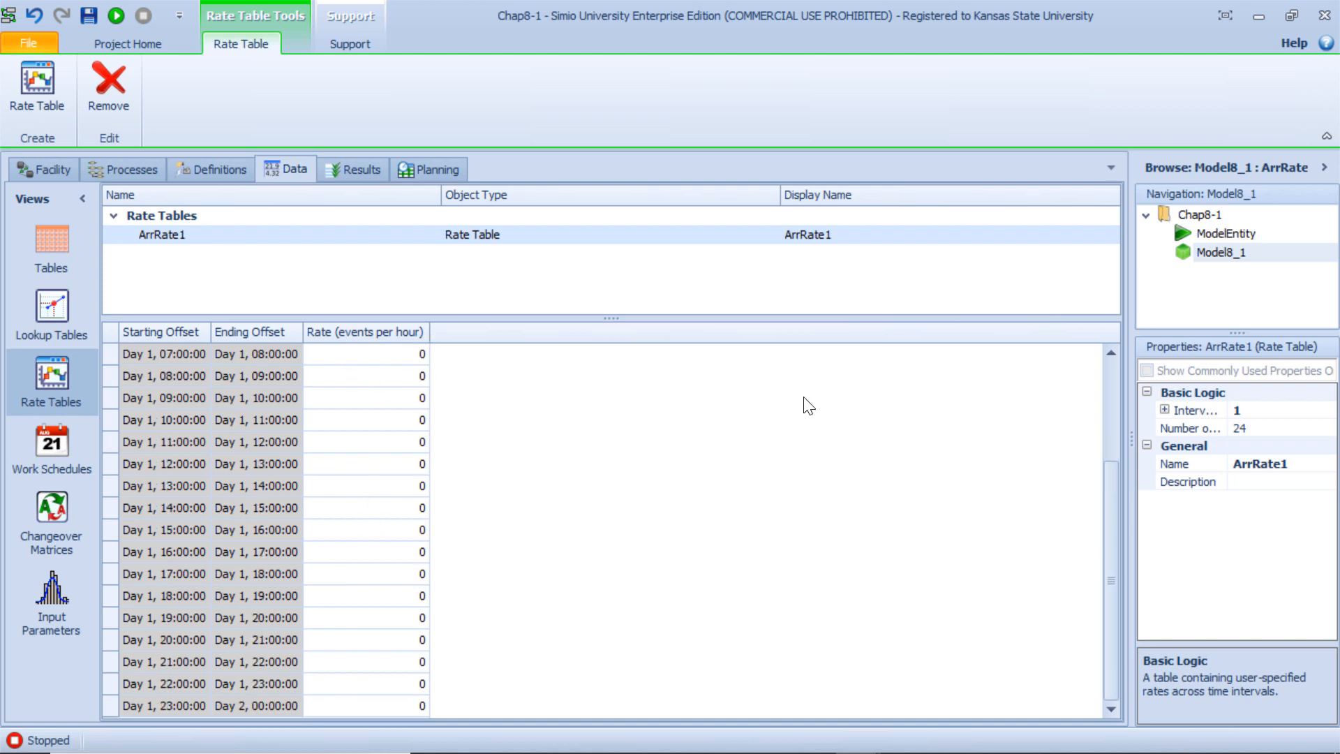
pyautogui.moveTo(1128, 440); pyautogui.dragTo(1032, 439)
pyautogui.click(1193, 411)
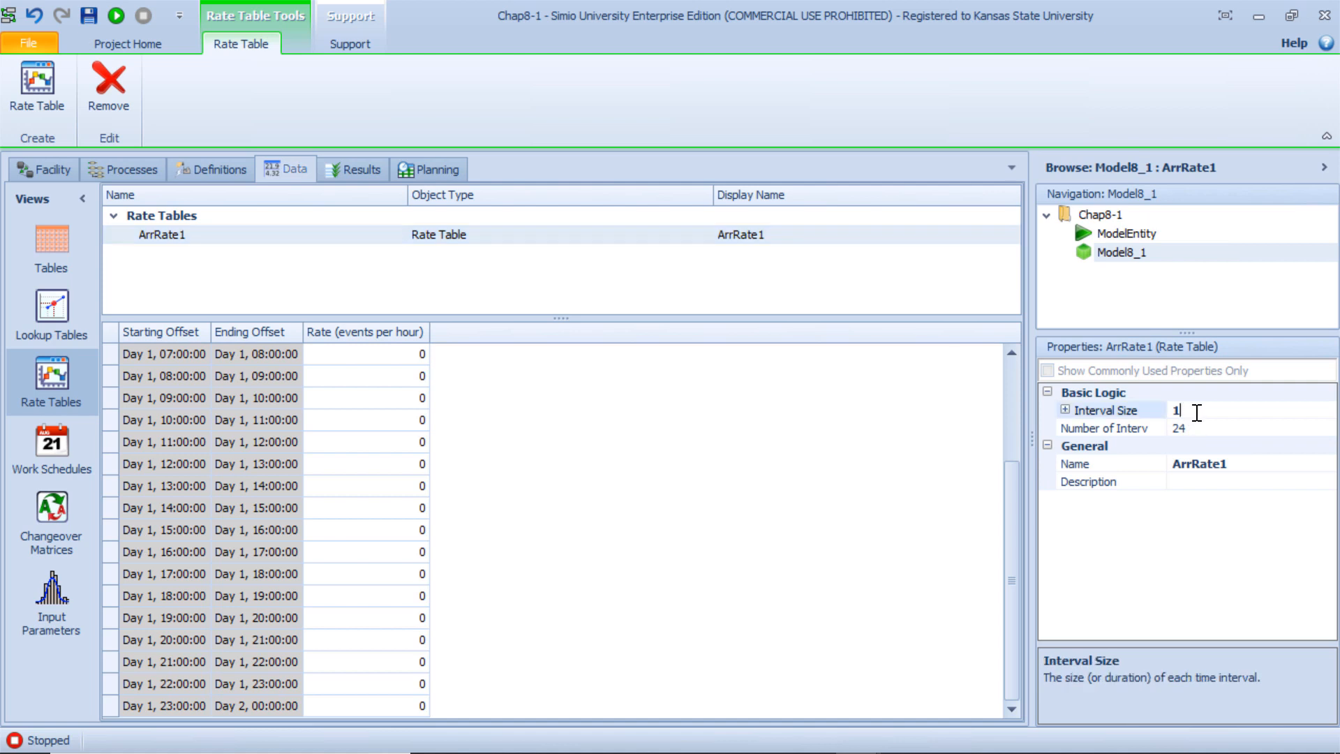
pyautogui.doubleClick(1179, 412)
pyautogui.press('Return')
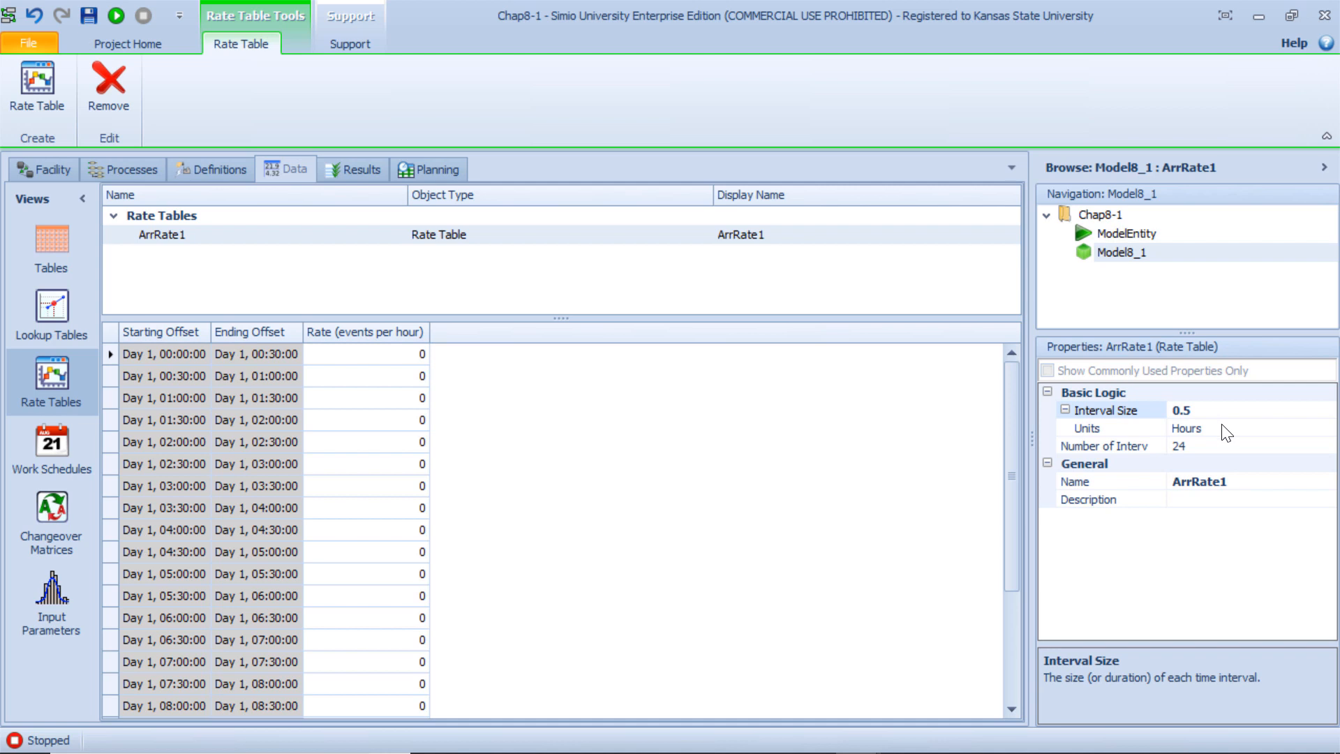
# Step: Set the number of intervals in the ArrRate1 rate table to 15
pyautogui.click(1205, 449)
pyautogui.click(1174, 458)
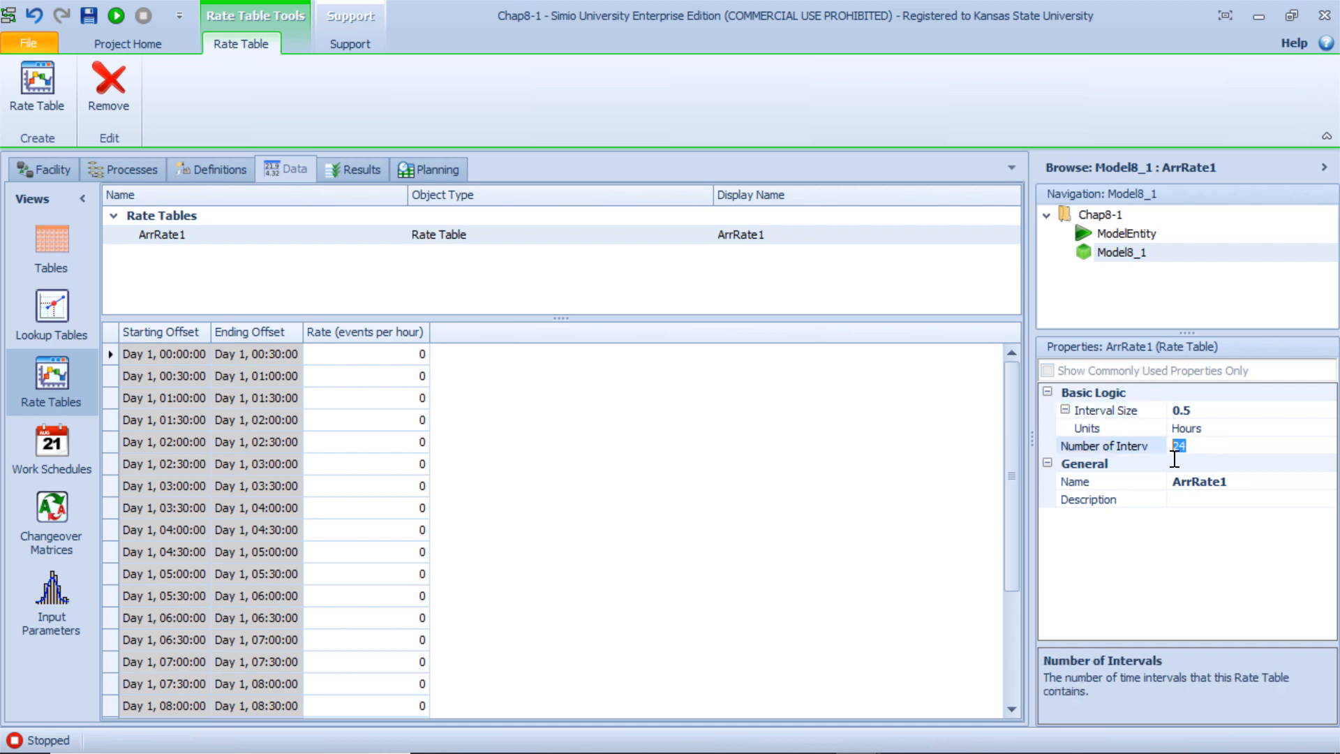
pyautogui.write('10')
pyautogui.click(900, 461)
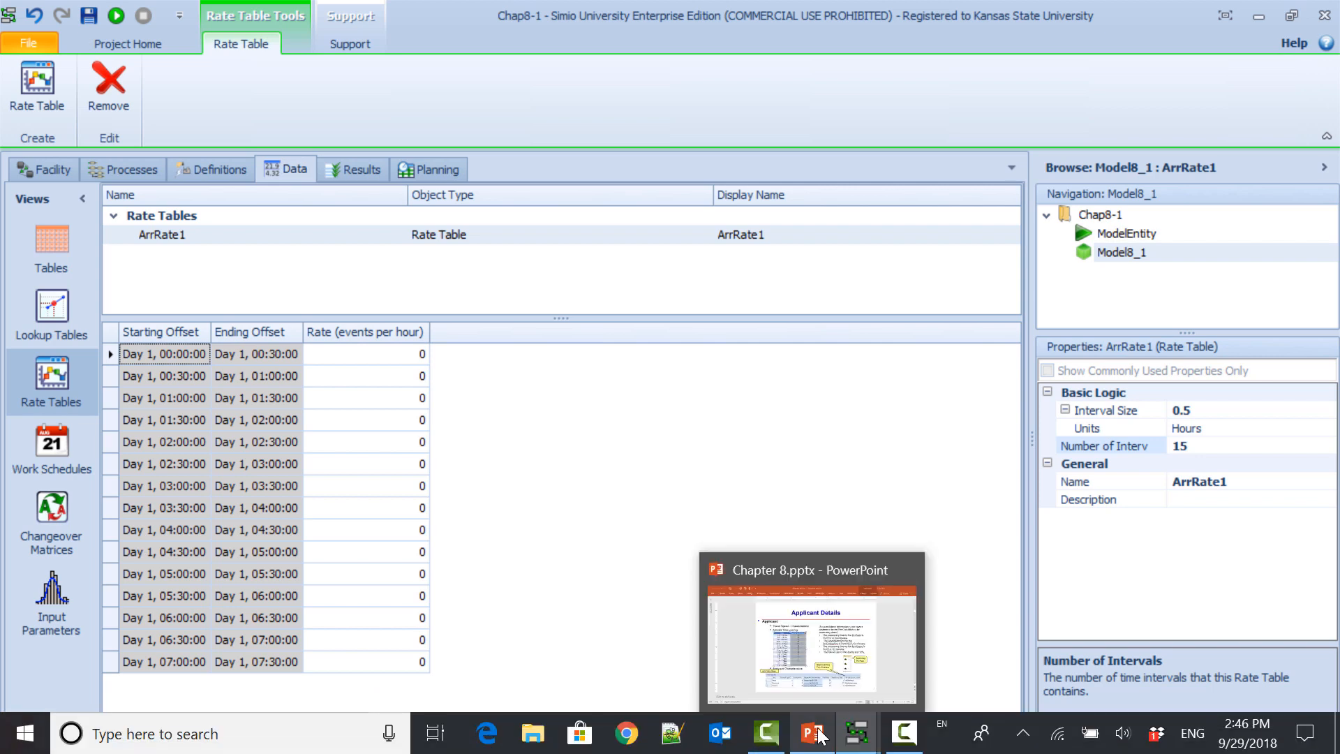
# Step: Switch to PowerPoint to examine the hourly arrival rates on the Applicant Details slide, and return to the Chap8-1 project in Simio
pyautogui.click(812, 743)
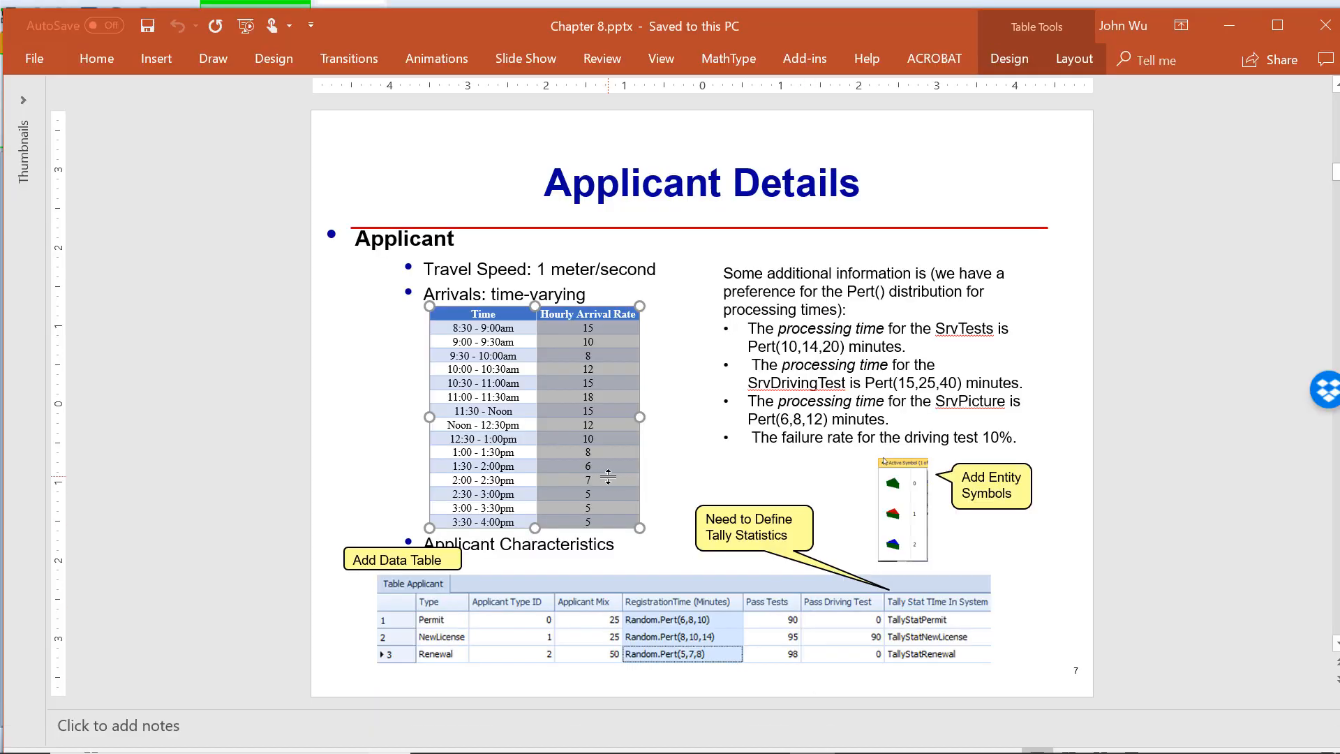
pyautogui.keyDown('ctrl'); pyautogui.scroll(2, 608, 476); pyautogui.keyUp('ctrl')
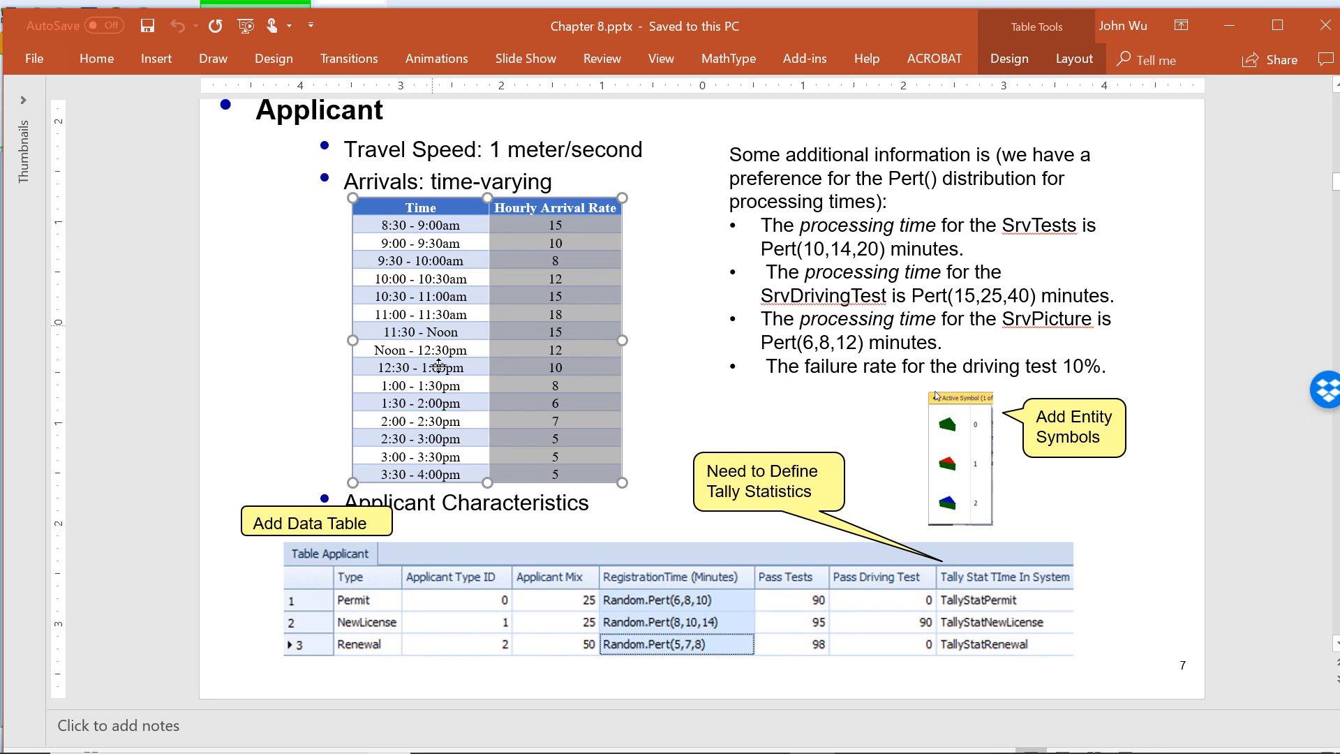
pyautogui.click(1219, 28)
# Step: Try to copy the Hourly Arrival Rate values from the PowerPoint slide into all the rate cells of ArrRate1 in Simio
pyautogui.click(391, 358)
pyautogui.click(390, 357)
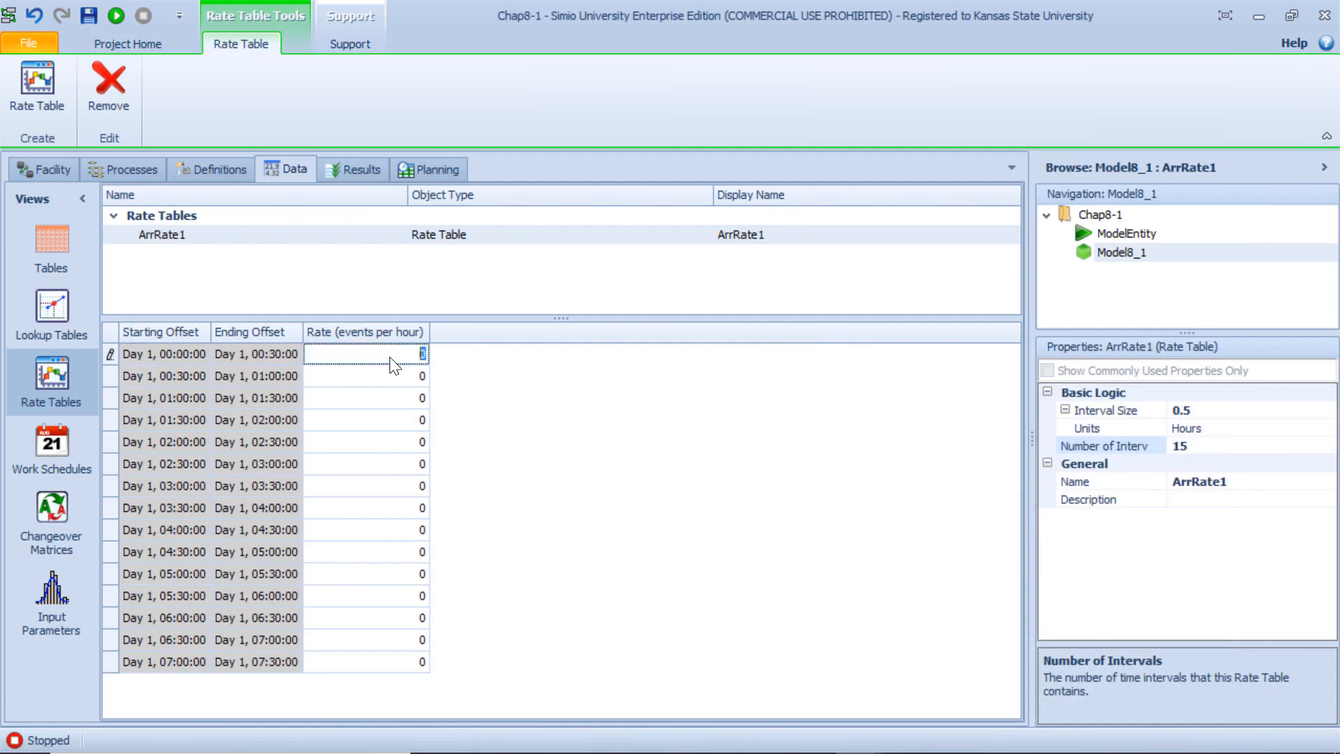
pyautogui.keyDown('shift'); pyautogui.click(390, 668); pyautogui.keyUp('shift')
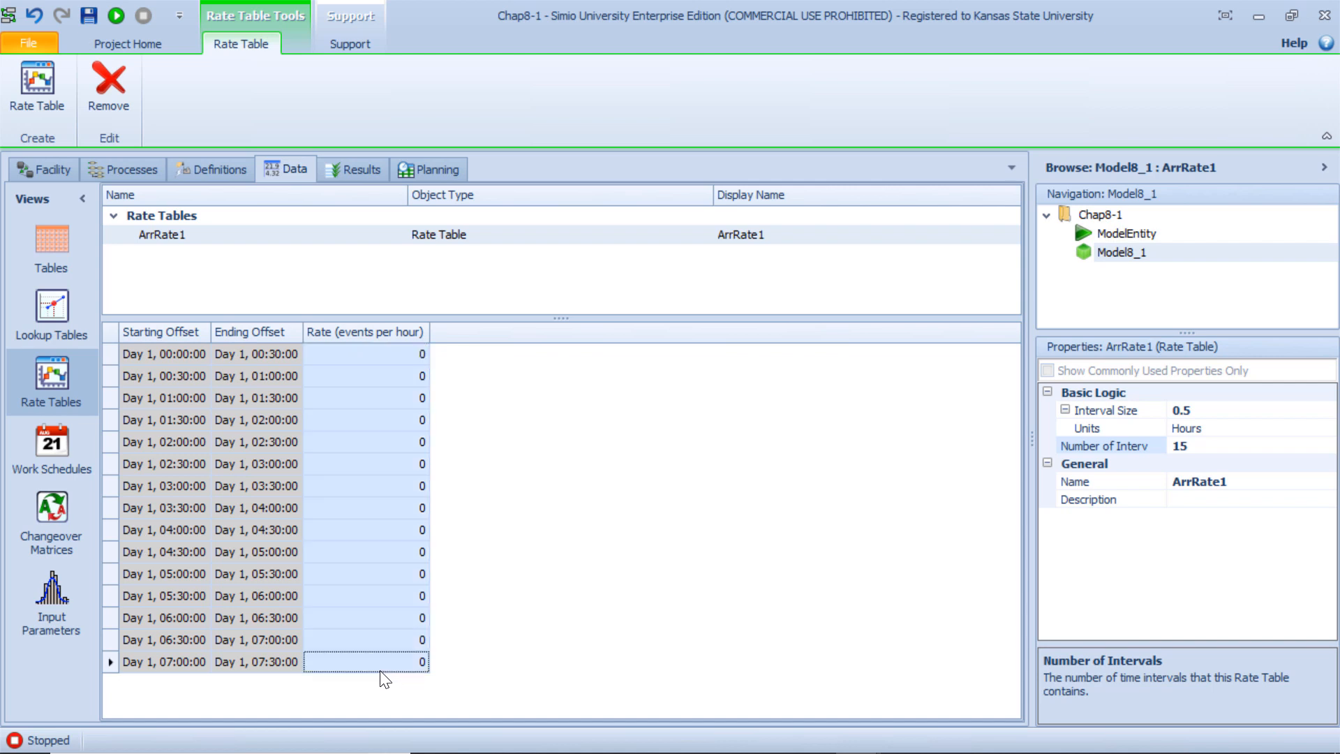
pyautogui.moveTo(534, 743)
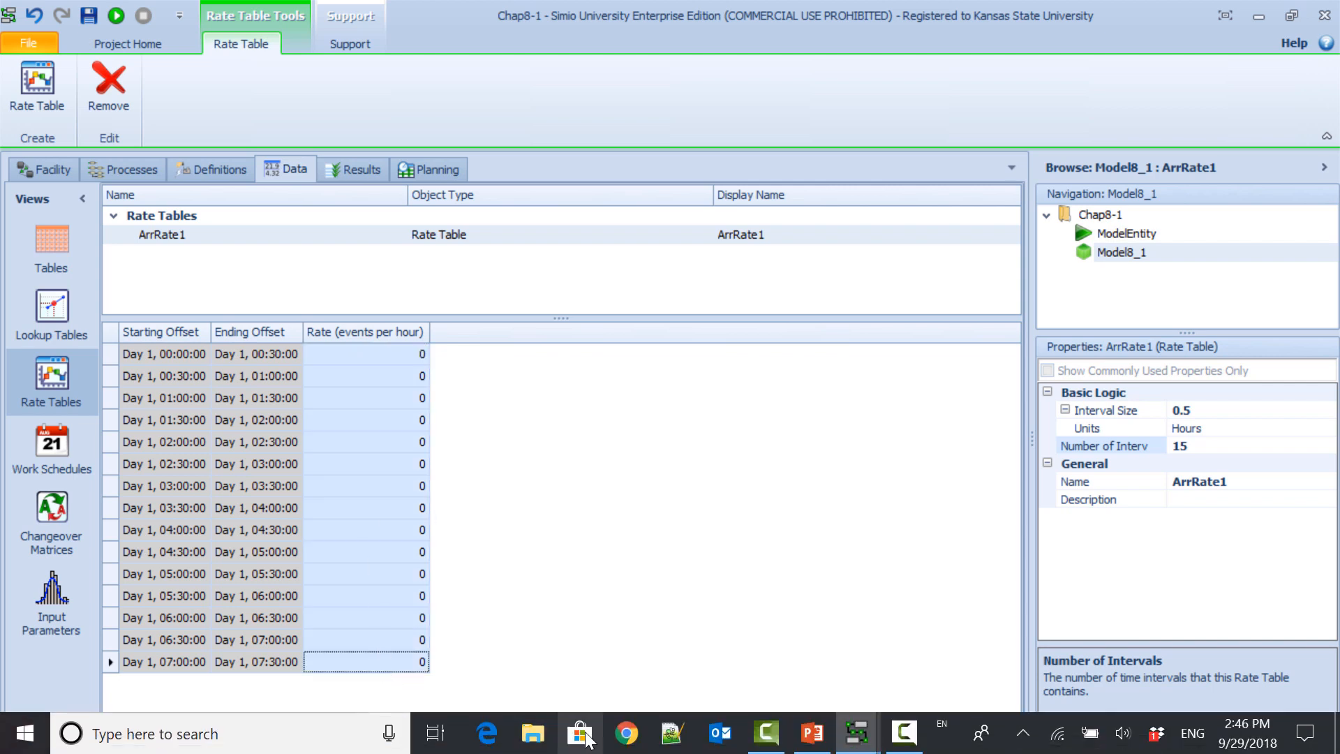
pyautogui.click(812, 733)
pyautogui.rightClick(588, 334)
pyautogui.click(642, 361)
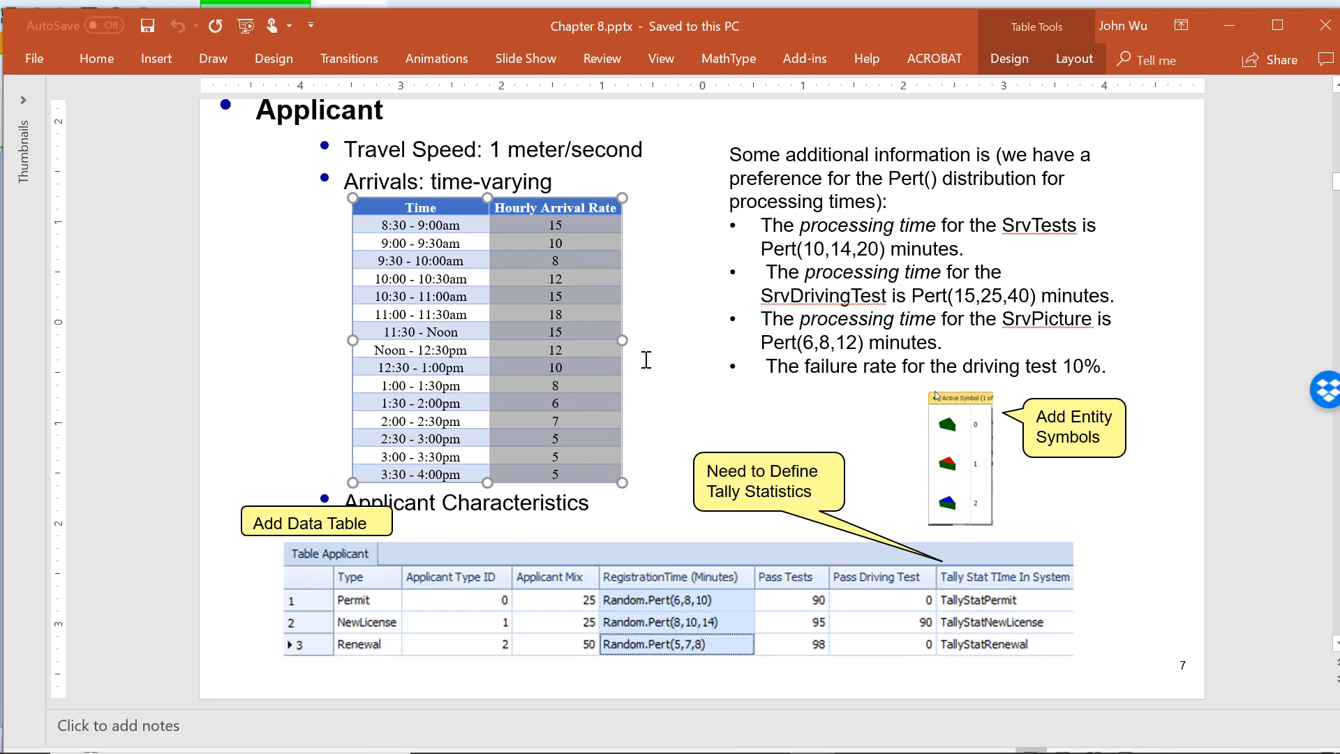
pyautogui.click(1229, 25)
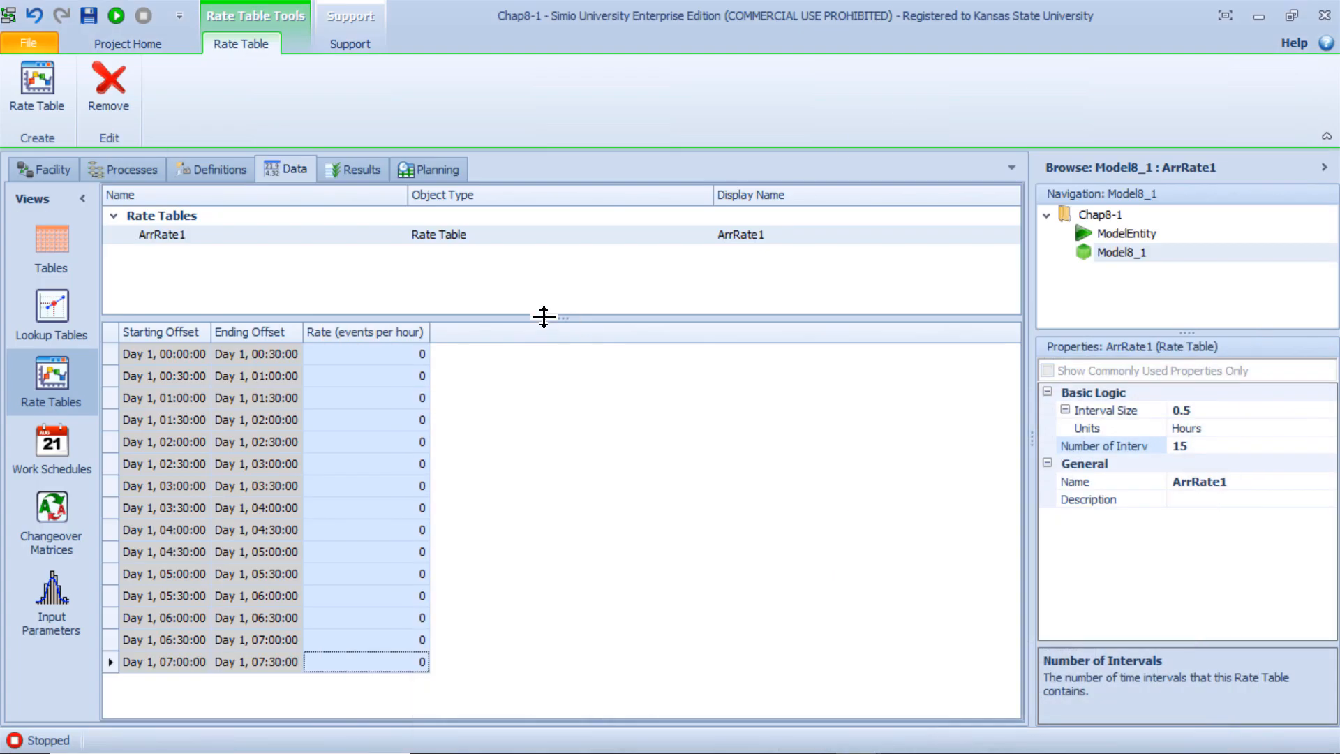
pyautogui.rightClick(385, 356)
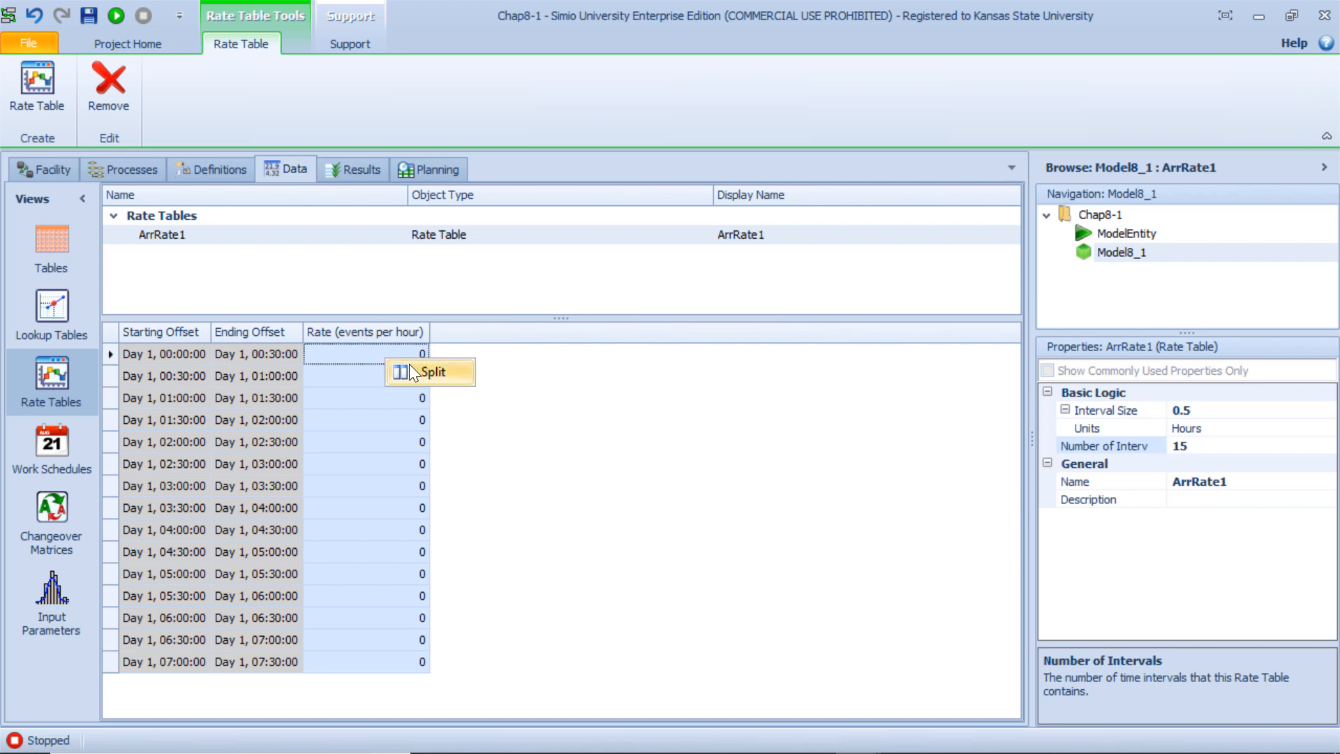
pyautogui.click(356, 360)
pyautogui.click(349, 360)
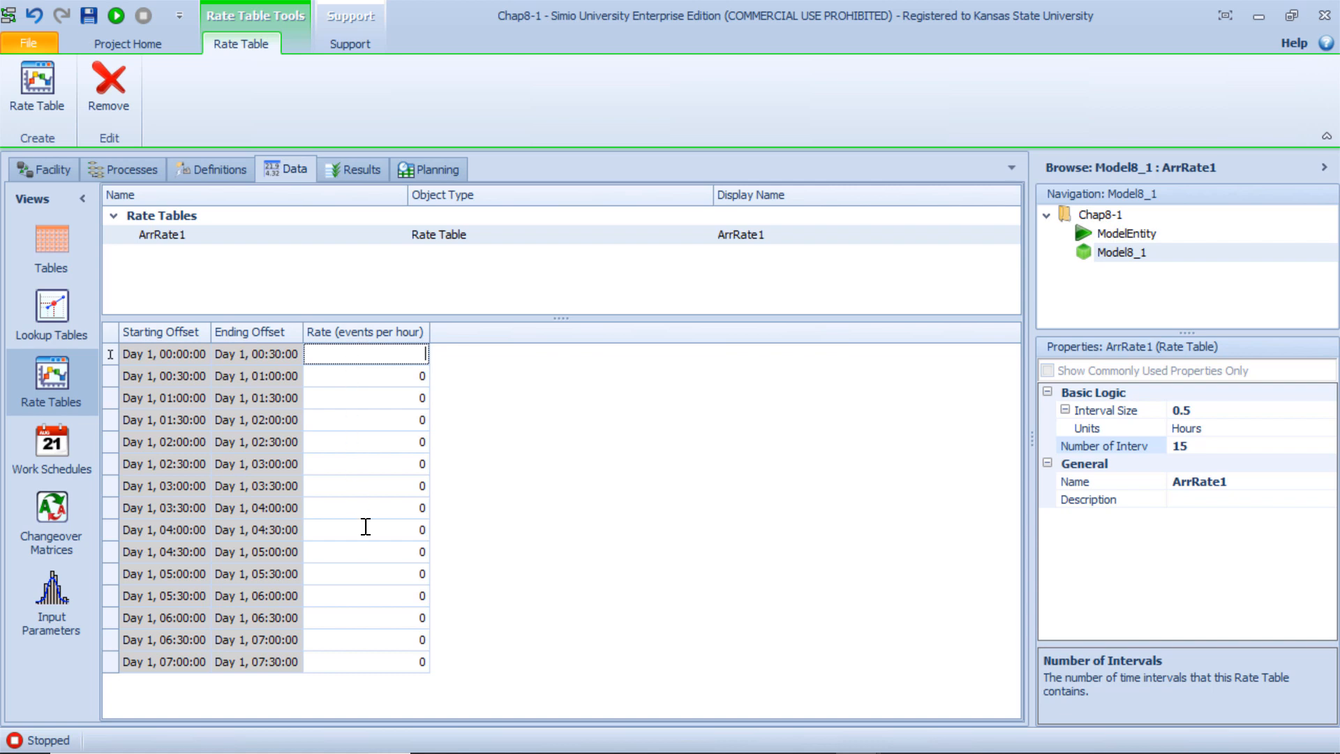
pyautogui.keyDown('shift'); pyautogui.click(396, 663); pyautogui.keyUp('shift')
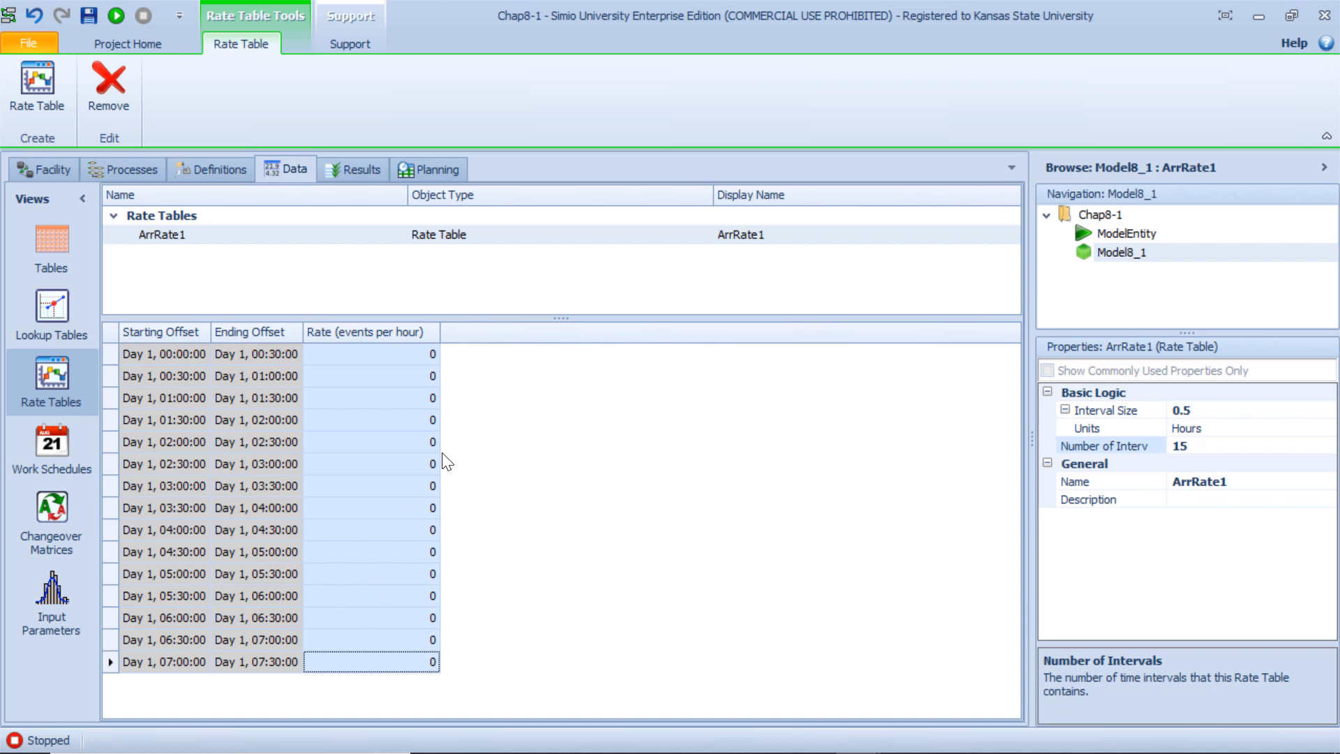
# Step: Switch to the Chap 8-1 project in Simio, enlarge the ArrivalRate grid, and copy all 15 rate values
pyautogui.moveTo(435, 740)
pyautogui.moveTo(857, 733)
pyautogui.click(776, 680)
pyautogui.click(412, 490)
pyautogui.click(410, 490)
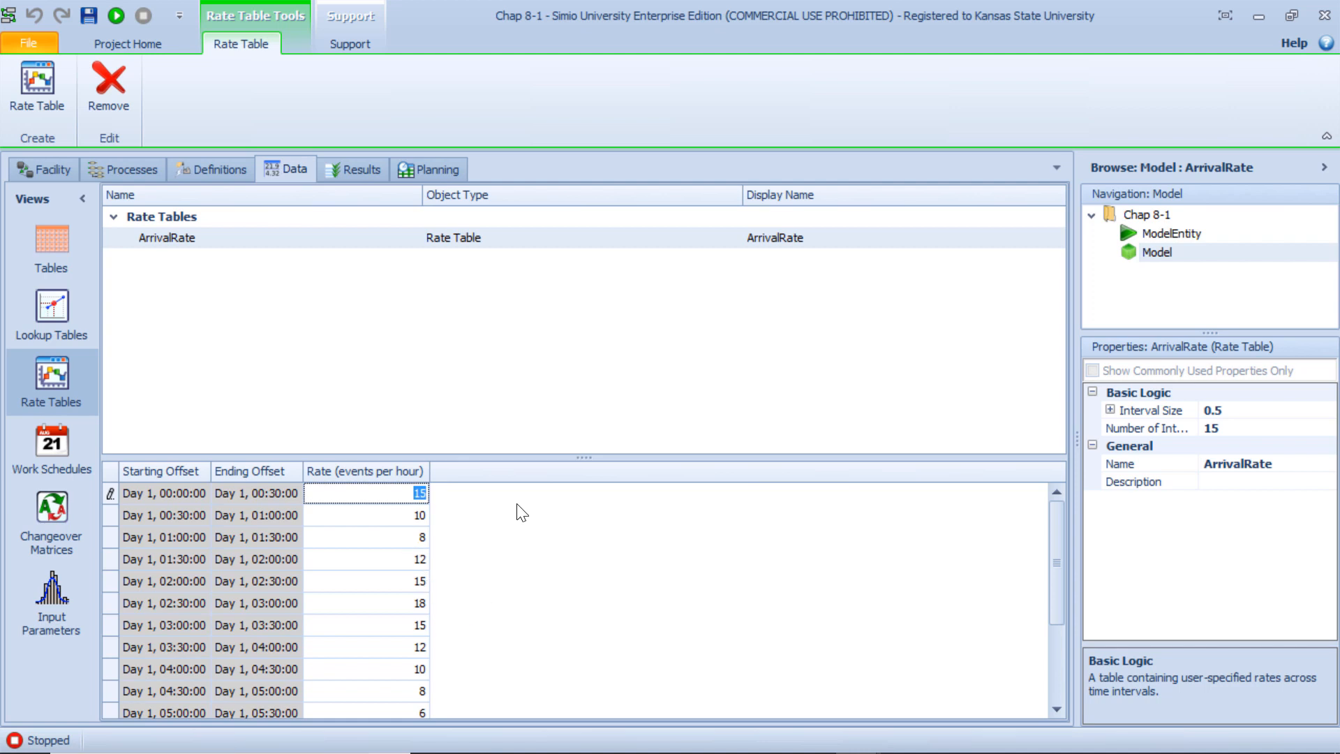
pyautogui.moveTo(567, 457); pyautogui.dragTo(613, 226)
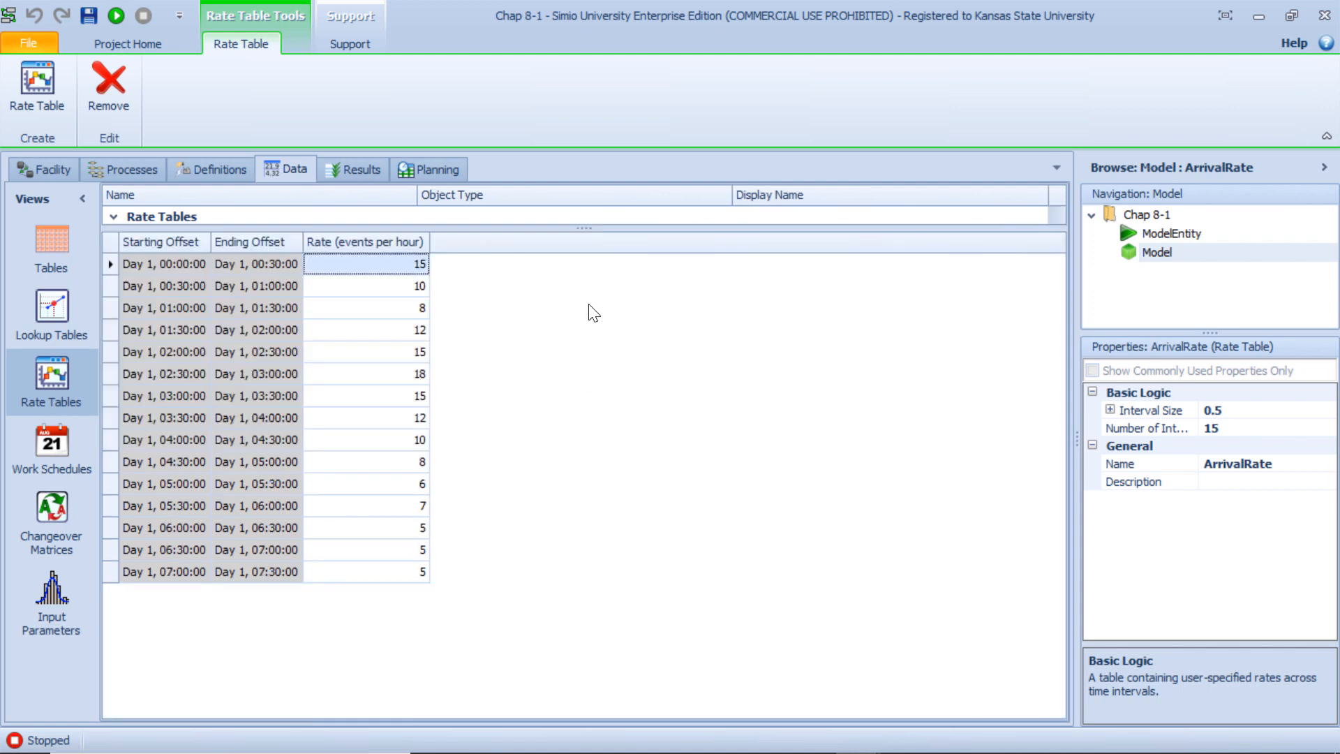
pyautogui.keyDown('shift'); pyautogui.click(398, 580); pyautogui.keyUp('shift')
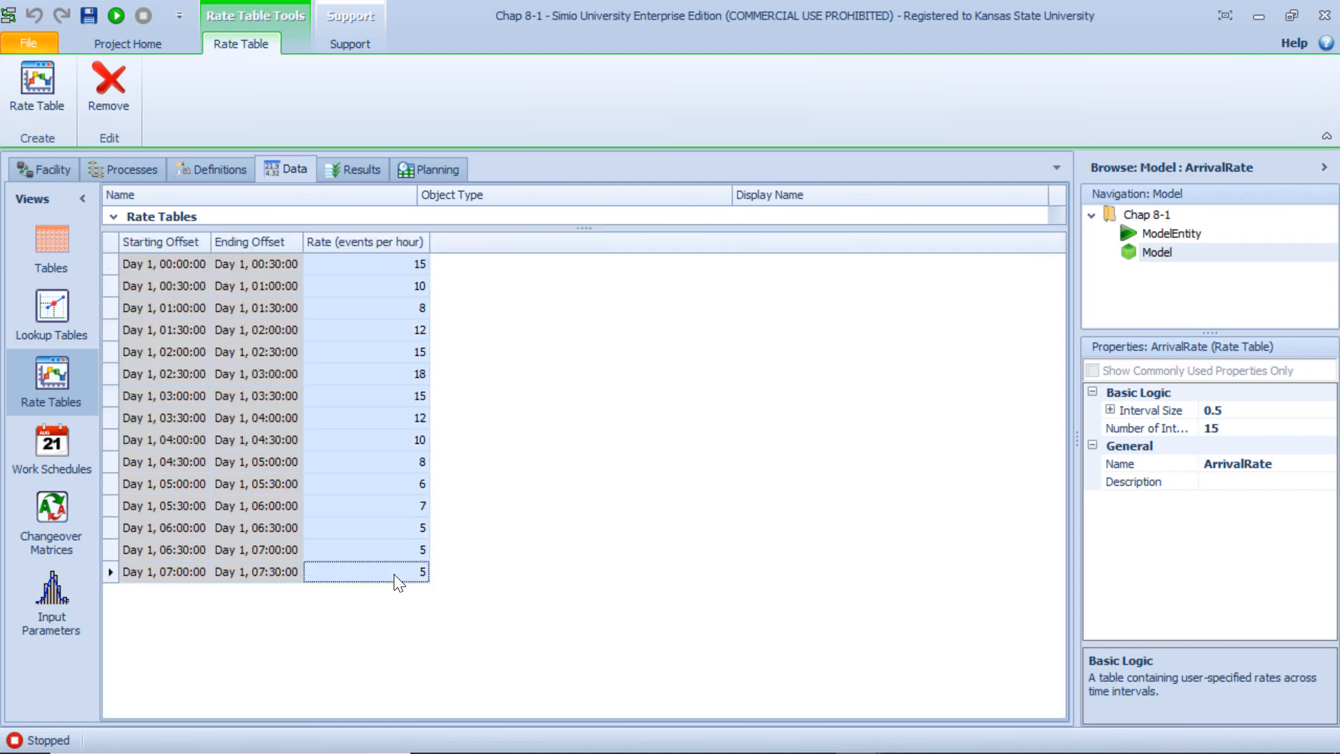
pyautogui.moveTo(631, 750)
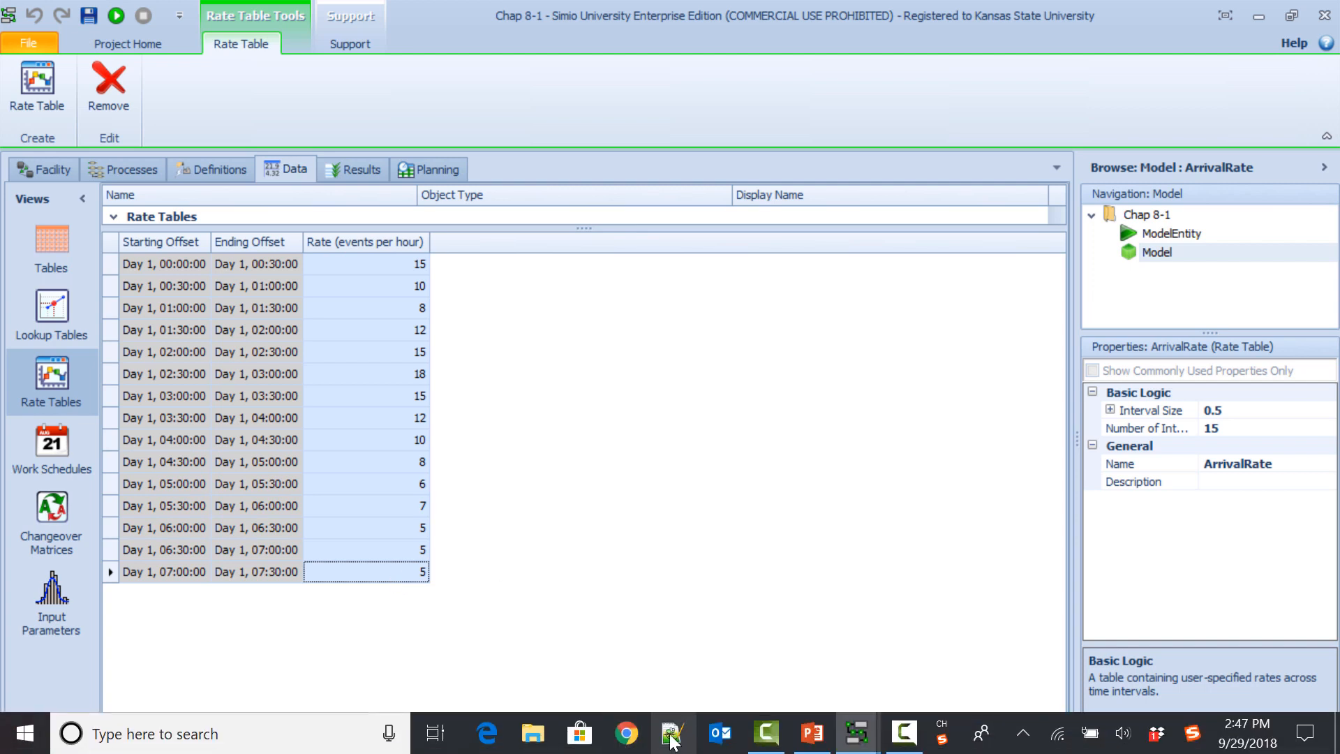
# Step: Return to the Chap8-1 project and paste the copied rates into all 15 rate cells of ArrRate1
pyautogui.click(809, 733)
pyautogui.moveTo(856, 732)
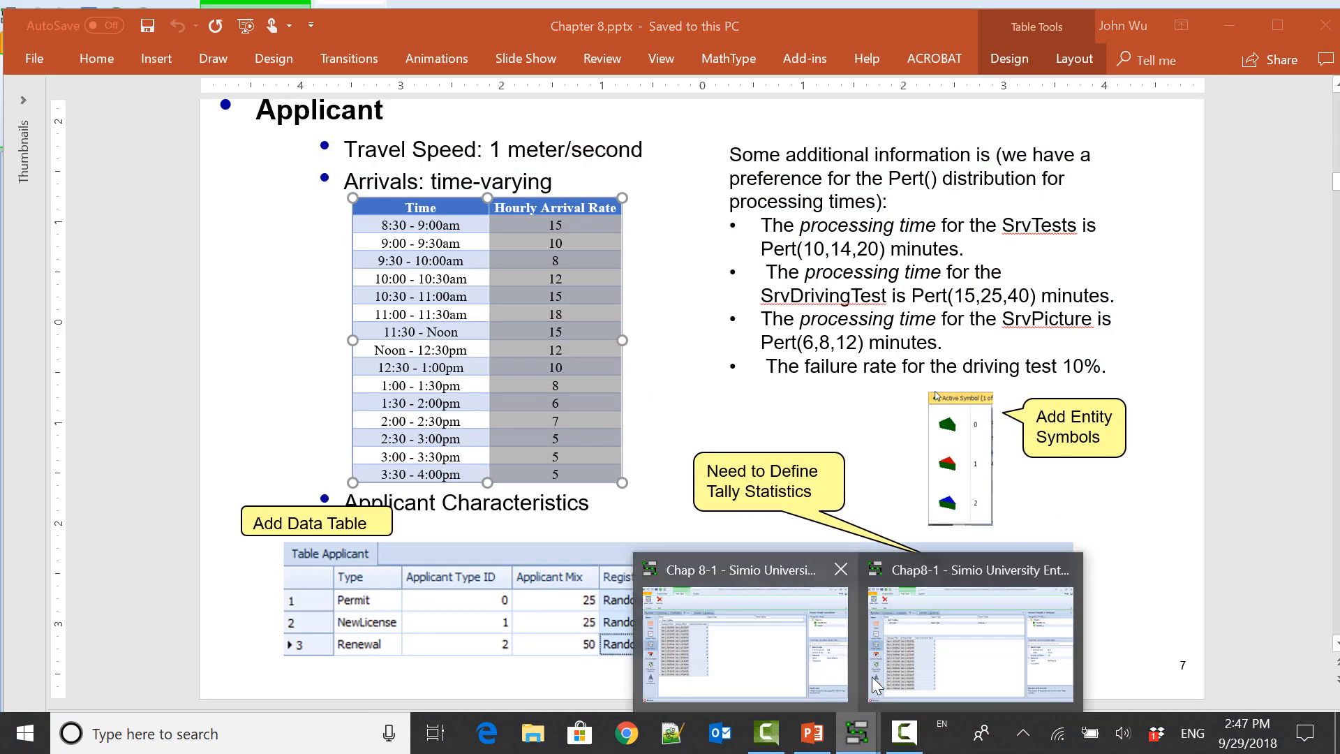
pyautogui.click(891, 640)
pyautogui.rightClick(405, 360)
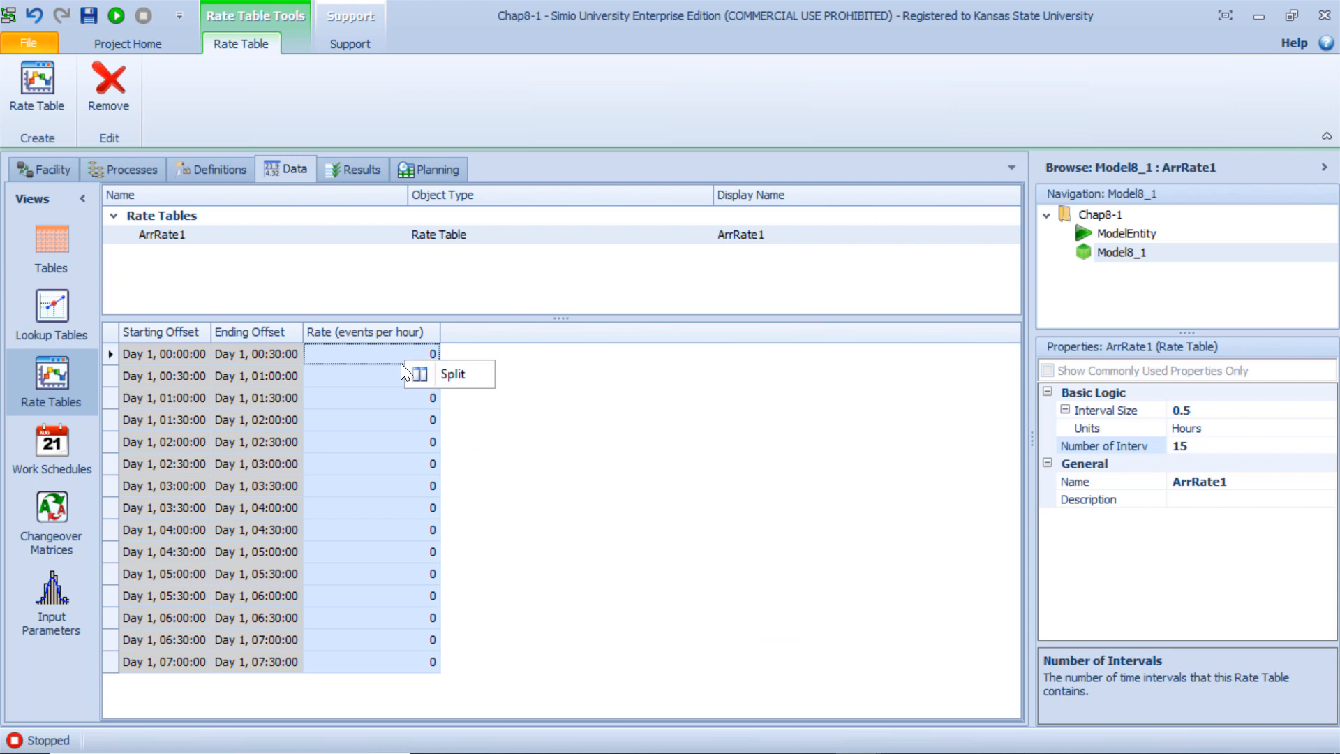
pyautogui.click(371, 353)
pyautogui.click(362, 357)
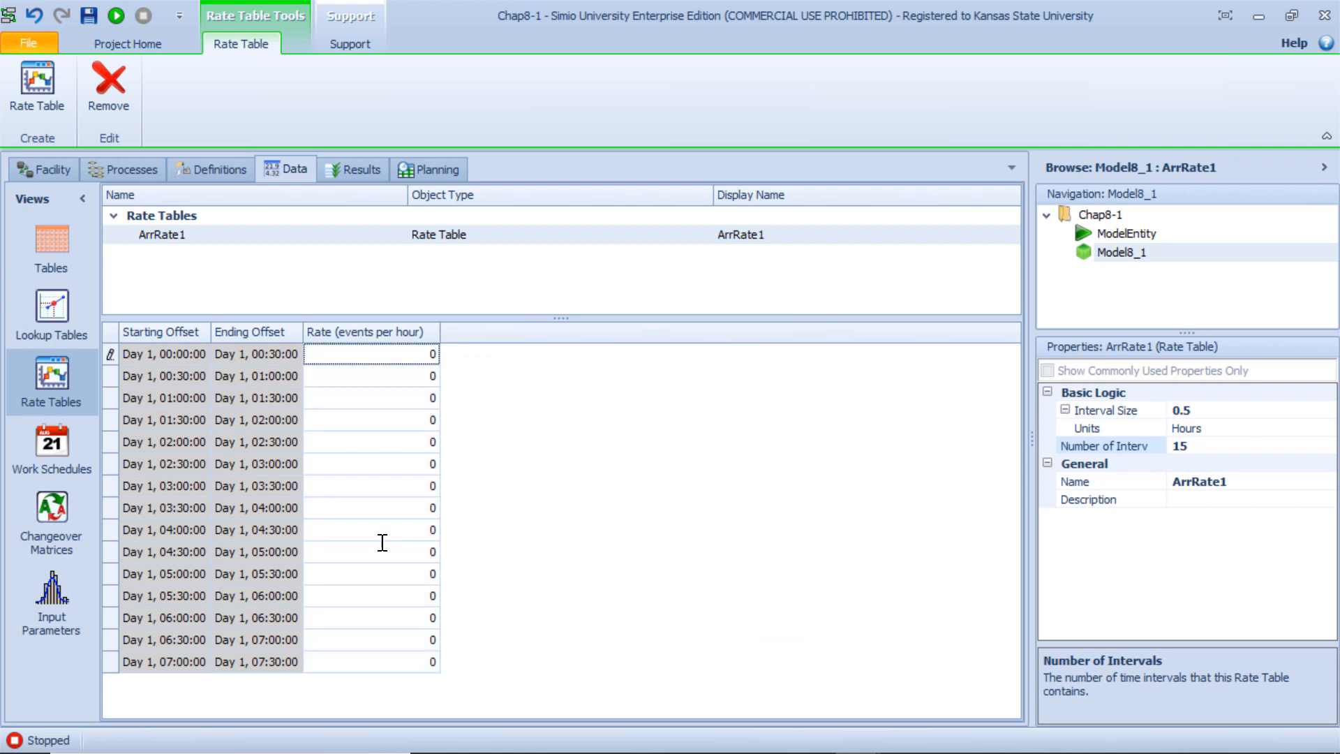
pyautogui.click(375, 377)
pyautogui.click(375, 357)
pyautogui.keyDown('shift'); pyautogui.click(377, 661); pyautogui.keyUp('shift')
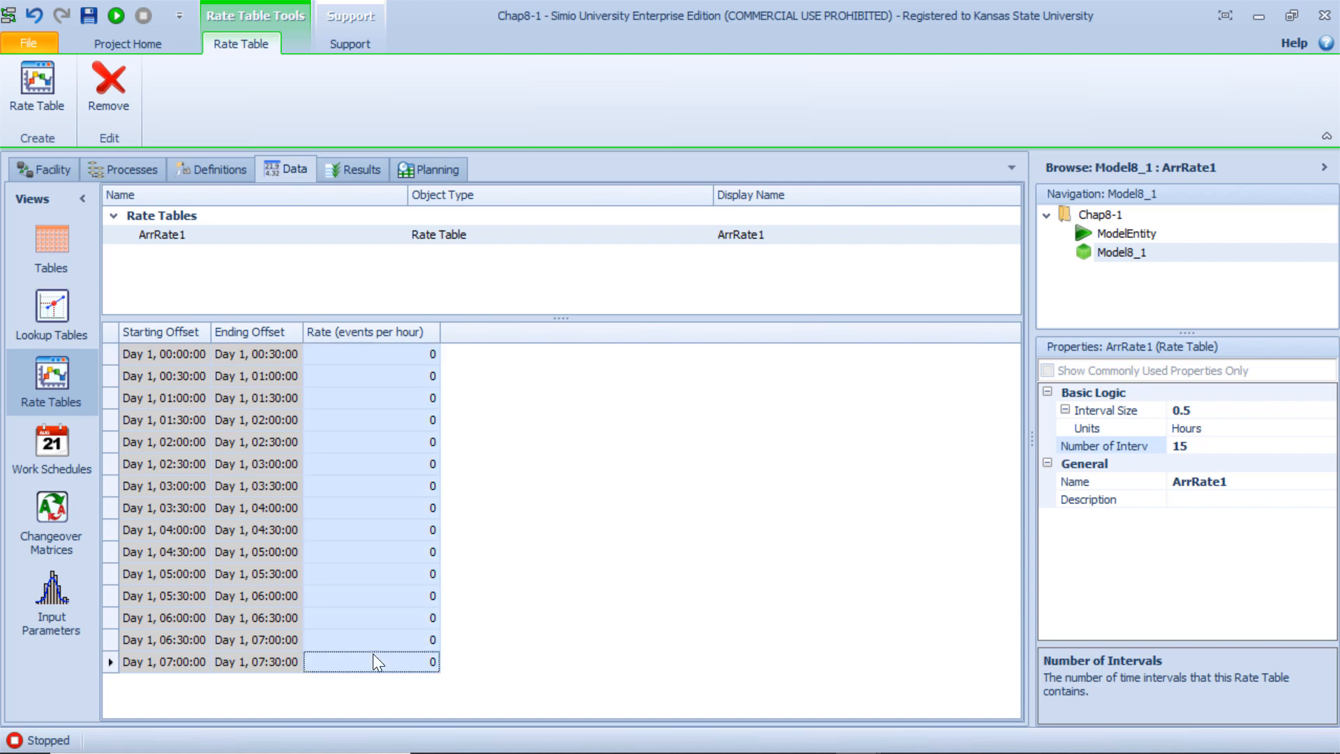
pyautogui.hotkey('ctrl', 'v')
pyautogui.press('Up')
pyautogui.press('Up')
pyautogui.press('Up')
pyautogui.press('Up')
pyautogui.press('Up')
pyautogui.press('Up')
pyautogui.press('Up')
pyautogui.press('Up')
pyautogui.press('Up')
pyautogui.press('Up')
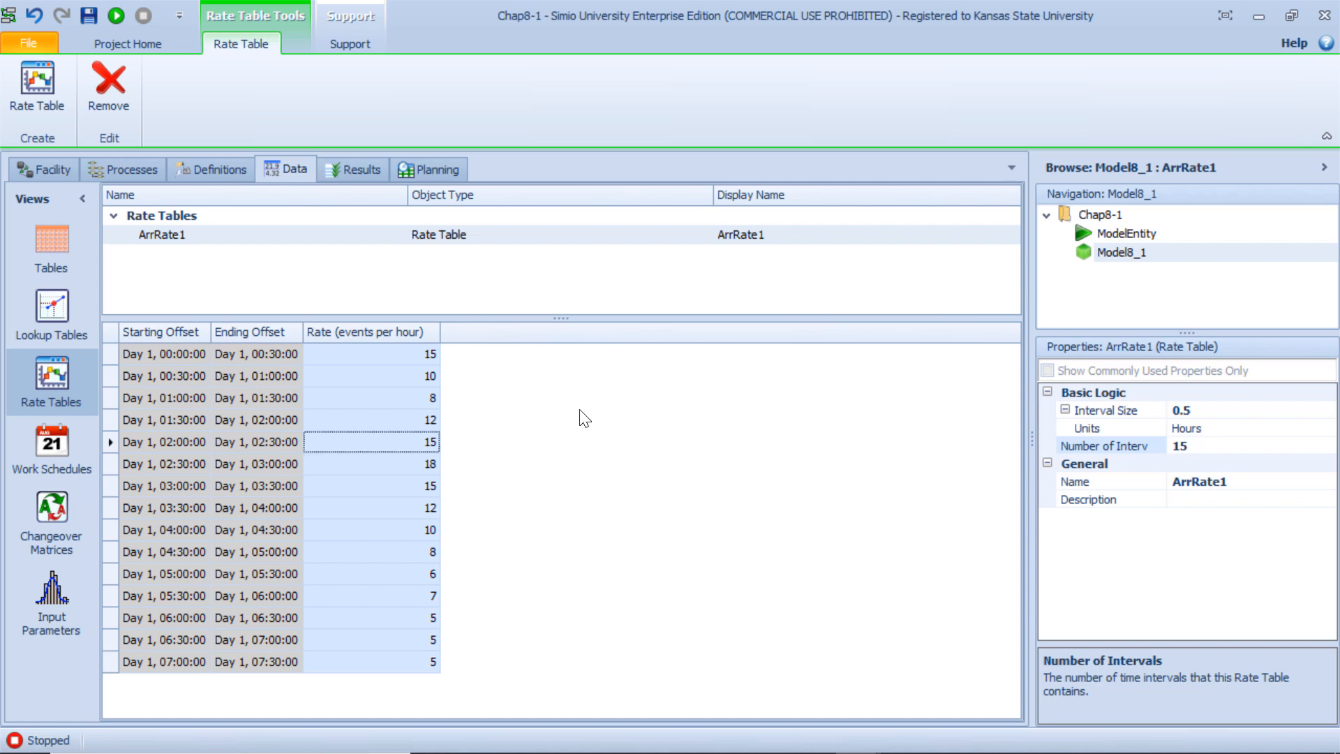
# Step: In the facility view, set the arrival mode of SrcArrivals to Time Varying Arrival Rate with ArrRate1 as its rate table
pyautogui.click(44, 169)
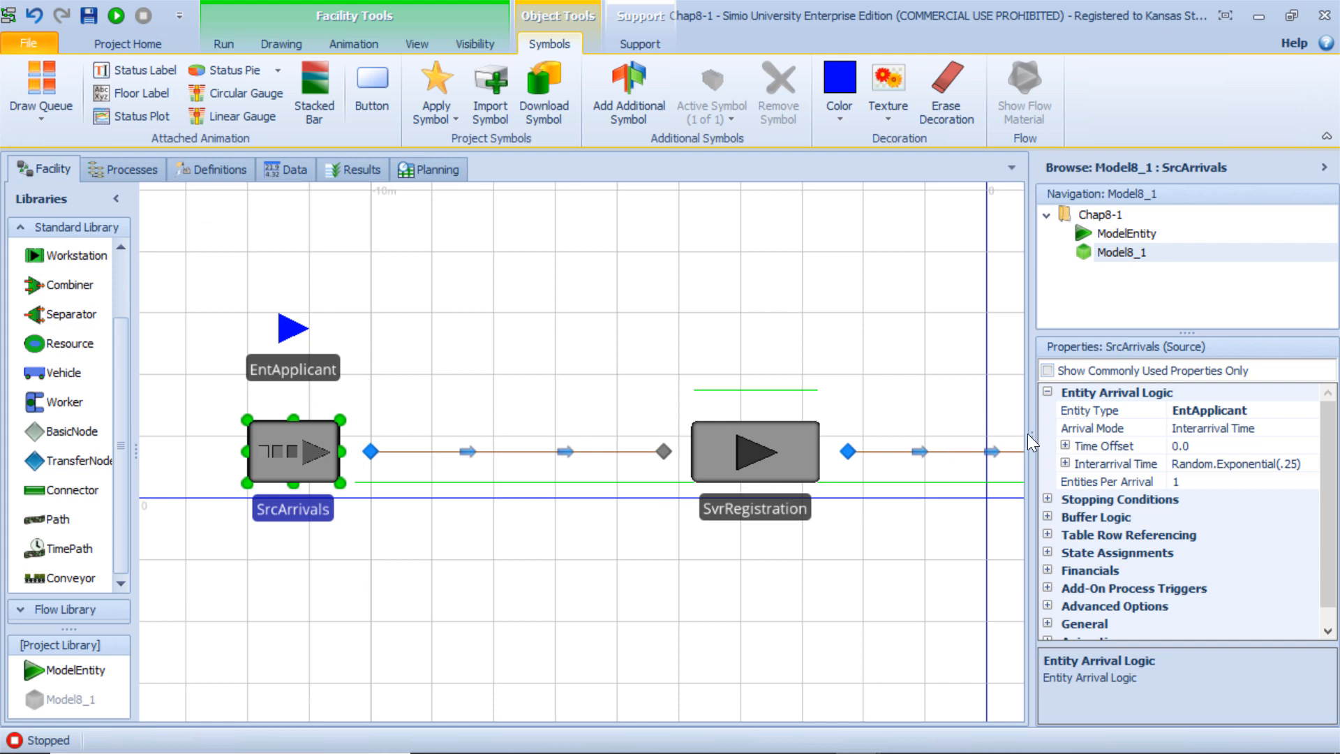
pyautogui.moveTo(1031, 433); pyautogui.dragTo(914, 439)
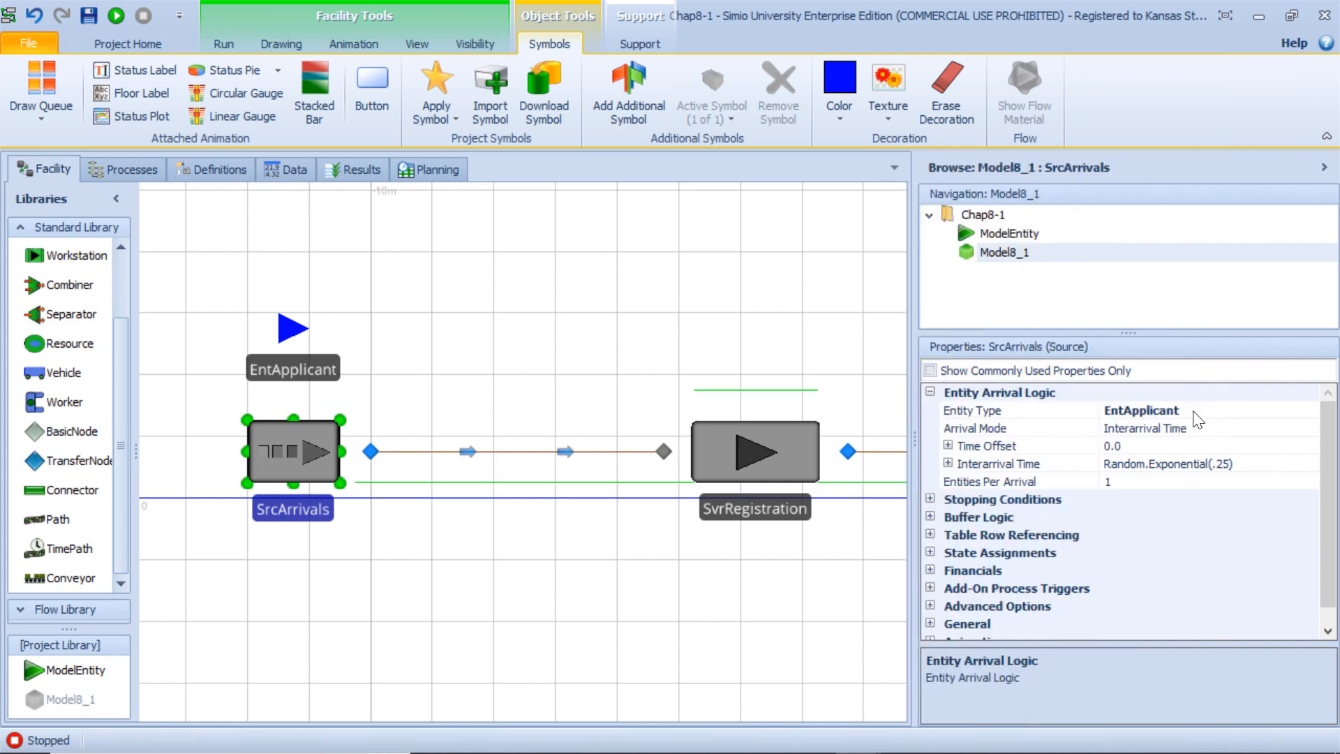
pyautogui.click(1206, 427)
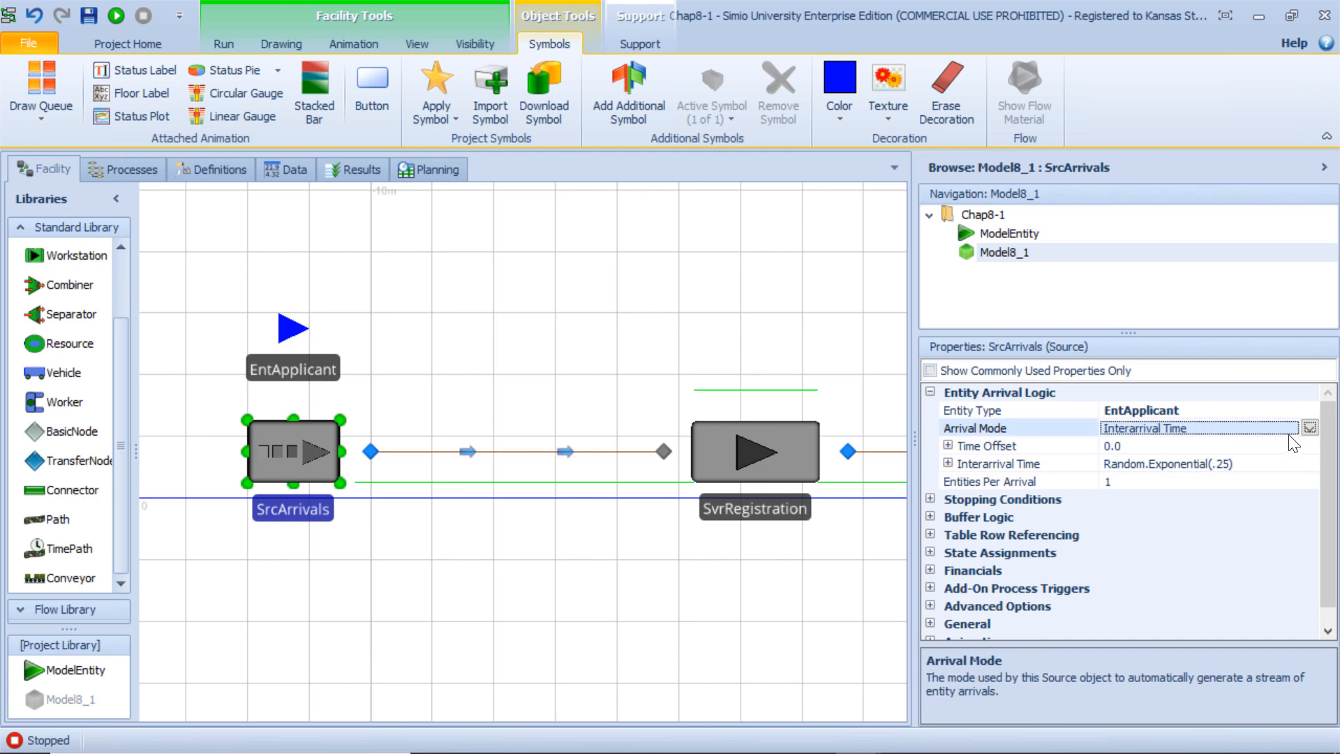
pyautogui.click(1308, 428)
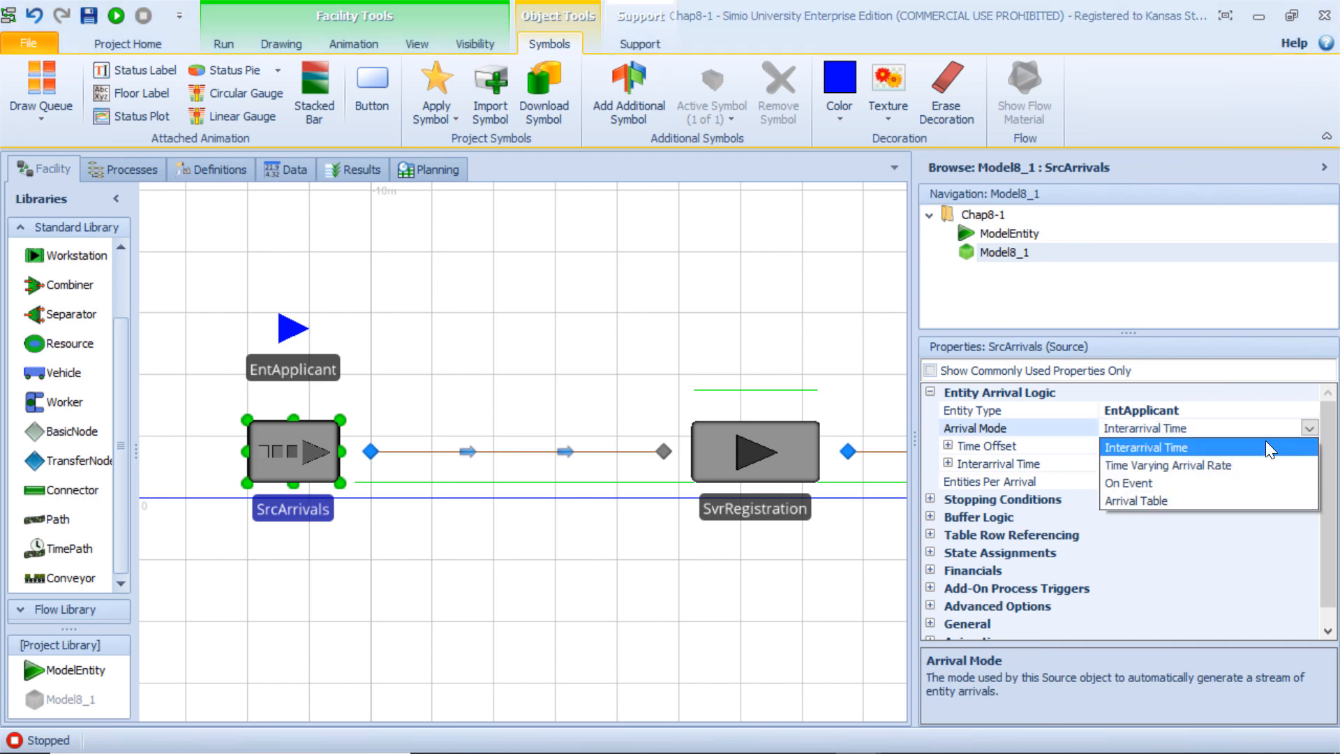
pyautogui.click(1214, 466)
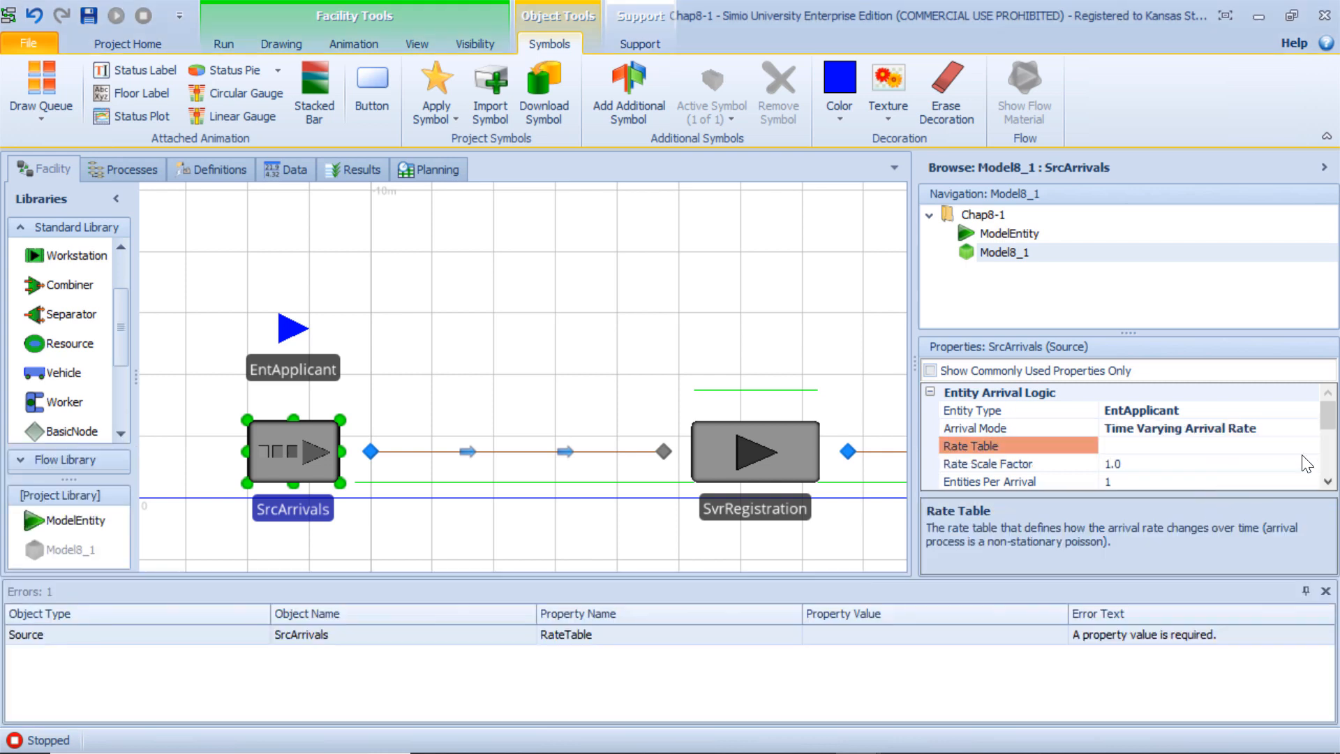
pyautogui.click(1274, 447)
pyautogui.click(1308, 447)
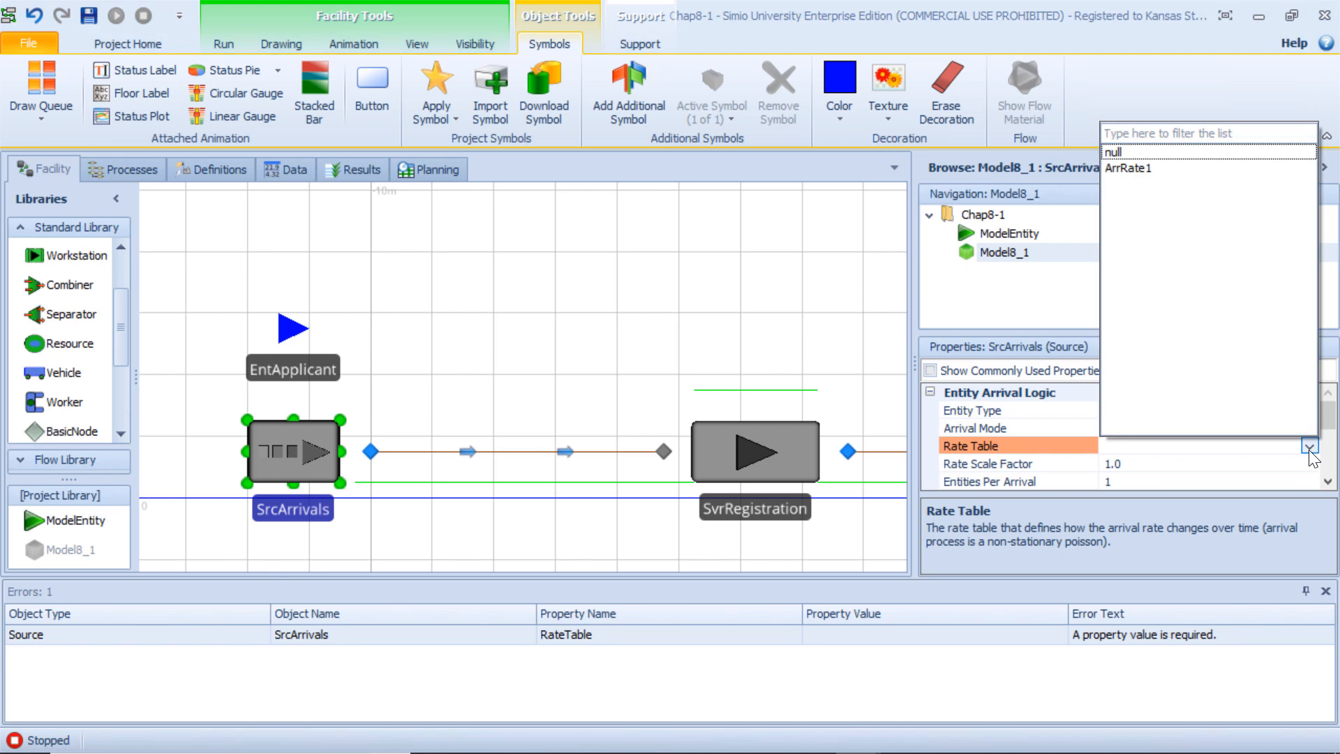
pyautogui.click(1147, 171)
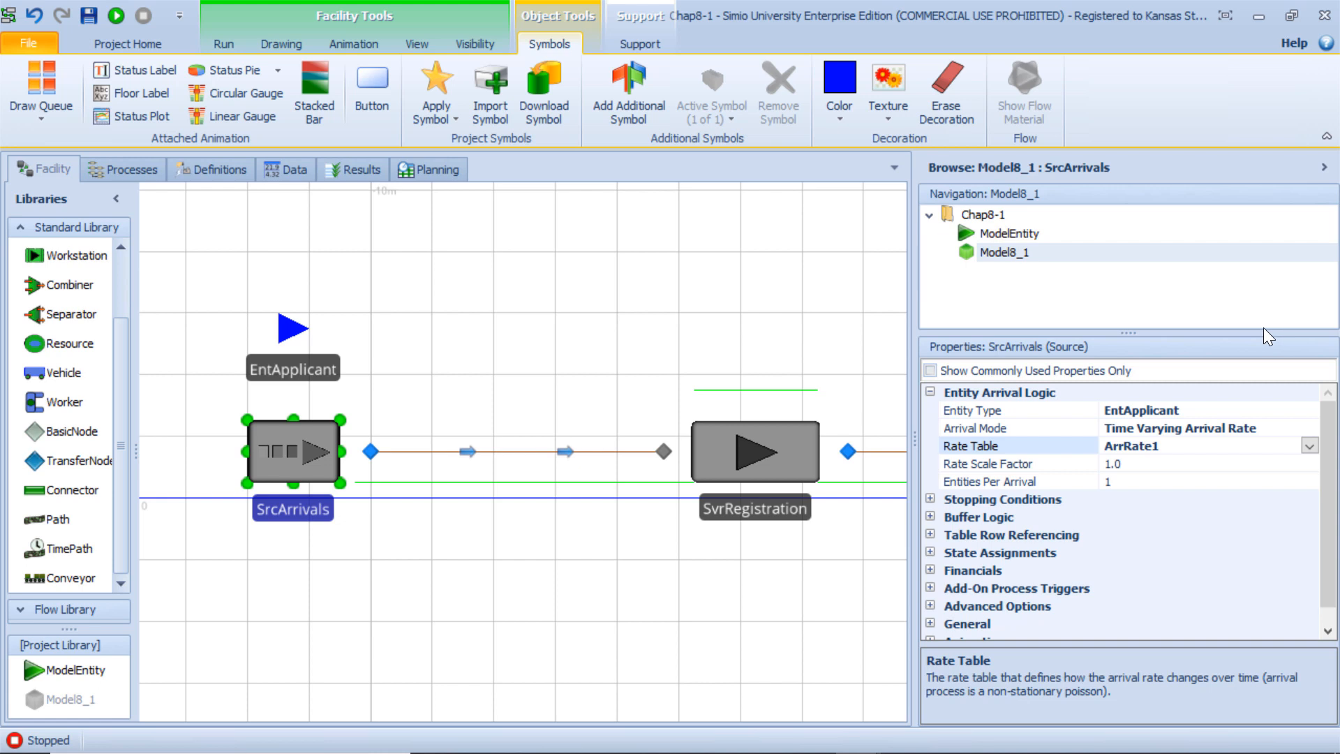
# Step: Switch to PowerPoint to examine the applicant characteristics table on the Applicant Details slide
pyautogui.moveTo(602, 752)
pyautogui.click(813, 737)
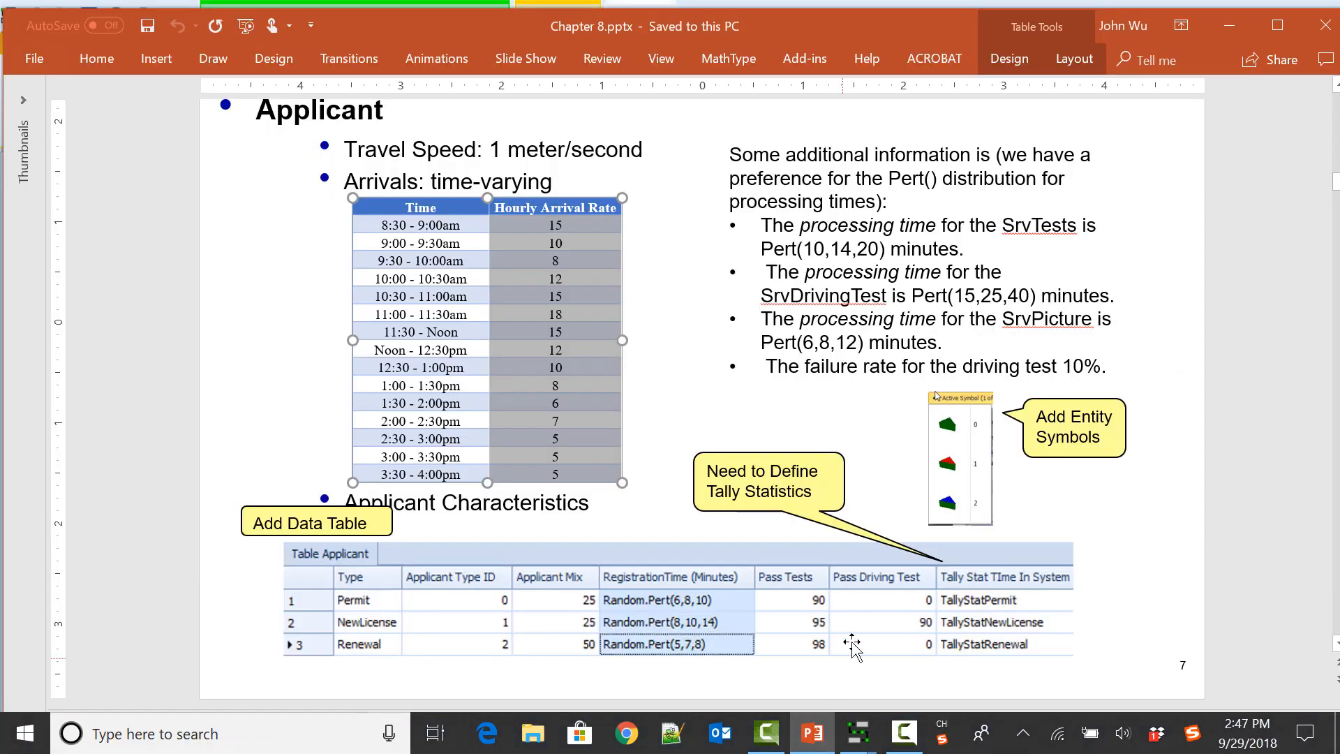
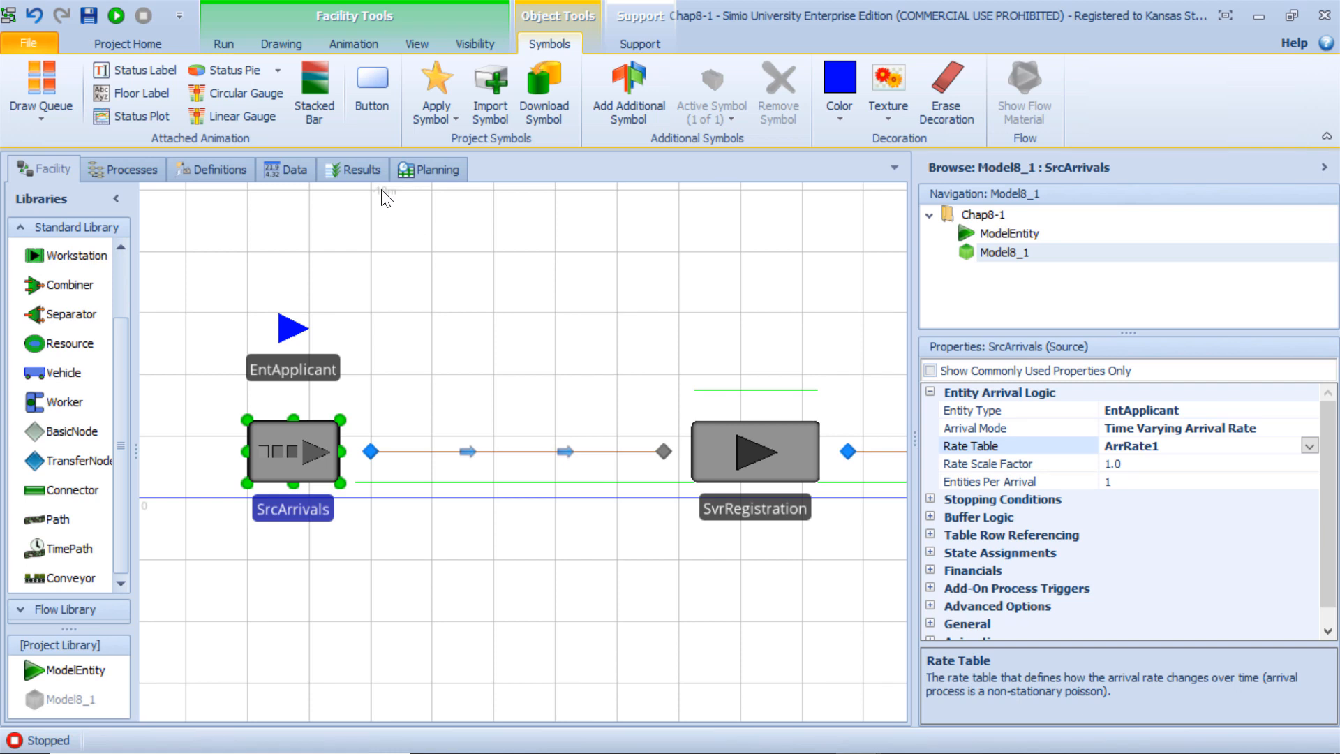
# Step: Check the applicant table in the PowerPoint slide show, and return to Simio and add a data table to Model8_1
pyautogui.click(287, 169)
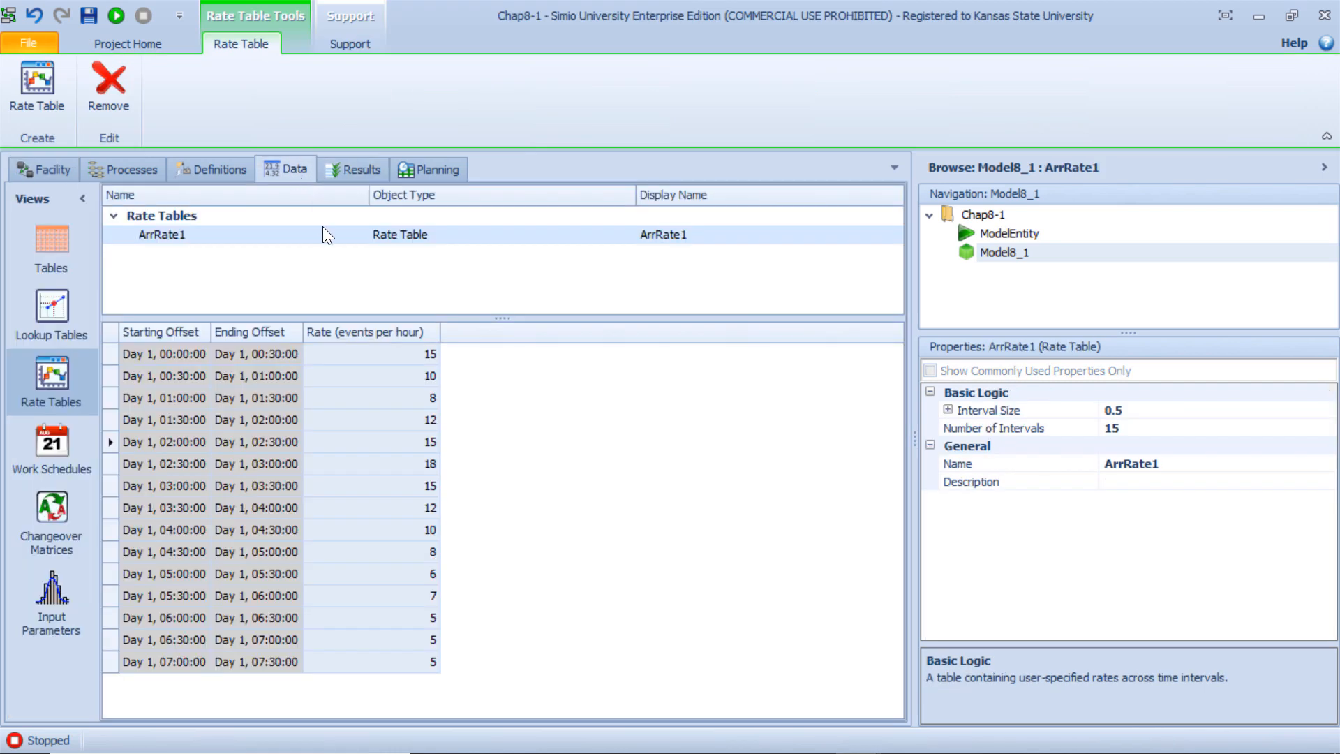
pyautogui.click(70, 244)
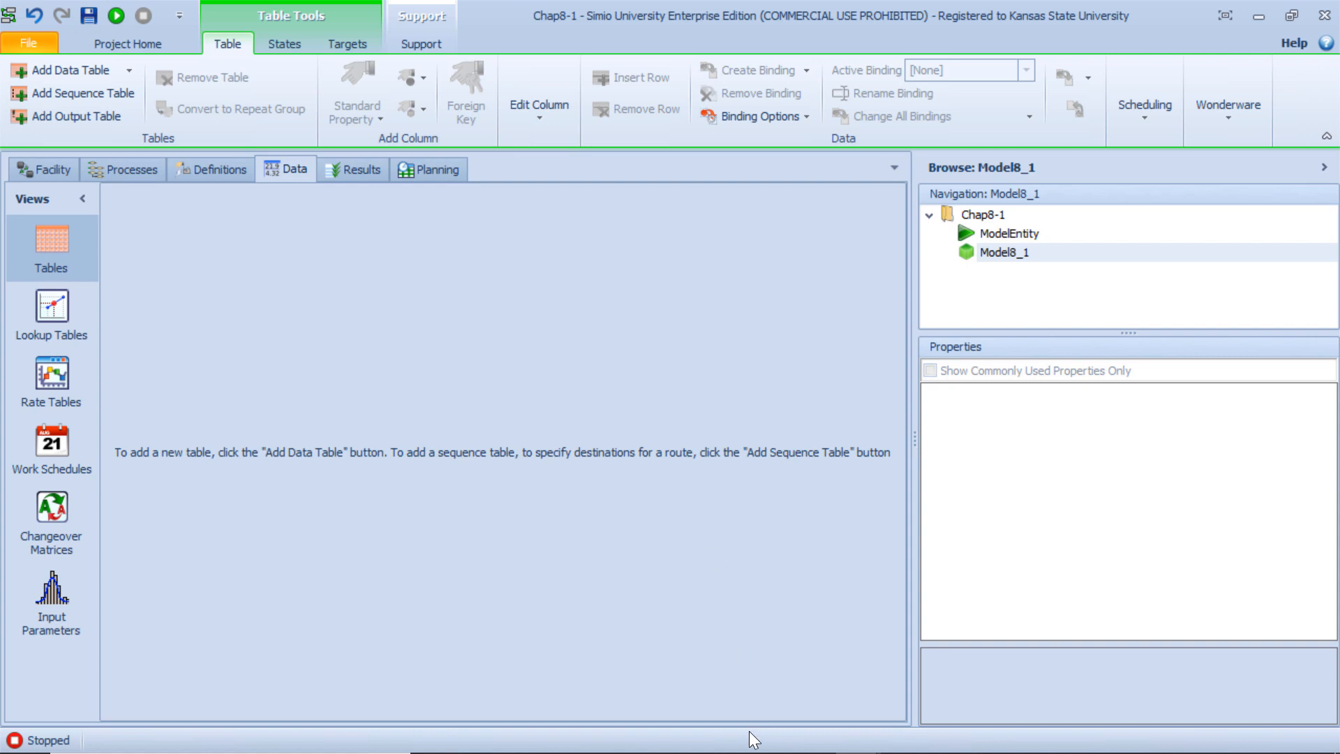
pyautogui.moveTo(809, 733)
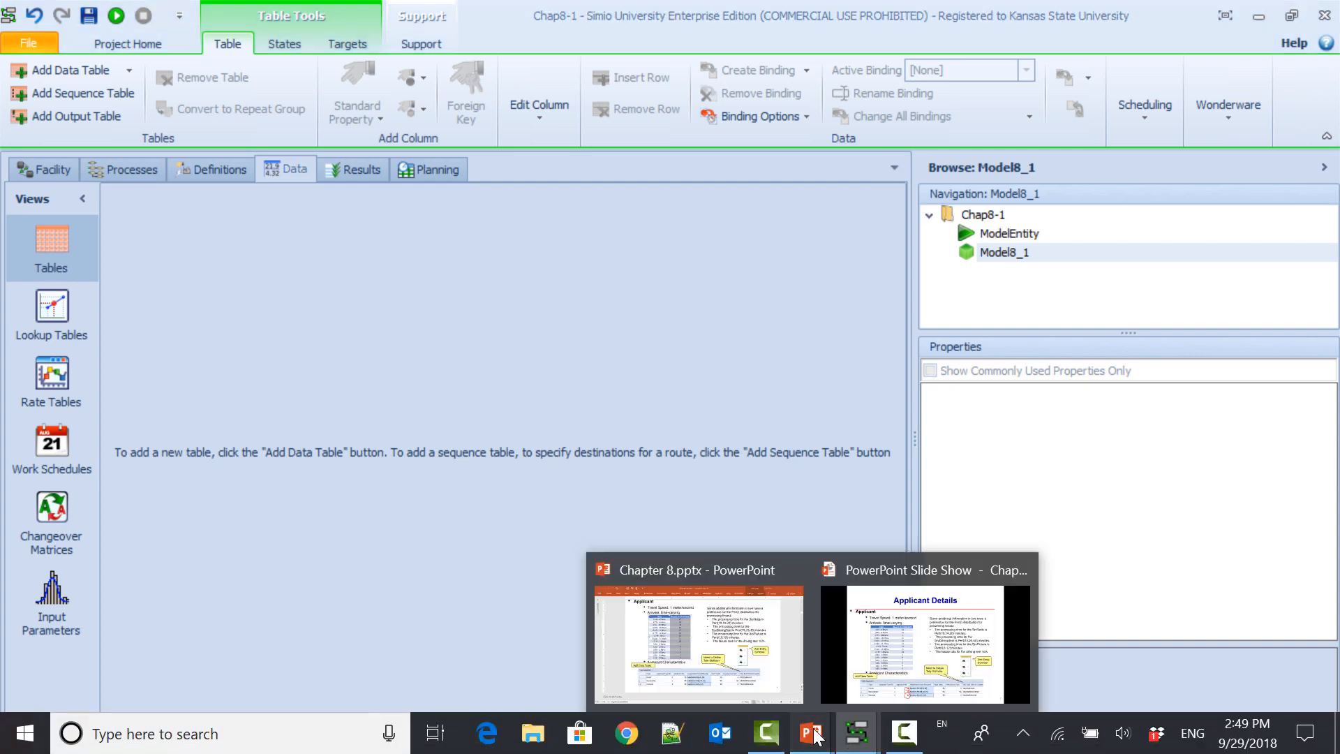
pyautogui.click(851, 659)
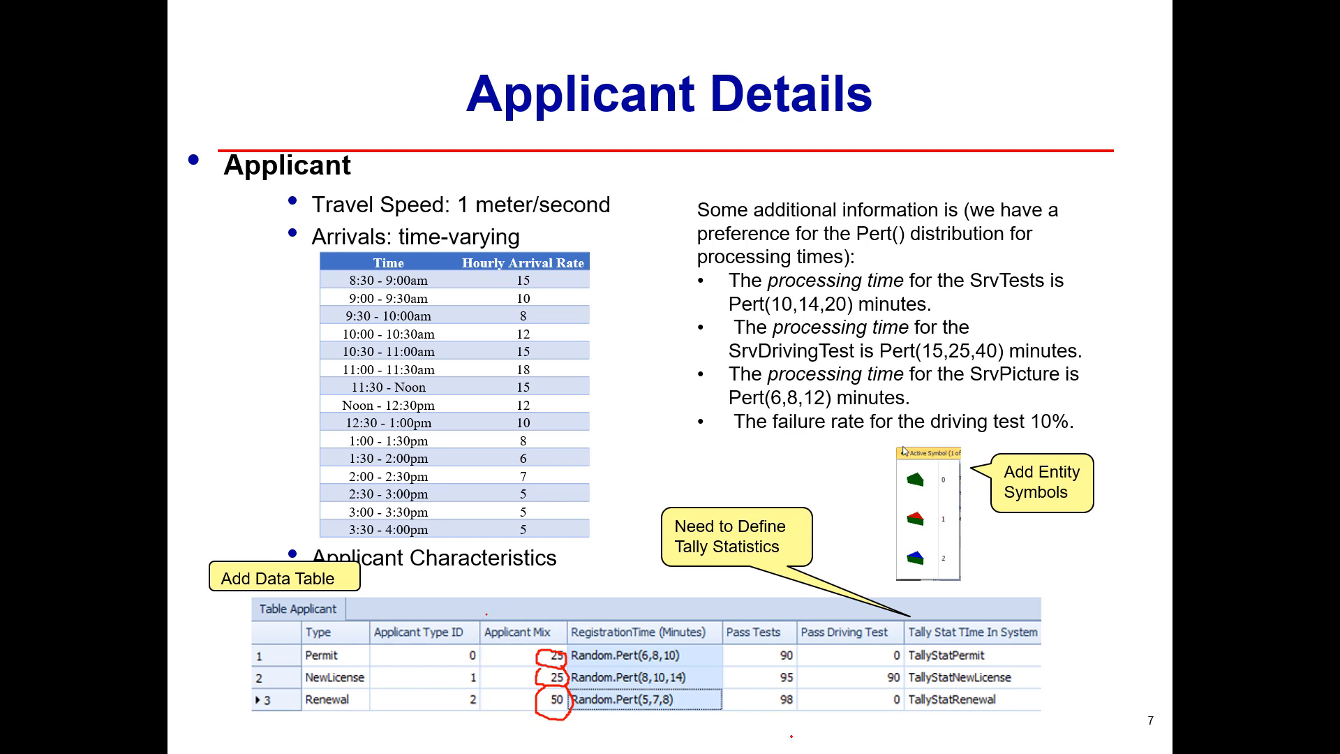
pyautogui.hotkey('alt', 'Tab')
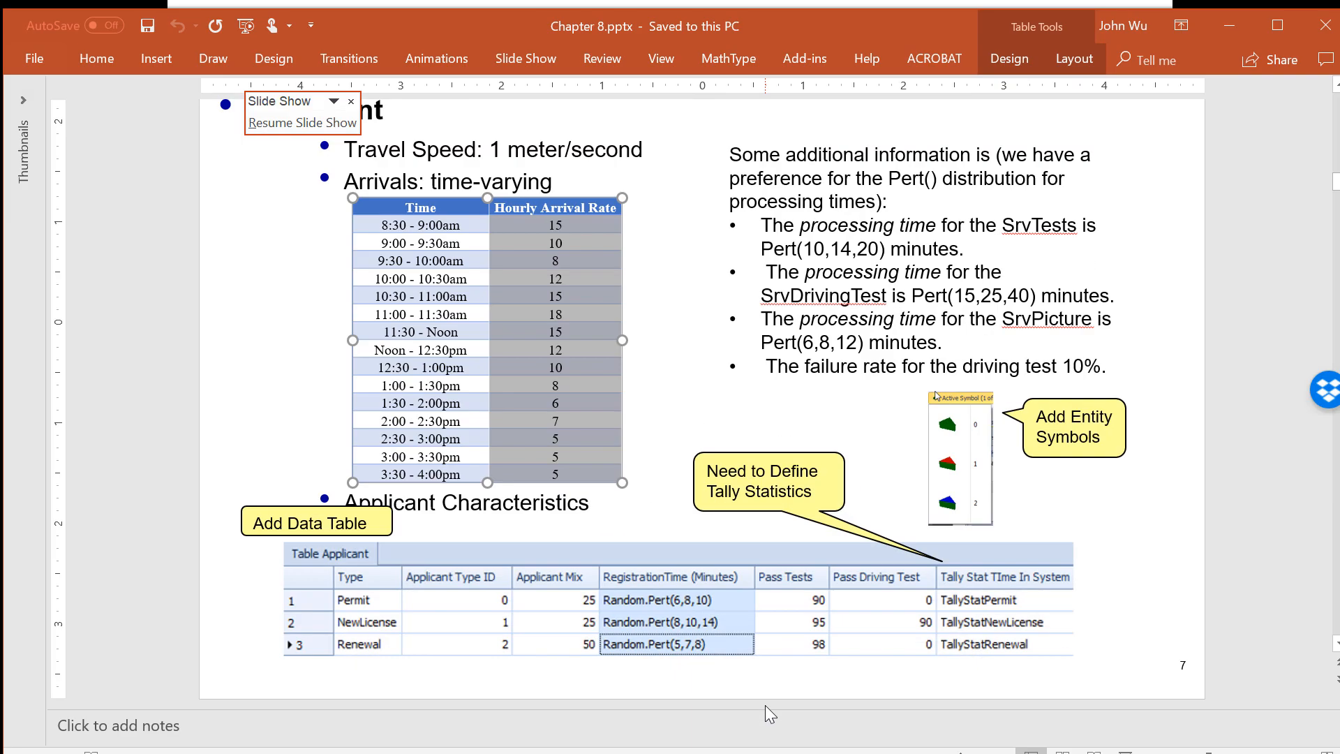
pyautogui.hotkey('alt', 'Tab')
pyautogui.hotkey('alt', 'Tab')
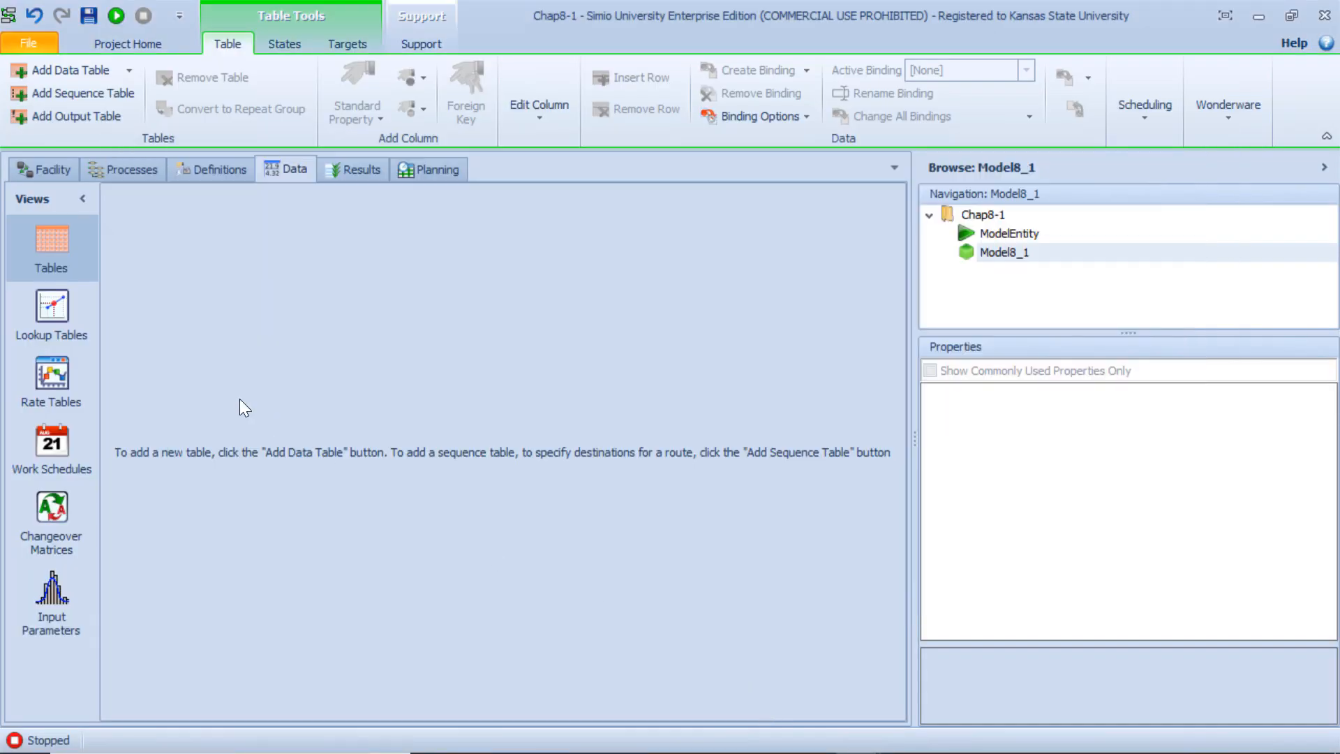
pyautogui.click(82, 70)
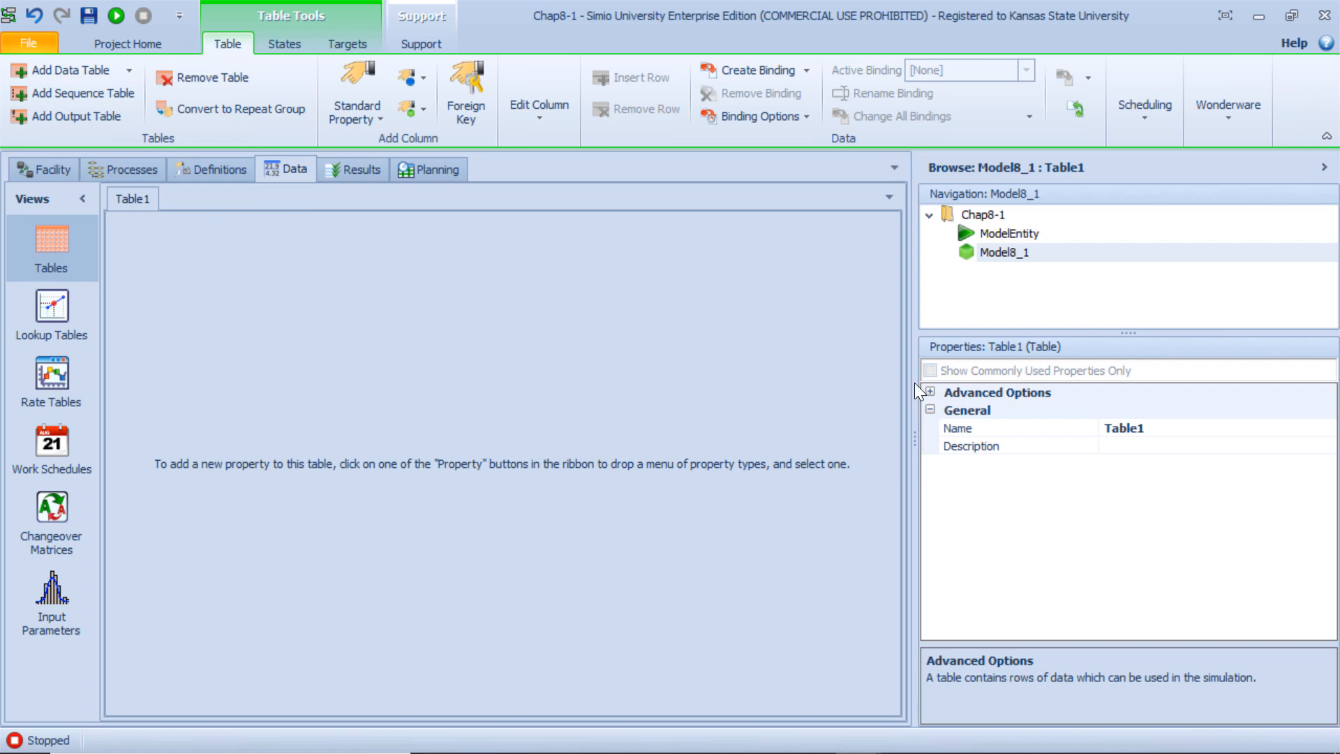
# Step: Rename the new data table to TableApplicant
pyautogui.click(1157, 430)
pyautogui.press('BackSpace')
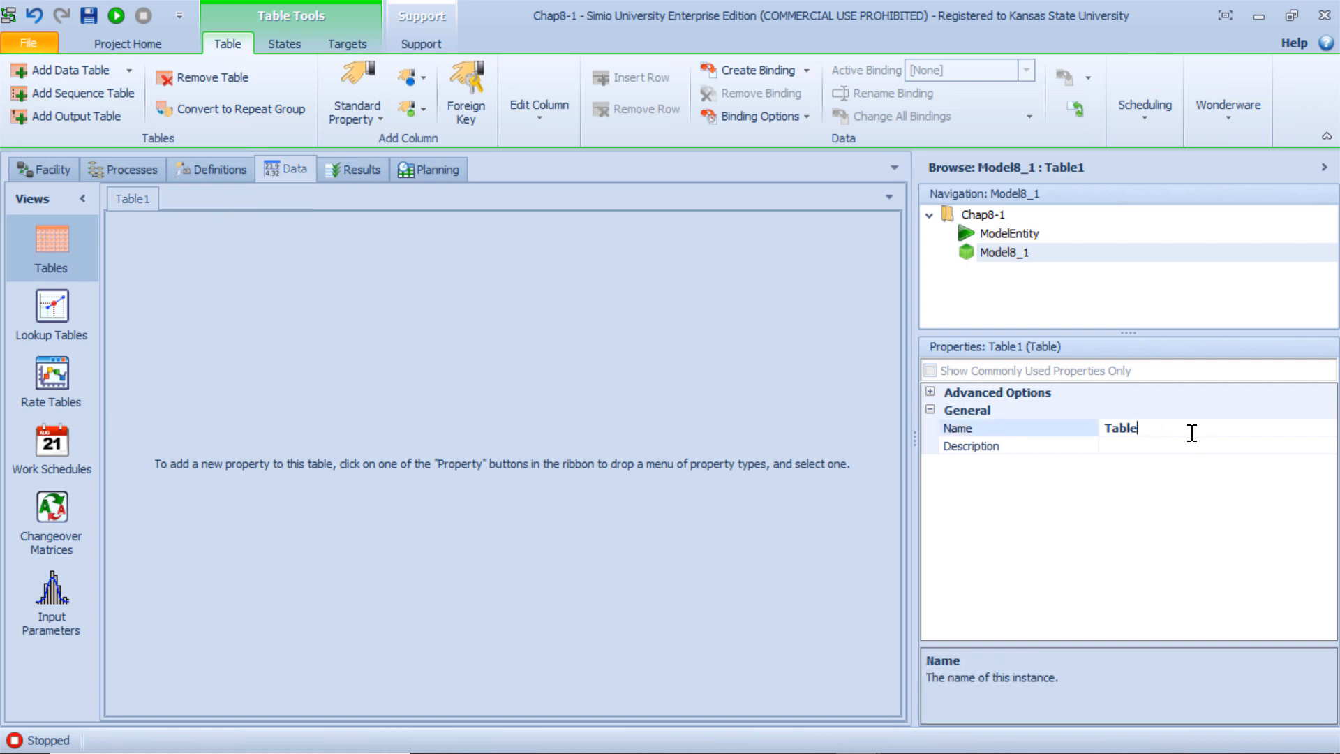
pyautogui.write('Applicant')
pyautogui.press('Return')
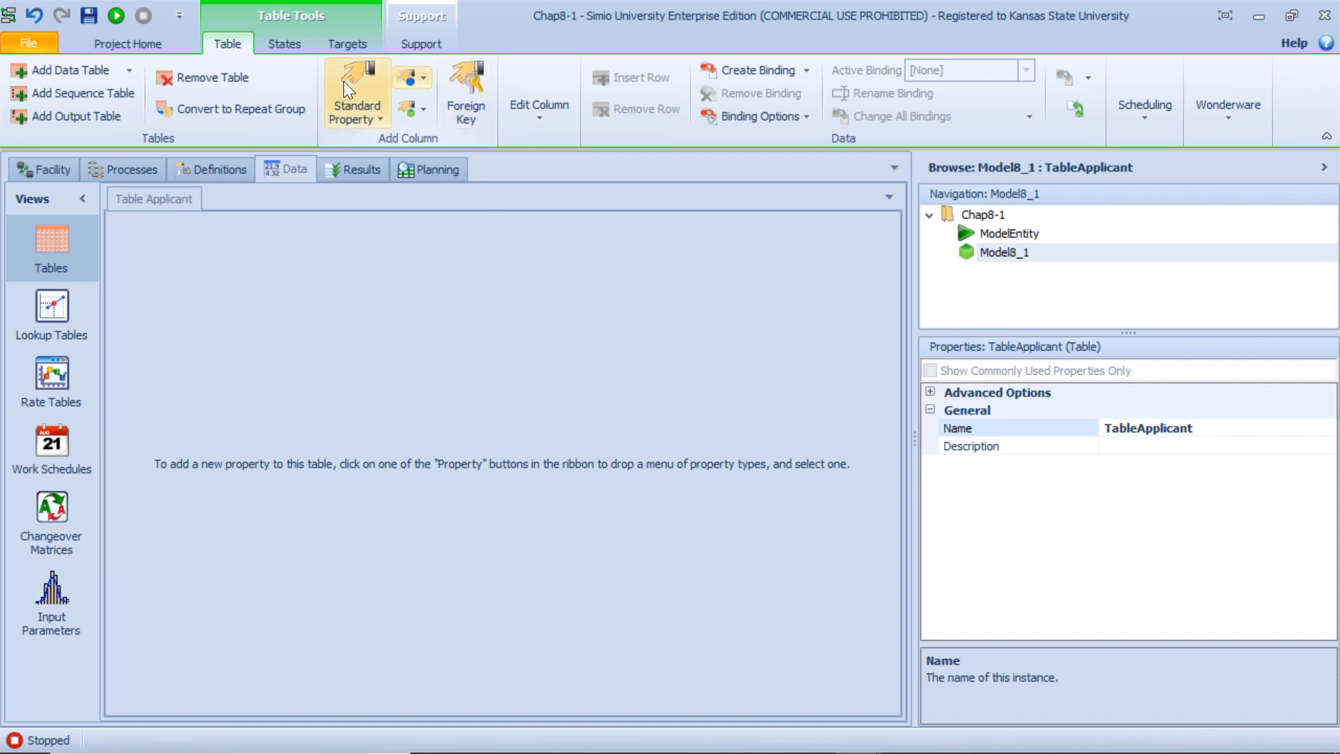
# Step: Add a String property column to TableApplicant and name it Applicant
pyautogui.click(369, 120)
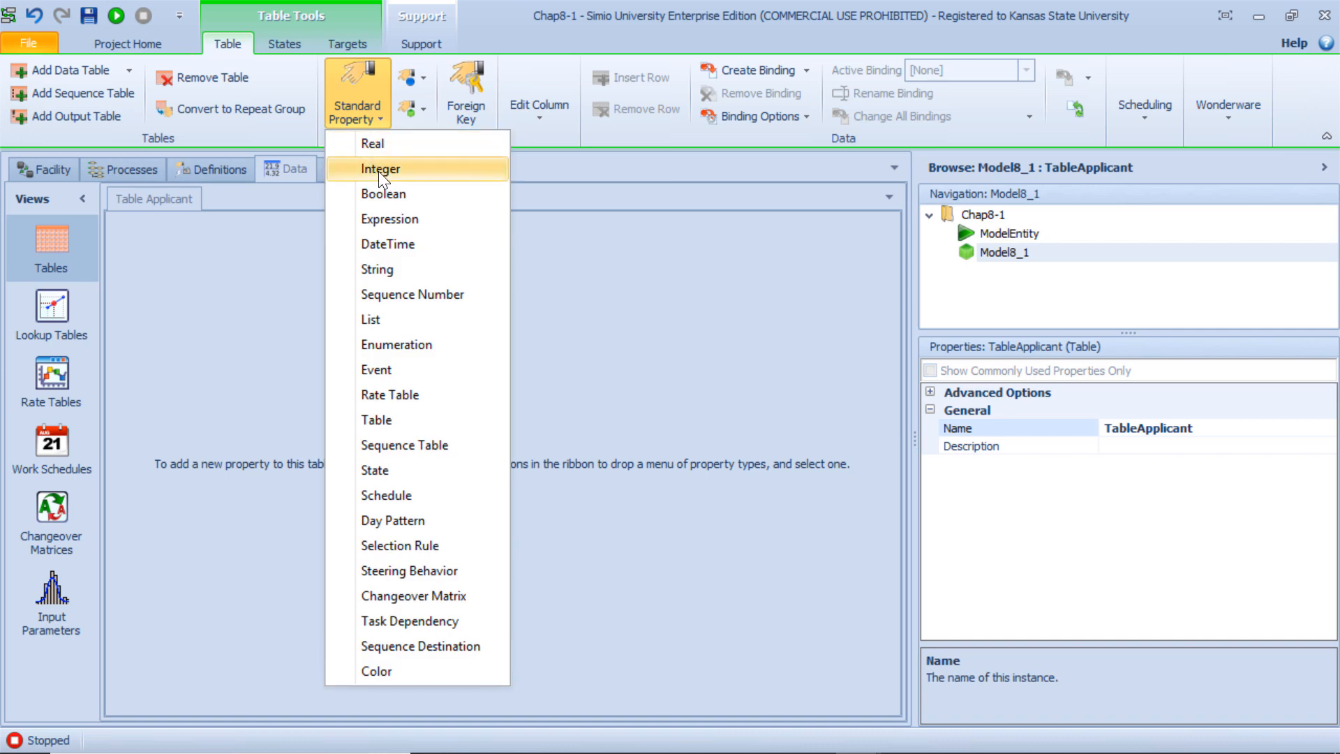
pyautogui.click(385, 271)
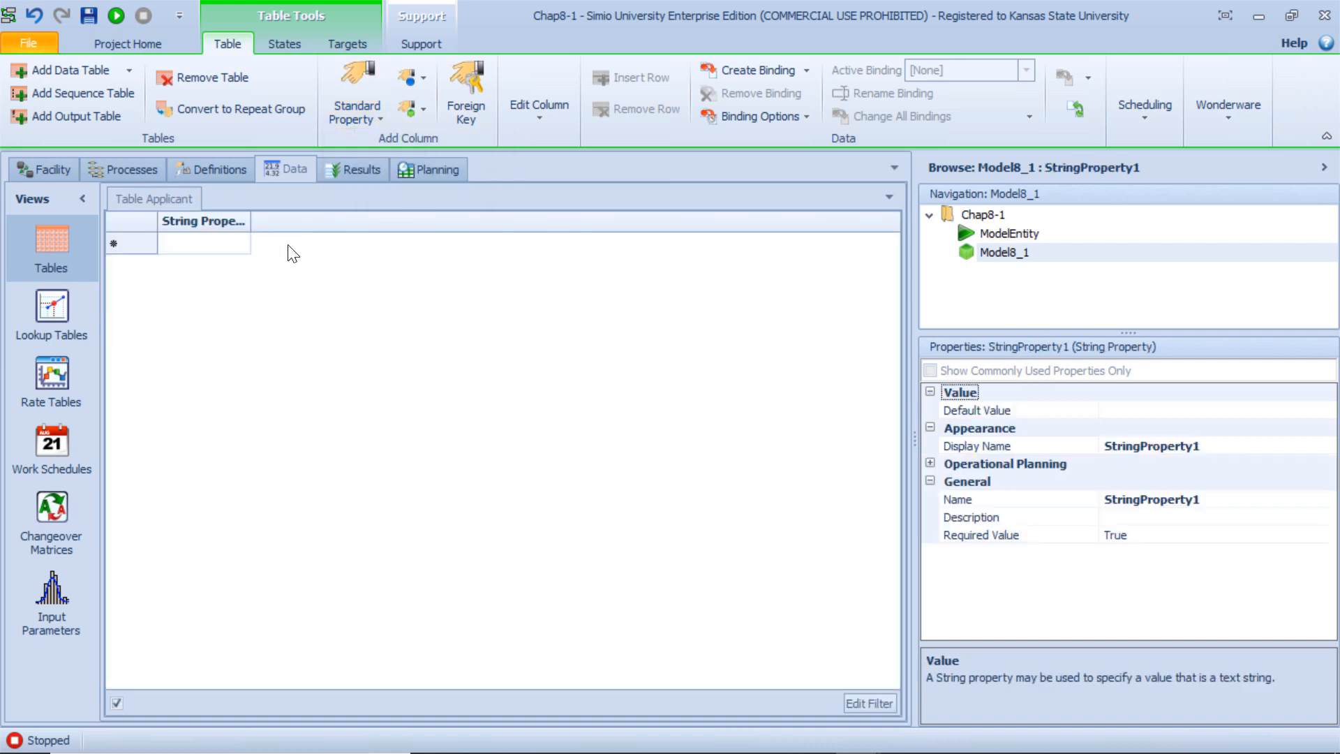
pyautogui.click(1230, 502)
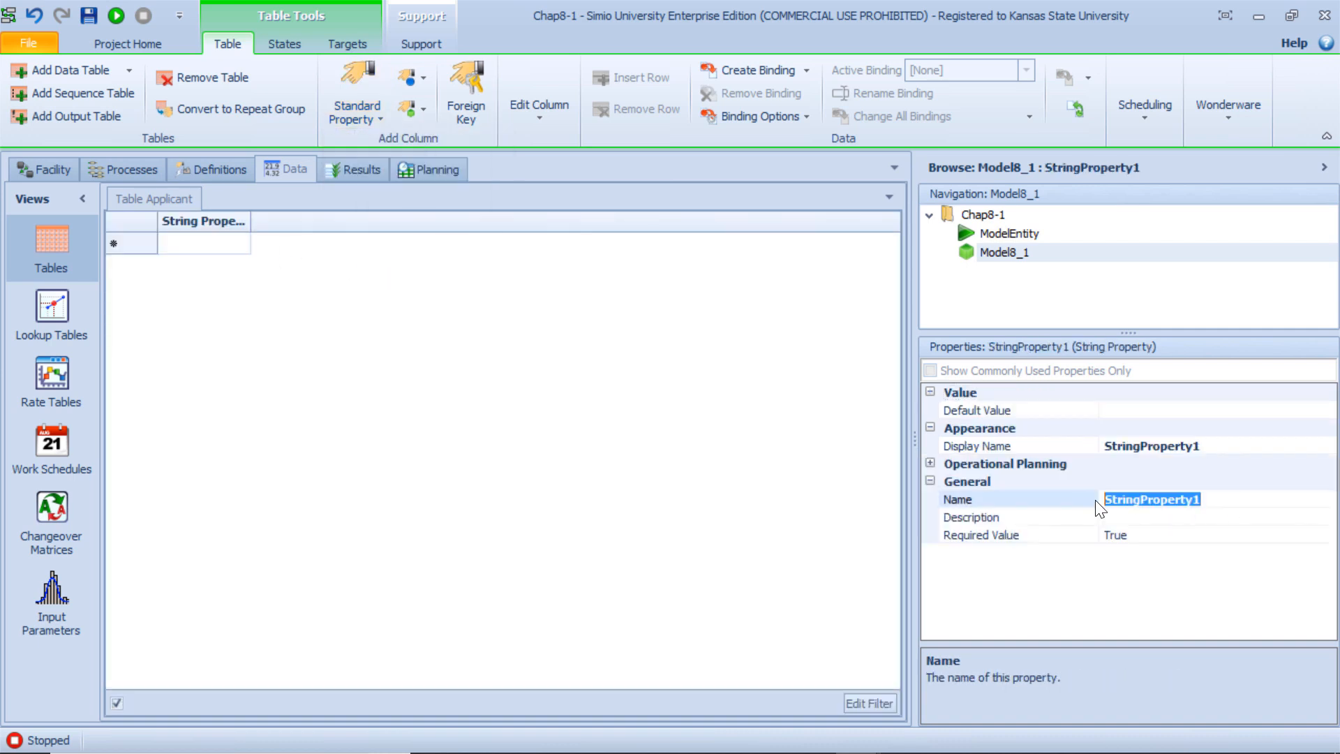
pyautogui.write('Applicant')
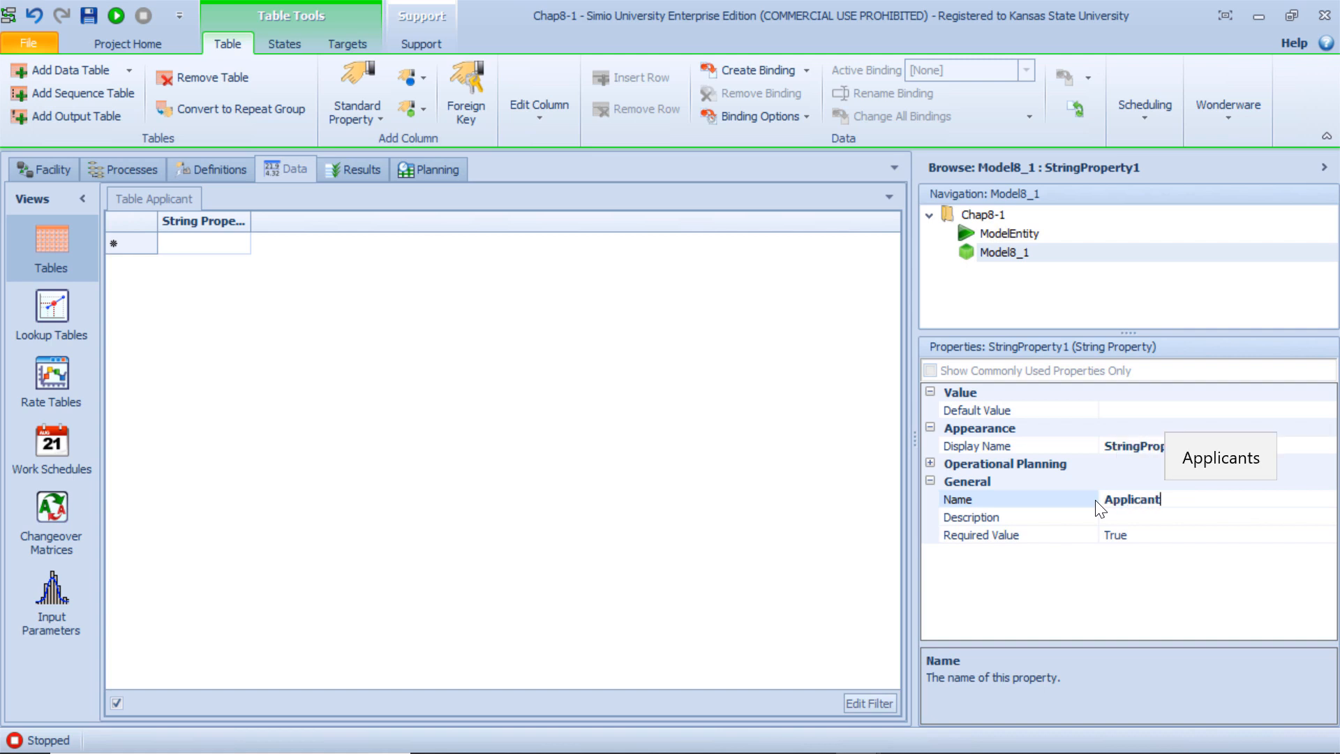
pyautogui.press('Return')
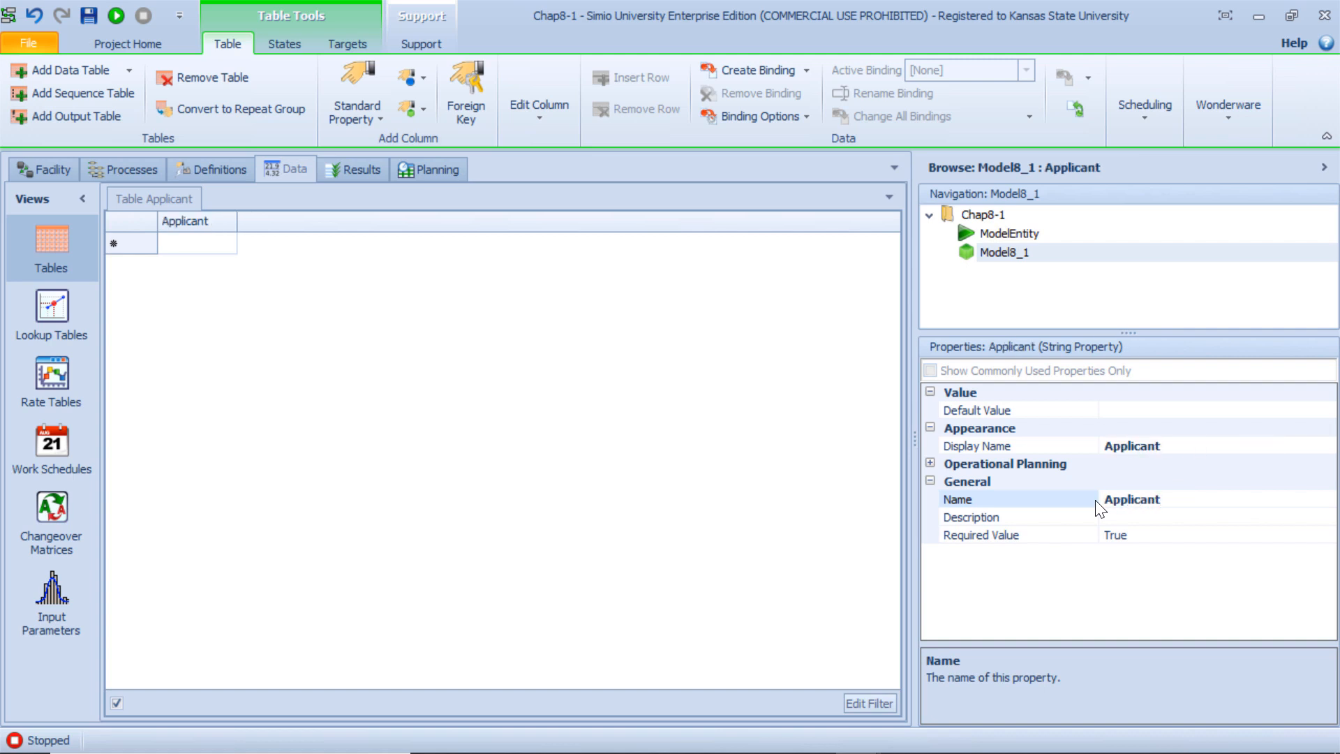
# Step: Fill the Applicant column with three rows: Permit, NewLicense and Renewal
pyautogui.click(209, 244)
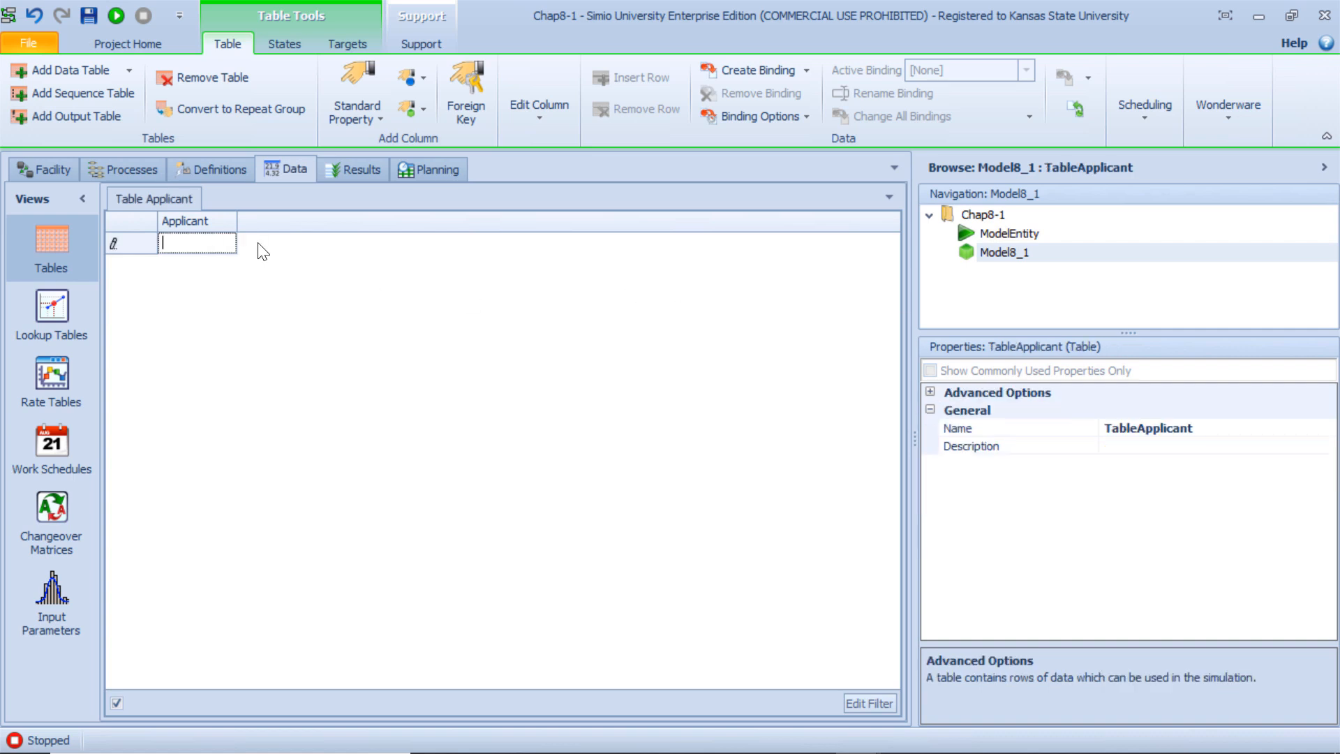
pyautogui.write('Permit')
pyautogui.press('Return')
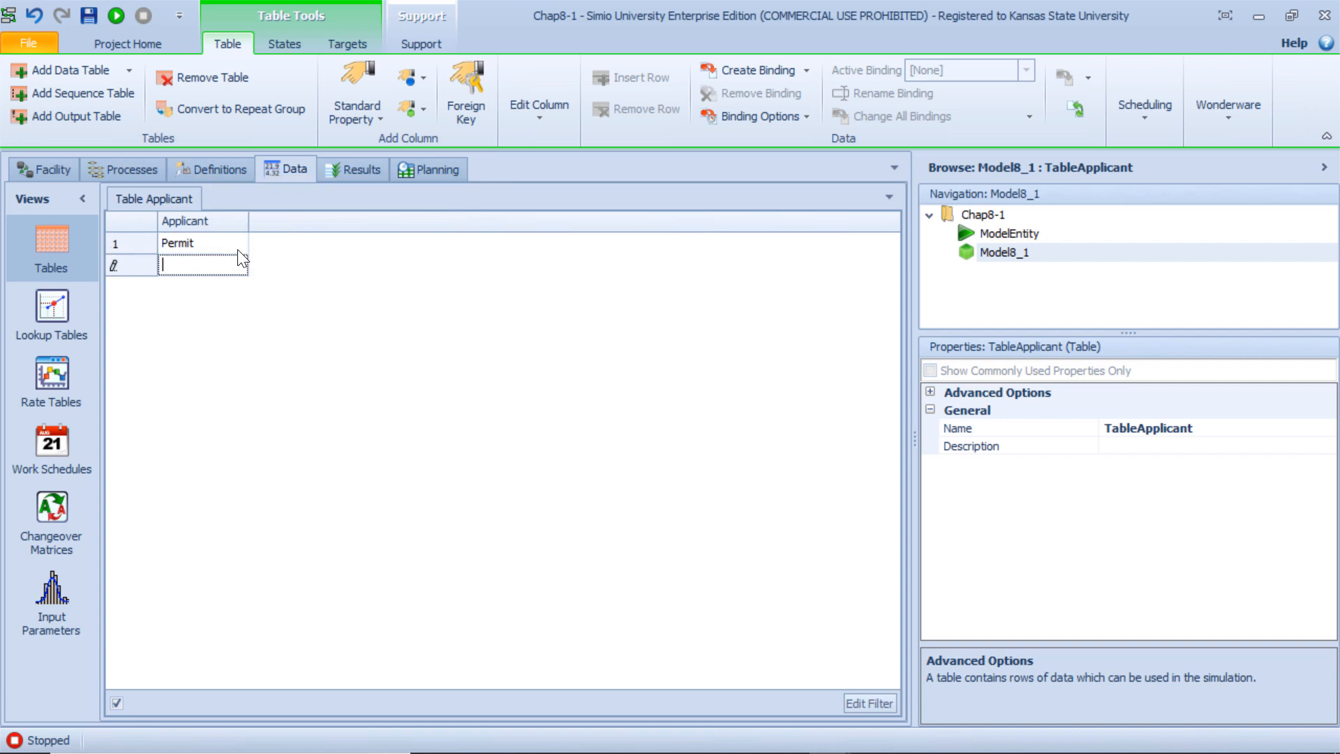
pyautogui.write('NewLicense')
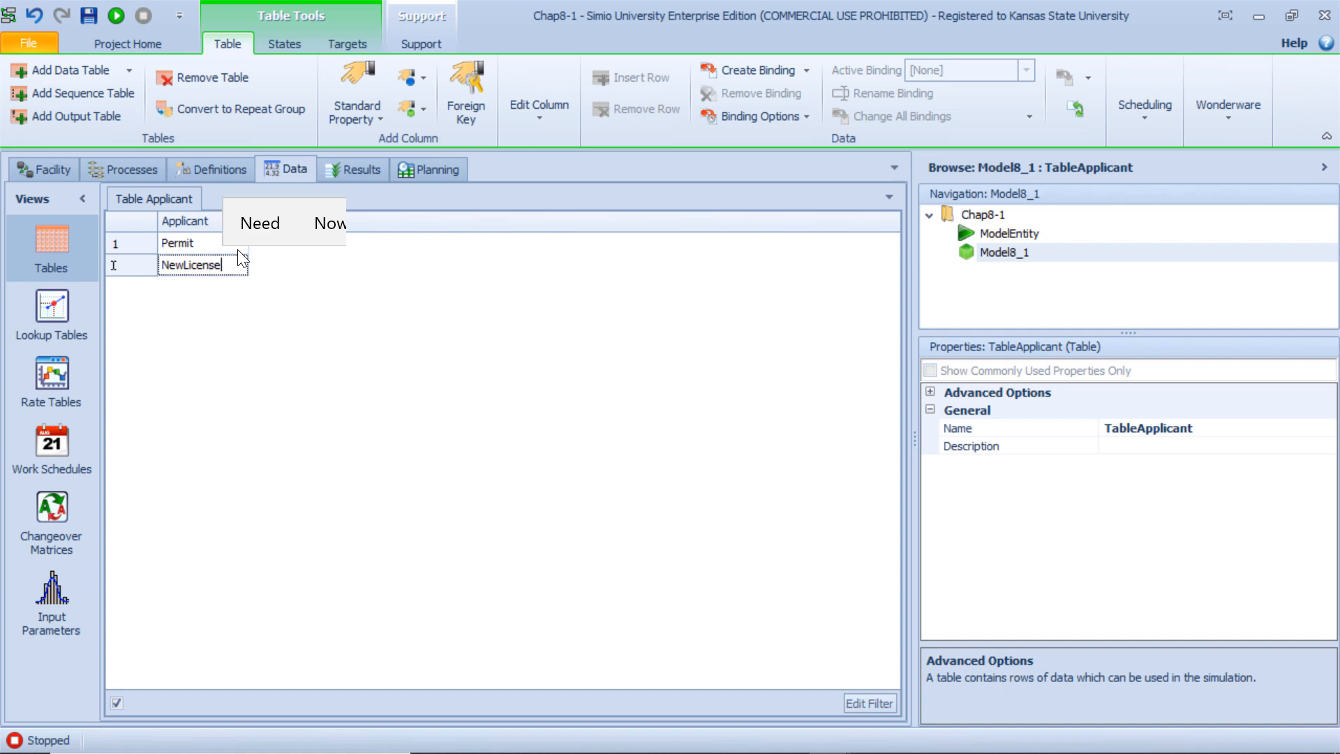
pyautogui.press('Return')
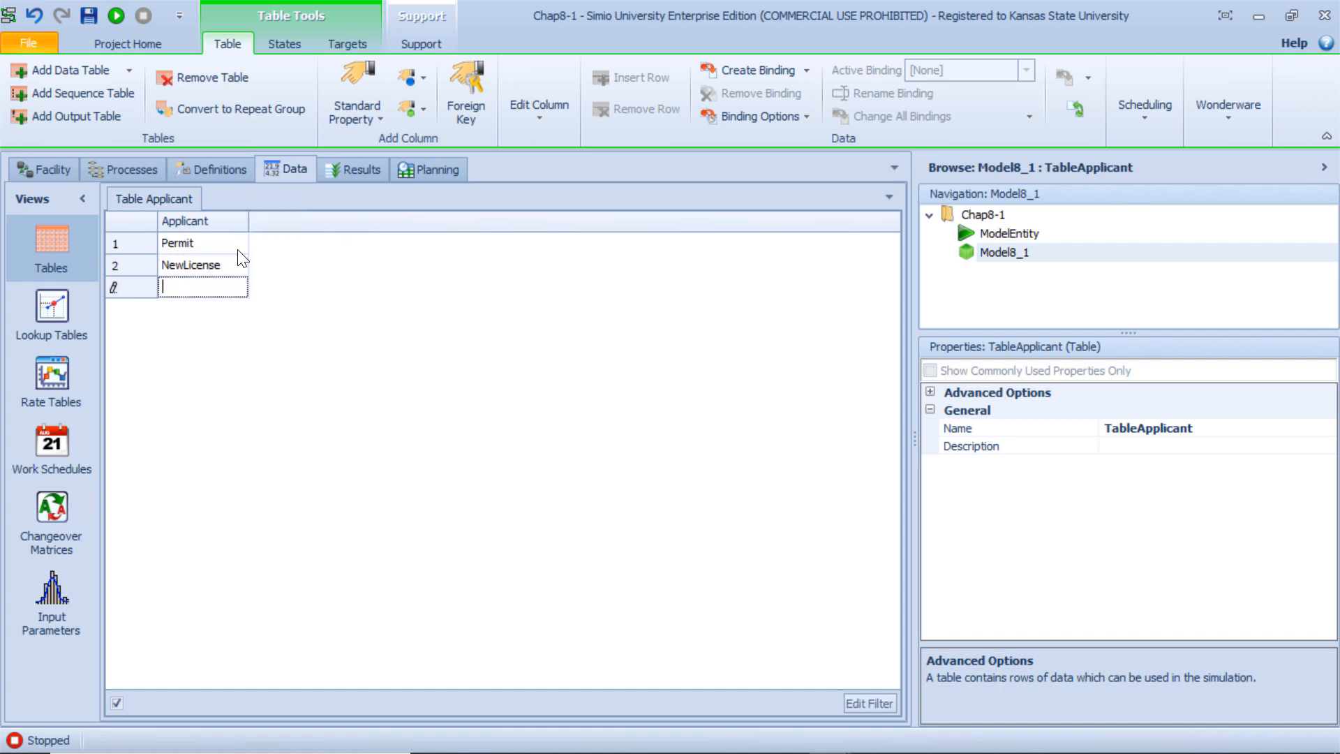
pyautogui.write('Renewal')
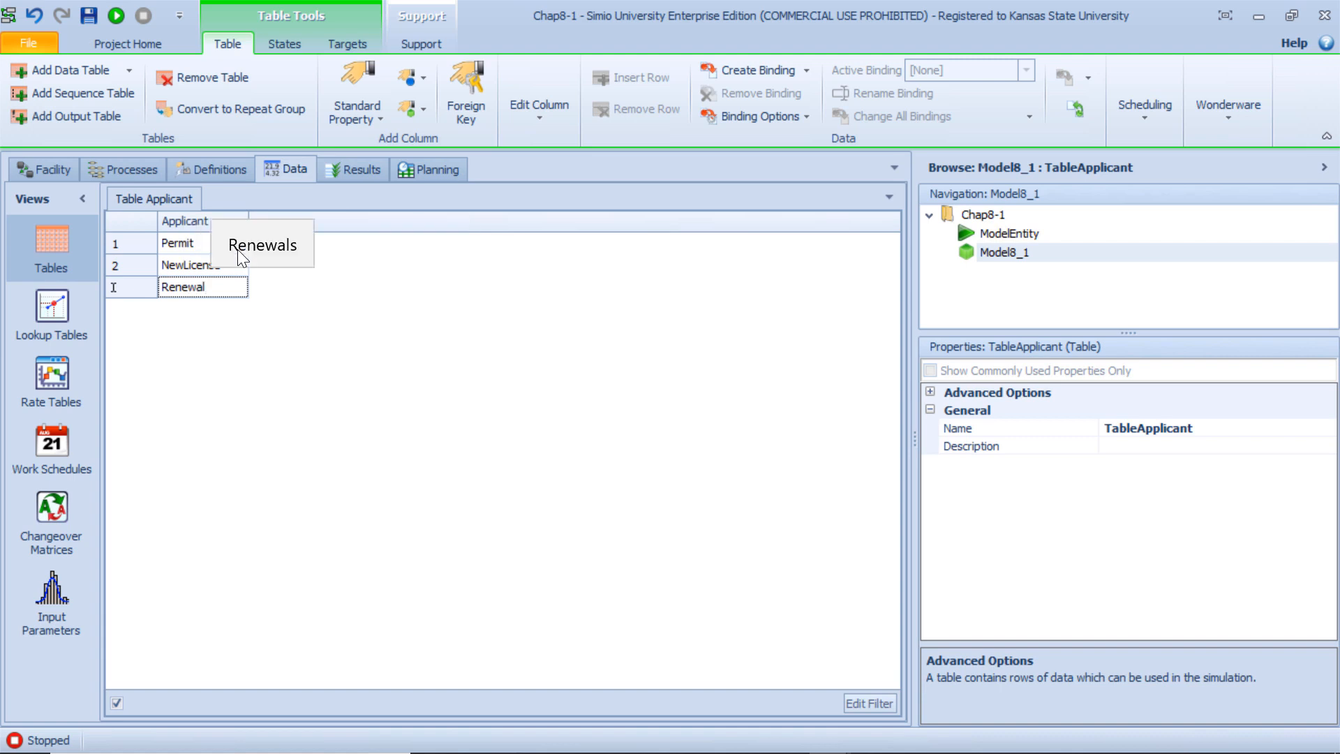
pyautogui.press('Return')
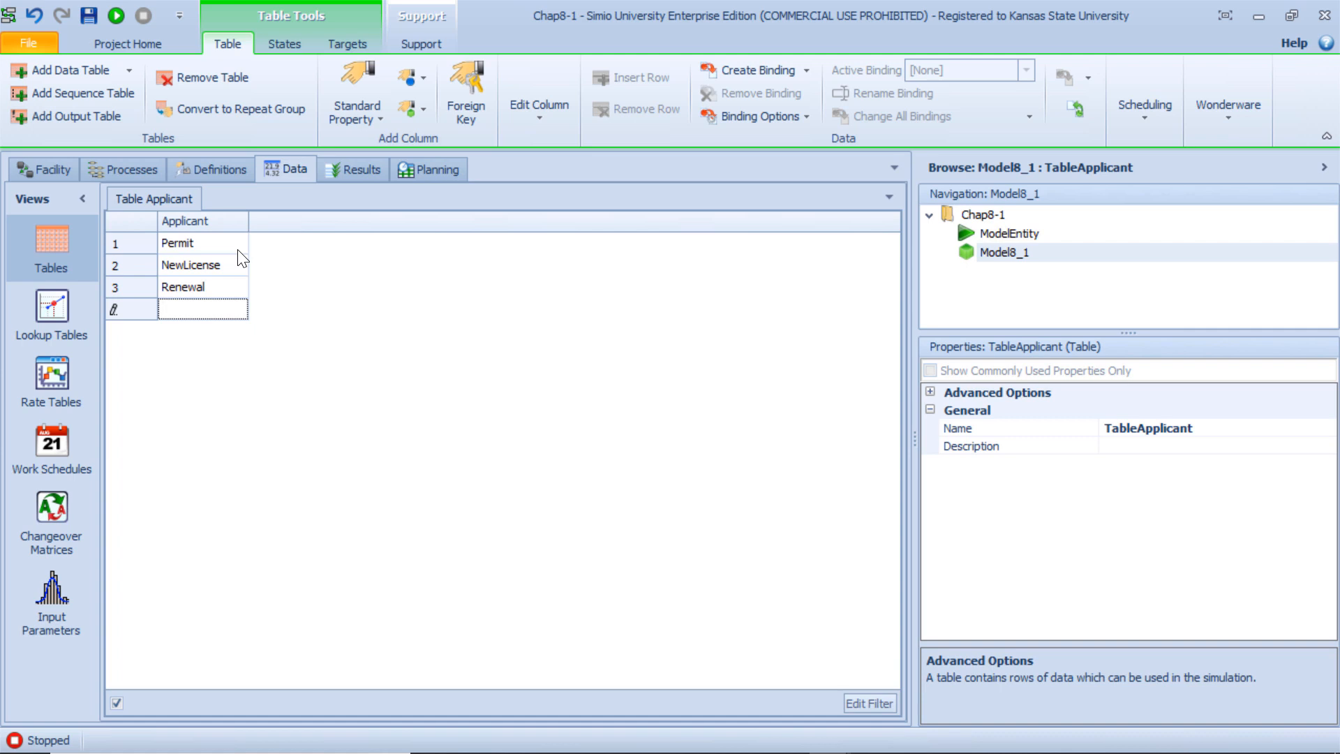
# Step: Add an Integer property column to TableApplicant and name it Type
pyautogui.click(275, 224)
pyautogui.click(354, 84)
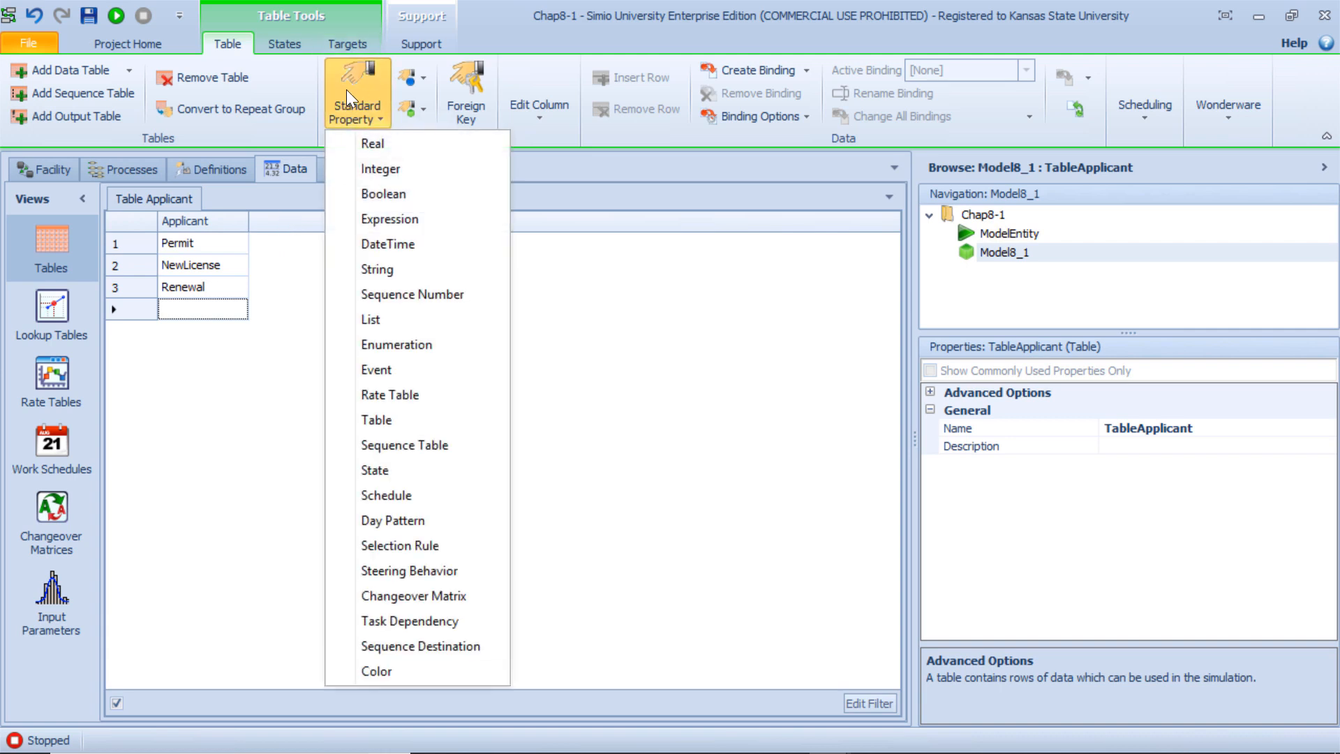
pyautogui.click(386, 168)
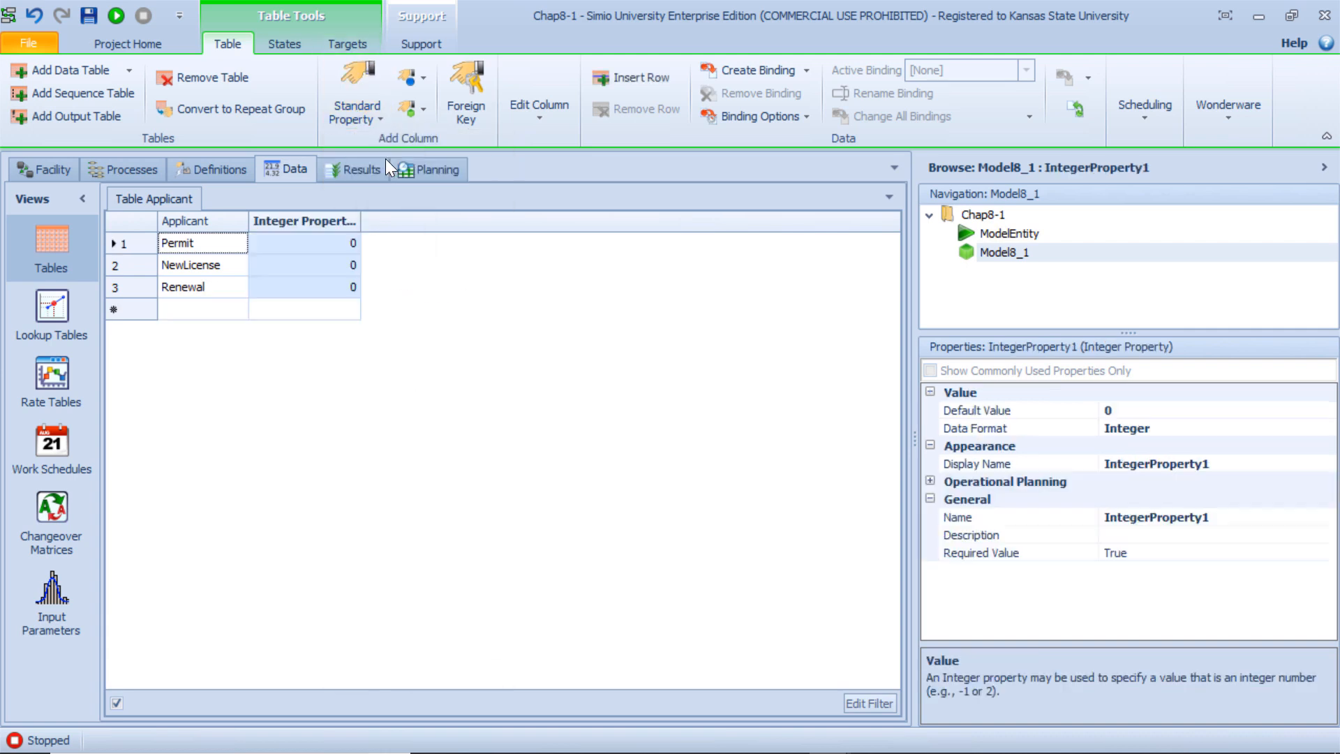
pyautogui.click(1223, 520)
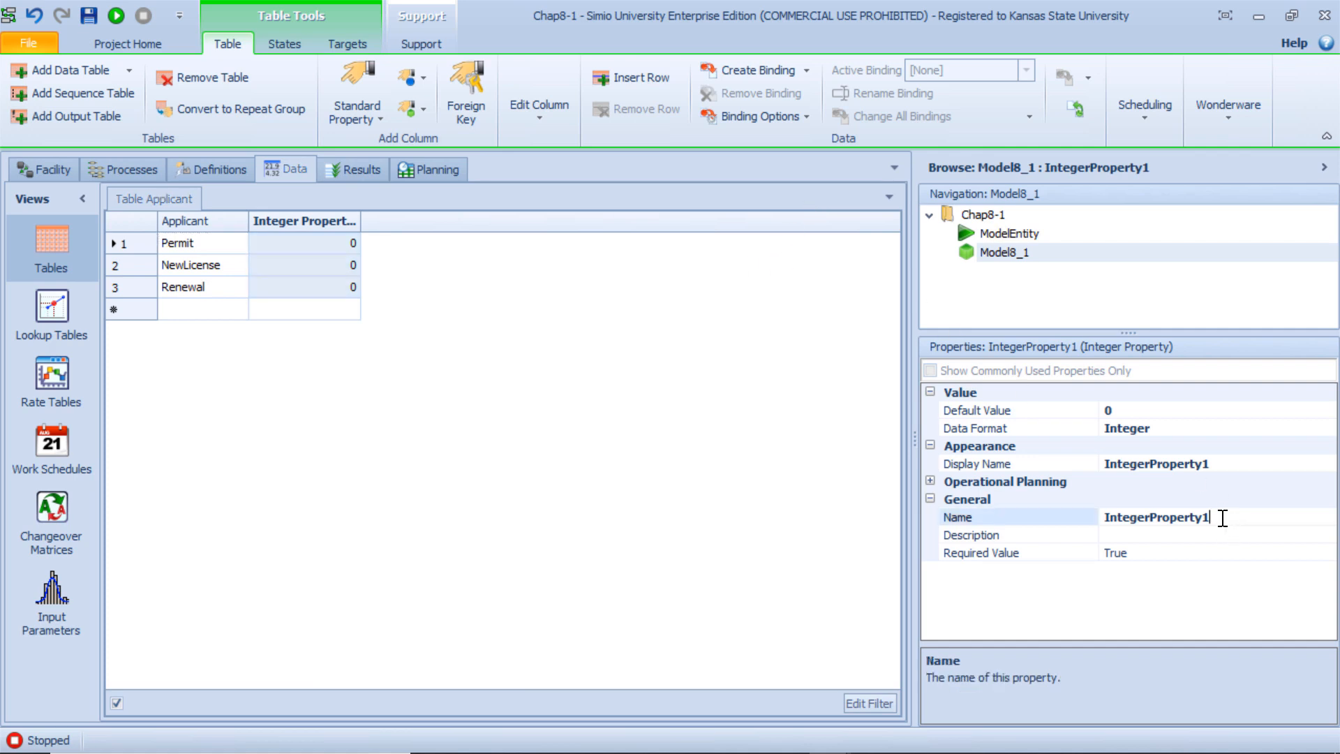
pyautogui.press('BackSpace')
pyautogui.press('BackSpace')
pyautogui.press('BackSpace')
pyautogui.press('BackSpace')
pyautogui.press('BackSpace')
pyautogui.press('BackSpace')
pyautogui.press('BackSpace')
pyautogui.press('BackSpace')
pyautogui.press('BackSpace')
pyautogui.press('BackSpace')
pyautogui.press('BackSpace')
pyautogui.press('BackSpace')
pyautogui.press('BackSpace')
pyautogui.press('BackSpace')
pyautogui.press('BackSpace')
pyautogui.press('BackSpace')
pyautogui.write('Type')
pyautogui.press('Return')
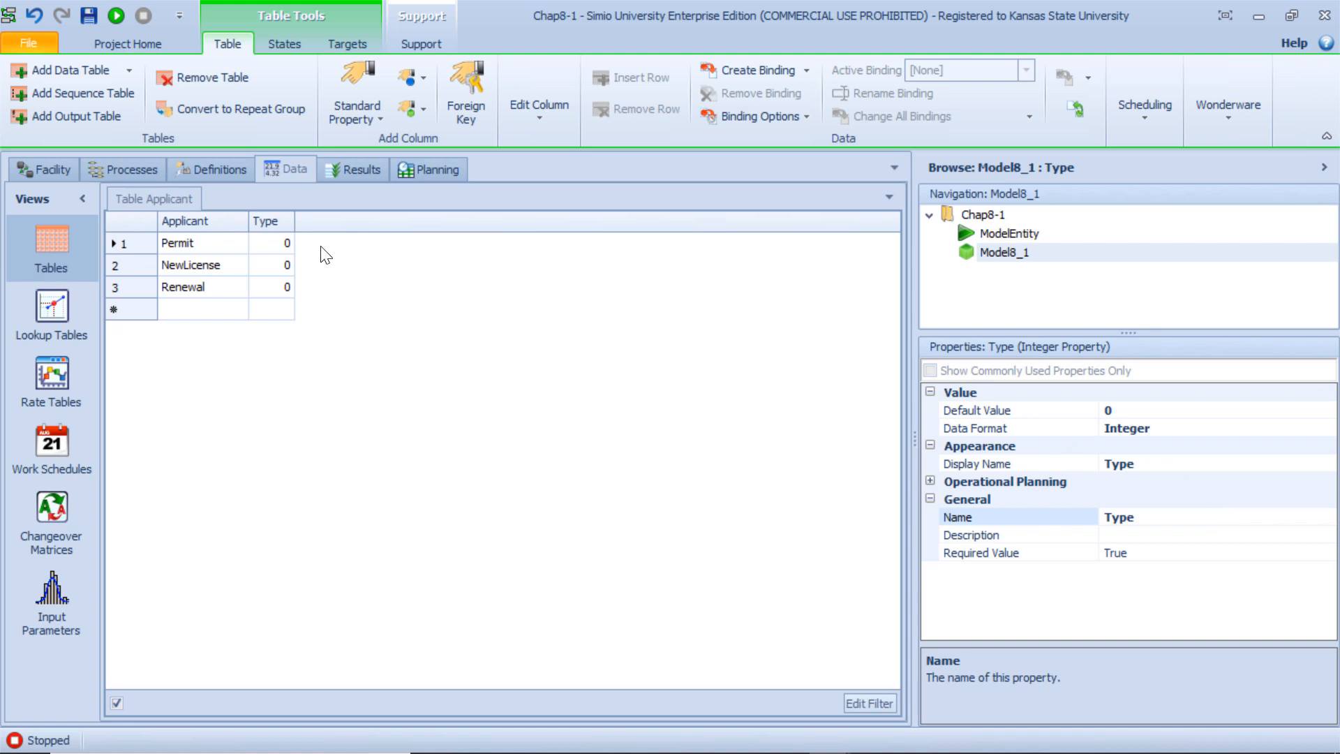
# Step: Set the Type value to 1 for NewLicense and 2 for Renewal
pyautogui.click(282, 265)
pyautogui.click(286, 266)
pyautogui.write('1')
pyautogui.press('Return')
pyautogui.write('2')
pyautogui.press('Return')
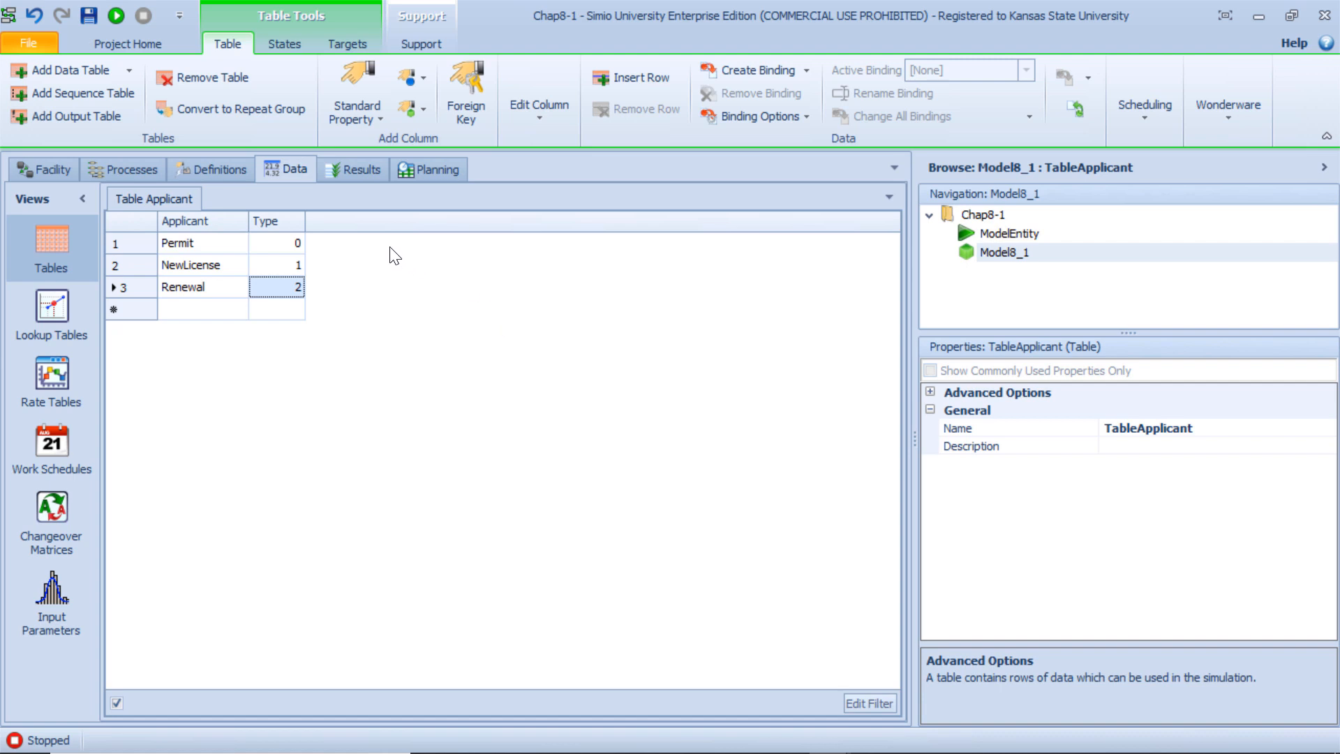
# Step: Check the applicant table in the PowerPoint slide show, and return to Simio and add a Real property column named Mix
pyautogui.moveTo(823, 739)
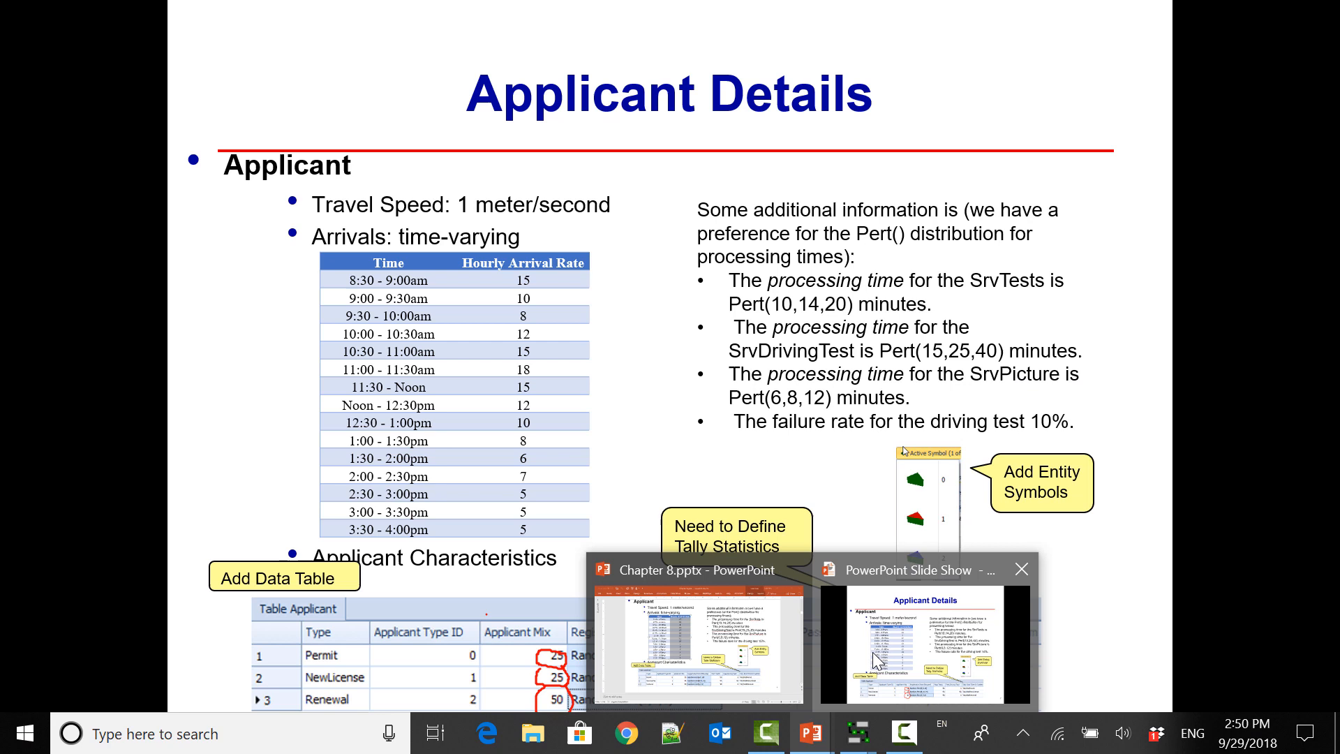
pyautogui.click(932, 638)
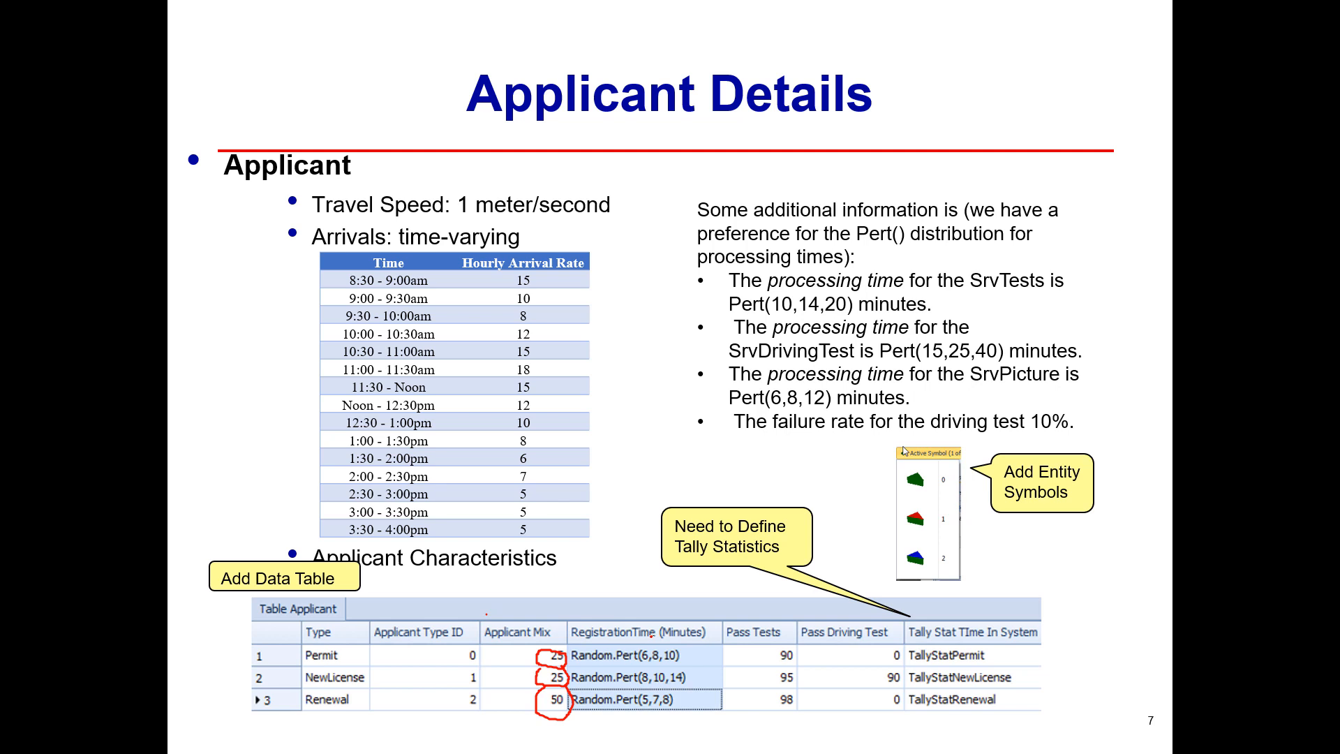
pyautogui.hotkey('alt', 'Tab')
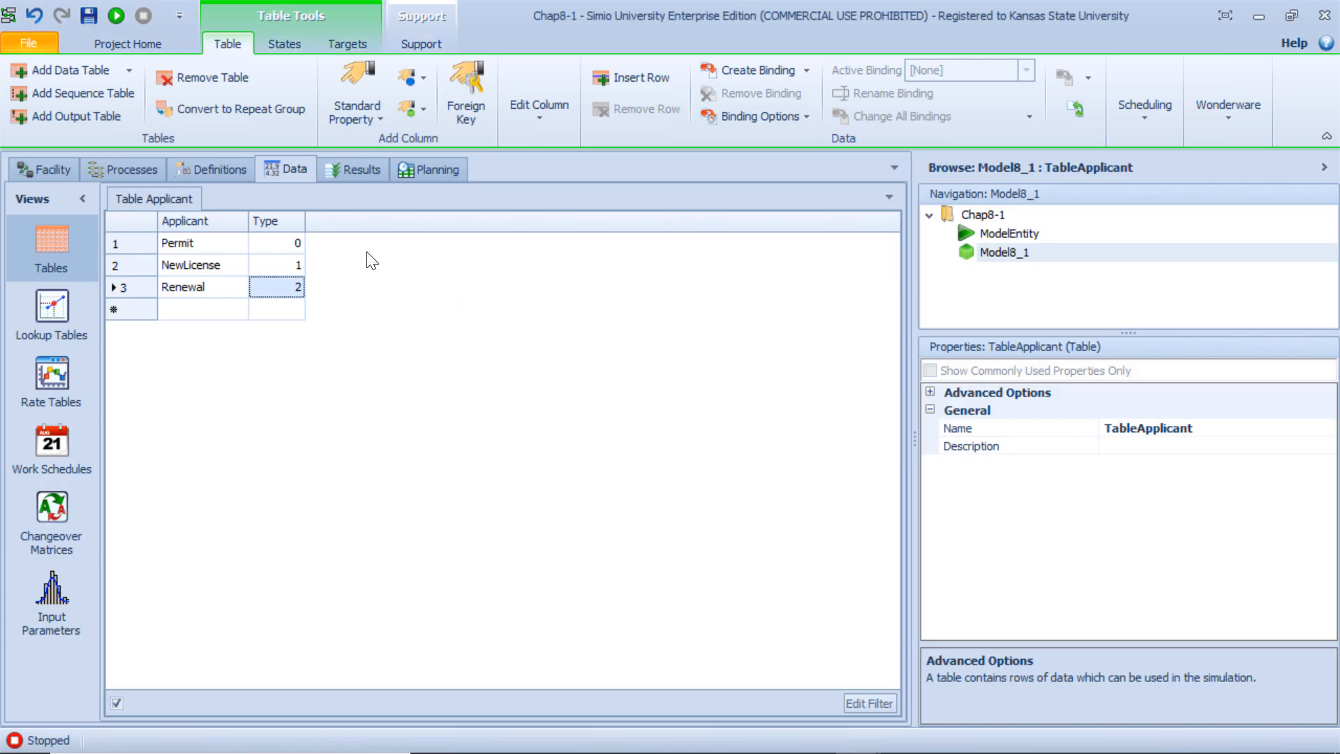
pyautogui.click(350, 115)
pyautogui.click(370, 143)
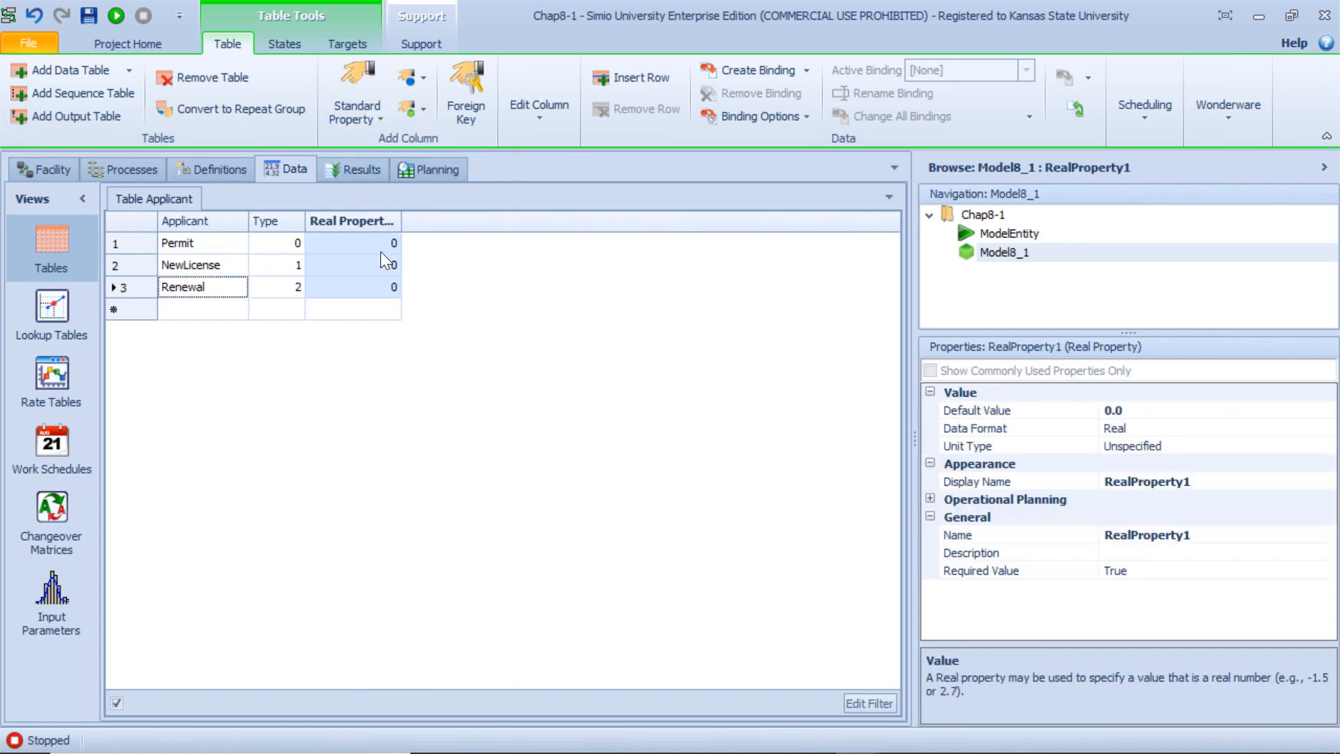
pyautogui.click(1214, 533)
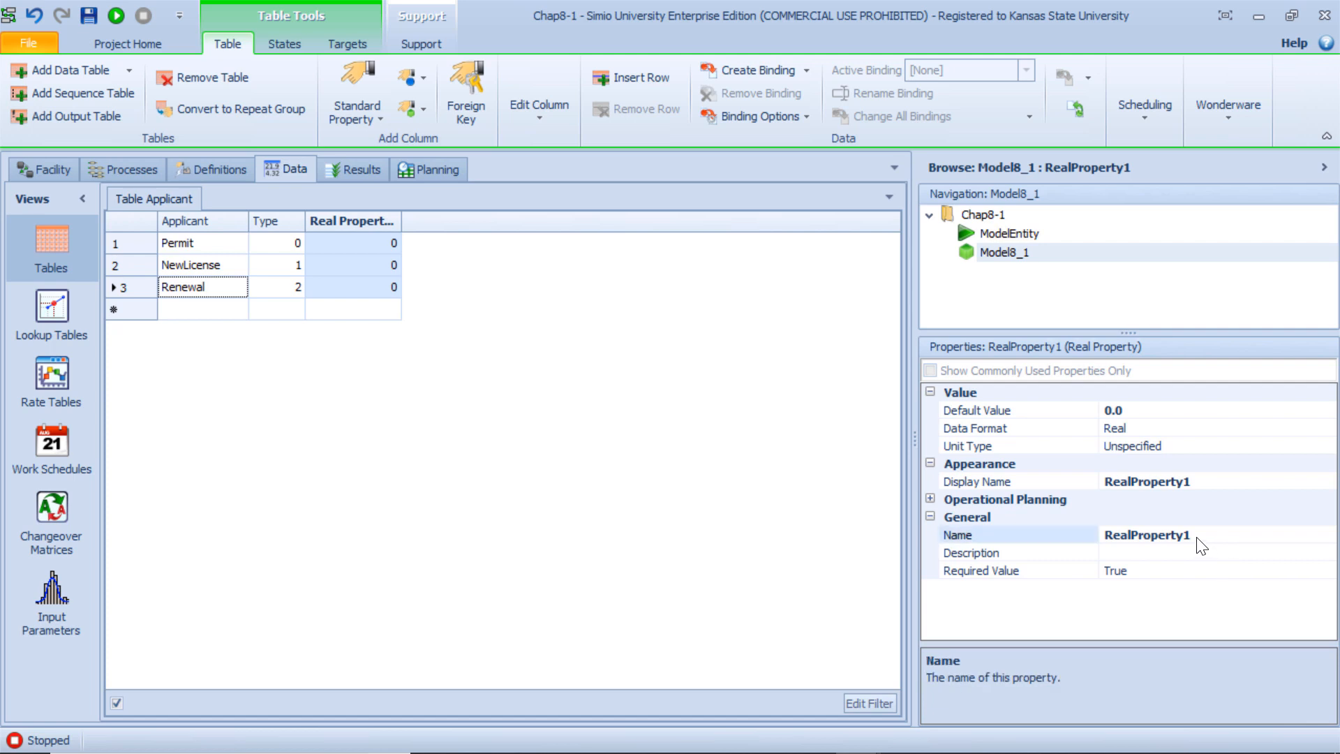
pyautogui.moveTo(1214, 534); pyautogui.dragTo(1095, 529)
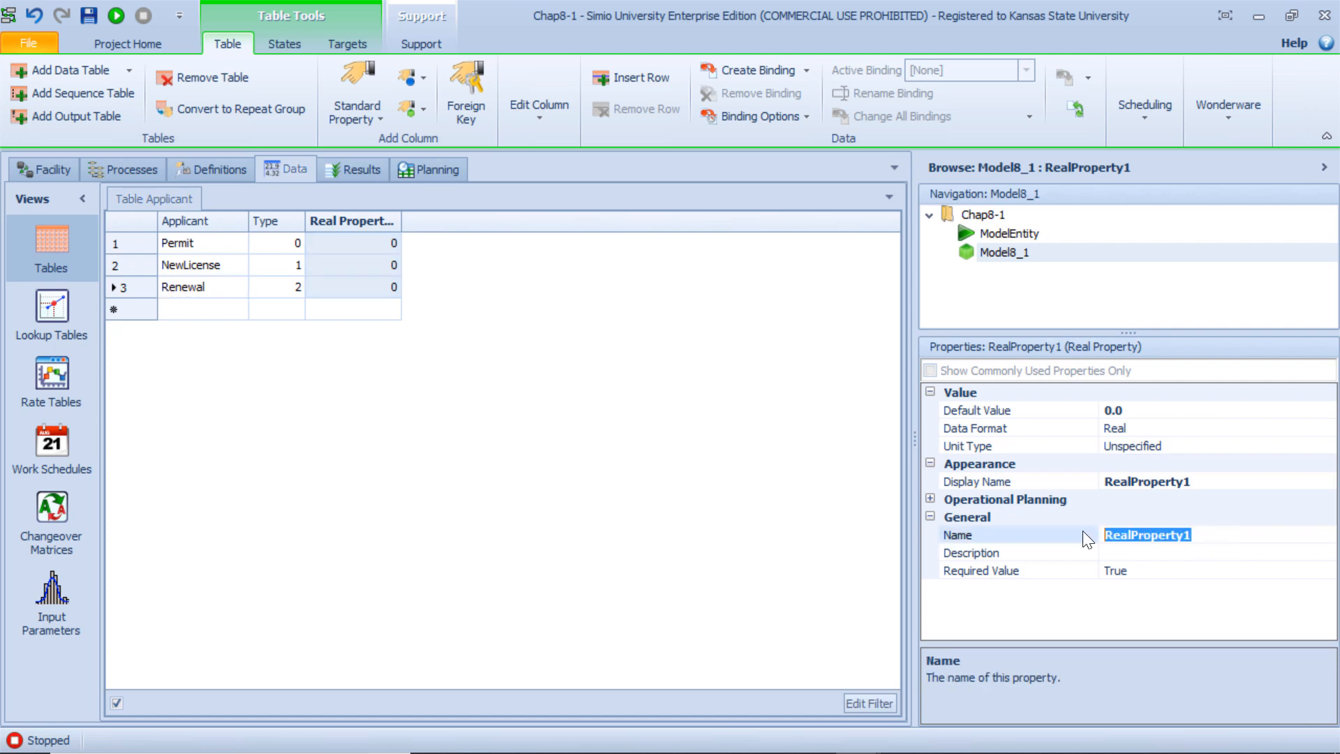
pyautogui.write('Mix')
pyautogui.press('Return')
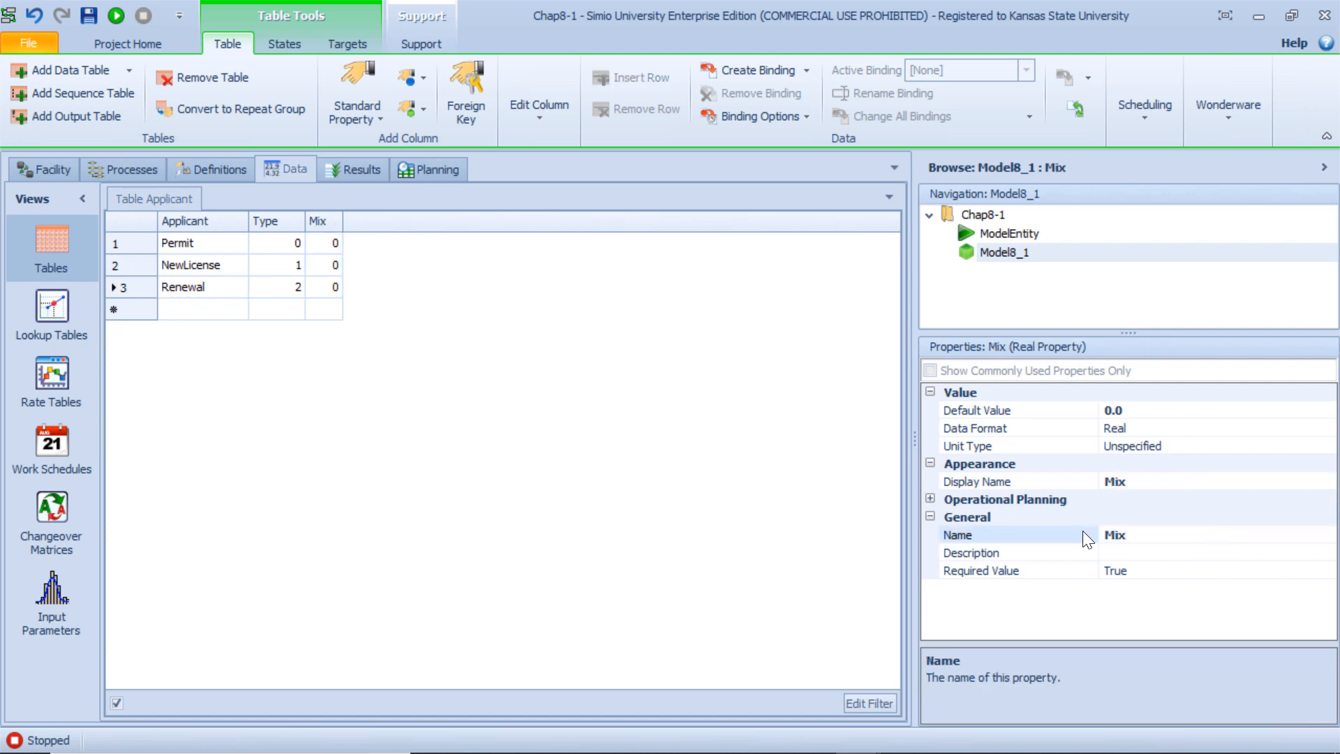
# Step: Enter the Mix values 25 for Permit, 25 for NewLicense and 50 for Renewal
pyautogui.click(340, 248)
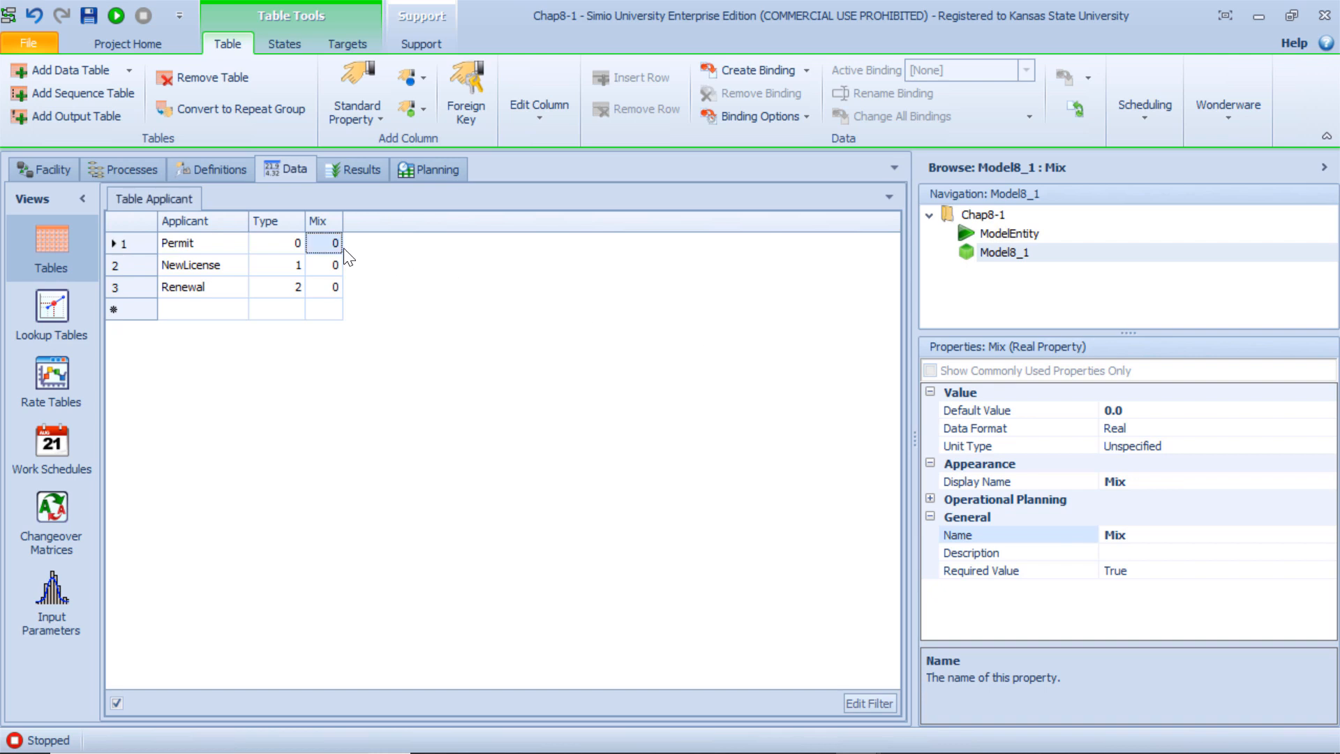
pyautogui.write('25')
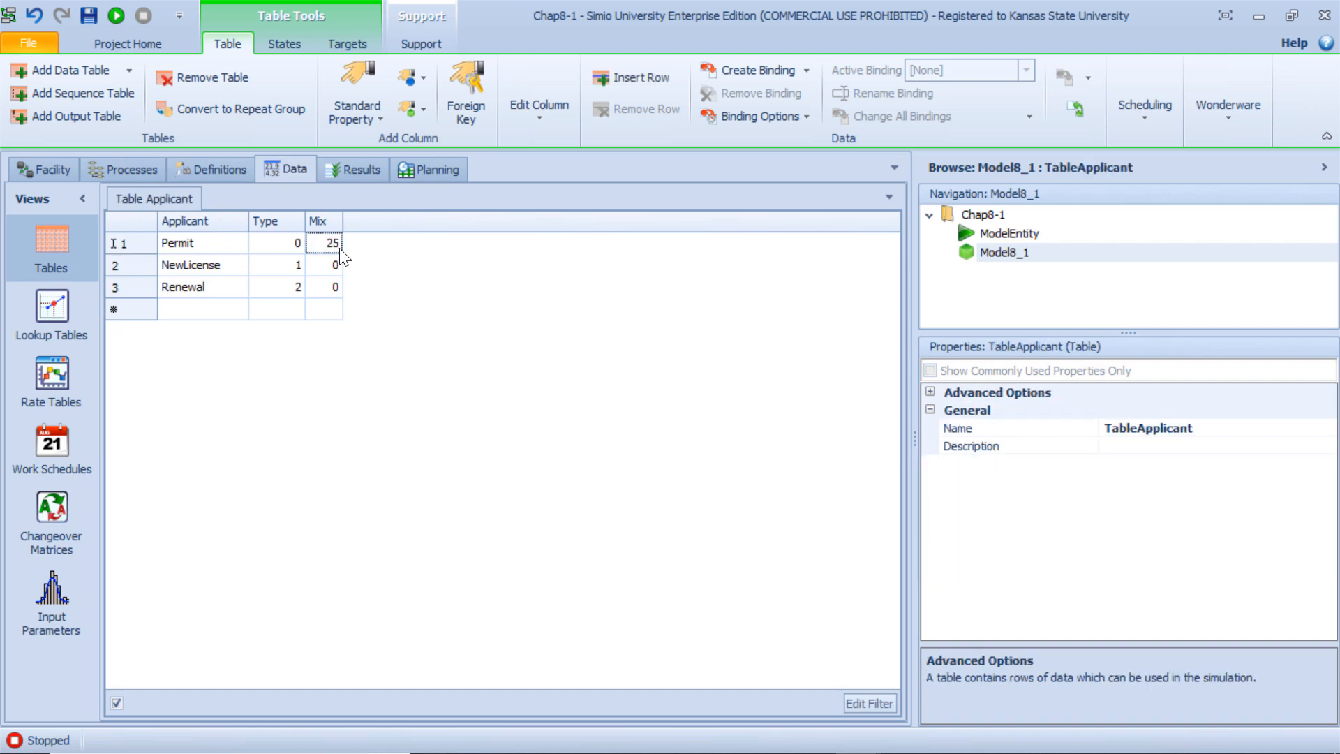
pyautogui.press('Return')
pyautogui.write('25')
pyautogui.press('Return')
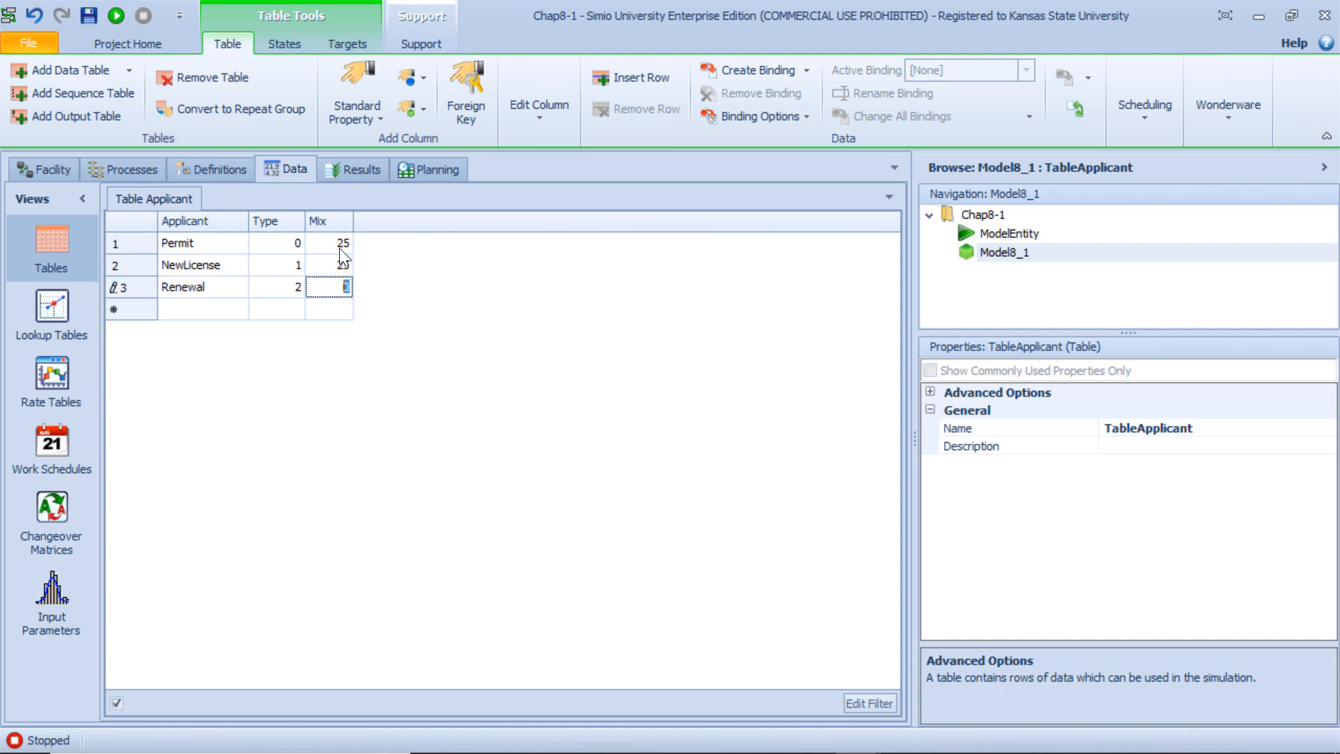
pyautogui.write('50')
# Step: Add an Expression property column to TableApplicant and name it RegTime
pyautogui.rightClick(404, 220)
pyautogui.click(385, 227)
pyautogui.click(335, 115)
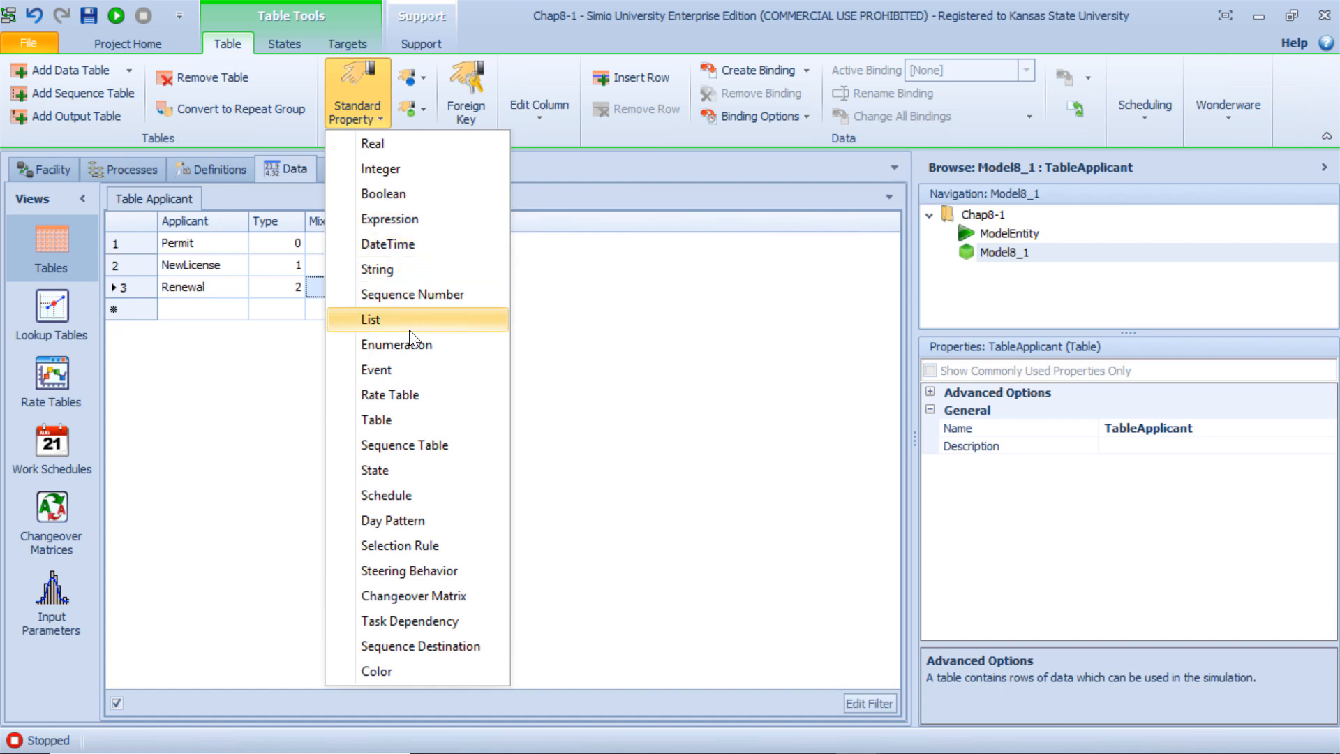
pyautogui.click(406, 225)
pyautogui.click(1251, 540)
pyautogui.moveTo(1251, 539); pyautogui.dragTo(1082, 539)
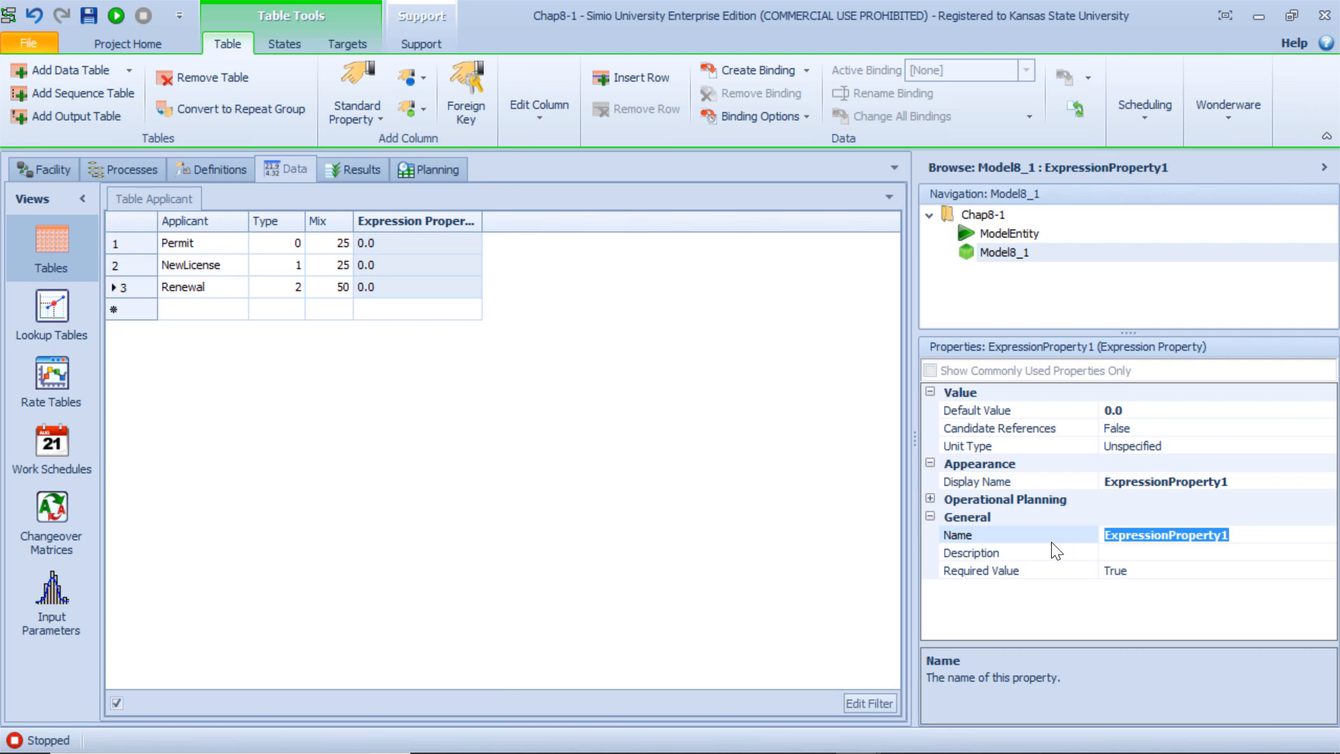
pyautogui.write('Reg')
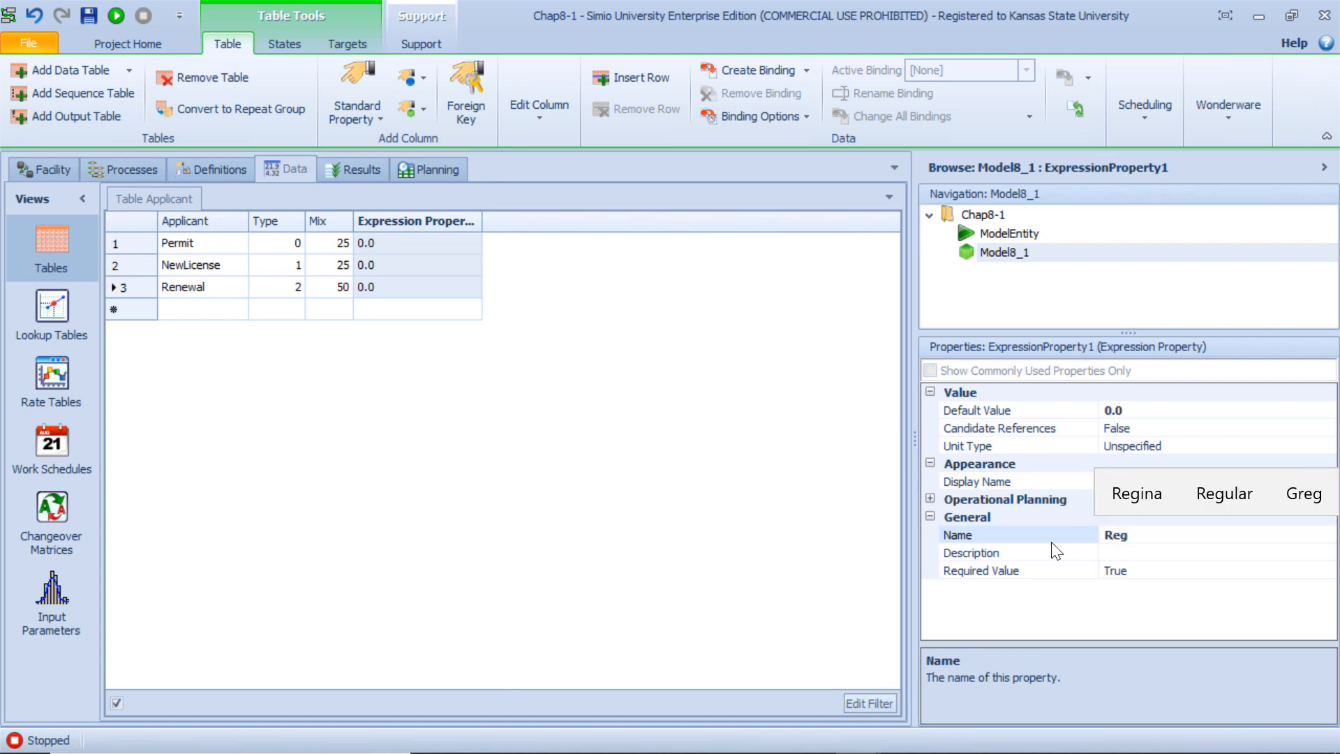
pyautogui.write('Time')
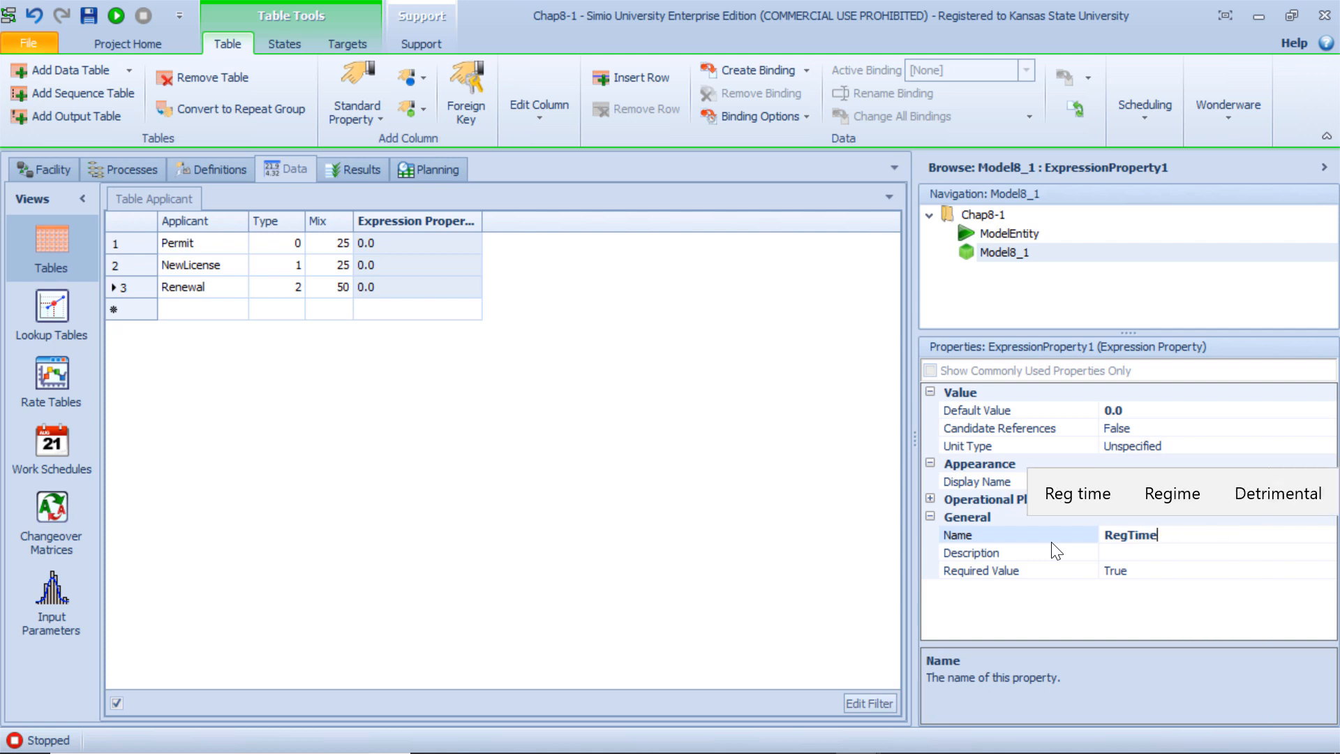
pyautogui.press('Return')
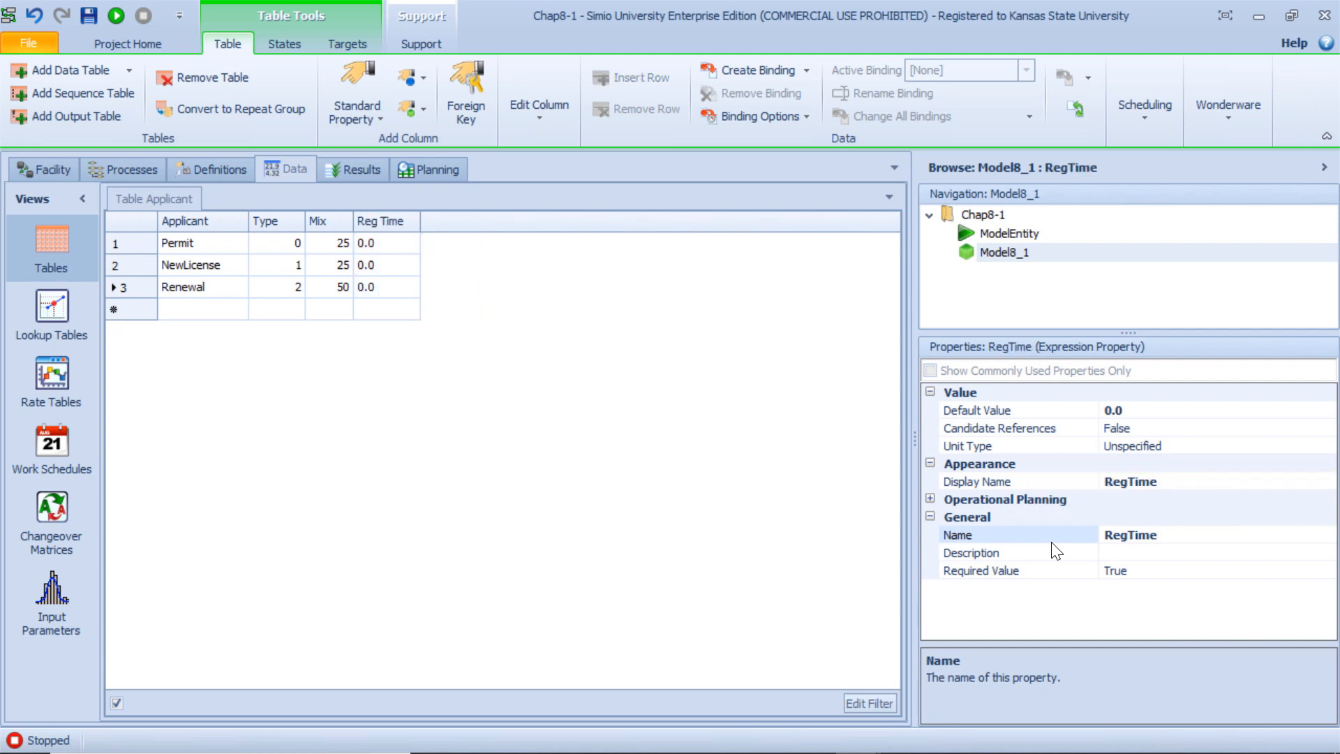
# Step: Set the unit type of the RegTime column to Time
pyautogui.click(1154, 447)
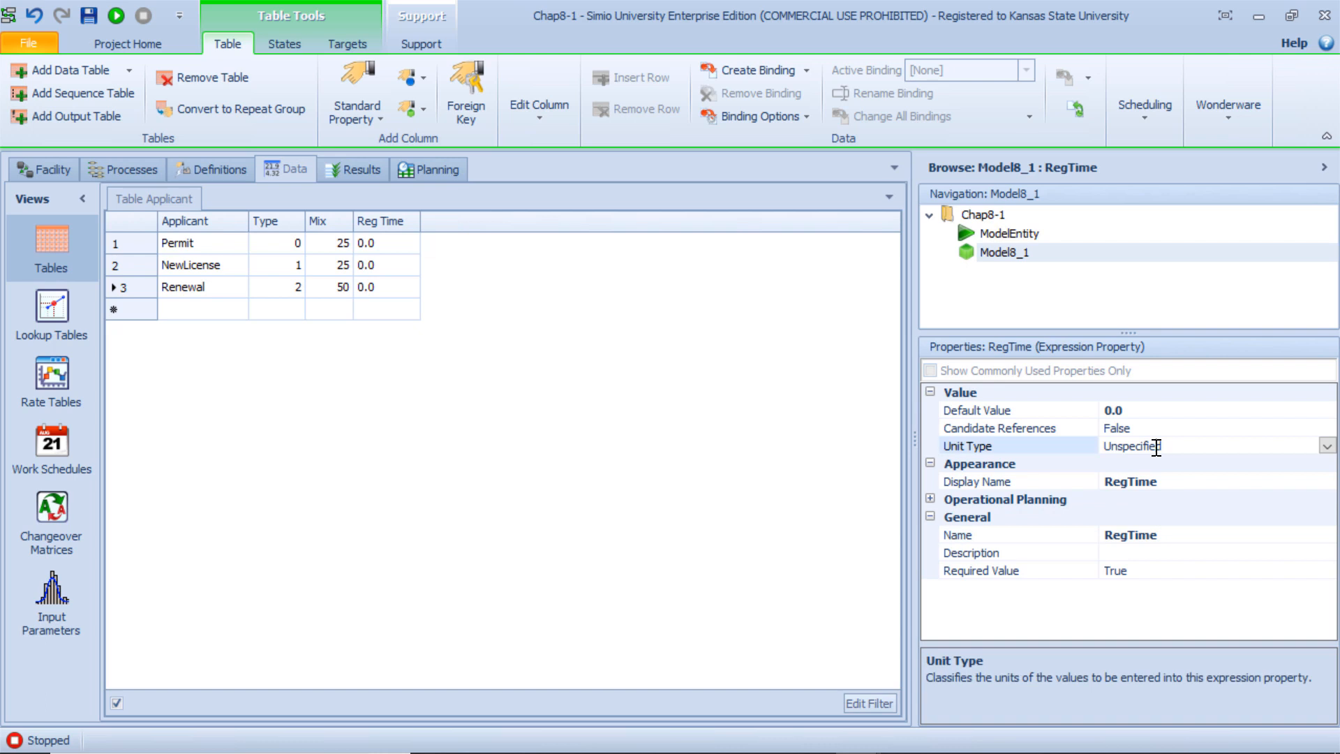
pyautogui.click(1325, 447)
pyautogui.click(1128, 481)
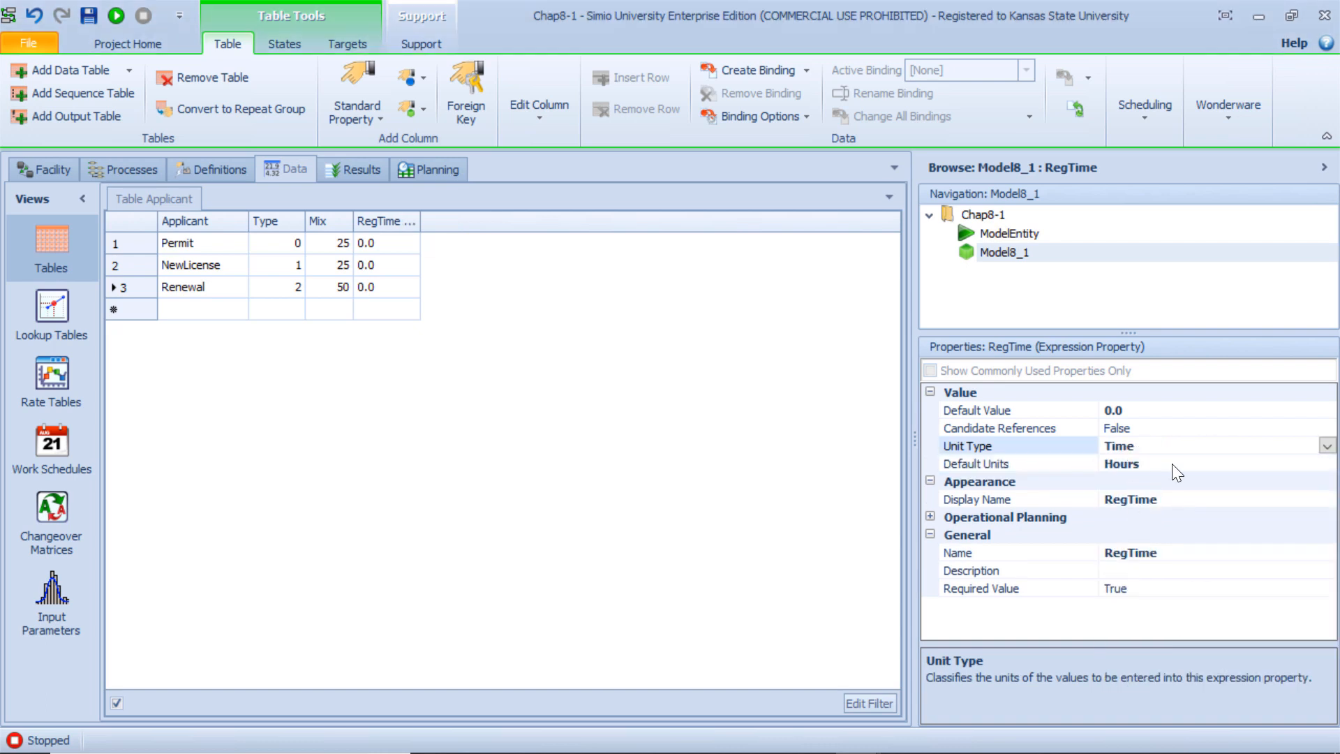
# Step: Set the default units of the RegTime column to Minutes
pyautogui.click(1171, 463)
pyautogui.click(1326, 464)
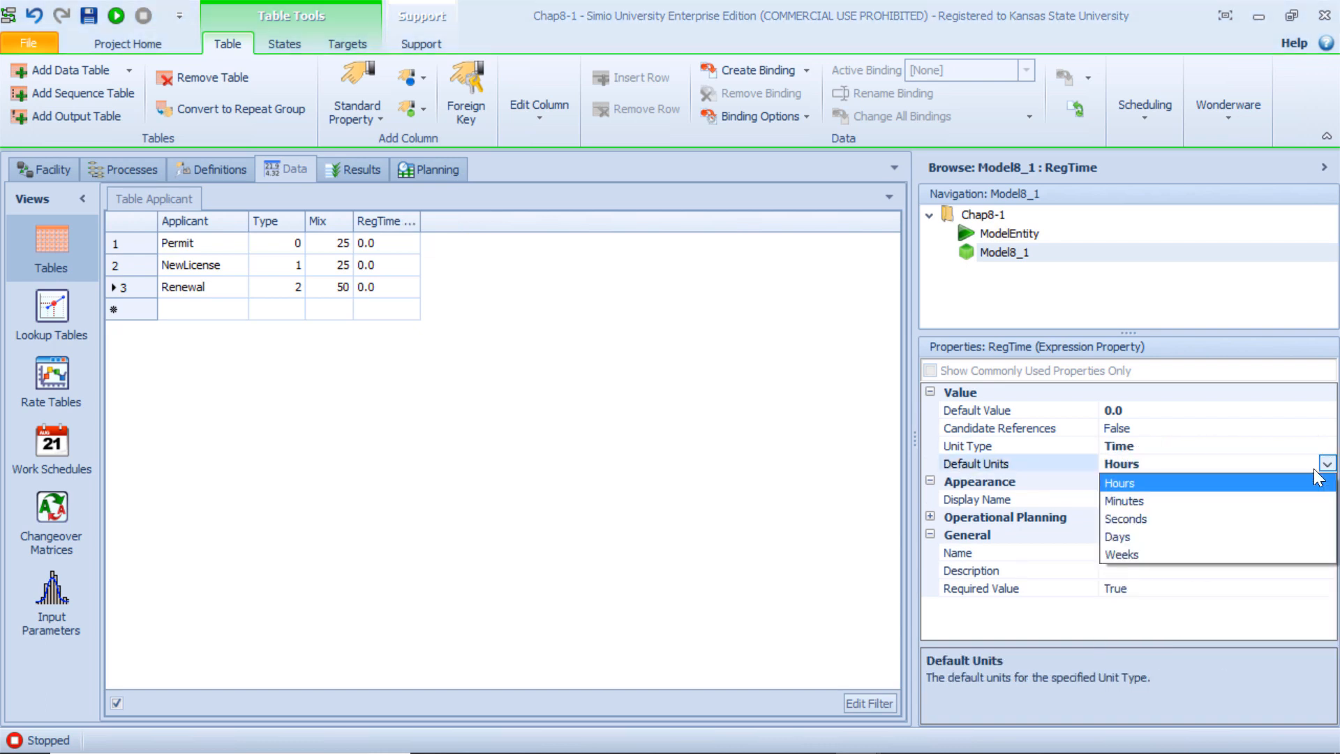
pyautogui.click(1139, 500)
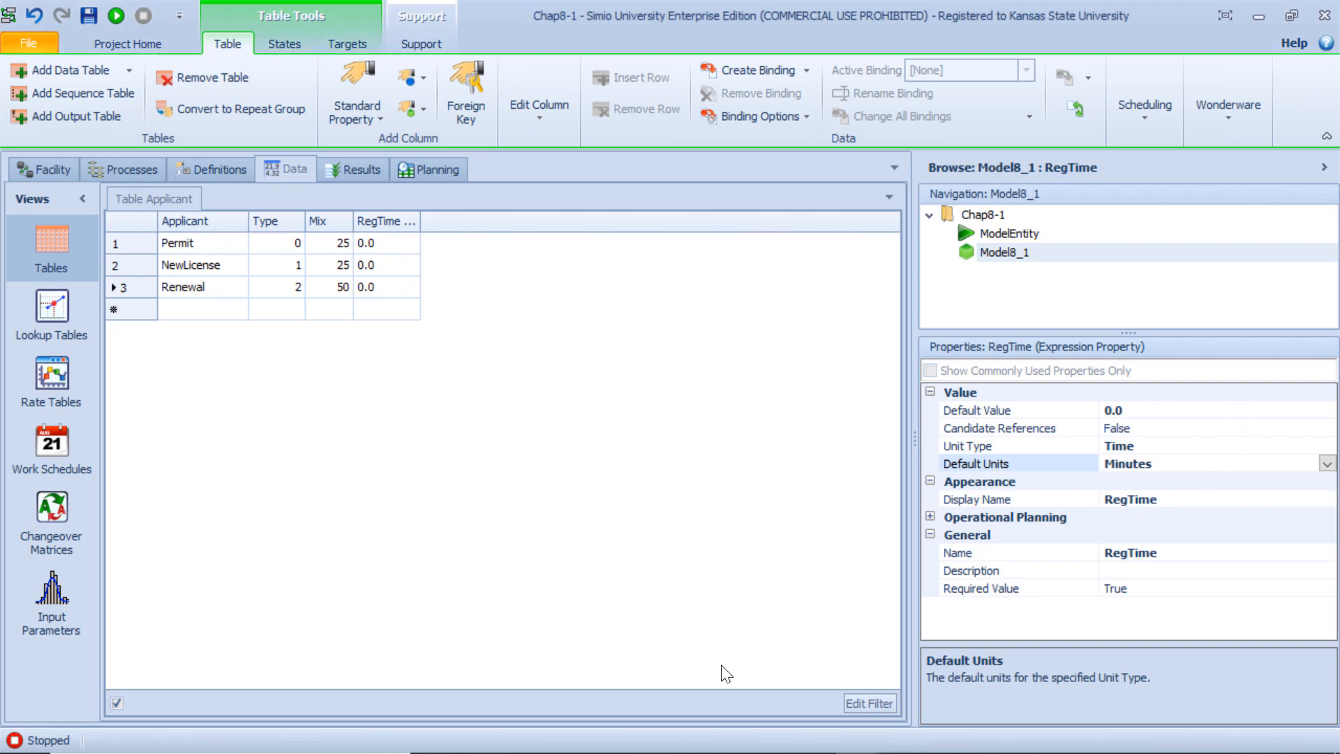
# Step: Check the registration times in the PowerPoint slide show, and return to Simio to set Permit's RegTime to Random.Pert(6,8,10)
pyautogui.click(808, 736)
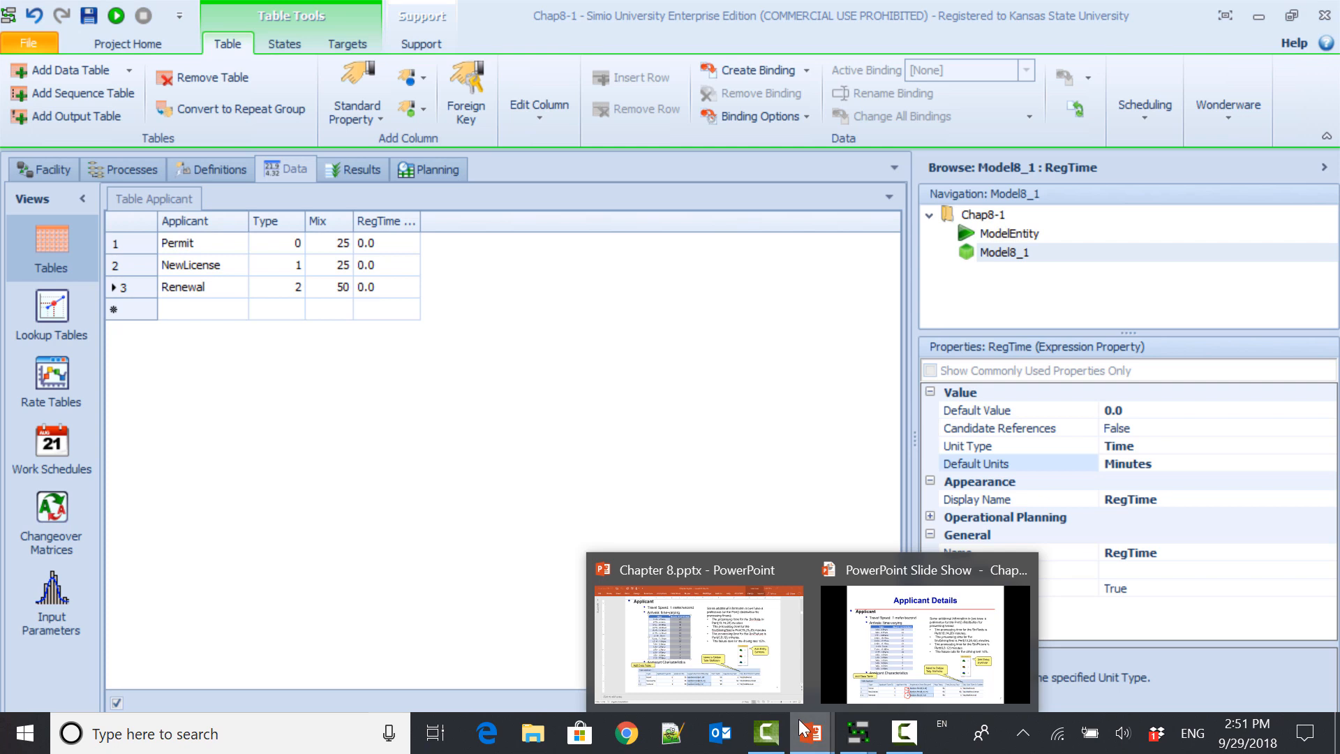
pyautogui.click(869, 651)
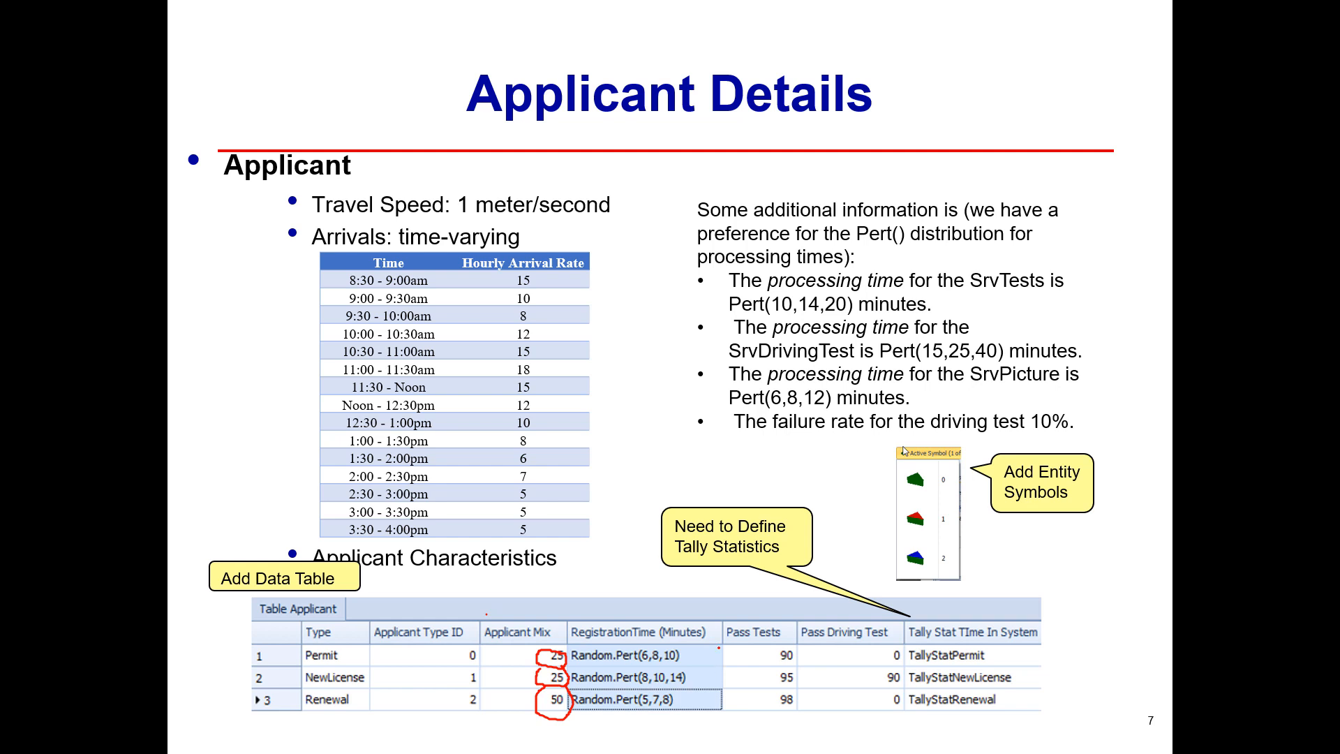
pyautogui.hotkey('alt', 'Tab')
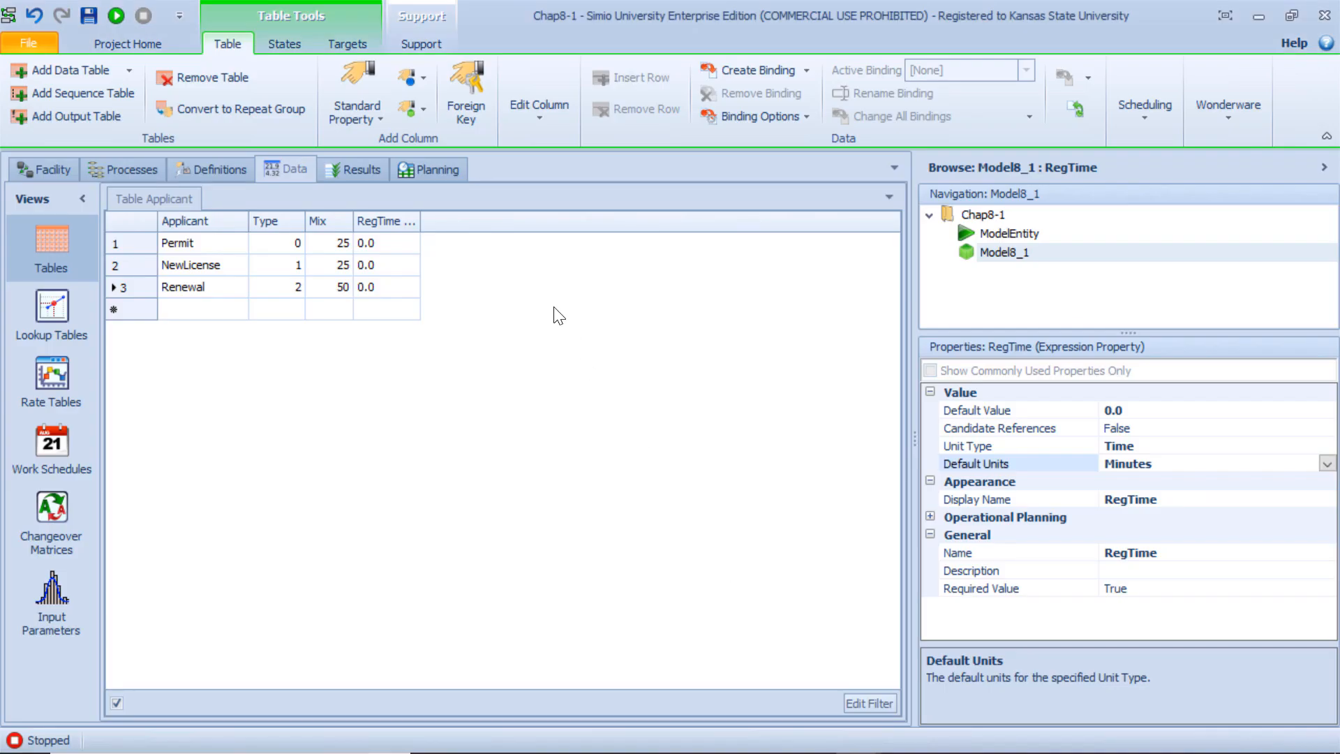
pyautogui.click(380, 244)
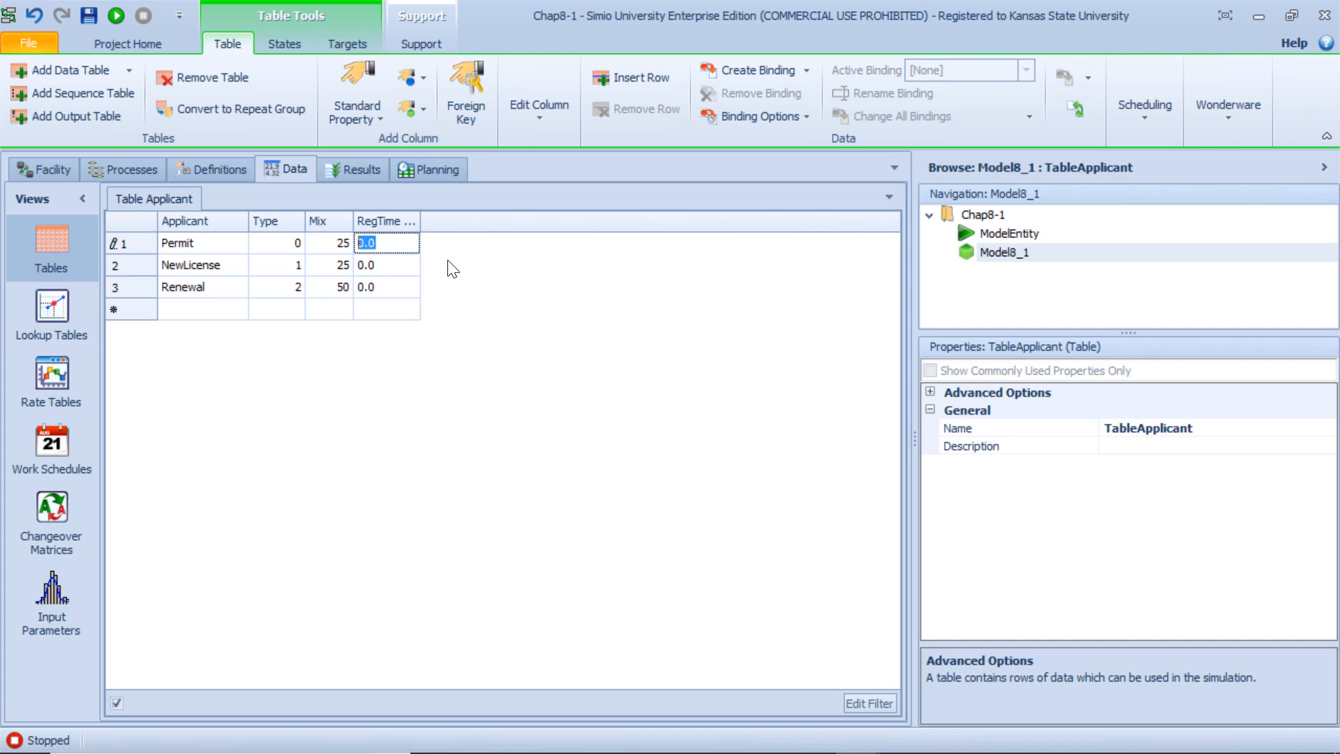
pyautogui.write('Ra')
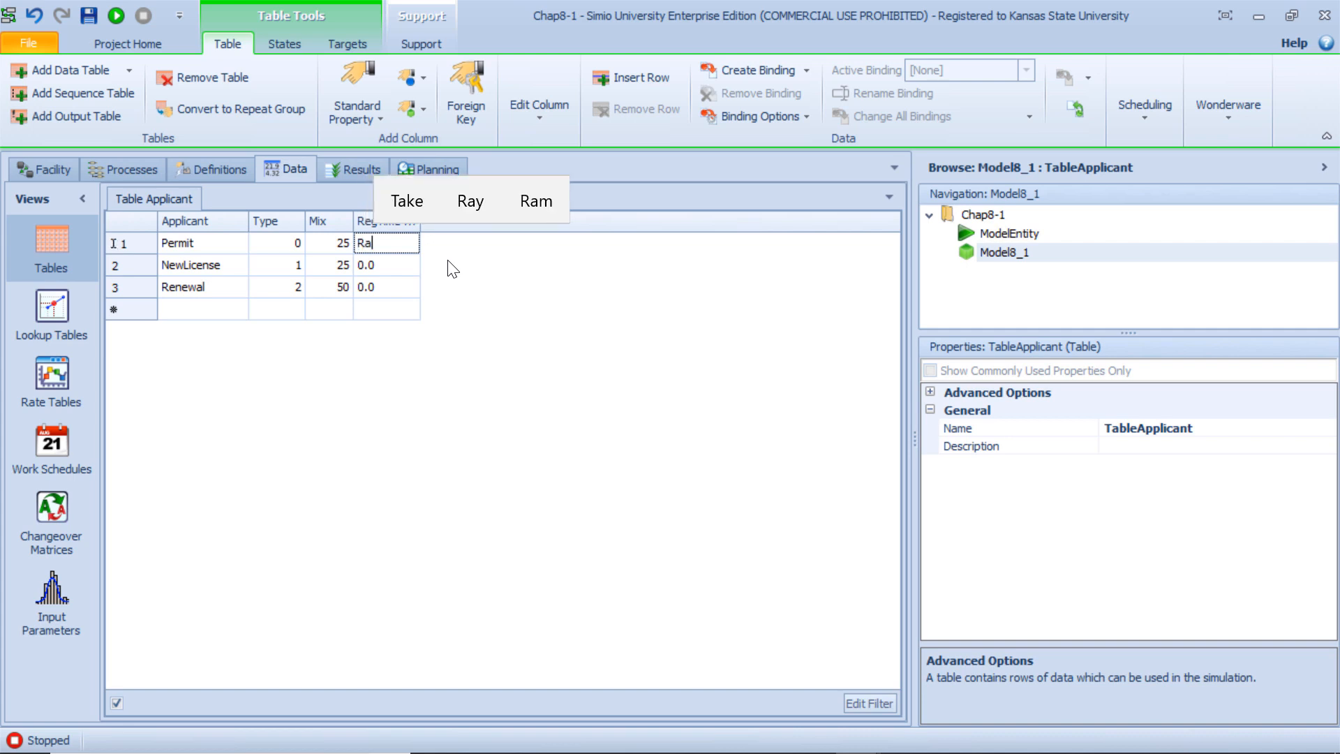
pyautogui.write('ndom')
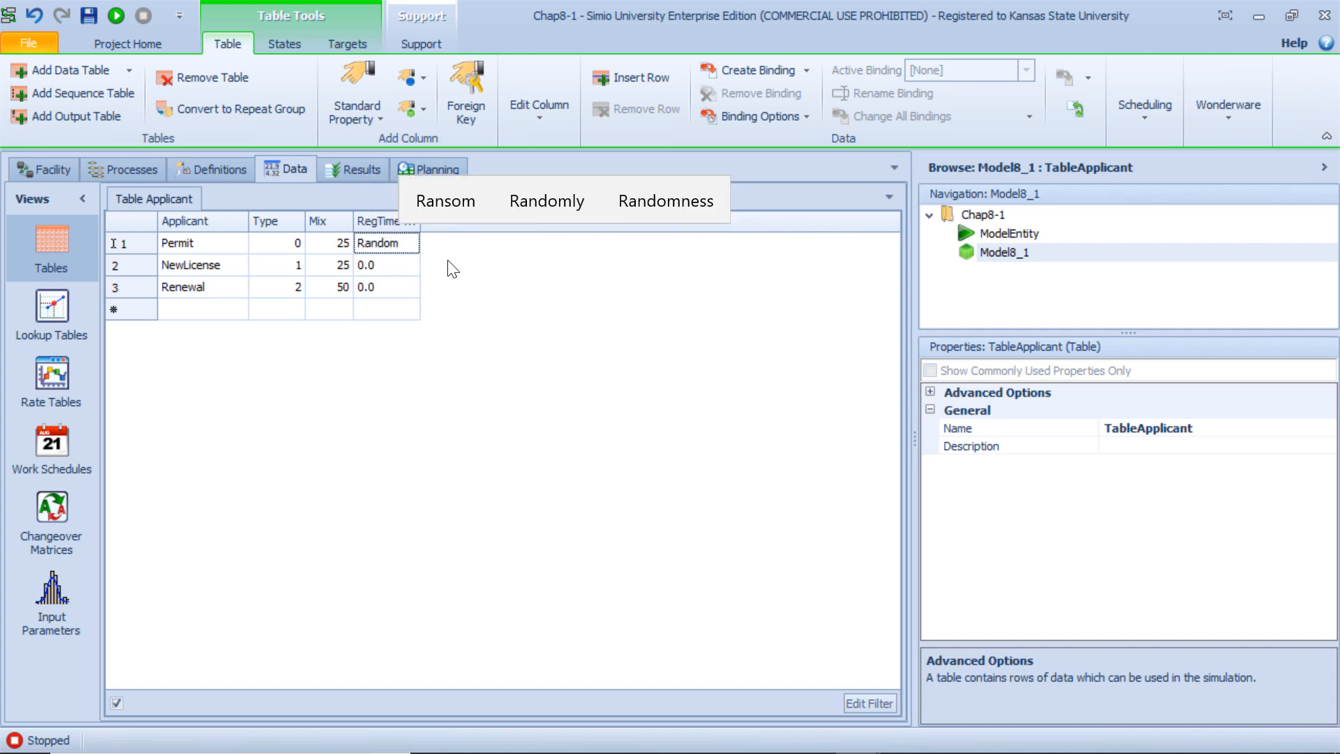
pyautogui.write('.Pert(6,8,1')
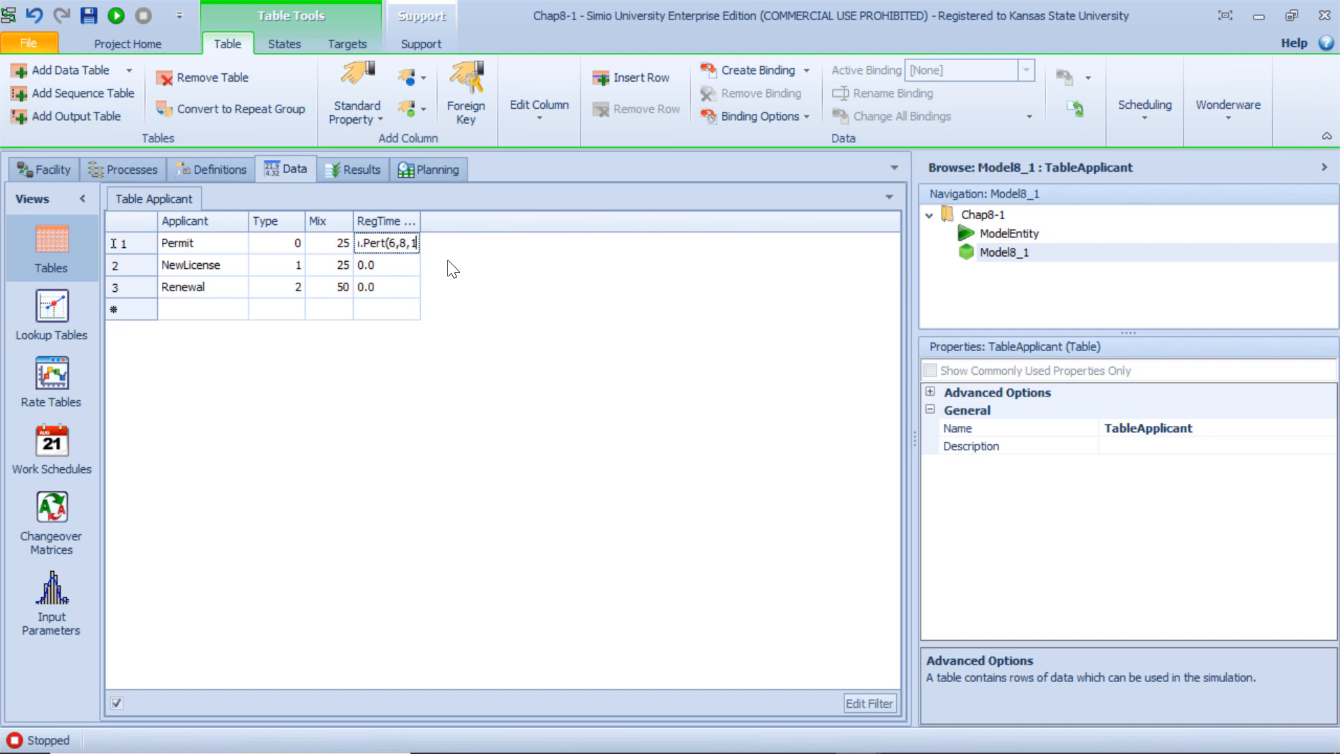
pyautogui.write('0)')
pyautogui.press('Return')
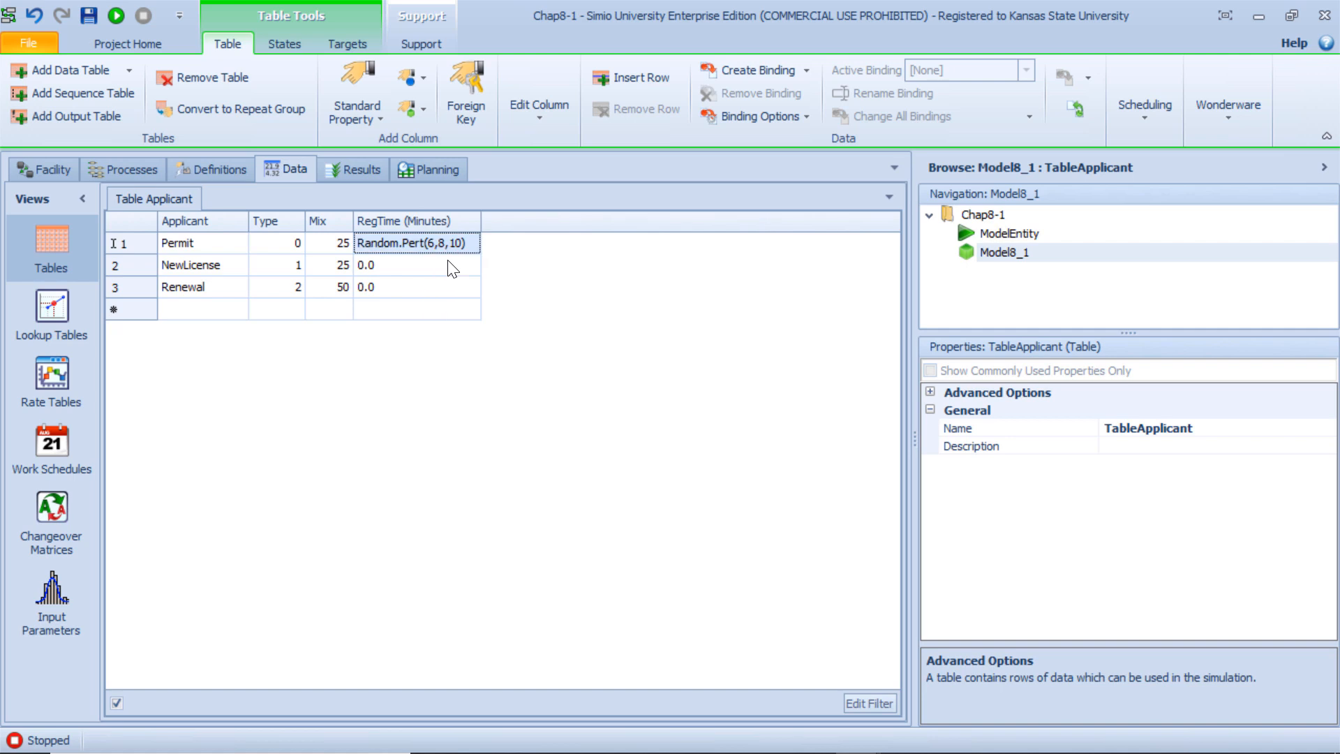
# Step: Copy Permit's RegTime expression into the NewLicense and Renewal rows
pyautogui.click(450, 243)
pyautogui.hotkey('ctrl', 'c')
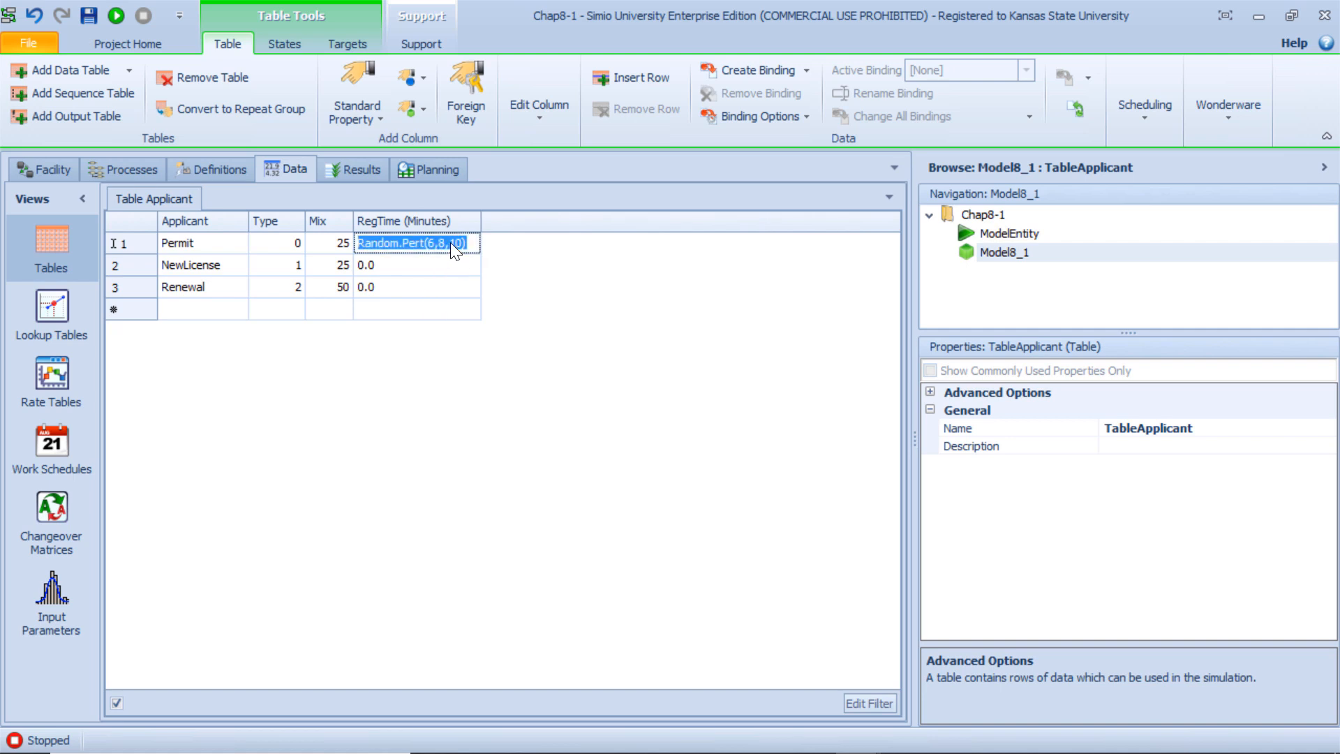
pyautogui.click(434, 266)
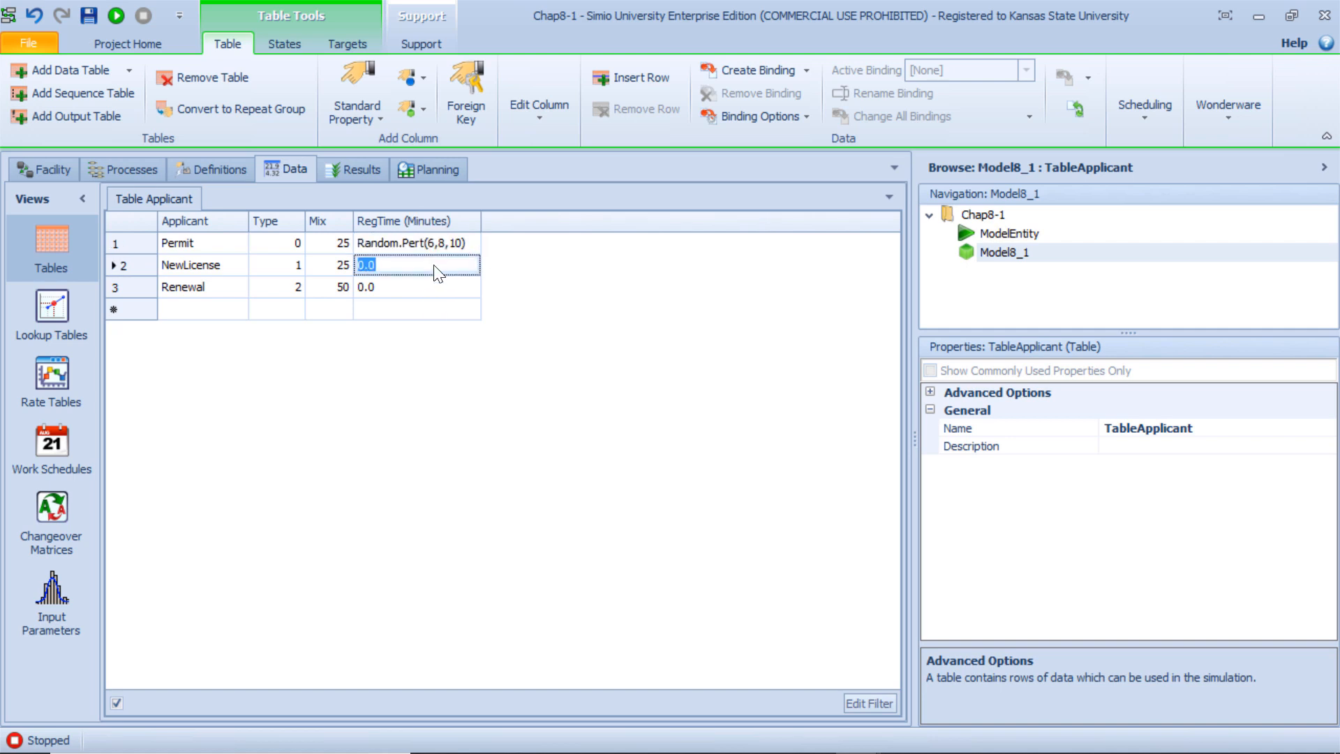
pyautogui.hotkey('ctrl', 'v')
pyautogui.click(421, 288)
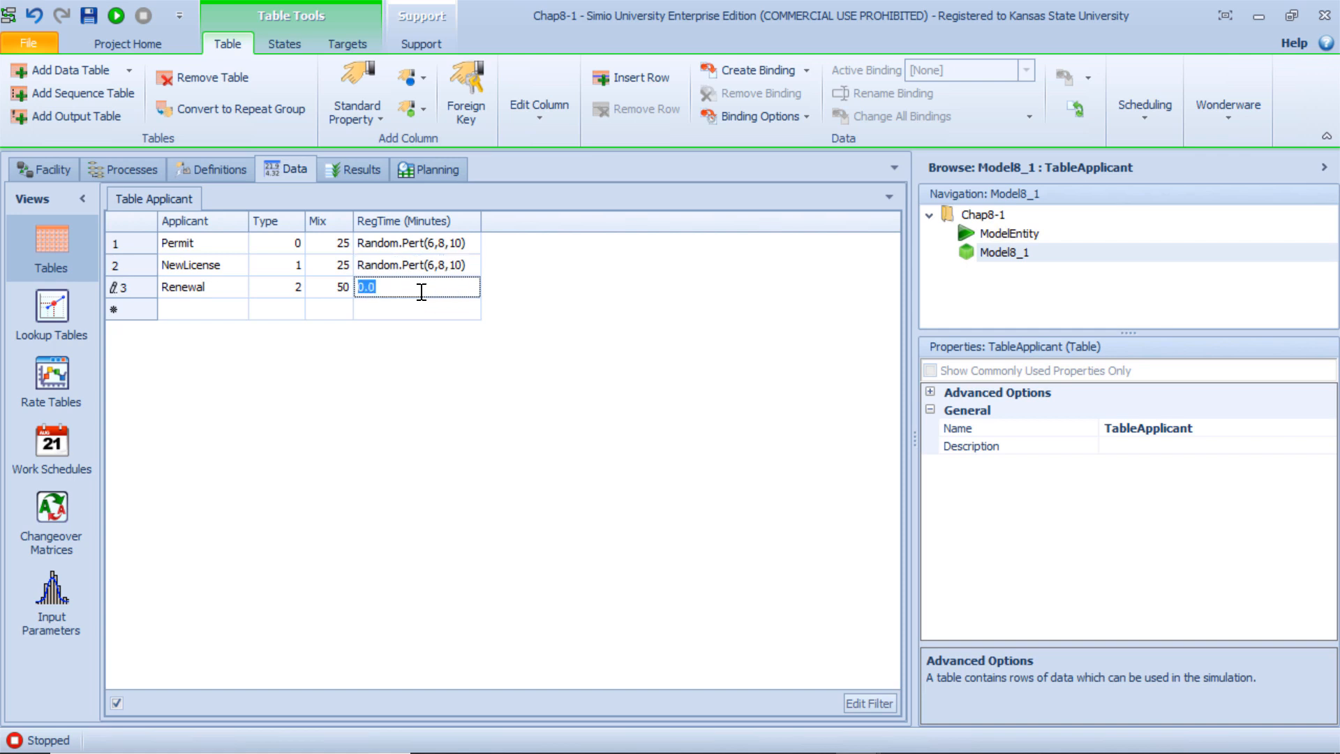
pyautogui.hotkey('ctrl', 'v')
# Step: Check the applicant table in the PowerPoint slide show, and return to Simio to change NewLicense's RegTime to Random.Pert(8,10,14)
pyautogui.moveTo(674, 751)
pyautogui.moveTo(818, 751)
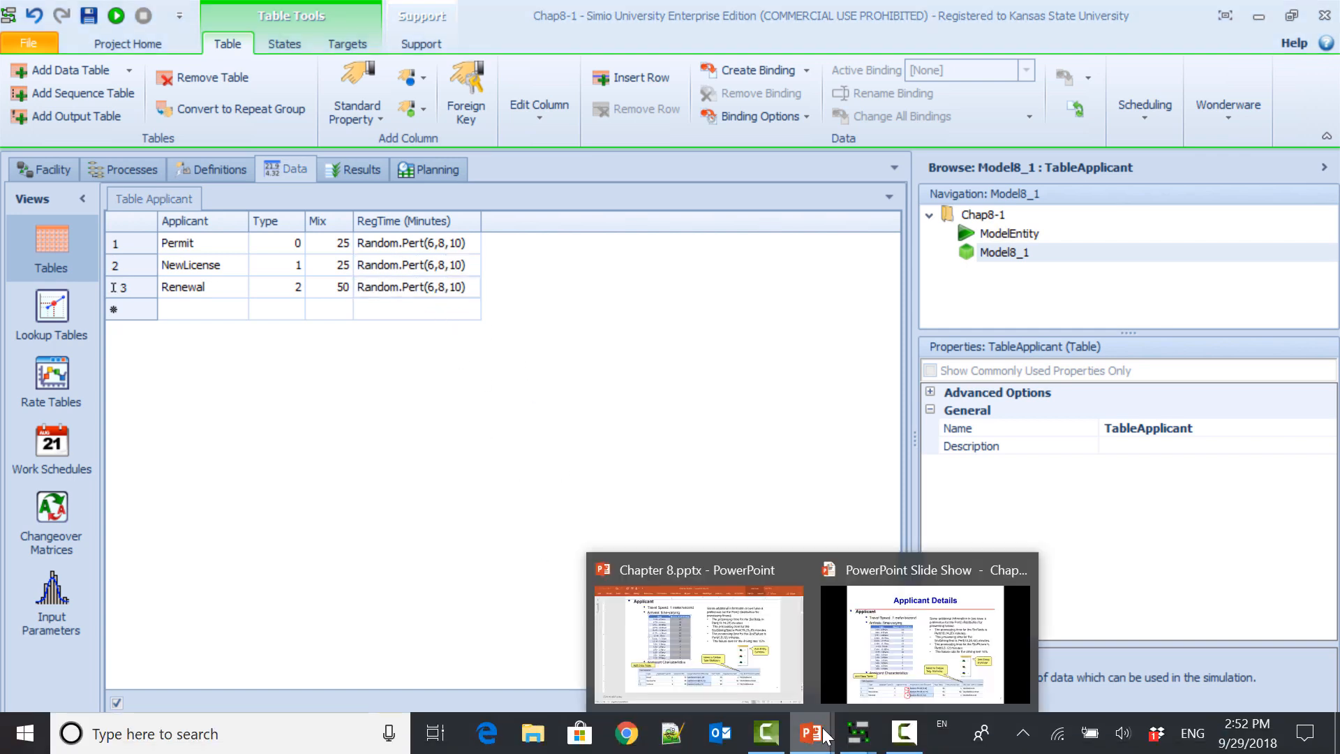
pyautogui.click(857, 660)
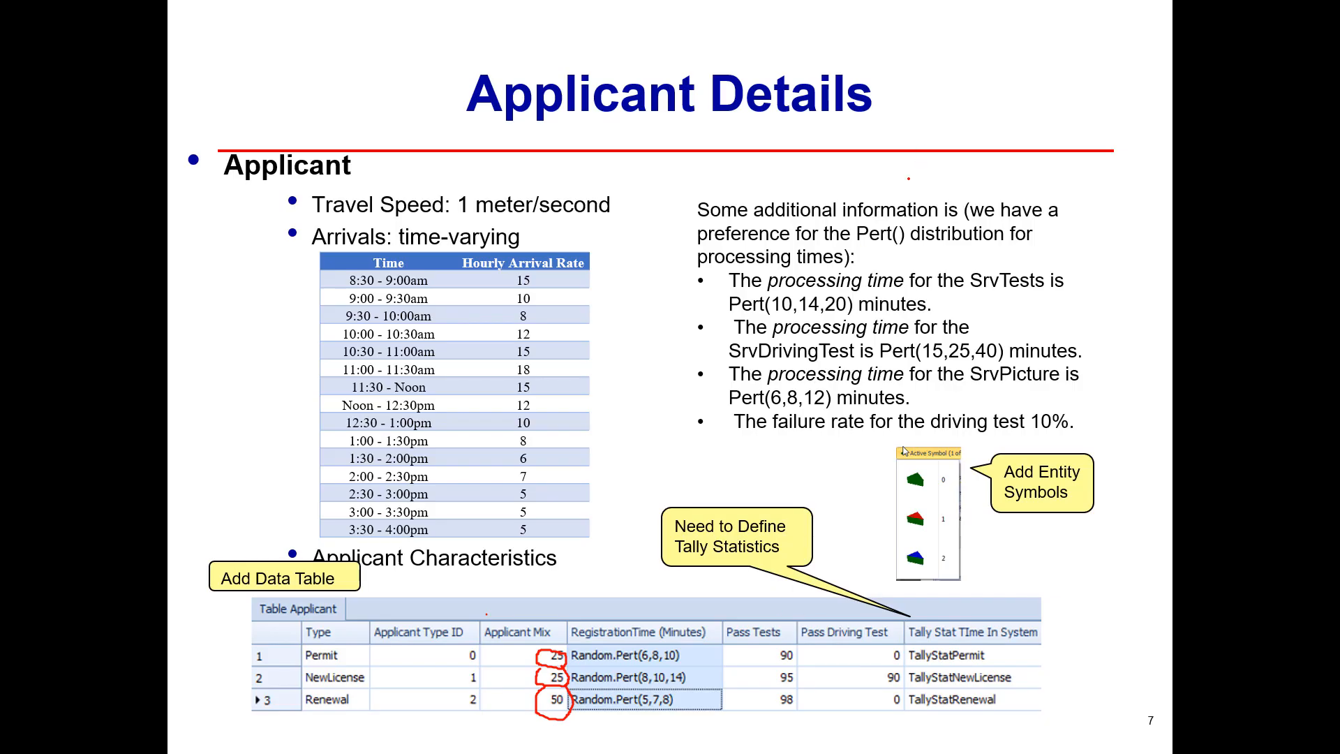
pyautogui.hotkey('alt', 'Tab')
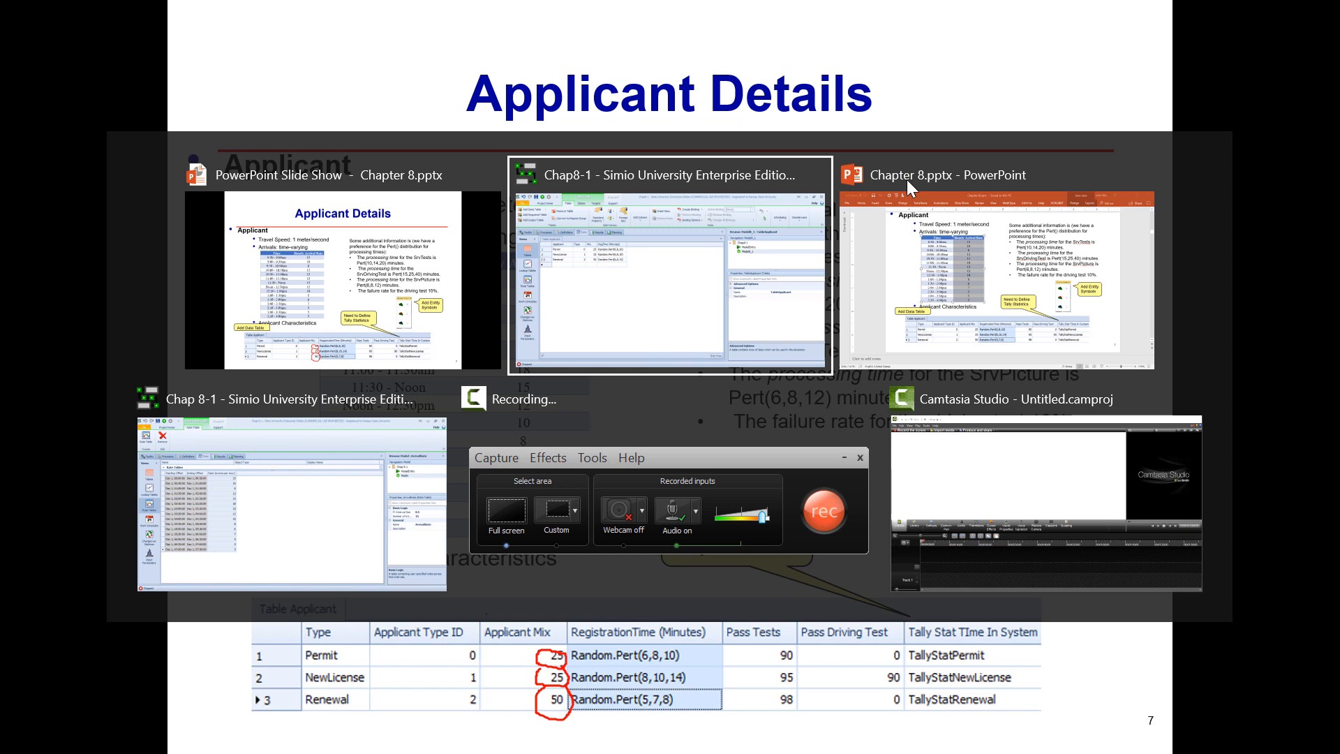
pyautogui.click(433, 267)
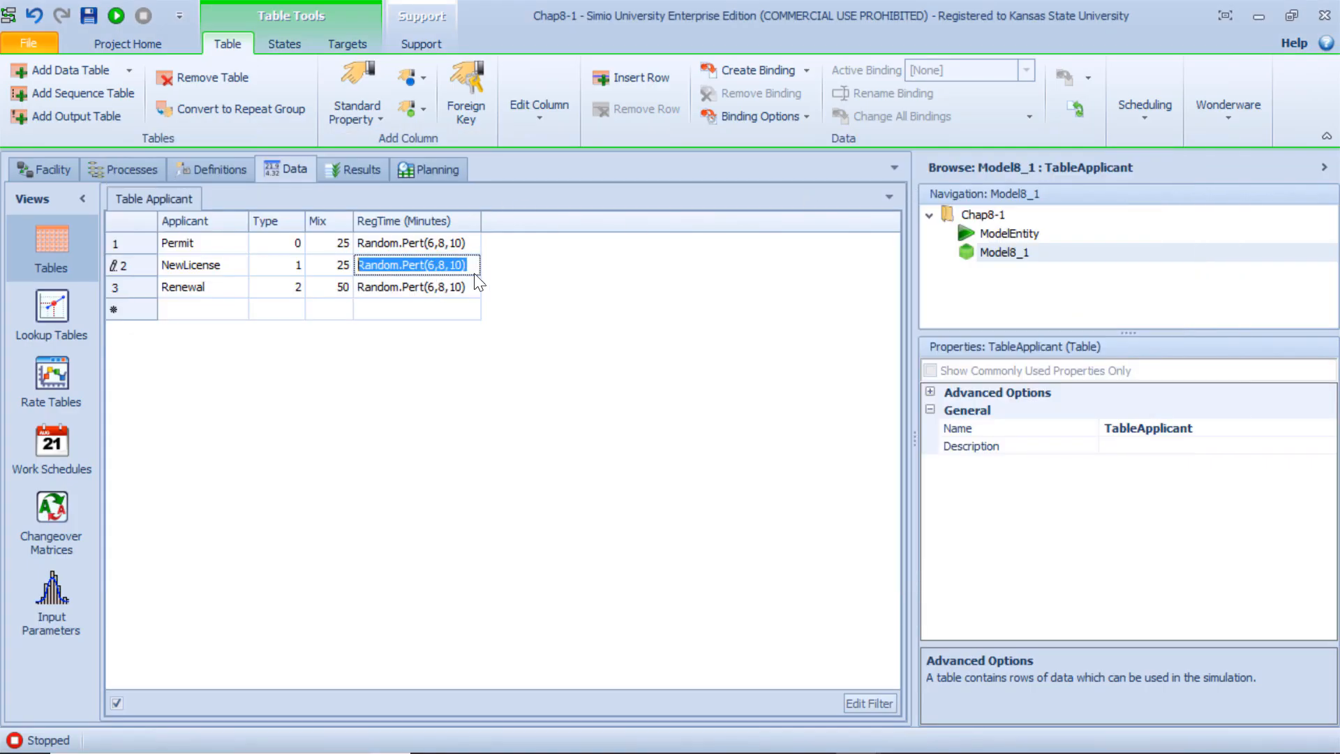
pyautogui.click(437, 267)
pyautogui.press('BackSpace')
pyautogui.press('BackSpace')
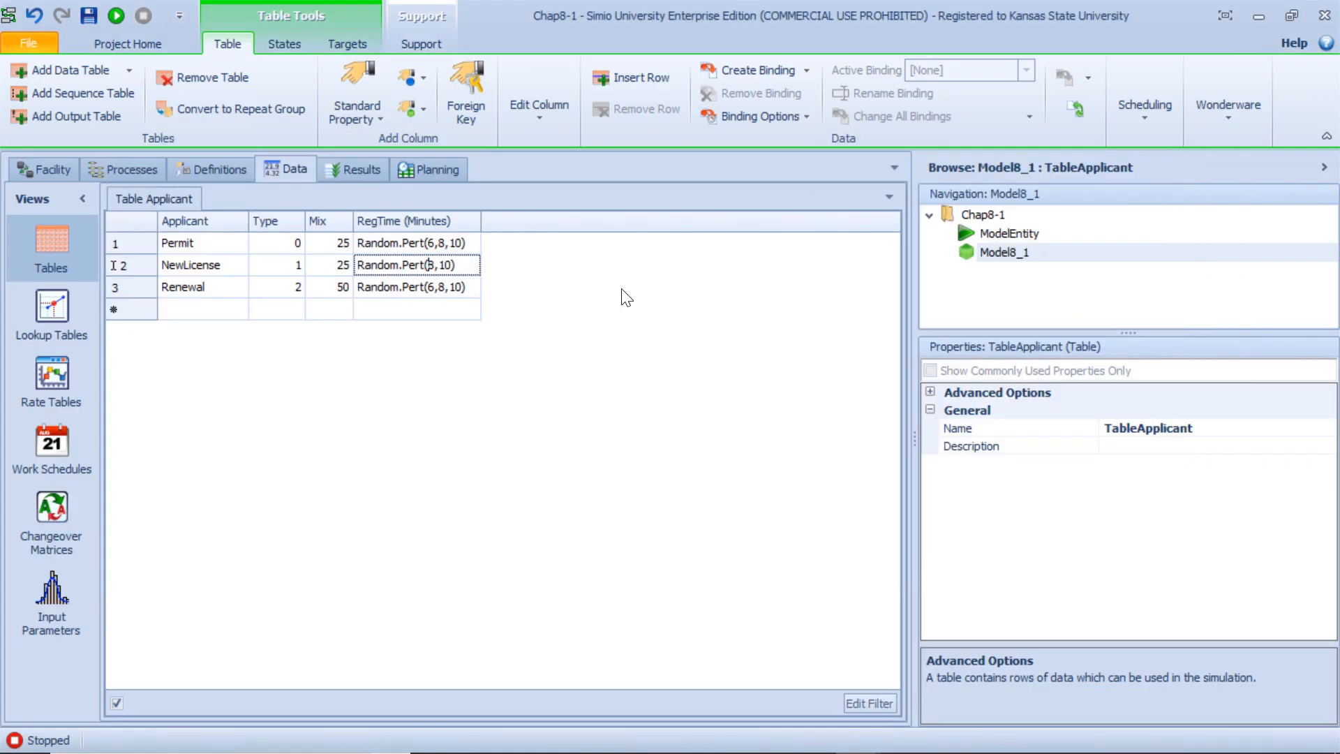
pyautogui.press('Right')
pyautogui.press('Right')
pyautogui.press('Right')
pyautogui.press('Right')
pyautogui.write(',14')
pyautogui.press('Return')
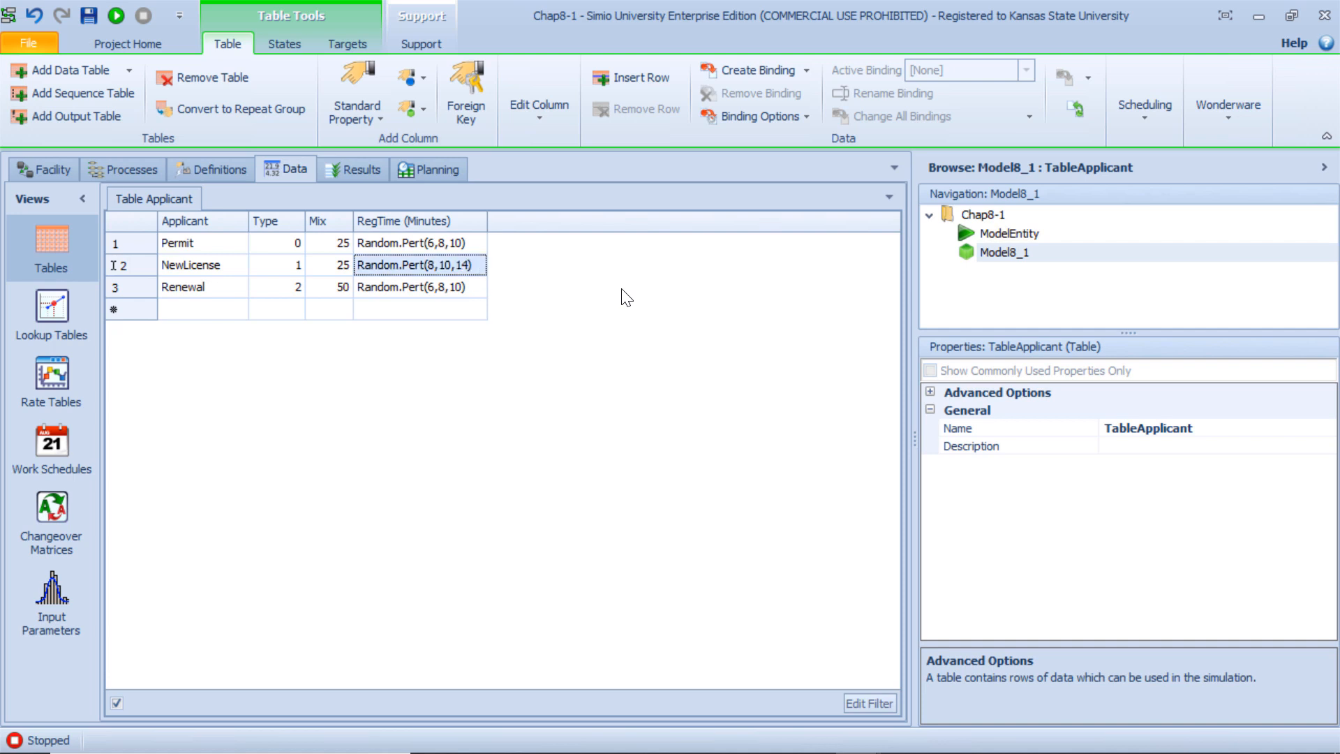
# Step: Change the RegTime expression of the Renewal row to Random.Pert(5,7,8)
pyautogui.click(462, 287)
pyautogui.click(462, 287)
pyautogui.moveTo(462, 286); pyautogui.dragTo(431, 291)
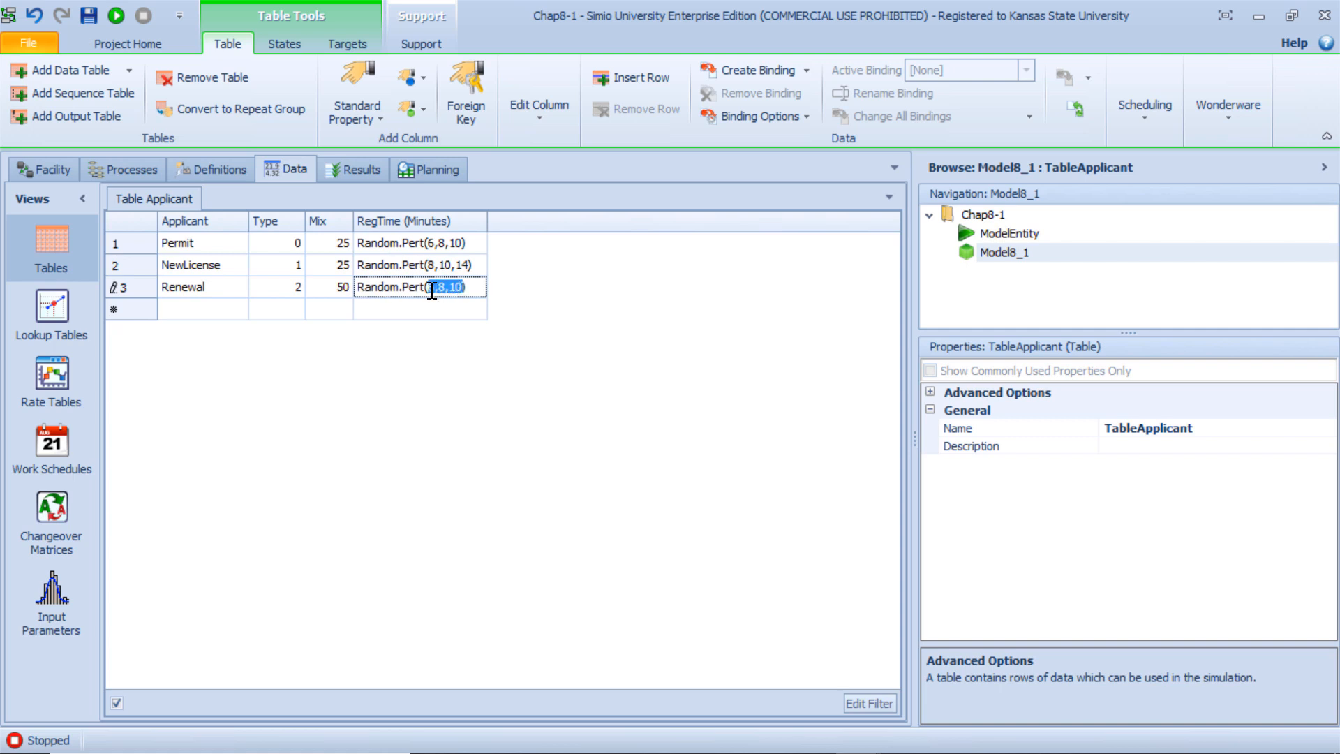
pyautogui.write('5,7,8)')
pyautogui.press('Return')
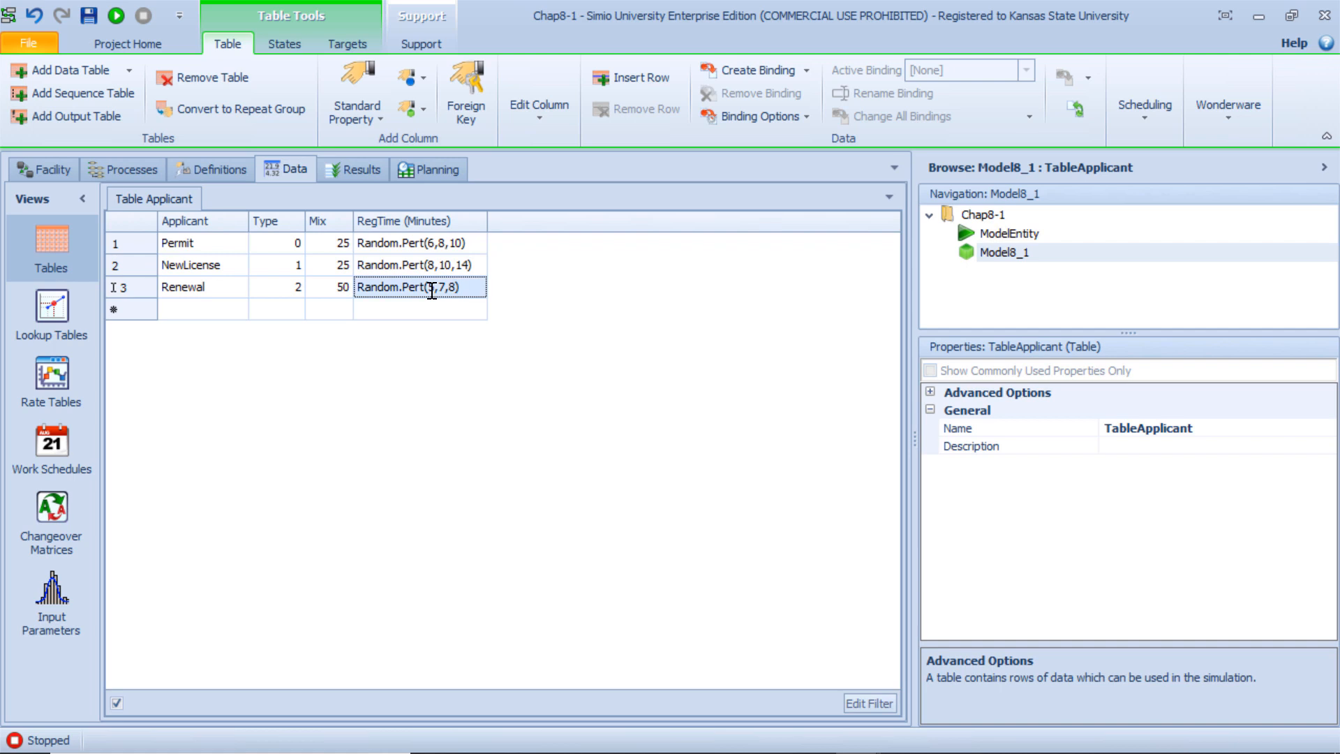
# Step: Add a Real property column to TableApplicant and name it PassTest
pyautogui.rightClick(517, 221)
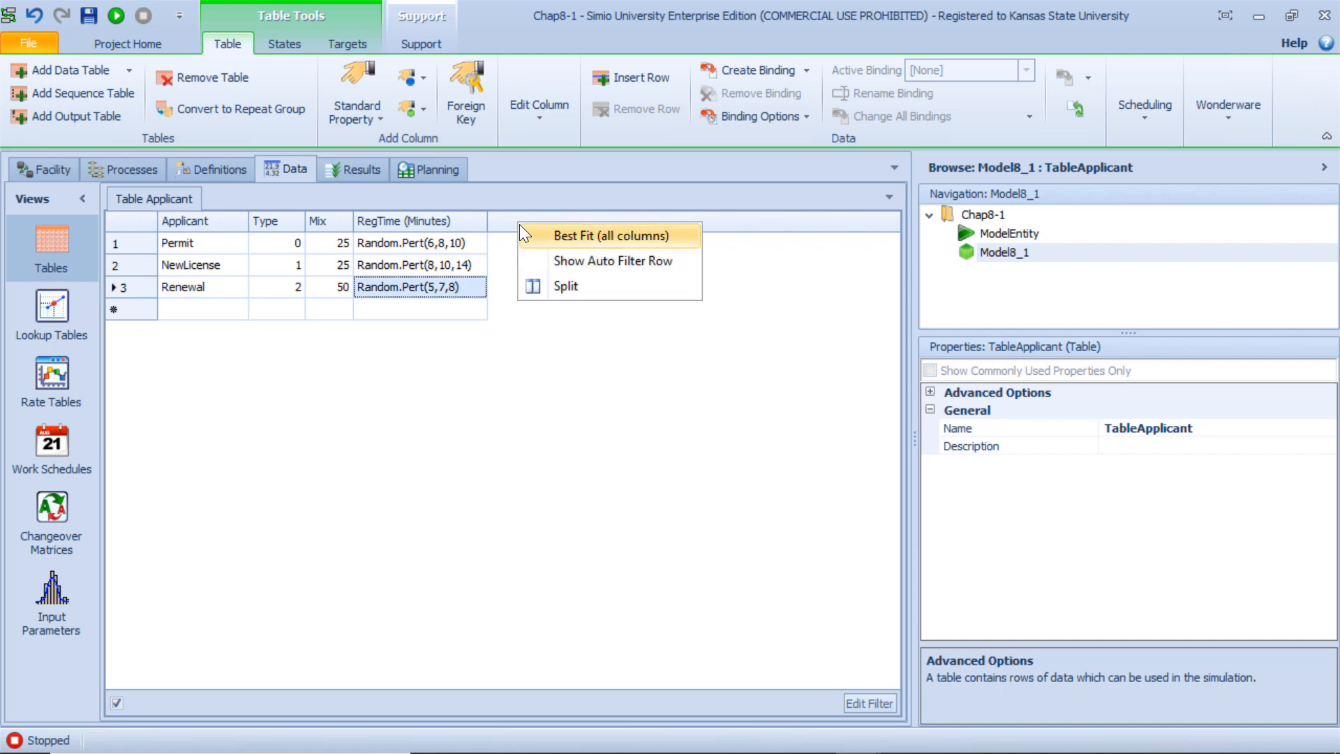
pyautogui.click(370, 112)
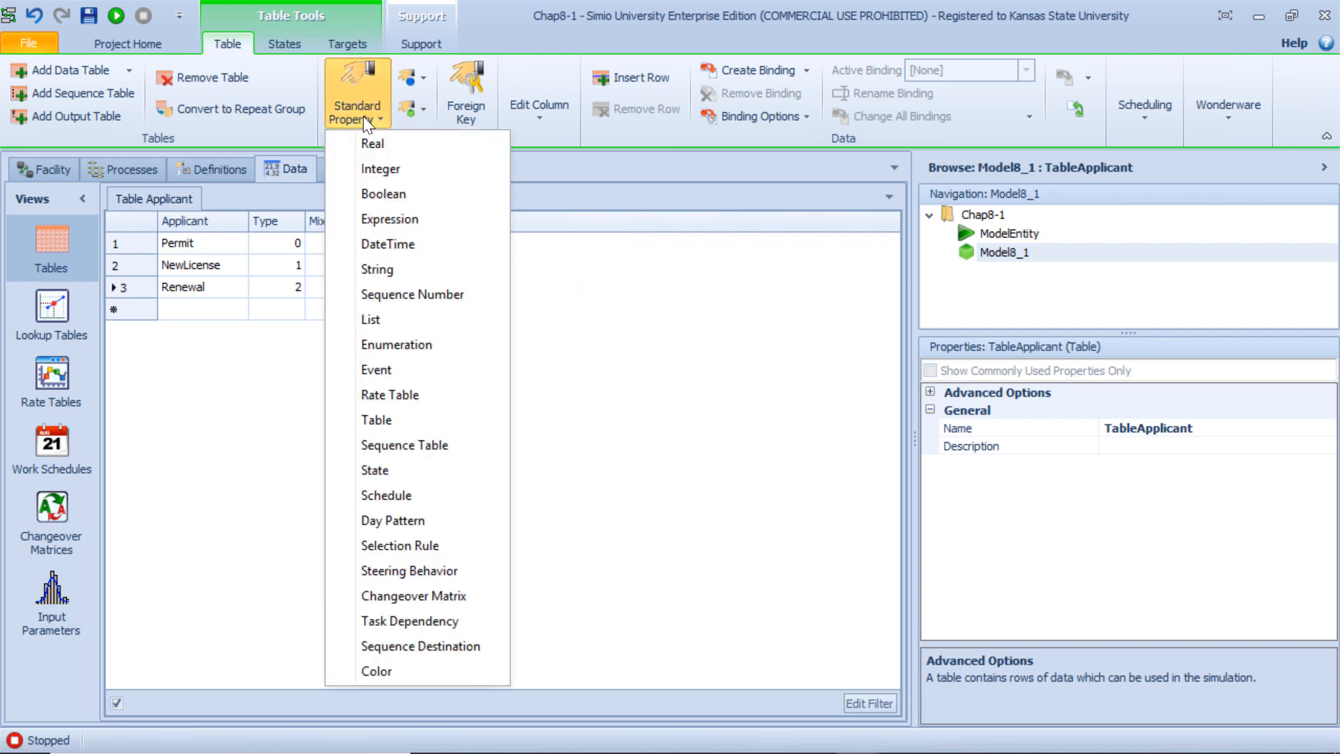
pyautogui.click(382, 150)
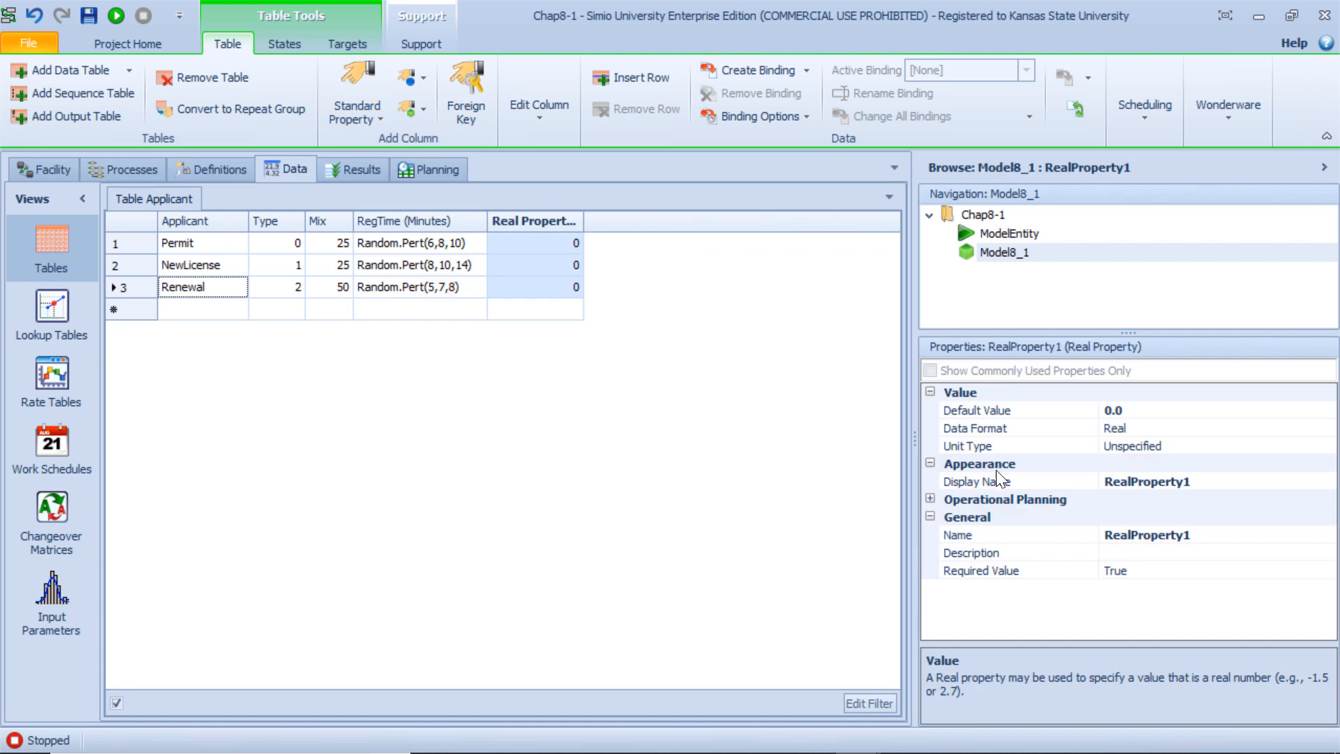
pyautogui.click(1202, 534)
pyautogui.doubleClick(1125, 534)
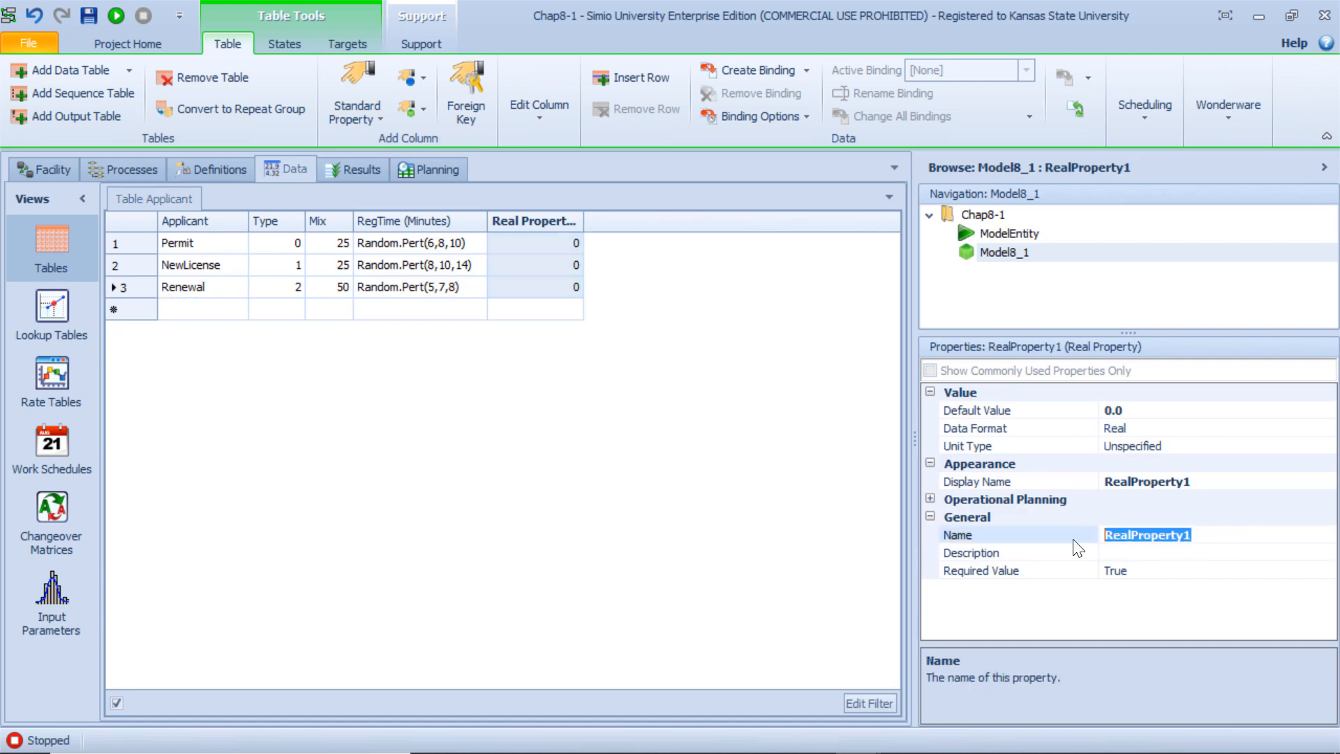
pyautogui.write('Pa')
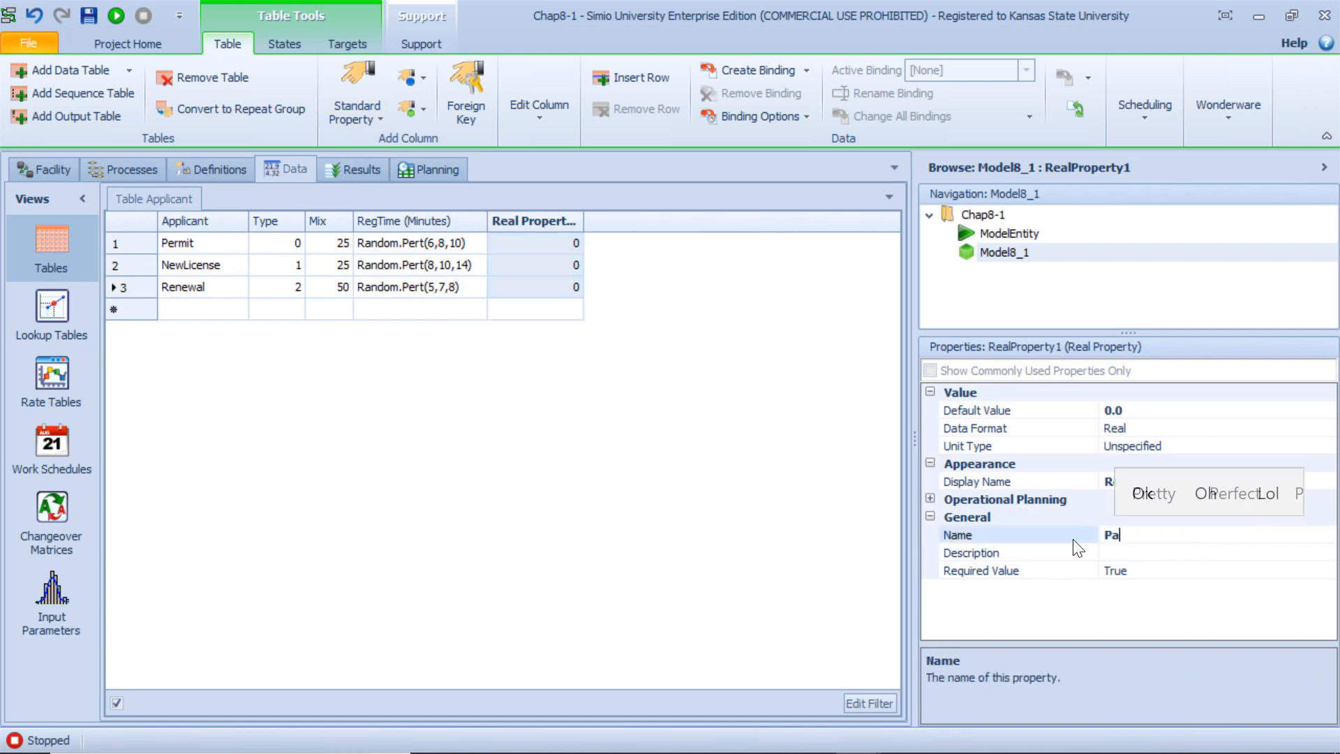
pyautogui.write('ss')
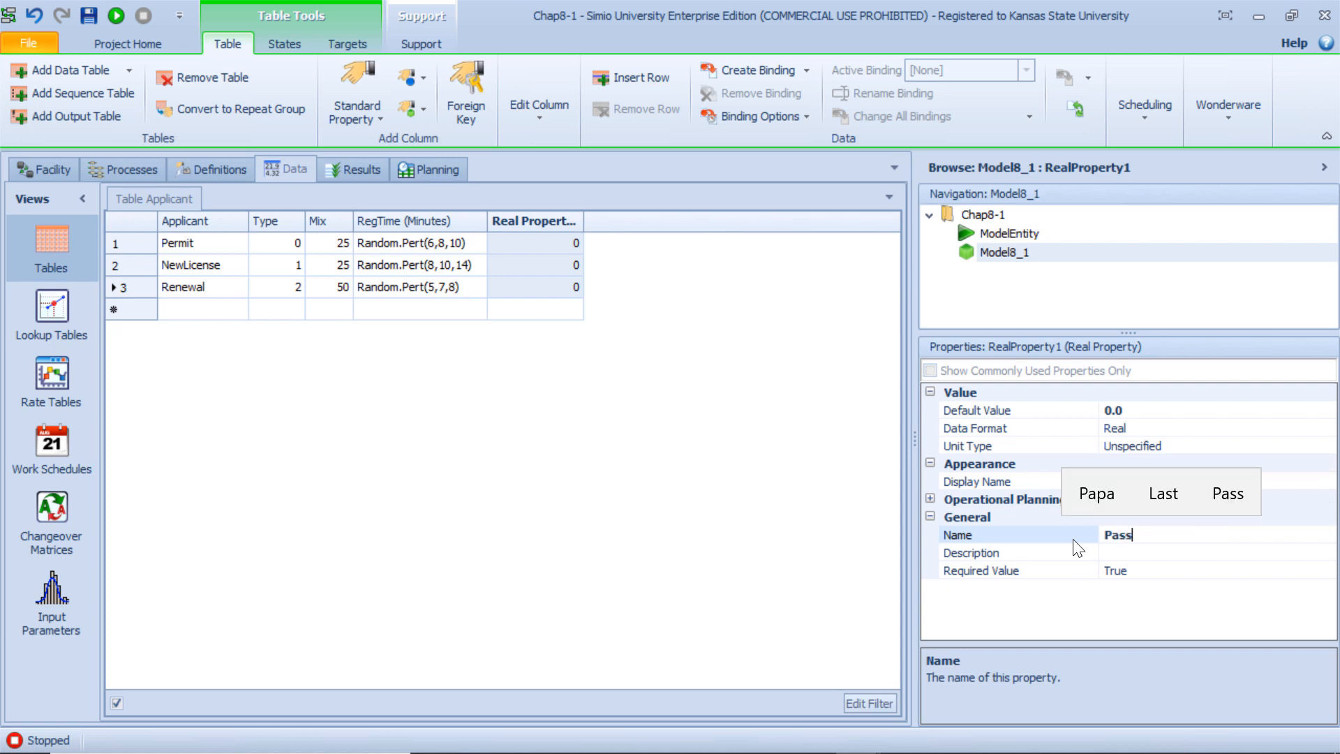
pyautogui.write('Test')
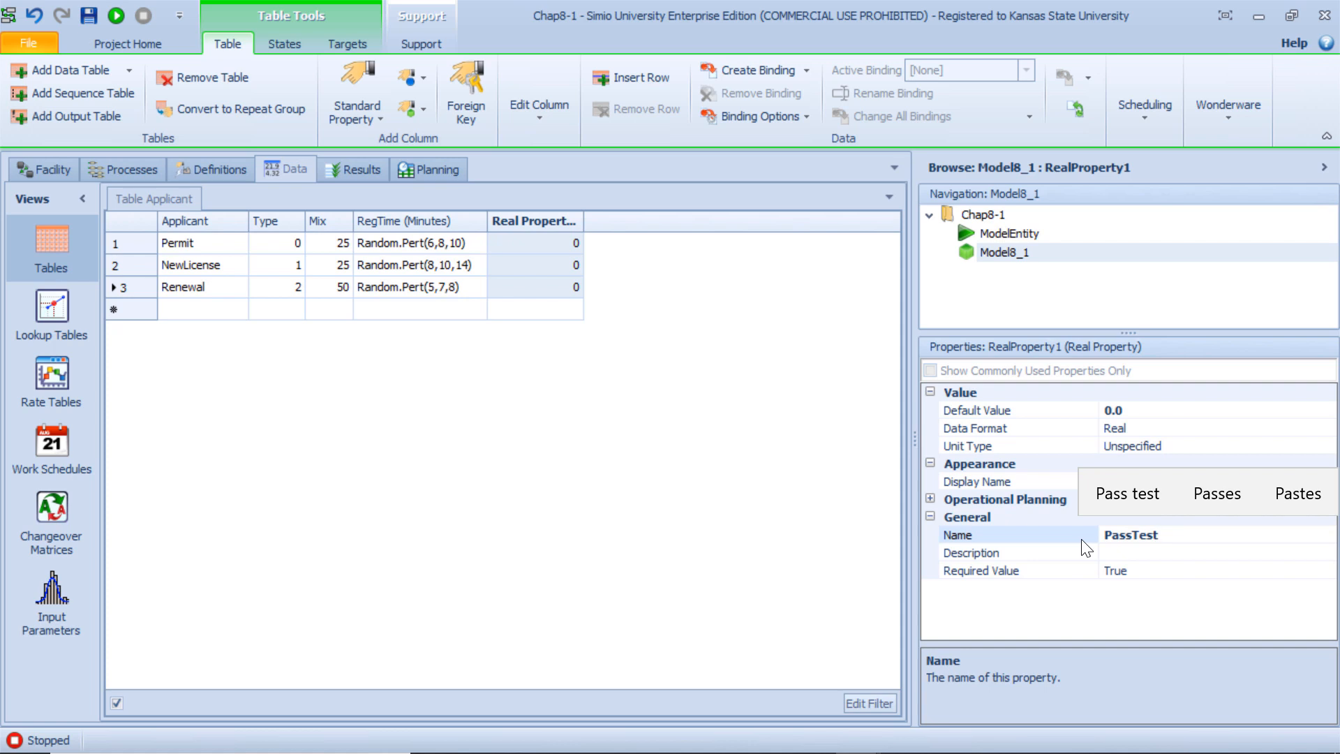
pyautogui.click(1228, 558)
# Step: Check the pass rates in the PowerPoint slide show, and return to Simio to set Permit's Pass Test value to 90
pyautogui.moveTo(879, 732)
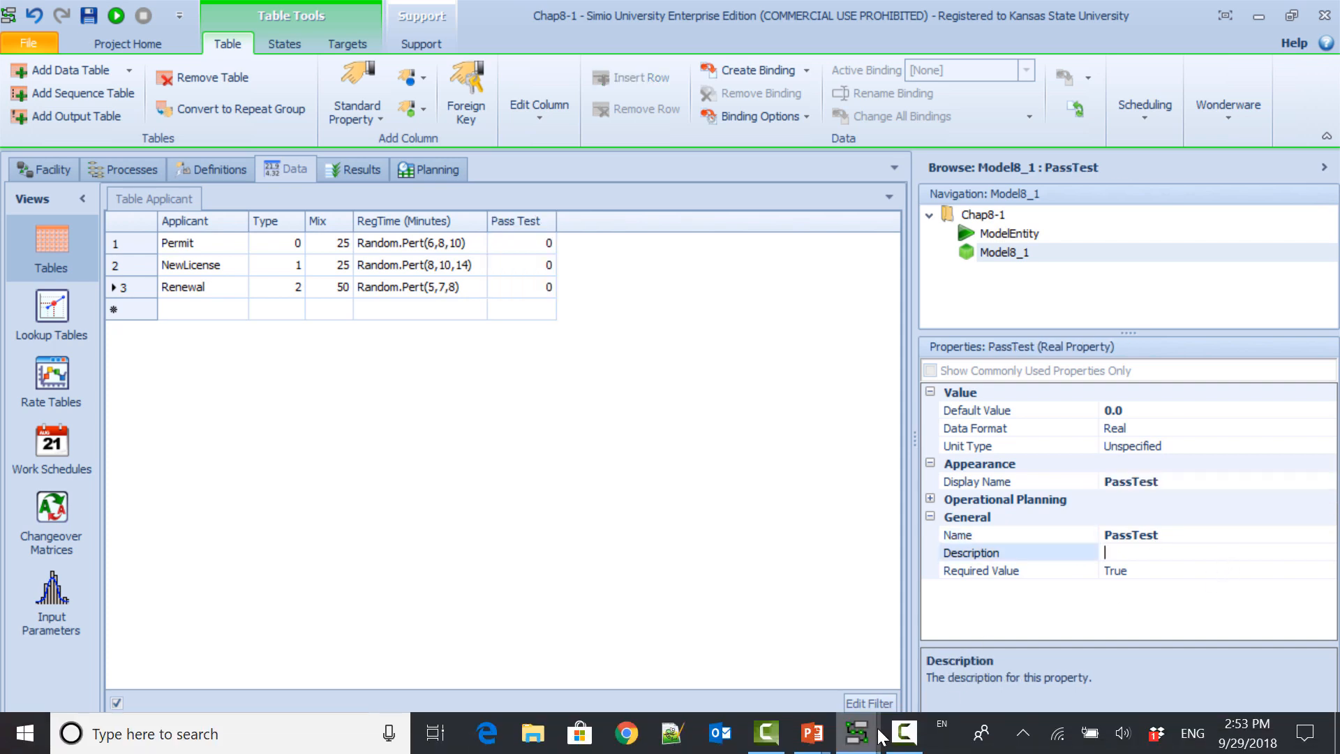
pyautogui.click(810, 734)
pyautogui.click(882, 641)
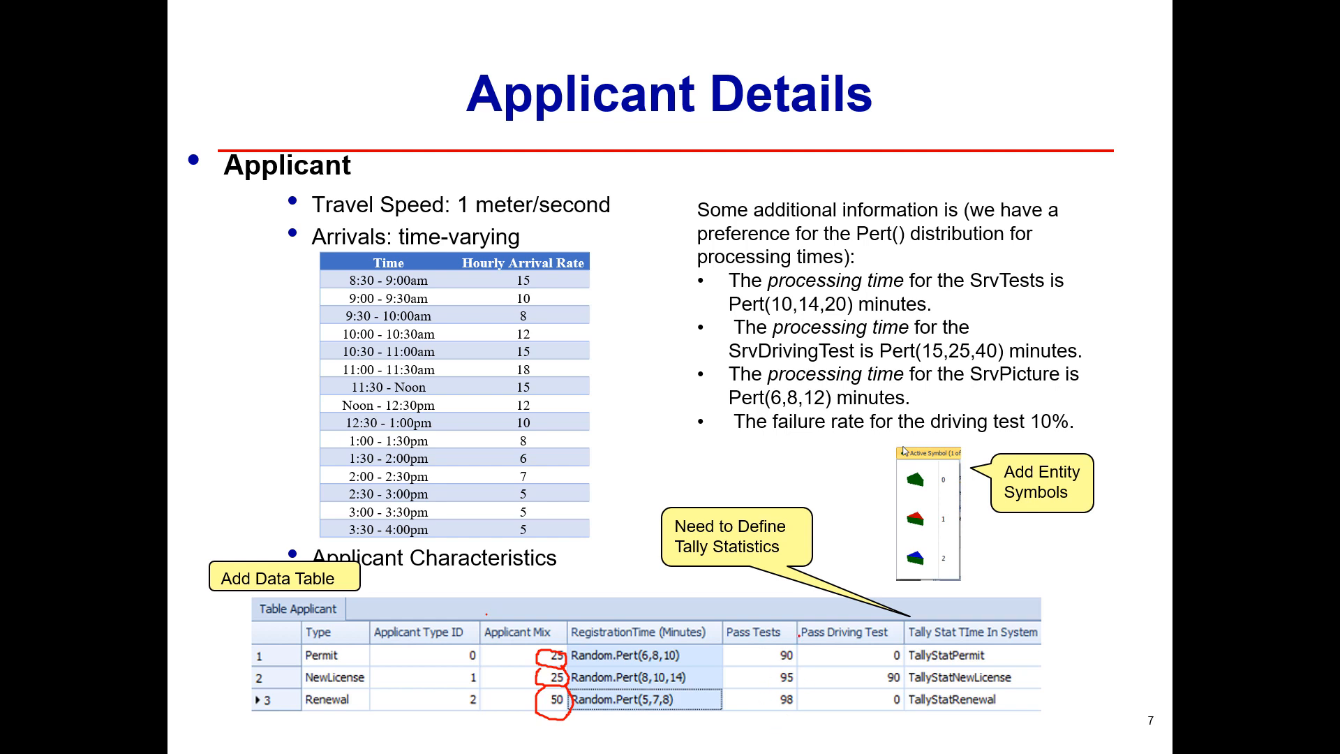
pyautogui.hotkey('alt', 'Tab')
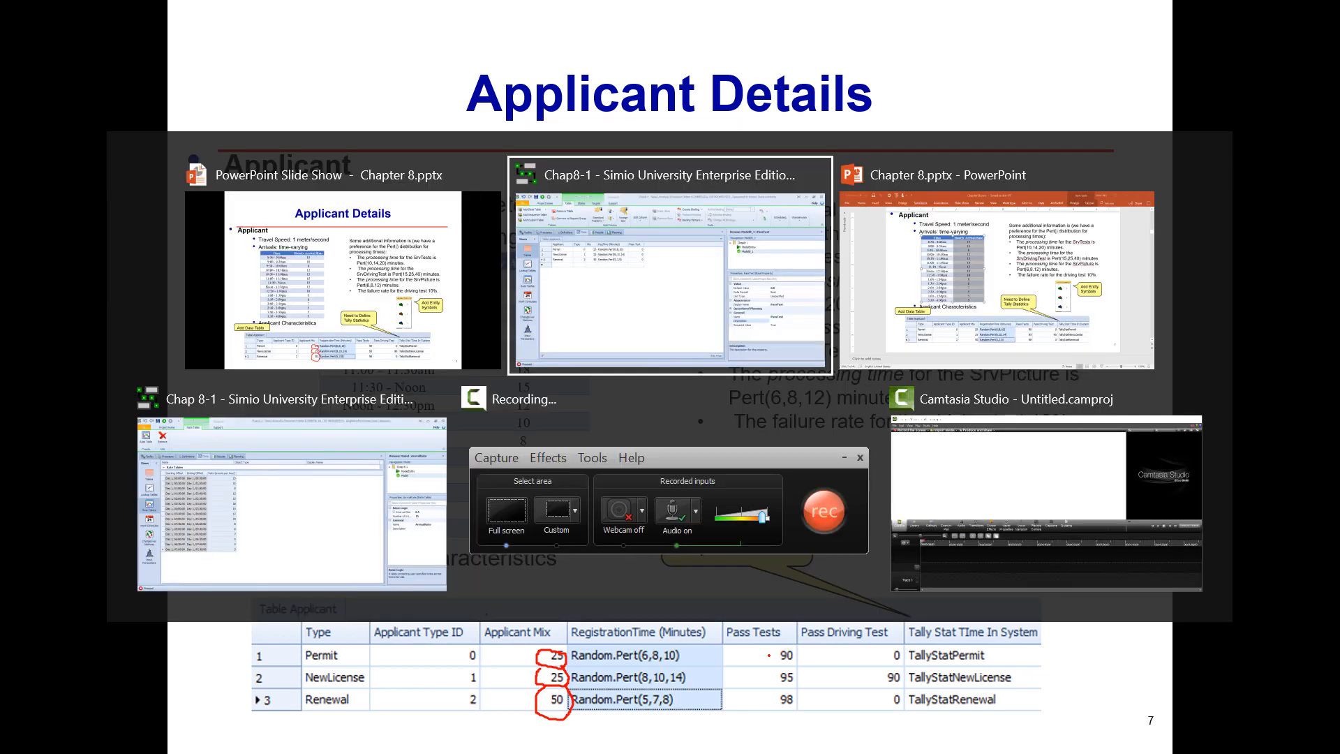
pyautogui.click(542, 245)
pyautogui.click(541, 246)
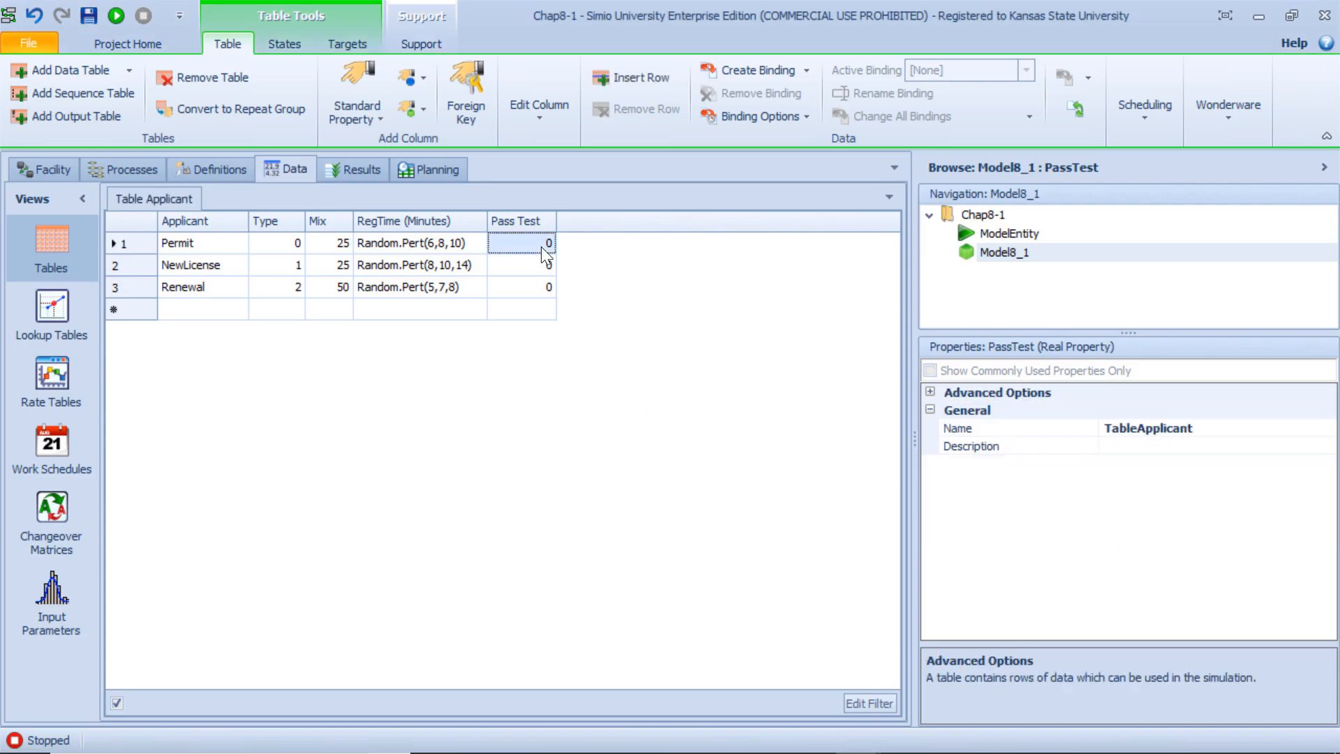
pyautogui.write('90')
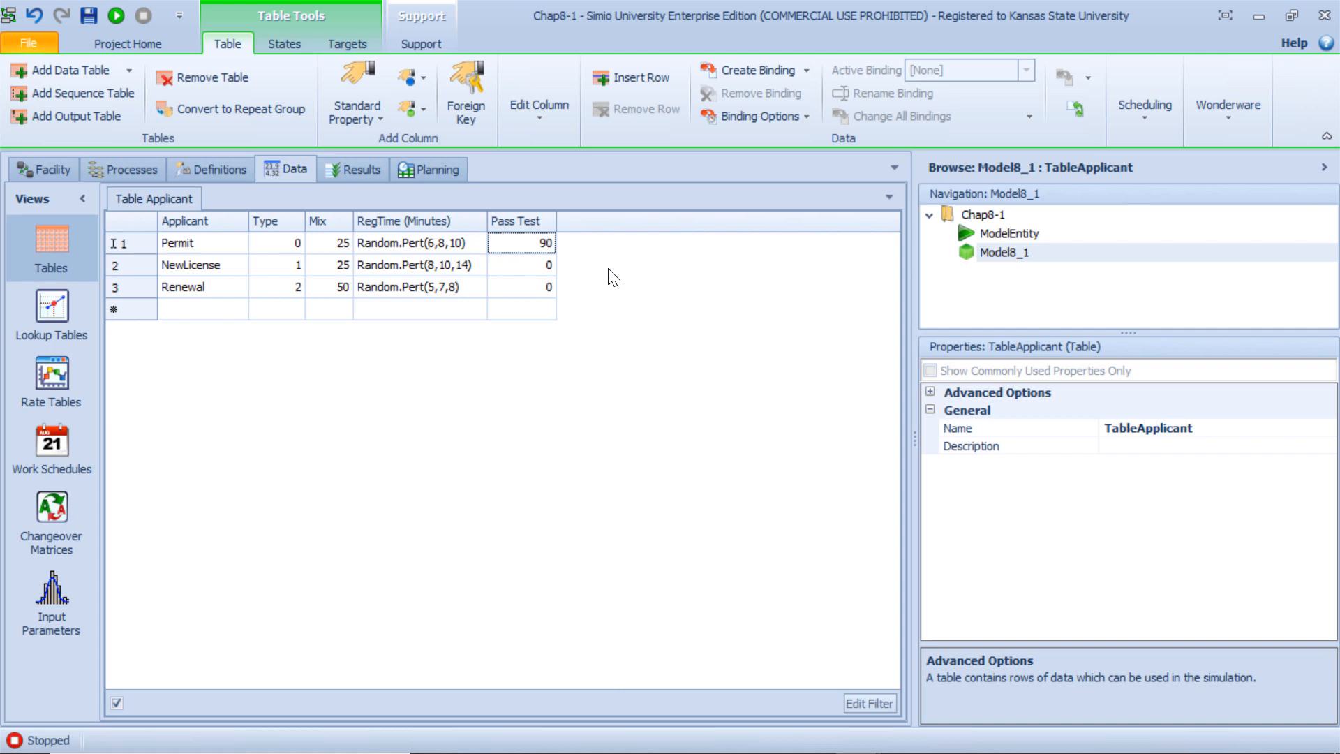
# Step: Set the Pass Test values to 95 for NewLicense and 98 for Renewal
pyautogui.click(548, 266)
pyautogui.write('95')
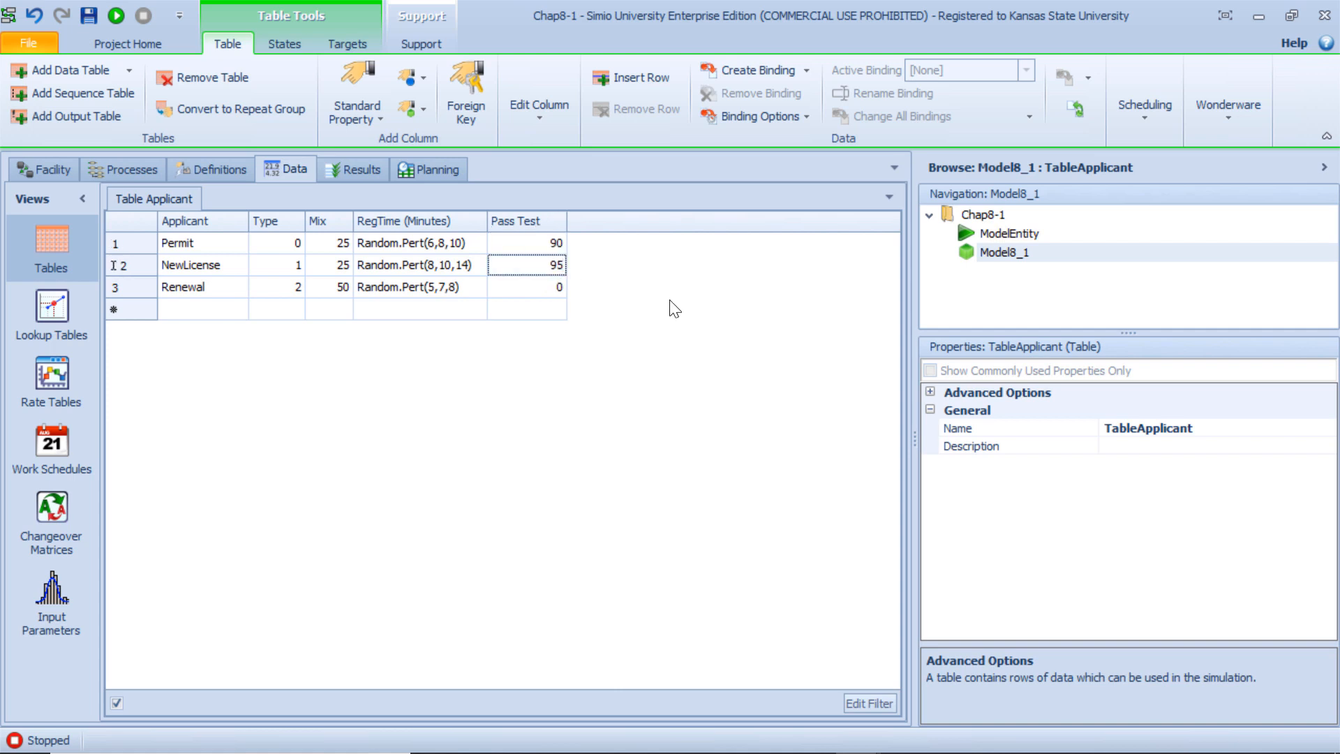
pyautogui.click(557, 286)
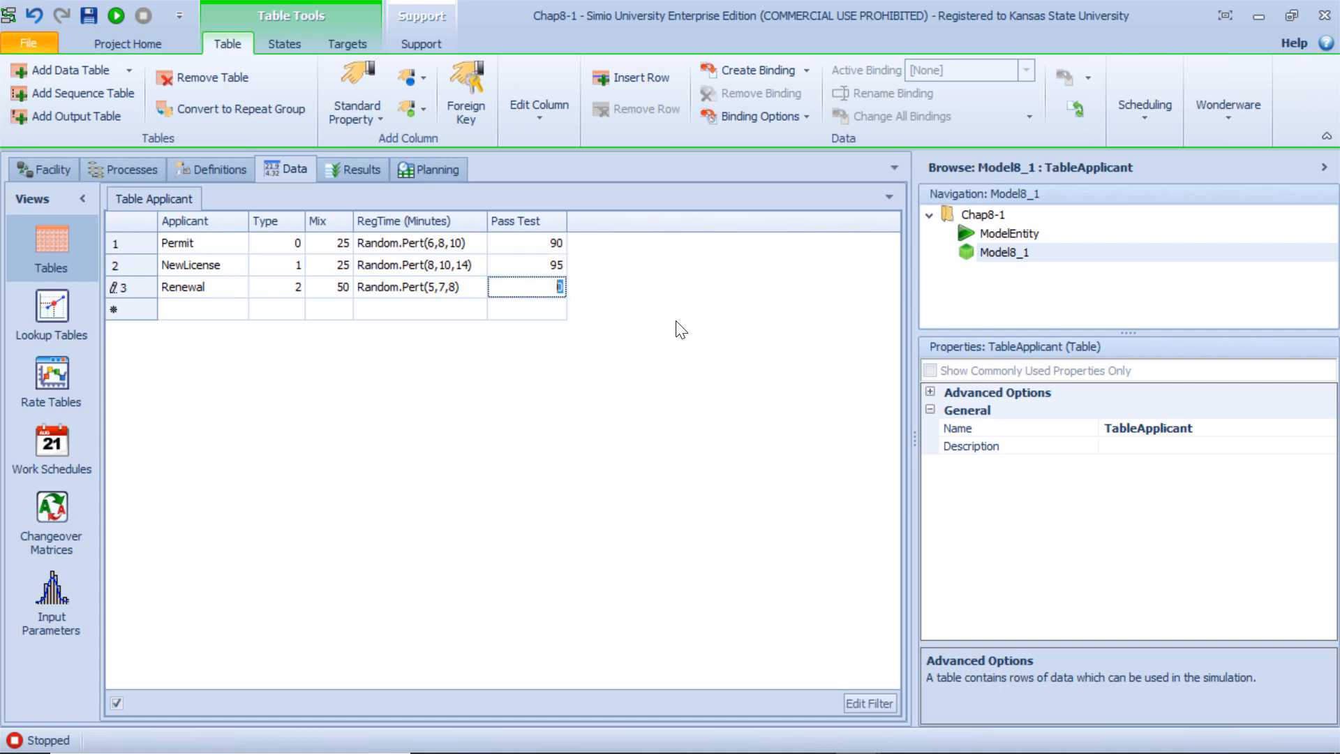
pyautogui.write('98')
pyautogui.click(726, 290)
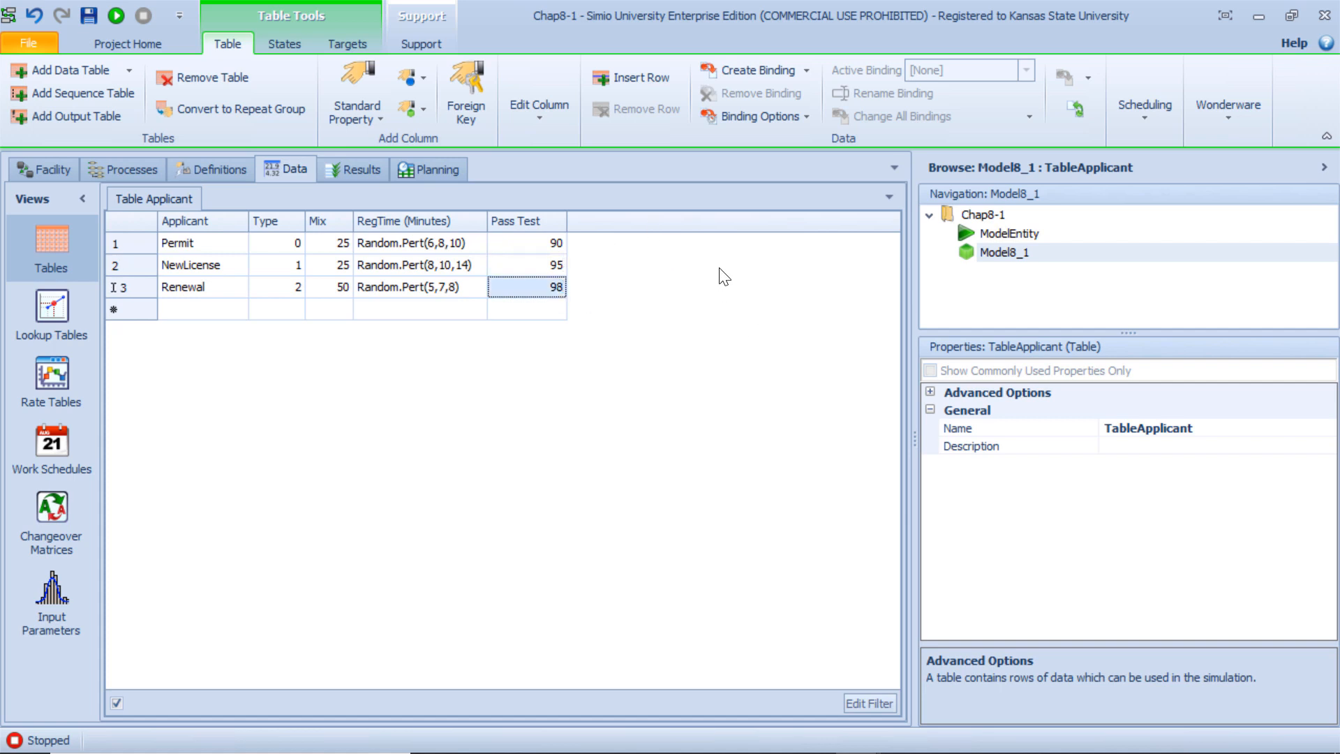
# Step: Add another Real property column to TableApplicant and name it PassDriving
pyautogui.click(354, 123)
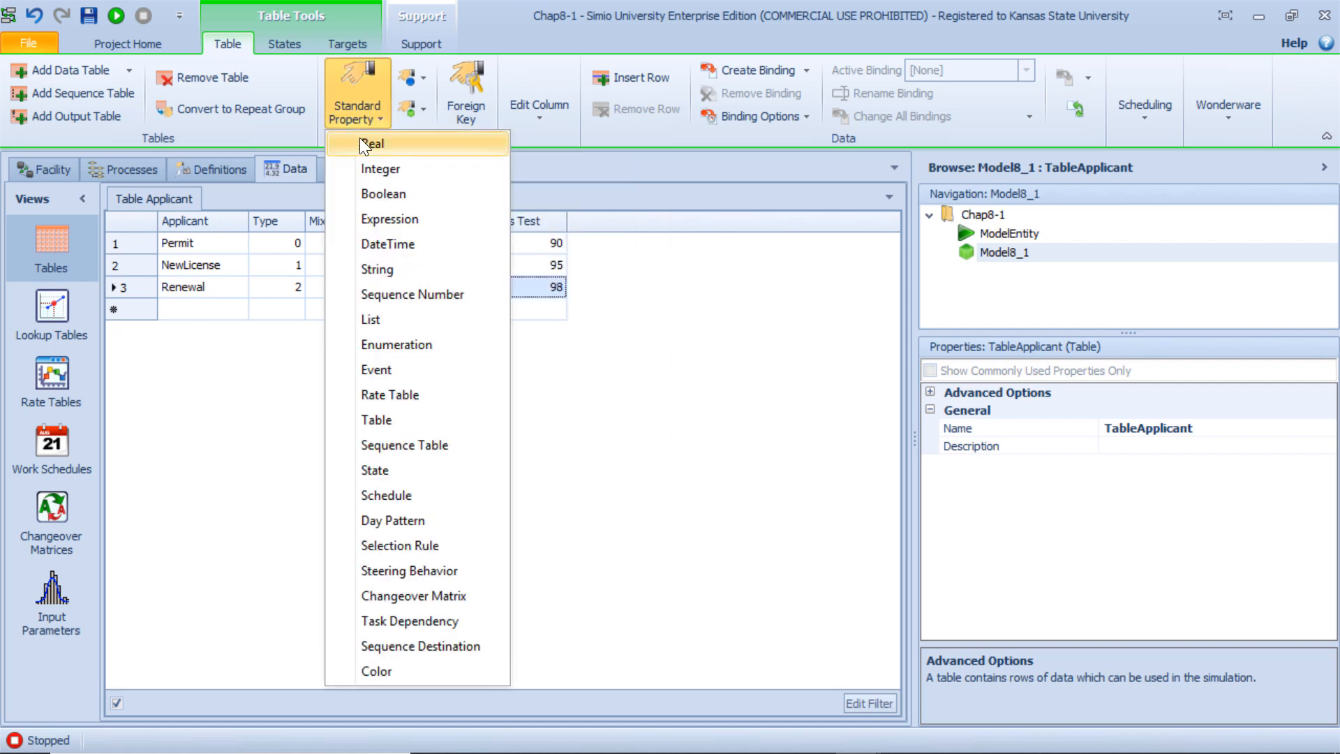
pyautogui.click(363, 137)
pyautogui.click(1207, 535)
pyautogui.click(1189, 536)
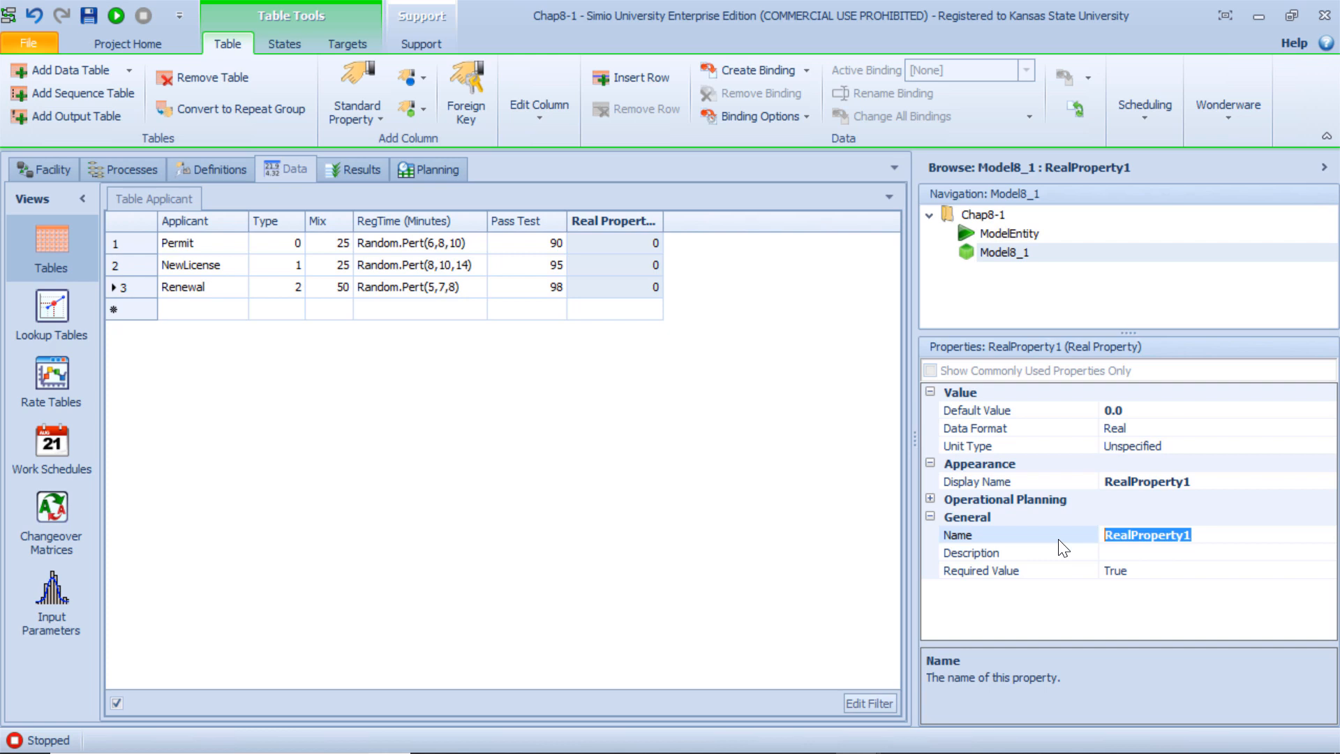
pyautogui.write('Pa')
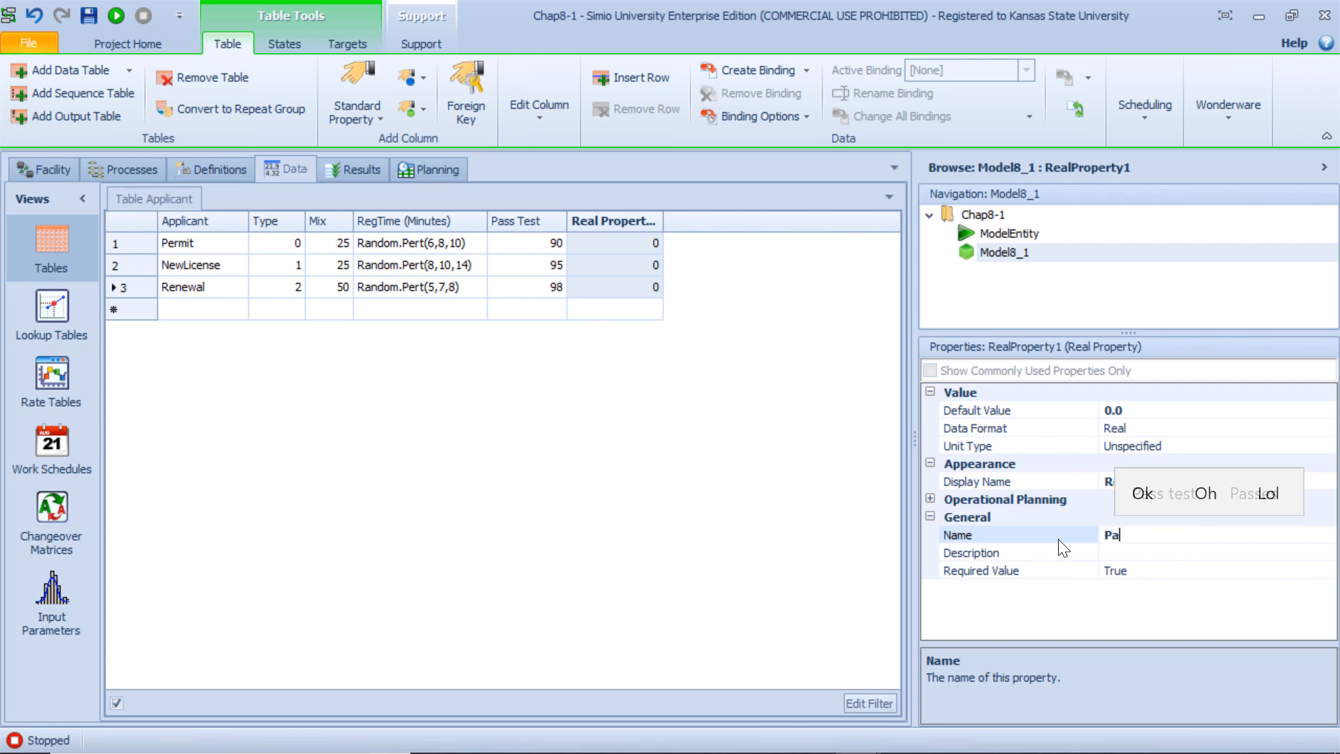
pyautogui.write('ssD')
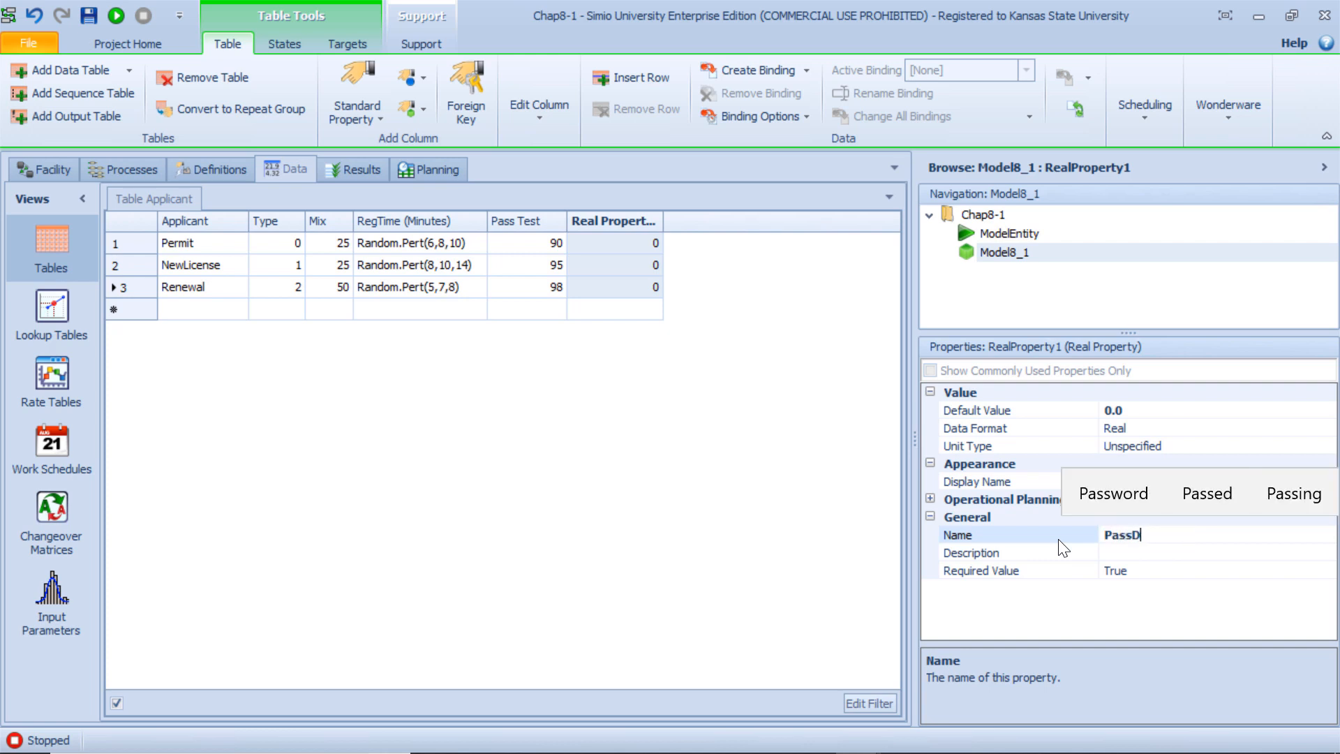
pyautogui.write('riving')
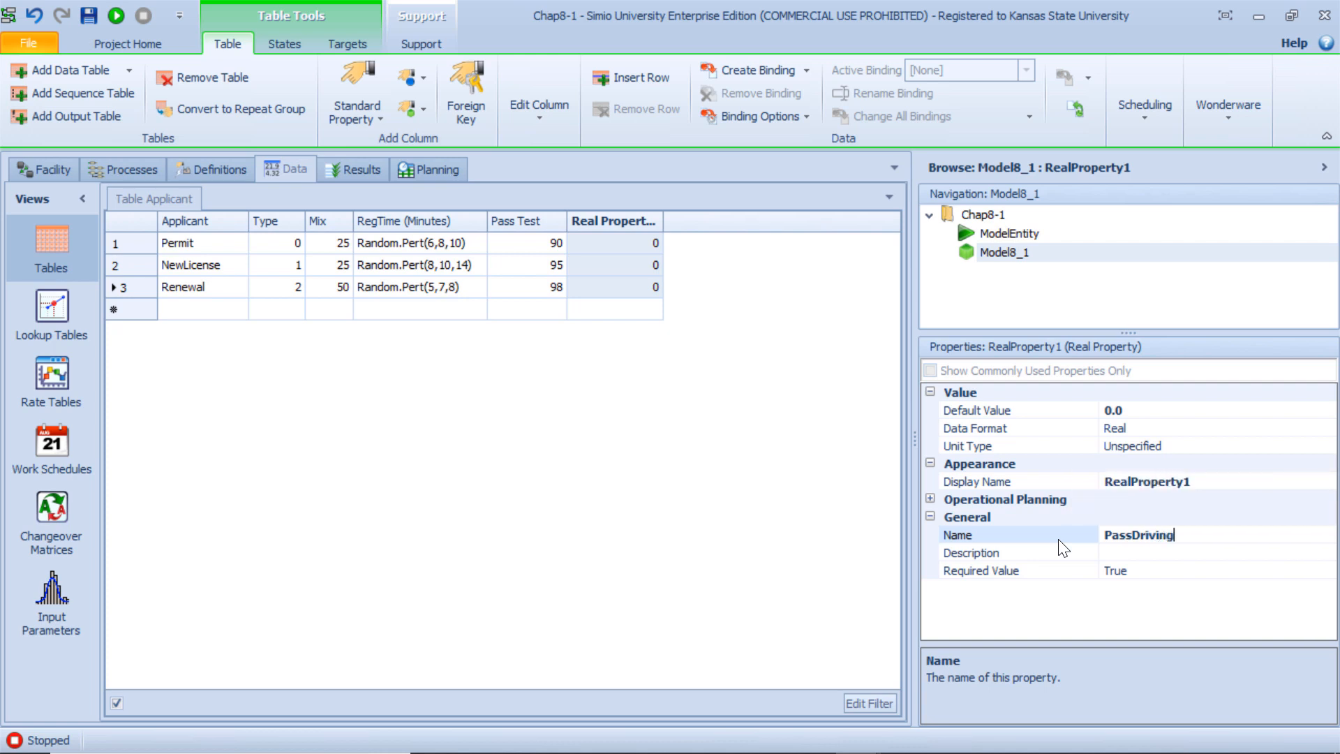
pyautogui.press('Return')
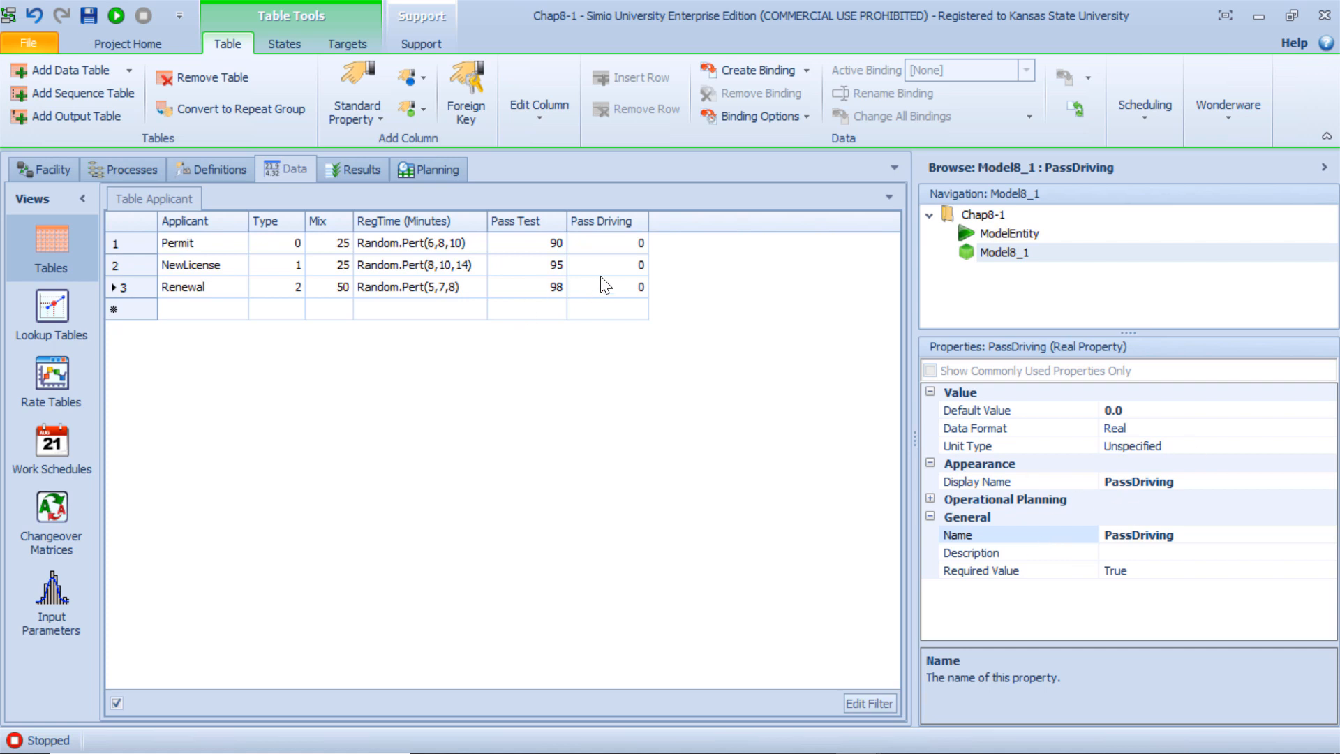
# Step: Set the Pass Driving value of the NewLicense row to 90
pyautogui.click(634, 263)
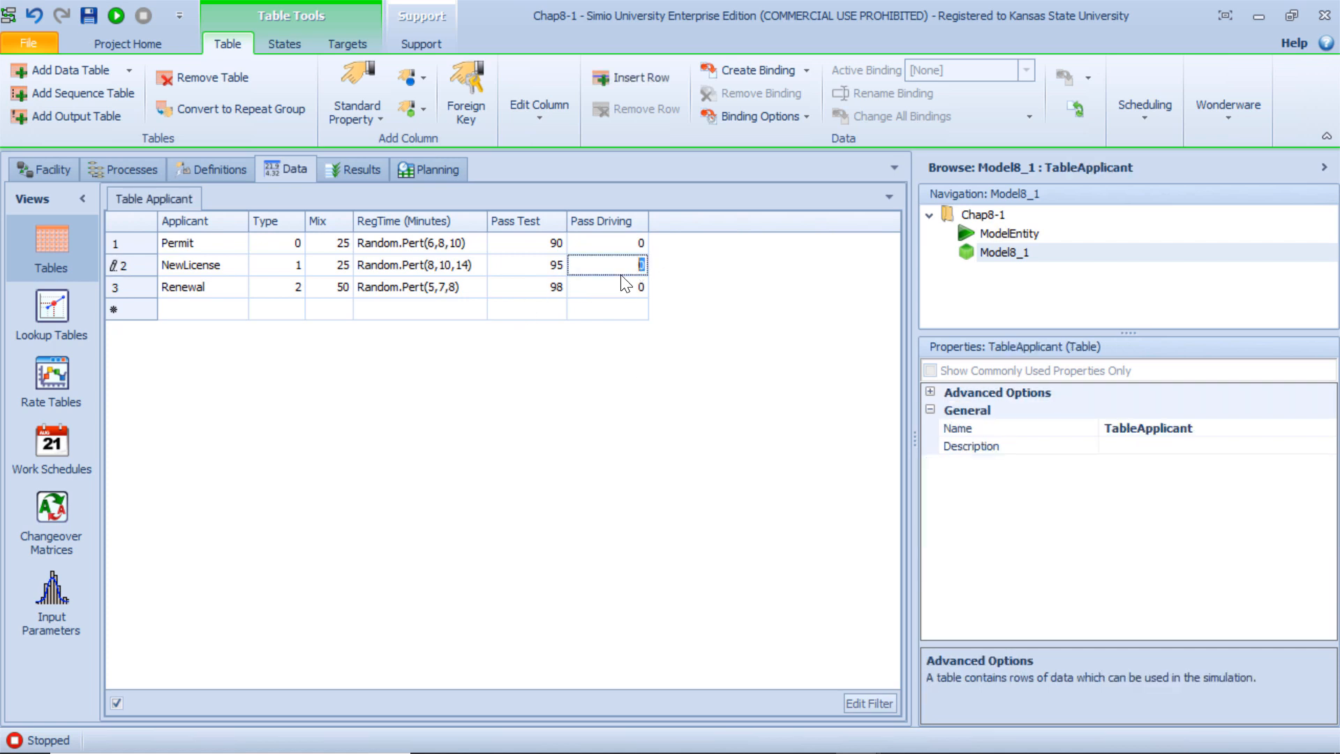
pyautogui.write('90')
pyautogui.press('Return')
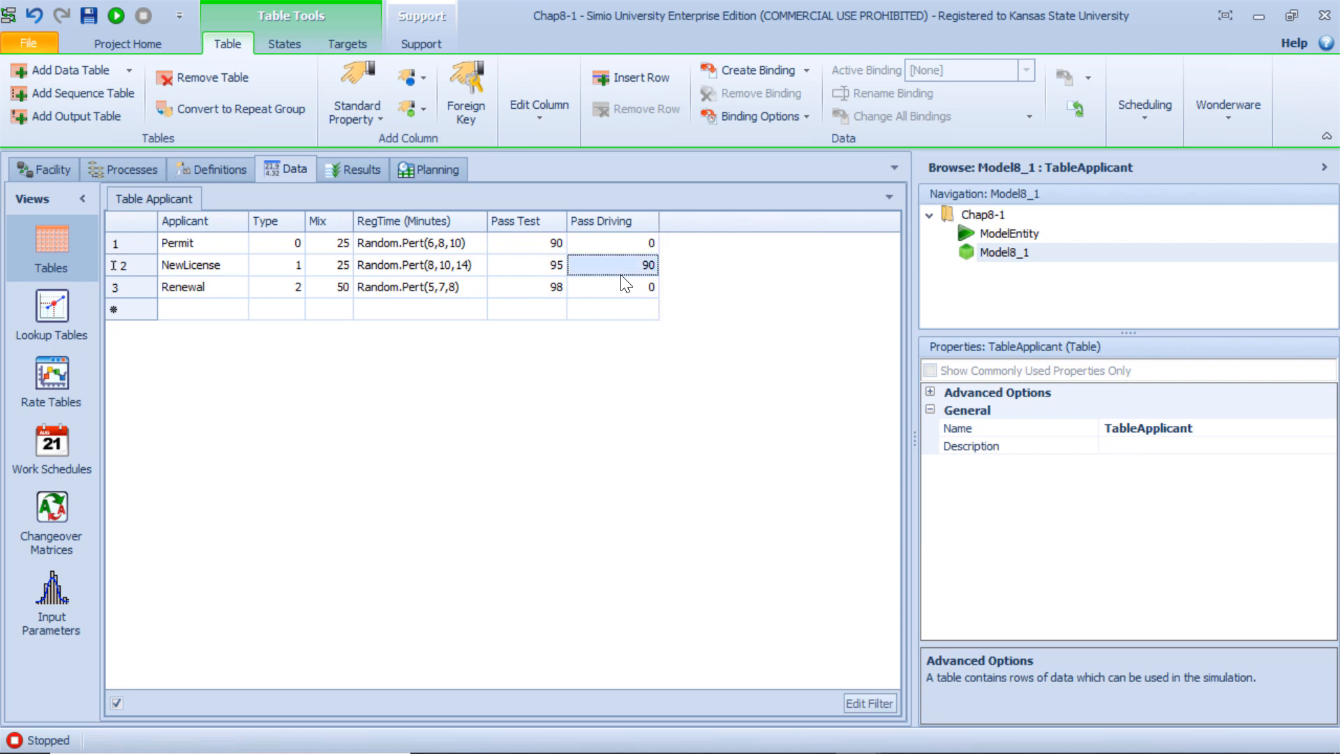
# Step: Review the Applicant Details and Server Active Symbols slides in the PowerPoint slide show, and return to Simio
pyautogui.moveTo(903, 733)
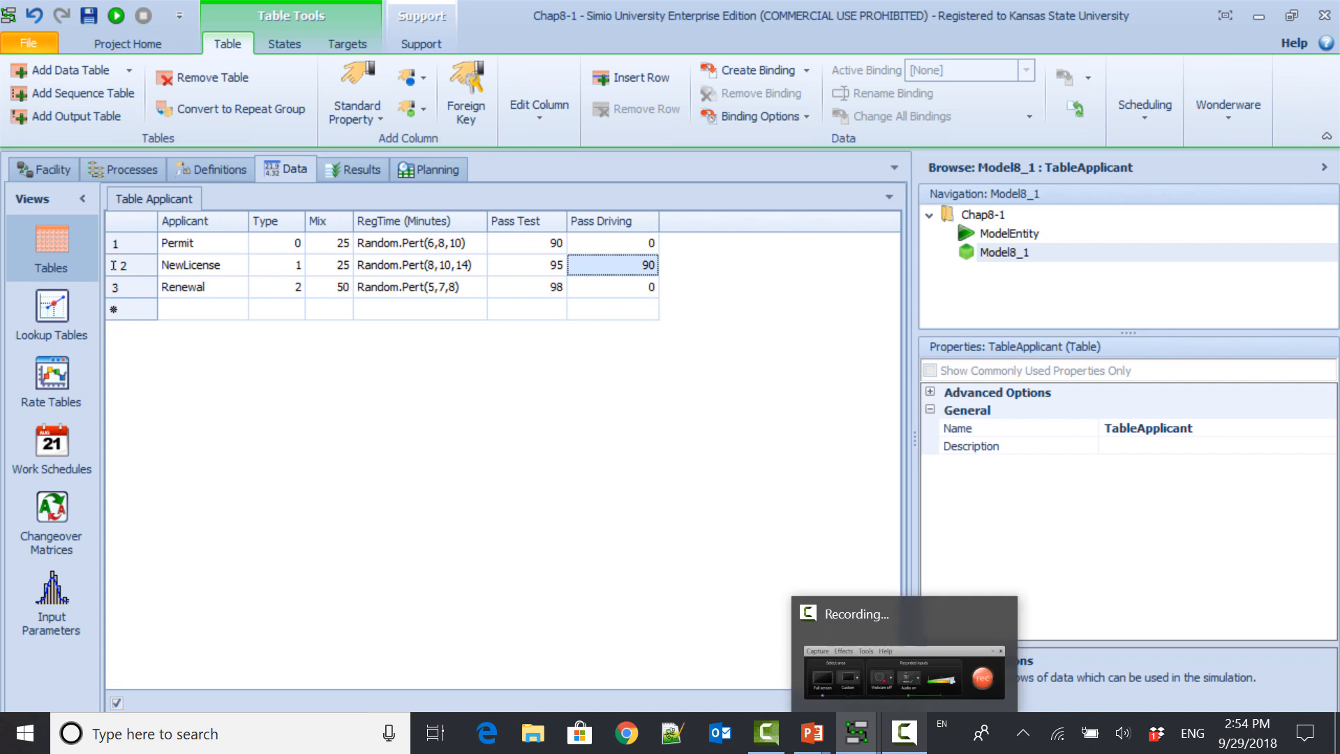
pyautogui.moveTo(810, 733)
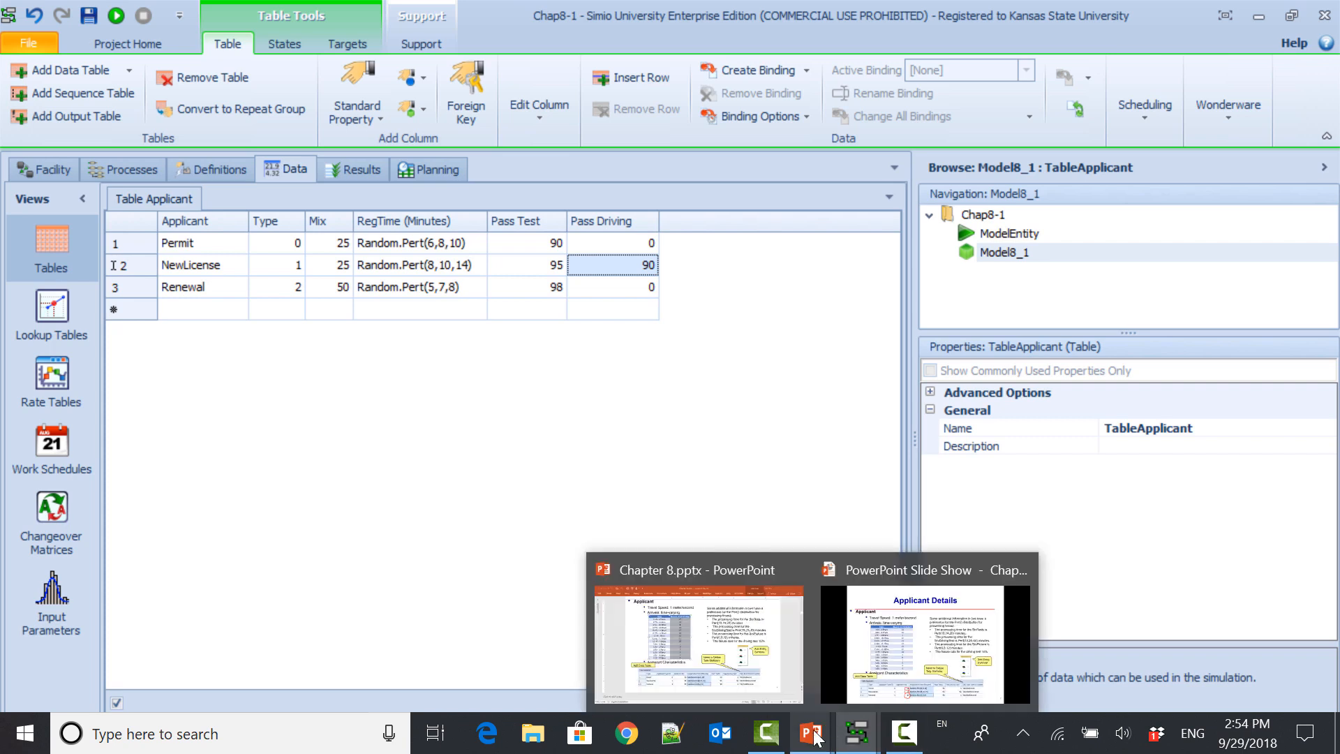
pyautogui.click(905, 667)
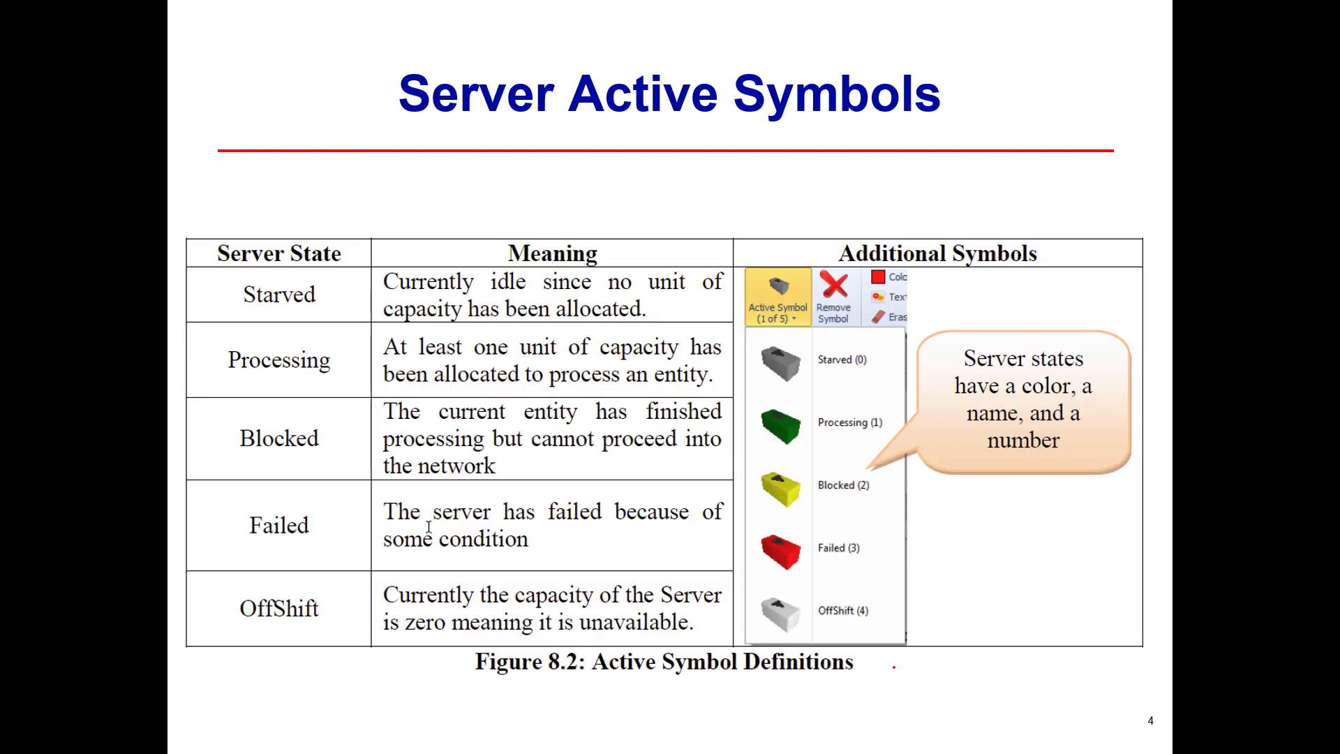
pyautogui.hotkey('alt', 'Tab')
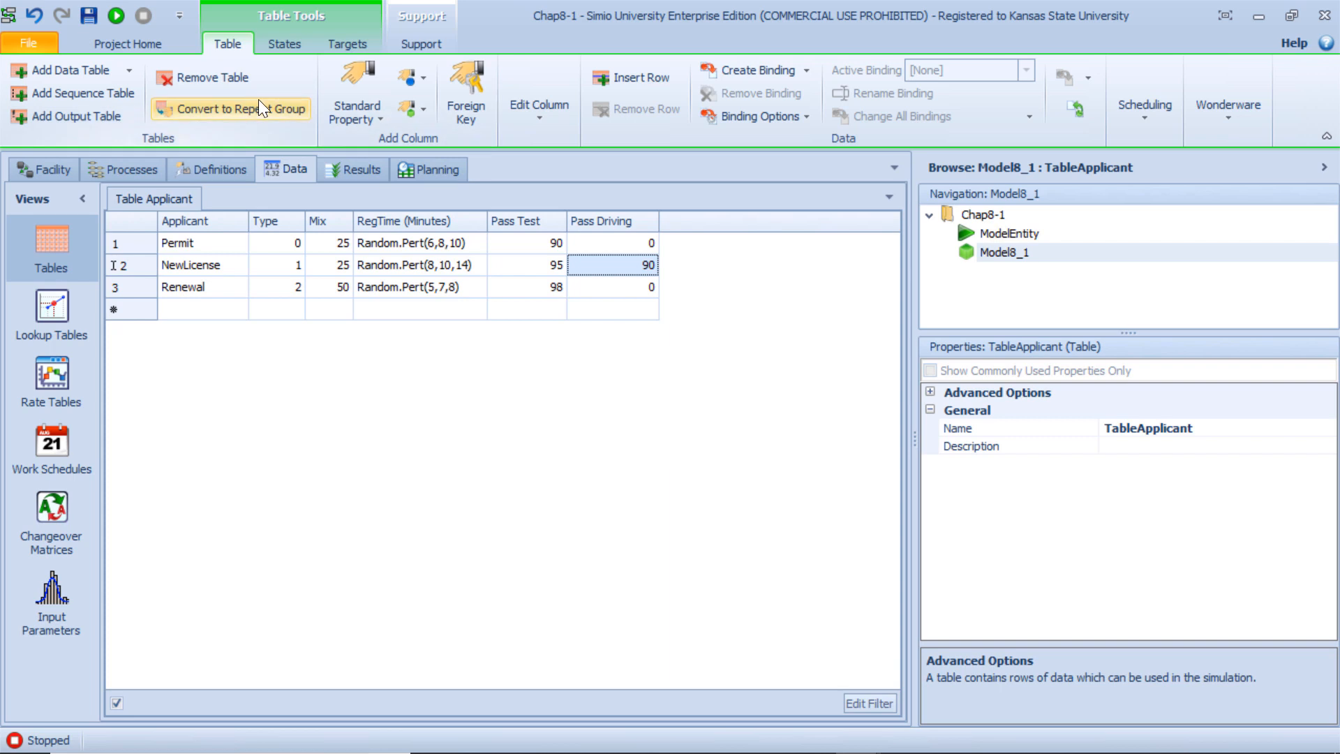
# Step: Add three Tally Statistic elements to the definitions of Model8_1 and select the first one
pyautogui.click(228, 167)
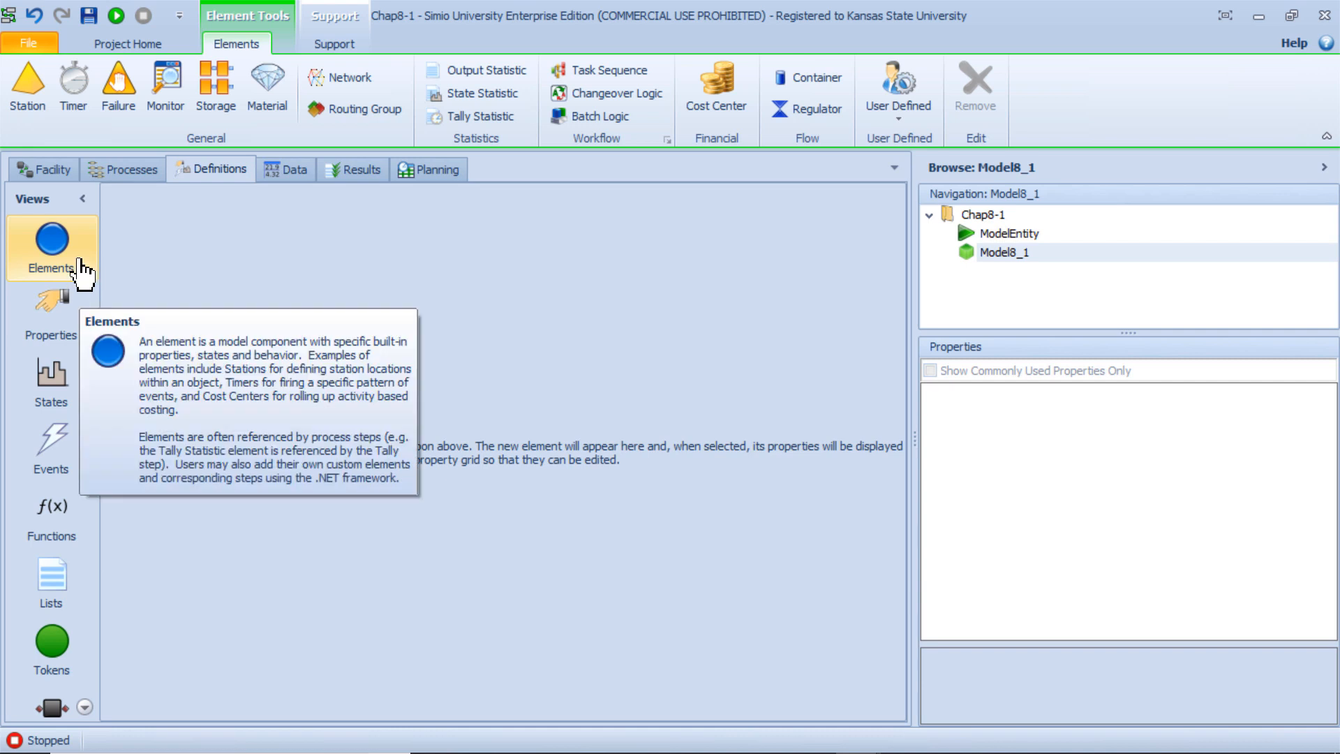
pyautogui.click(493, 116)
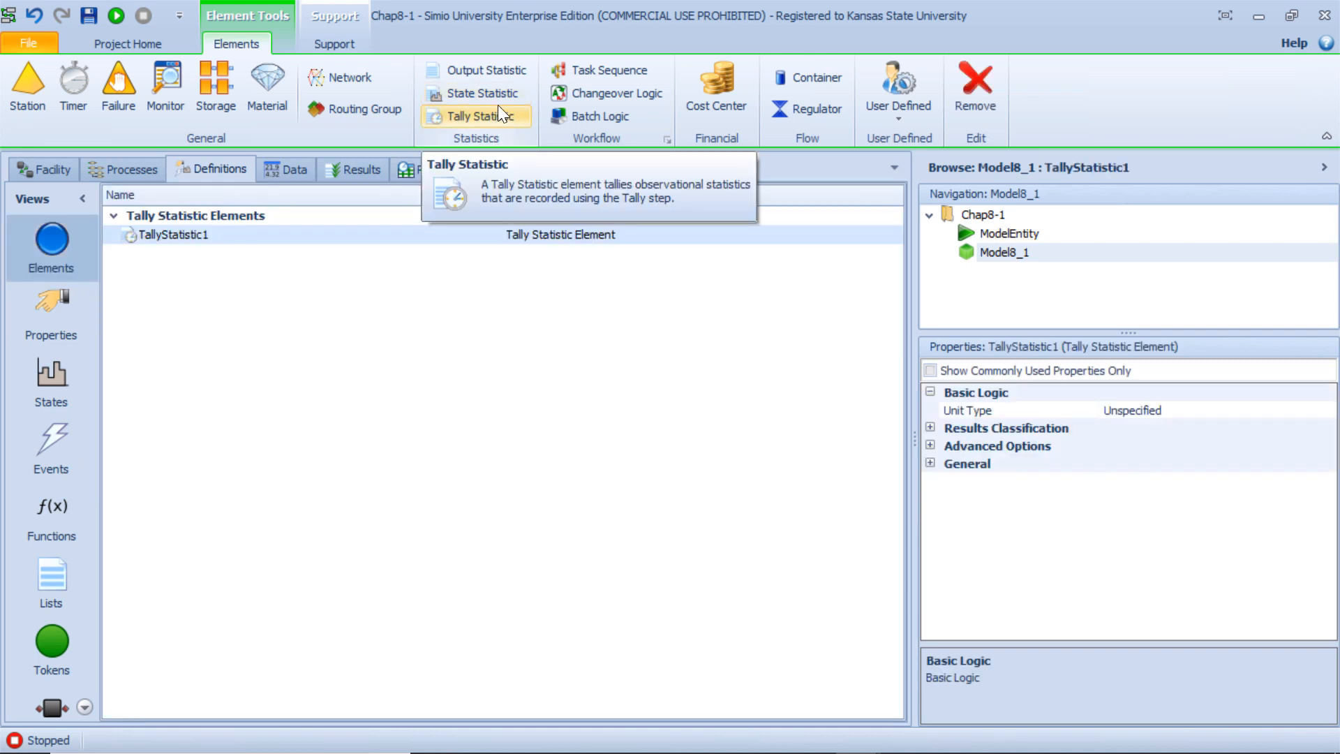
pyautogui.click(497, 111)
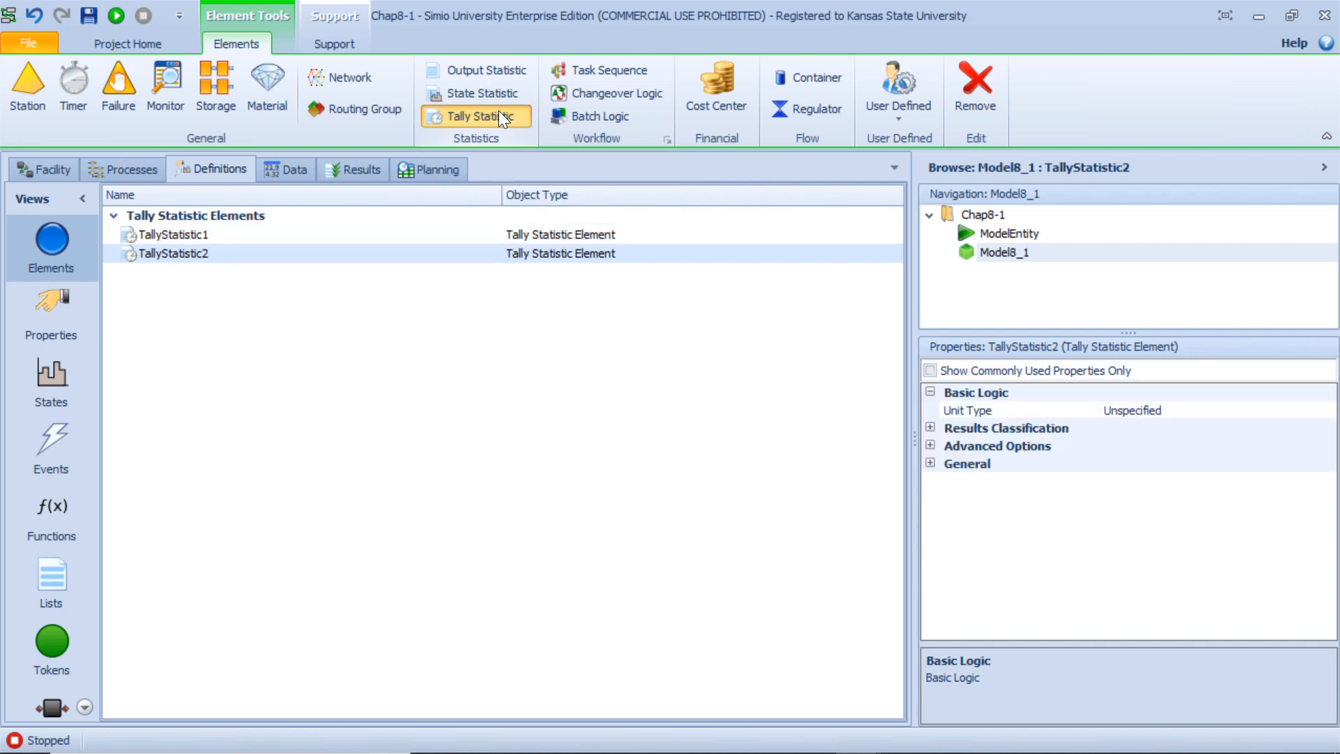
pyautogui.click(498, 112)
pyautogui.click(204, 234)
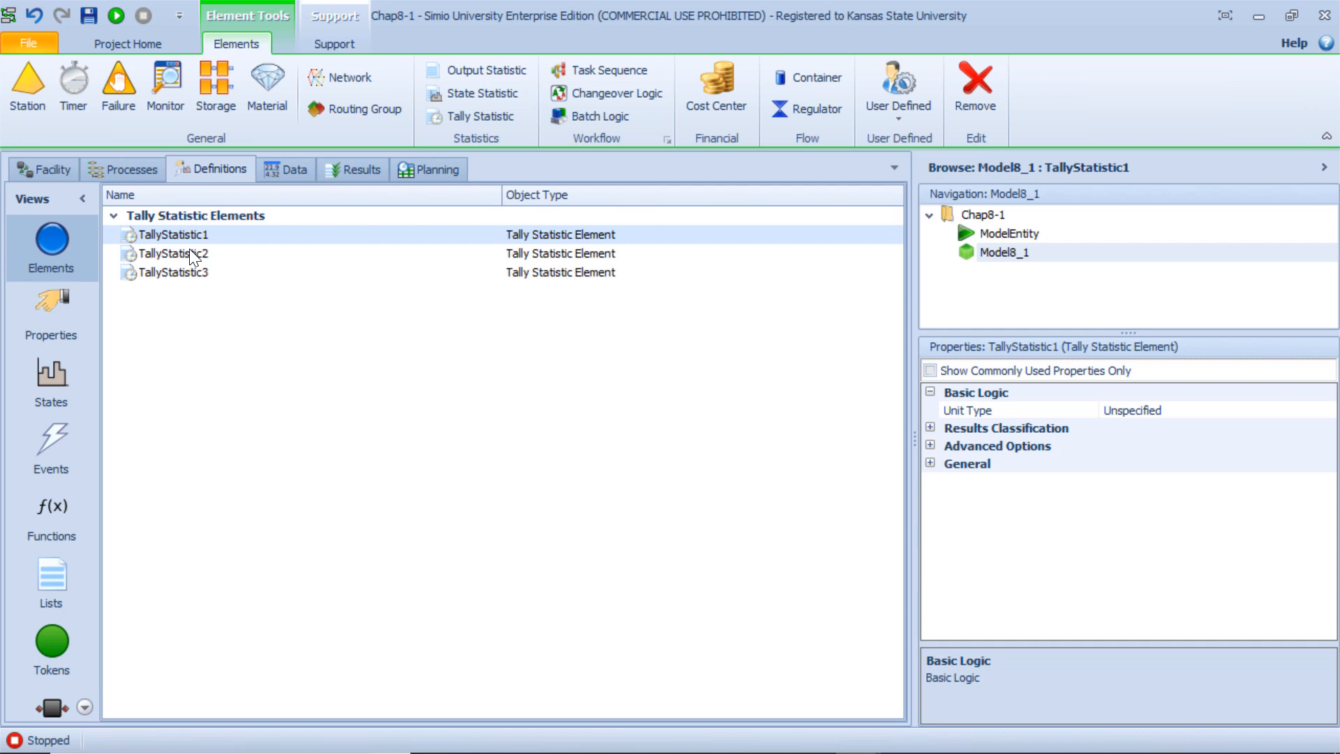
pyautogui.press('XF86AudioLowerVolume')
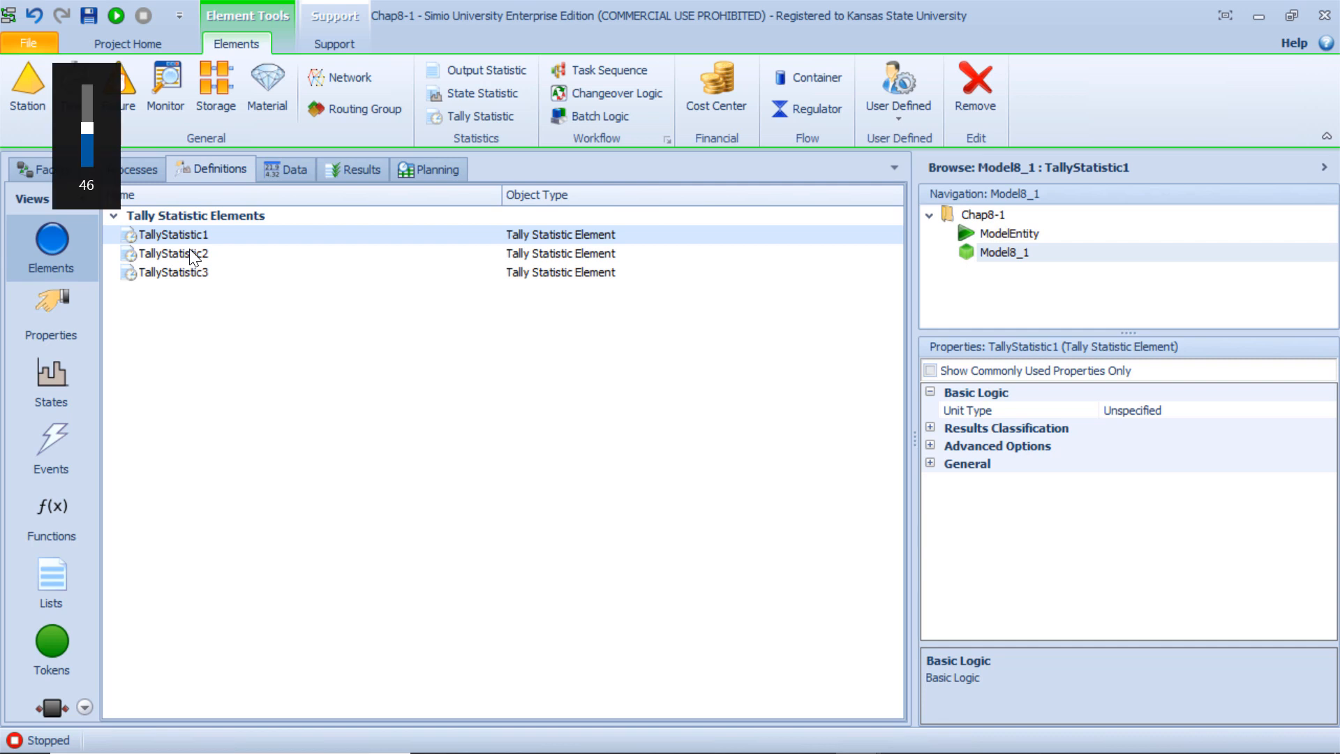
# Step: Rename the first tally statistic element, TallyStatistic1, as TallyPermitTimeInSystem
pyautogui.press('F2')
pyautogui.press('Tab')
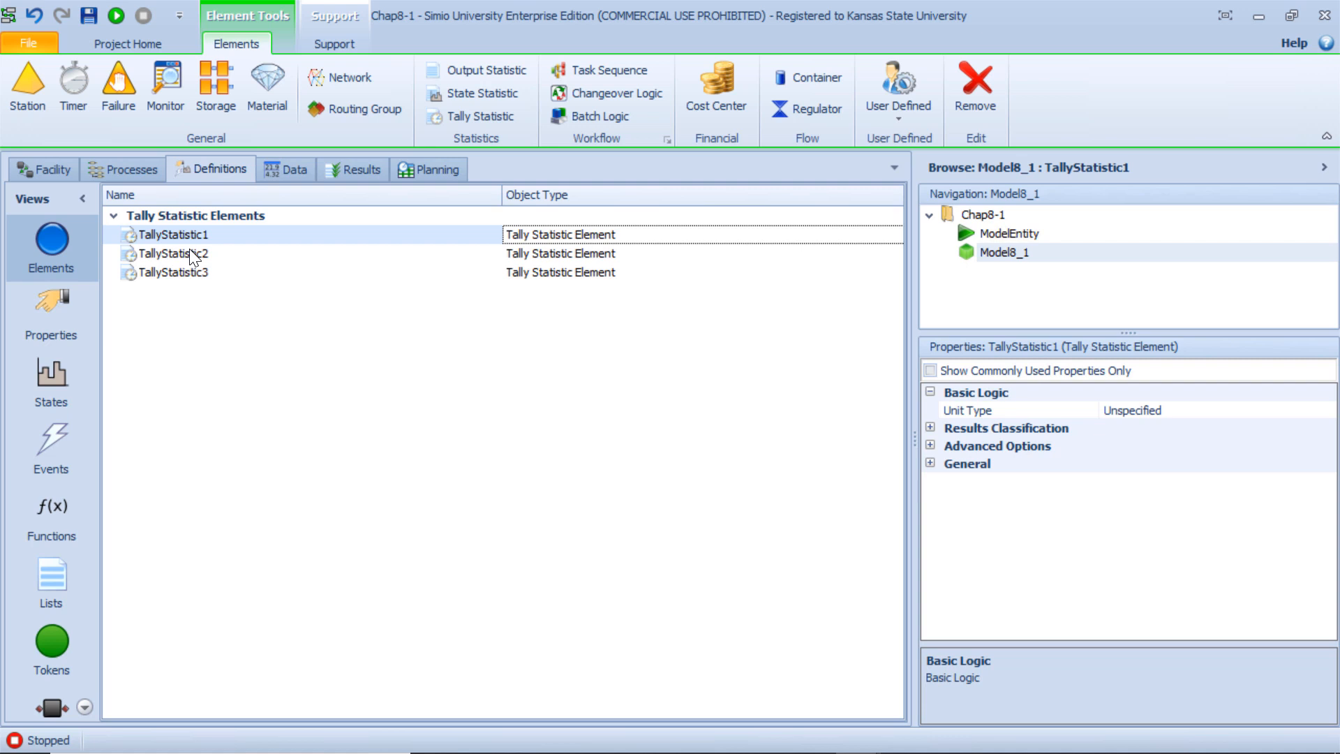
pyautogui.click(204, 238)
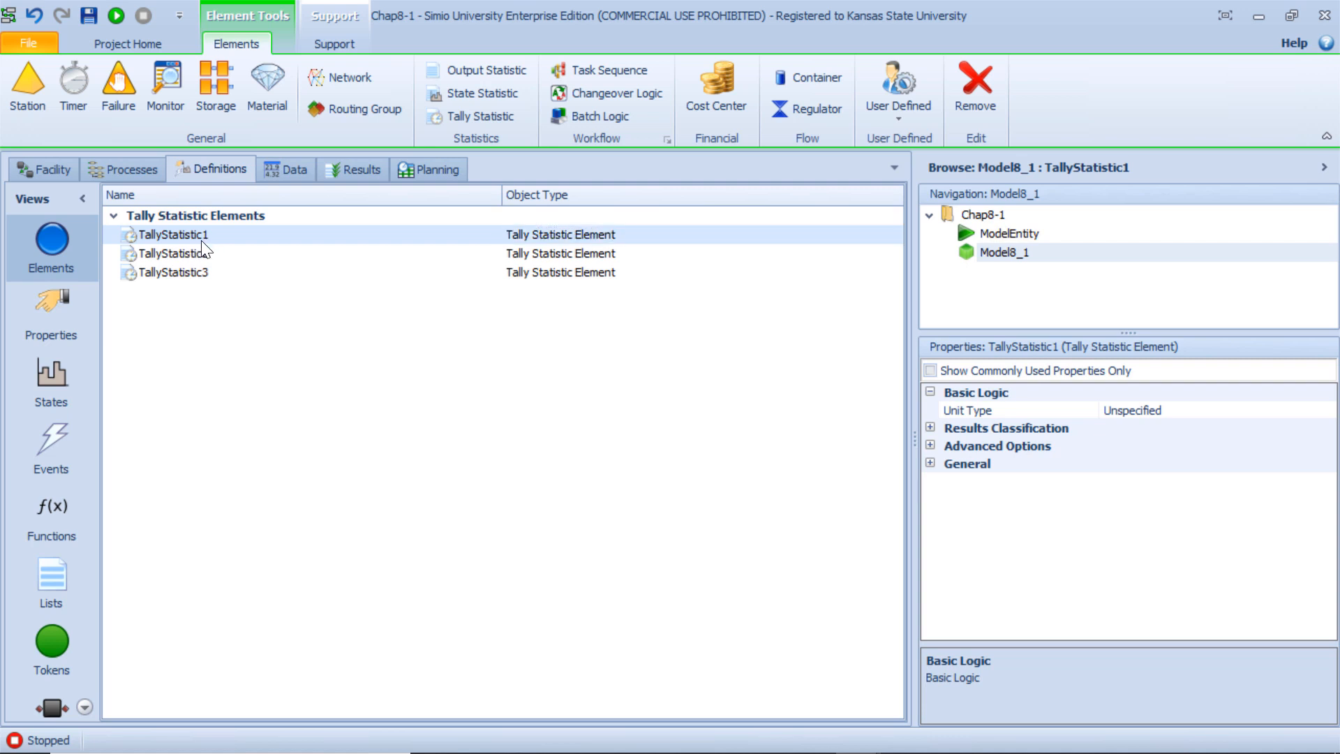
pyautogui.press('F2')
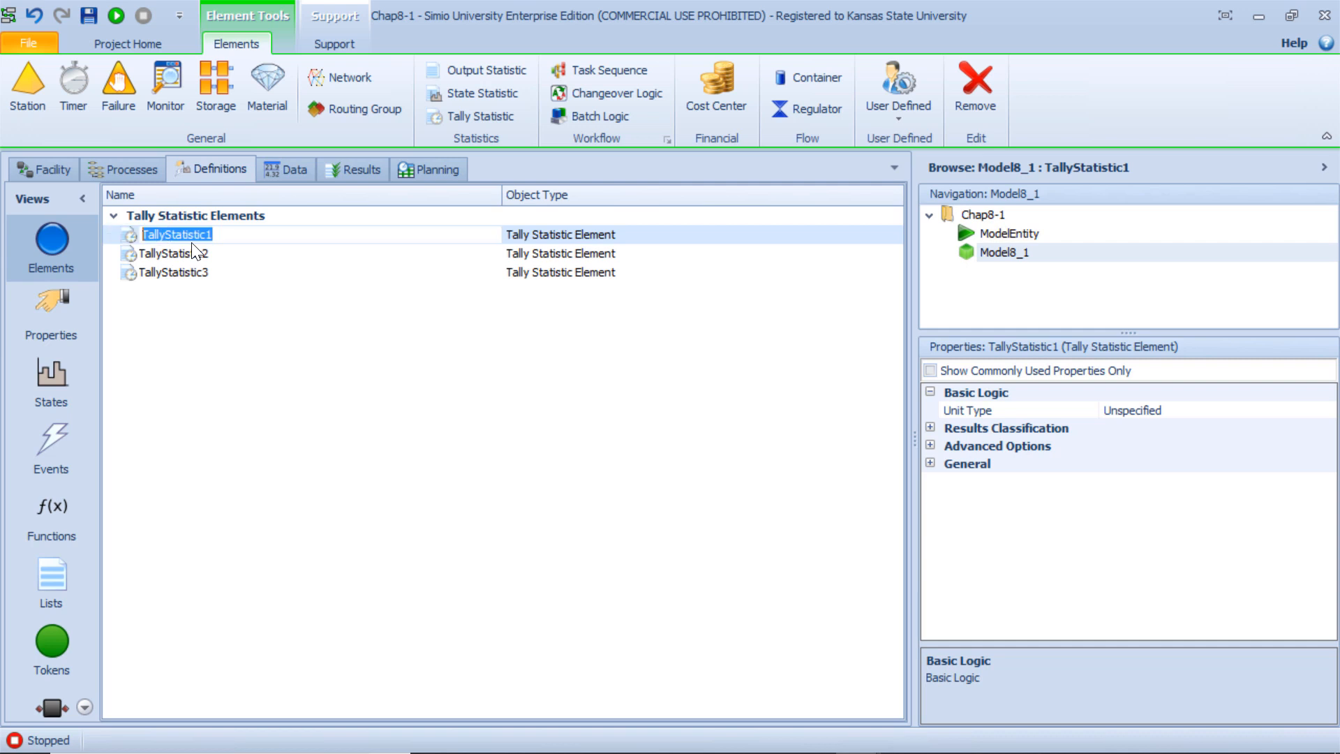
pyautogui.write('Tall')
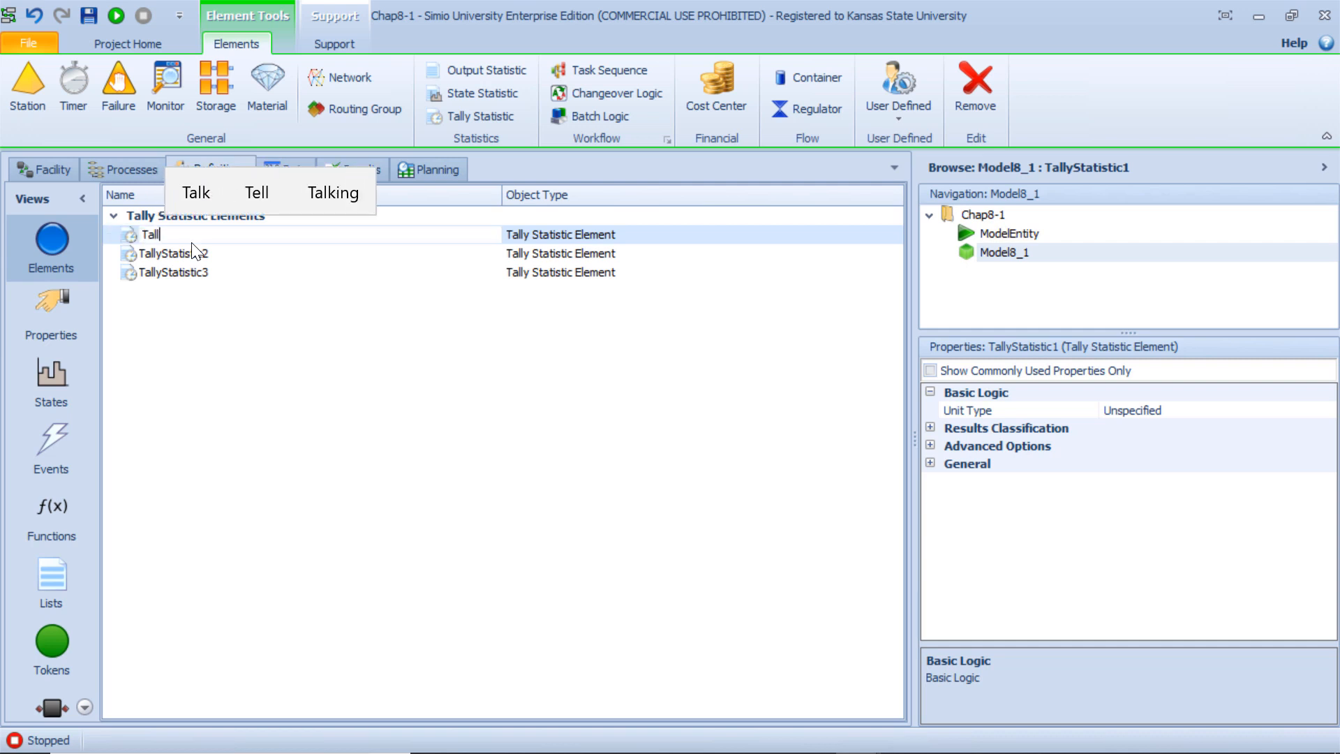
pyautogui.write('yPermit')
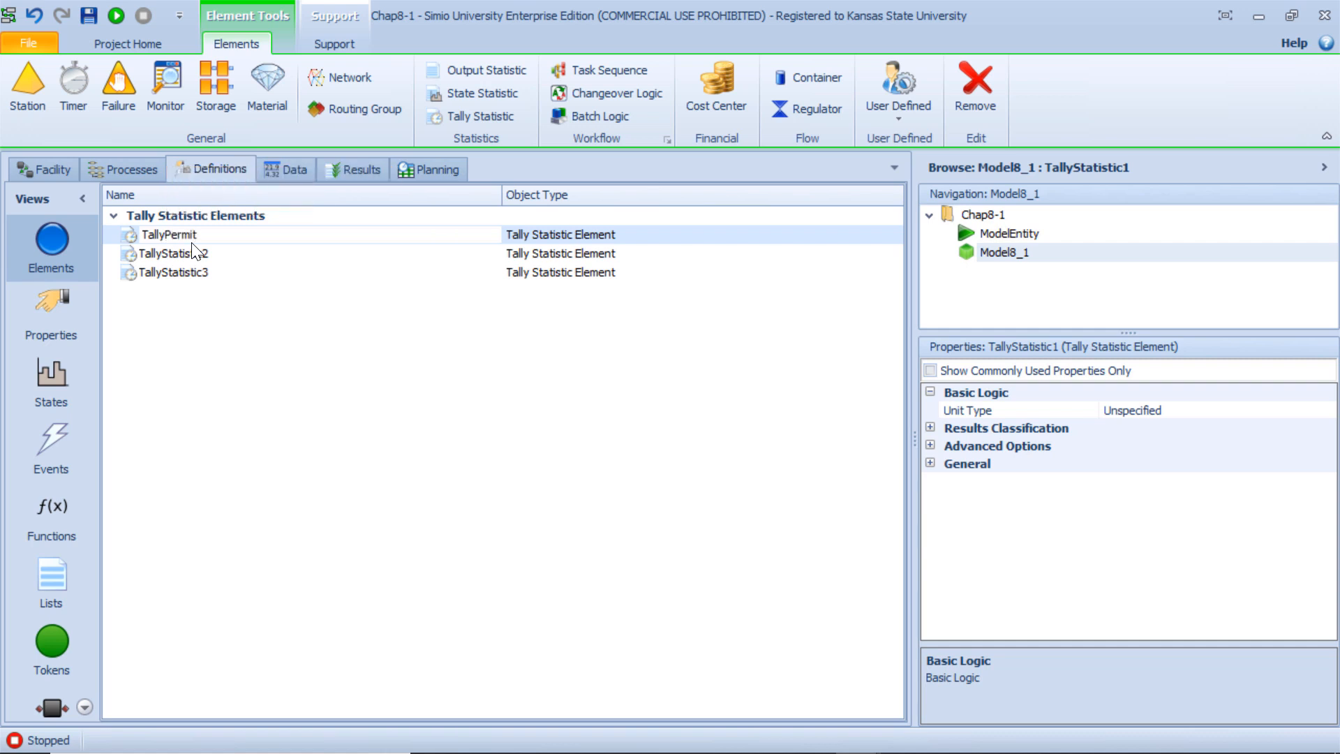
pyautogui.write('TimeInSystem')
# Step: Copy the first element's name and reuse it to rename TallyStatistic2 as TallyNewLicTimeInSystem
pyautogui.hotkey('shift', 'Left')
pyautogui.hotkey('shift', 'Left')
pyautogui.hotkey('shift', 'Left')
pyautogui.hotkey('shift', 'Left')
pyautogui.hotkey('shift', 'Left')
pyautogui.hotkey('shift', 'Left')
pyautogui.hotkey('shift', 'Left')
pyautogui.hotkey('shift', 'Left')
pyautogui.hotkey('shift', 'Left')
pyautogui.hotkey('shift', 'Left')
pyautogui.hotkey('shift', 'Left')
pyautogui.hotkey('shift', 'Left')
pyautogui.hotkey('shift', 'Left')
pyautogui.hotkey('shift', 'Left')
pyautogui.hotkey('shift', 'Left')
pyautogui.hotkey('shift', 'Left')
pyautogui.hotkey('shift', 'Left')
pyautogui.hotkey('shift', 'Left')
pyautogui.hotkey('shift', 'Left')
pyautogui.hotkey('shift', 'Left')
pyautogui.hotkey('shift', 'Left')
pyautogui.hotkey('ctrl', 'c')
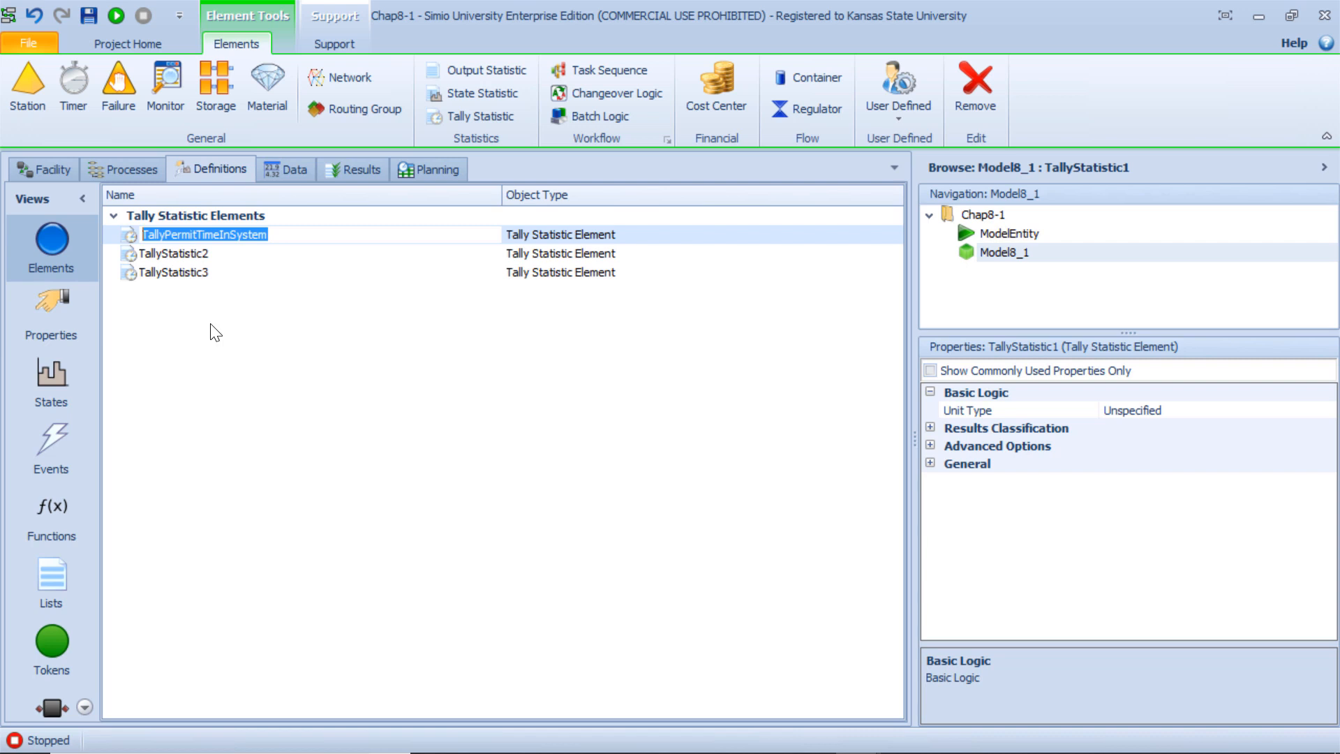
pyautogui.press('Down')
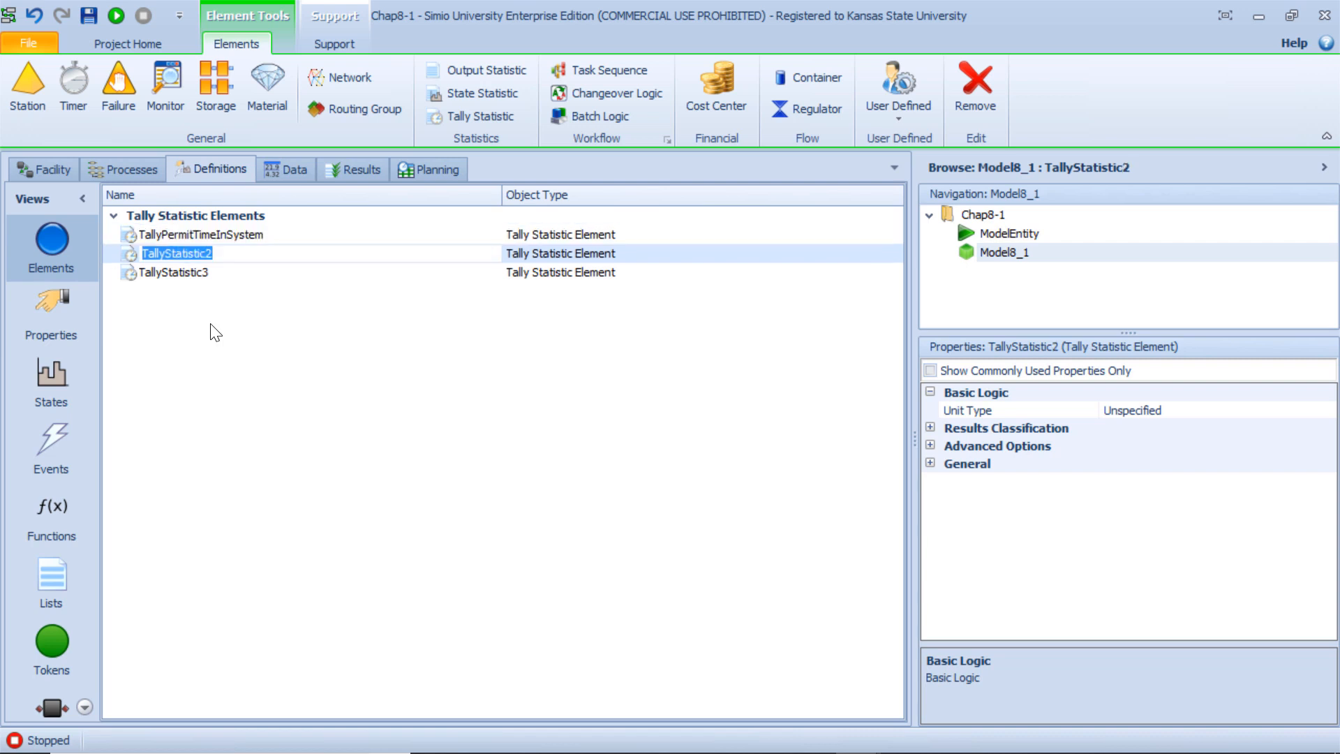
pyautogui.hotkey('ctrl', 'v')
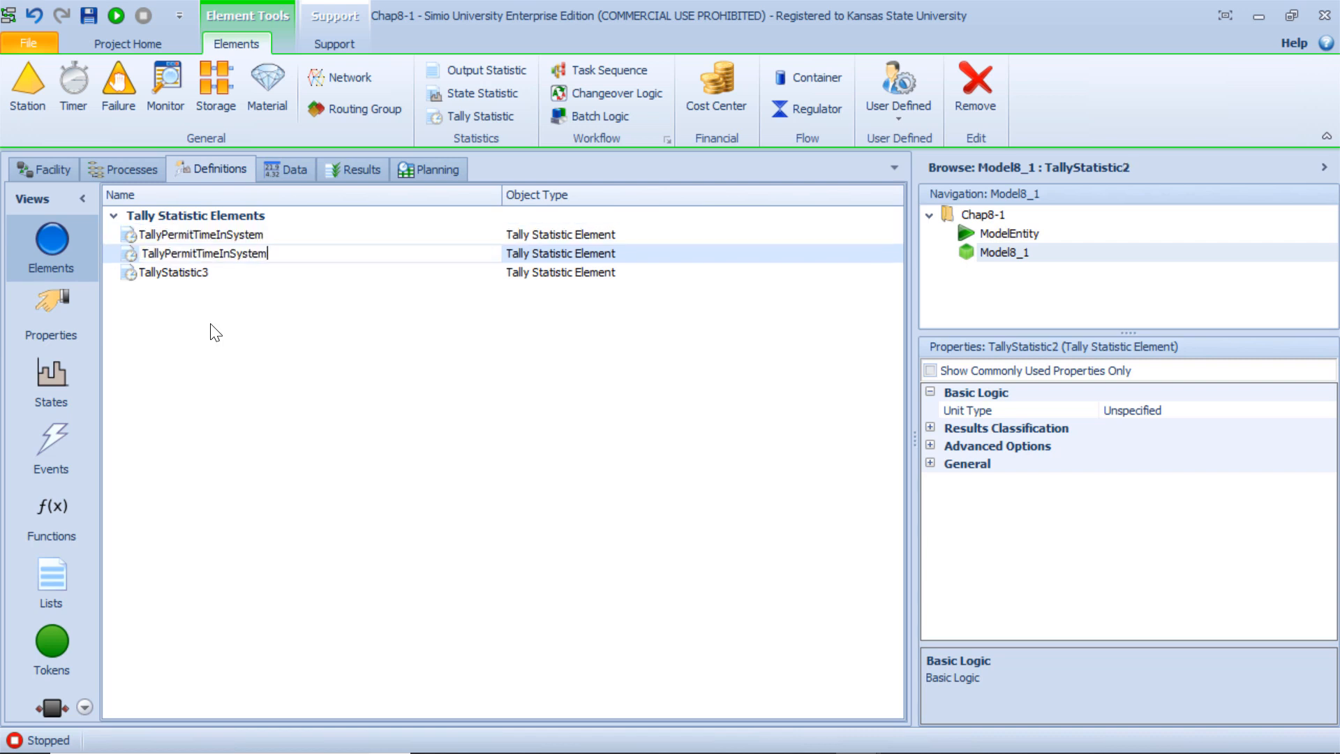
pyautogui.press('Left')
pyautogui.press('Left')
pyautogui.press('Left')
pyautogui.press('Left')
pyautogui.press('Left')
pyautogui.press('Left')
pyautogui.press('Left')
pyautogui.press('Left')
pyautogui.press('Left')
pyautogui.press('Left')
pyautogui.press('Left')
pyautogui.press('Left')
pyautogui.press('Left')
pyautogui.press('Right')
pyautogui.press('BackSpace')
pyautogui.press('BackSpace')
pyautogui.press('BackSpace')
pyautogui.press('BackSpace')
pyautogui.press('BackSpace')
pyautogui.press('BackSpace')
pyautogui.write('NewLic')
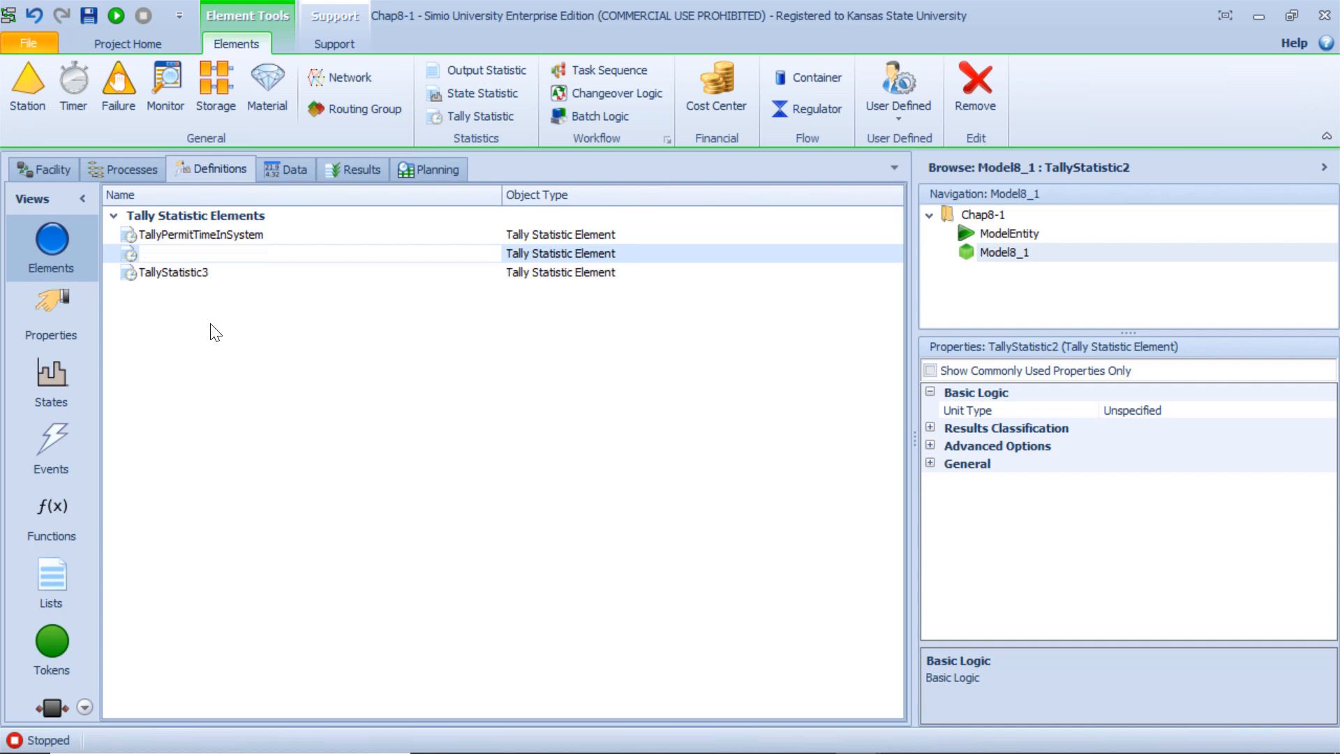
pyautogui.press('Return')
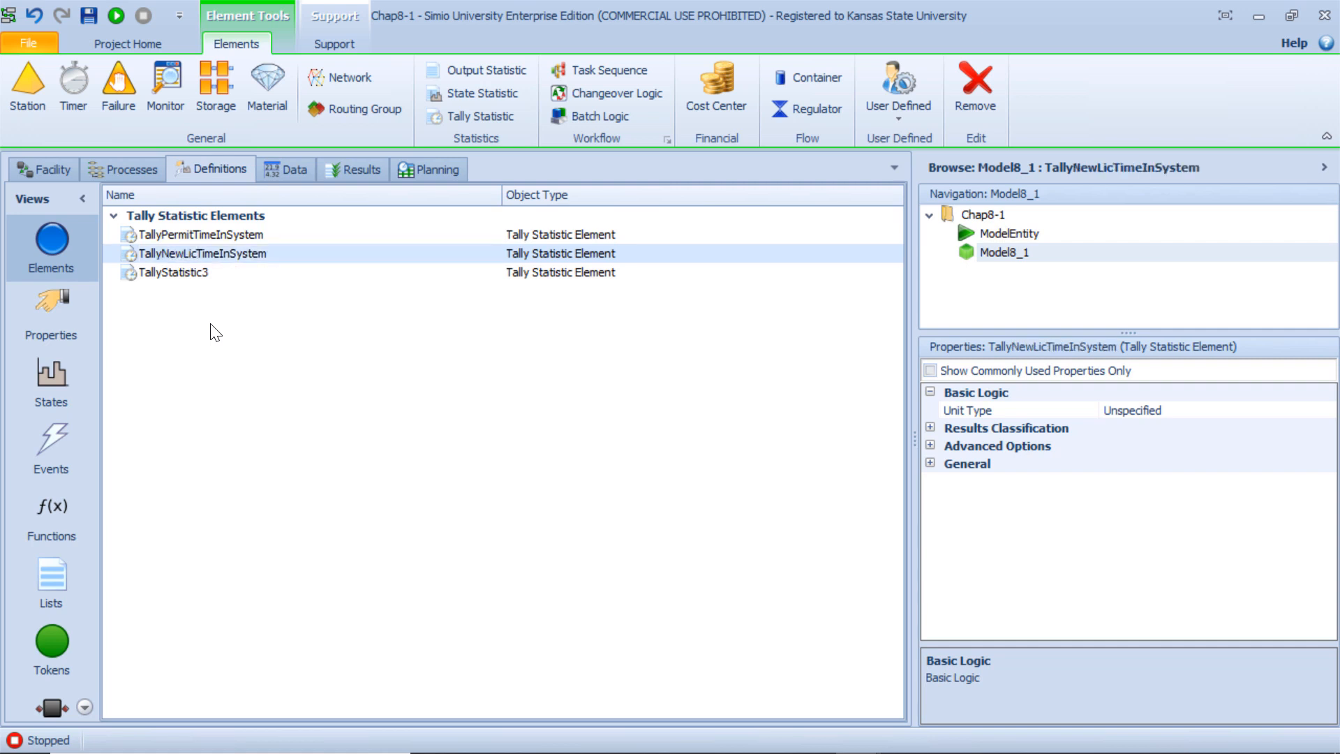
# Step: Rename TallyStatistic3 as TallyRenewTimeInSystem, reusing the copied name
pyautogui.click(216, 274)
pyautogui.click(216, 274)
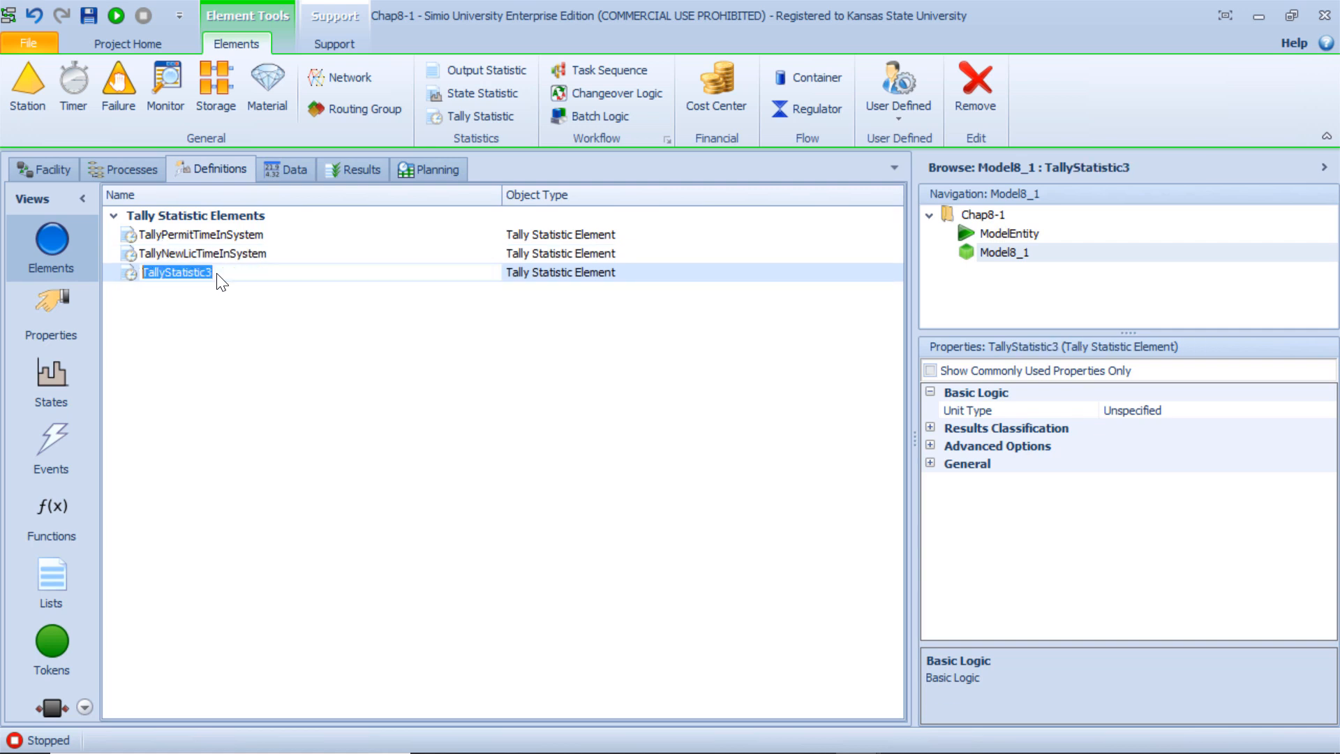
pyautogui.hotkey('ctrl', 'v')
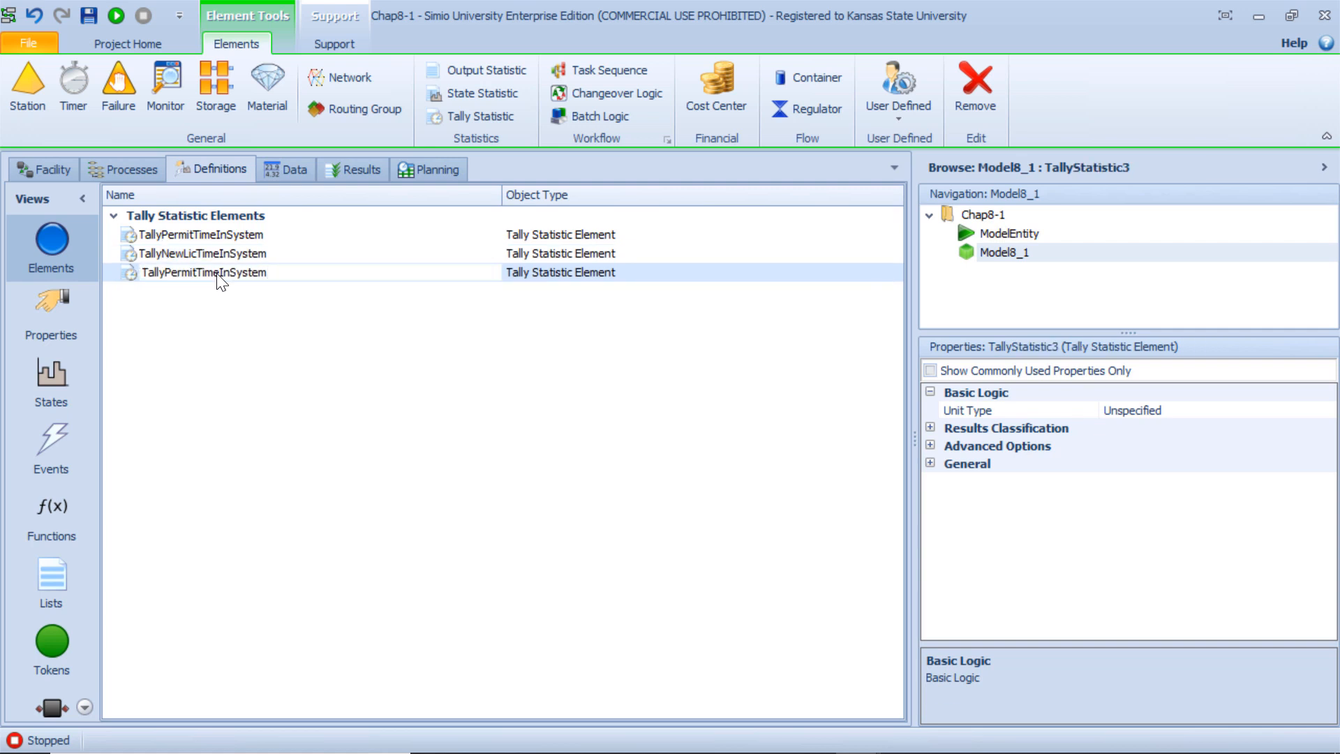
pyautogui.press('Left')
pyautogui.press('Left')
pyautogui.press('BackSpace')
pyautogui.press('BackSpace')
pyautogui.press('BackSpace')
pyautogui.press('BackSpace')
pyautogui.press('BackSpace')
pyautogui.press('BackSpace')
pyautogui.write('Renew')
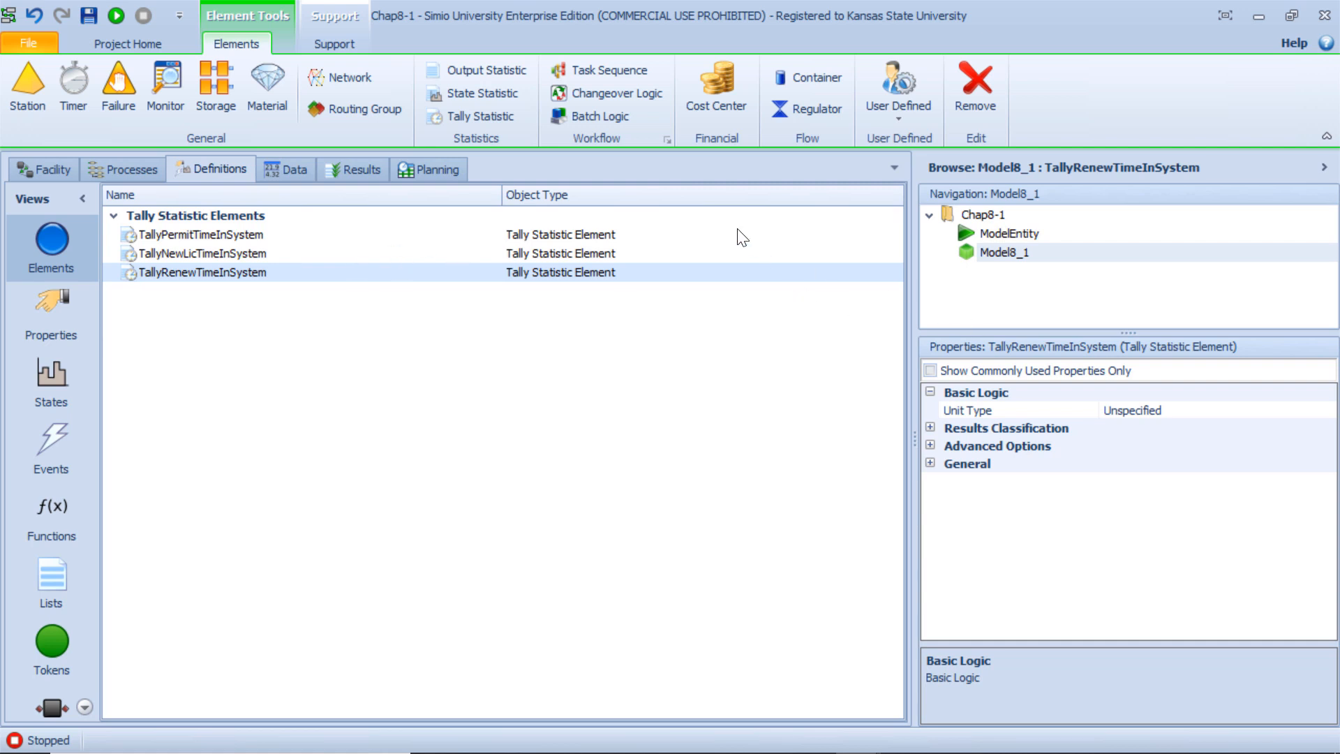
# Step: Set the Unit Type of the permit, new license and renewal tally statistics to Time
pyautogui.click(676, 237)
pyautogui.click(1203, 410)
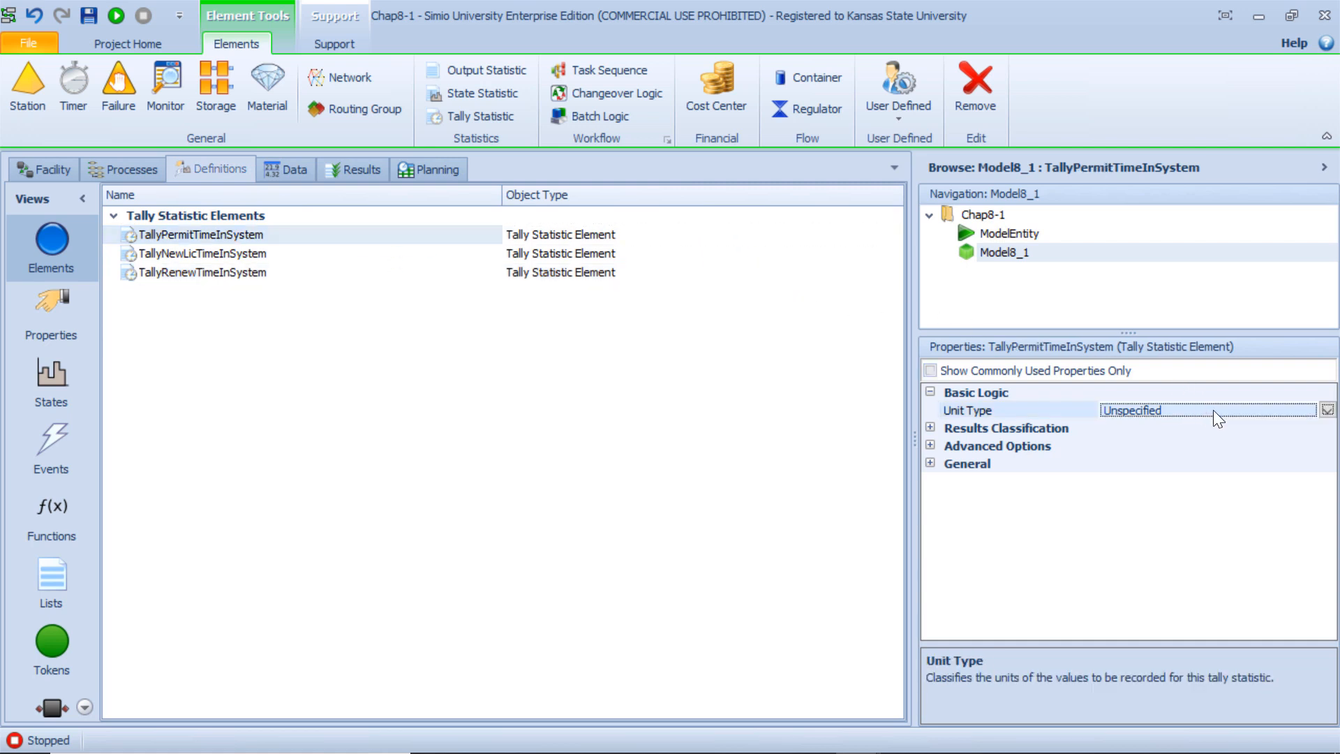
pyautogui.click(1326, 410)
pyautogui.click(1115, 445)
pyautogui.click(579, 254)
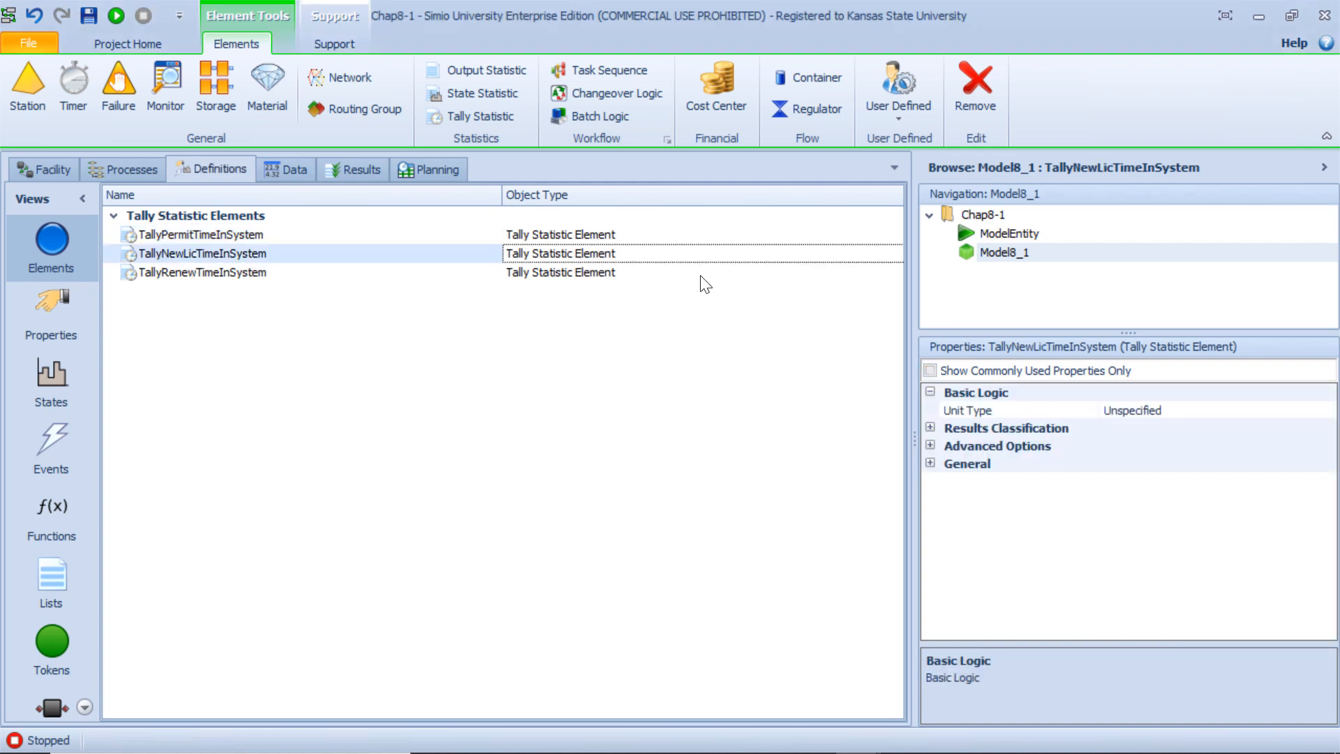
pyautogui.click(1228, 412)
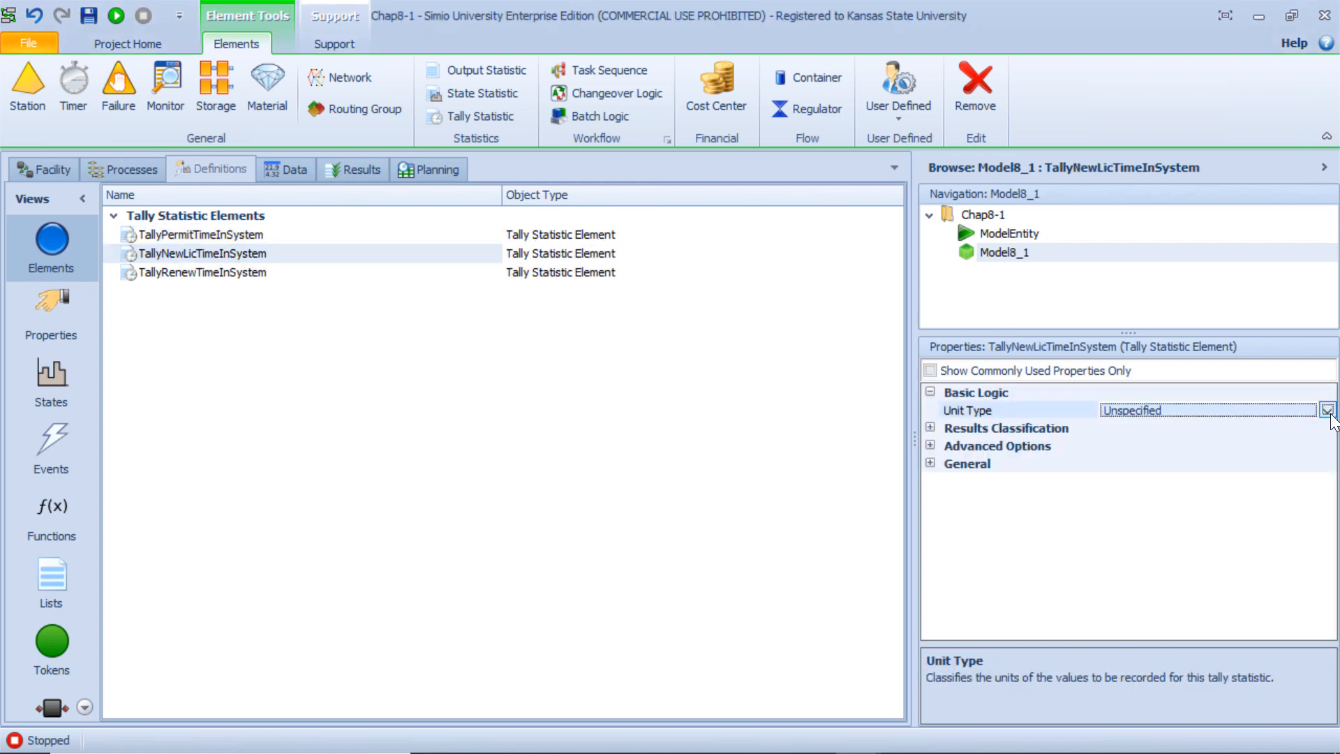
pyautogui.click(1325, 410)
pyautogui.click(1132, 449)
pyautogui.click(568, 272)
pyautogui.click(1175, 414)
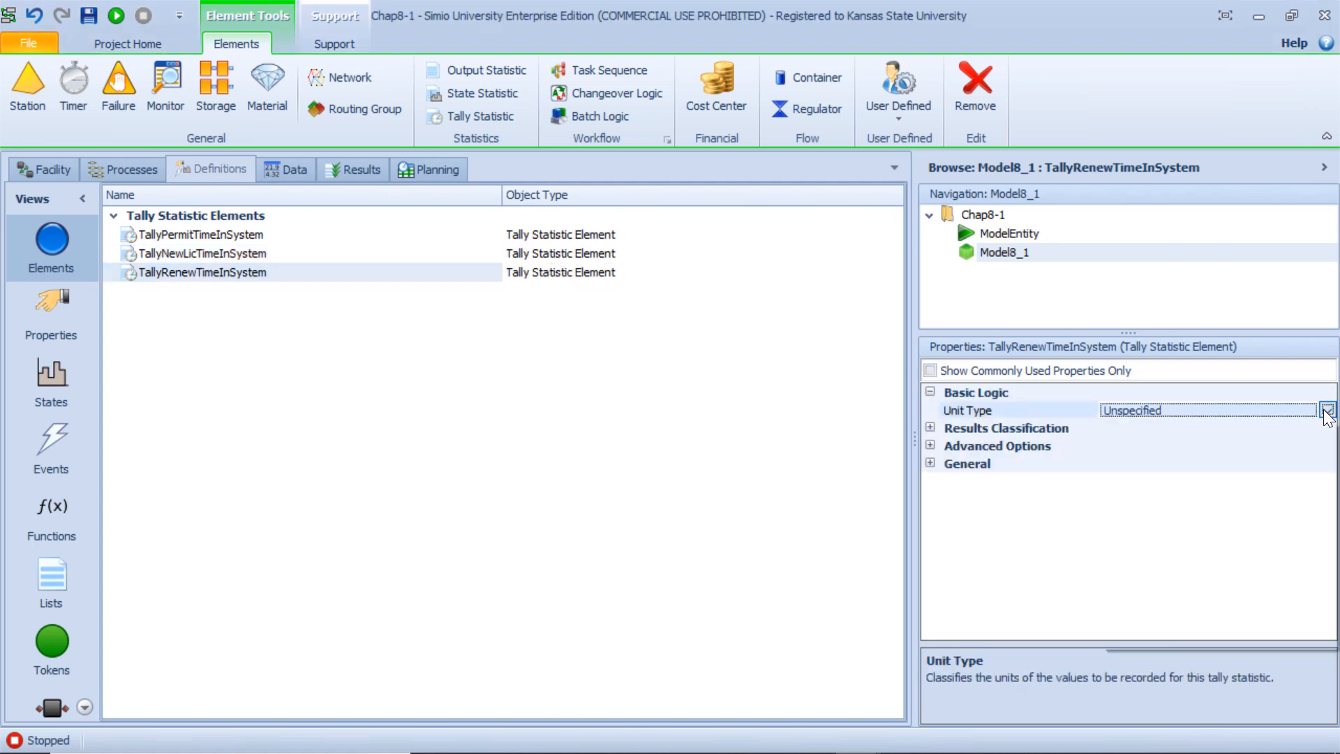
pyautogui.click(1325, 410)
pyautogui.click(1131, 449)
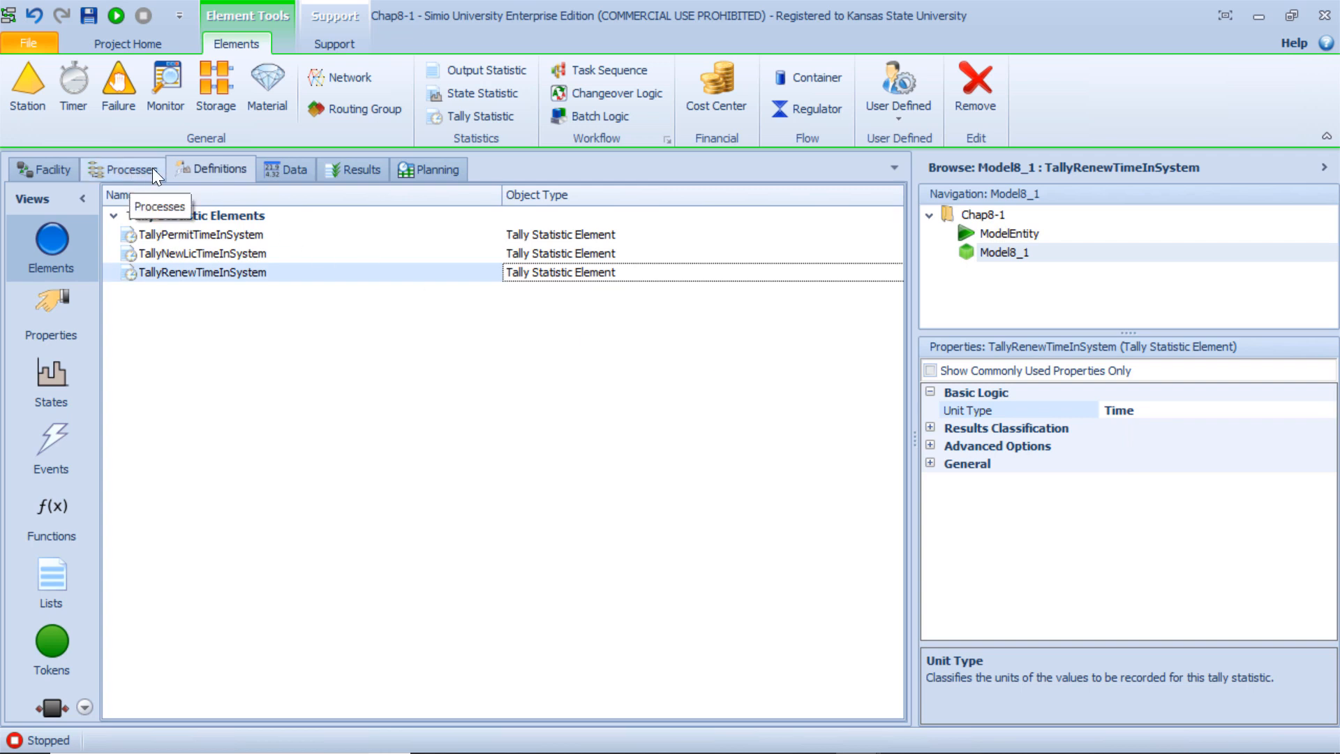
# Step: Add a Tally Statistic element reference column to the TableApplicant data table
pyautogui.click(277, 180)
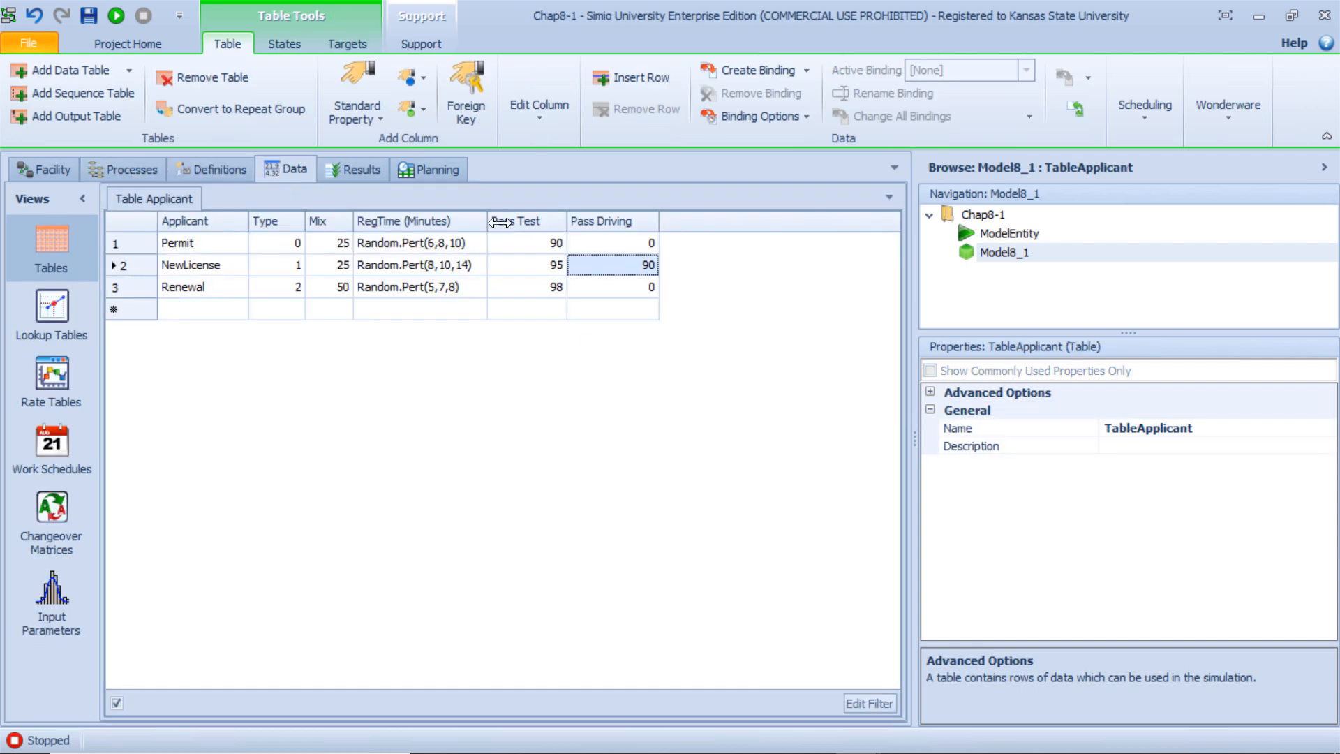
pyautogui.rightClick(689, 224)
pyautogui.click(687, 222)
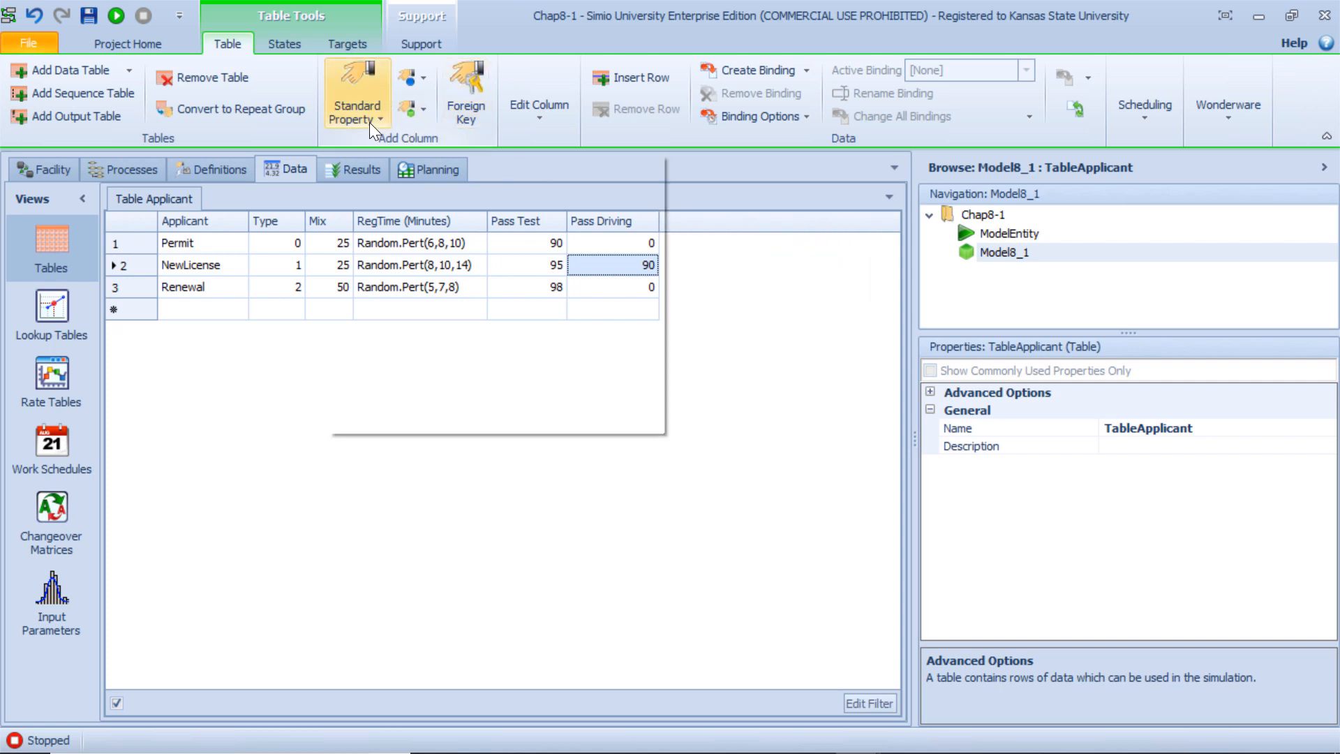
pyautogui.click(421, 115)
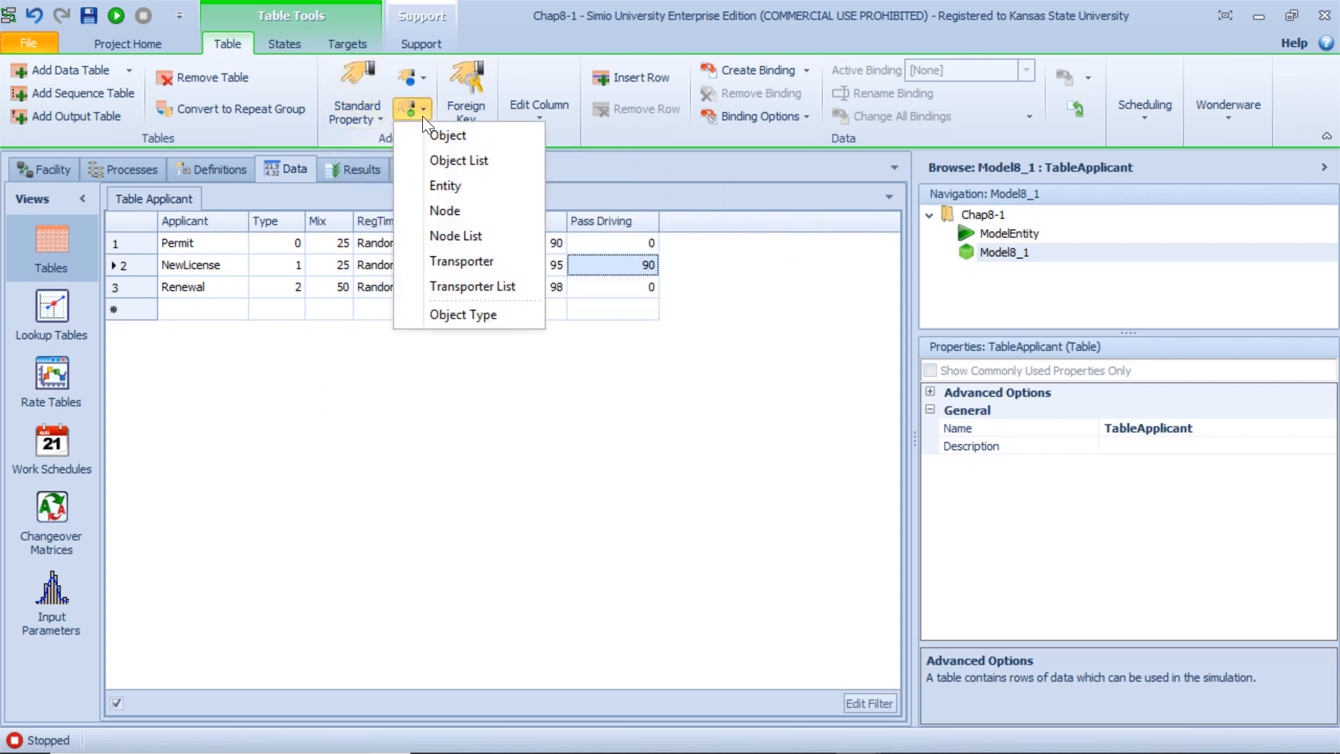
pyautogui.click(425, 79)
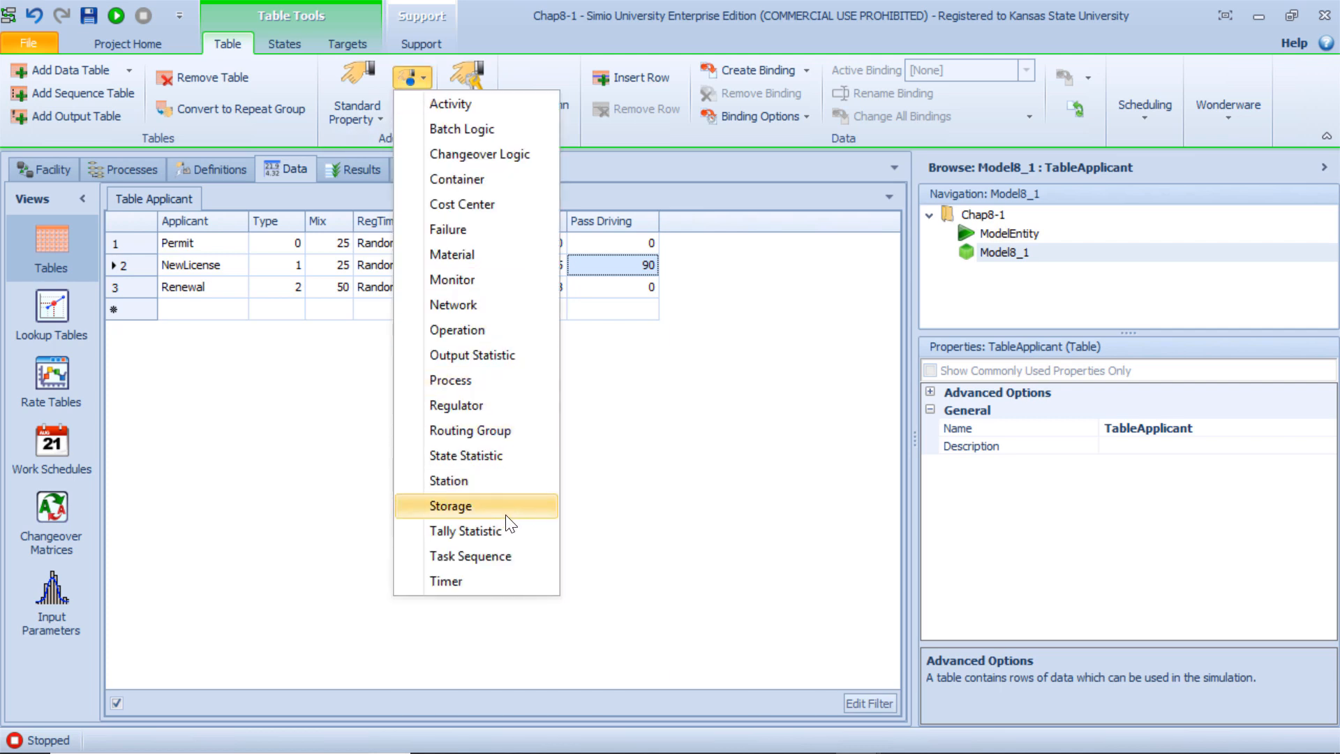
pyautogui.click(466, 531)
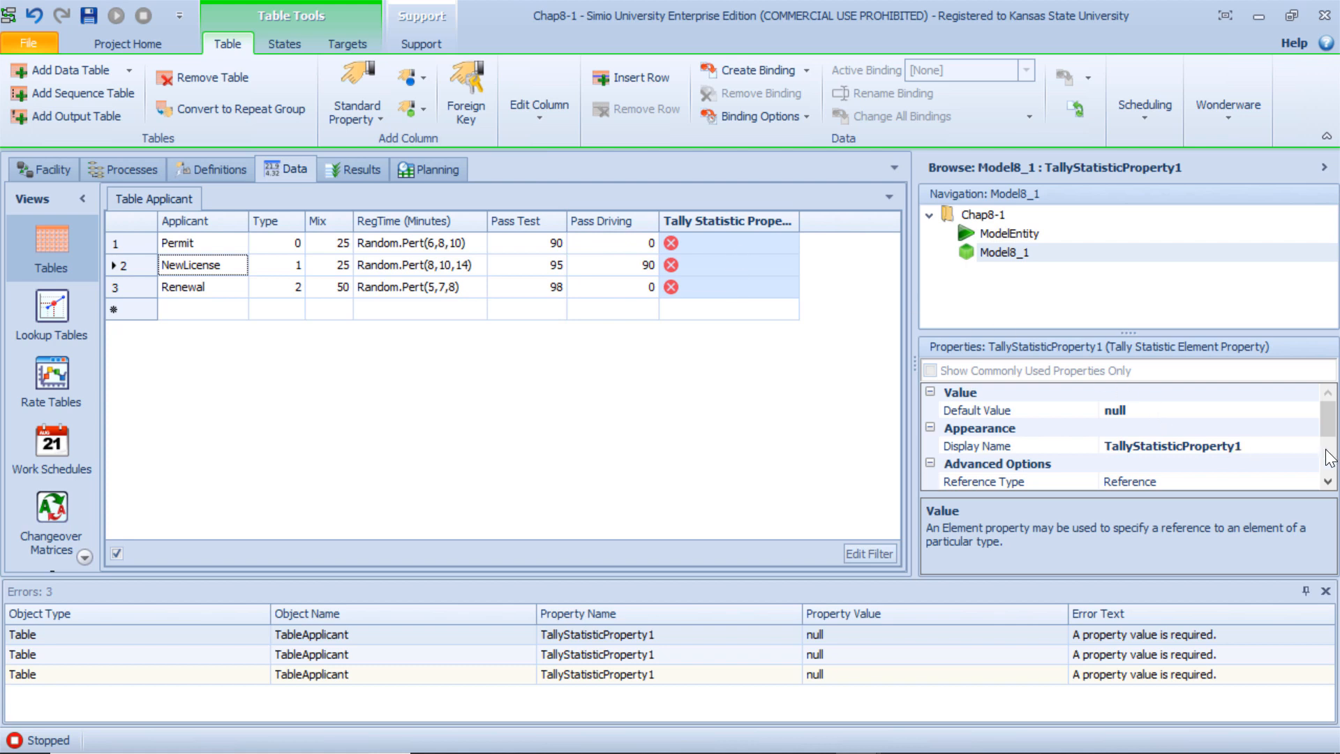
# Step: Rename the new tally statistic column property as TallyStatFlowTime
pyautogui.scroll(-2, 1278, 447)
pyautogui.click(1256, 463)
pyautogui.moveTo(1256, 463); pyautogui.dragTo(1161, 461)
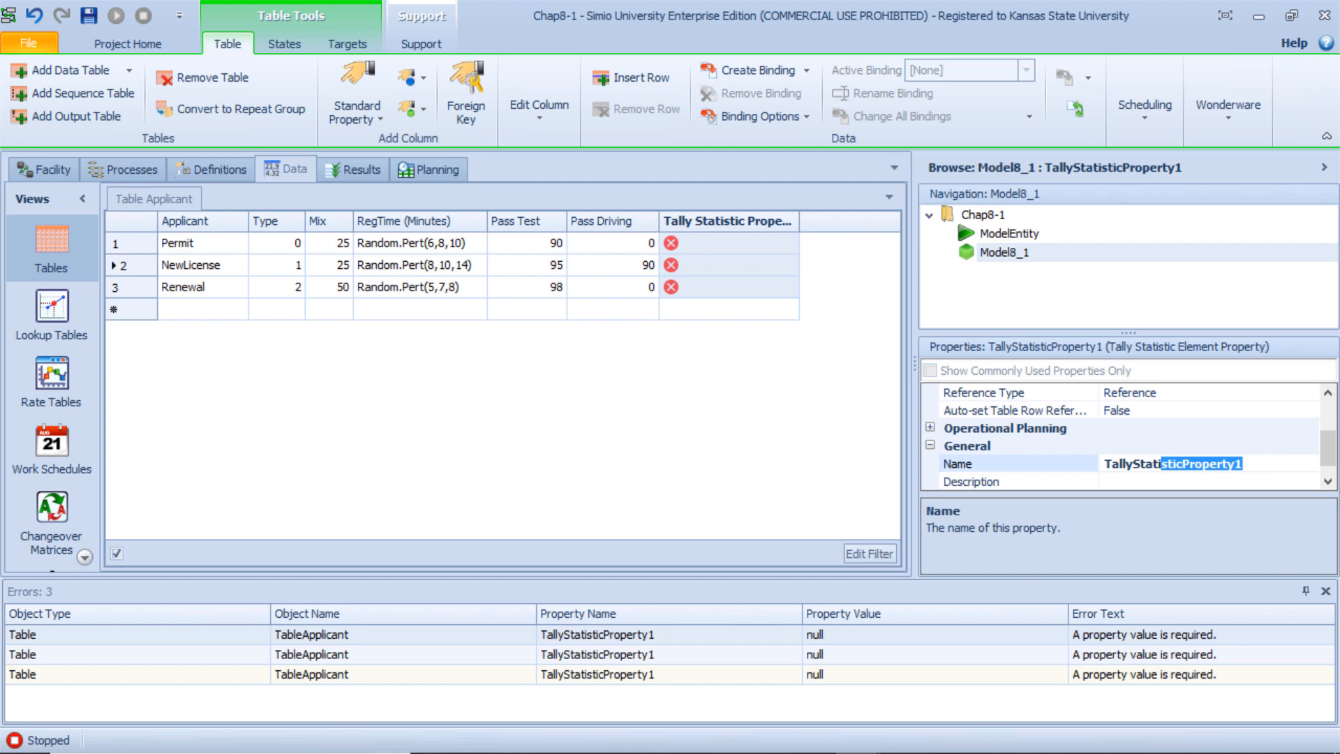
pyautogui.write('Flow')
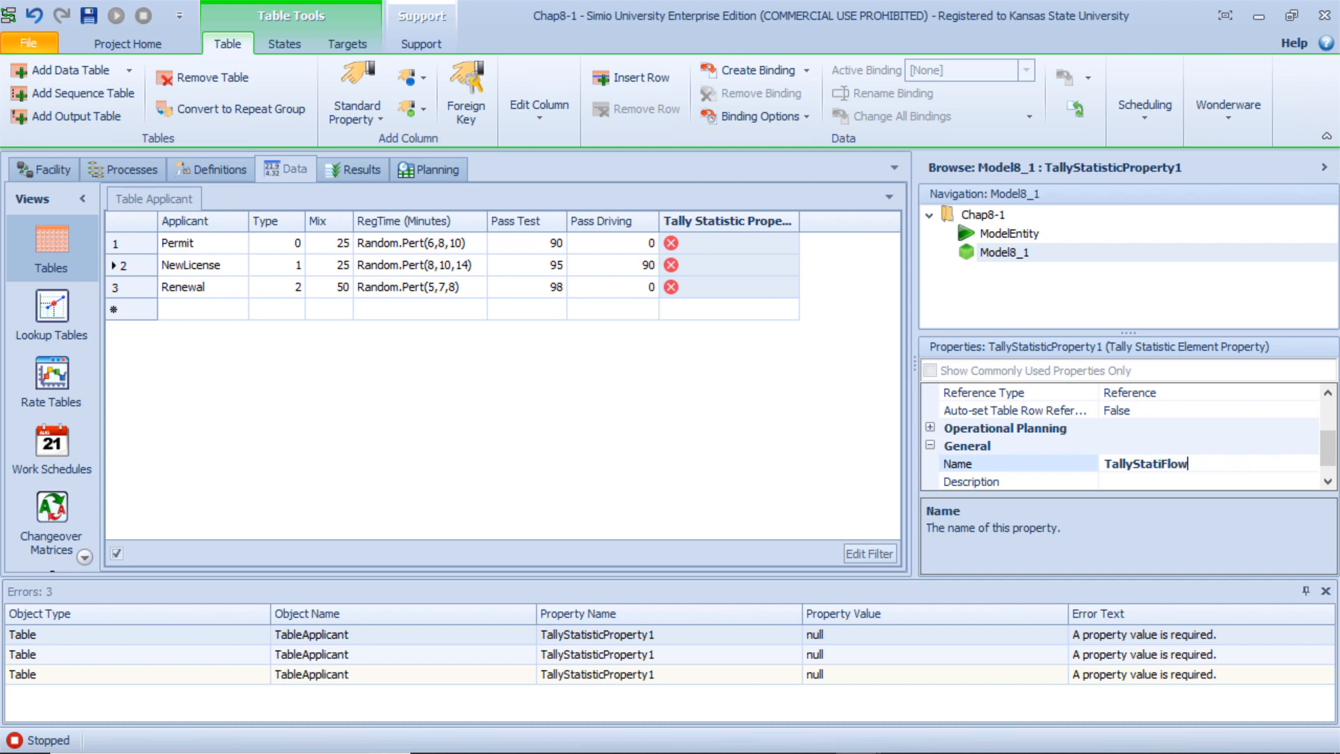
pyautogui.write('Tim')
pyautogui.press('BackSpace')
pyautogui.press('Return')
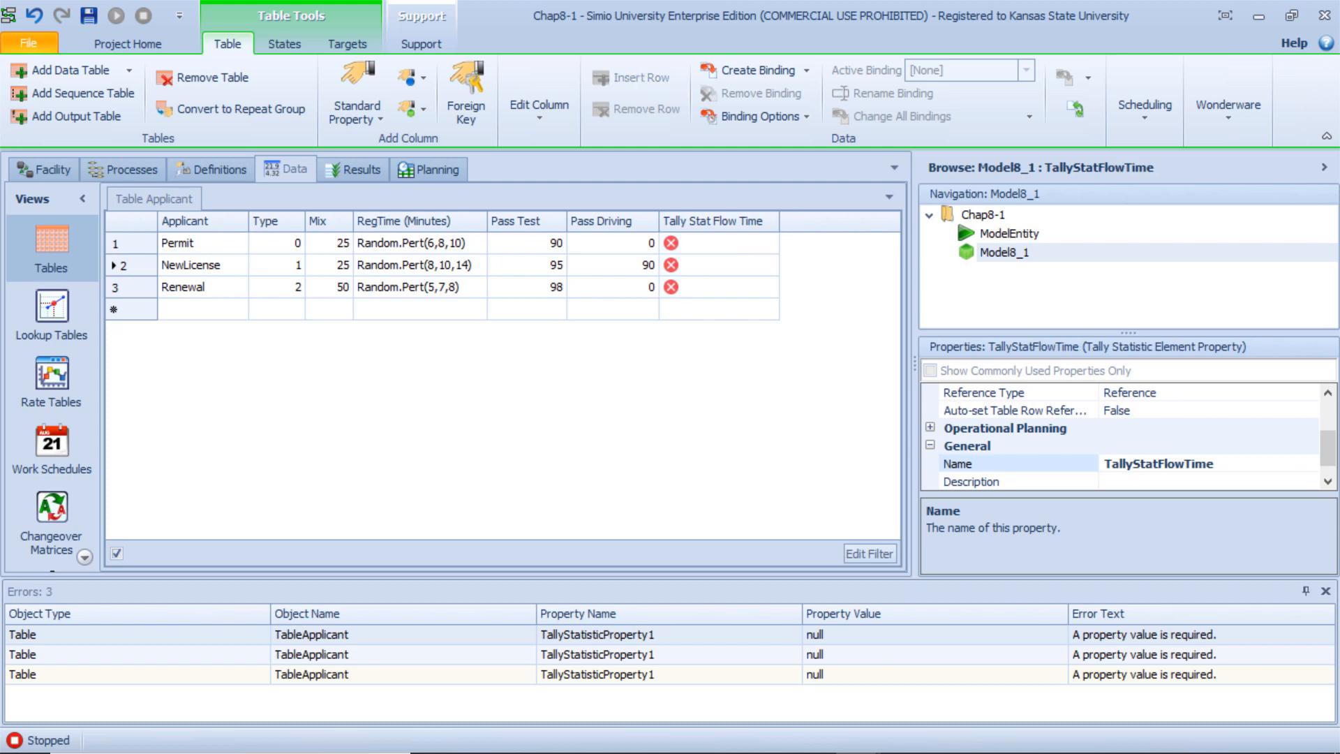
# Step: Assign TallyPermitTimeInSystem, TallyNewLicTimeInSystem and TallyRenewTimeInSystem to the Permit, NewLicense and Renewal rows in the Tally Stat Flow Time column
pyautogui.moveTo(1222, 329); pyautogui.dragTo(1220, 261)
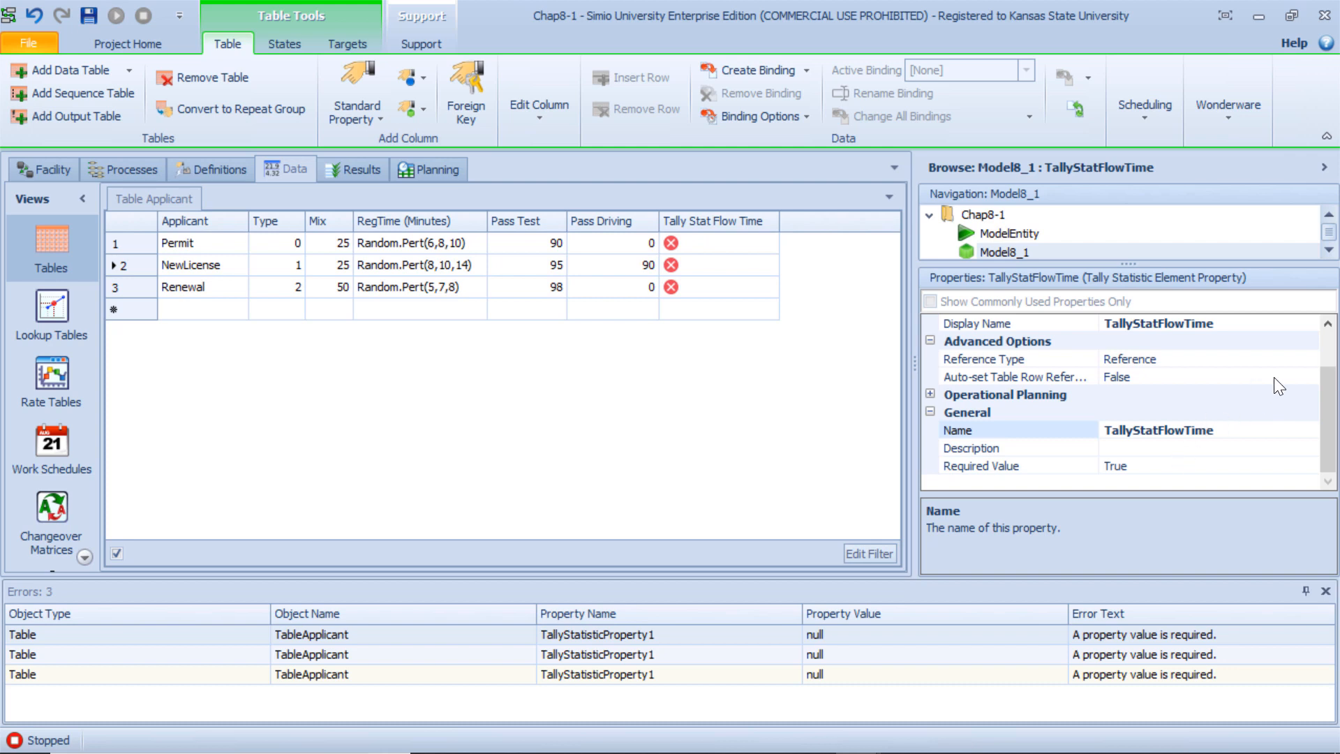
pyautogui.scroll(1, 1328, 393)
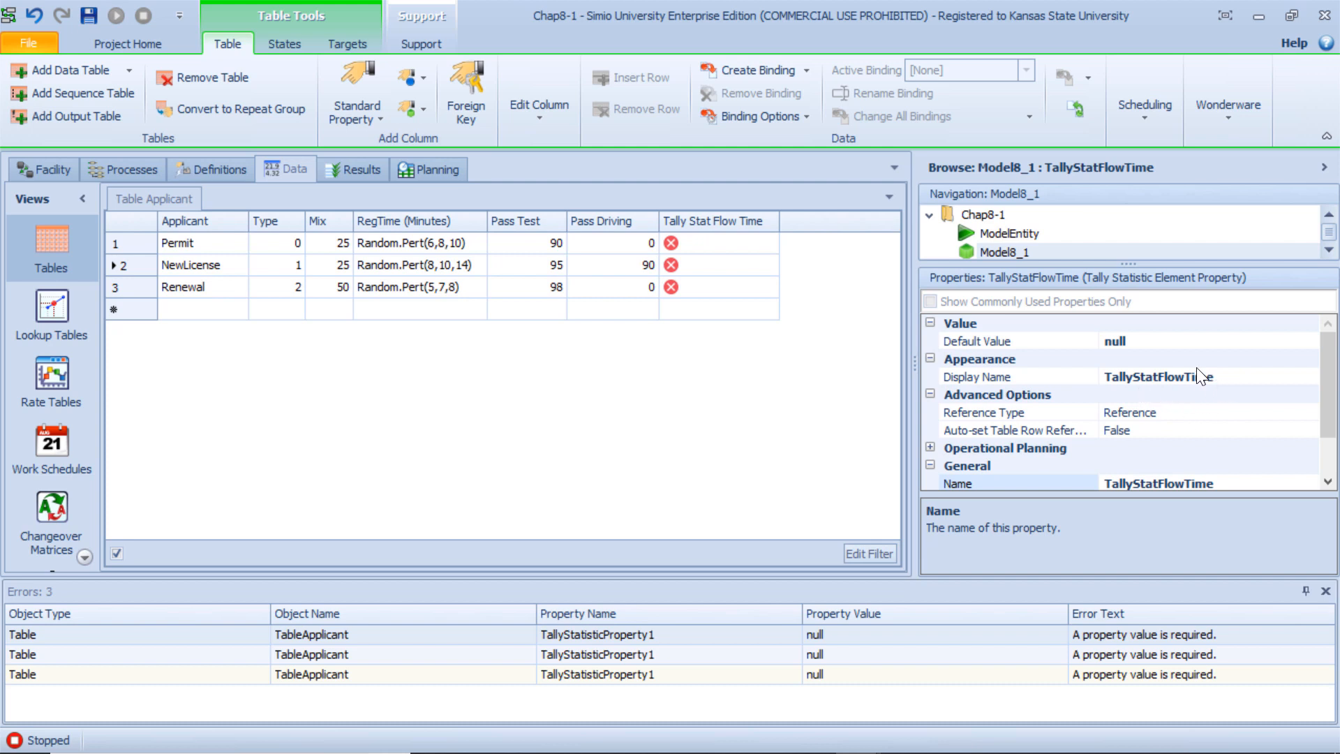
pyautogui.click(719, 244)
pyautogui.click(768, 243)
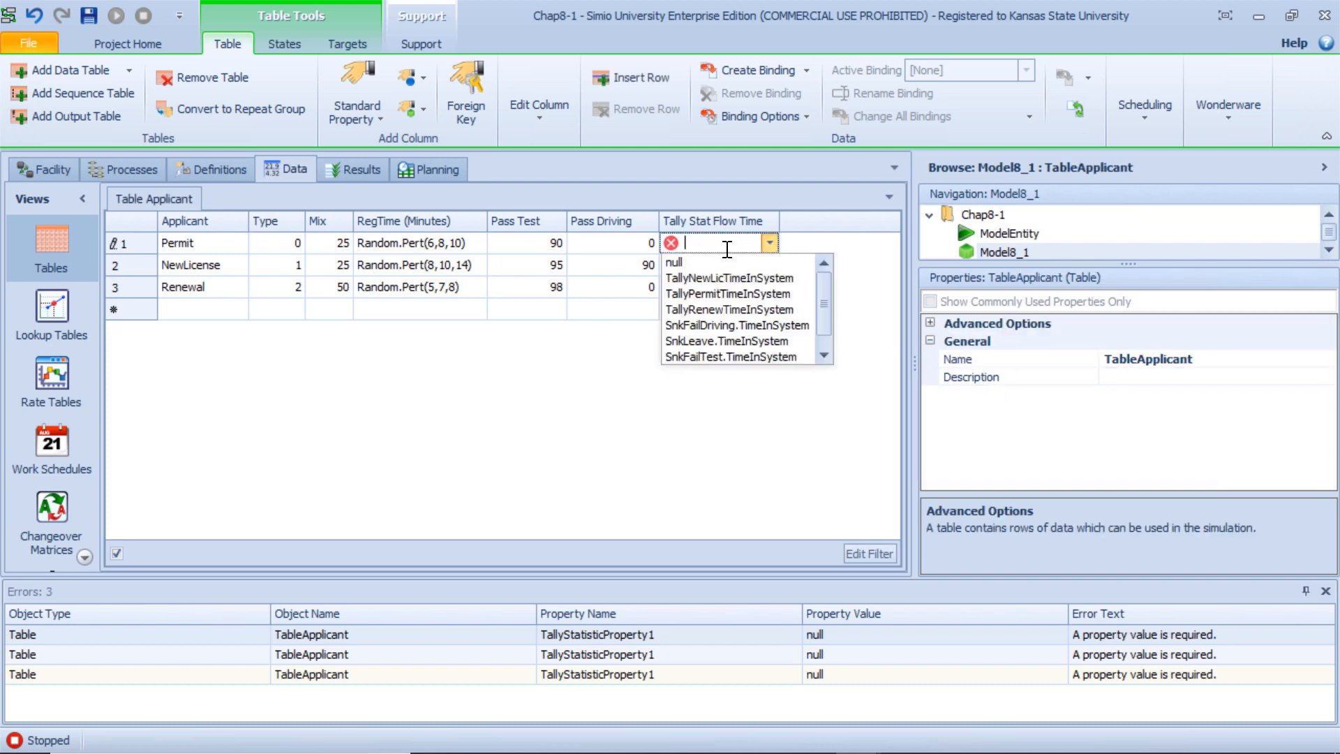
pyautogui.click(754, 291)
pyautogui.click(746, 271)
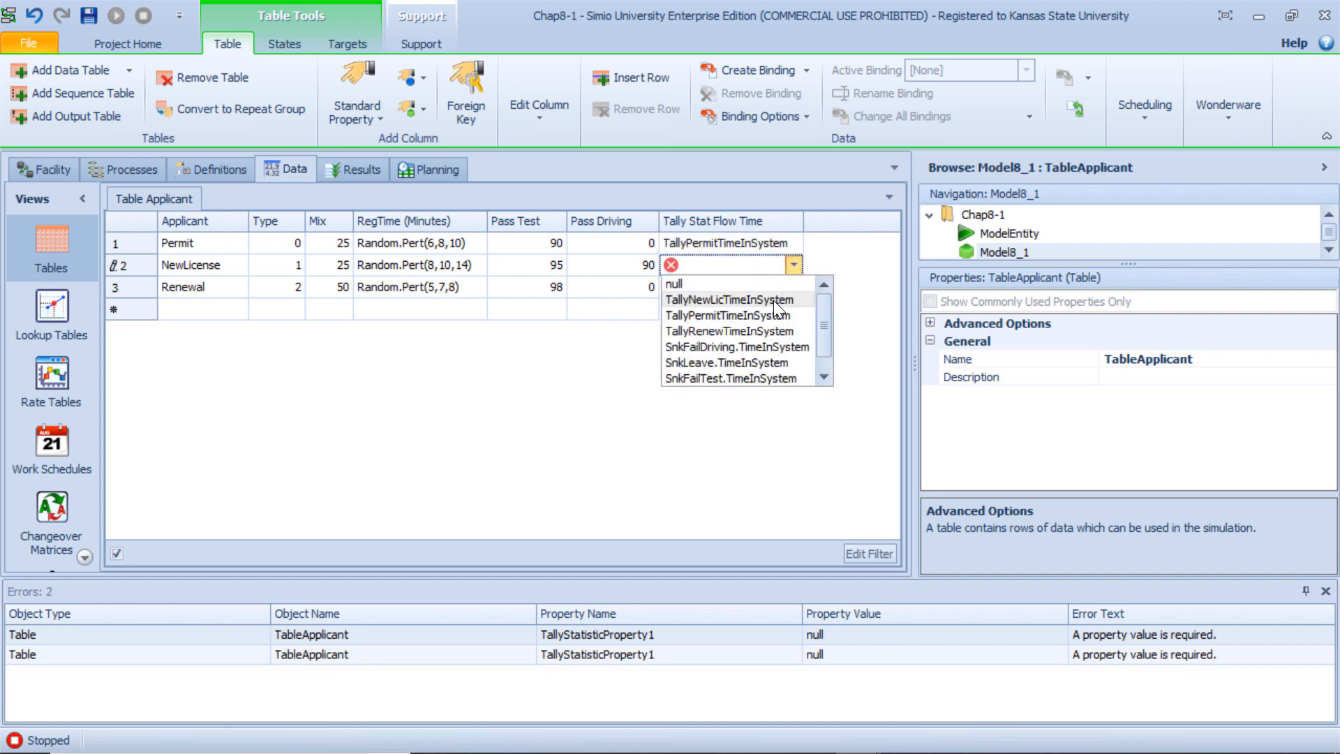
pyautogui.click(773, 300)
pyautogui.click(758, 285)
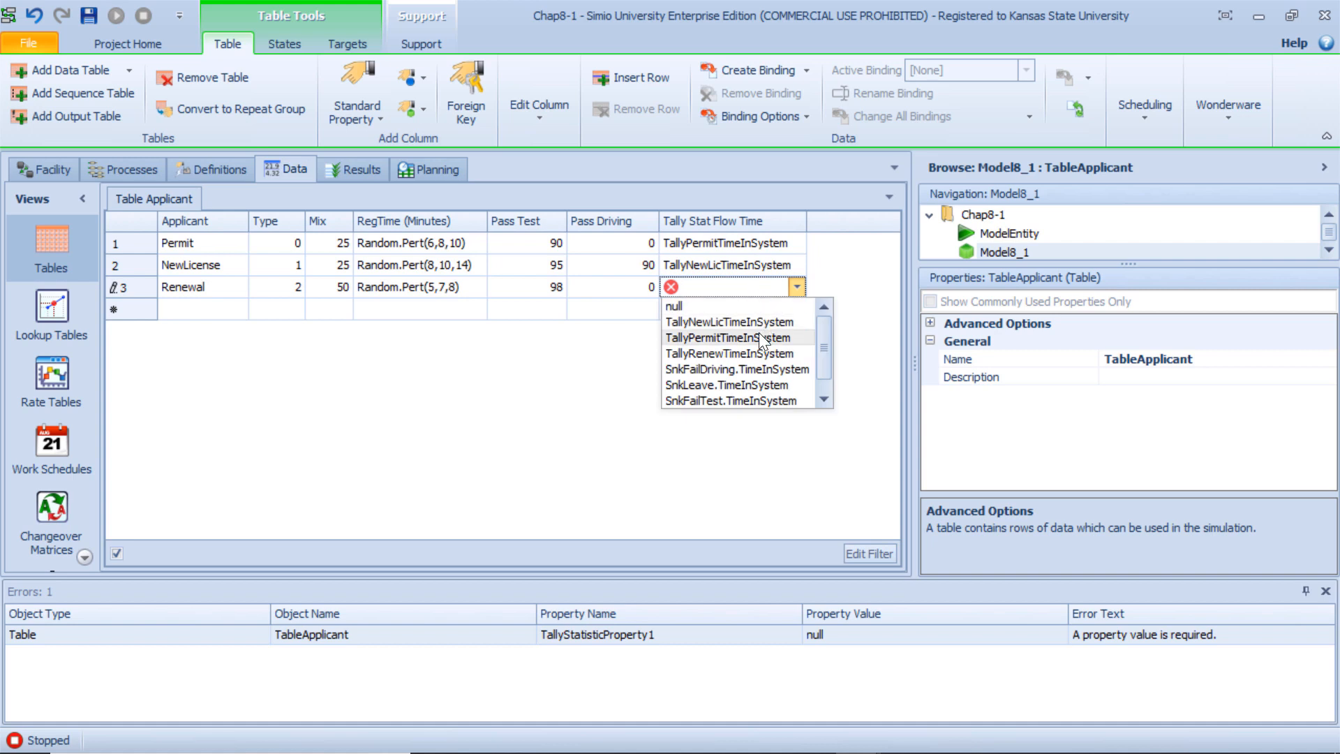
pyautogui.click(755, 353)
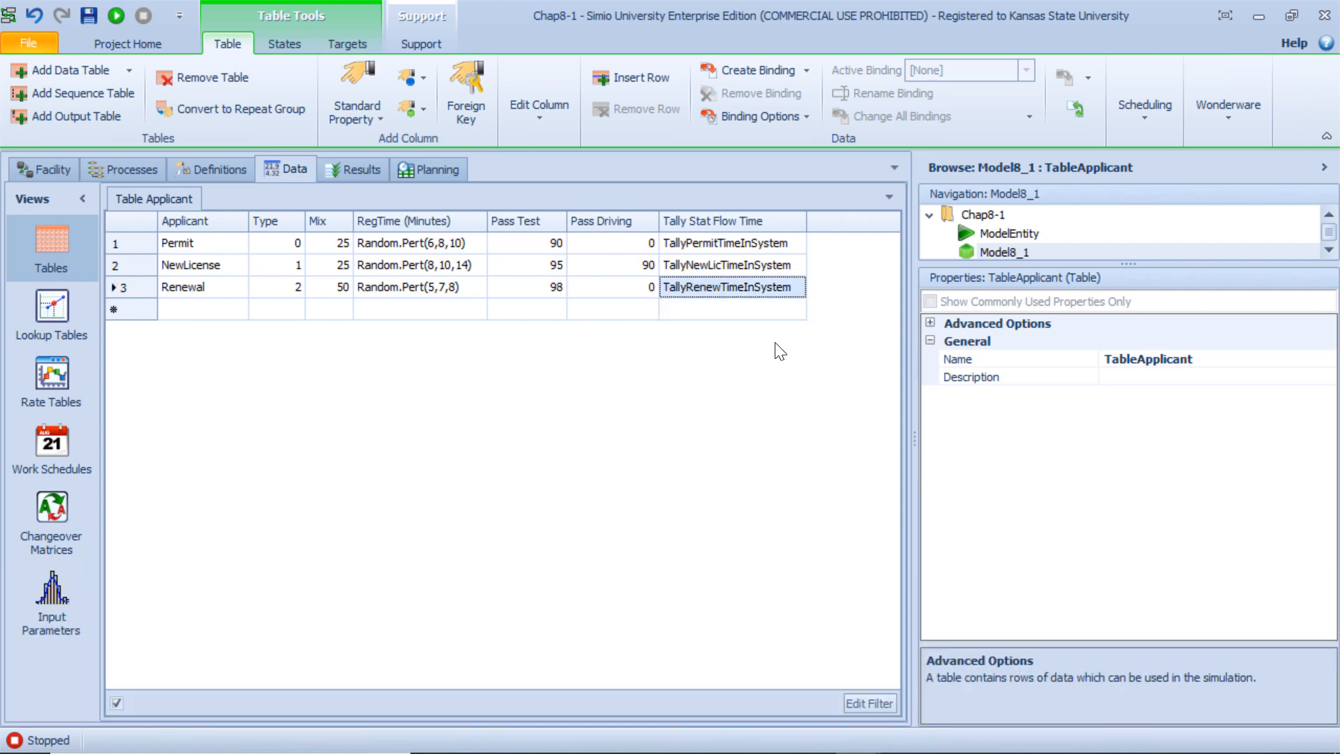
pyautogui.moveTo(857, 739)
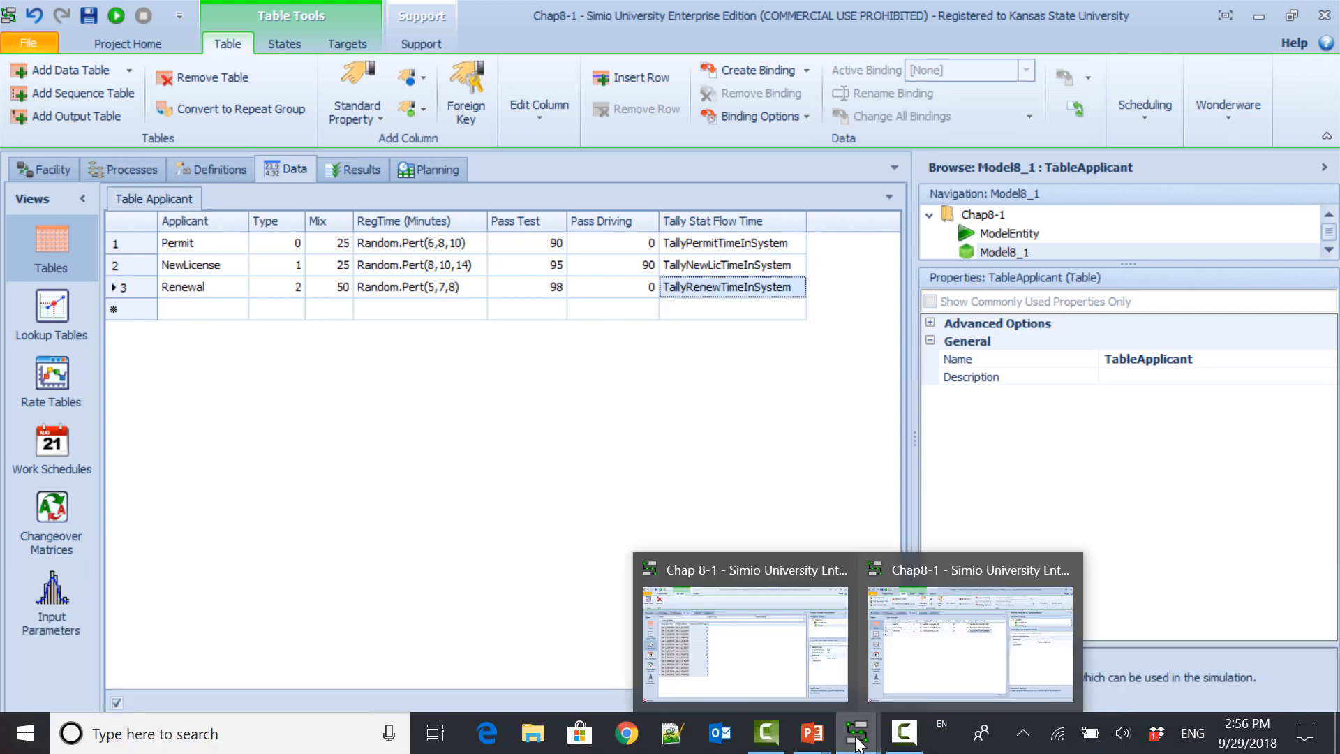
pyautogui.moveTo(811, 732)
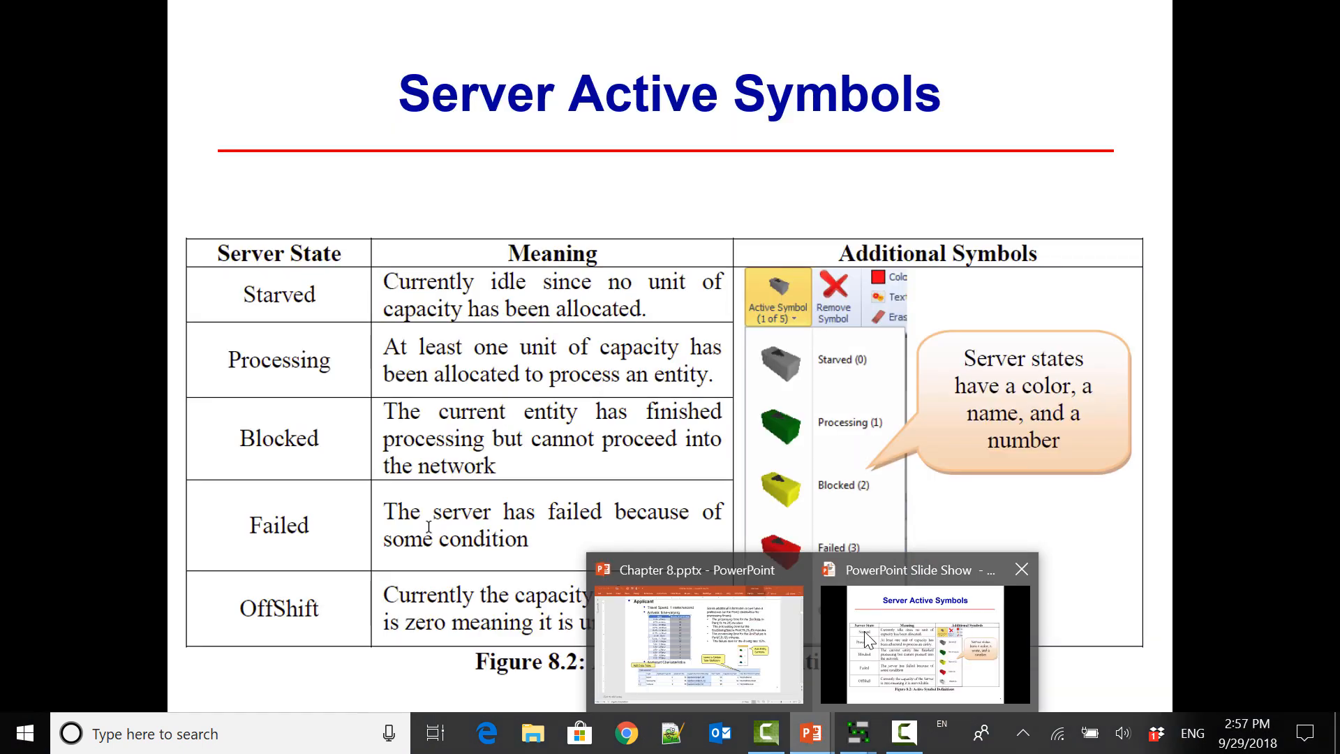
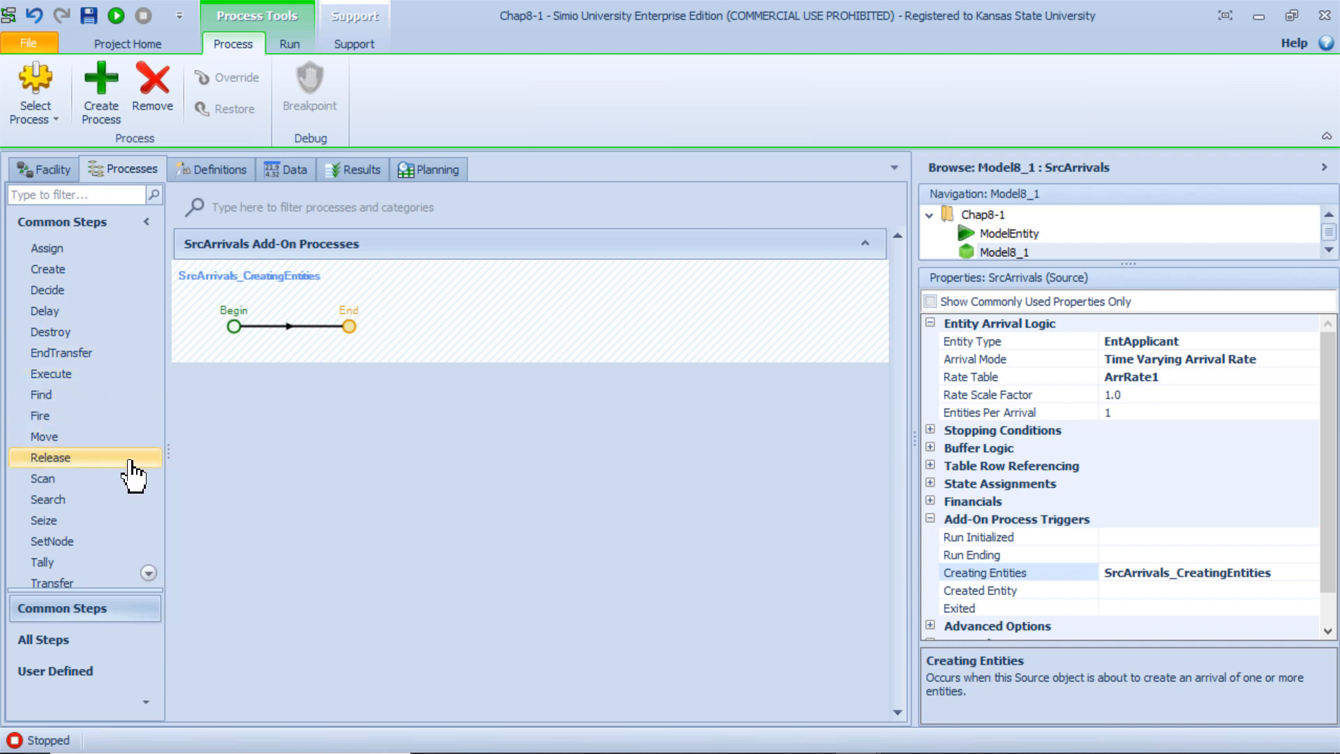
# Step: Add a SetRow step between Begin and End in the SrcArrivals_CreatingEntities process
pyautogui.click(82, 639)
pyautogui.scroll(-6, 126, 475)
pyautogui.scroll(-1, 138, 373)
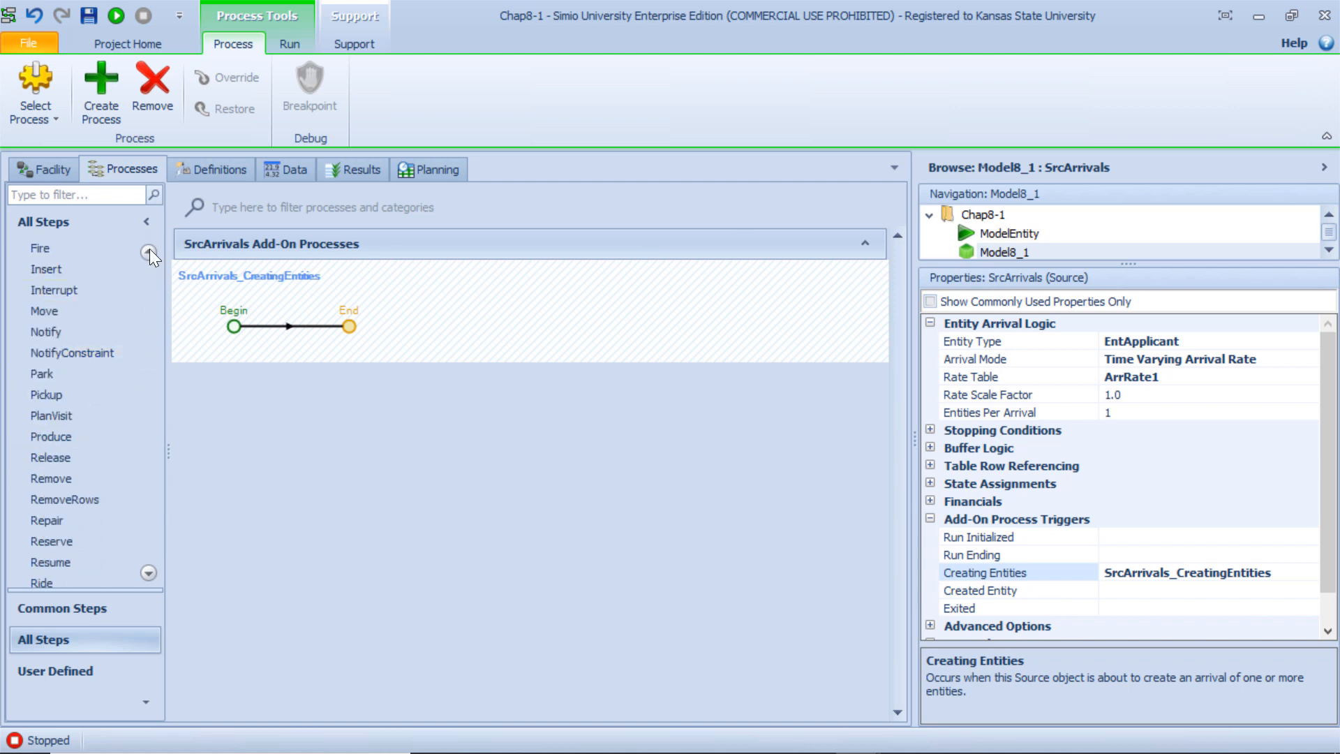
pyautogui.scroll(-1, 133, 432)
pyautogui.scroll(-4, 120, 499)
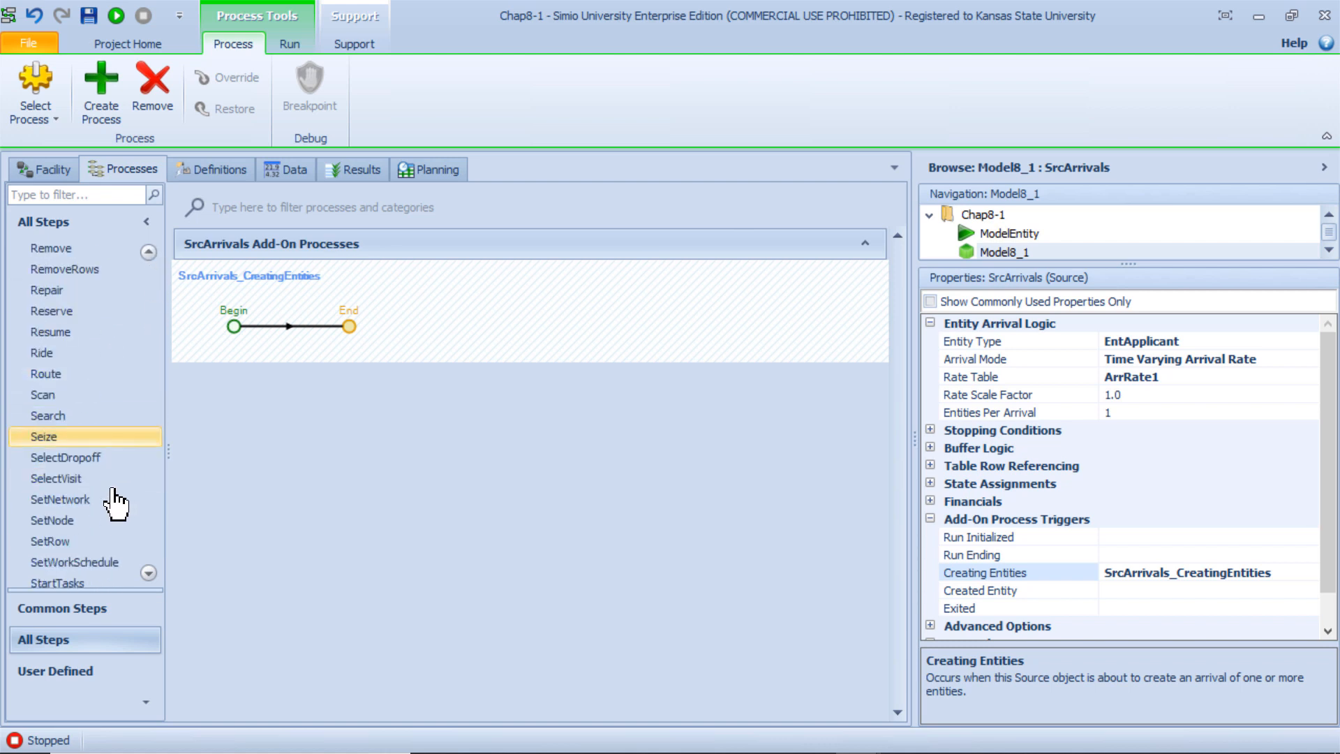
pyautogui.click(71, 528)
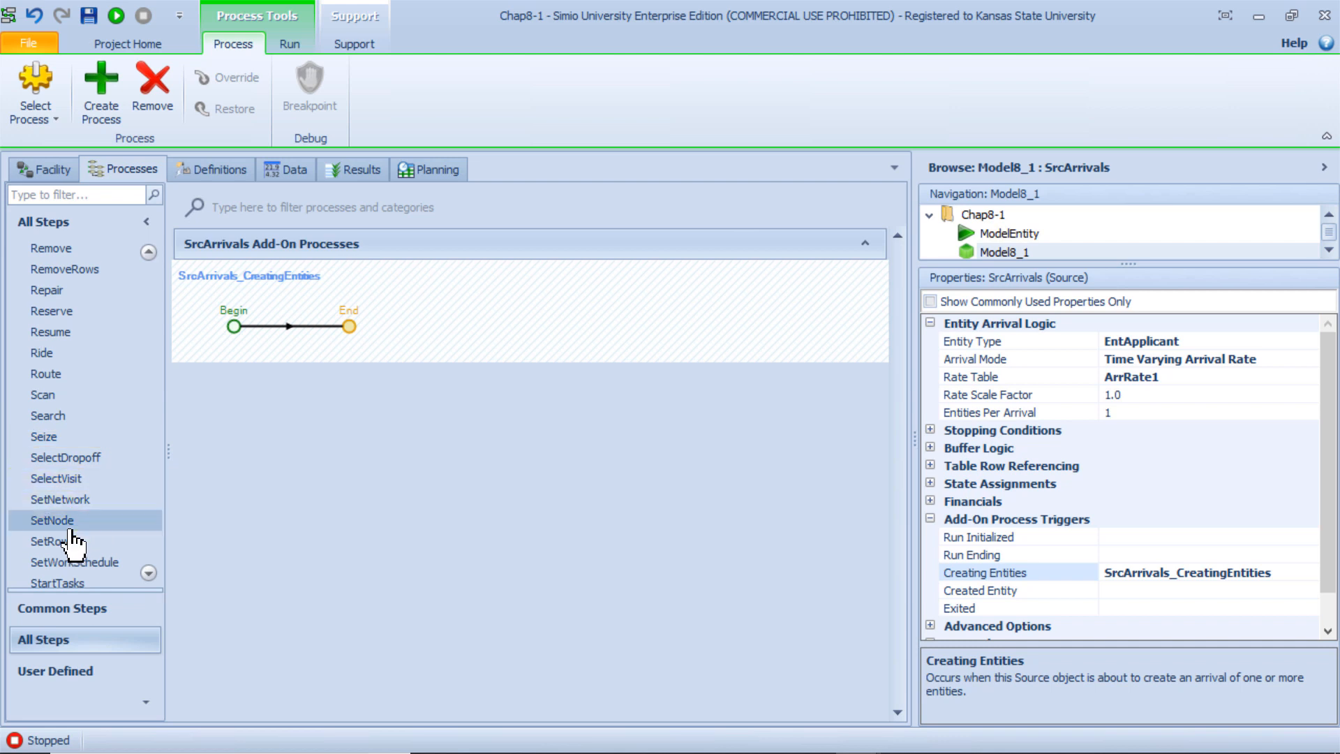
pyautogui.moveTo(72, 545); pyautogui.dragTo(372, 351)
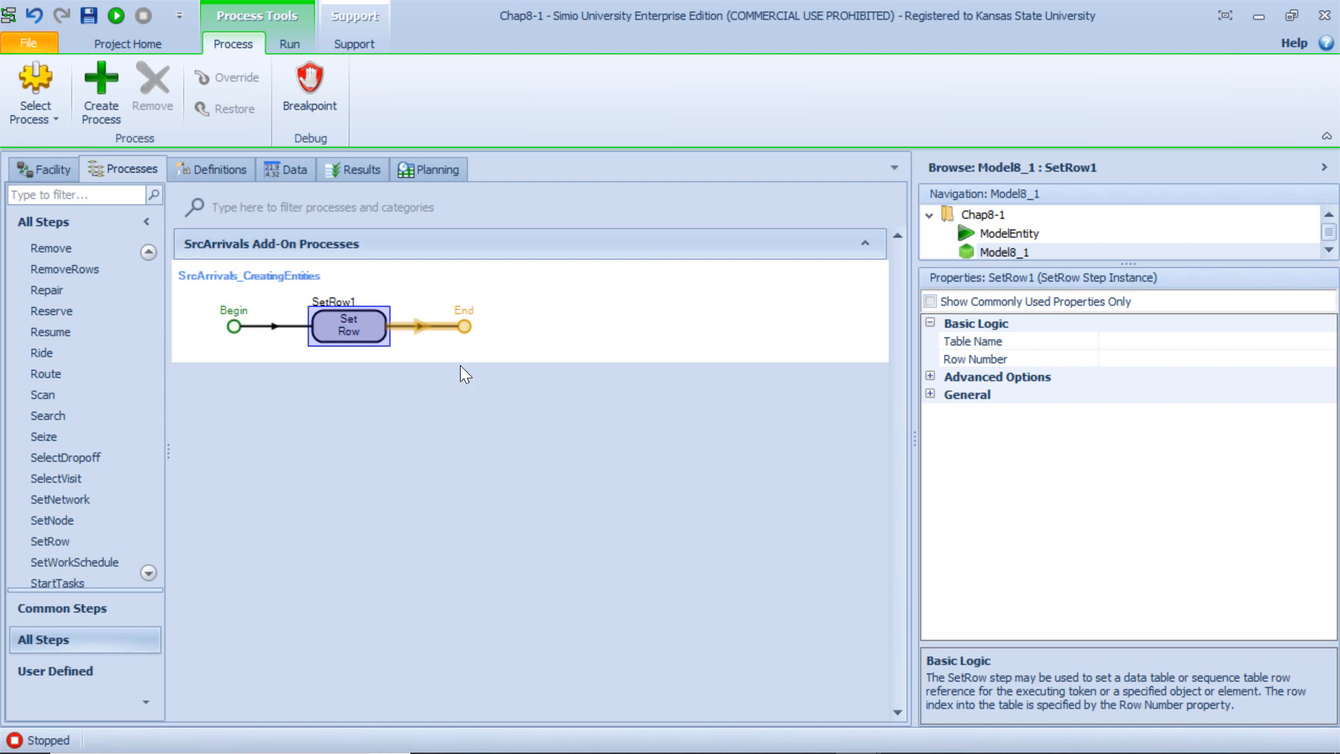
# Step: Rename the new SetRow step as SetApplicant
pyautogui.click(351, 307)
pyautogui.click(354, 324)
pyautogui.press('F2')
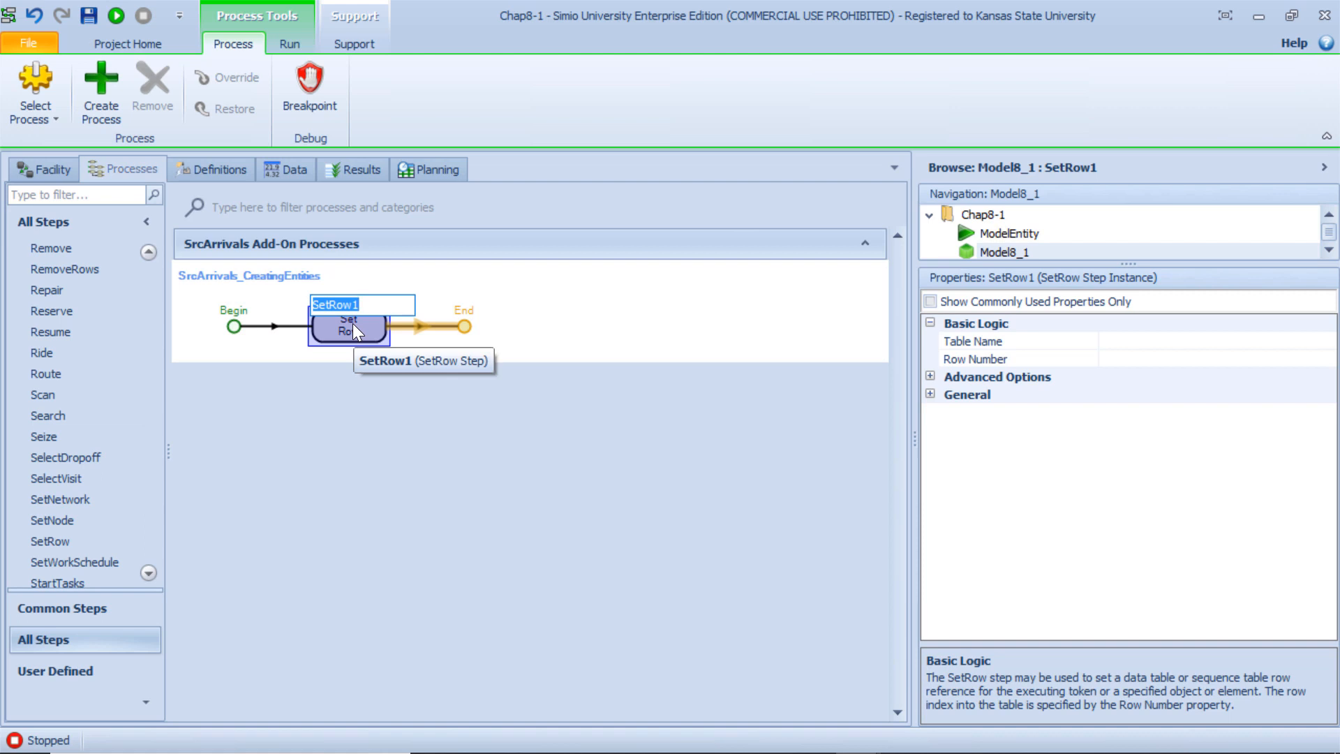
pyautogui.write('Set')
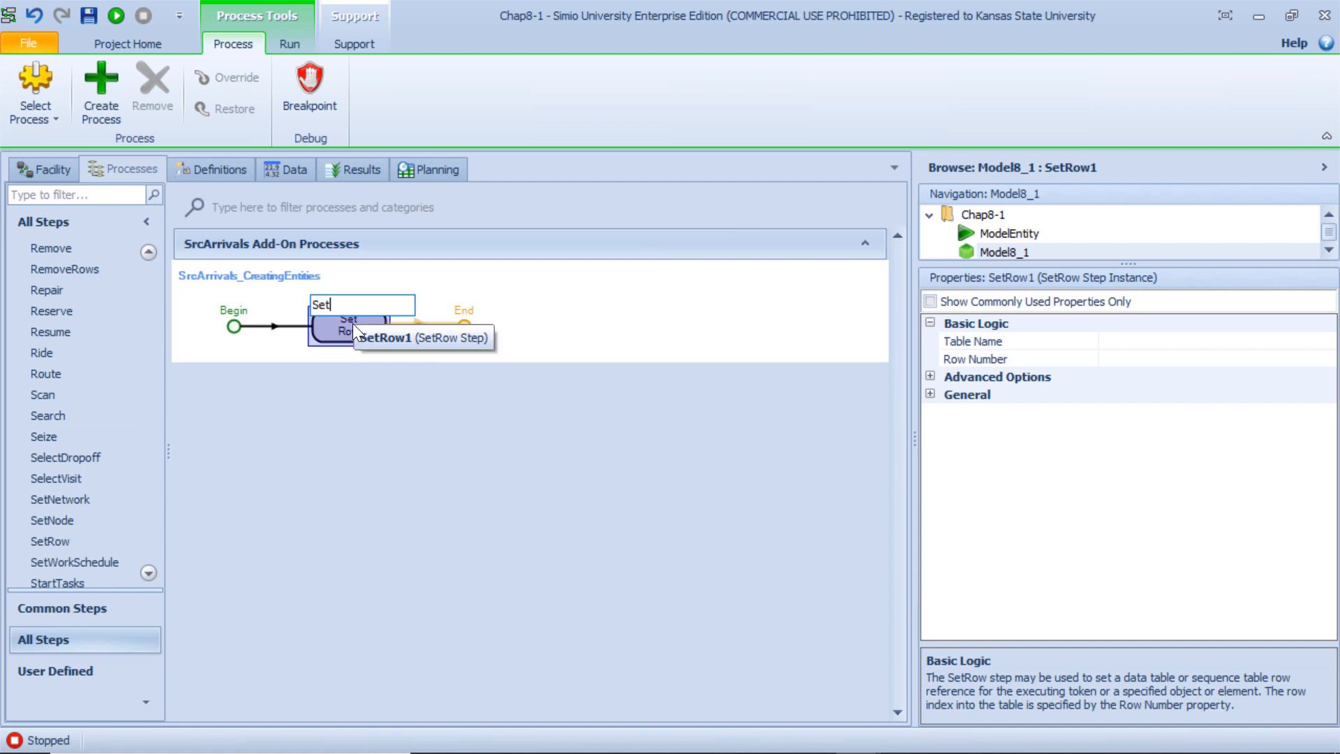
pyautogui.write('App')
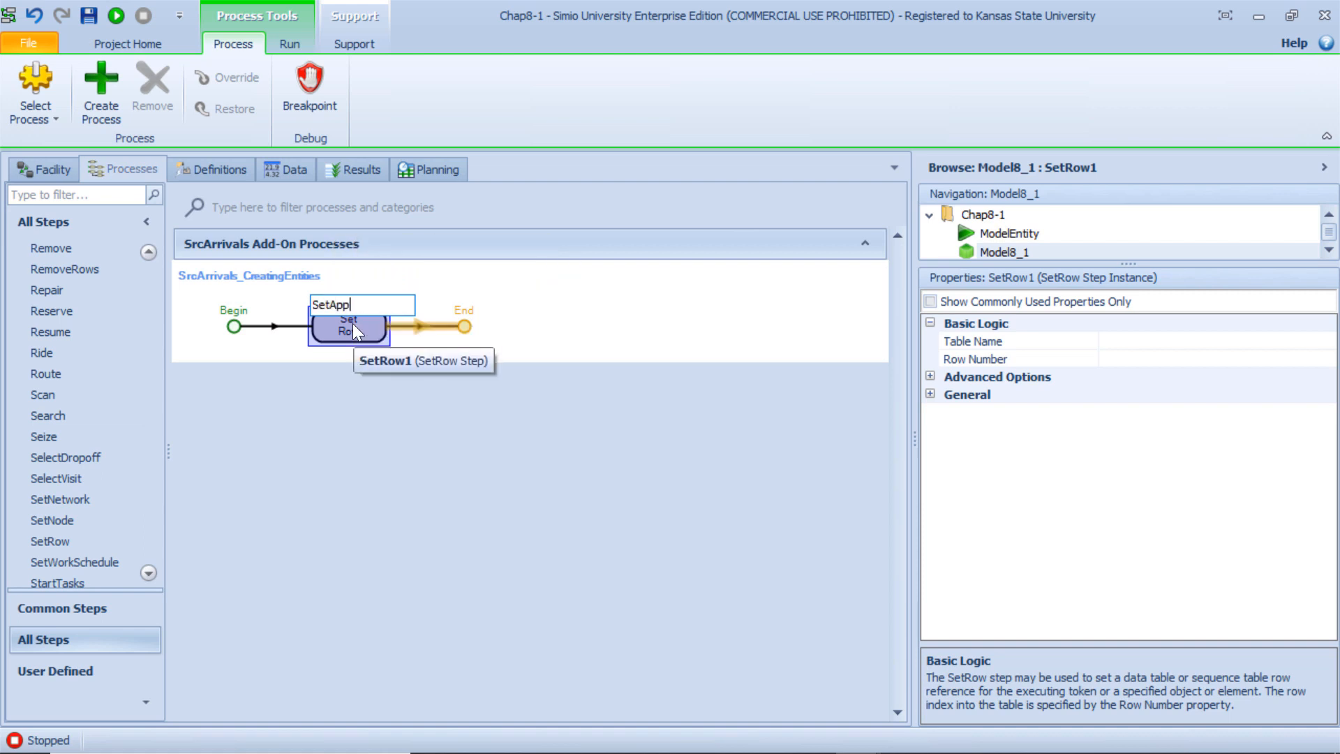
pyautogui.write('licant')
pyautogui.press('Return')
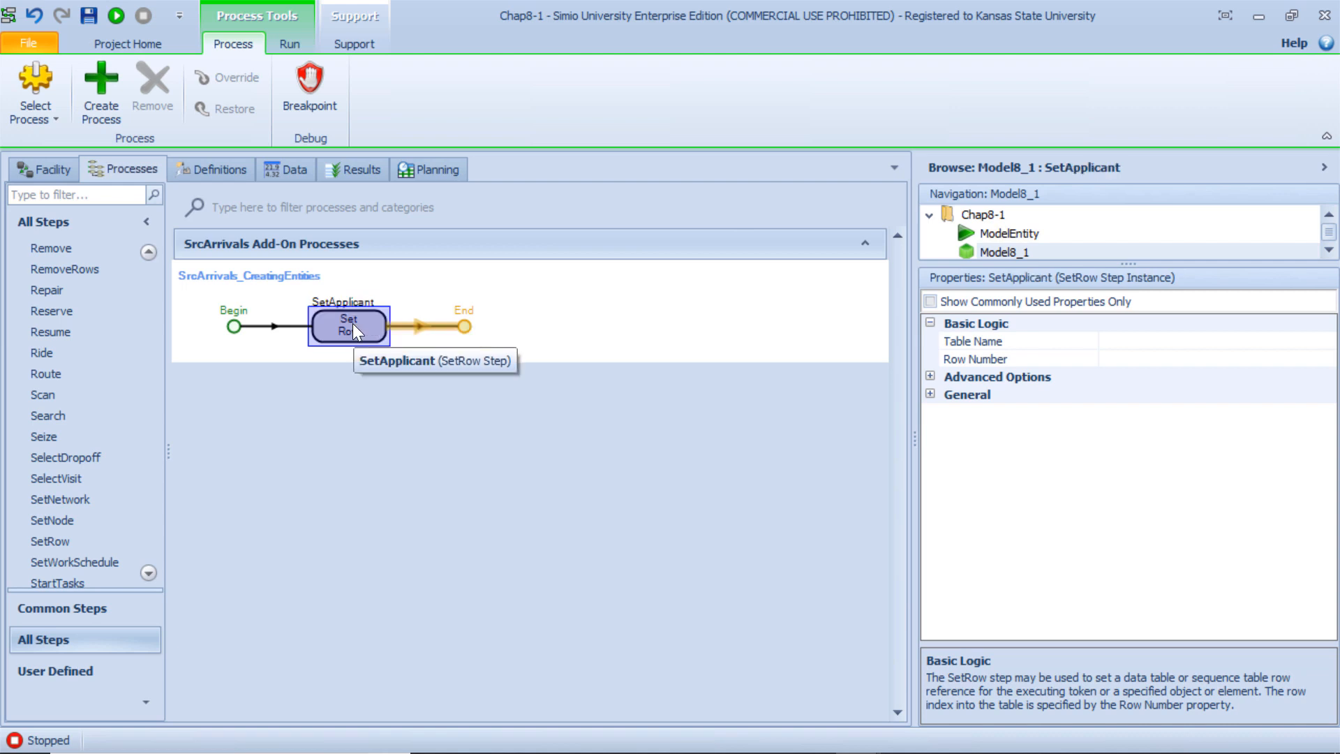
# Step: Set the Table Name of the SetApplicant step to TableApplicant
pyautogui.click(1242, 342)
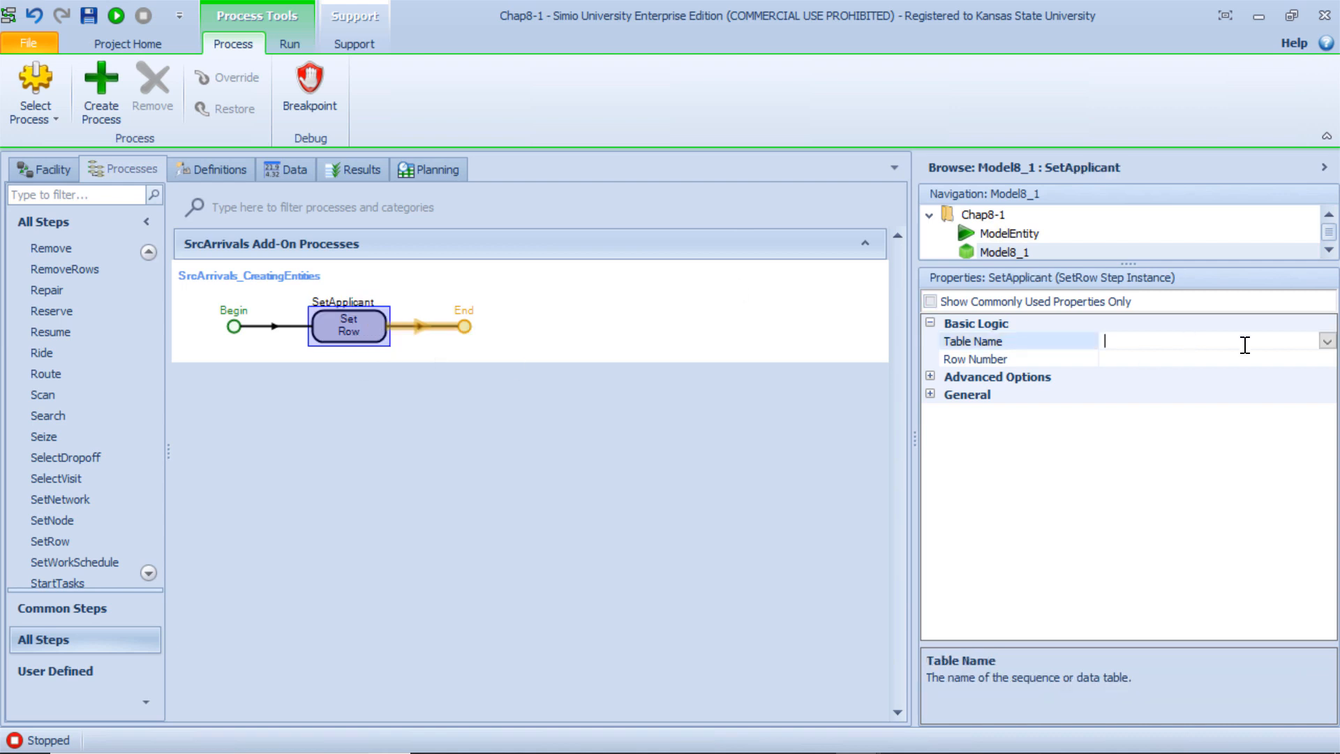
pyautogui.click(1327, 340)
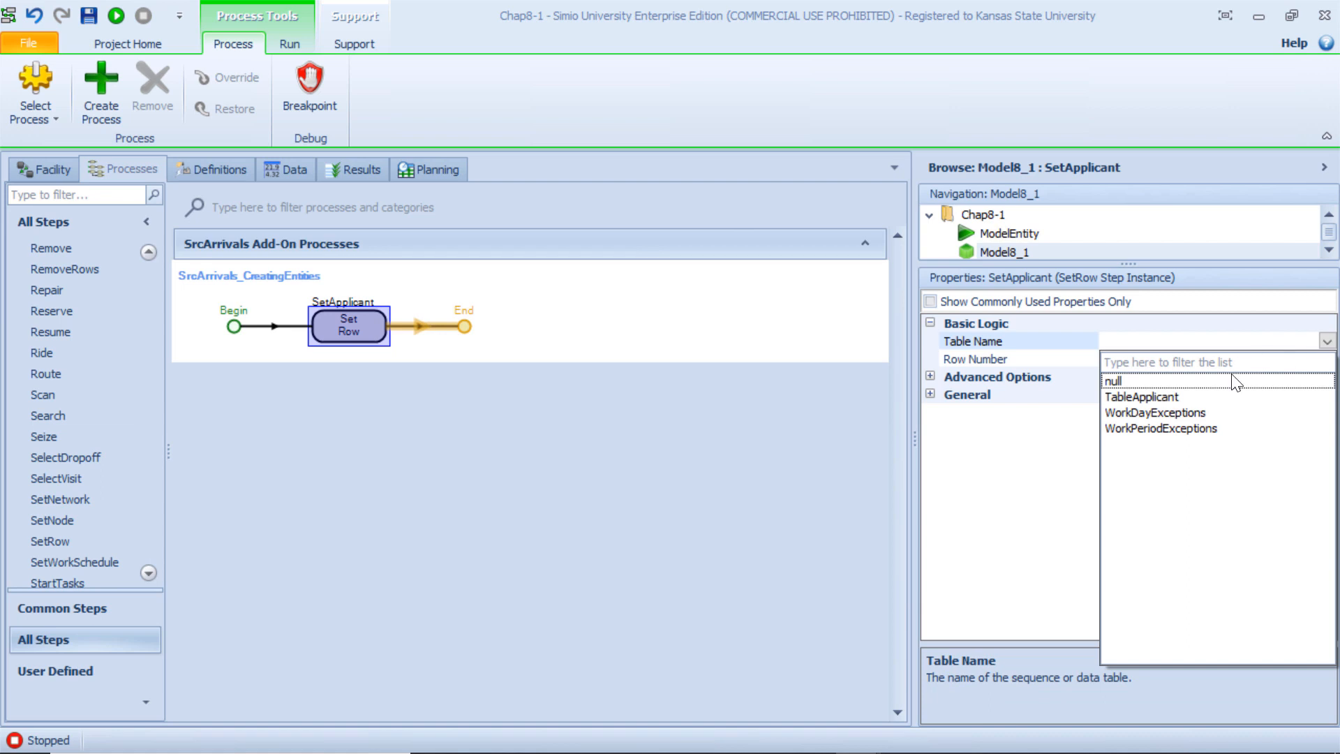
pyautogui.click(1170, 392)
# Step: Set the SetApplicant step's Row Number to TableApplicant.Mix.RandomRow and expand its advanced options
pyautogui.click(1203, 358)
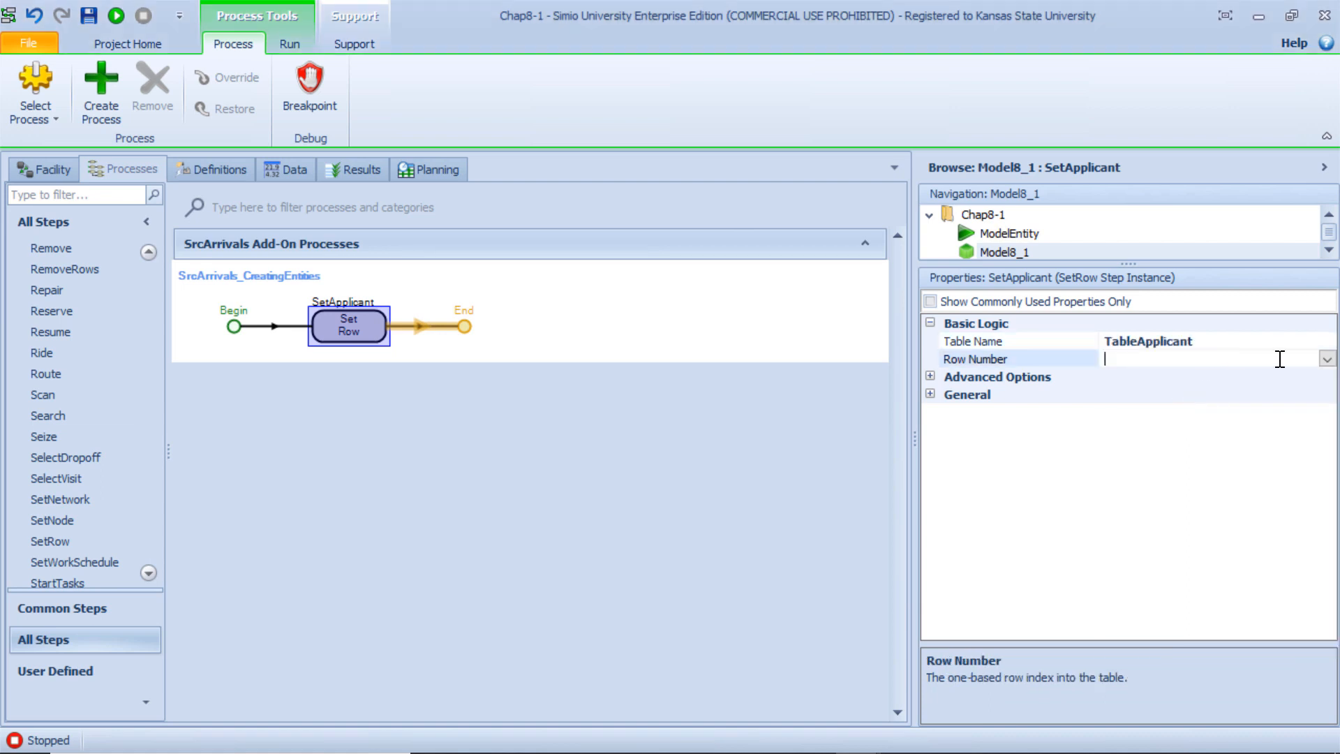
pyautogui.click(1319, 360)
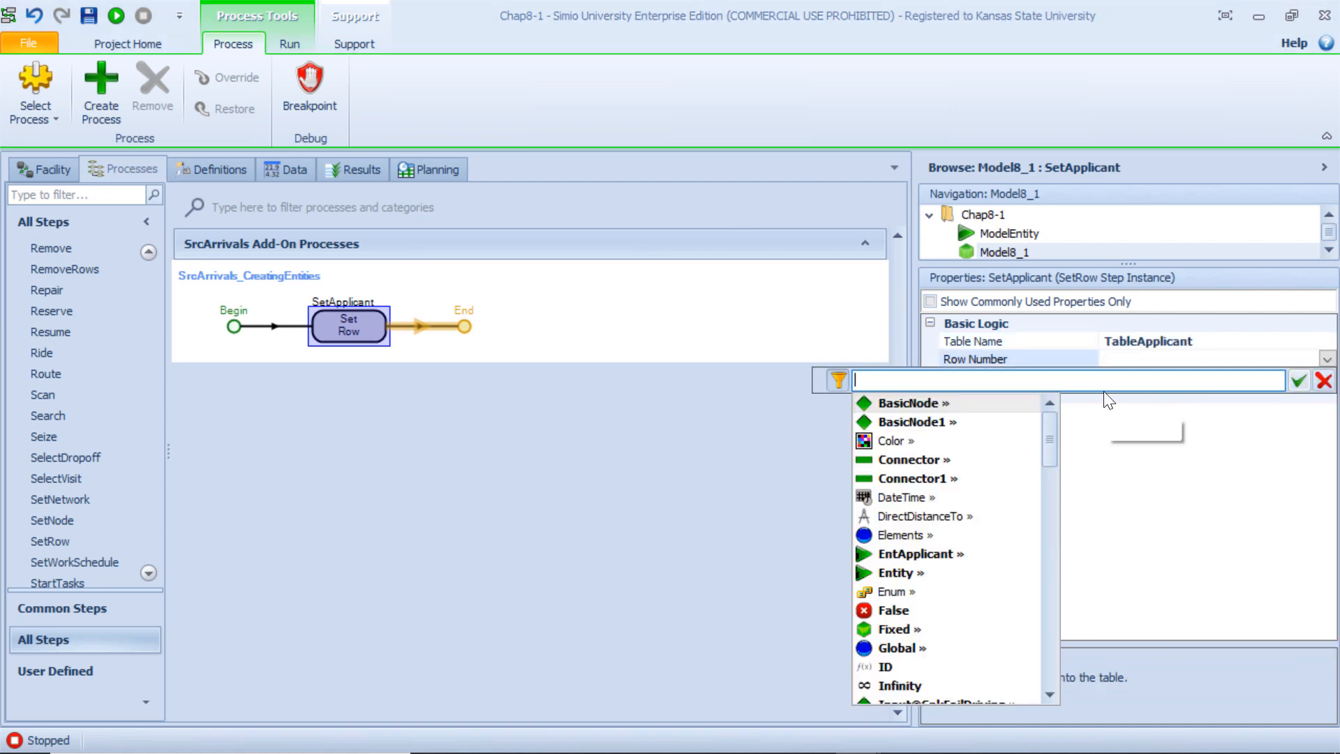
pyautogui.write('Table')
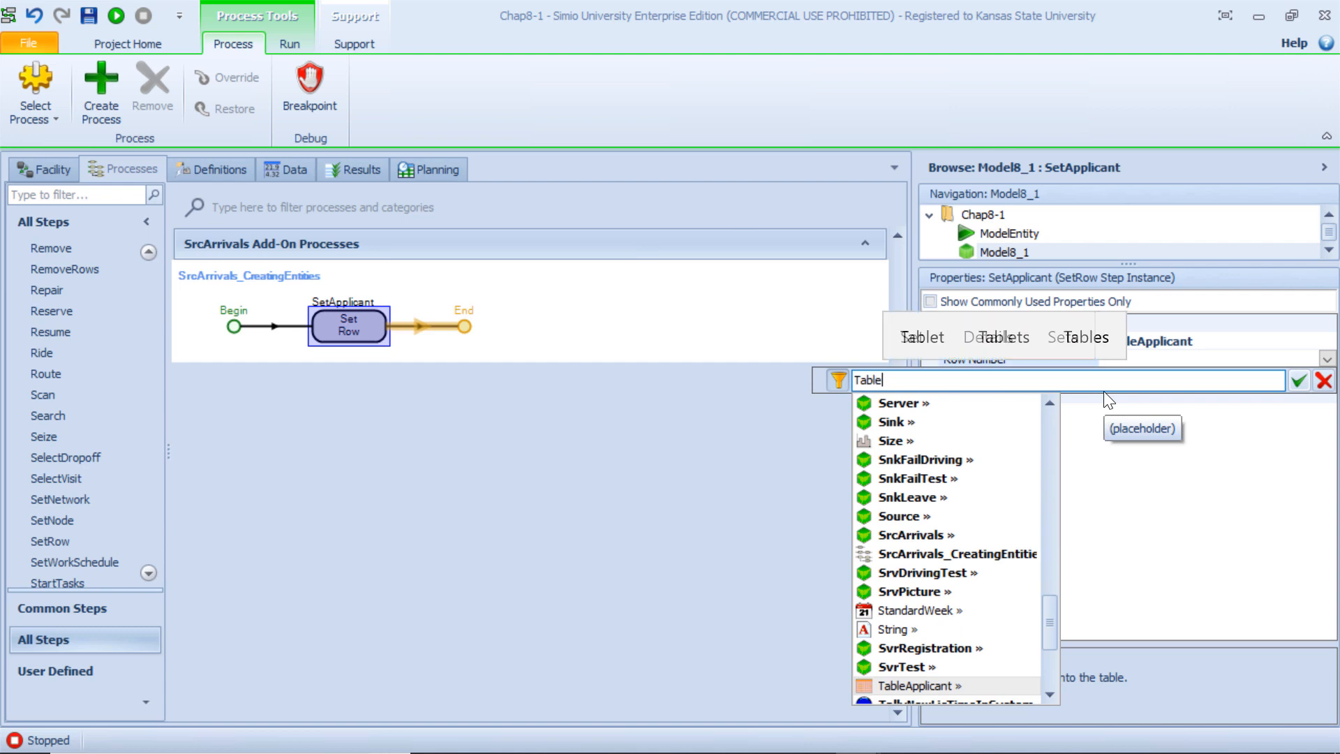
pyautogui.write('Applicant.')
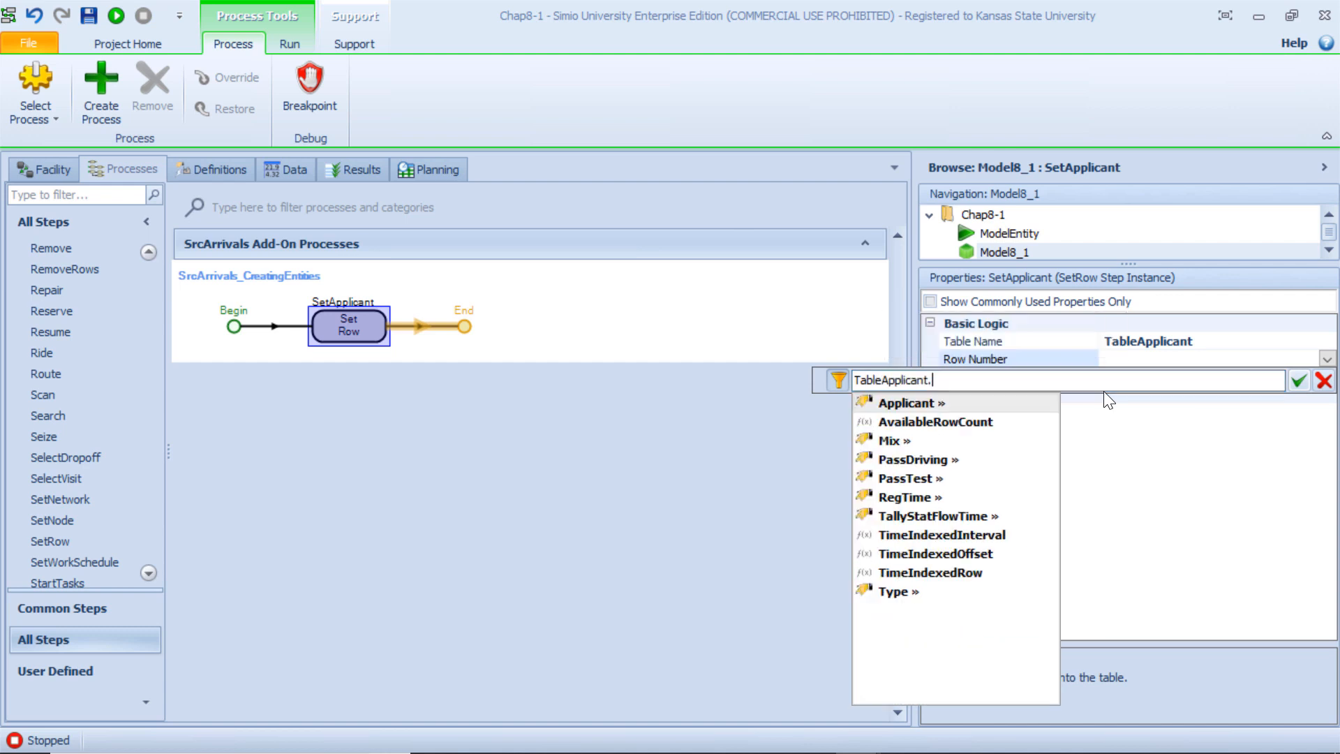
pyautogui.write('Mix.')
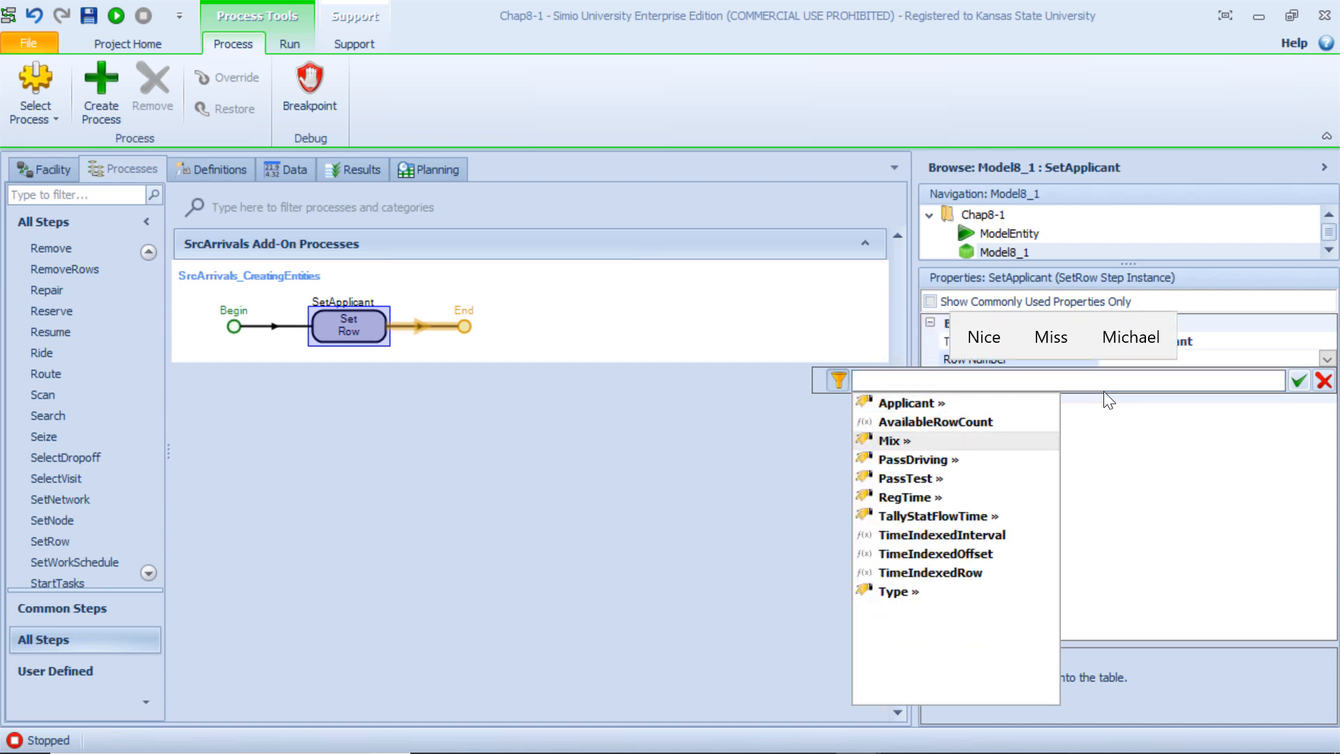
pyautogui.press('Down')
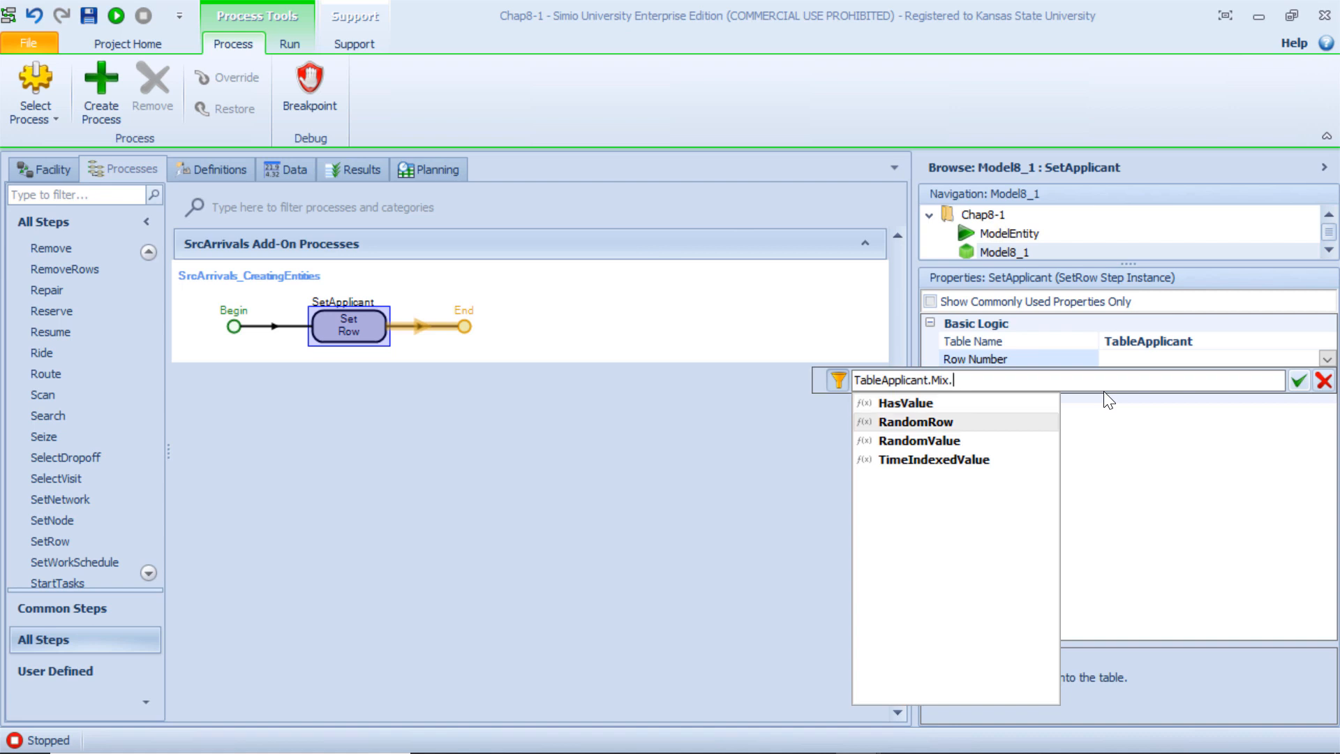
pyautogui.press('Return')
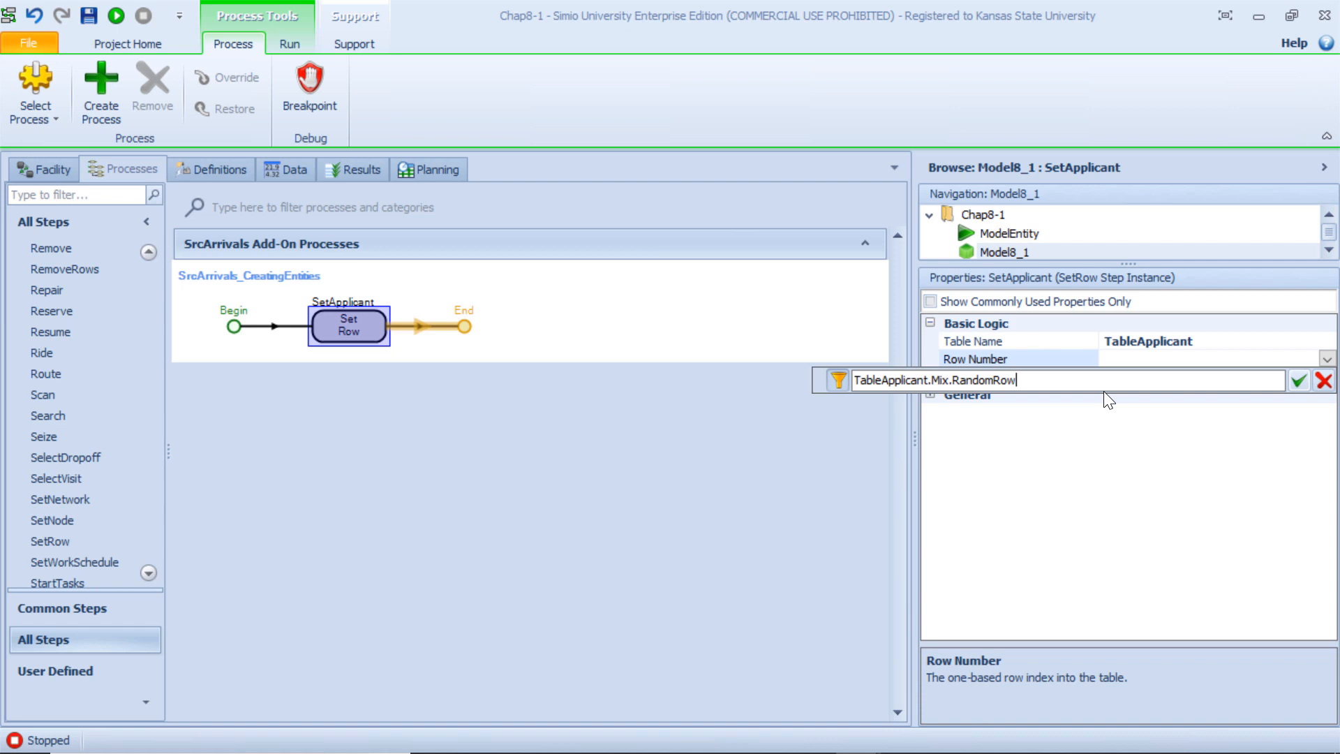
pyautogui.click(1297, 381)
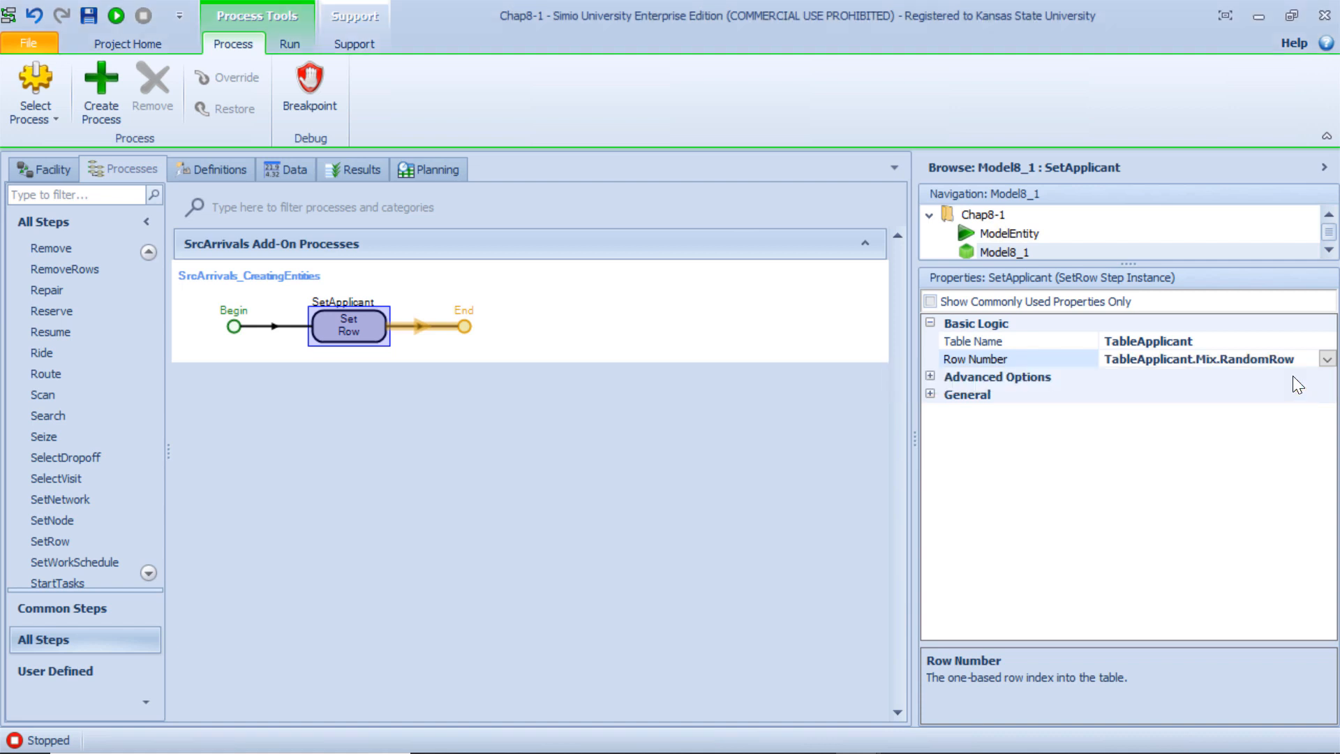
pyautogui.click(930, 377)
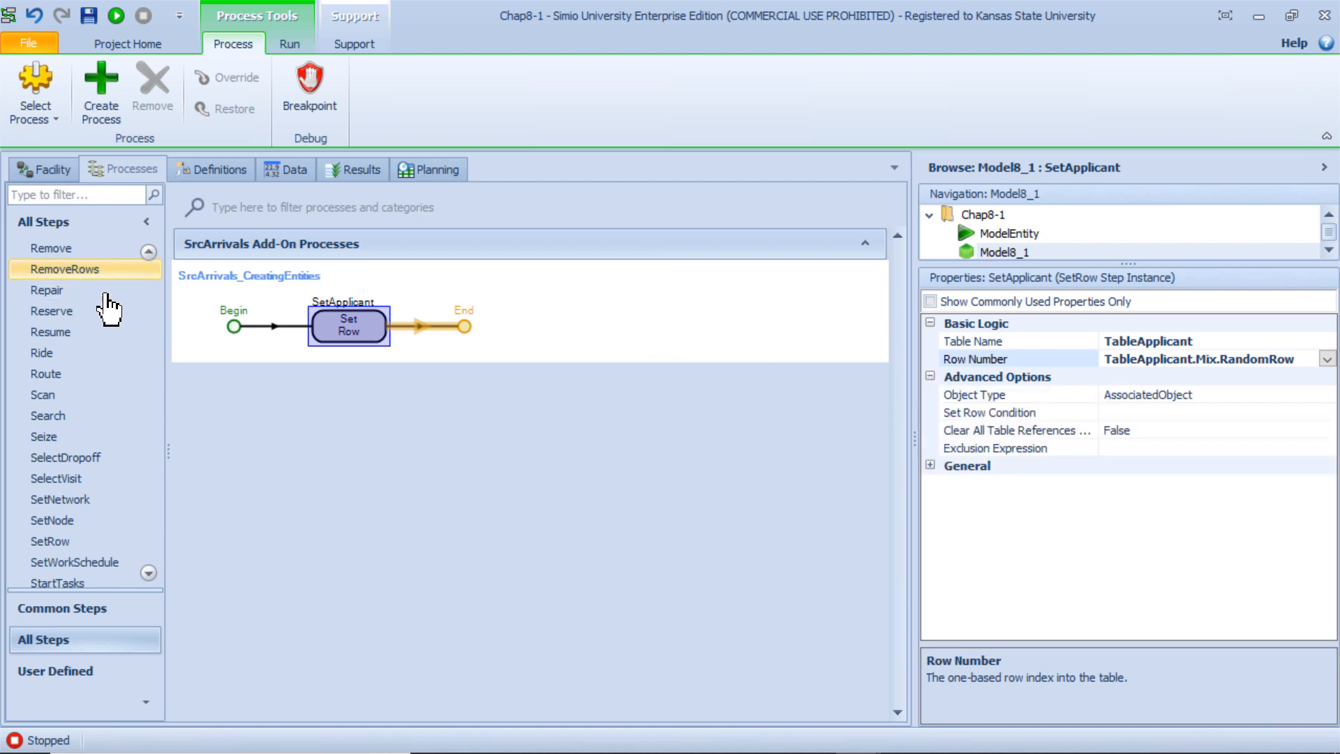
# Step: Add an Assign step after SetApplicant and set its State Variable Name to ModelEntity.Picture
pyautogui.click(87, 608)
pyautogui.moveTo(76, 253); pyautogui.dragTo(483, 328)
pyautogui.click(1223, 342)
pyautogui.click(1325, 341)
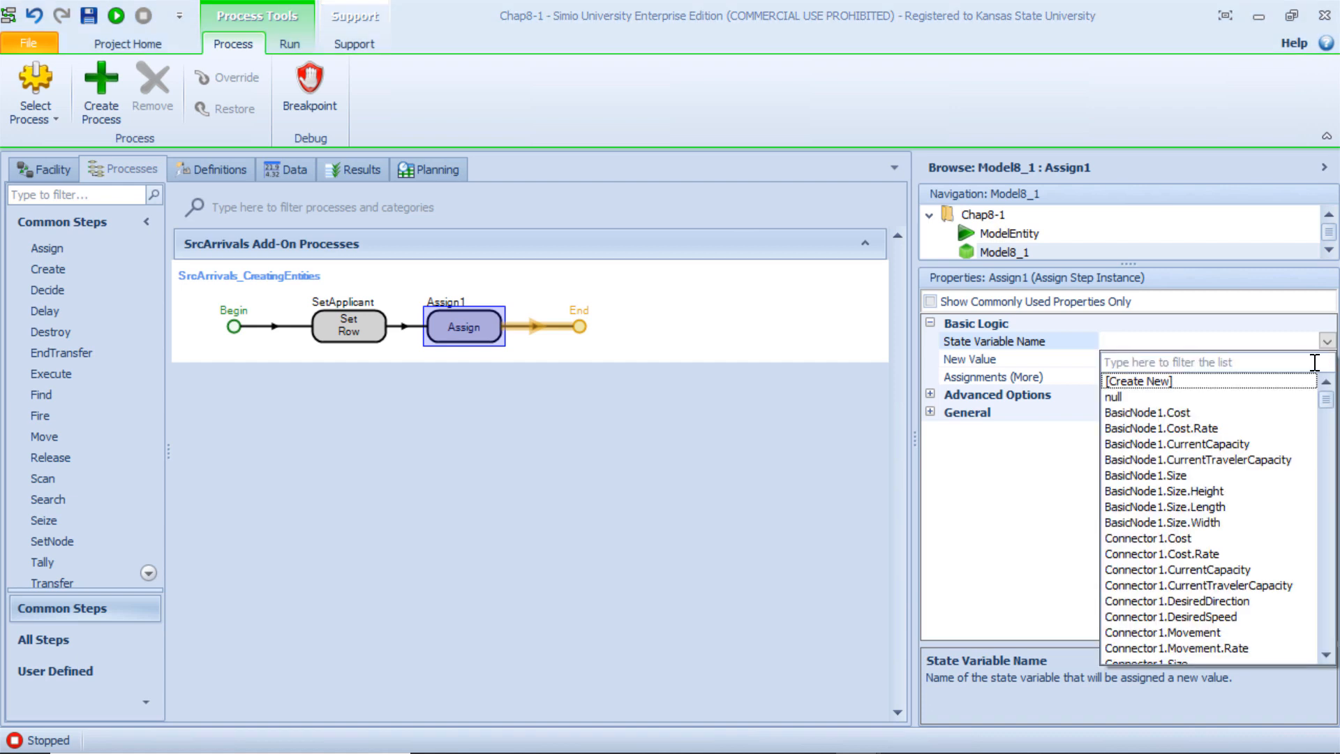
pyautogui.moveTo(1326, 403); pyautogui.dragTo(1328, 476)
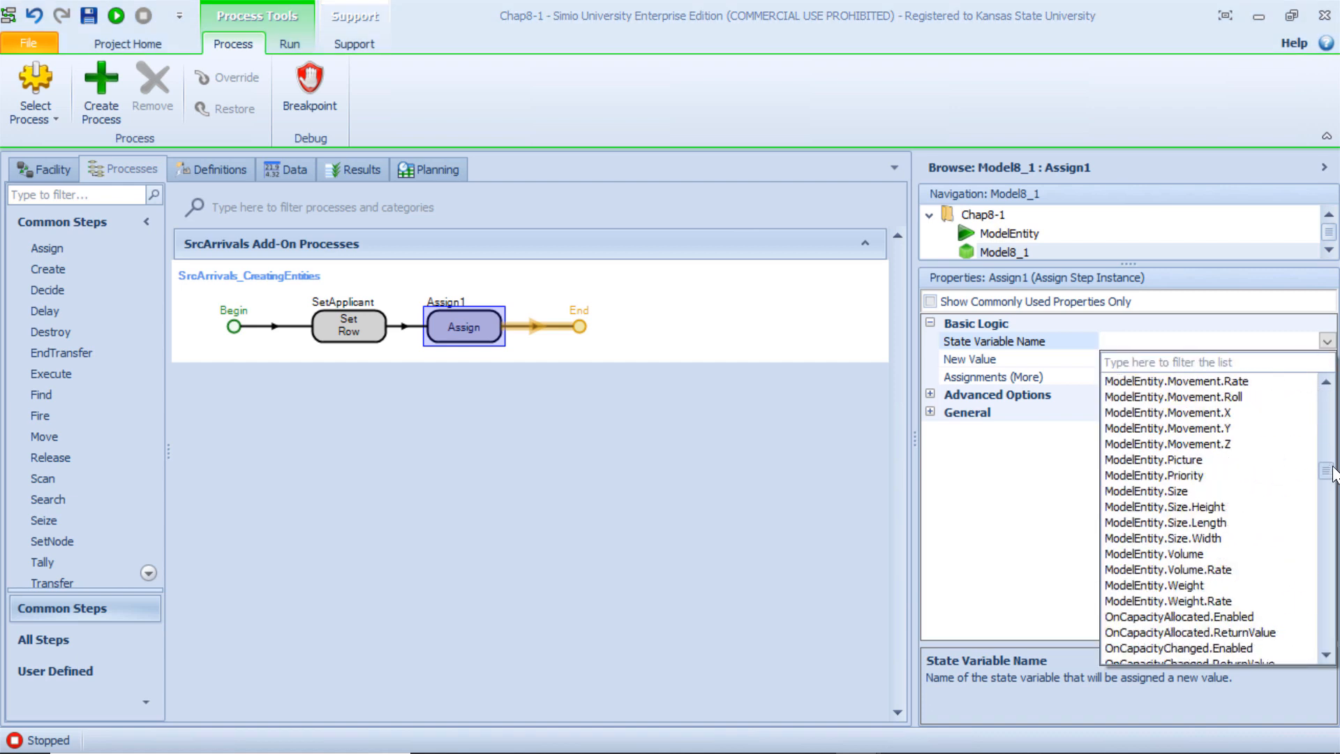
pyautogui.click(1194, 461)
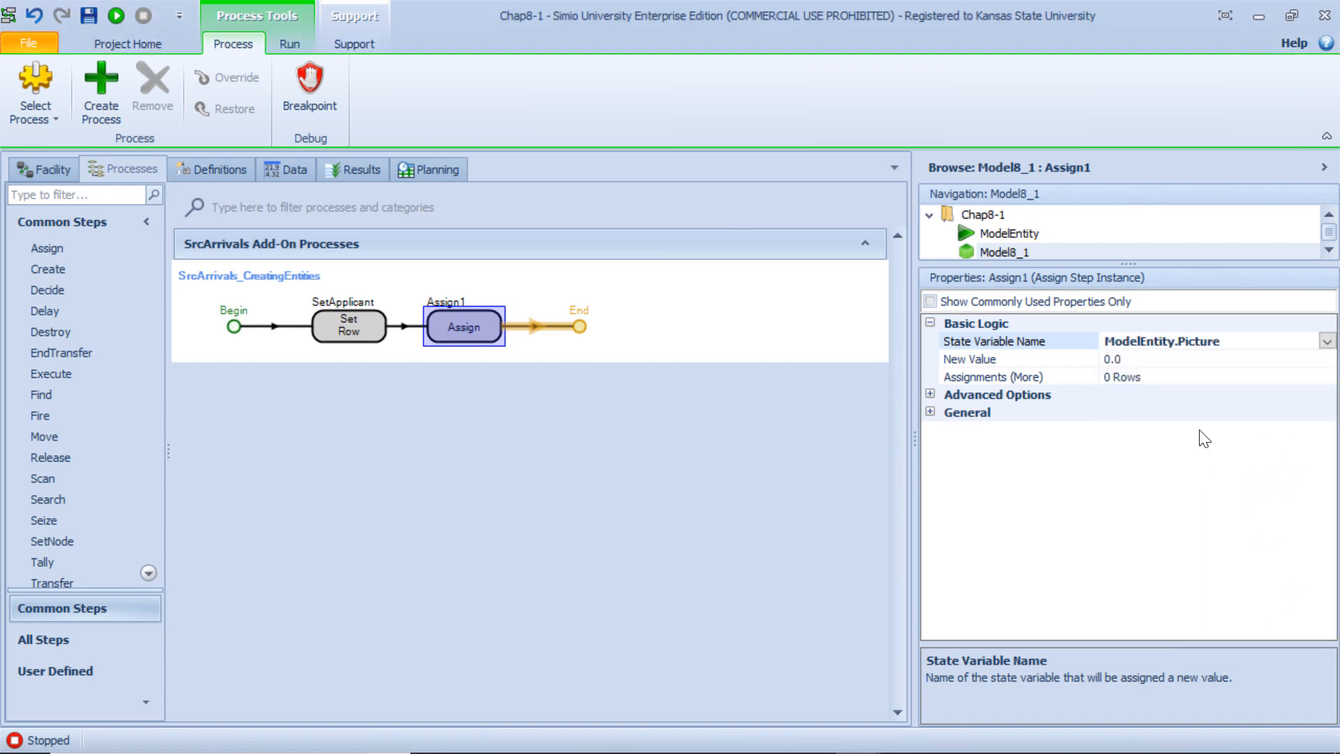
# Step: Set the Assign step's New Value to the expression TableApplicant.Type
pyautogui.click(1190, 363)
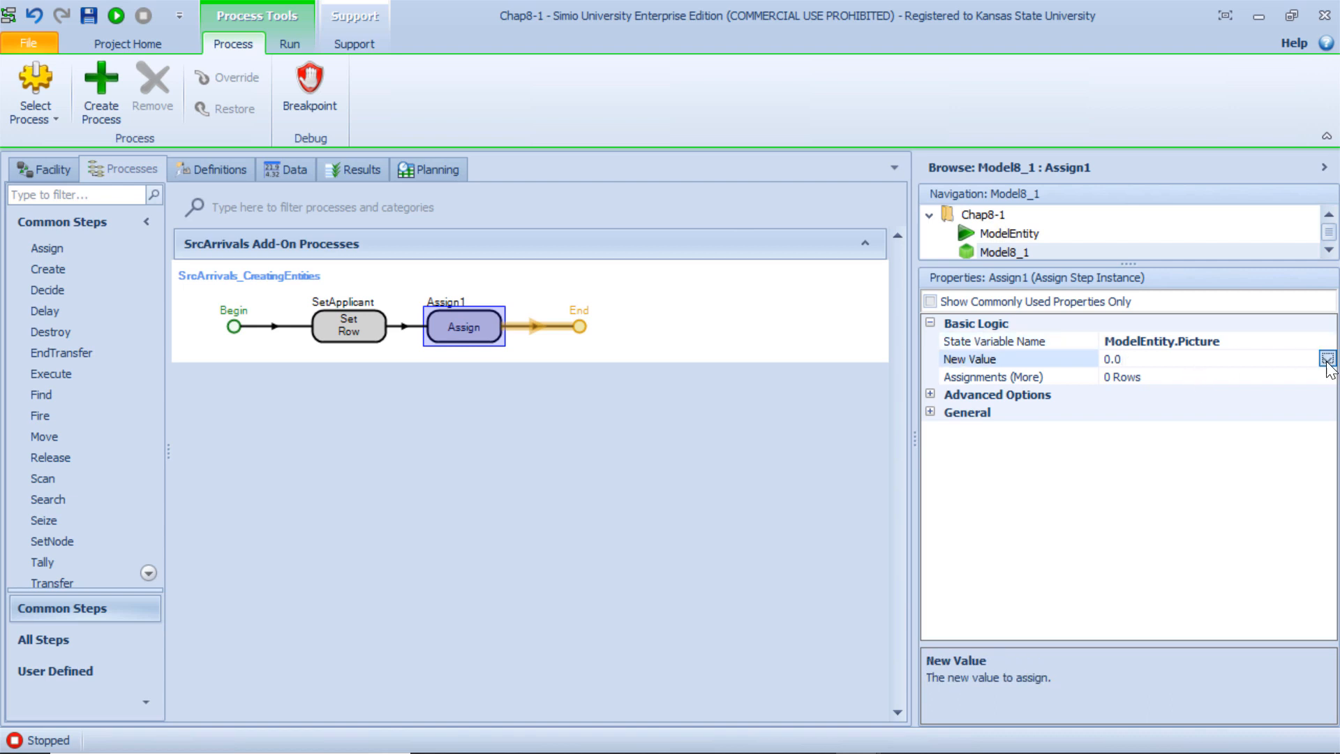
pyautogui.click(1326, 359)
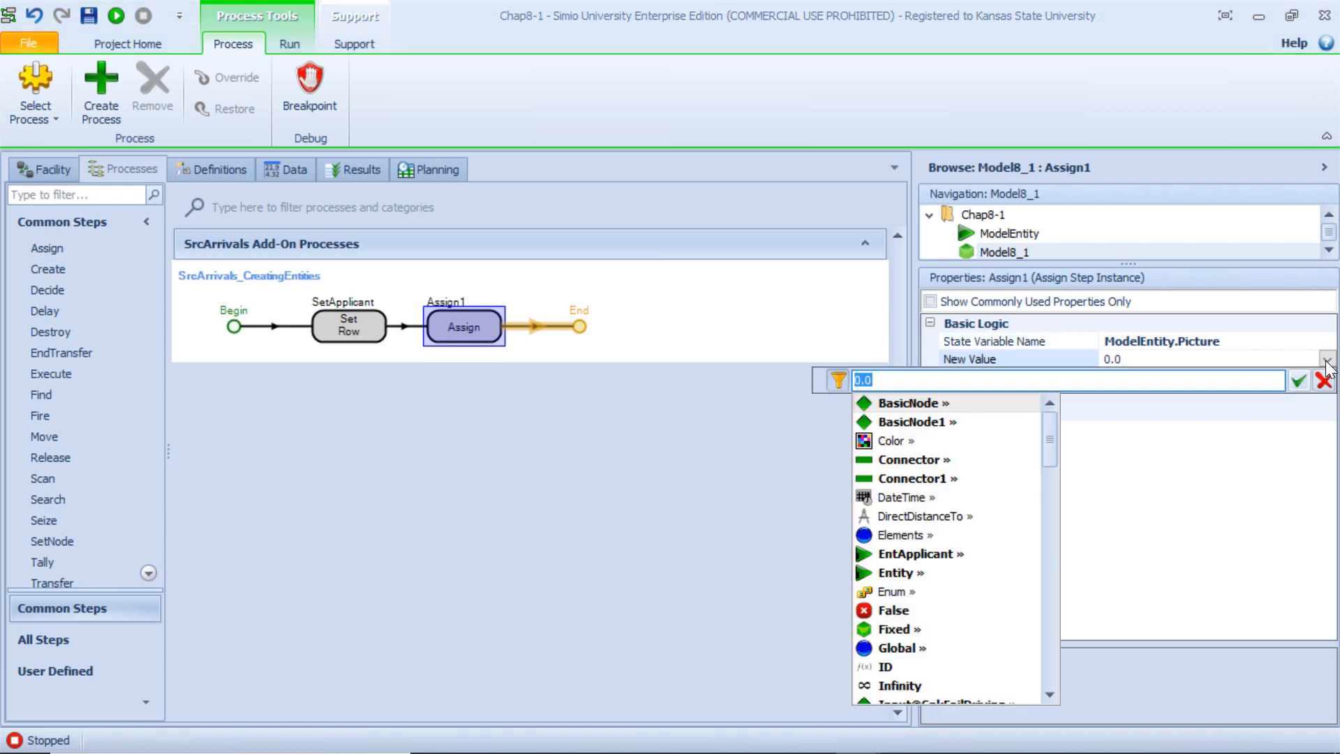
pyautogui.write('TableA')
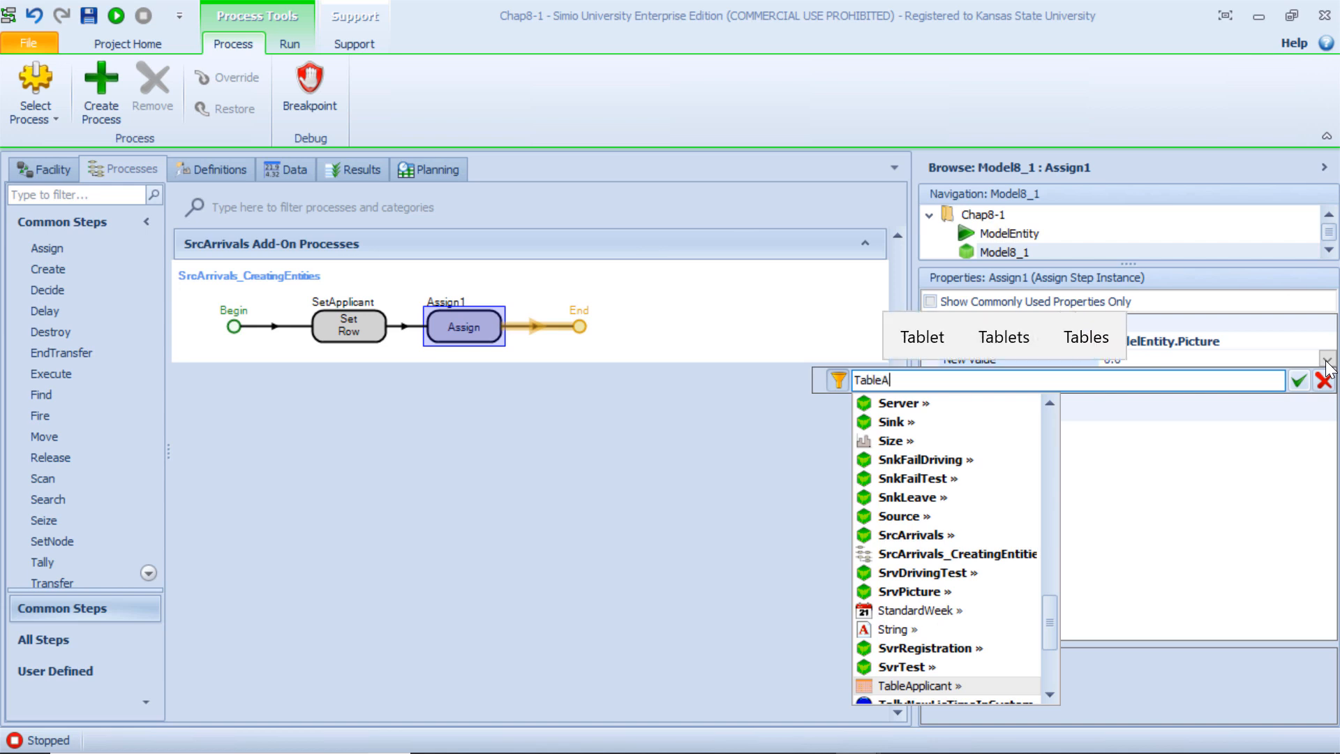
pyautogui.write('pplicant.')
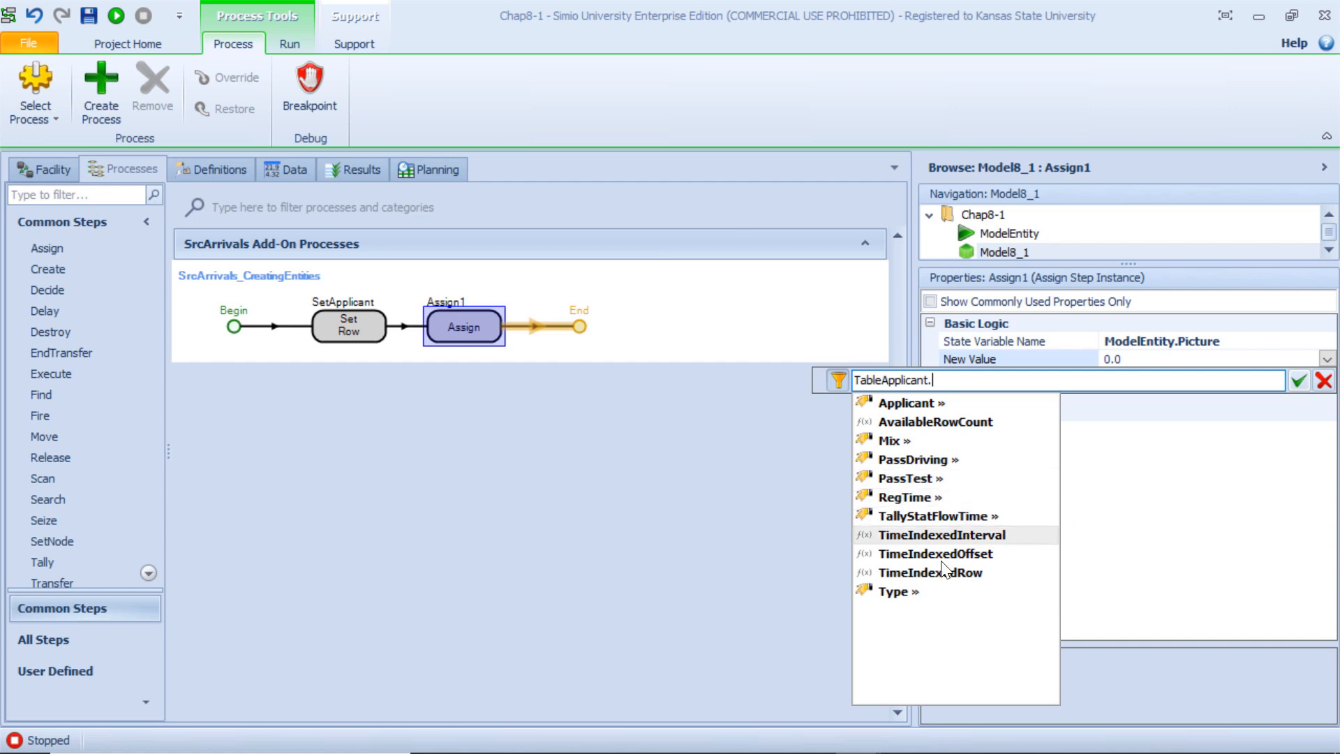
pyautogui.doubleClick(908, 589)
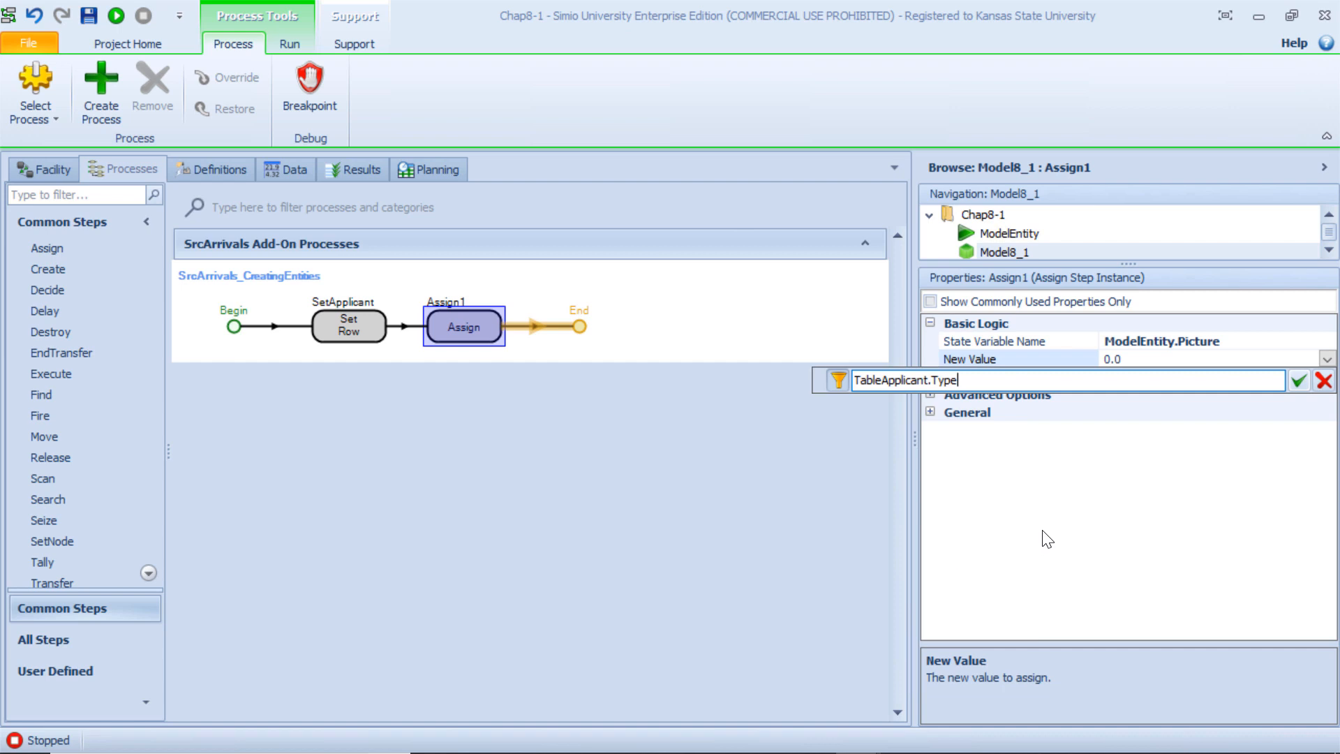
pyautogui.click(1297, 380)
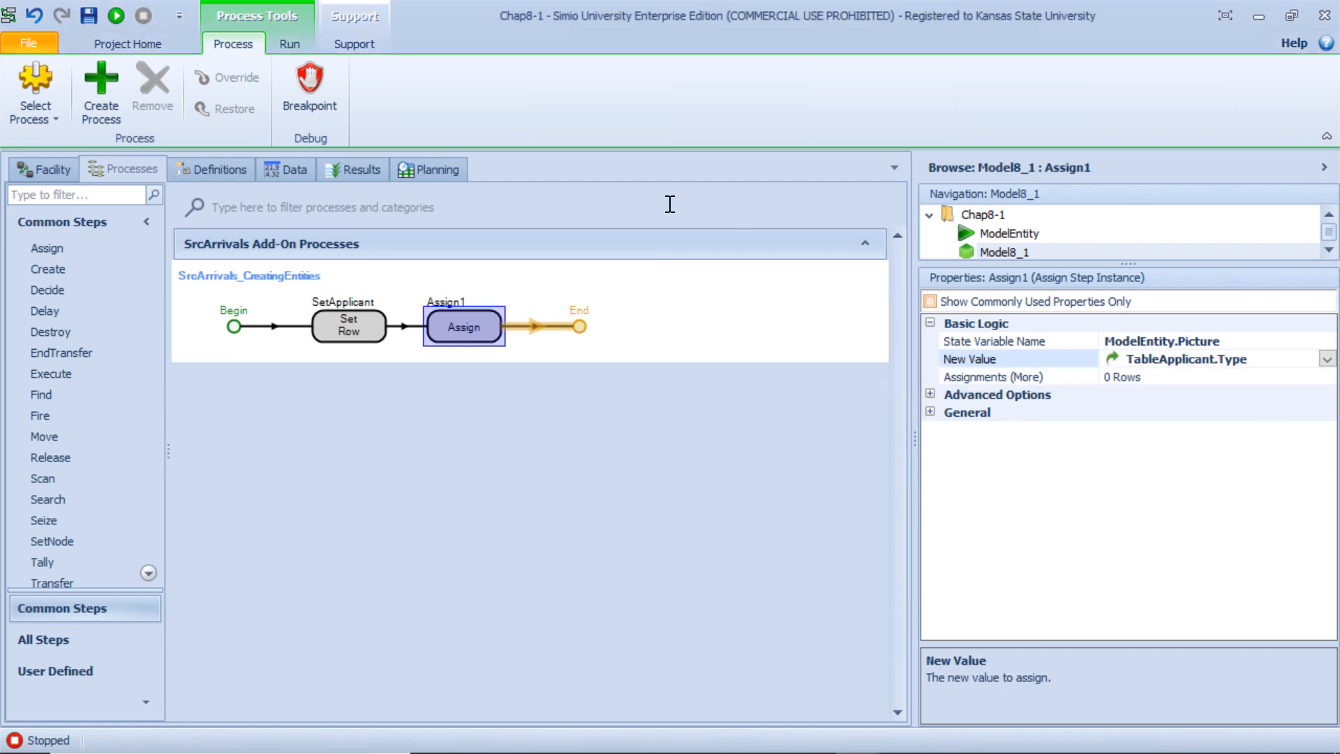
# Step: Compare the Type values in the TableApplicant data table with the numbered symbols of the EntApplicant entity
pyautogui.click(288, 175)
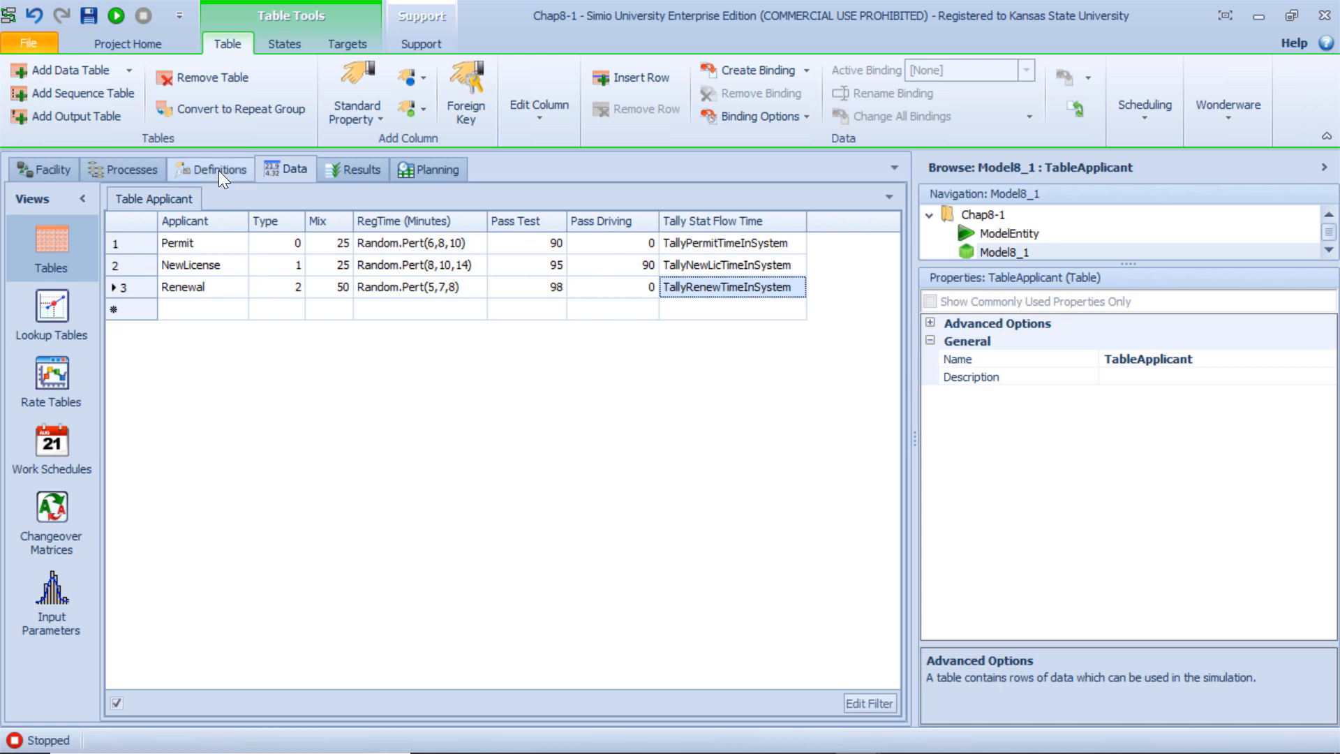
pyautogui.click(131, 169)
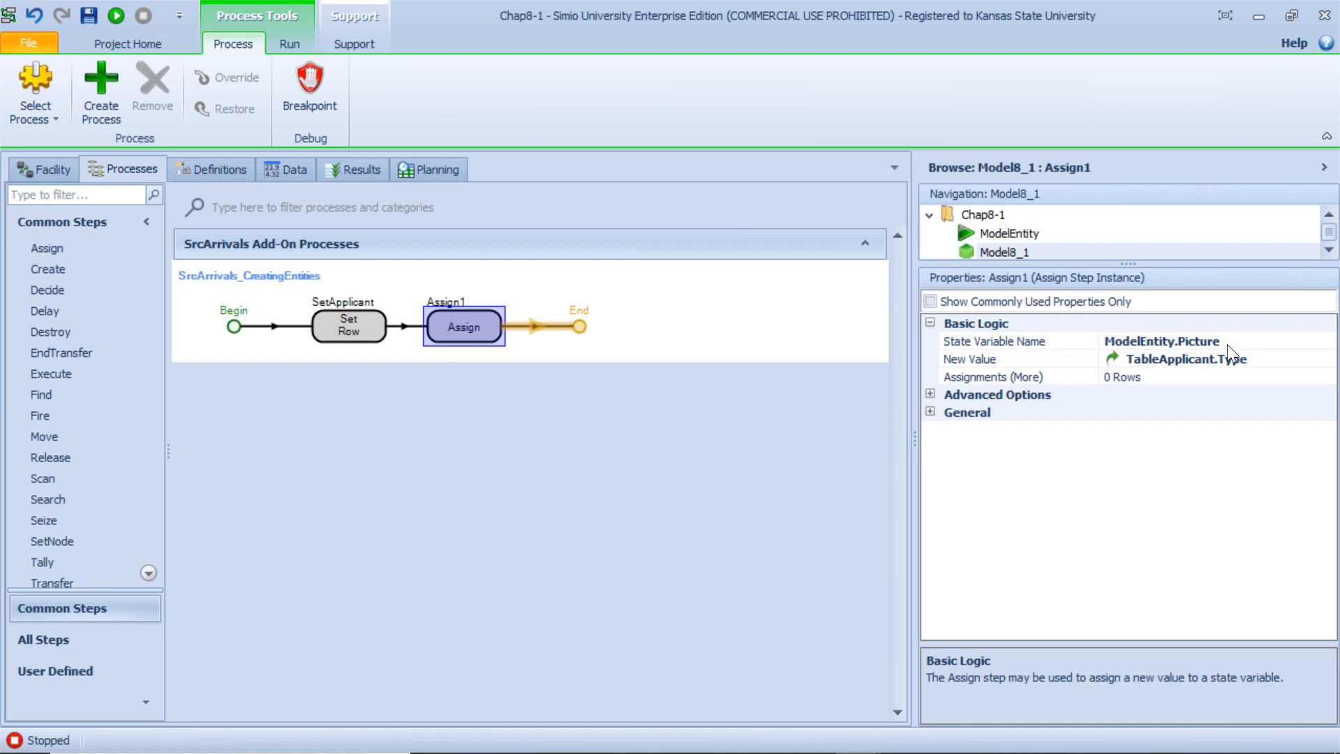
pyautogui.click(41, 173)
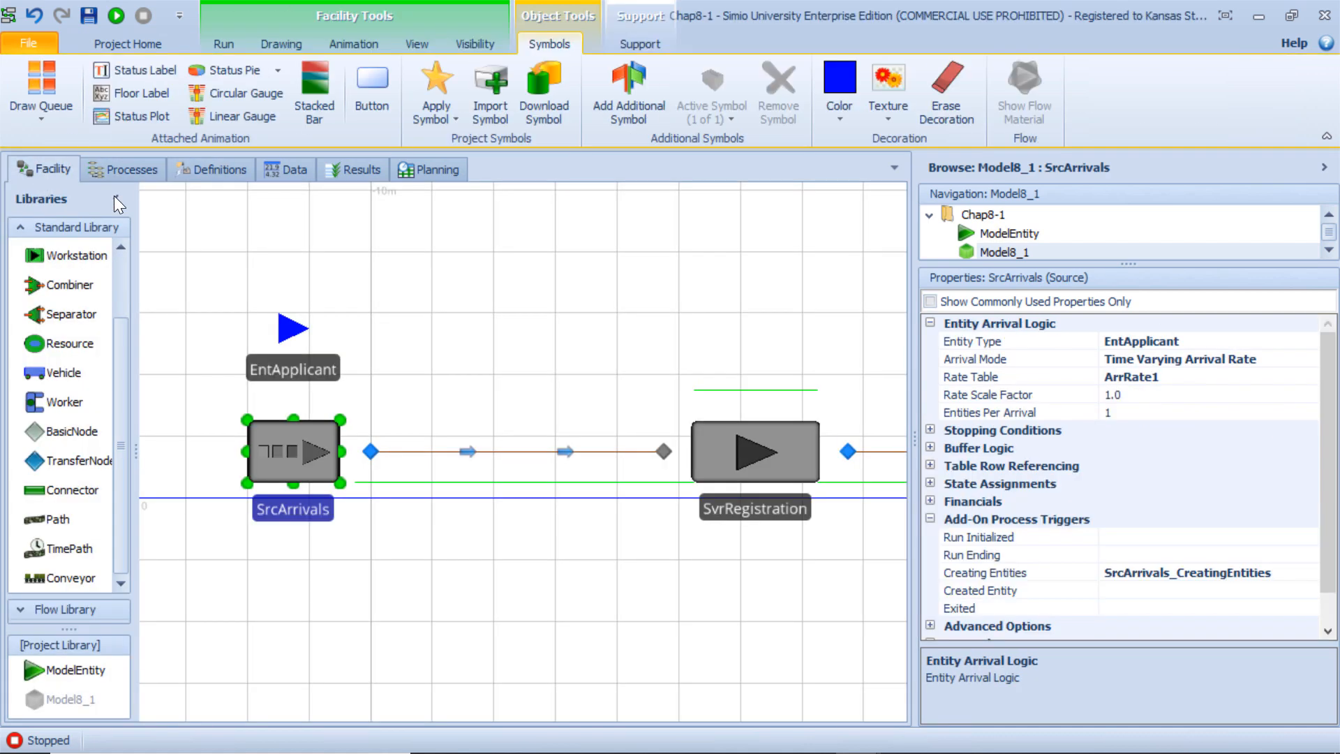
pyautogui.click(292, 371)
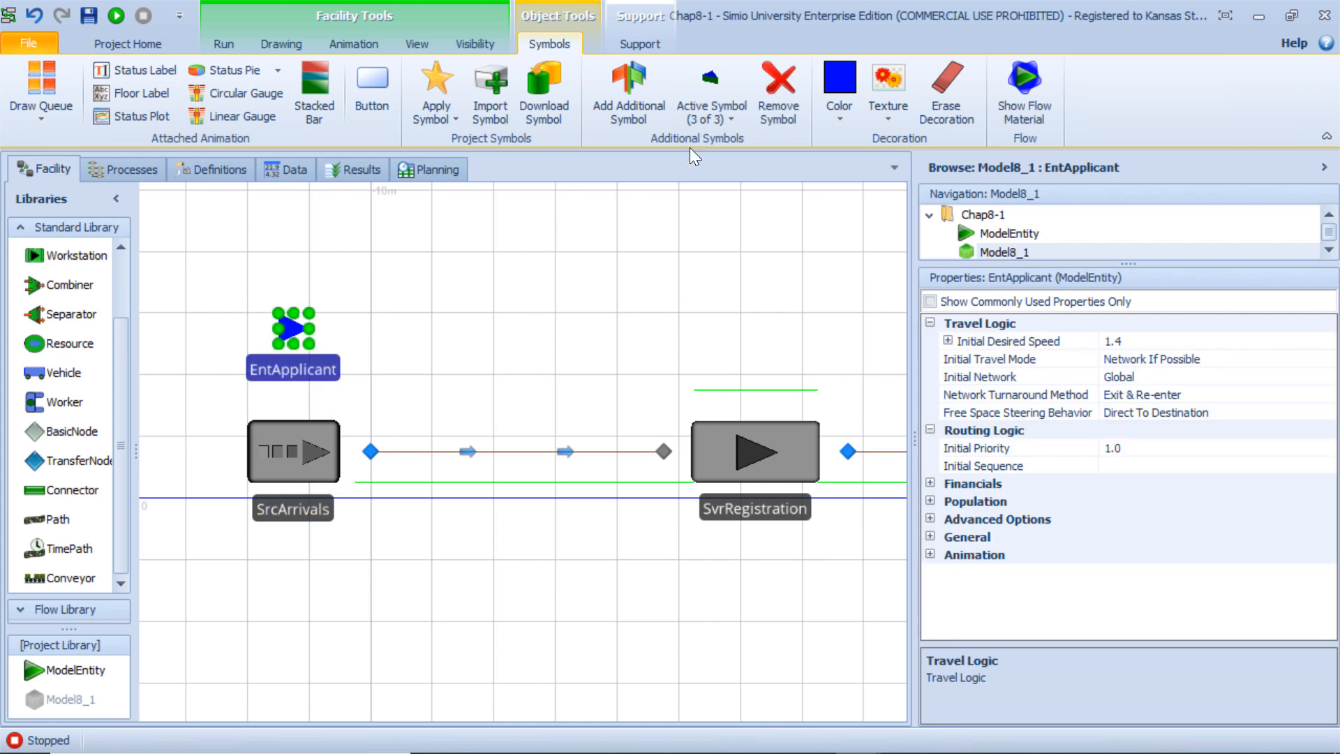
pyautogui.click(704, 120)
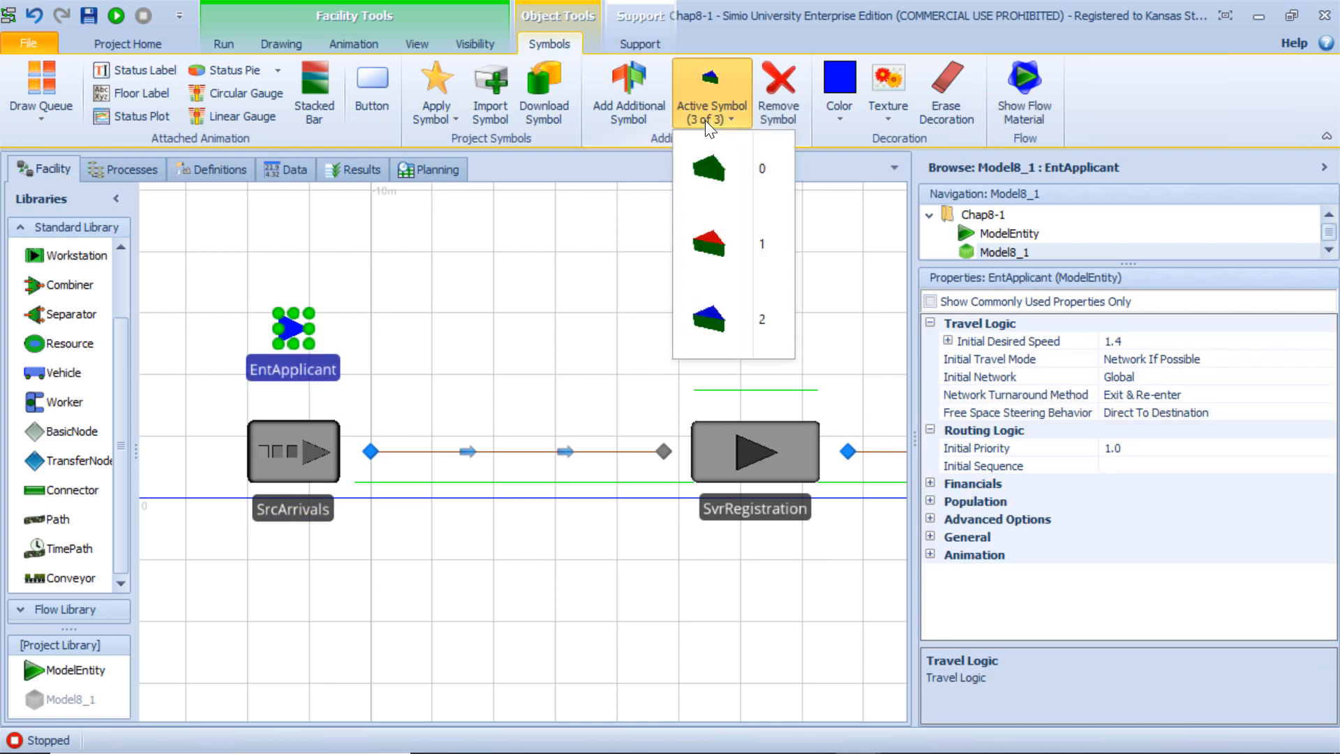
pyautogui.click(742, 319)
pyautogui.click(552, 343)
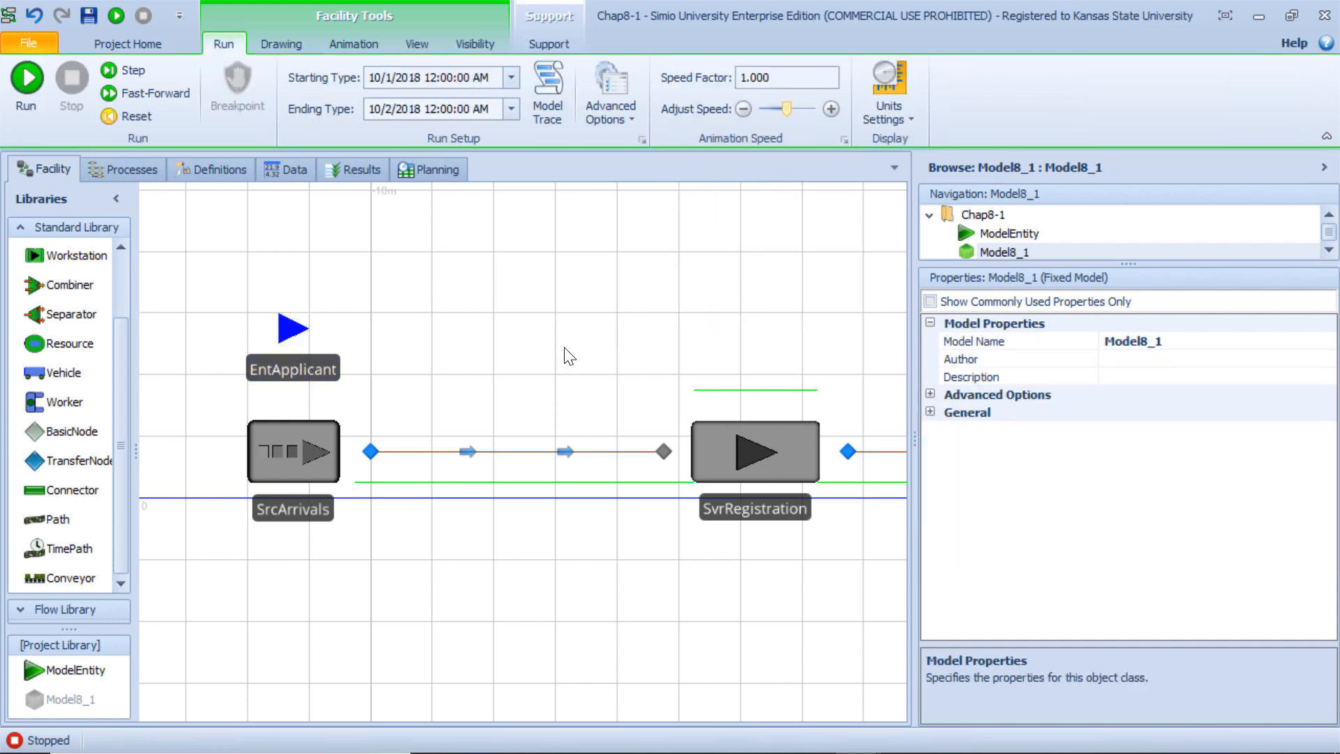
# Step: Review the model's servers and consult the Processing Times Values slide in PowerPoint for each server's processing time and initial capacity
pyautogui.click(702, 443)
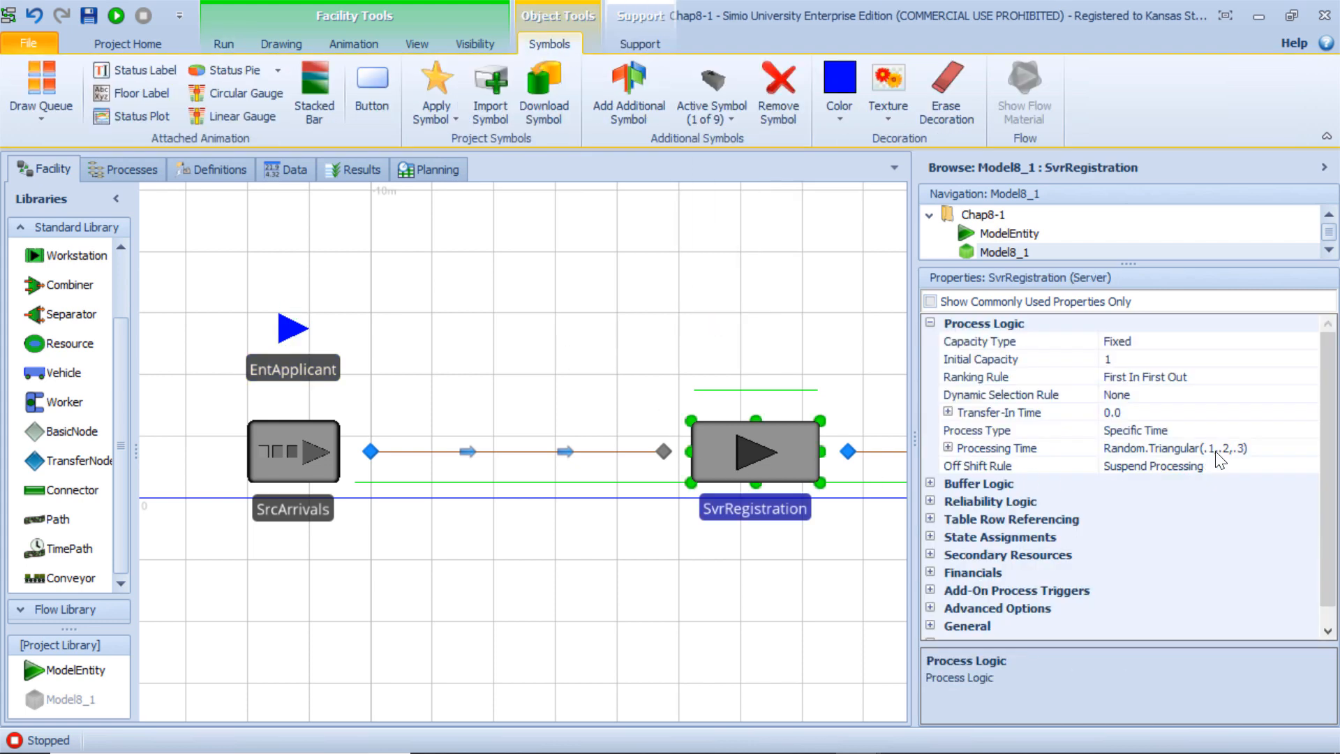
pyautogui.moveTo(834, 321); pyautogui.dragTo(530, 314)
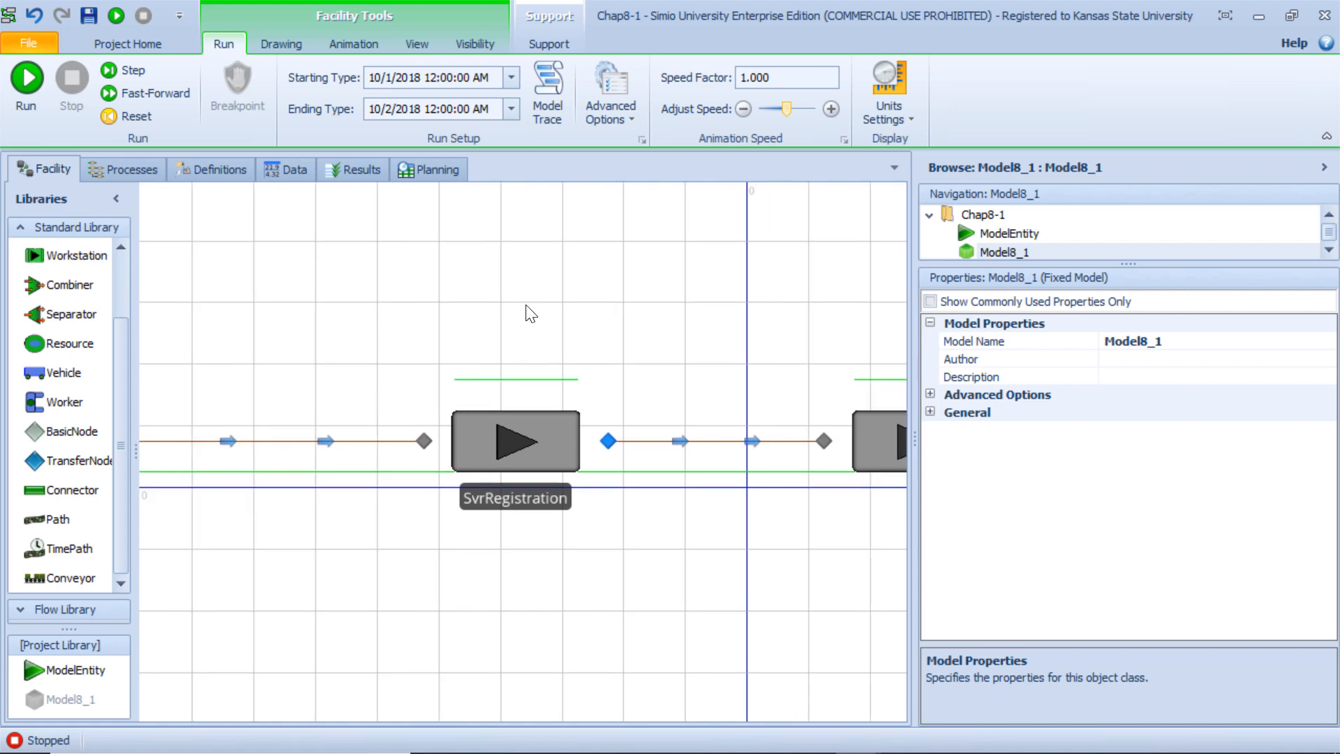
pyautogui.scroll(-2, 538, 349)
pyautogui.scroll(-2, 558, 345)
pyautogui.moveTo(630, 292); pyautogui.dragTo(485, 290)
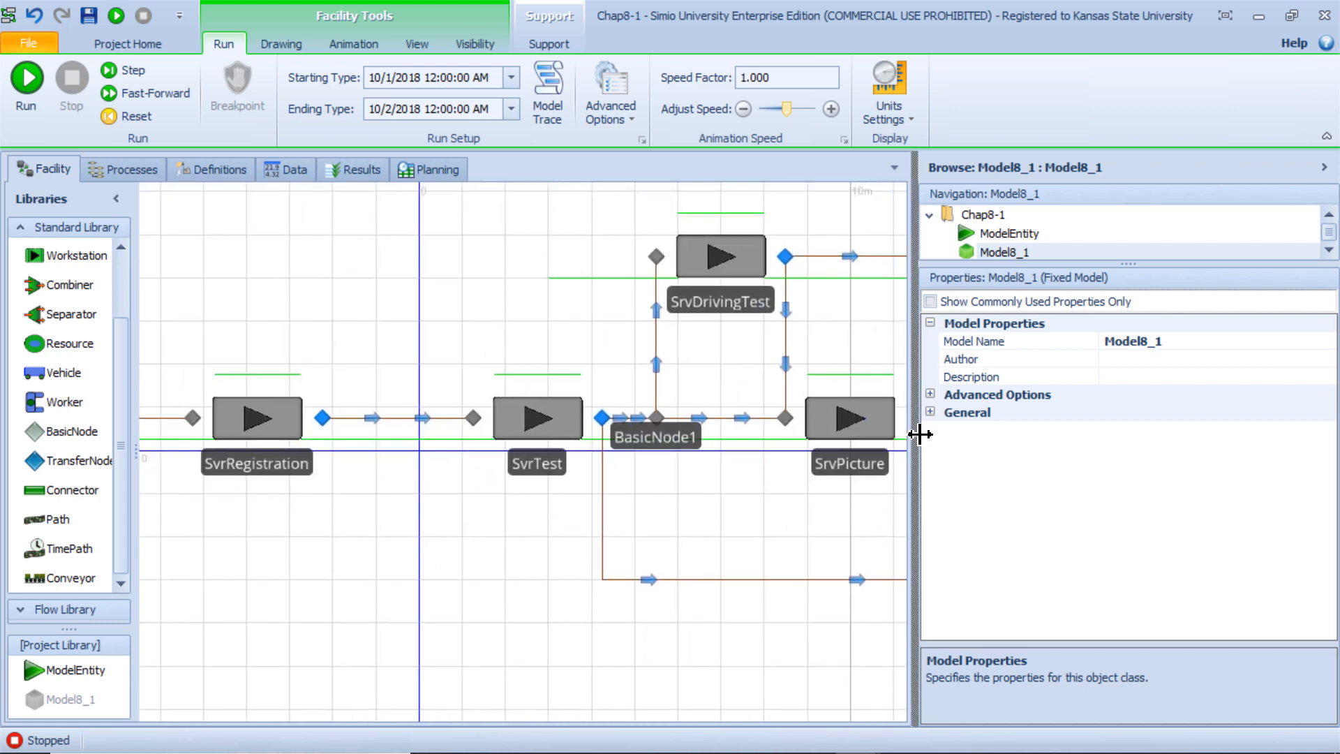
pyautogui.moveTo(919, 434); pyautogui.dragTo(1038, 439)
pyautogui.moveTo(836, 746)
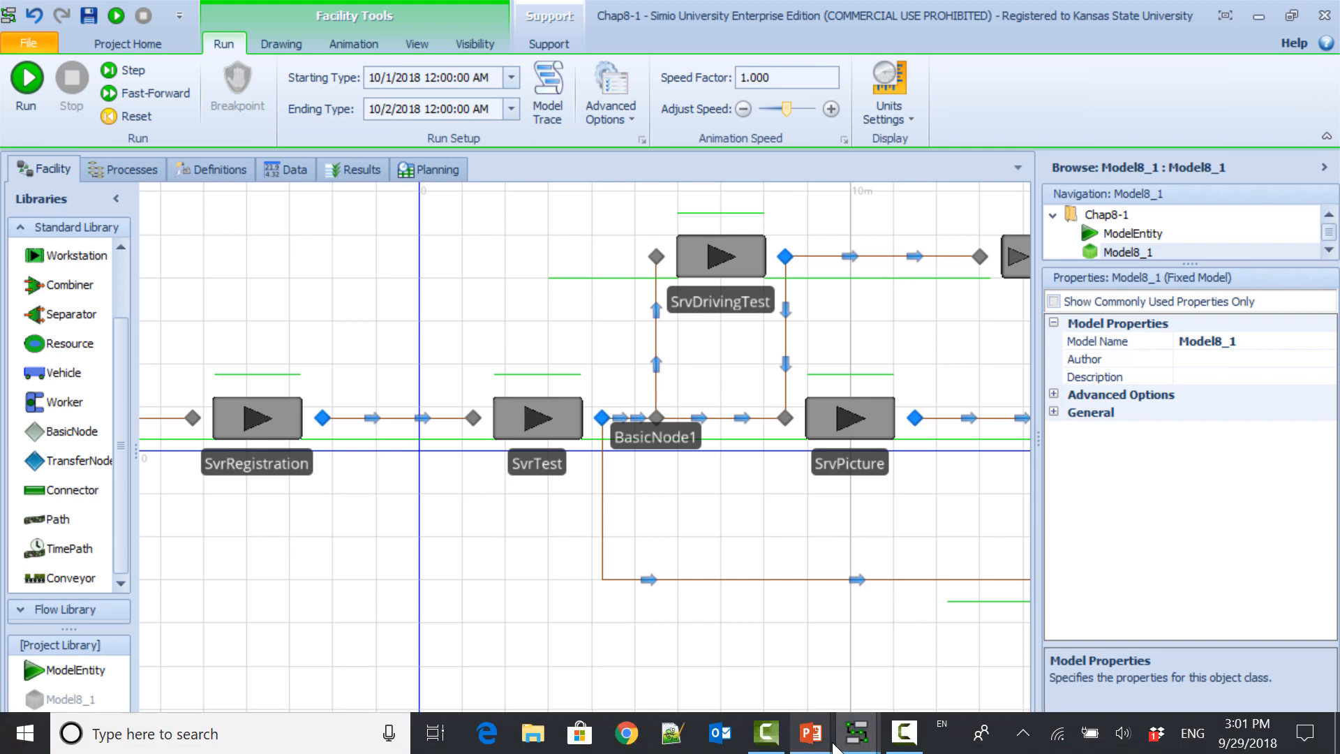
pyautogui.click(883, 670)
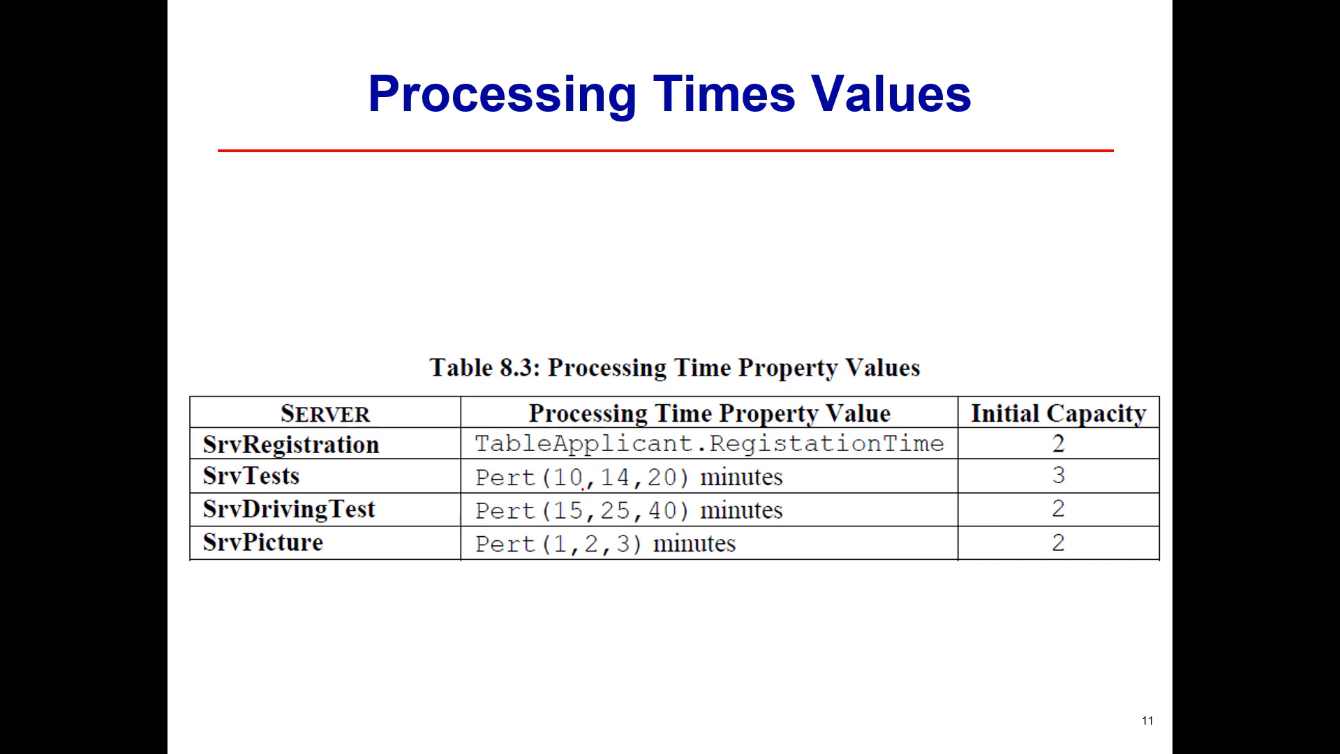
pyautogui.hotkey('alt', 'Tab')
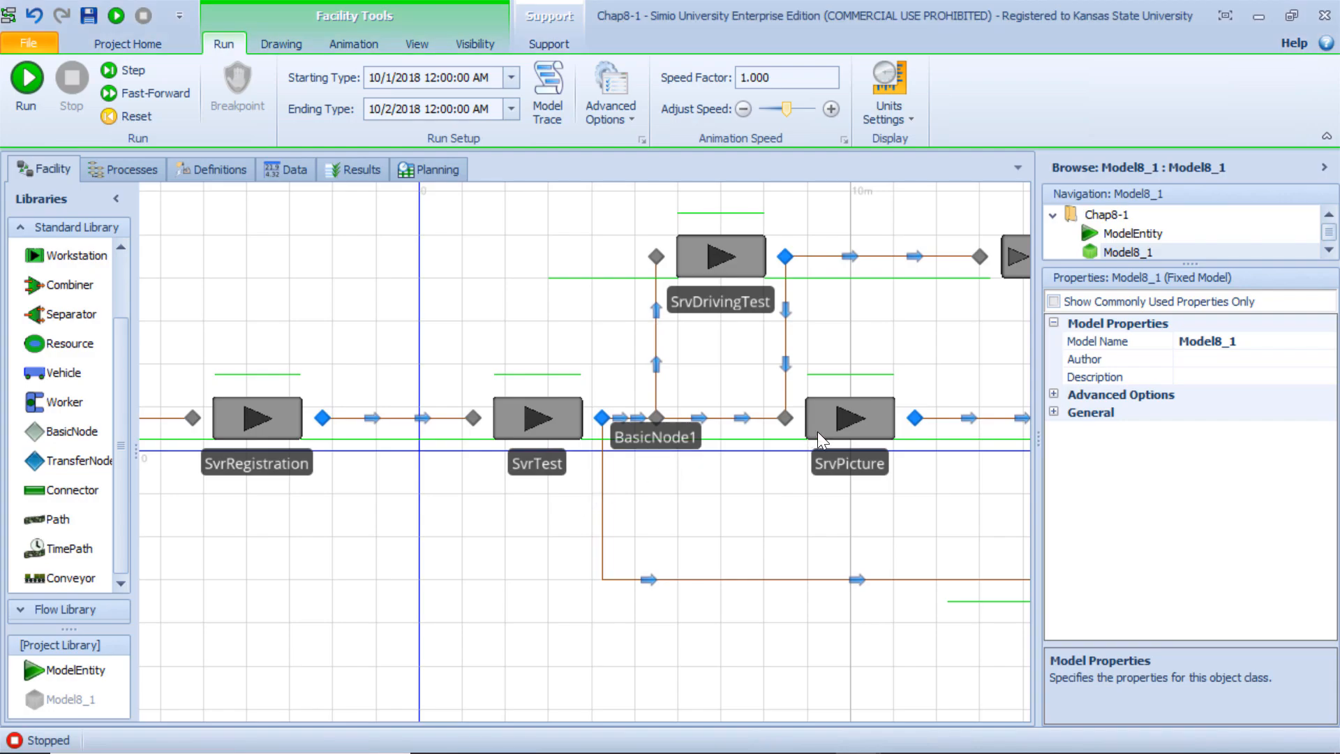
# Step: Enter Random.Pert(10,14,20) as the Processing Time expression of the SvrTest server
pyautogui.click(571, 419)
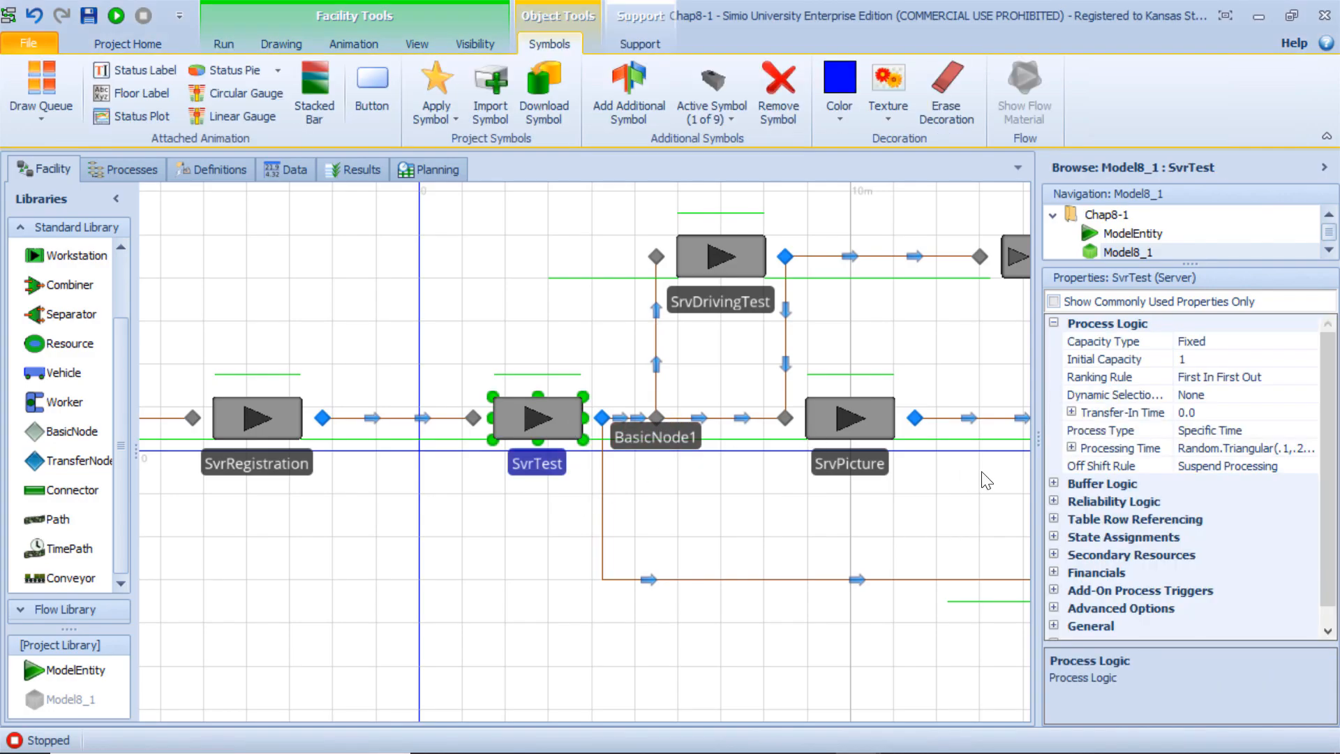
pyautogui.moveTo(1038, 437); pyautogui.dragTo(940, 439)
pyautogui.click(1291, 448)
pyautogui.click(1309, 449)
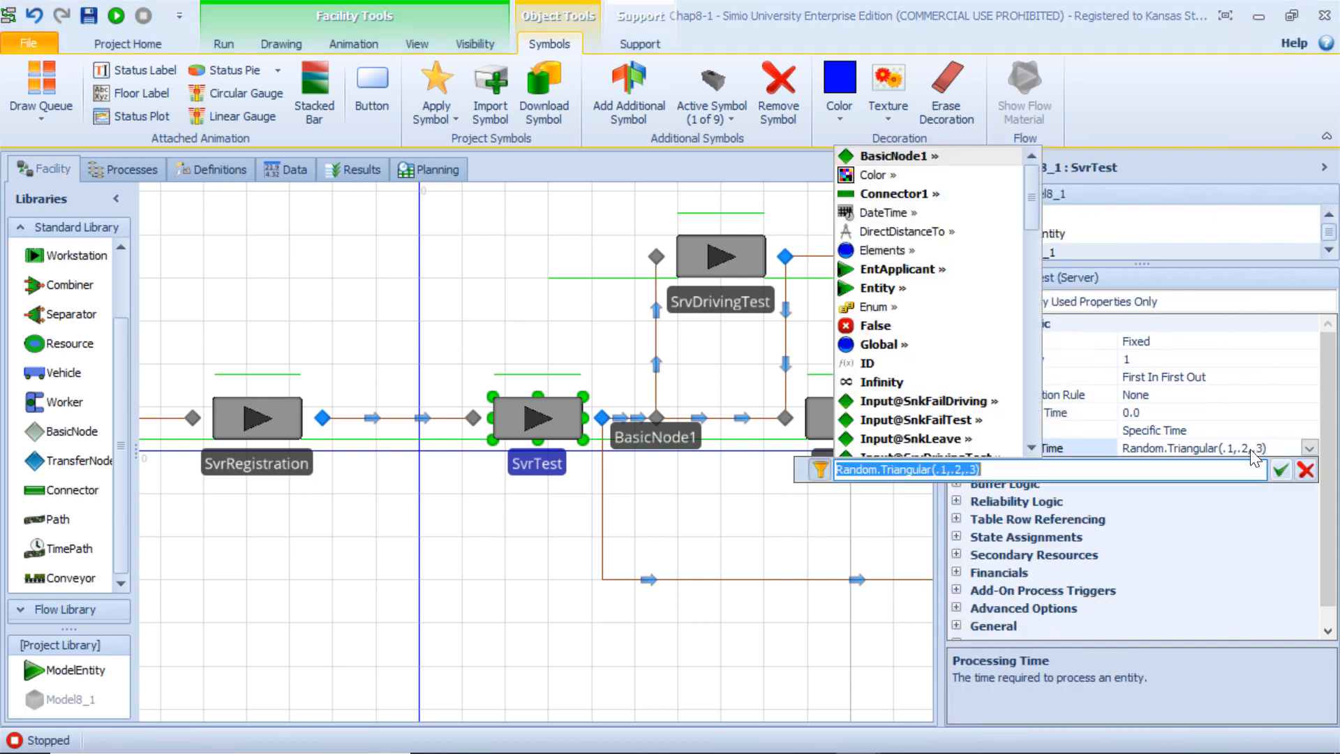
pyautogui.write('Ran')
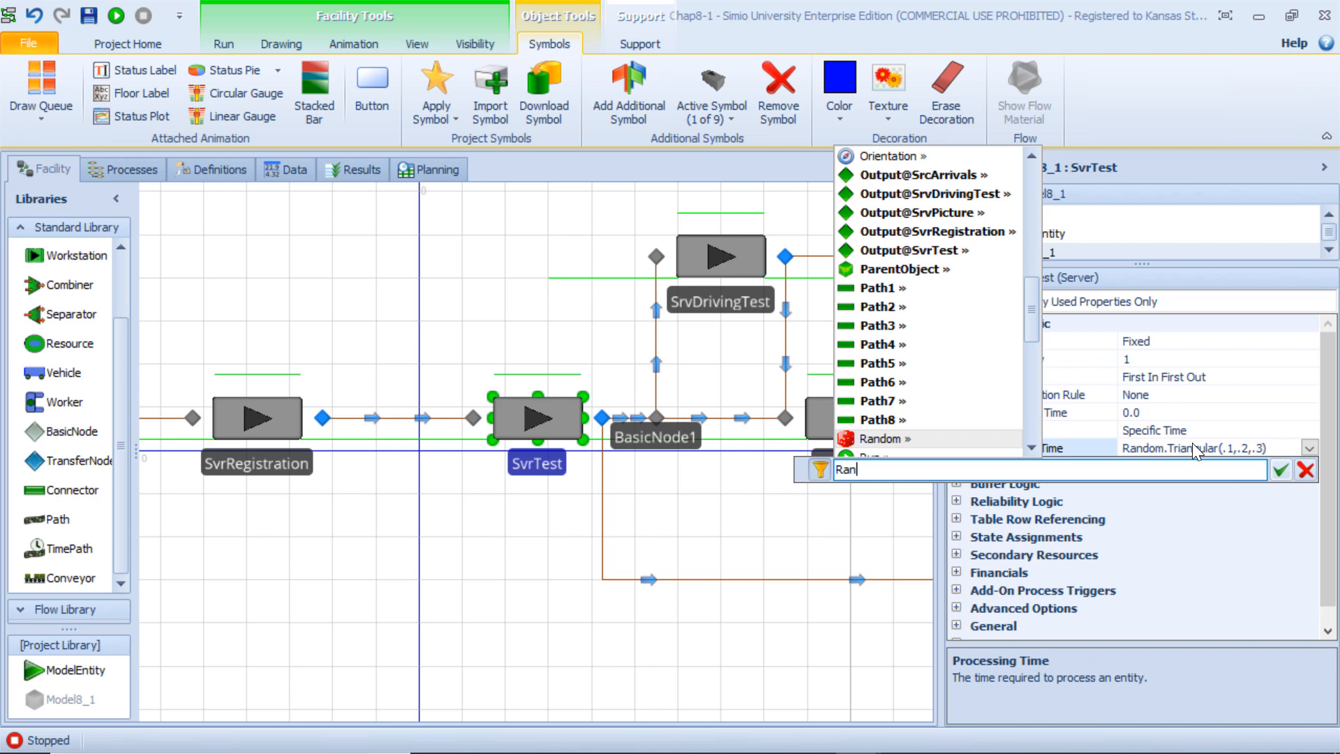
pyautogui.write('dom.Pert')
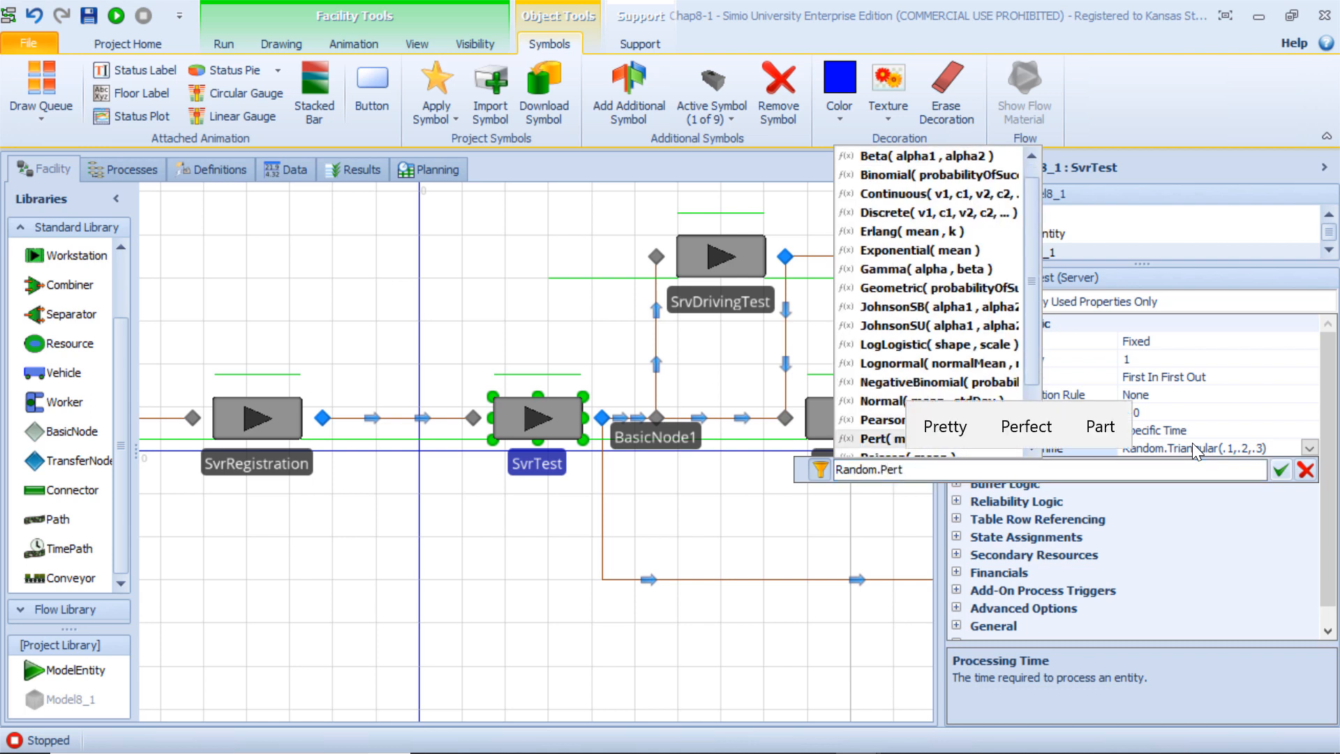
pyautogui.write('(min , mode , max')
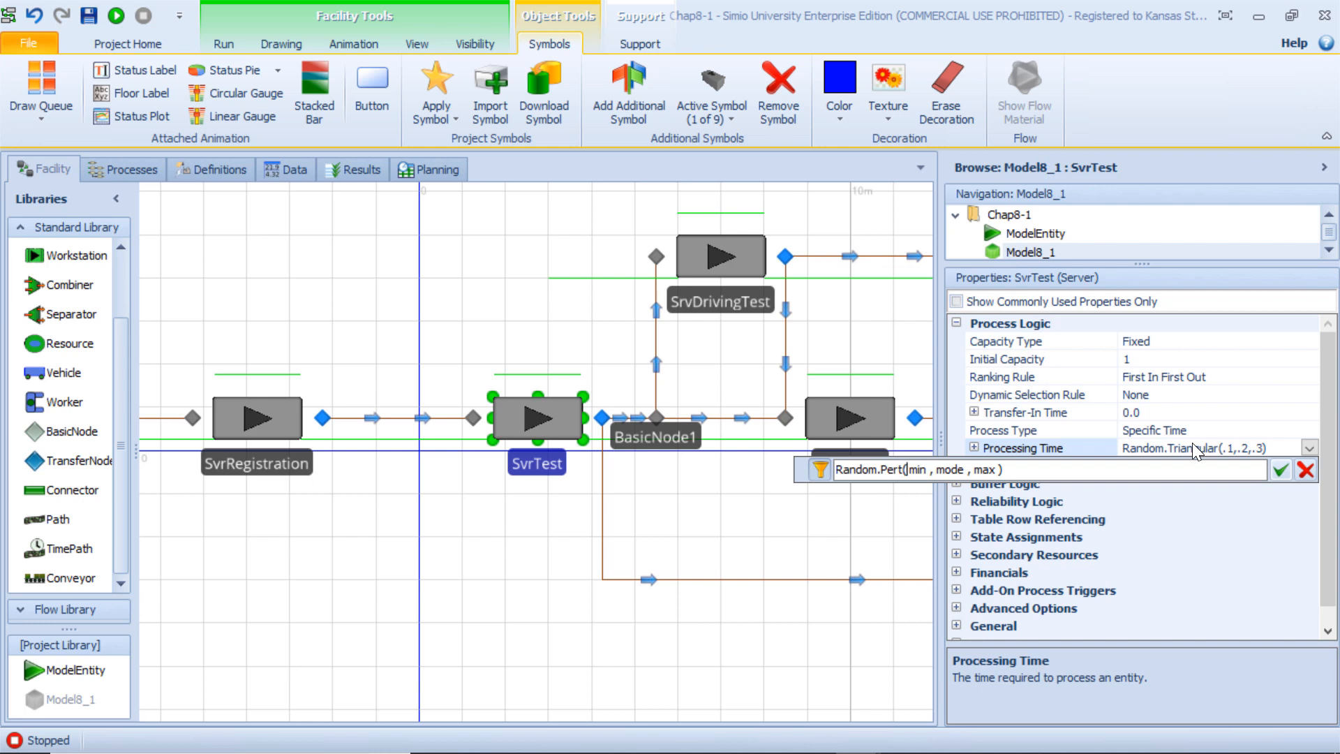
pyautogui.hotkey('shift', 'Right')
pyautogui.hotkey('shift', 'Right')
pyautogui.hotkey('shift', 'Right')
pyautogui.hotkey('shift', 'Right')
pyautogui.hotkey('shift', 'Right')
pyautogui.hotkey('shift', 'Right')
pyautogui.hotkey('shift', 'Right')
pyautogui.hotkey('shift', 'Right')
pyautogui.hotkey('shift', 'Right')
pyautogui.hotkey('shift', 'Right')
pyautogui.hotkey('shift', 'Right')
pyautogui.hotkey('shift', 'Right')
pyautogui.hotkey('shift', 'Right')
pyautogui.hotkey('shift', 'Right')
pyautogui.hotkey('shift', 'Right')
pyautogui.hotkey('shift', 'Right')
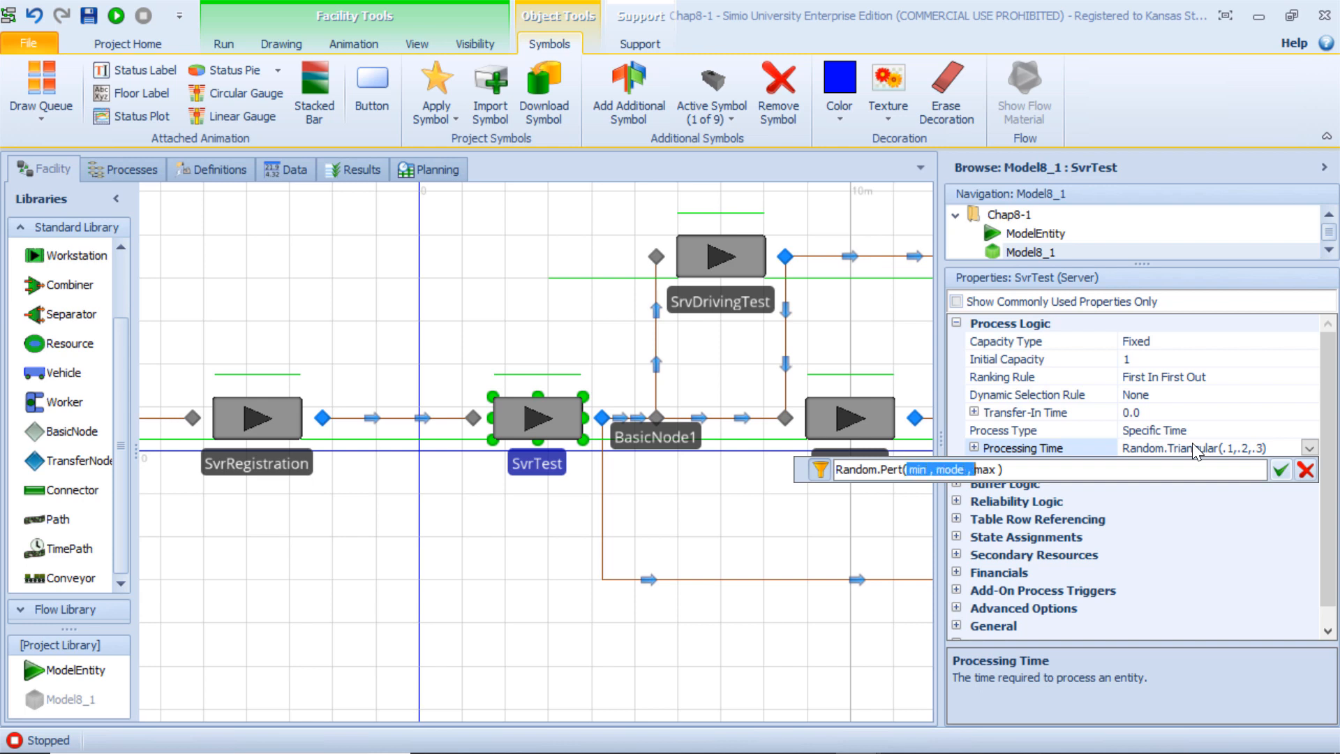
pyautogui.write('10,')
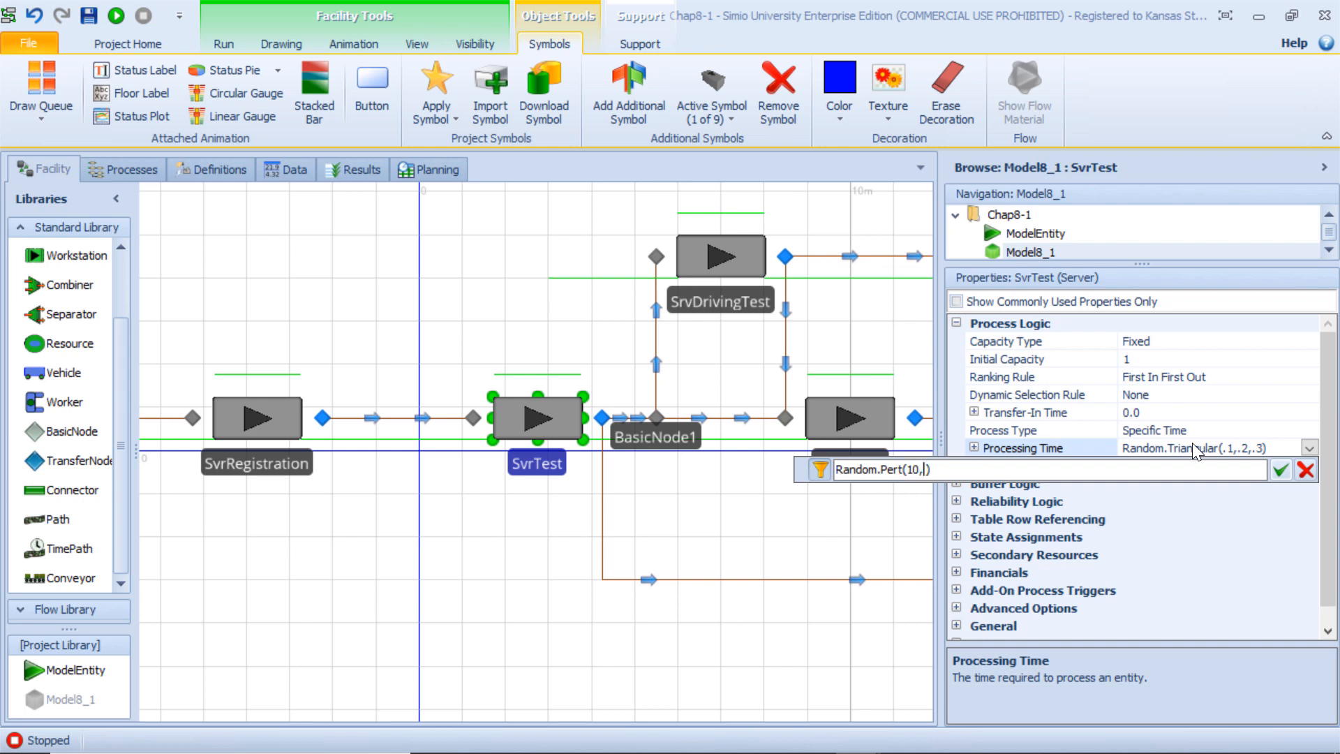
pyautogui.write('14,20')
# Step: Copy SvrTest's whole Processing Time expression for reuse and accept the entry
pyautogui.hotkey('shift', 'Left')
pyautogui.hotkey('shift', 'Left')
pyautogui.hotkey('shift', 'Left')
pyautogui.hotkey('shift', 'Left')
pyautogui.hotkey('shift', 'Left')
pyautogui.hotkey('shift', 'Left')
pyautogui.hotkey('shift', 'Left')
pyautogui.hotkey('shift', 'Left')
pyautogui.hotkey('shift', 'Left')
pyautogui.hotkey('shift', 'Left')
pyautogui.hotkey('shift', 'Left')
pyautogui.hotkey('shift', 'Left')
pyautogui.hotkey('shift', 'Left')
pyautogui.hotkey('shift', 'Left')
pyautogui.hotkey('shift', 'Left')
pyautogui.hotkey('shift', 'Left')
pyautogui.hotkey('shift', 'Left')
pyautogui.hotkey('shift', 'Left')
pyautogui.hotkey('shift', 'Left')
pyautogui.hotkey('shift', 'Left')
pyautogui.hotkey('ctrl', 'c')
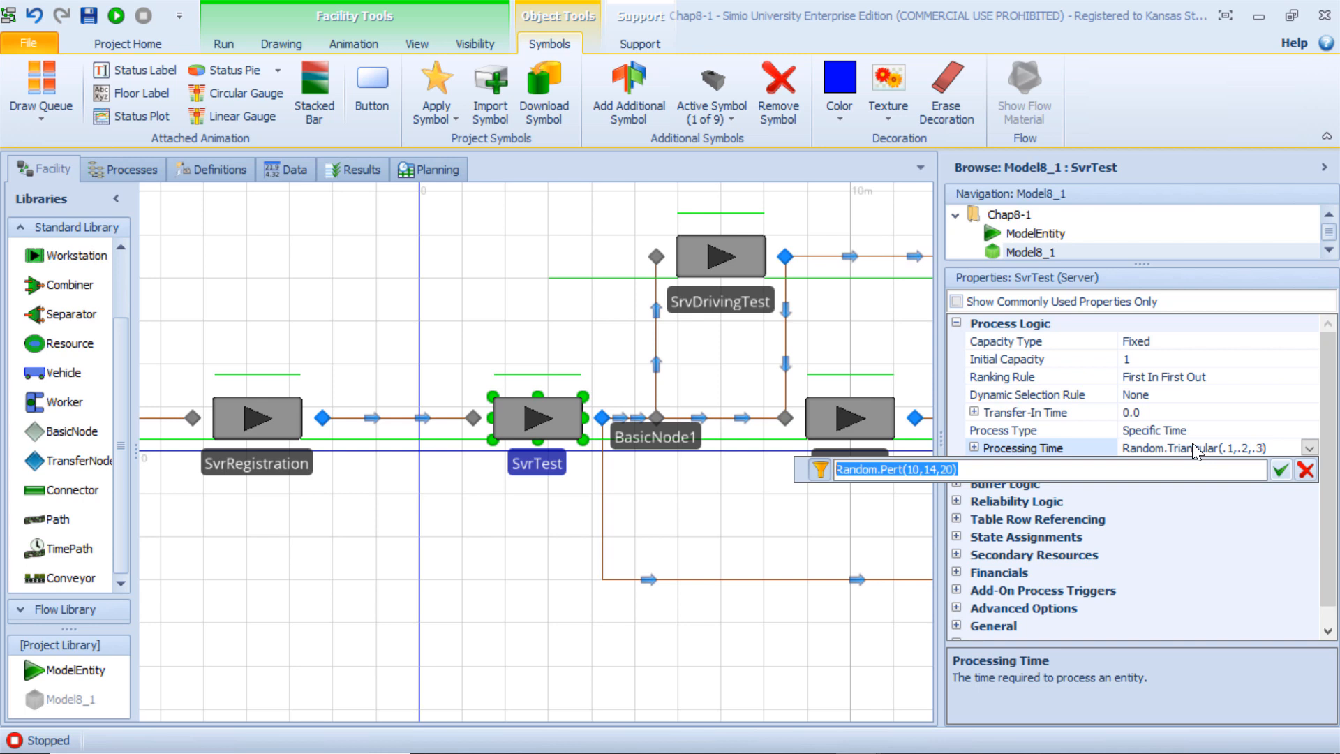
pyautogui.click(1280, 470)
# Step: Reuse the copied expression as SrvDrivingTest's Processing Time and change it to Random.Pert(15,25,40)
pyautogui.click(757, 312)
pyautogui.click(1271, 461)
pyautogui.click(1273, 450)
pyautogui.click(1309, 448)
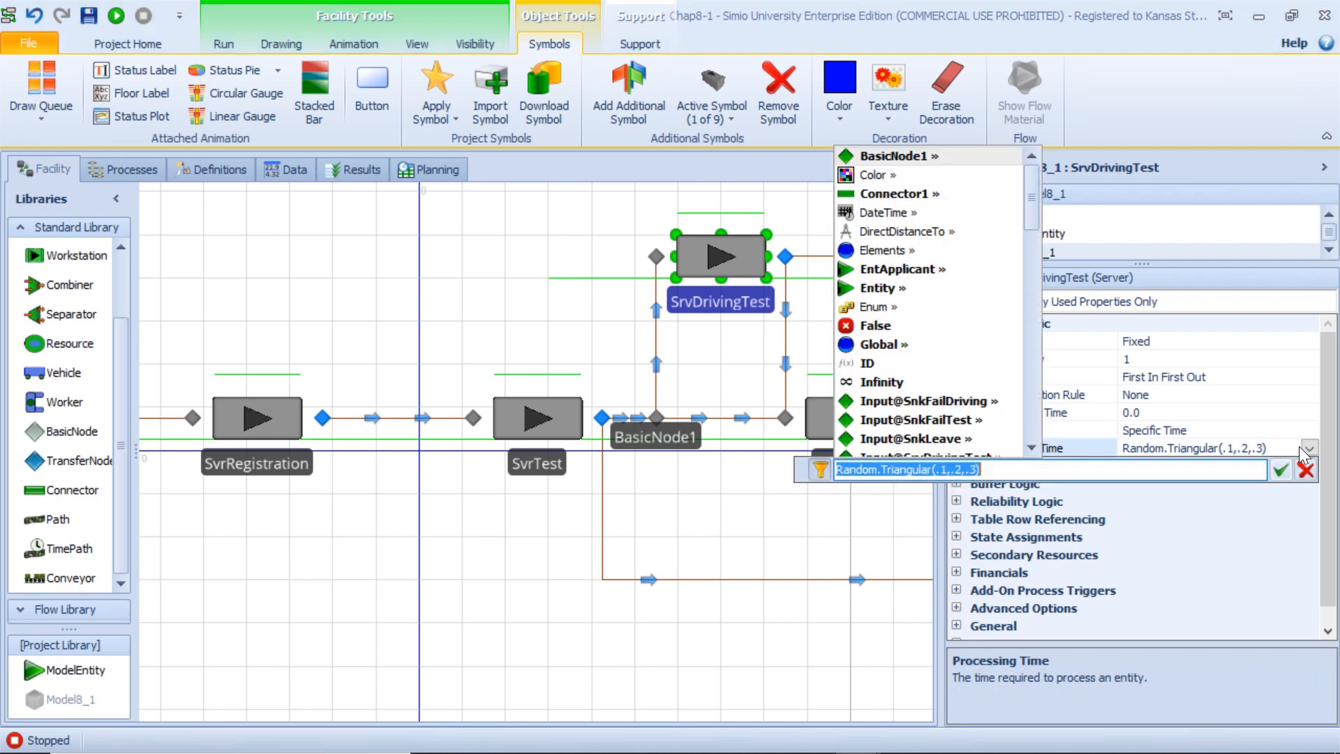
pyautogui.hotkey('ctrl', 'v')
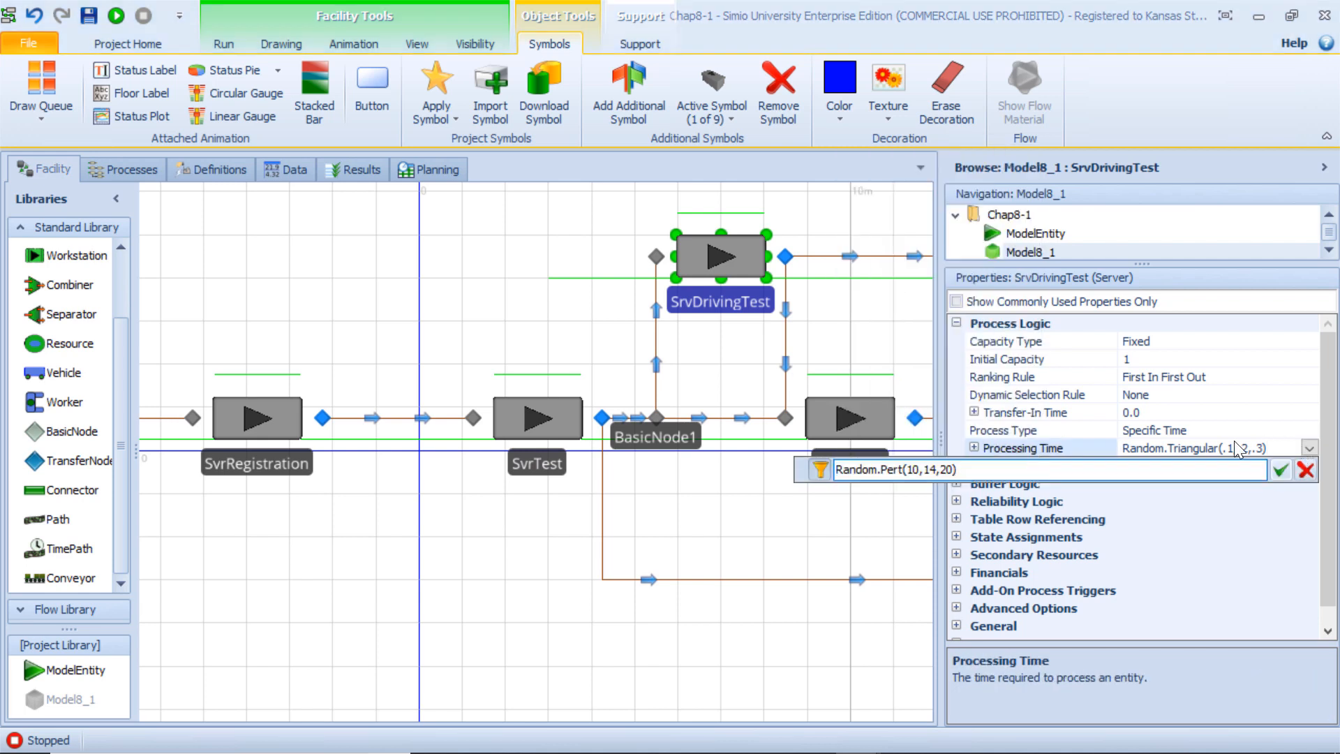
pyautogui.press('BackSpace')
pyautogui.press('BackSpace')
pyautogui.write('4')
pyautogui.press('Left')
pyautogui.press('Left')
pyautogui.press('Left')
pyautogui.press('BackSpace')
pyautogui.write('15')
pyautogui.press('Delete')
pyautogui.press('Right')
pyautogui.press('Right')
pyautogui.press('BackSpace')
pyautogui.press('BackSpace')
pyautogui.write('25')
pyautogui.press('Return')
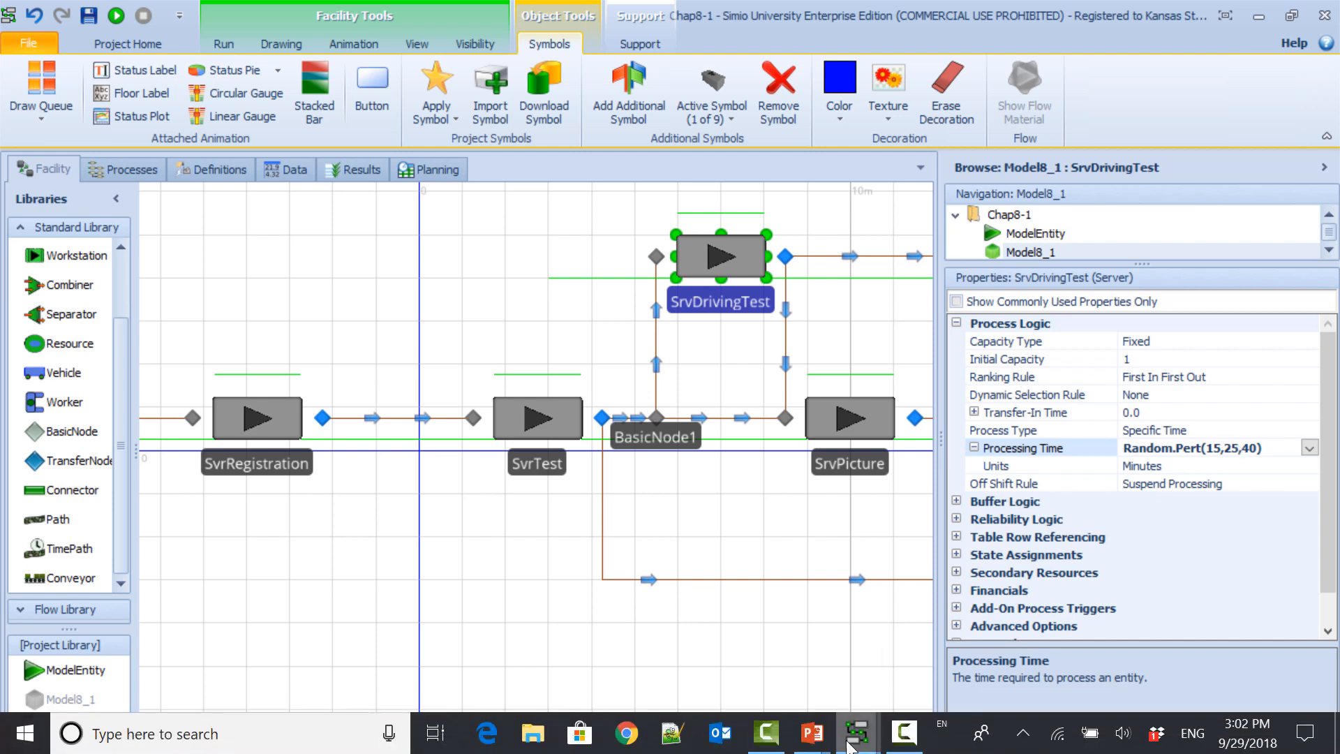
# Step: Check the processing times slide in PowerPoint and set SrvPicture's Processing Time to Random.Pert(1,2,3) in Simio
pyautogui.moveTo(810, 733)
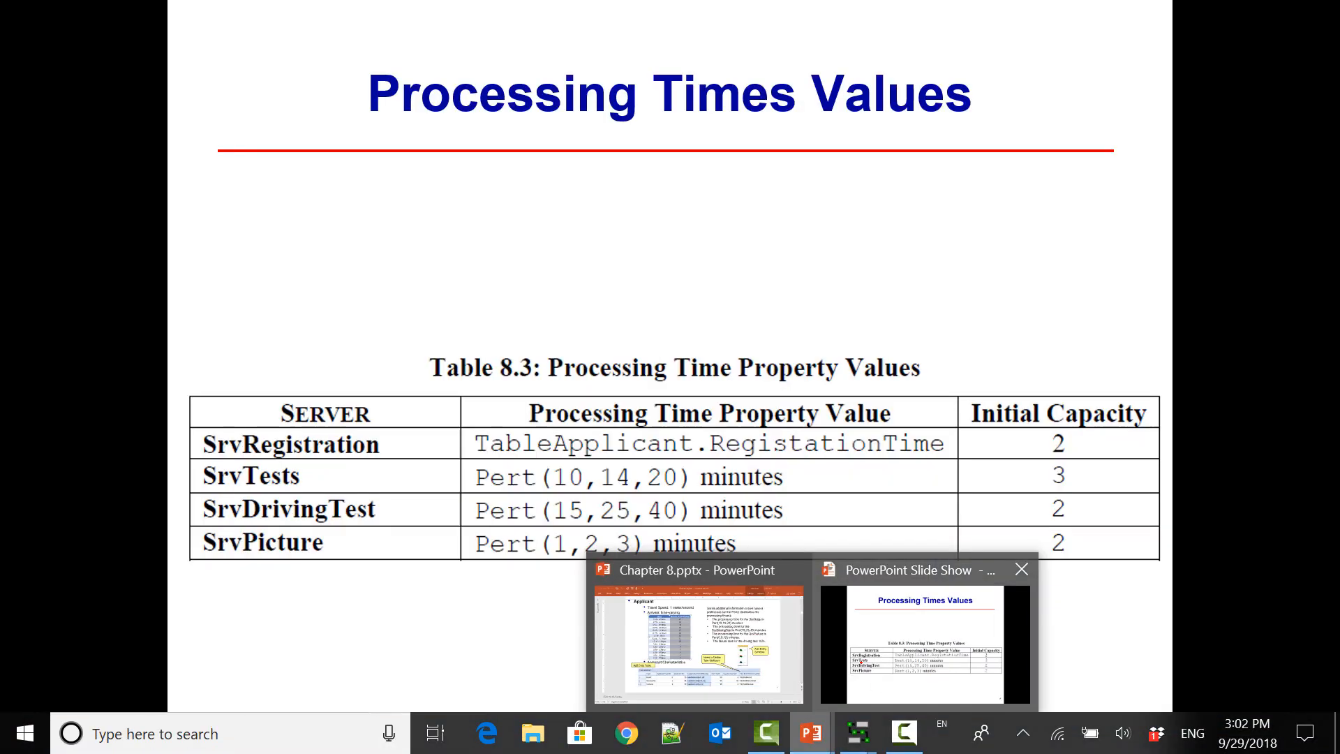
pyautogui.click(858, 645)
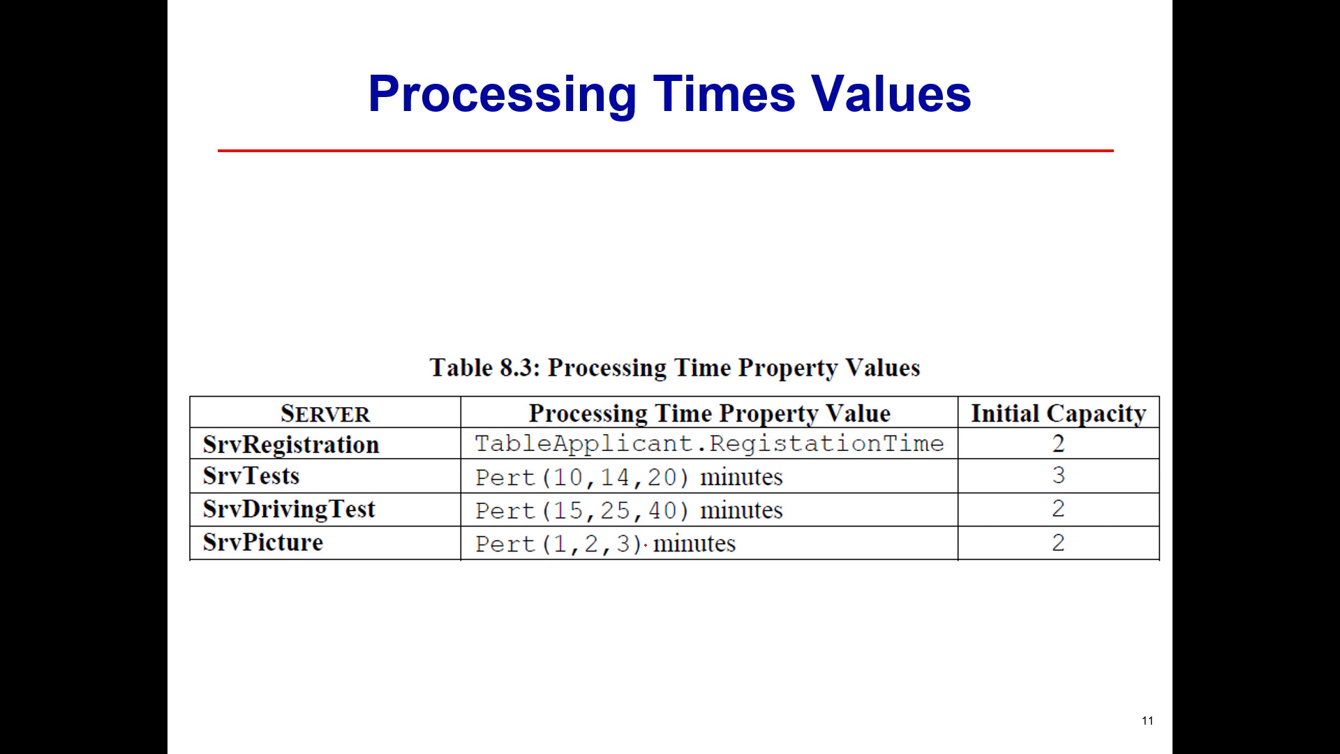
pyautogui.hotkey('alt', 'Tab')
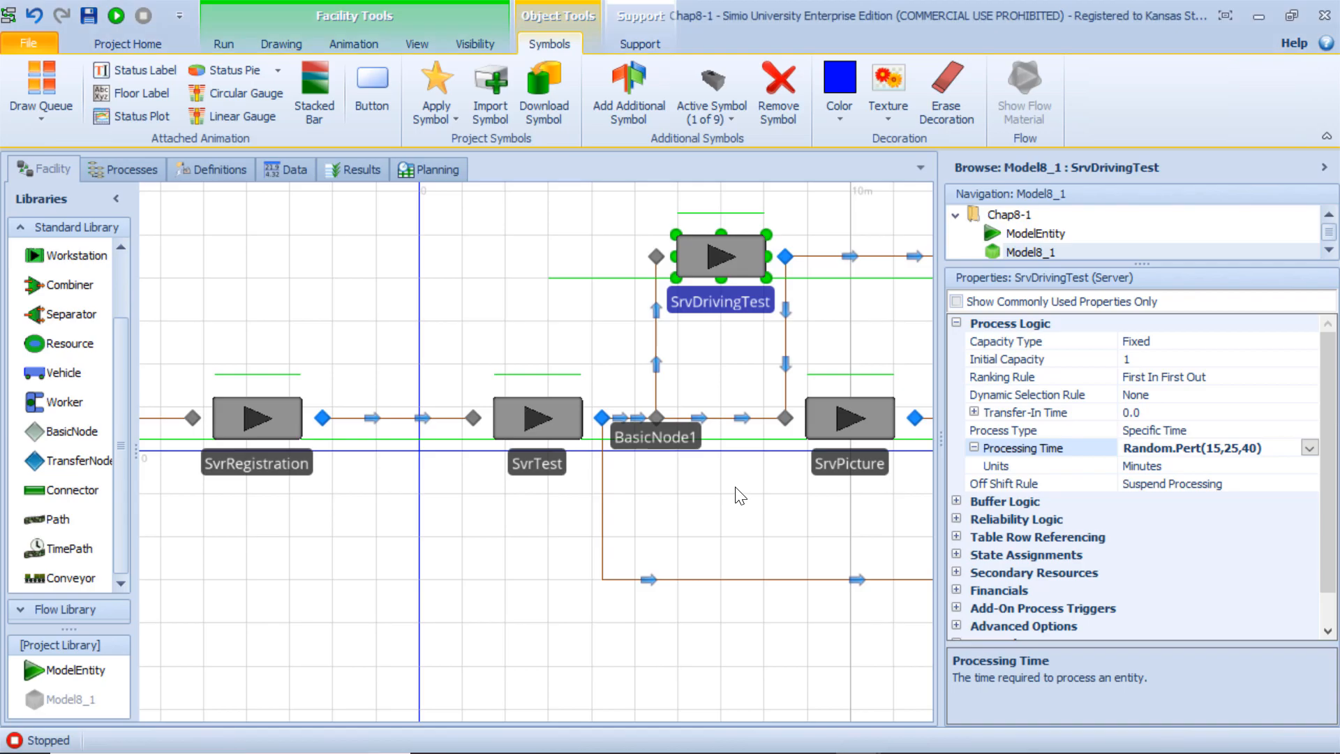
pyautogui.click(826, 426)
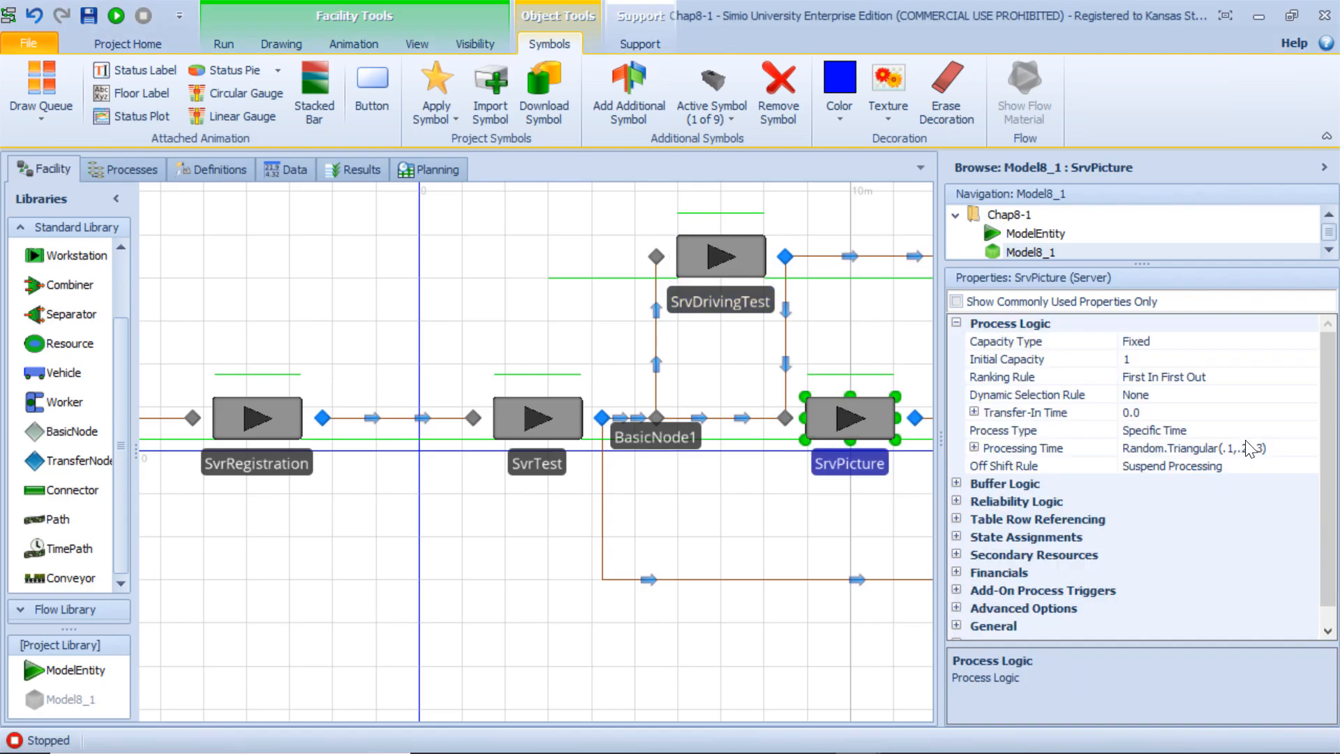
pyautogui.click(1249, 448)
pyautogui.moveTo(1266, 448); pyautogui.dragTo(1097, 458)
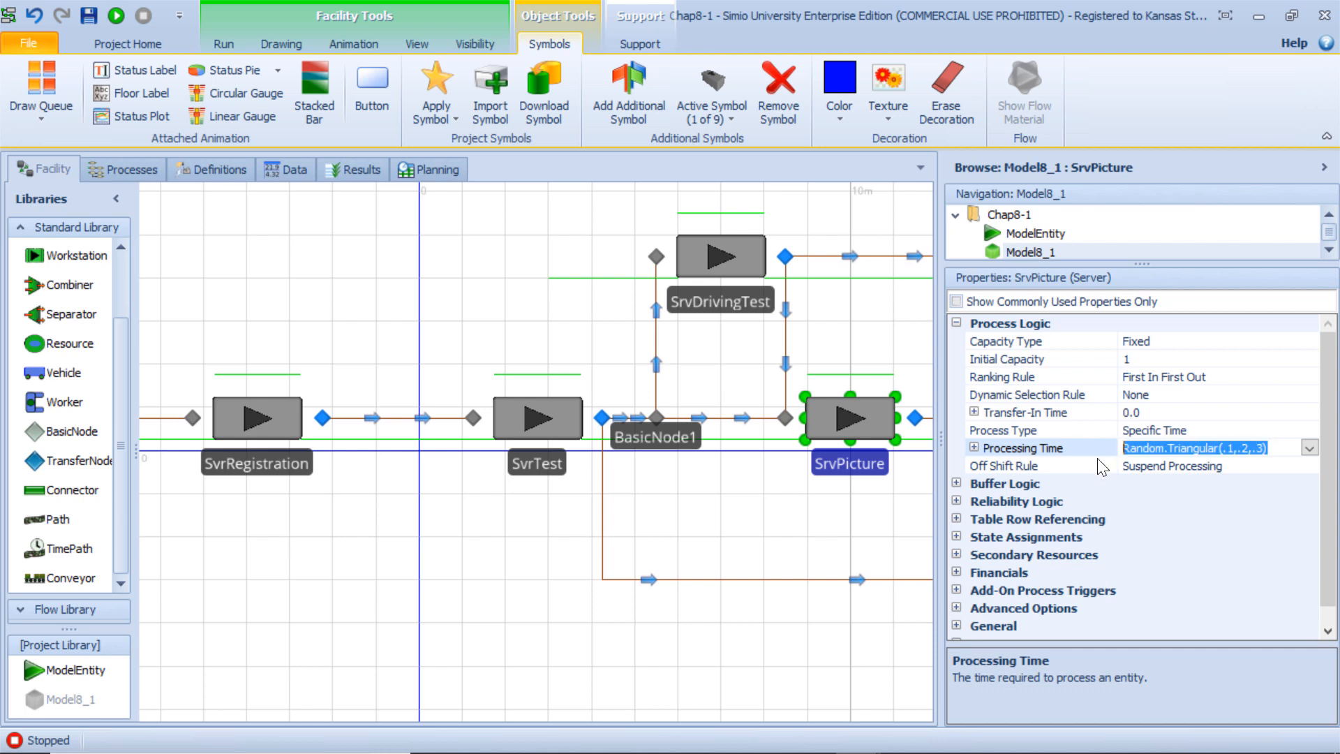
pyautogui.hotkey('ctrl', 'v')
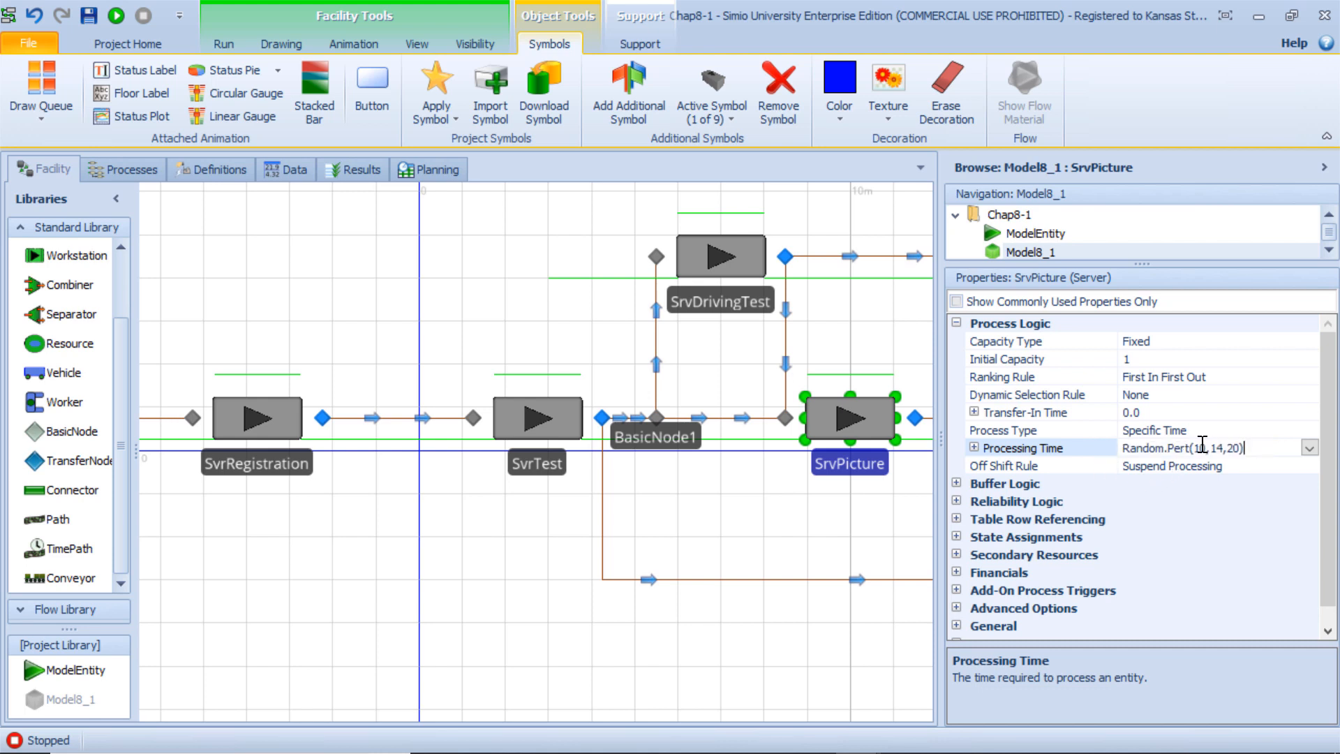
pyautogui.press('Delete')
pyautogui.press('Delete')
pyautogui.press('Delete')
pyautogui.press('Delete')
pyautogui.press('Delete')
pyautogui.press('Delete')
pyautogui.press('Delete')
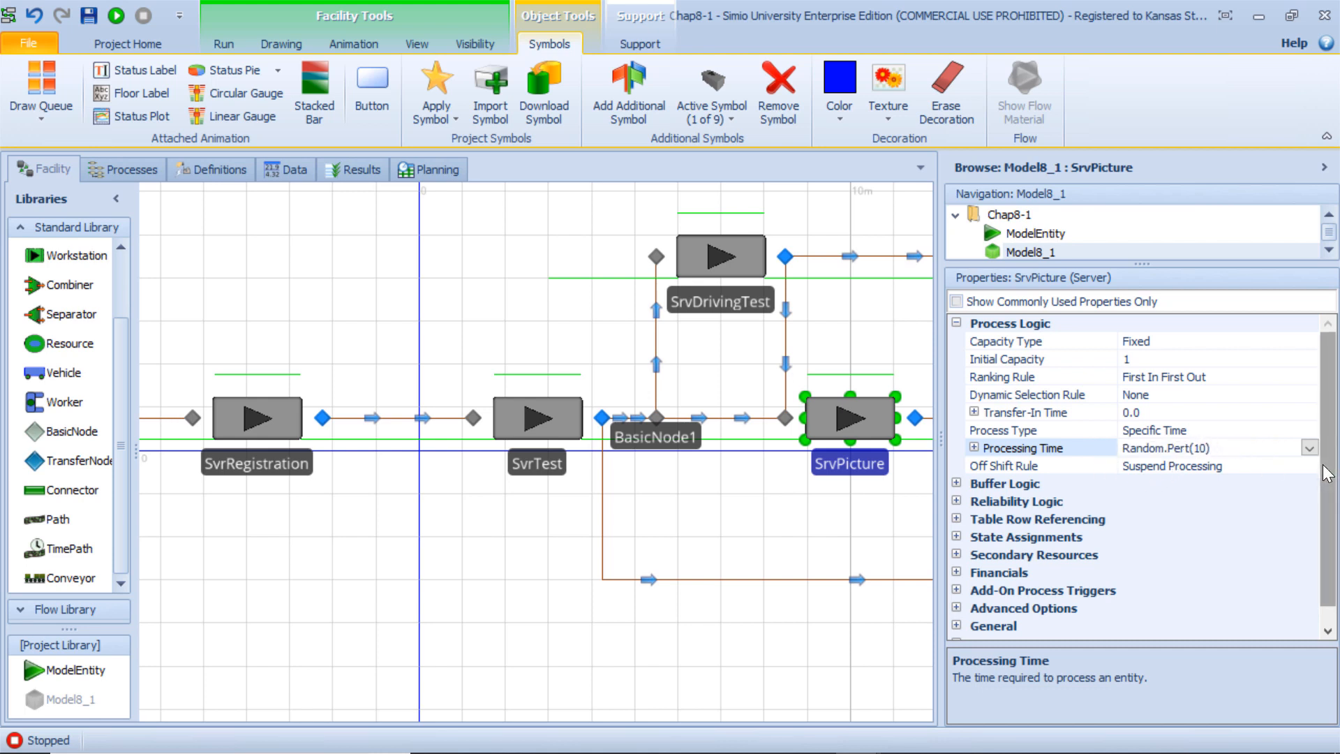
pyautogui.write(',2,3')
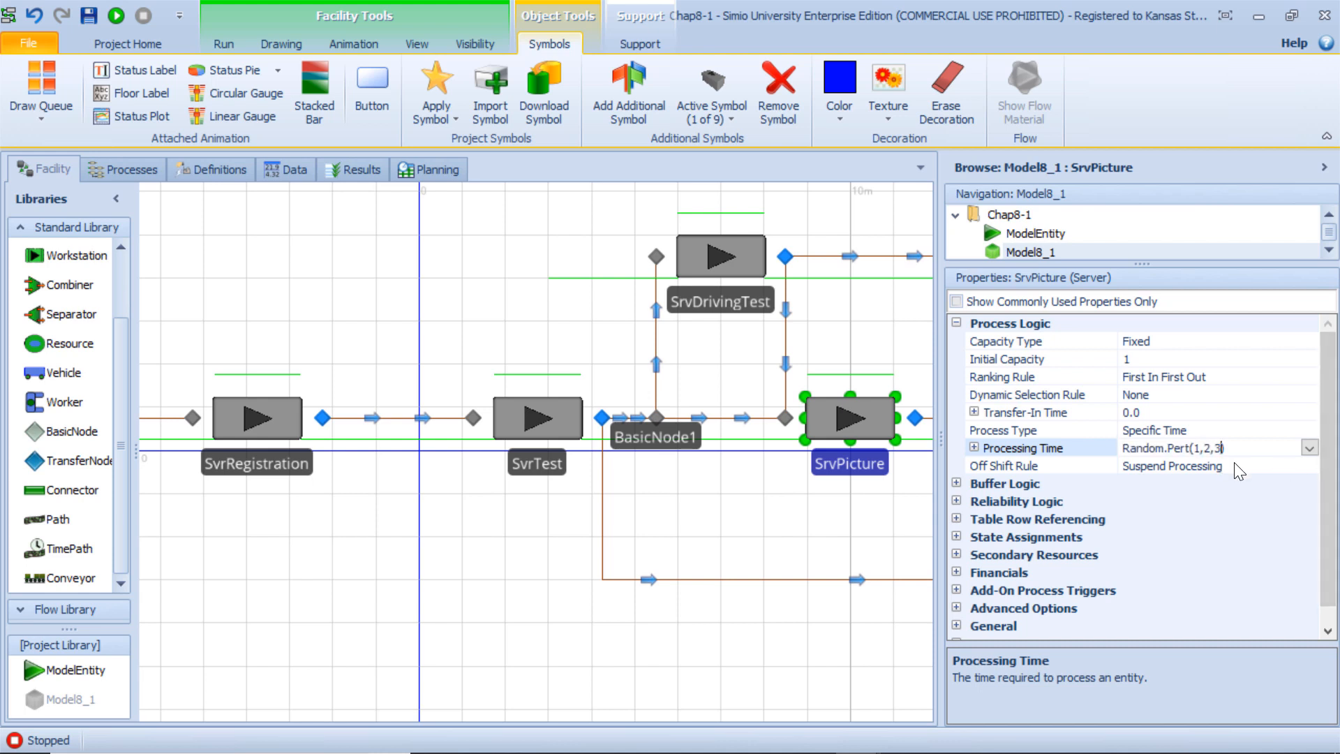
pyautogui.press('Return')
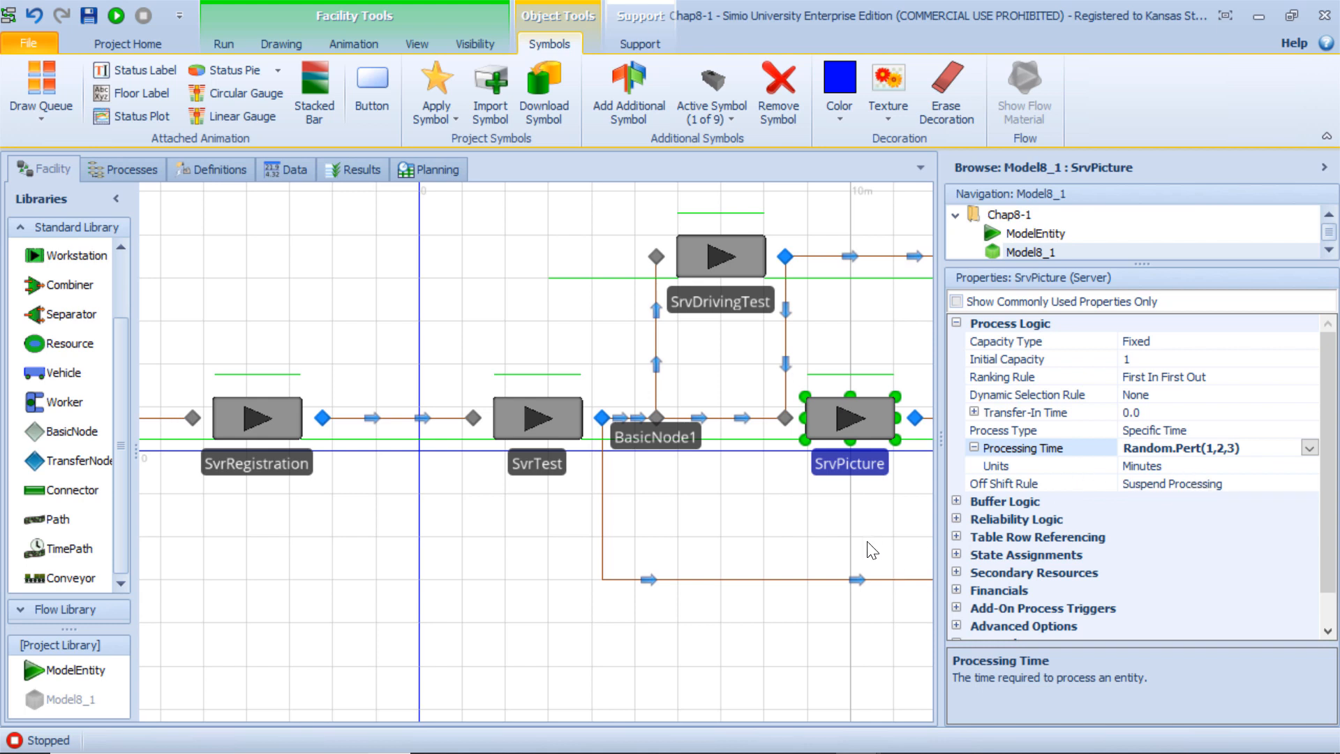
# Step: Set SvrRegistration's Processing Time to the table reference TableApplicant.RegTime
pyautogui.click(281, 412)
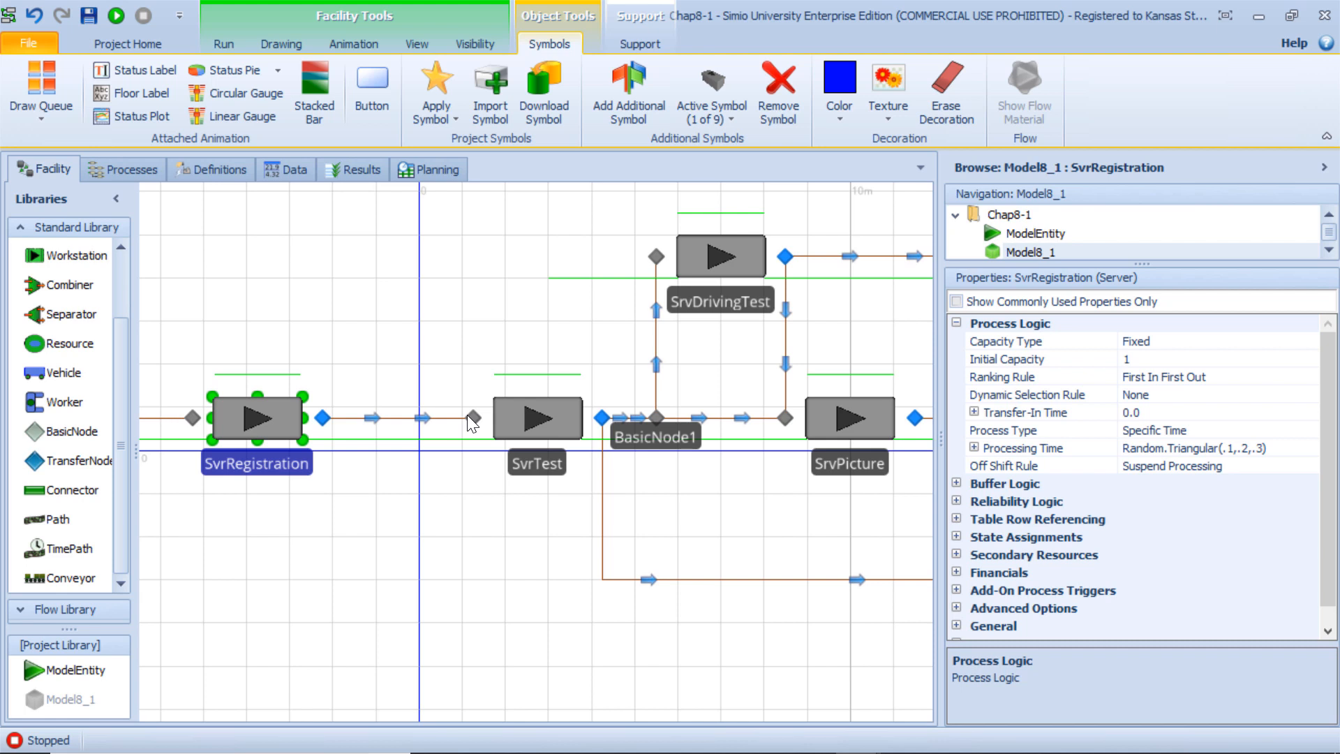
pyautogui.click(1280, 449)
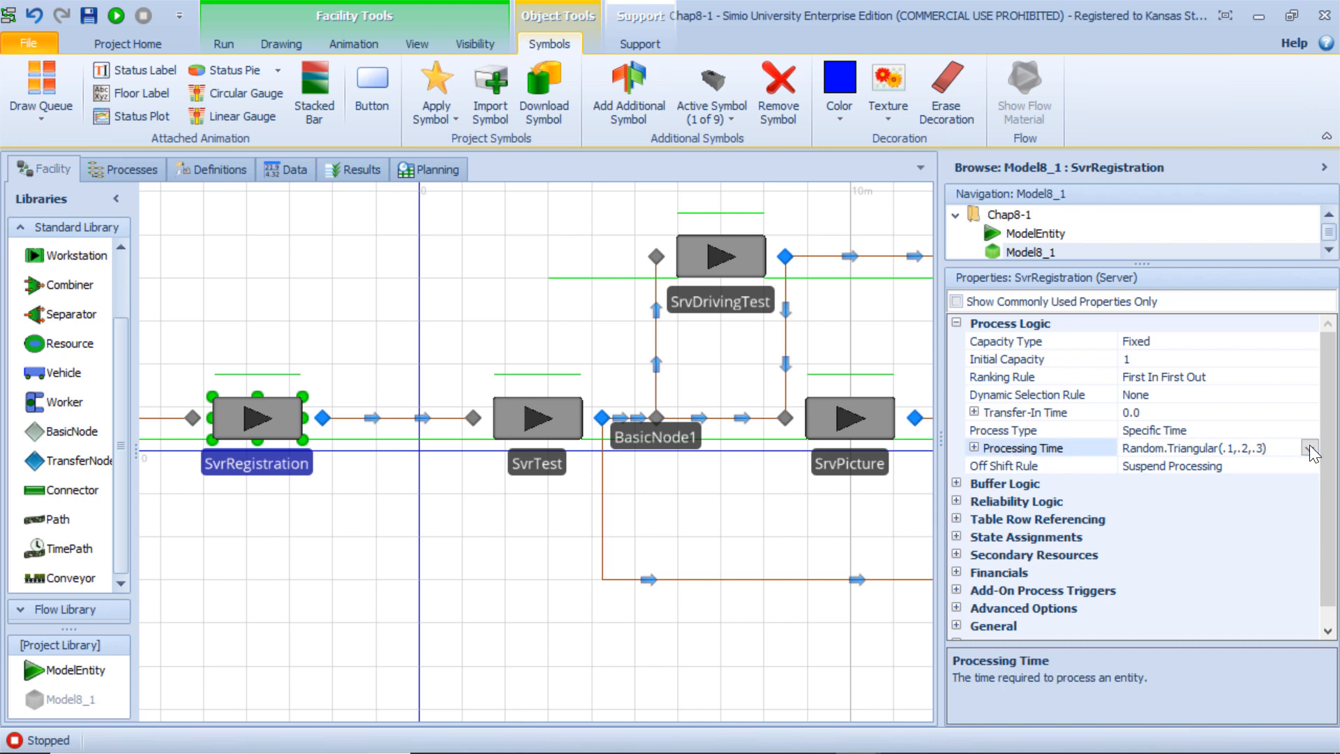
pyautogui.click(1310, 448)
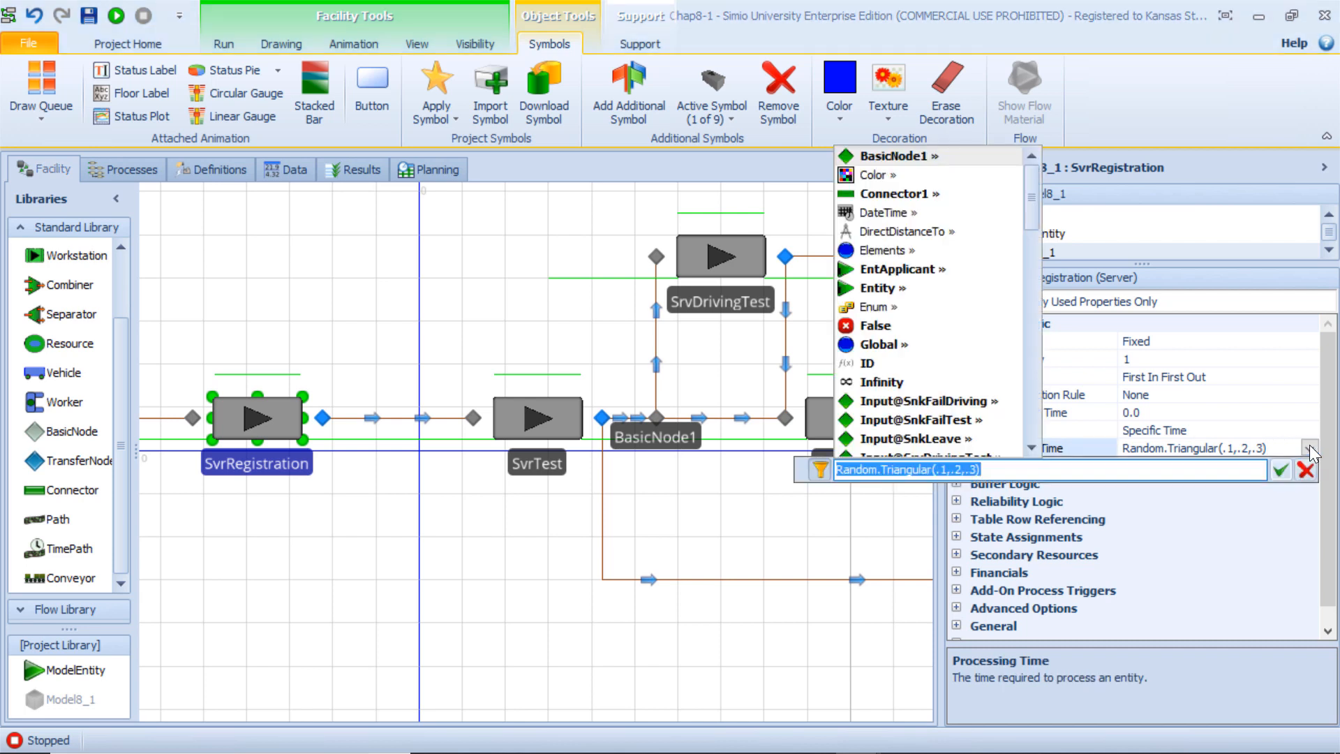
pyautogui.write('Tbl')
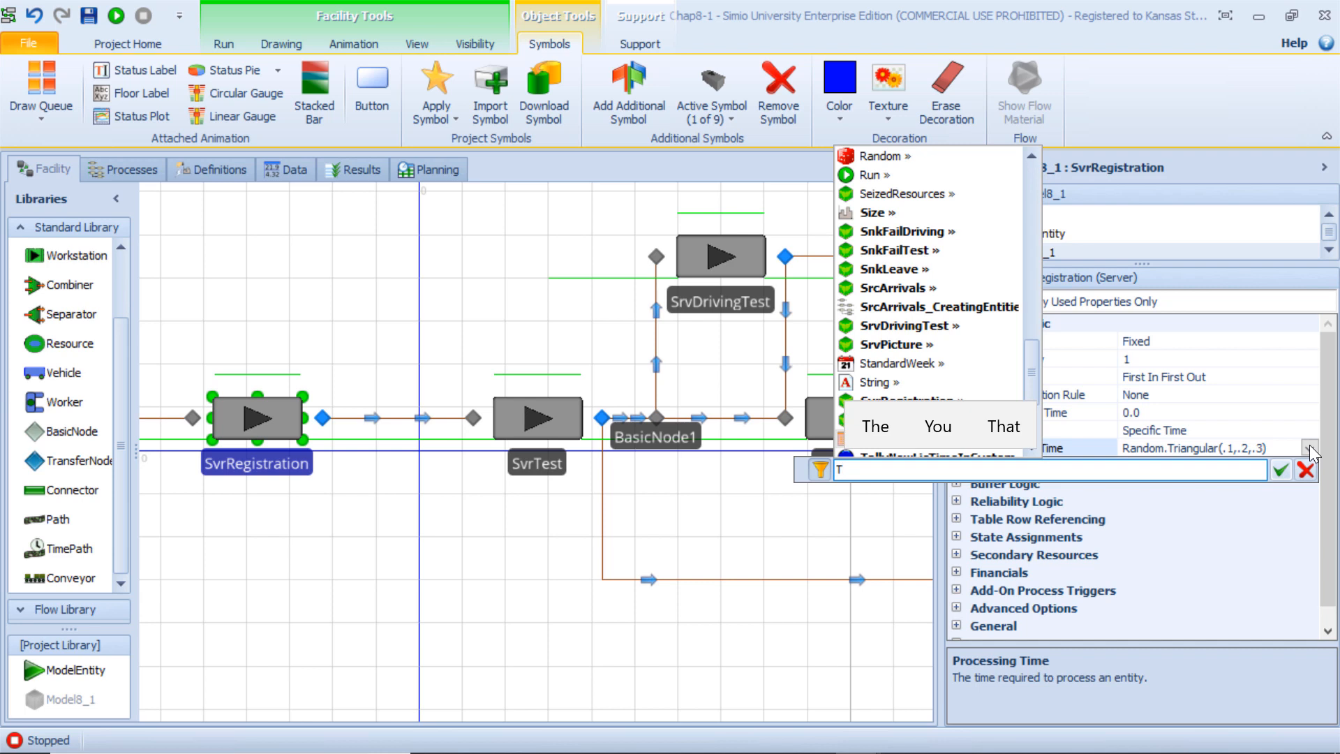
pyautogui.press('BackSpace')
pyautogui.press('BackSpace')
pyautogui.write('a')
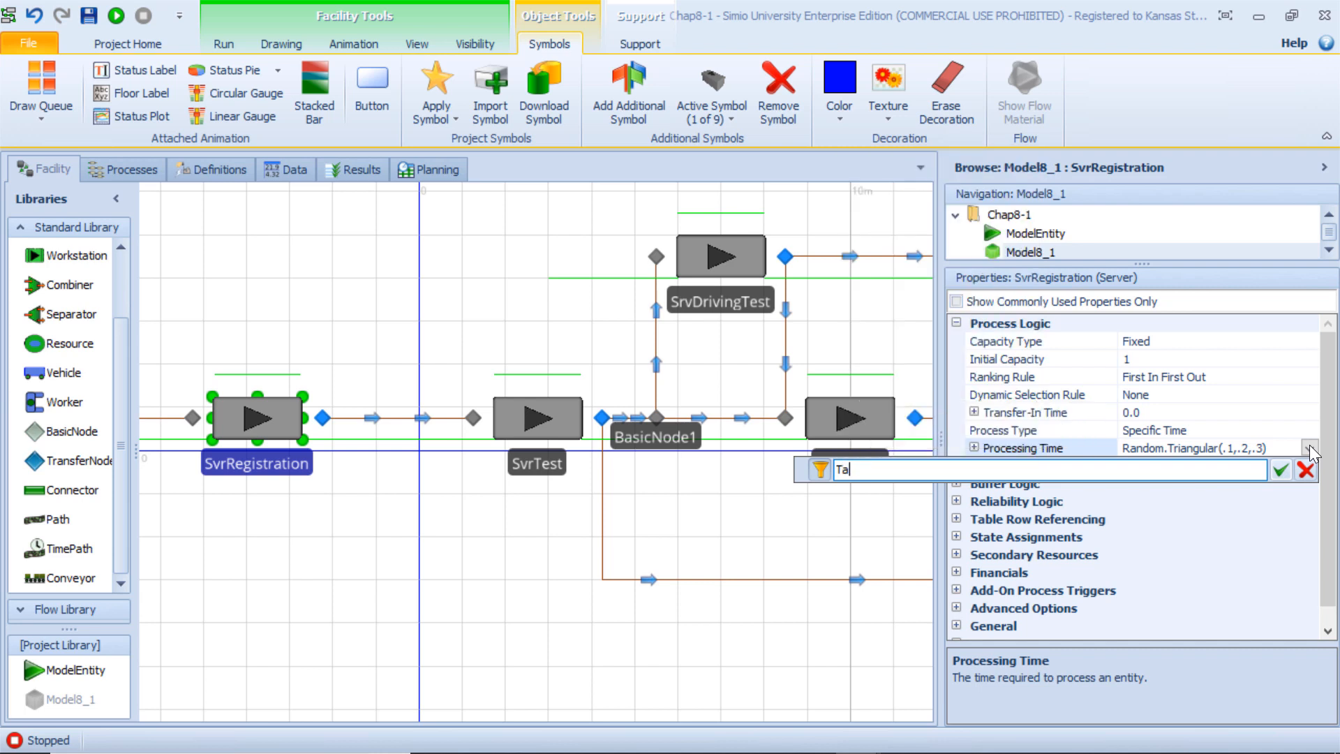
pyautogui.write('bleA.')
pyautogui.press('BackSpace')
pyautogui.write('p')
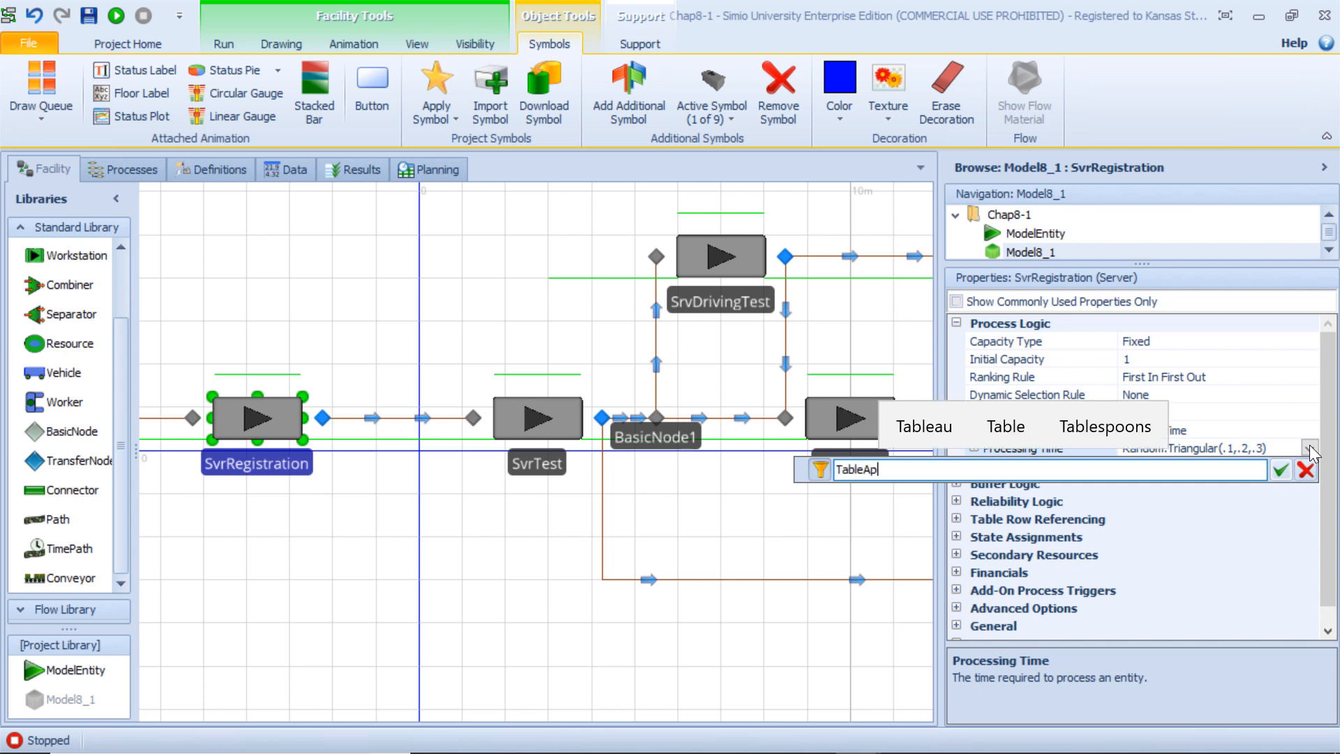
pyautogui.write('plicant.')
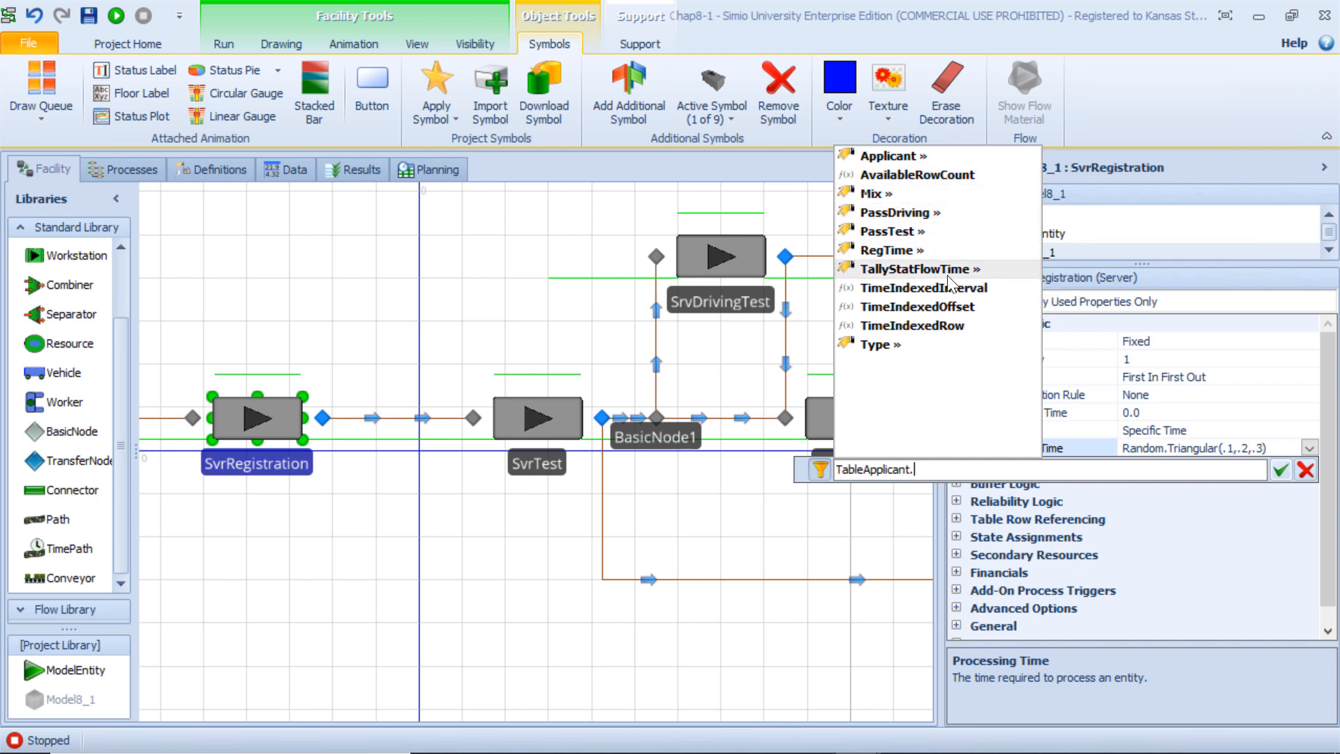
pyautogui.click(900, 250)
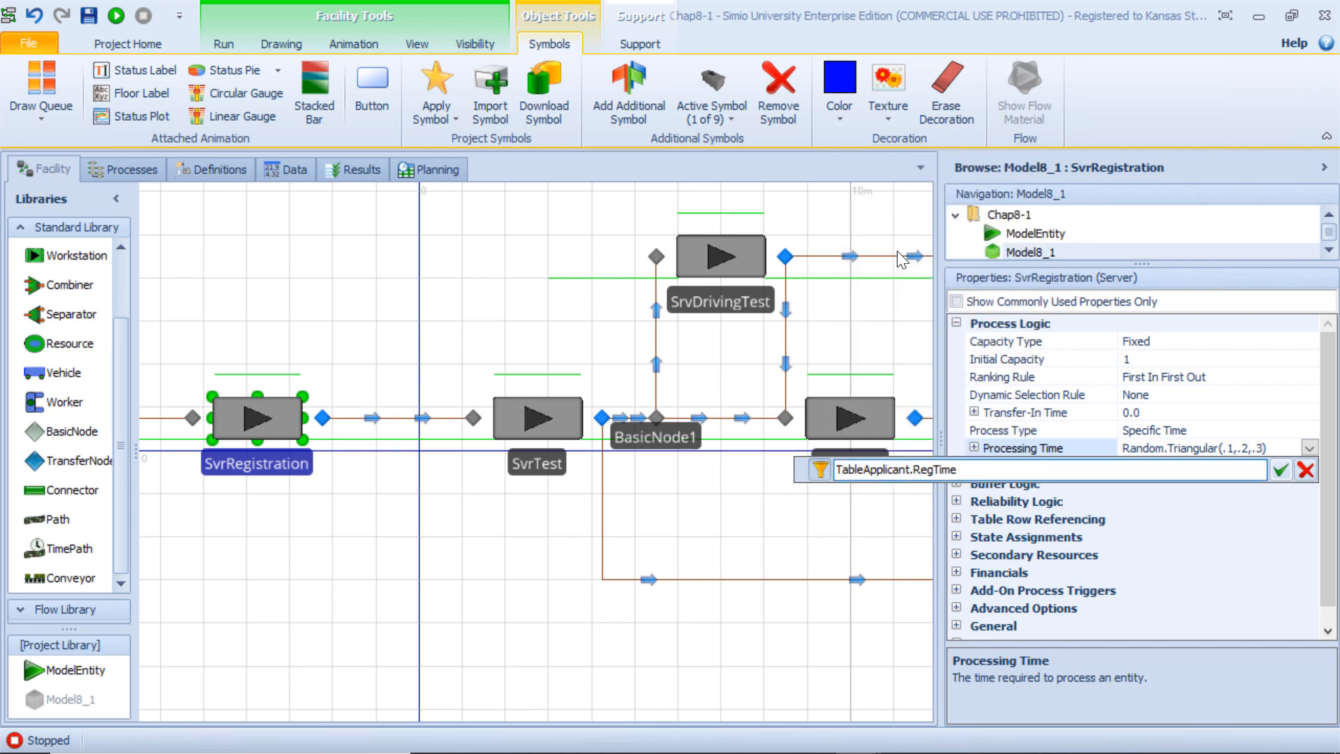
pyautogui.press('Return')
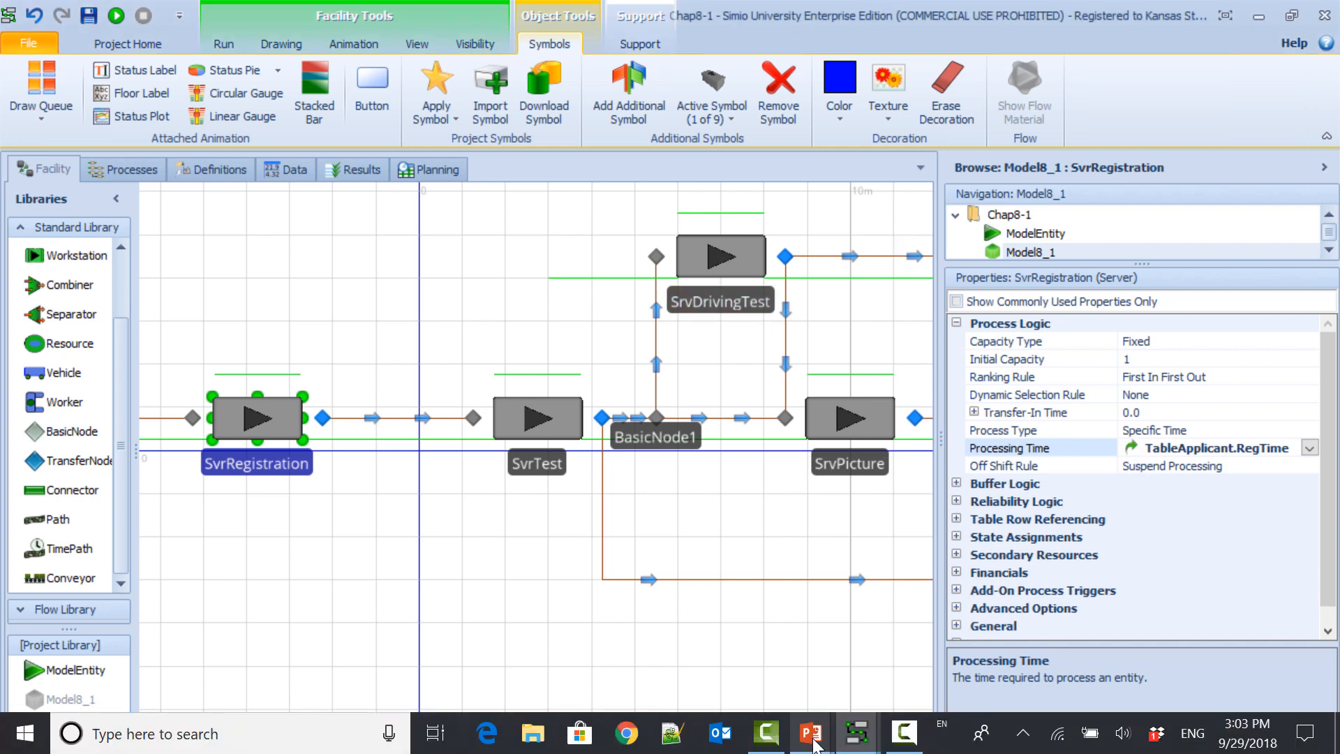
# Step: Switch to PowerPoint and check the Processing Times Values slide for the servers' processing times and initial capacities
pyautogui.moveTo(813, 741)
pyautogui.click(869, 657)
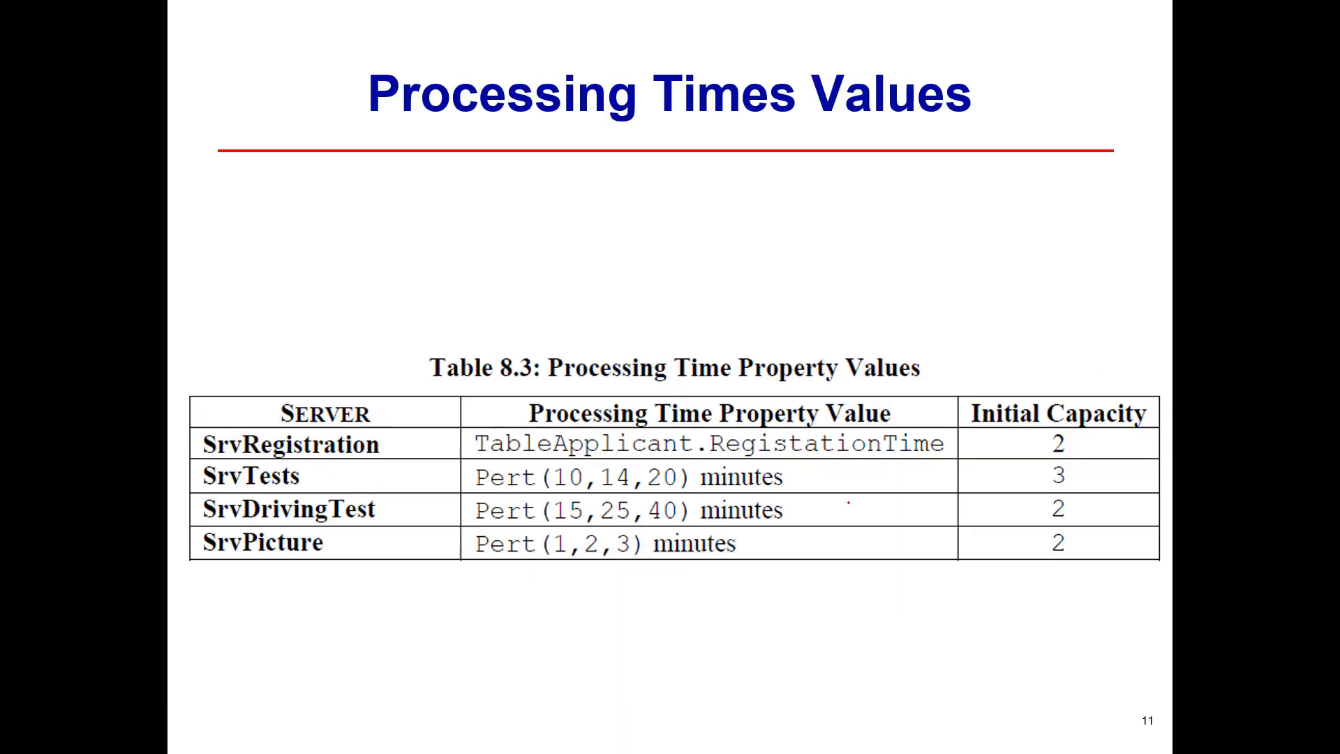
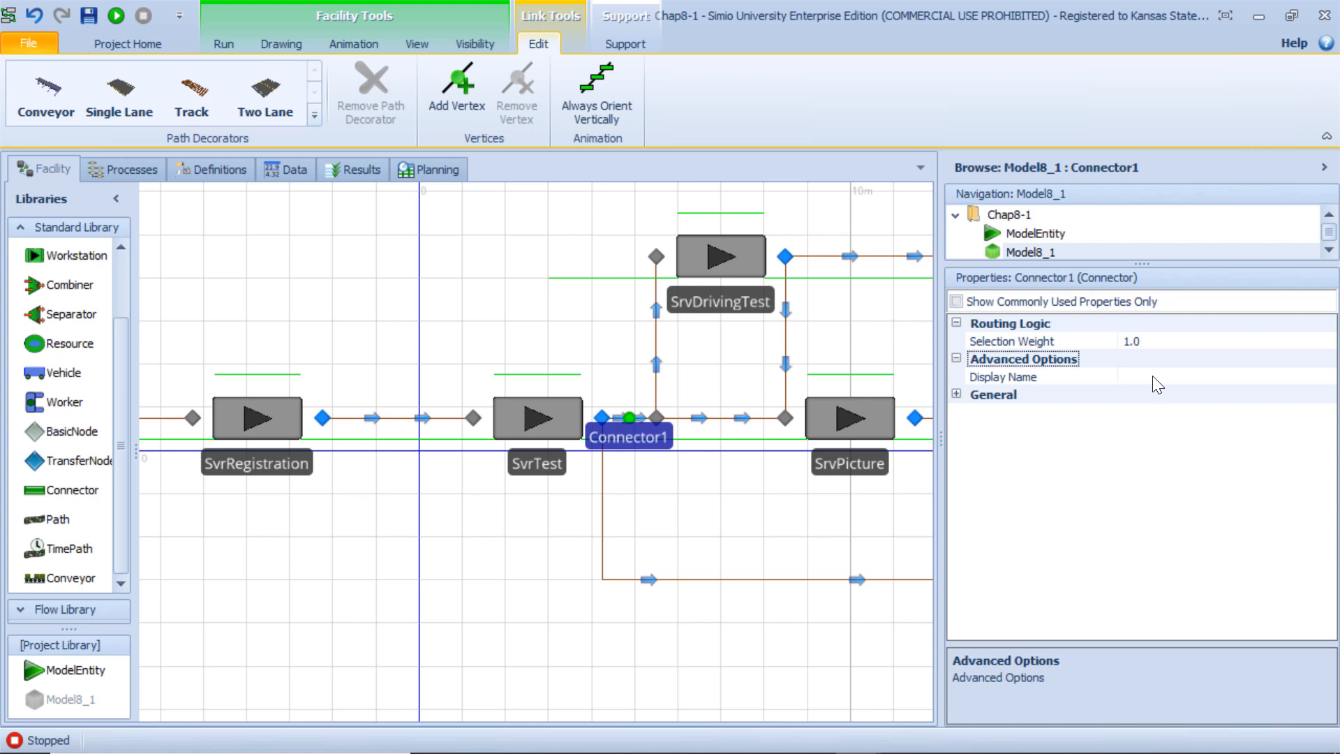
# Step: Set Connector1's Selection Weight in Simio to TableApplicant.PassTest and copy that expression for reuse
pyautogui.click(1129, 341)
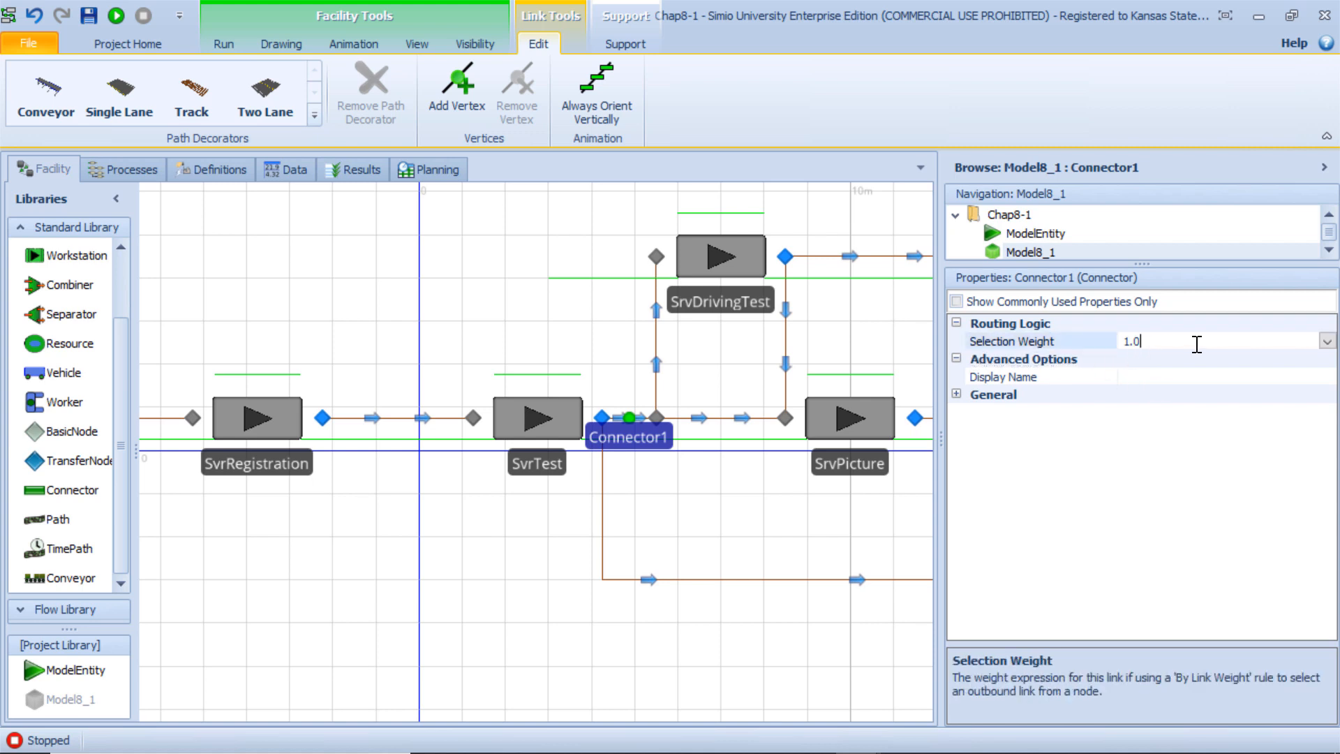
pyautogui.click(1326, 343)
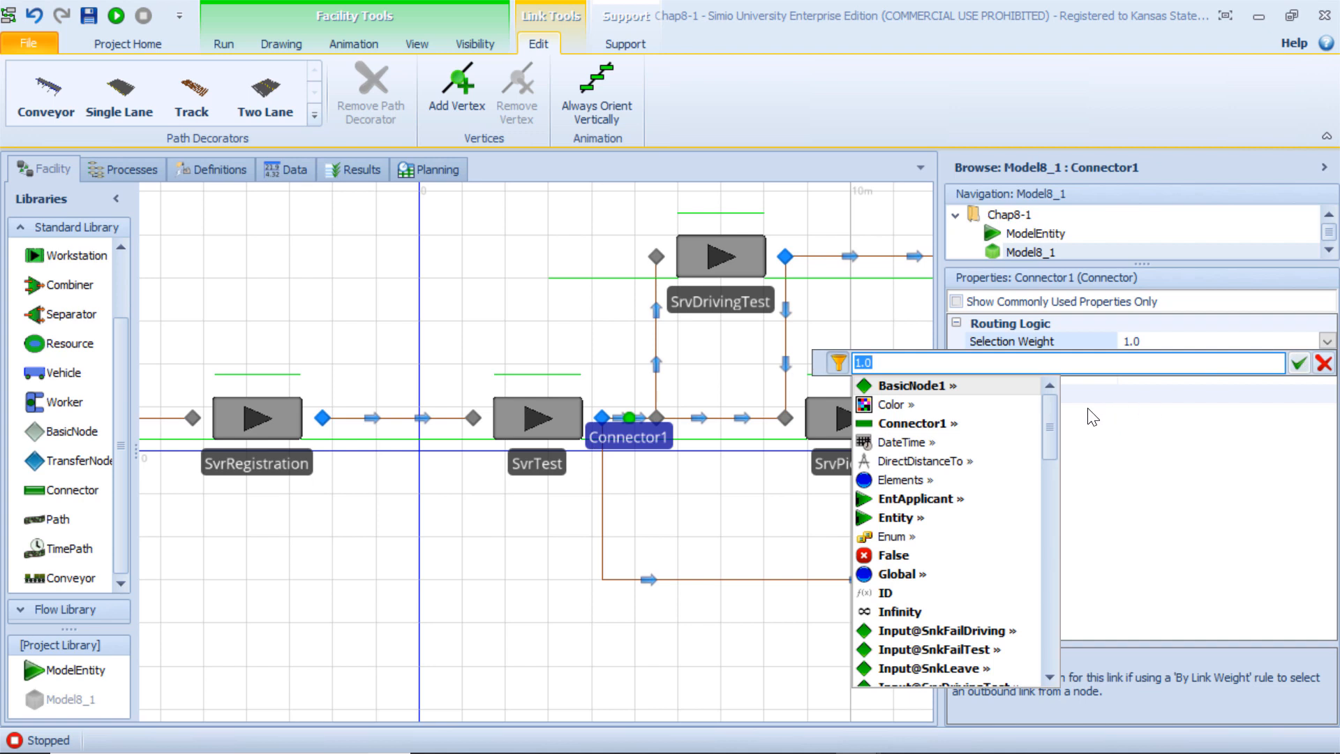
pyautogui.write('Tab')
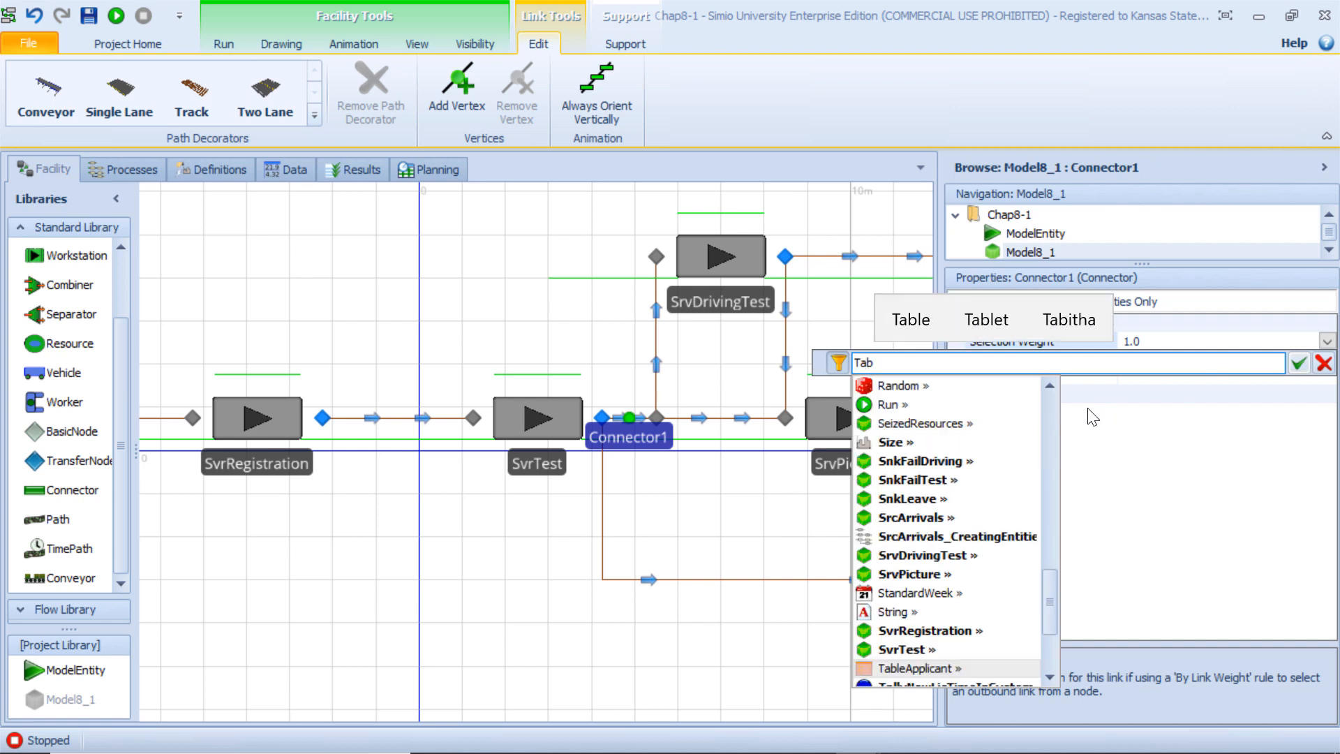
pyautogui.write('leApplicant.')
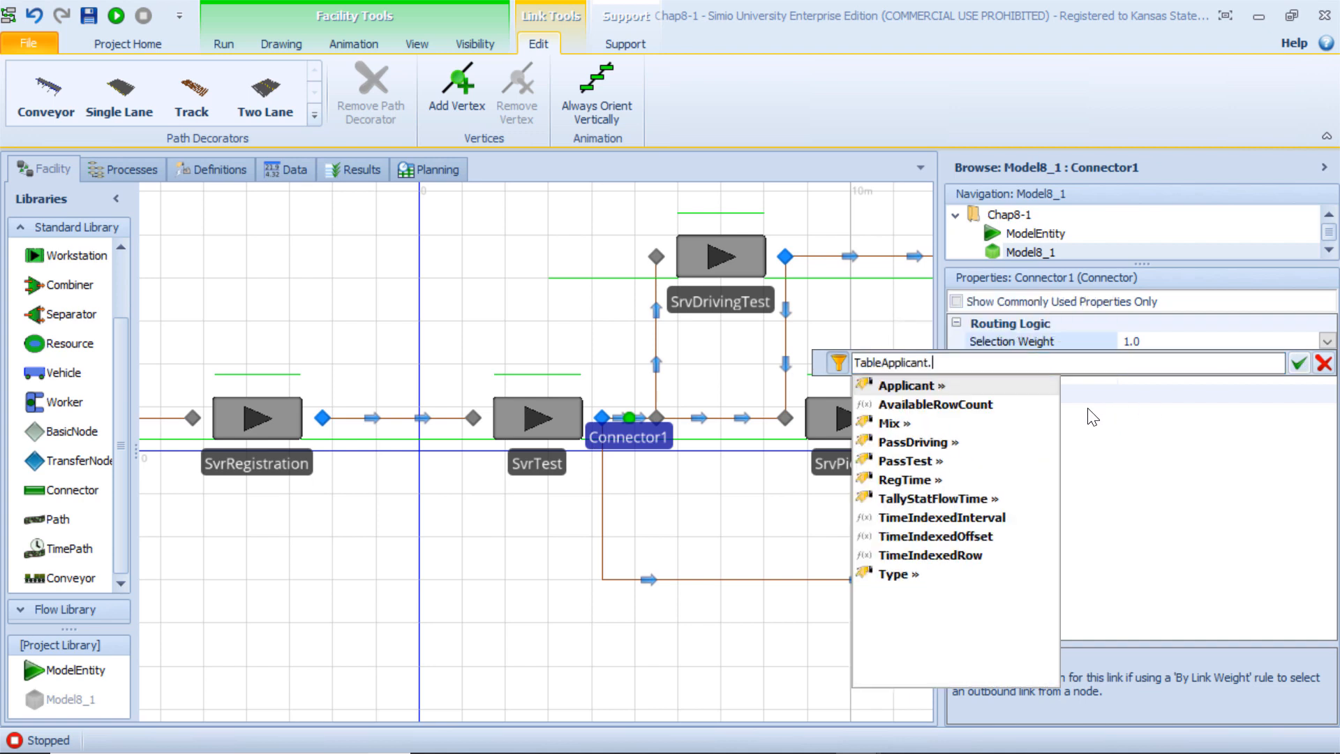
pyautogui.doubleClick(953, 466)
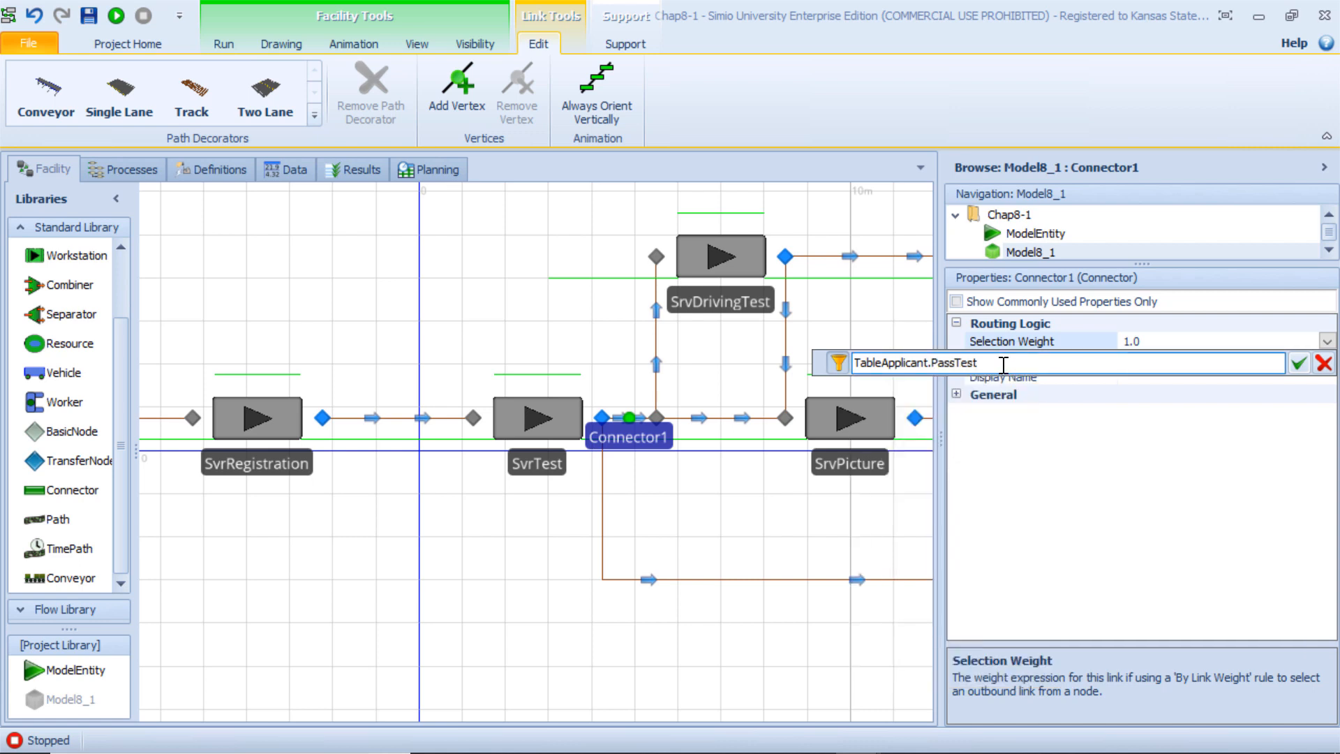
pyautogui.moveTo(1005, 365); pyautogui.dragTo(833, 365)
pyautogui.hotkey('ctrl', 'c')
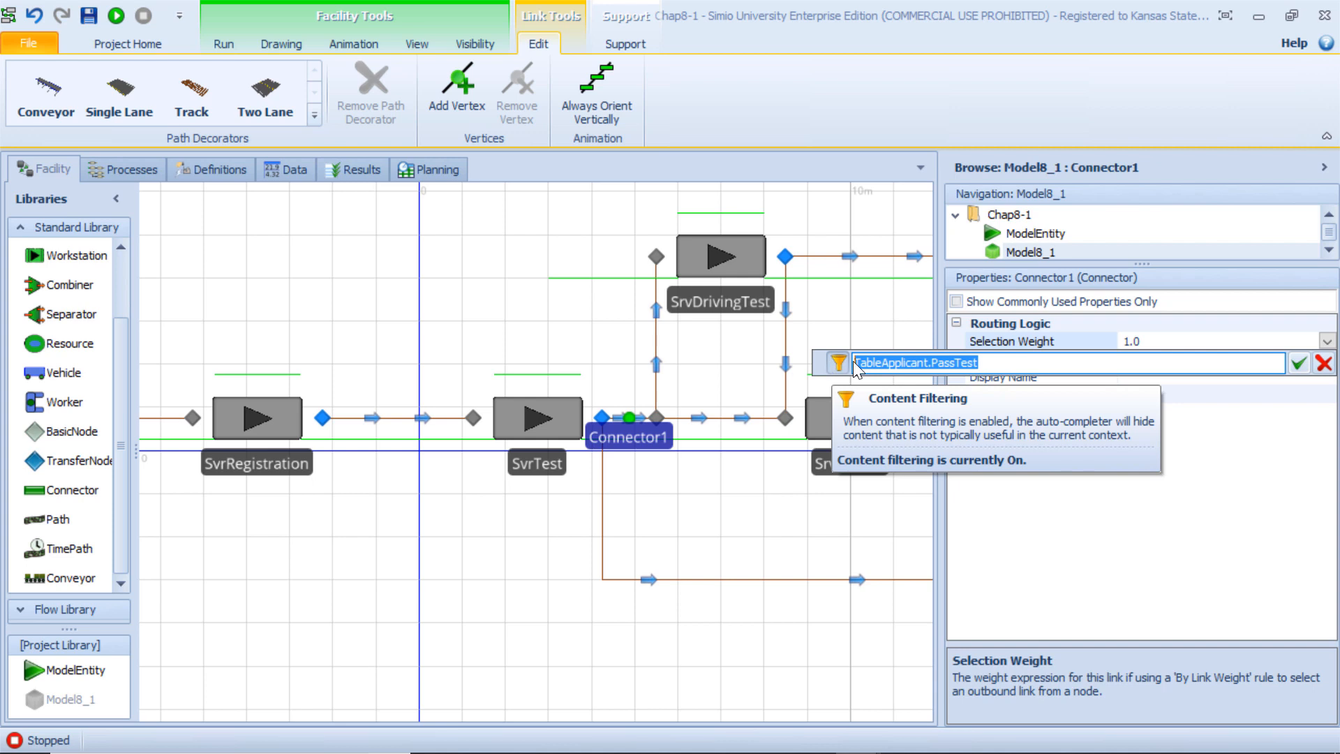
pyautogui.click(1298, 362)
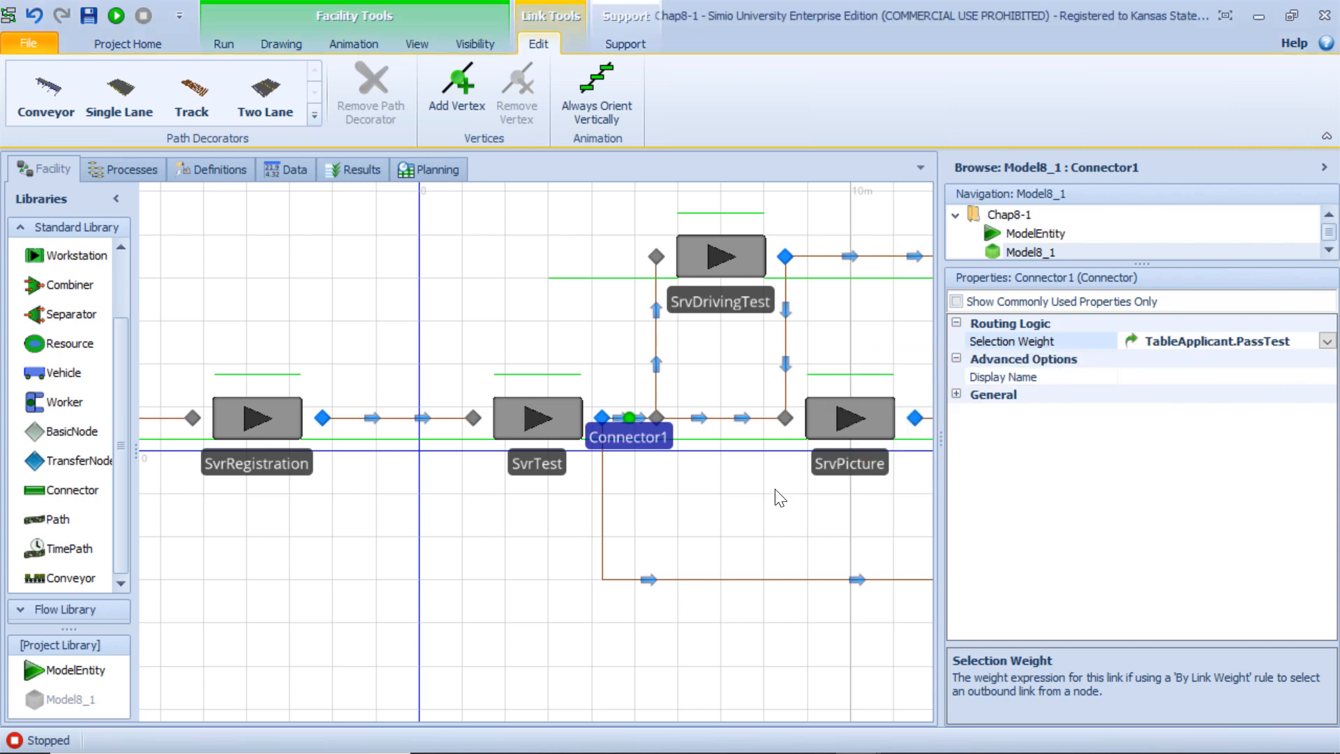
# Step: Set the Selection Weight of Path3, the failed-test branch leaving SvrTest, to 100-TableApplicant.PassTest using the copied expression
pyautogui.click(602, 551)
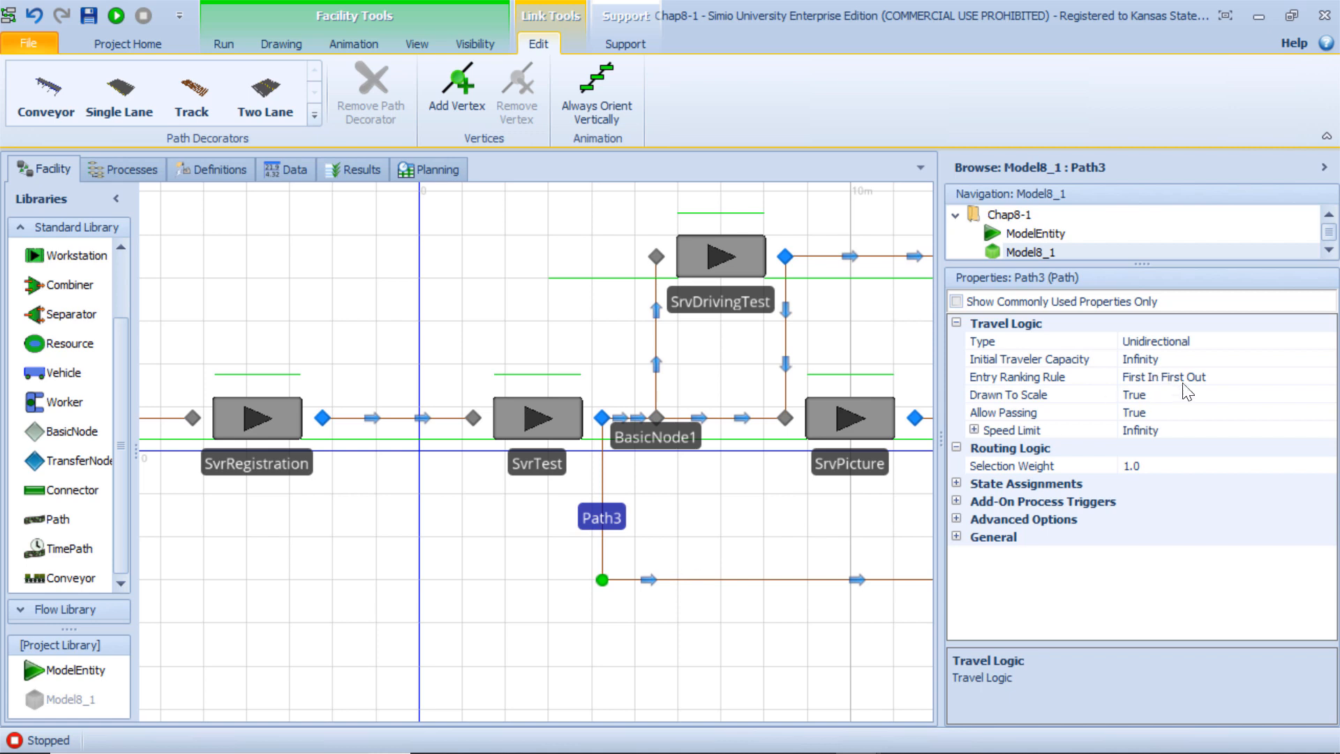
pyautogui.click(1171, 462)
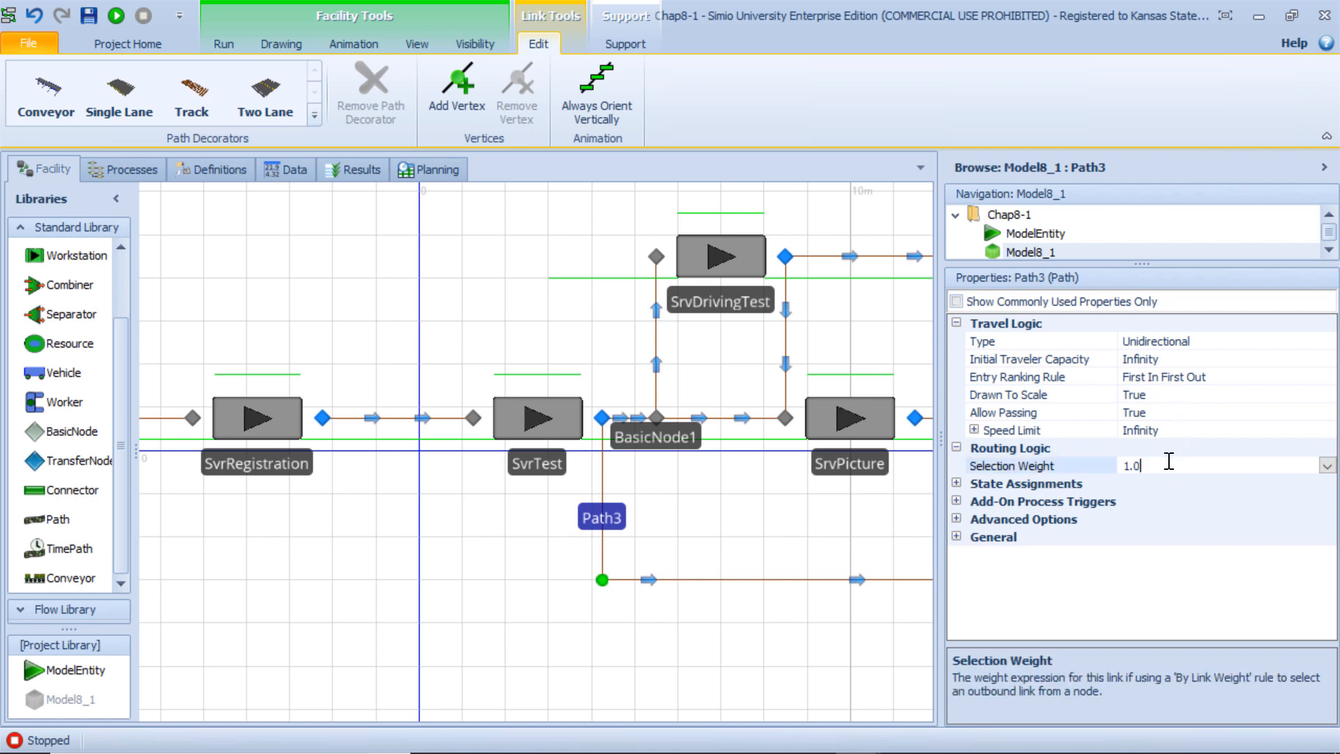
pyautogui.click(1325, 466)
pyautogui.write('100')
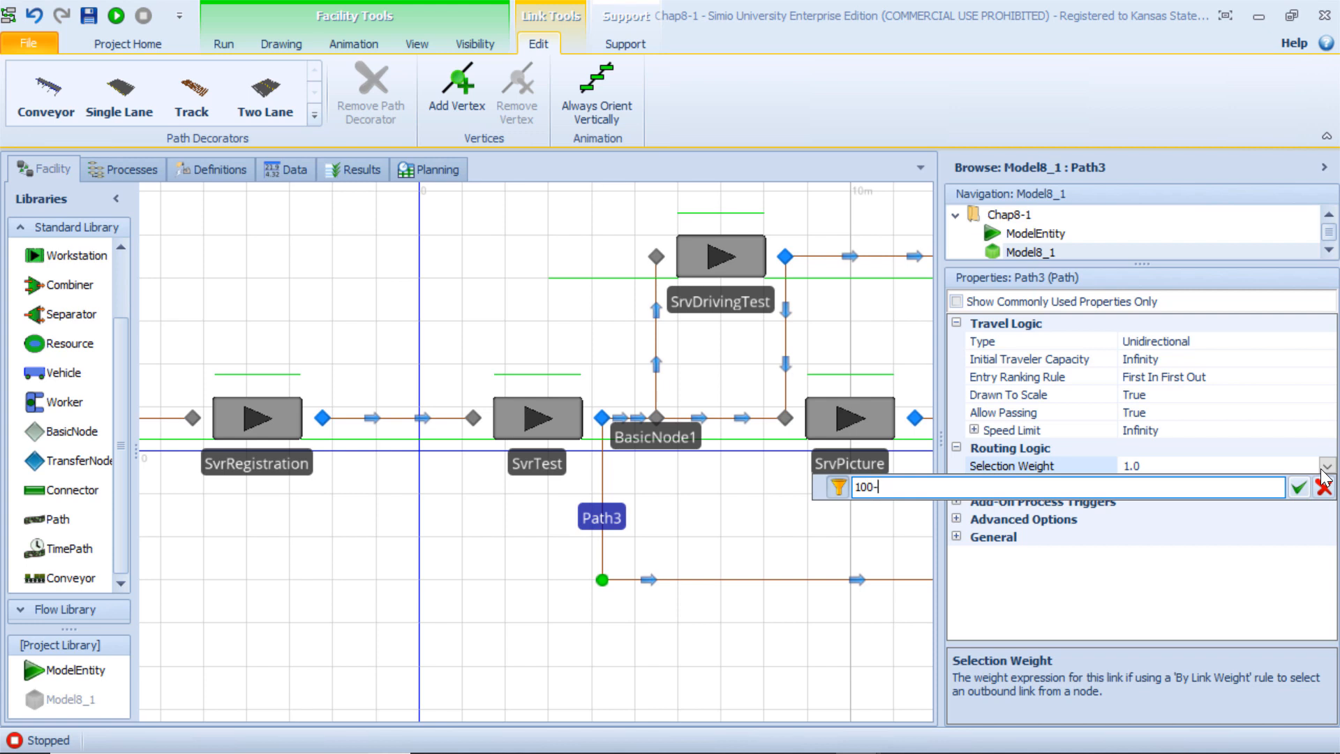
pyautogui.write('-')
pyautogui.hotkey('ctrl', 'v')
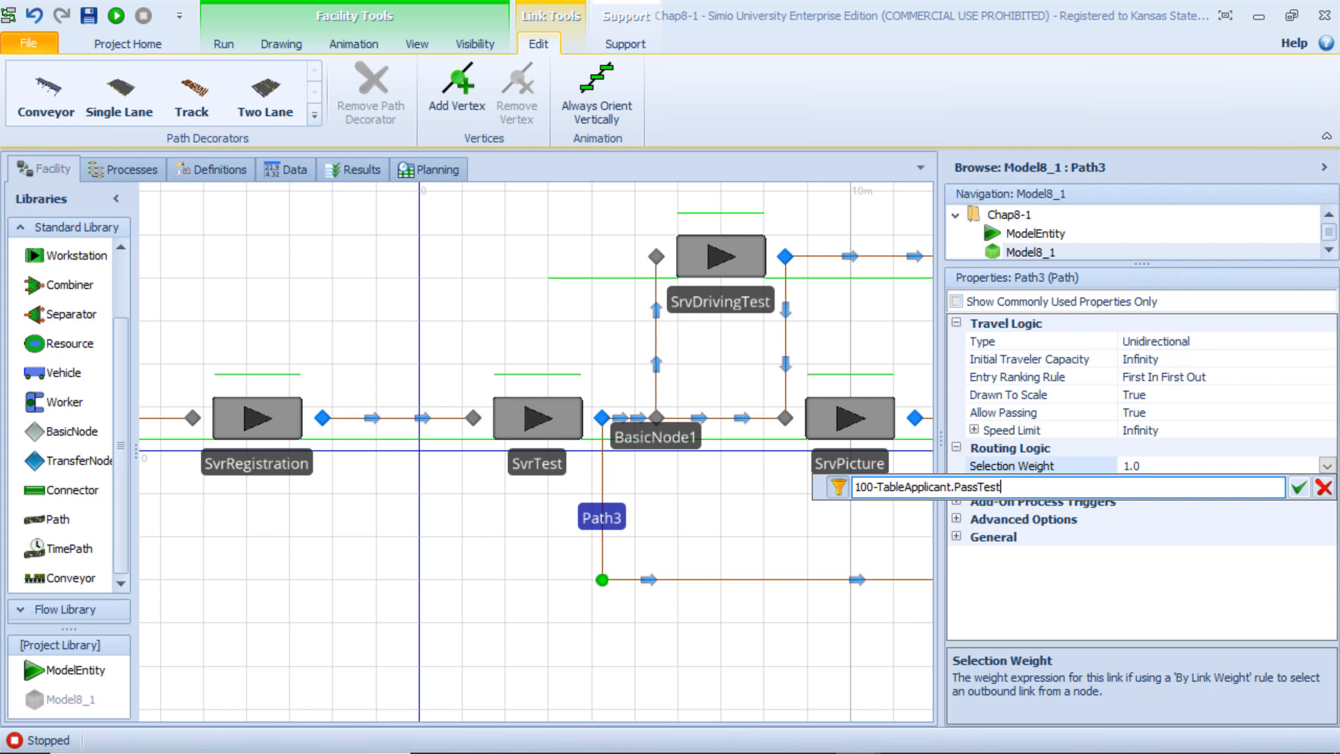
pyautogui.click(1297, 487)
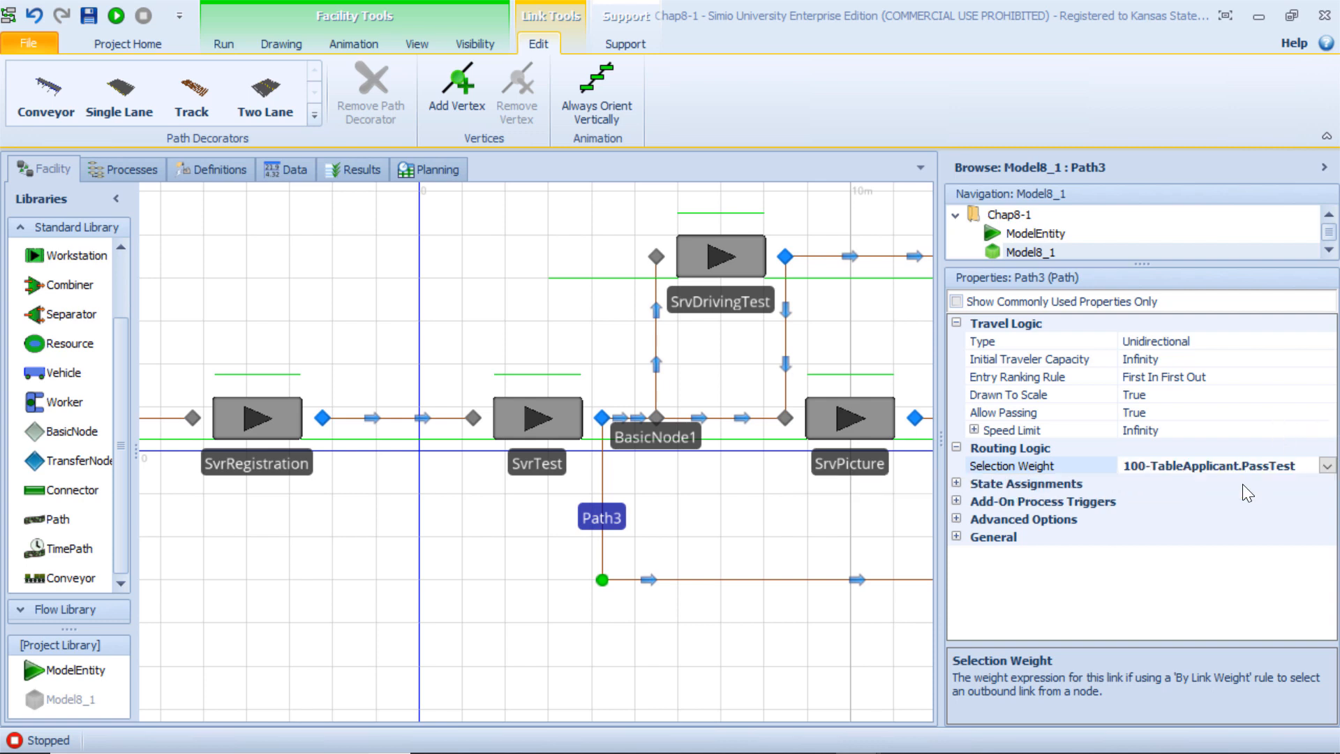
# Step: Set the Outbound Link Rule of SvrTest's output node to By Link Weight
pyautogui.click(600, 419)
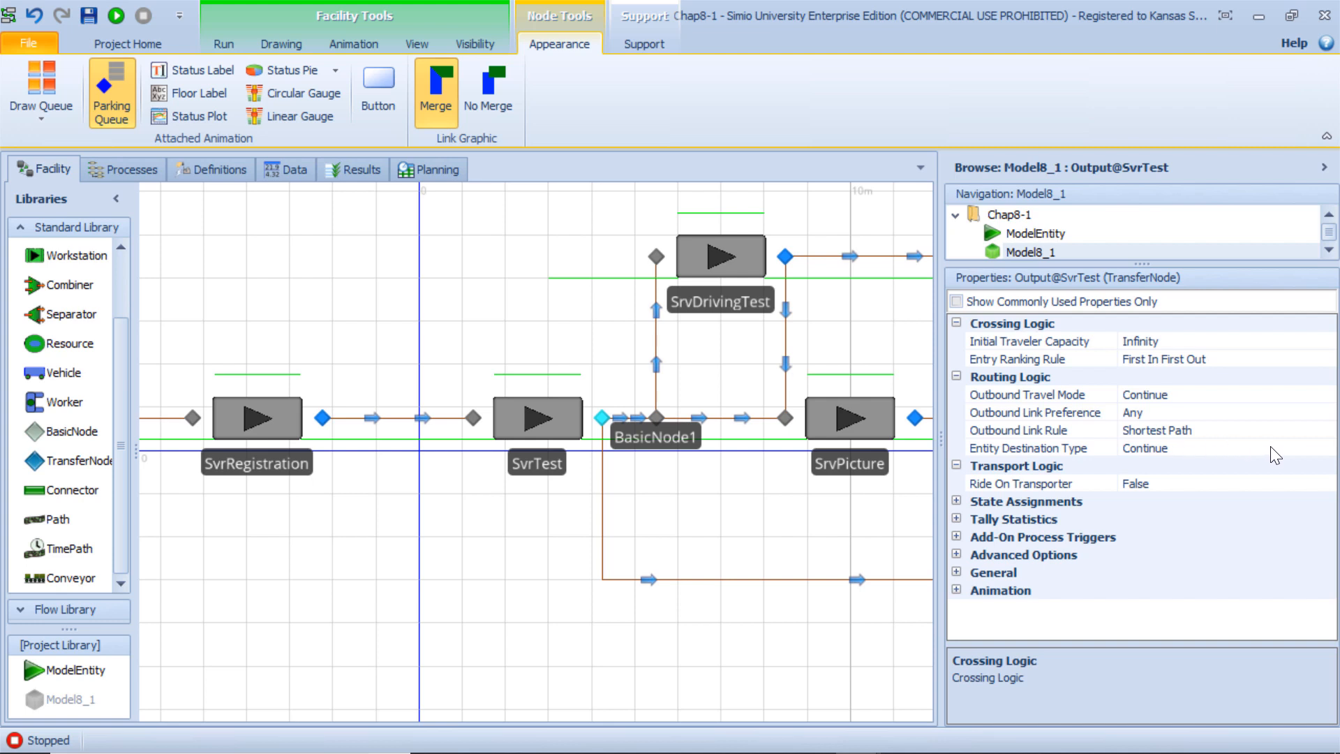
pyautogui.click(1305, 431)
pyautogui.click(1325, 430)
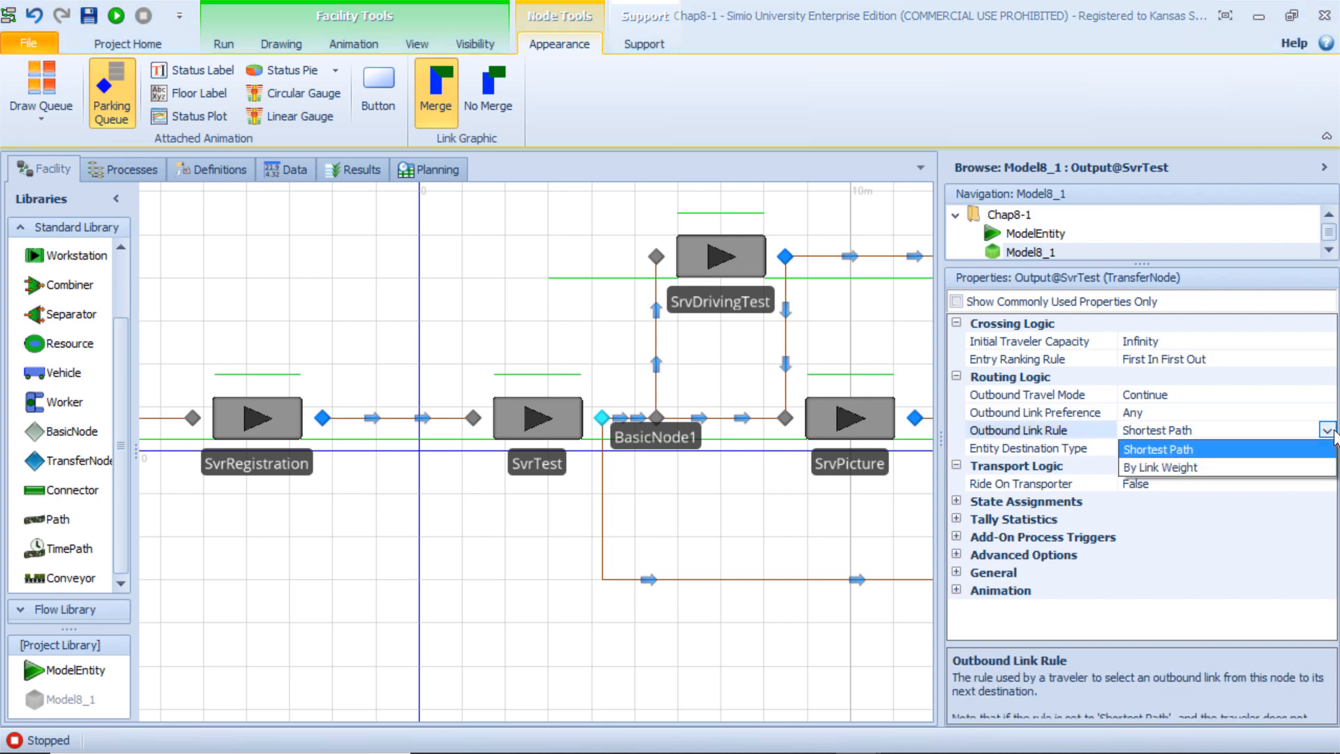
pyautogui.click(1255, 465)
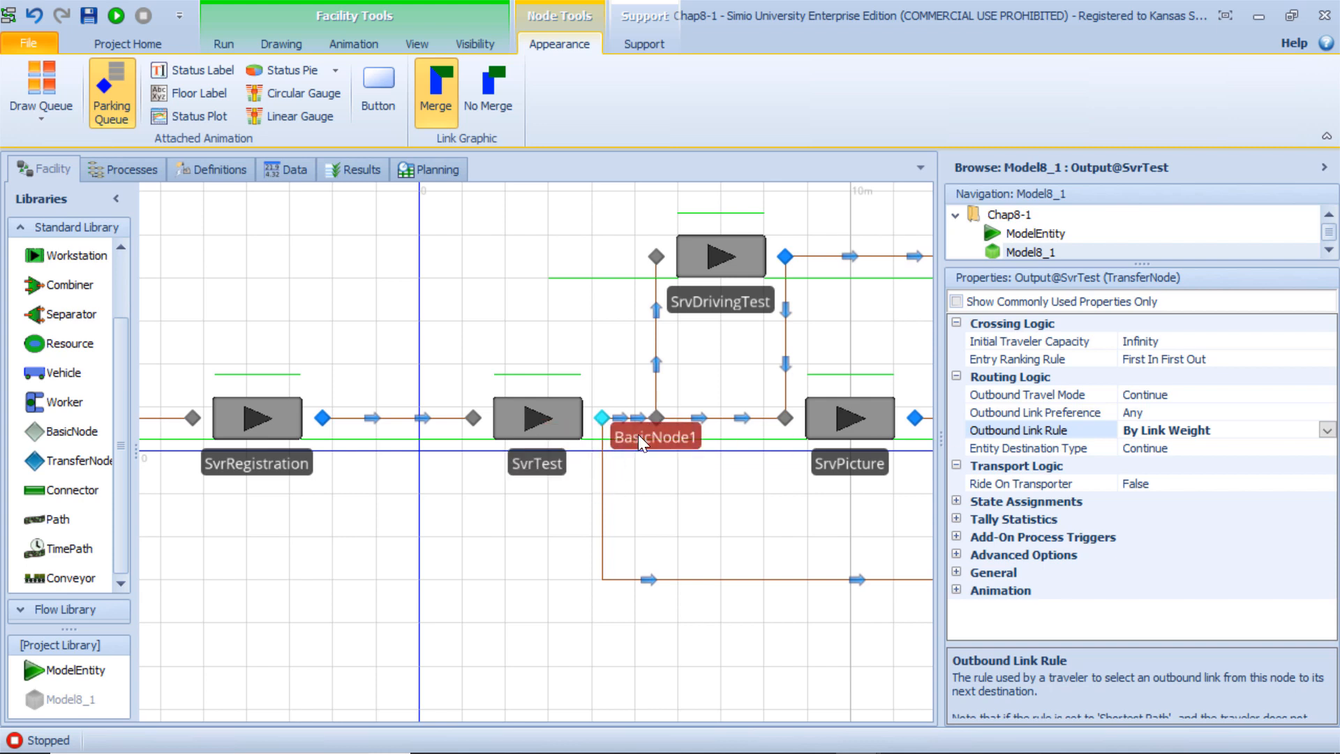
# Step: Set the Selection Weight of Path7, from BasicNode1 to SrvDrivingTest, to TableApplicant.Type == 1
pyautogui.click(655, 417)
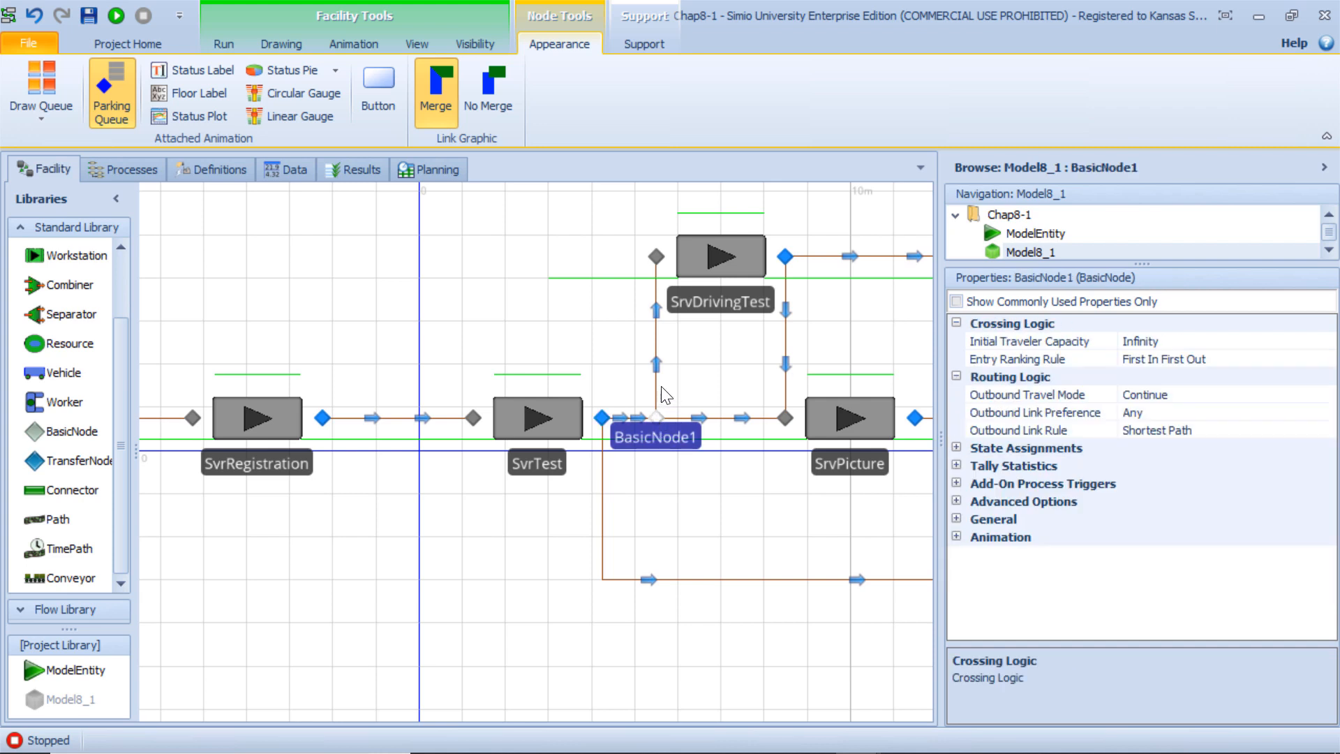
pyautogui.click(665, 396)
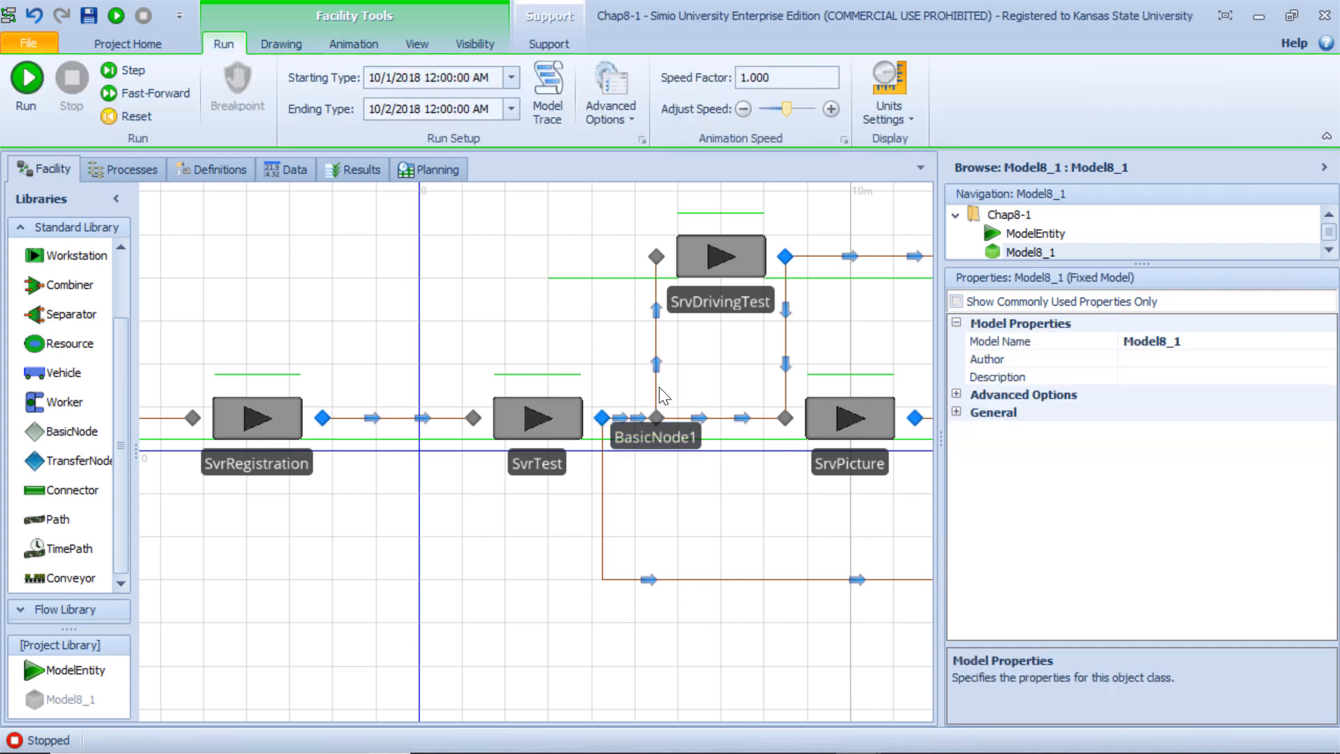
pyautogui.click(659, 390)
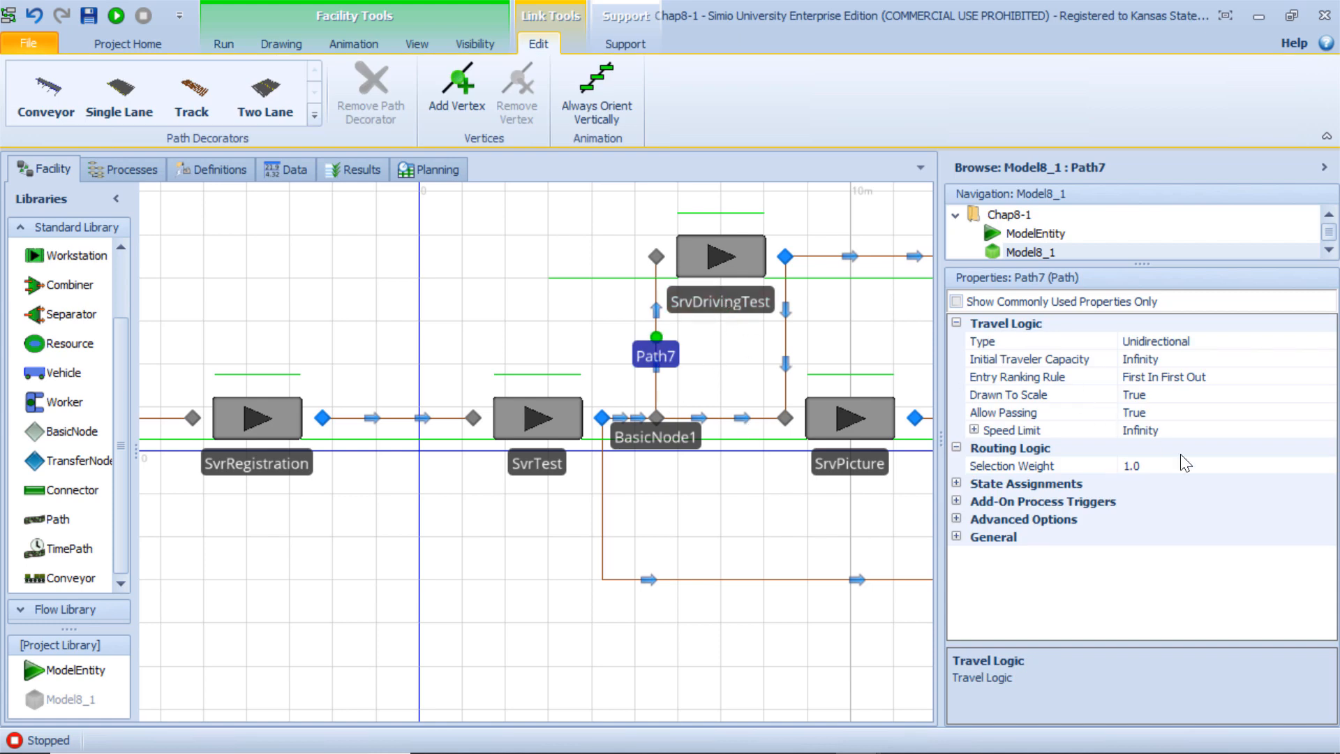
pyautogui.click(1193, 466)
pyautogui.click(1327, 465)
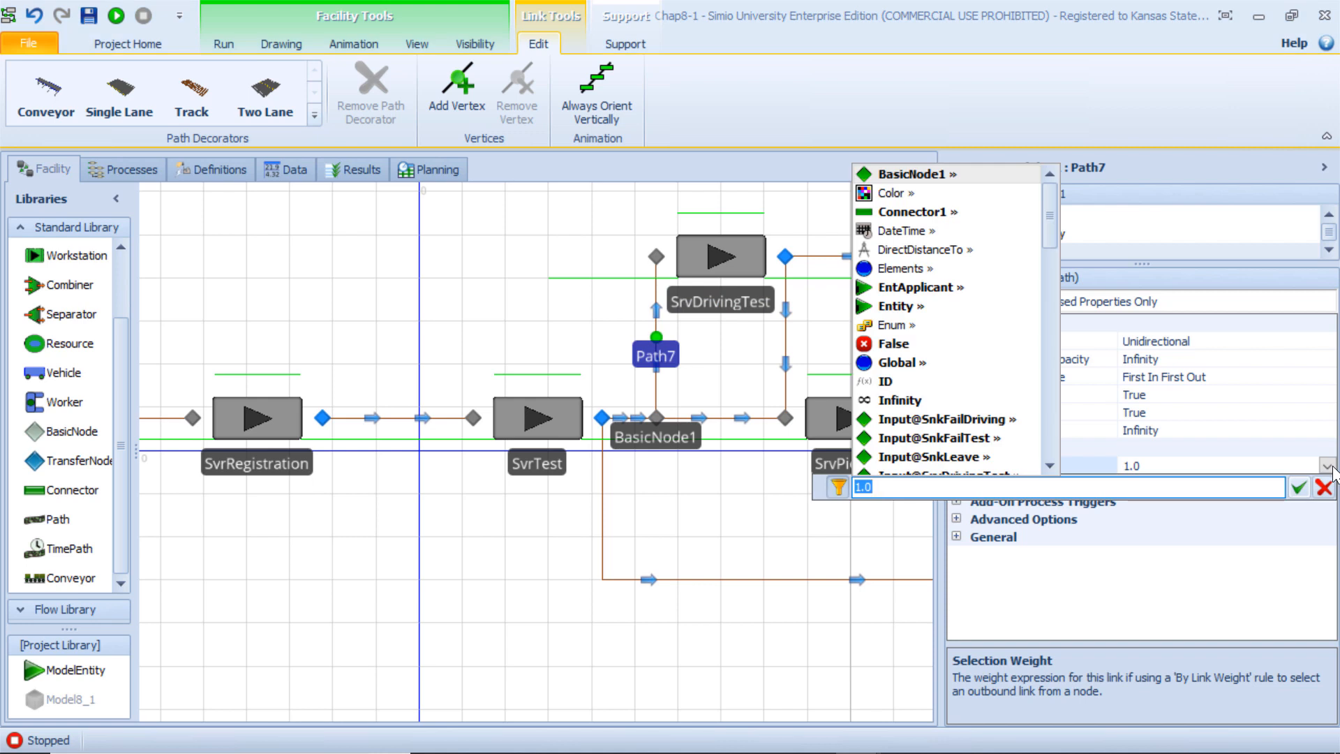
pyautogui.write('Tab')
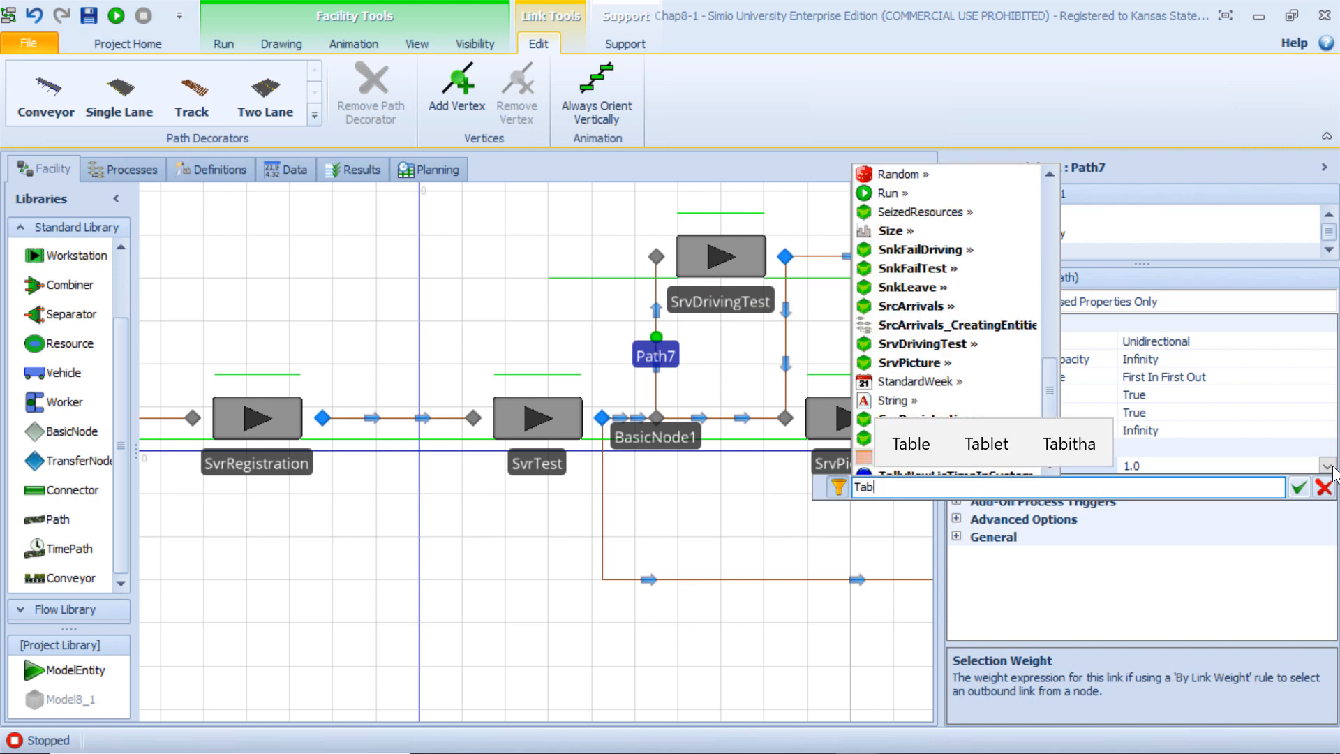
pyautogui.write('leA')
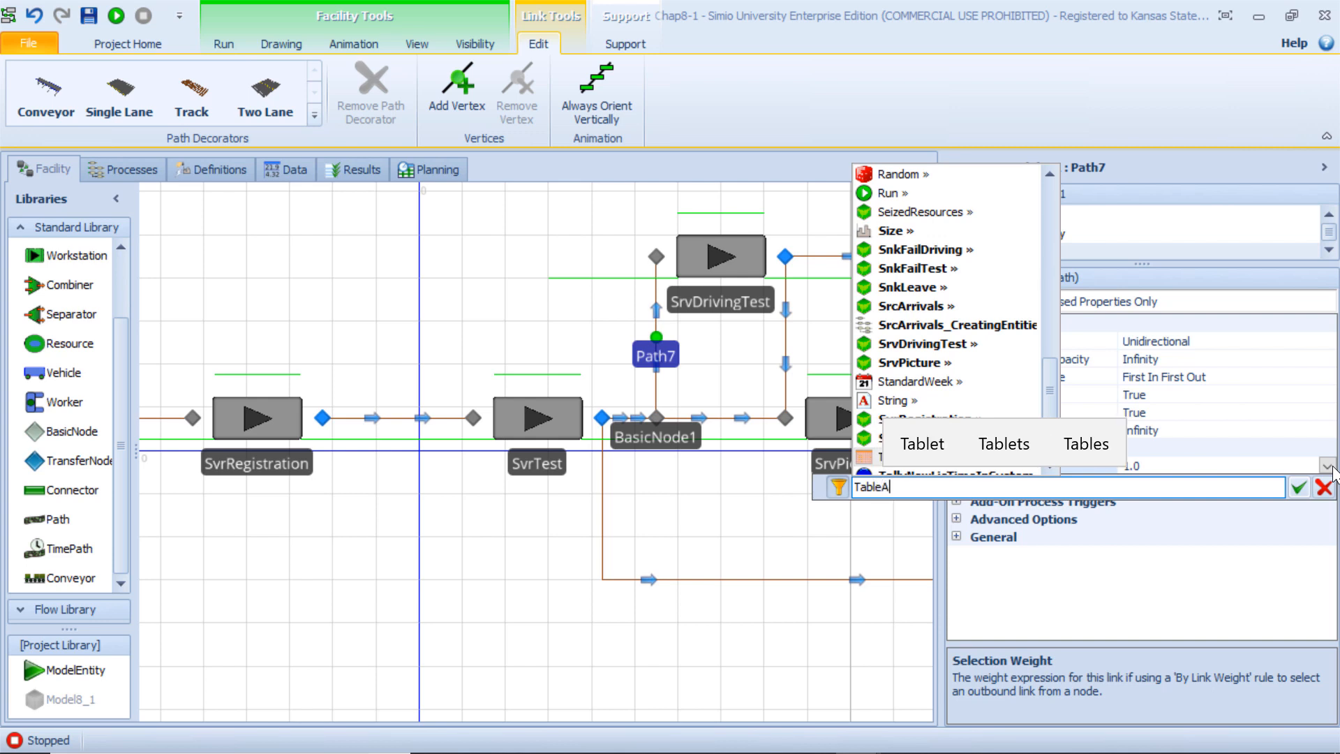
pyautogui.write('pplicant.')
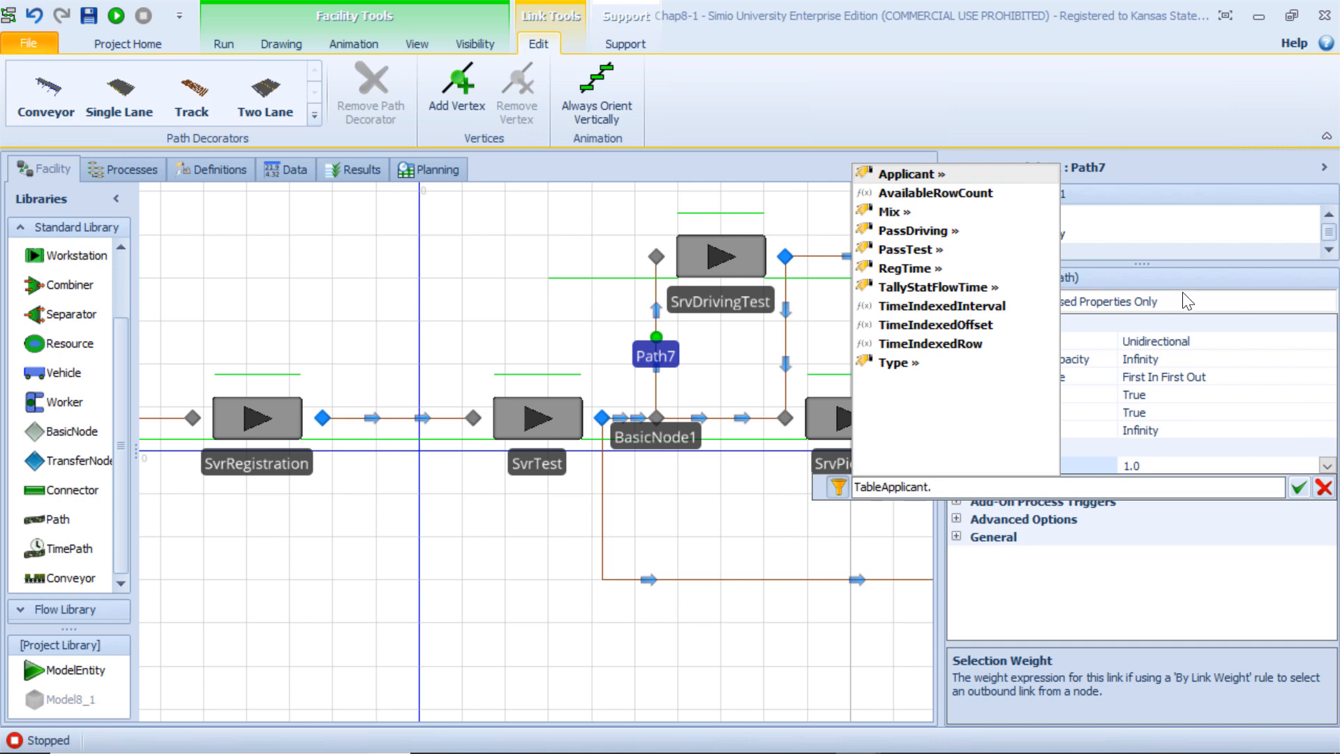
pyautogui.click(914, 362)
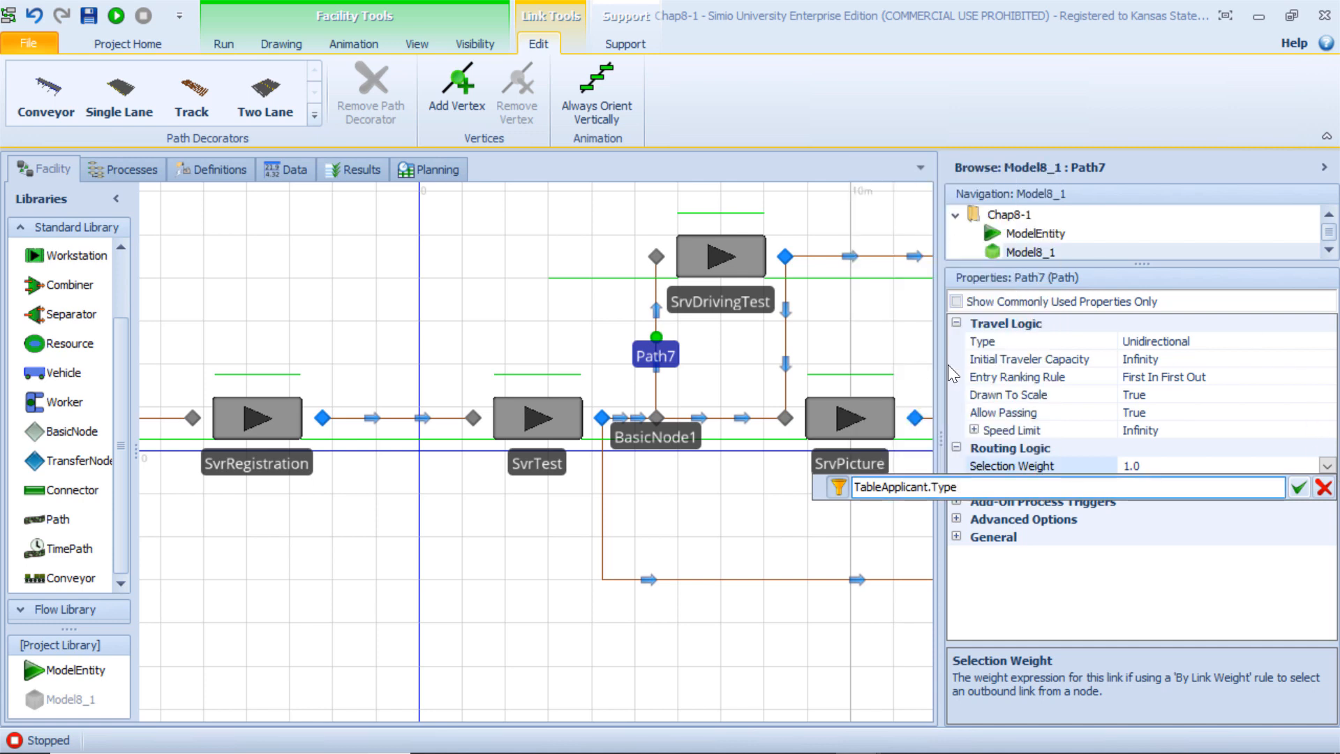
pyautogui.write('== 1')
pyautogui.click(1296, 487)
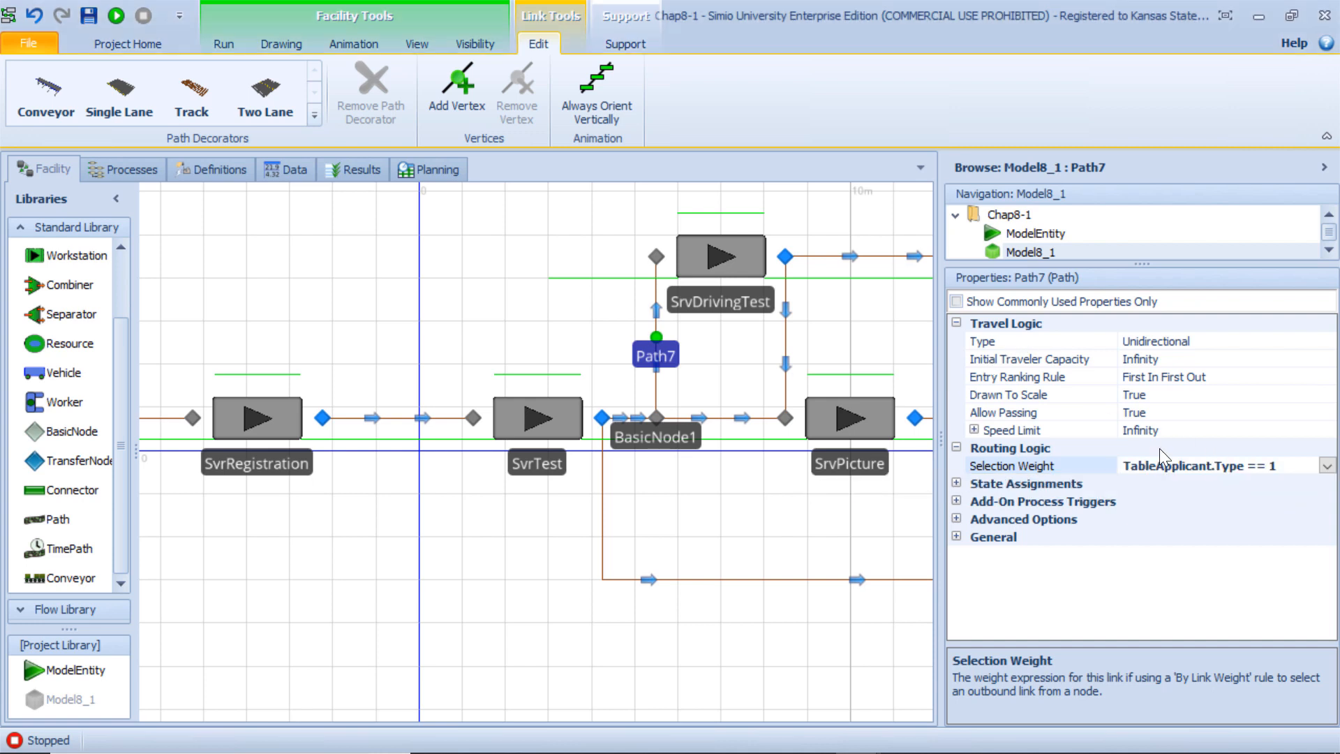
# Step: Set the Selection Weight of Path8, from BasicNode1 to SrvPicture, to TableApplicant.Type != 1
pyautogui.click(723, 417)
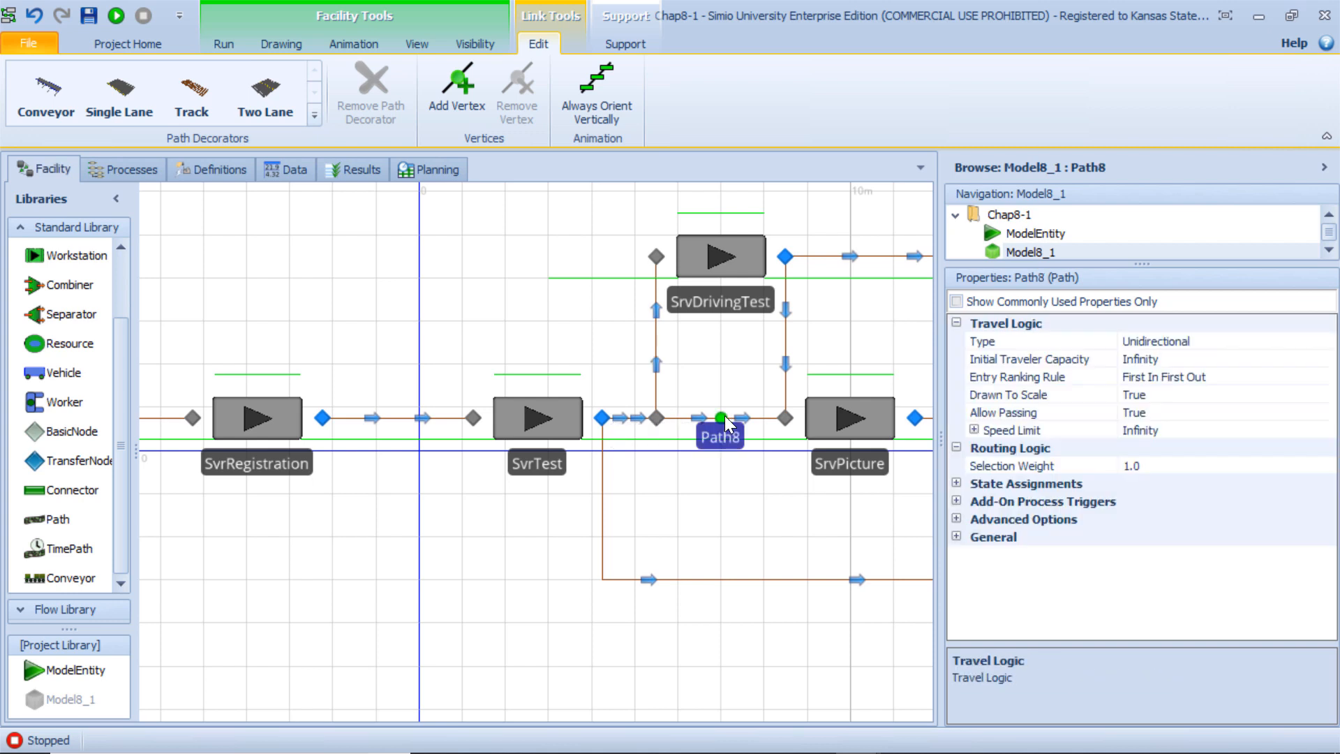
pyautogui.click(1181, 467)
pyautogui.click(1326, 467)
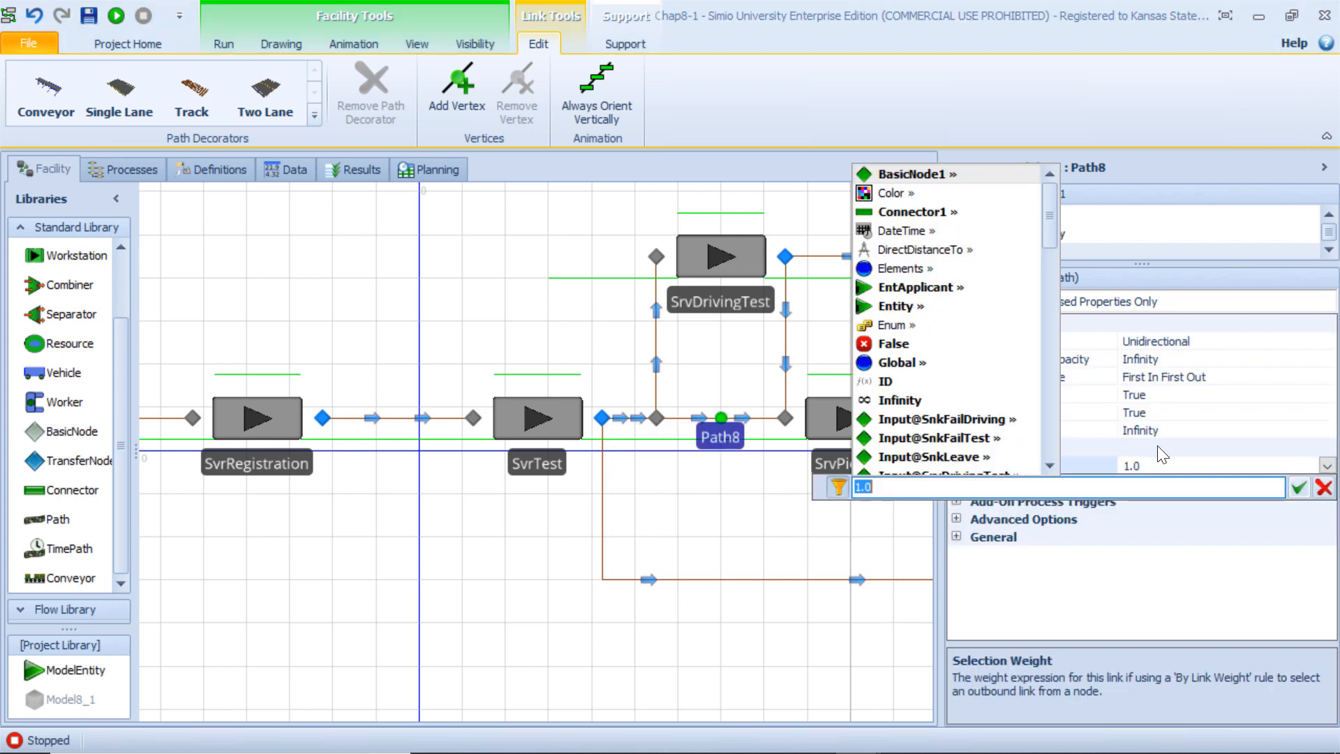
pyautogui.write('TableApplicant.')
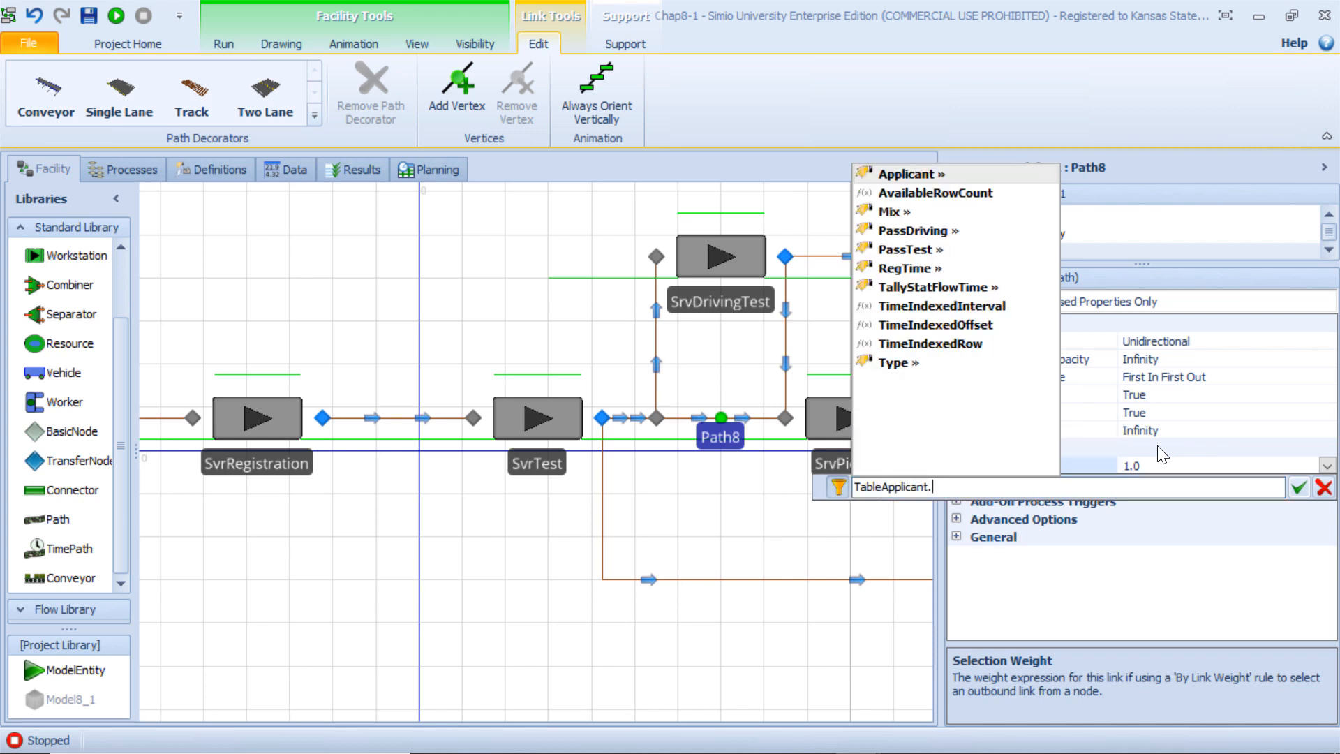
pyautogui.write('Ty')
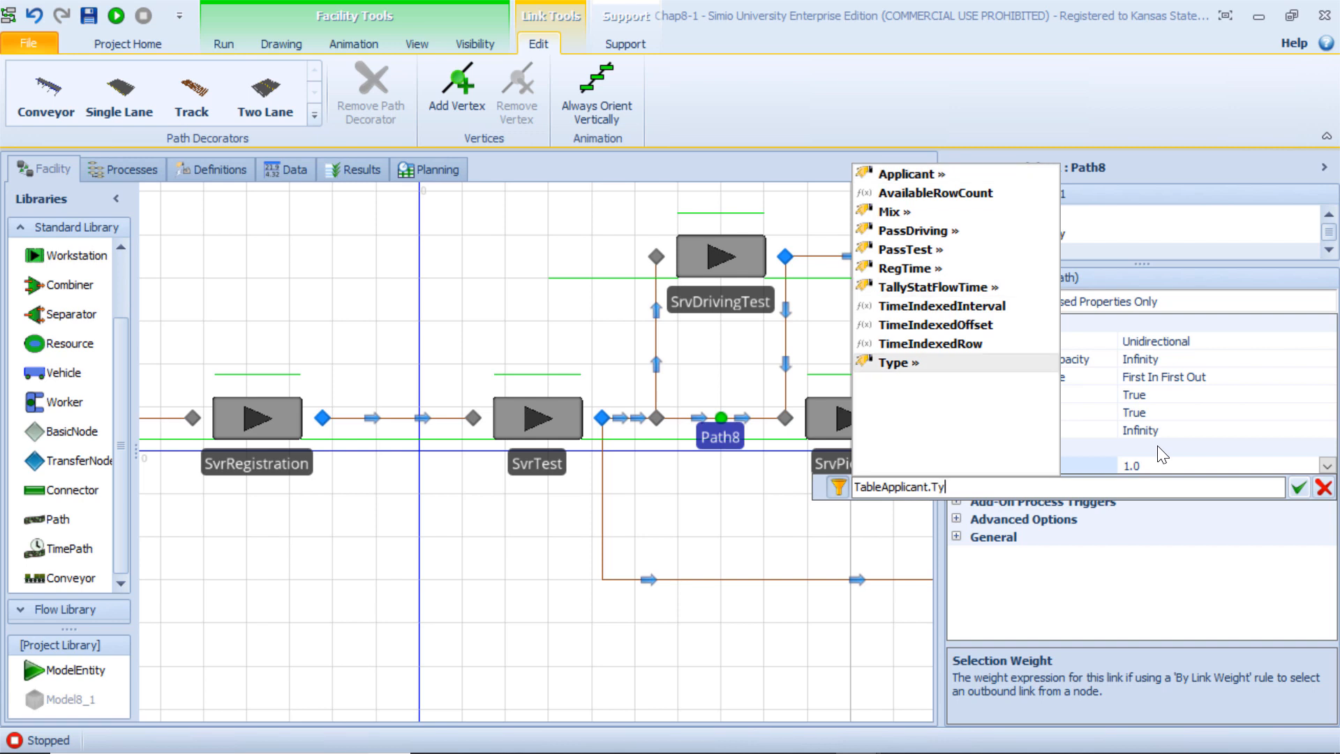
pyautogui.write('pe != 1')
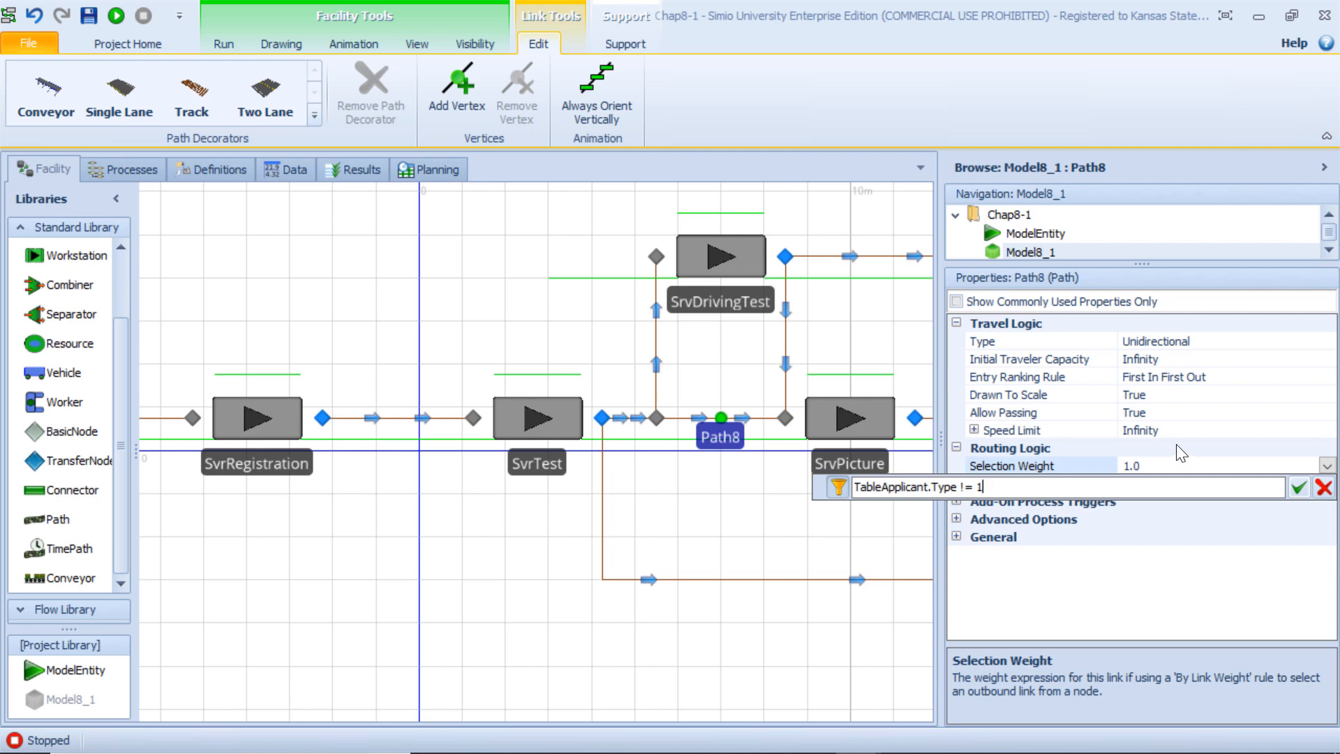
pyautogui.click(1299, 486)
# Step: Set the Selection Weight of Path5, from SrvDrivingTest to SnkFailDriving, to TableApplicant.PassDriving and copy the expression
pyautogui.moveTo(890, 531); pyautogui.dragTo(735, 525)
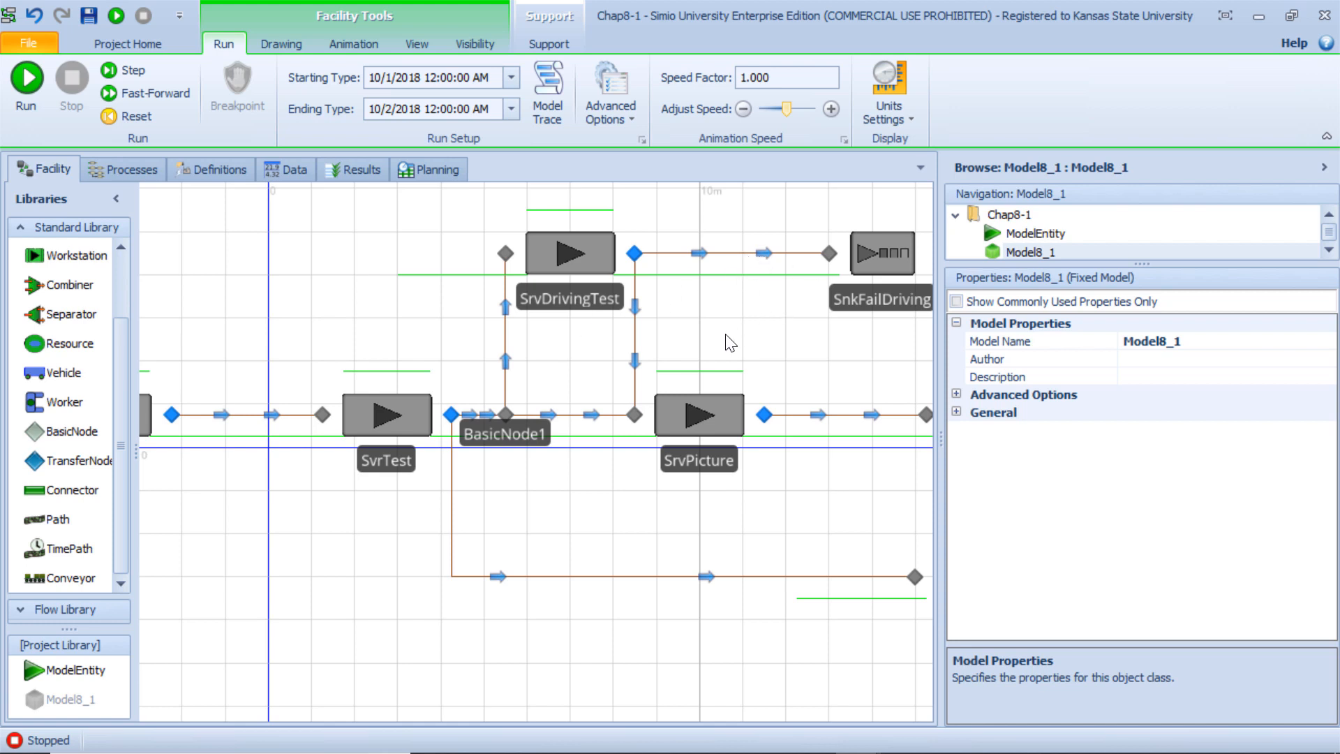
pyautogui.click(723, 417)
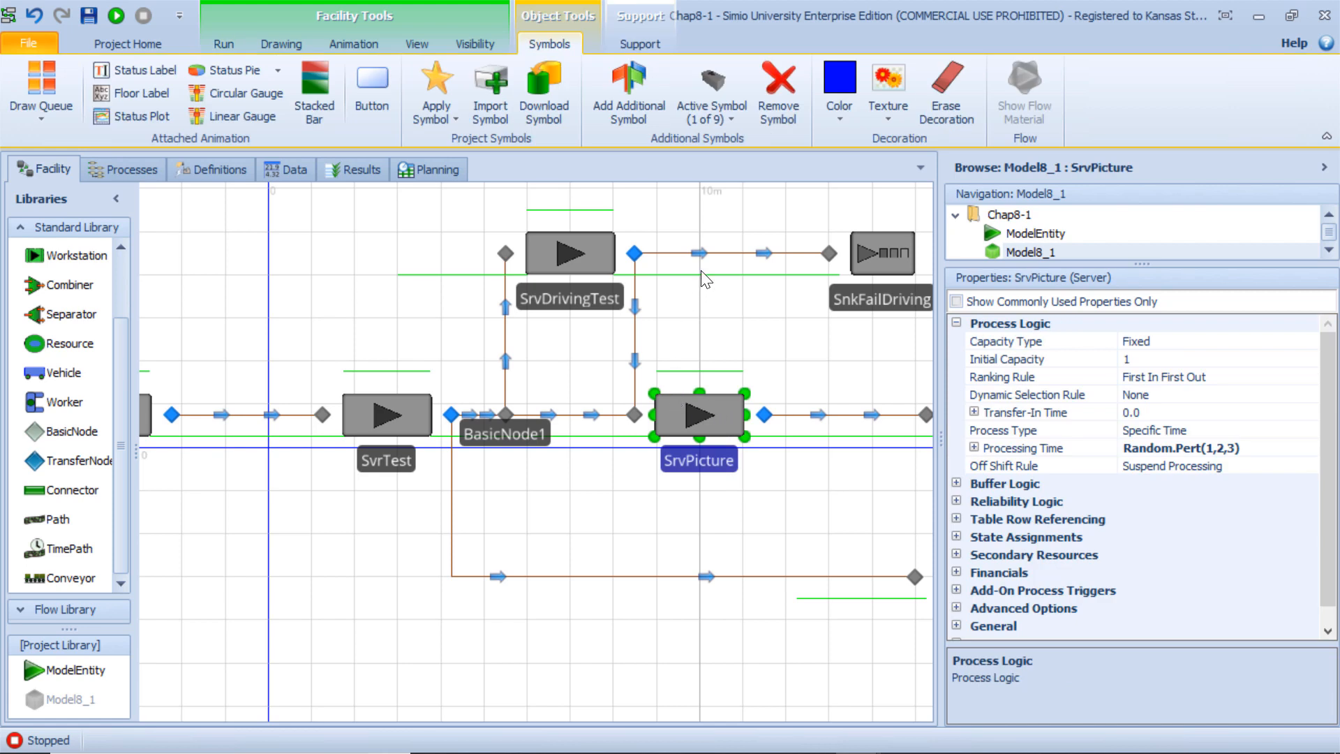
pyautogui.click(708, 254)
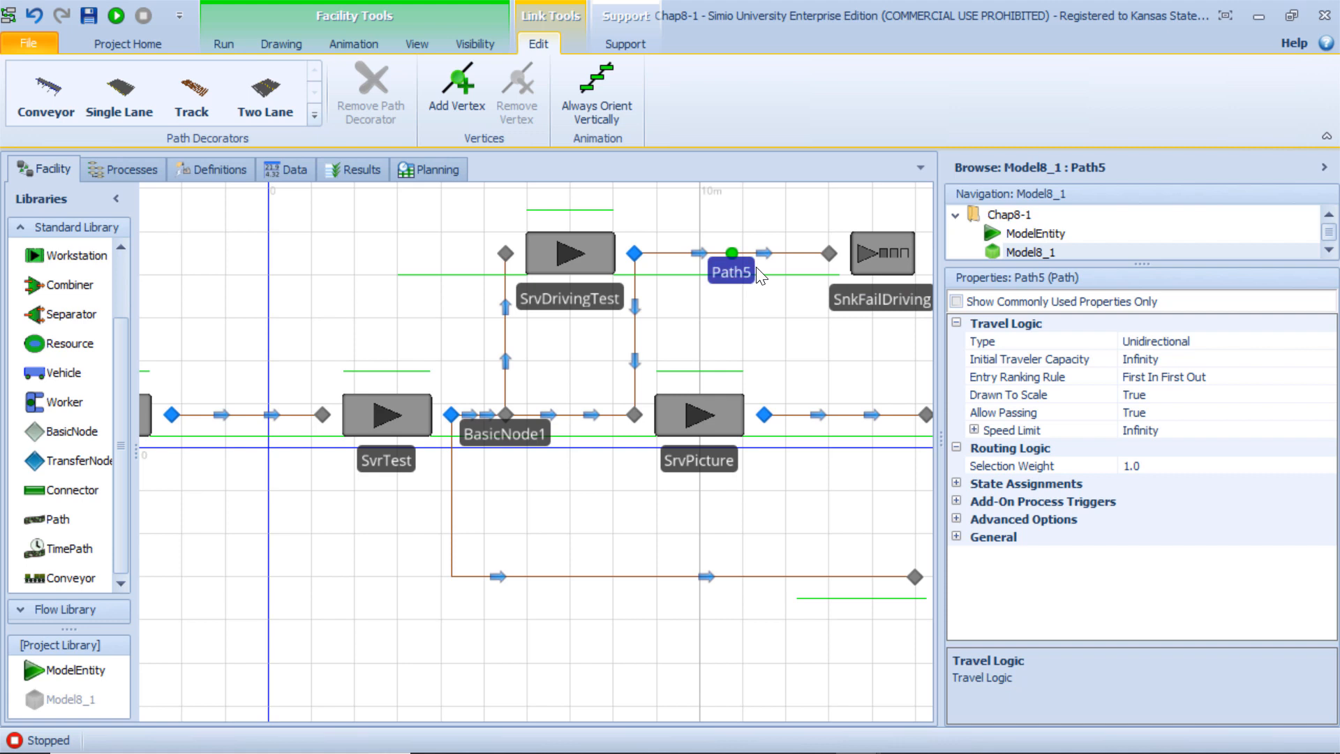
pyautogui.click(1197, 466)
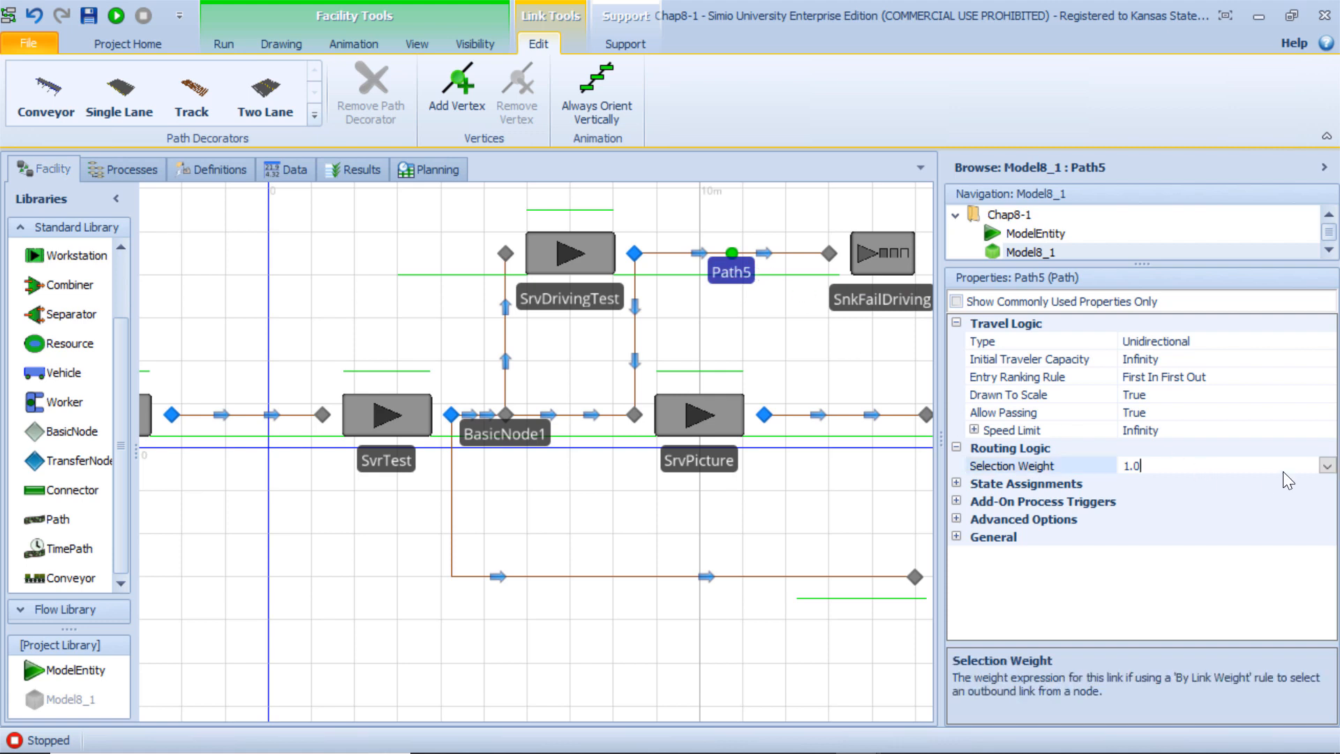
pyautogui.click(1327, 466)
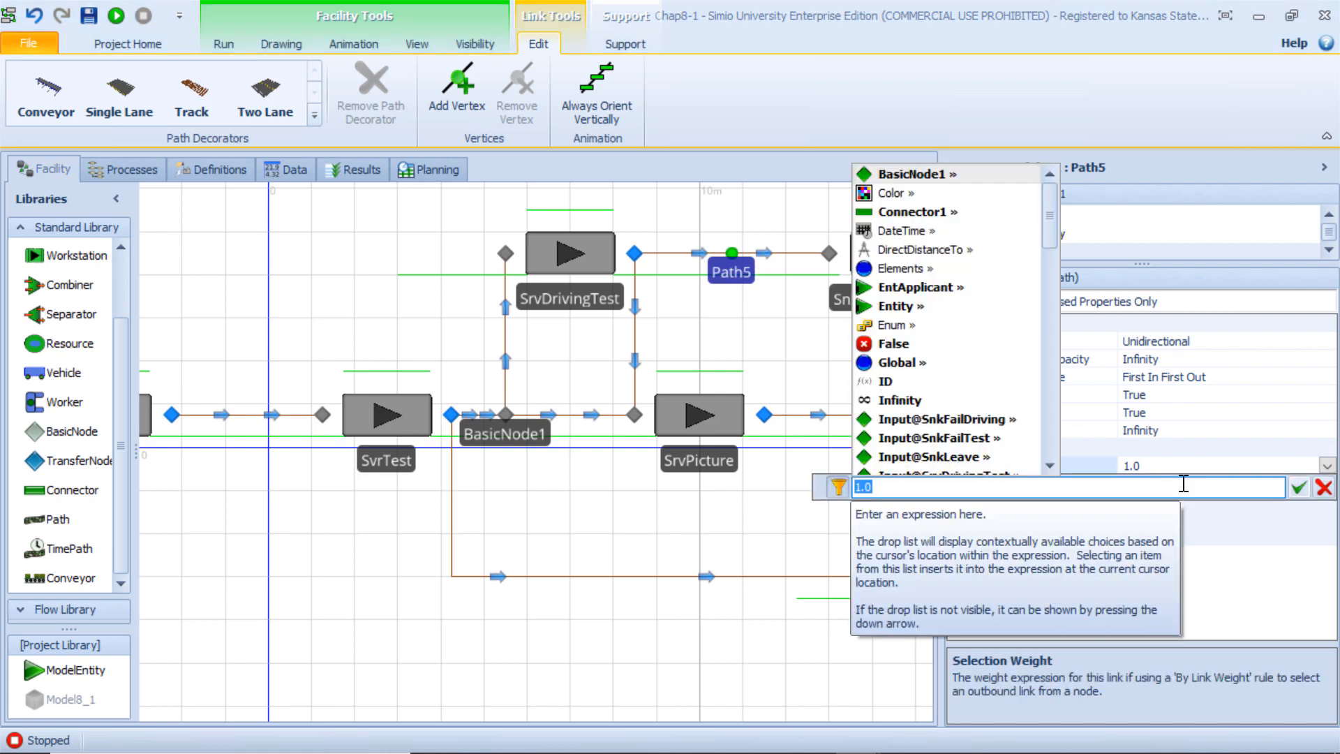
pyautogui.write('Table')
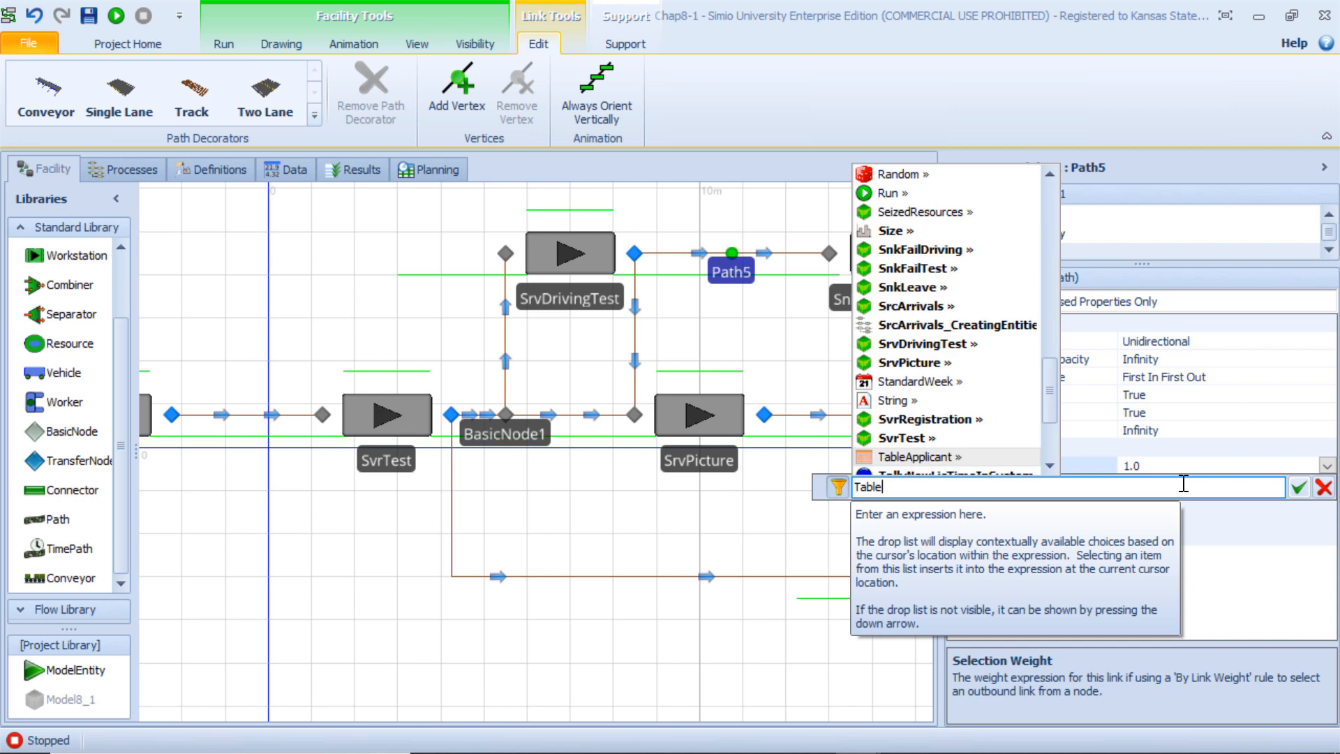
pyautogui.write('Applicant.')
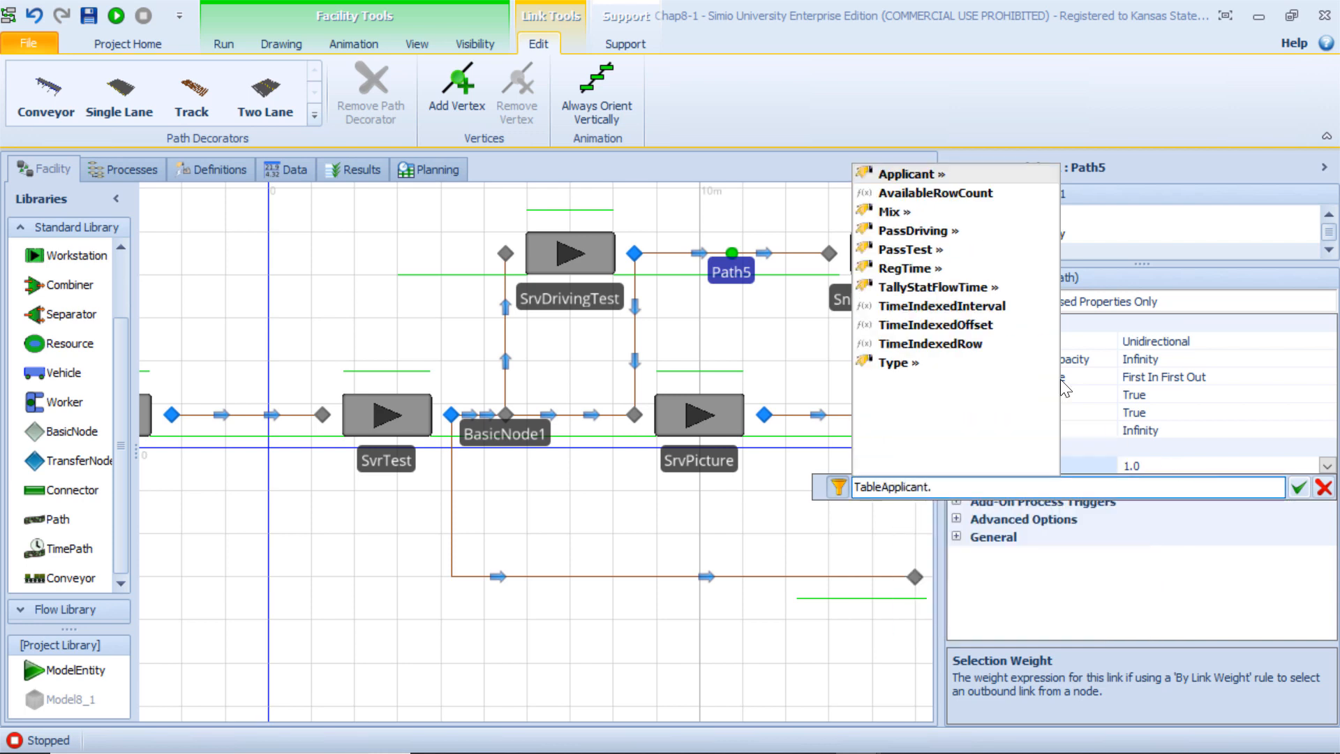
pyautogui.doubleClick(936, 233)
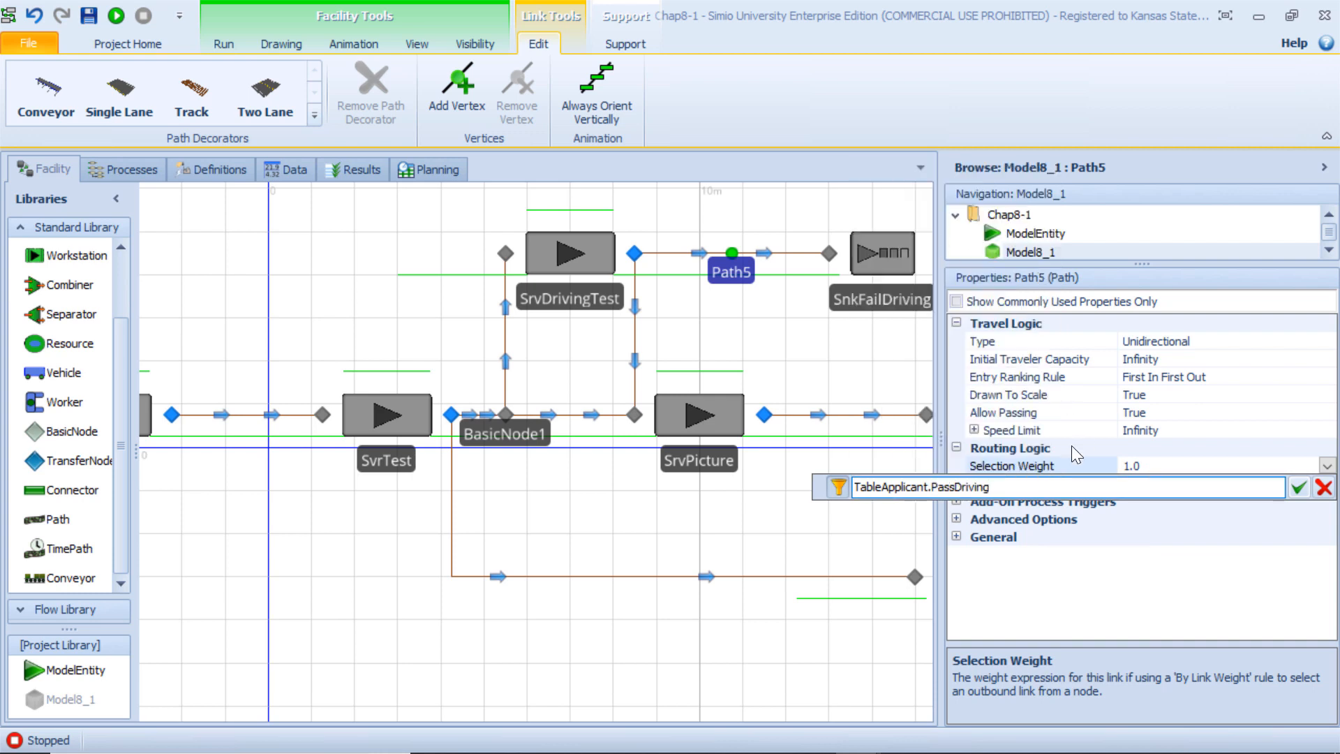
pyautogui.moveTo(1003, 486); pyautogui.dragTo(855, 490)
pyautogui.hotkey('ctrl', 'c')
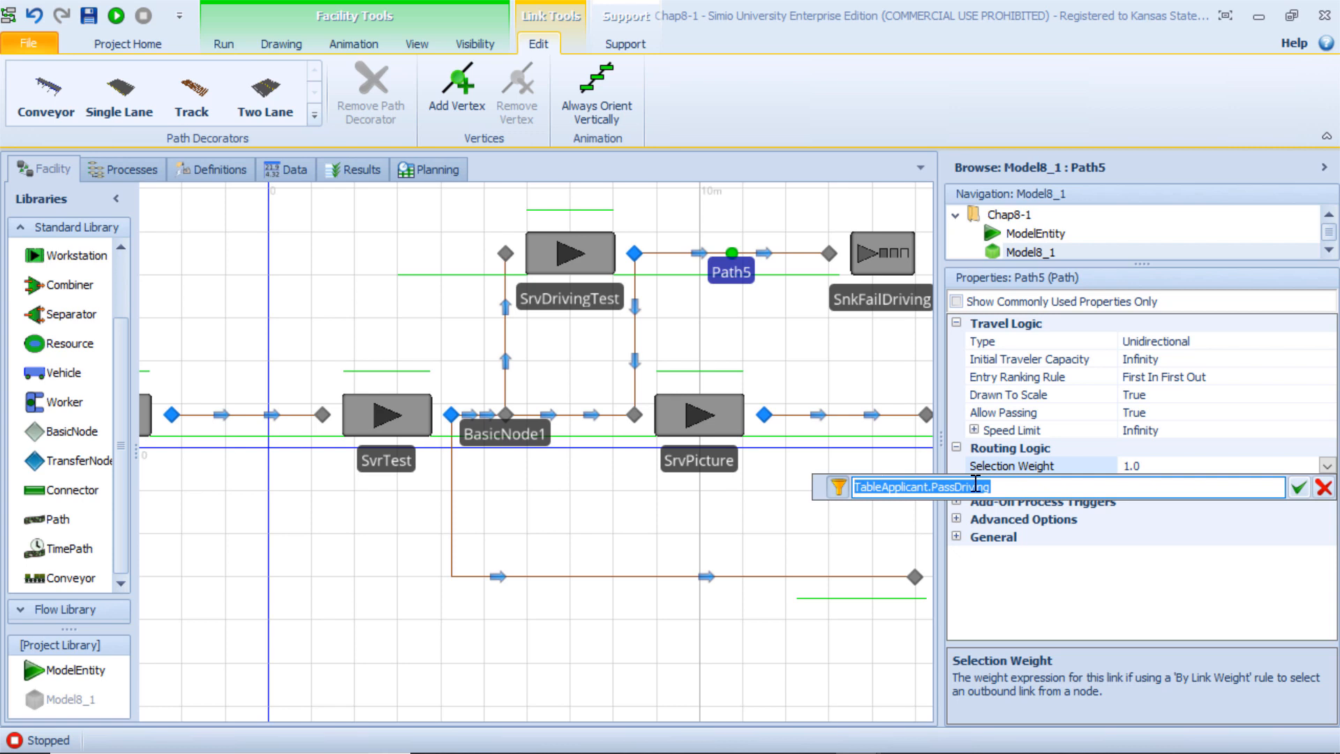
pyautogui.click(1292, 490)
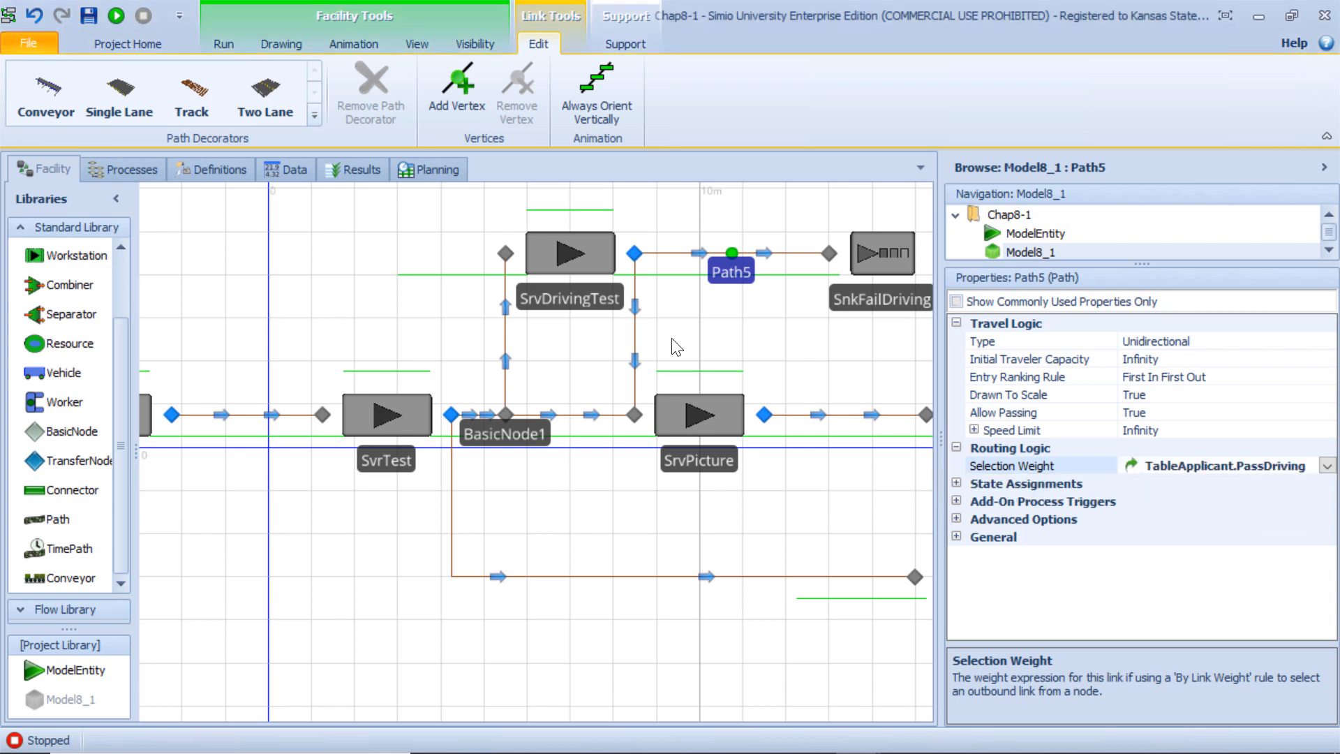
# Step: Set the Selection Weight of Path6, from SrvDrivingTest to SrvPicture, to 100 - TableApplicant.PassDriving using the copied expression
pyautogui.click(635, 347)
pyautogui.click(1183, 467)
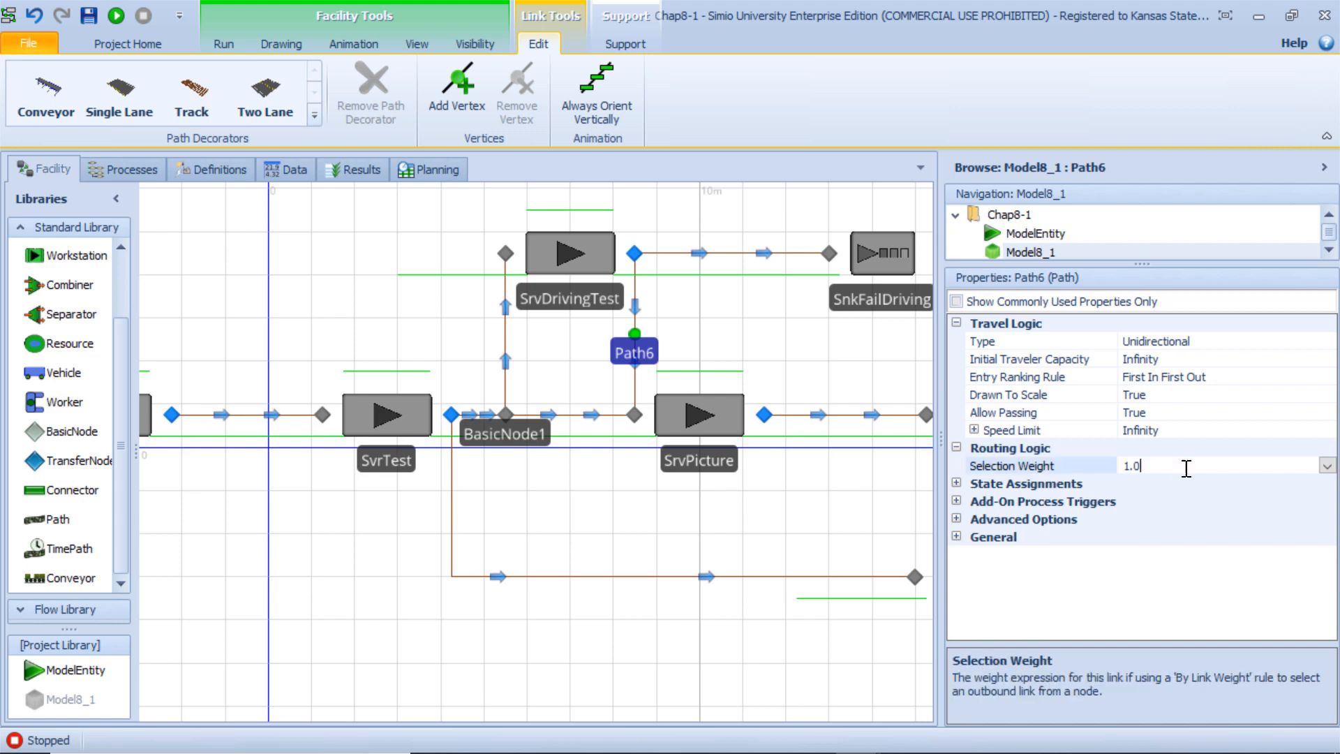
pyautogui.click(1326, 465)
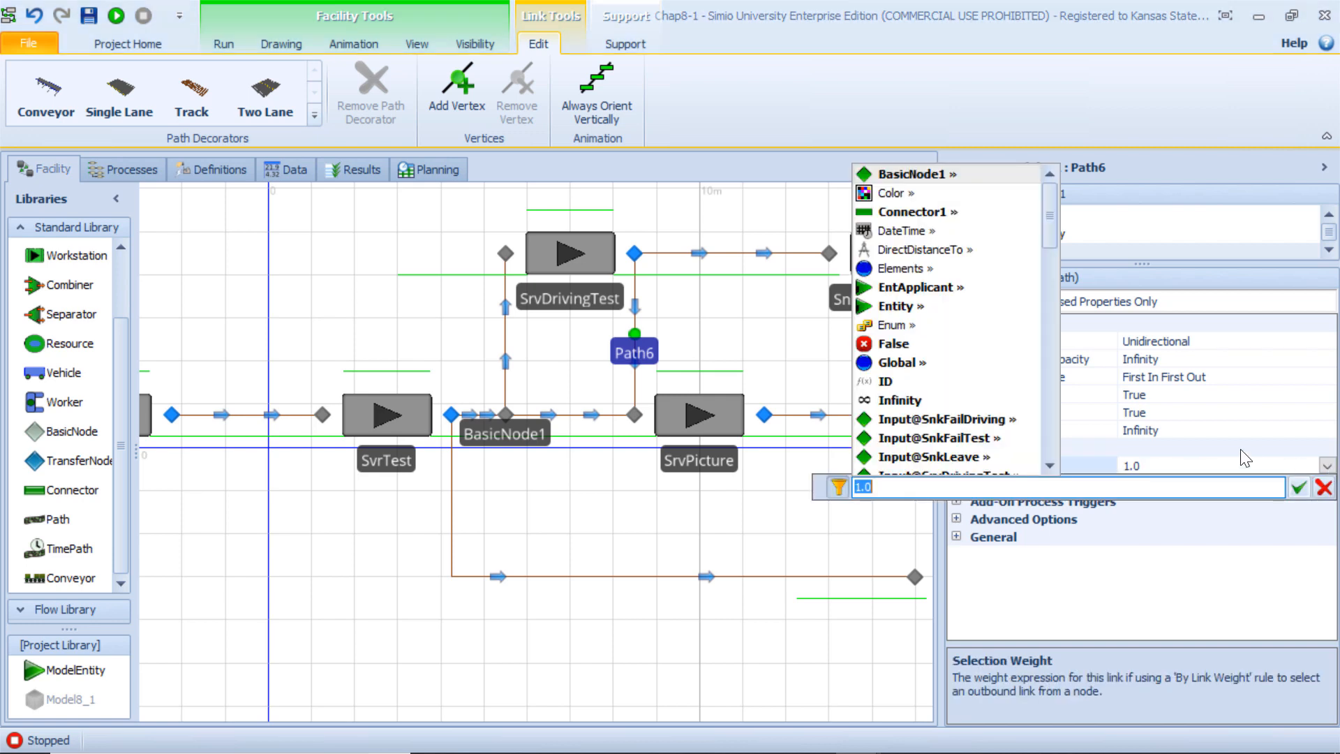
pyautogui.write('100 -')
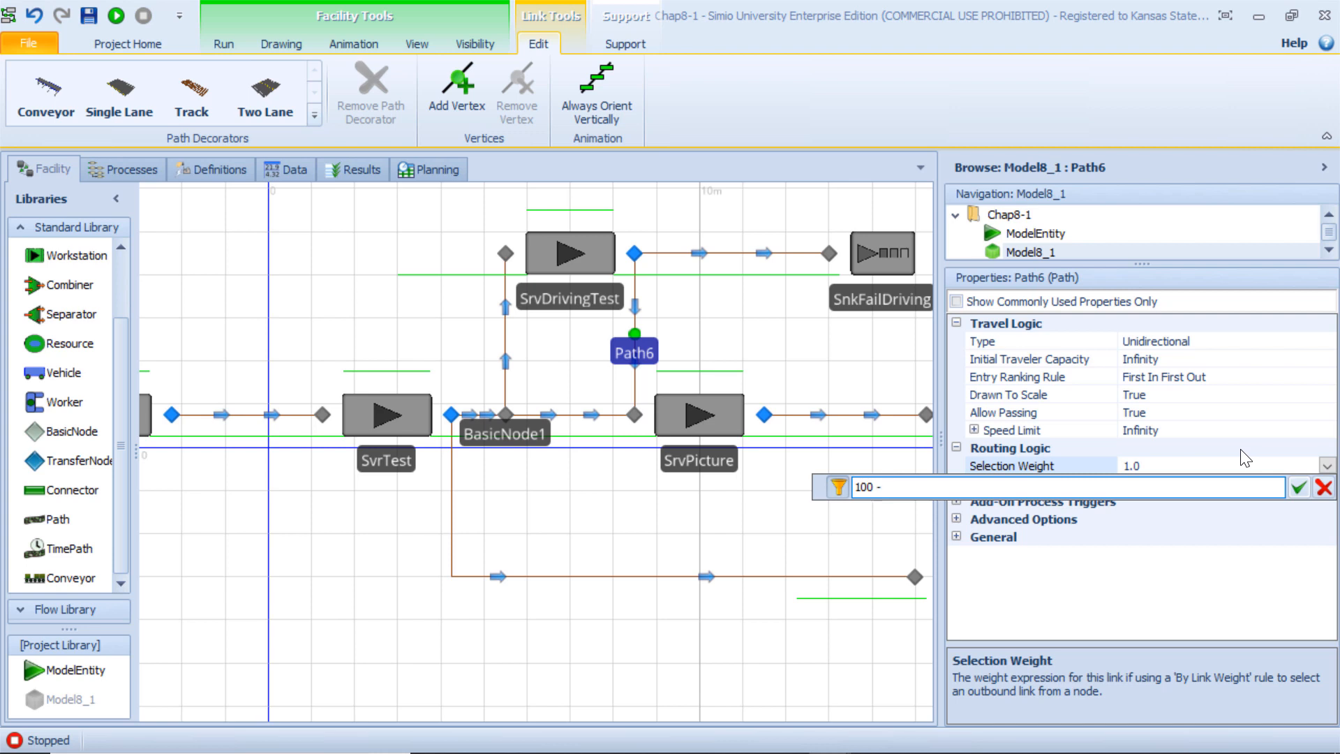
pyautogui.hotkey('ctrl', 'v')
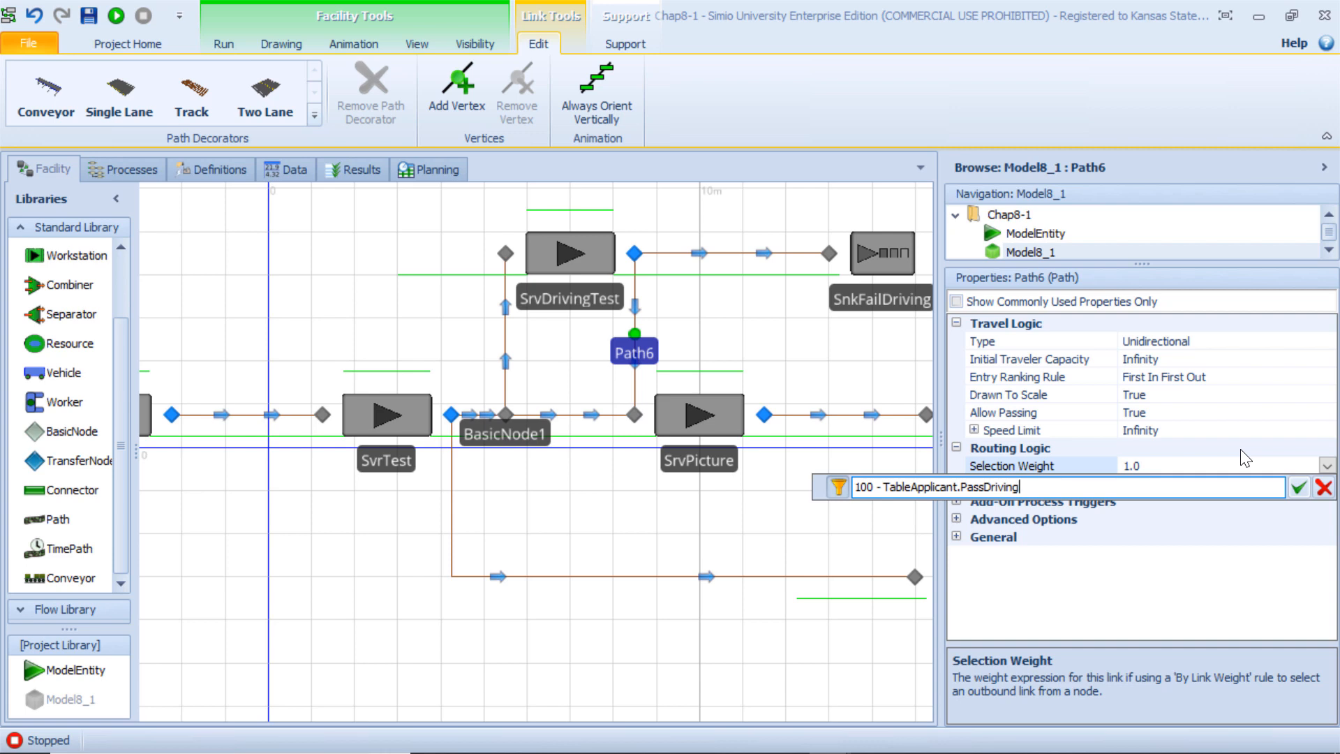
pyautogui.click(1295, 485)
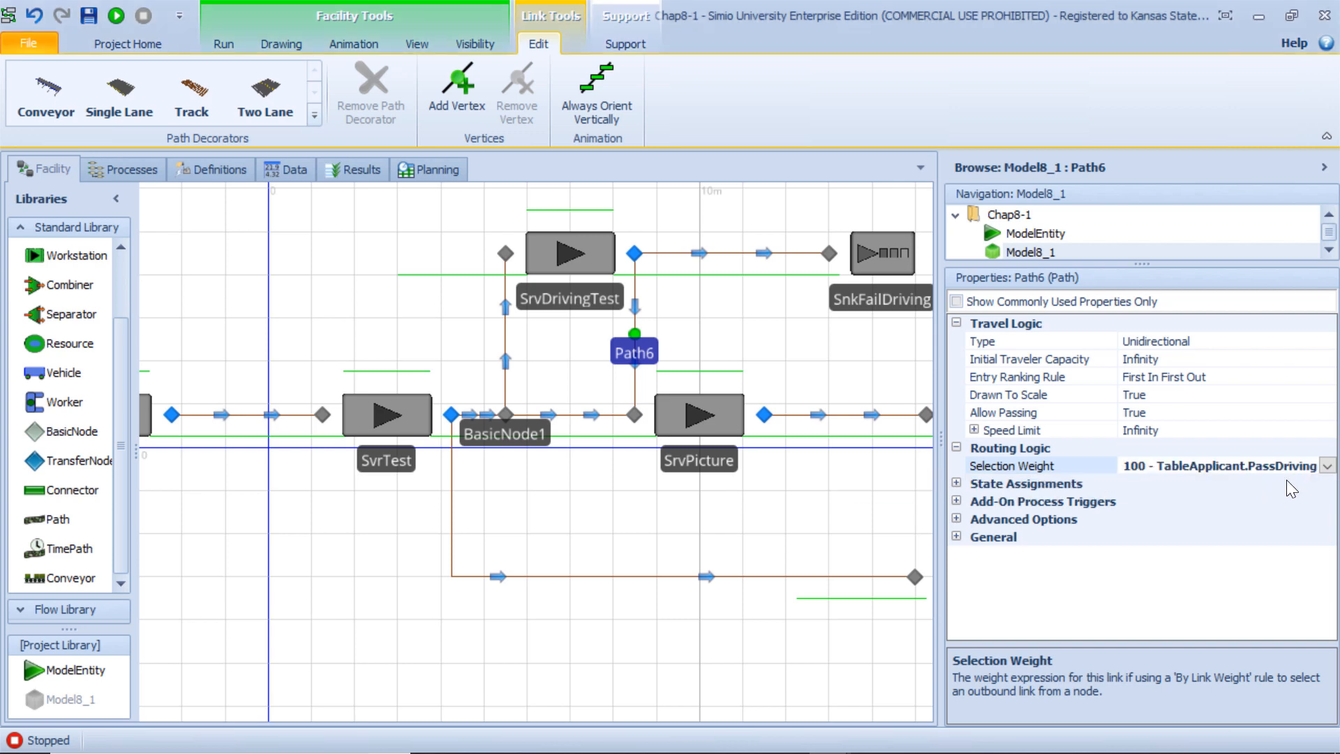
# Step: Set the Outbound Link Rule of BasicNode1 to By Link Weight
pyautogui.click(505, 413)
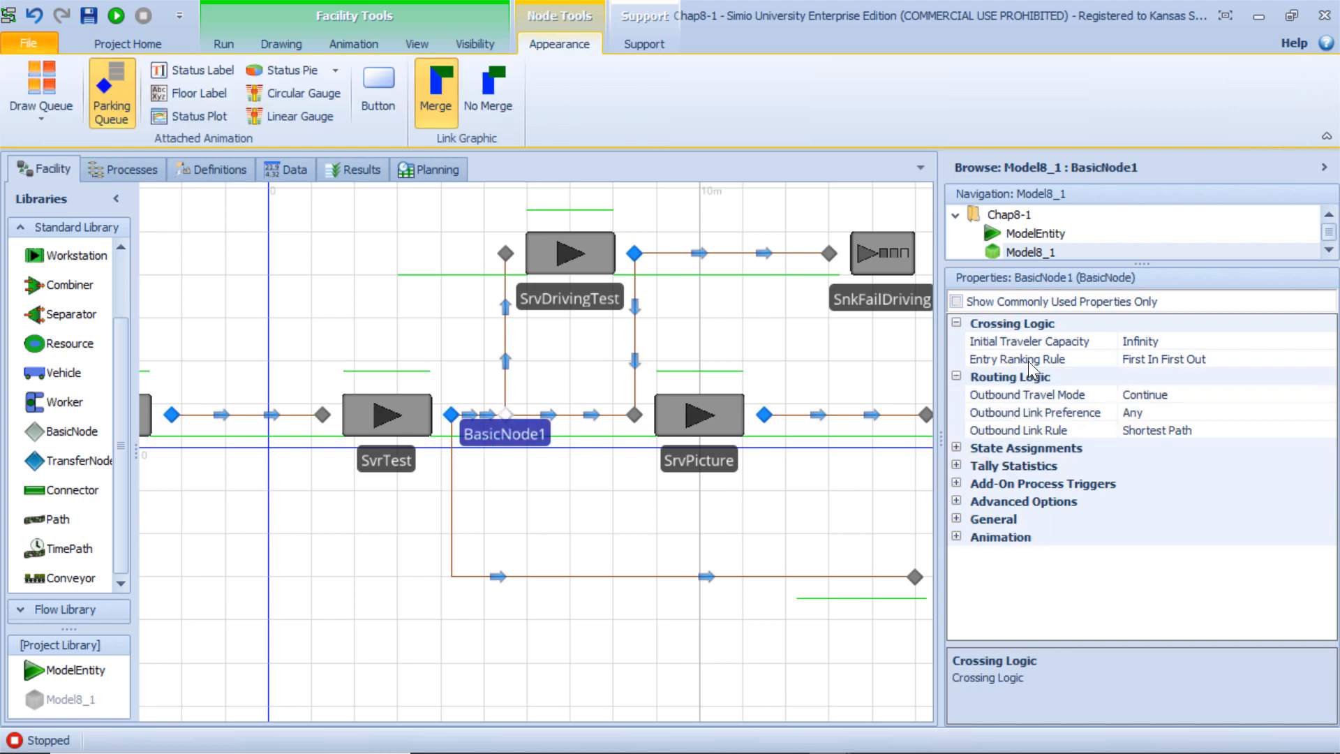
pyautogui.click(1274, 417)
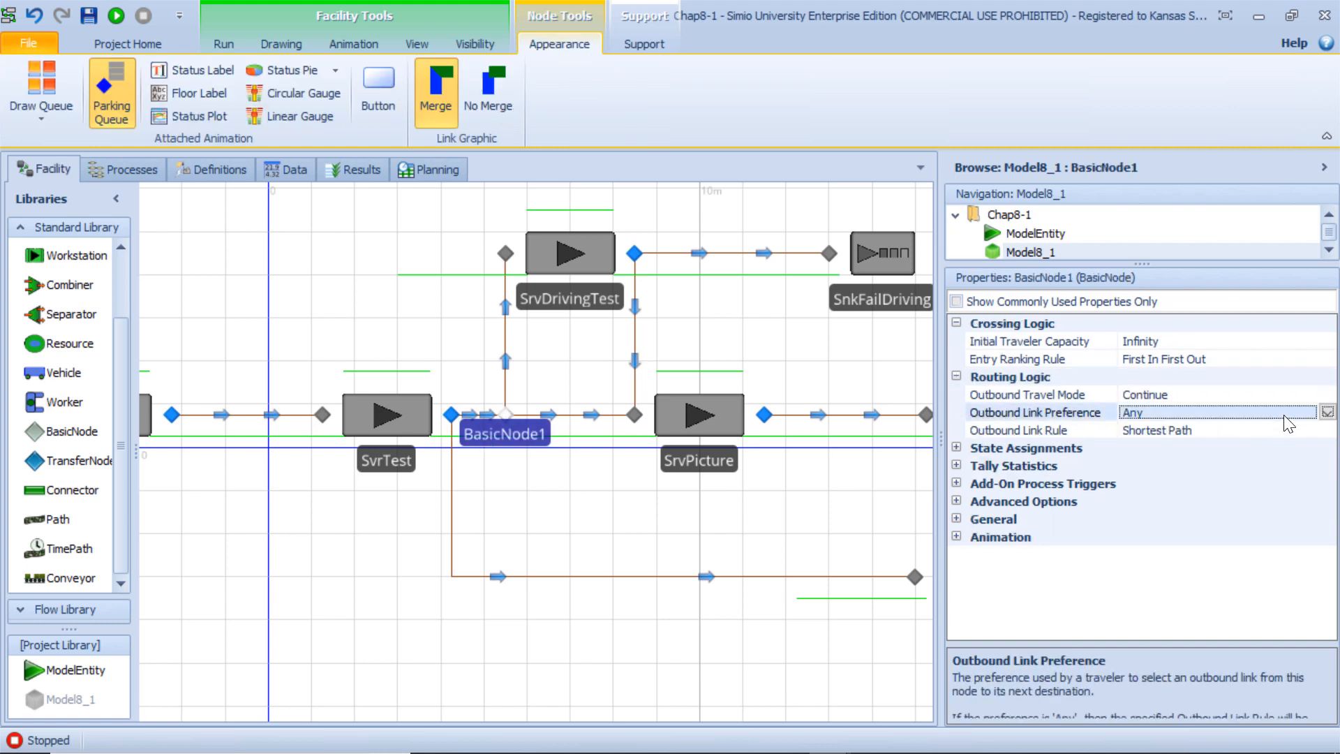
pyautogui.click(1270, 433)
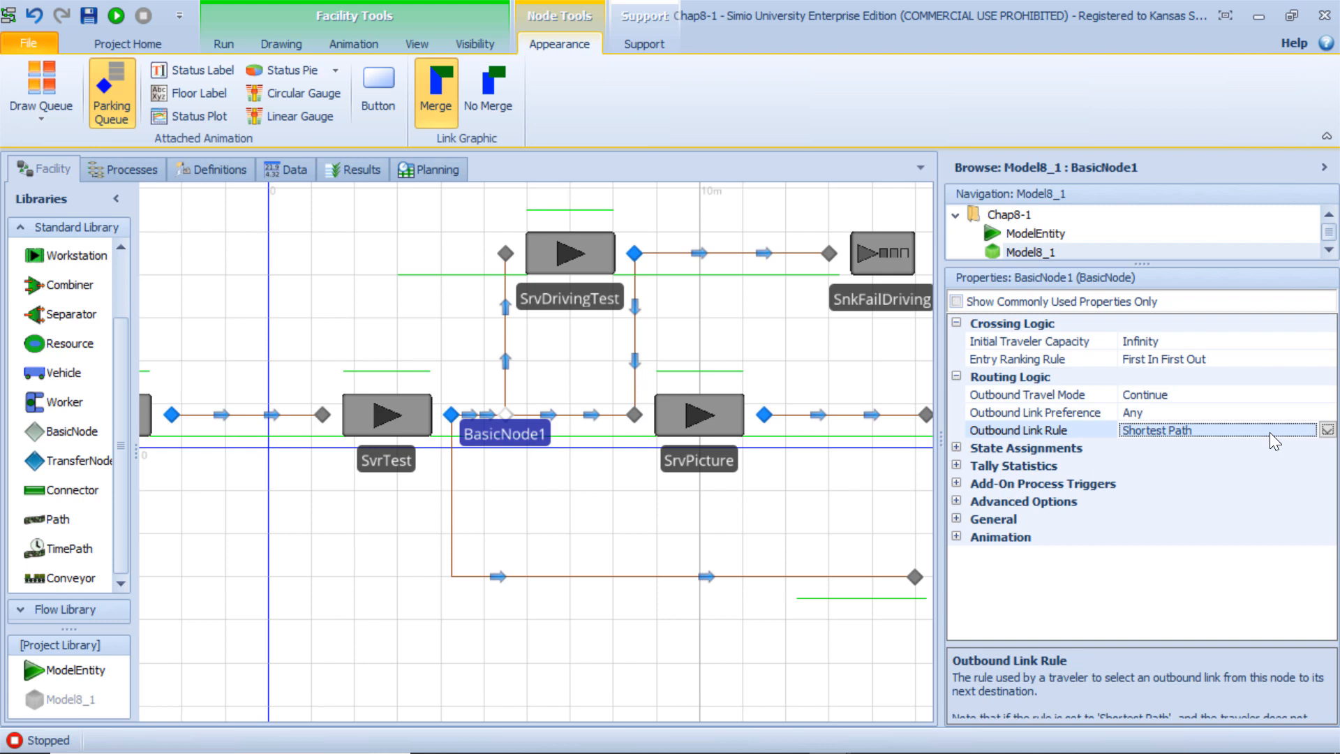
pyautogui.click(1327, 430)
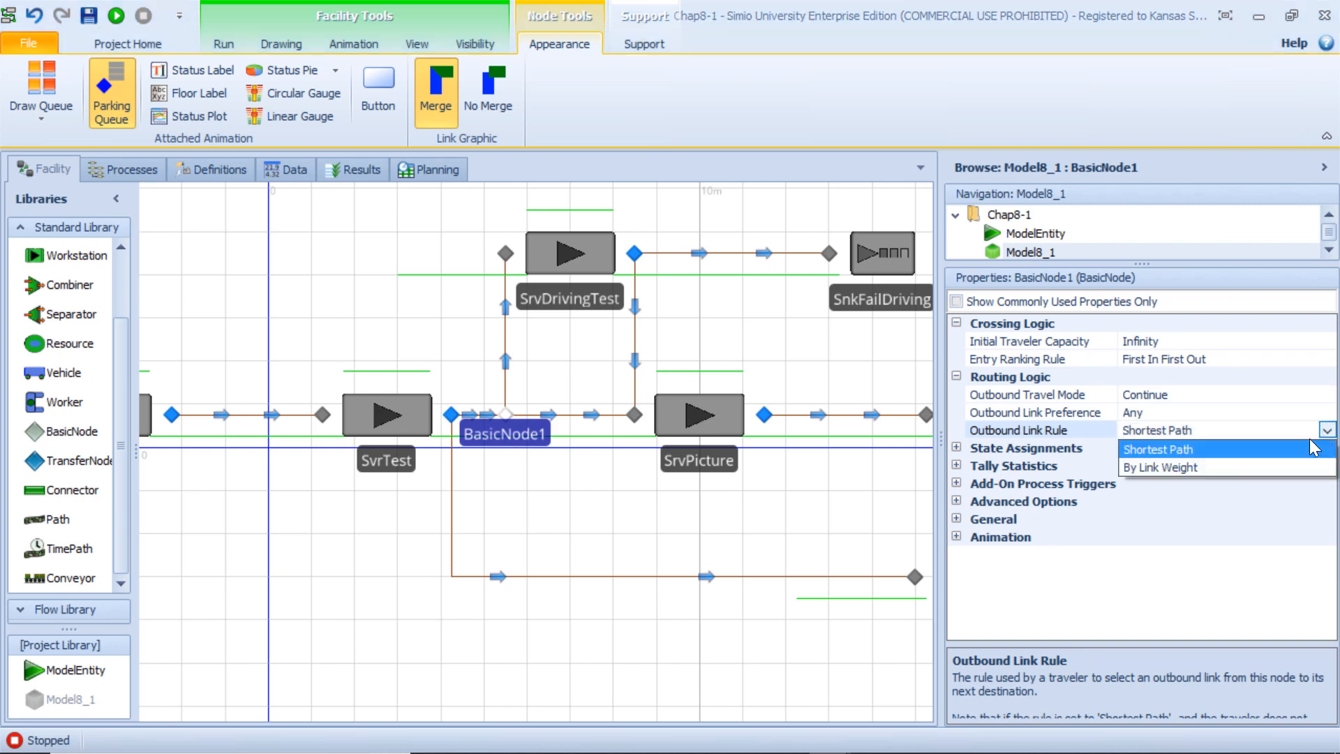
pyautogui.click(1258, 467)
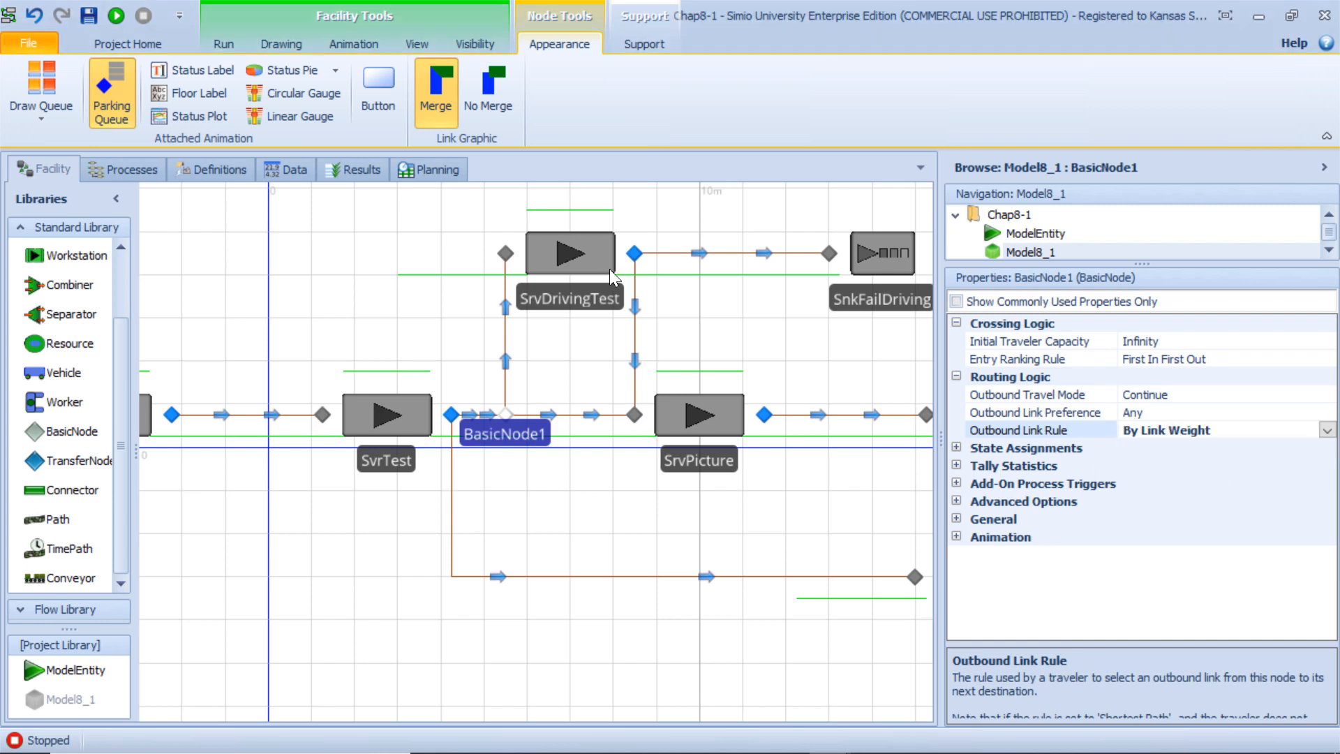
# Step: Set the Outbound Link Rule of SrvDrivingTest's output node to By Link Weight and widen the facility view
pyautogui.click(634, 252)
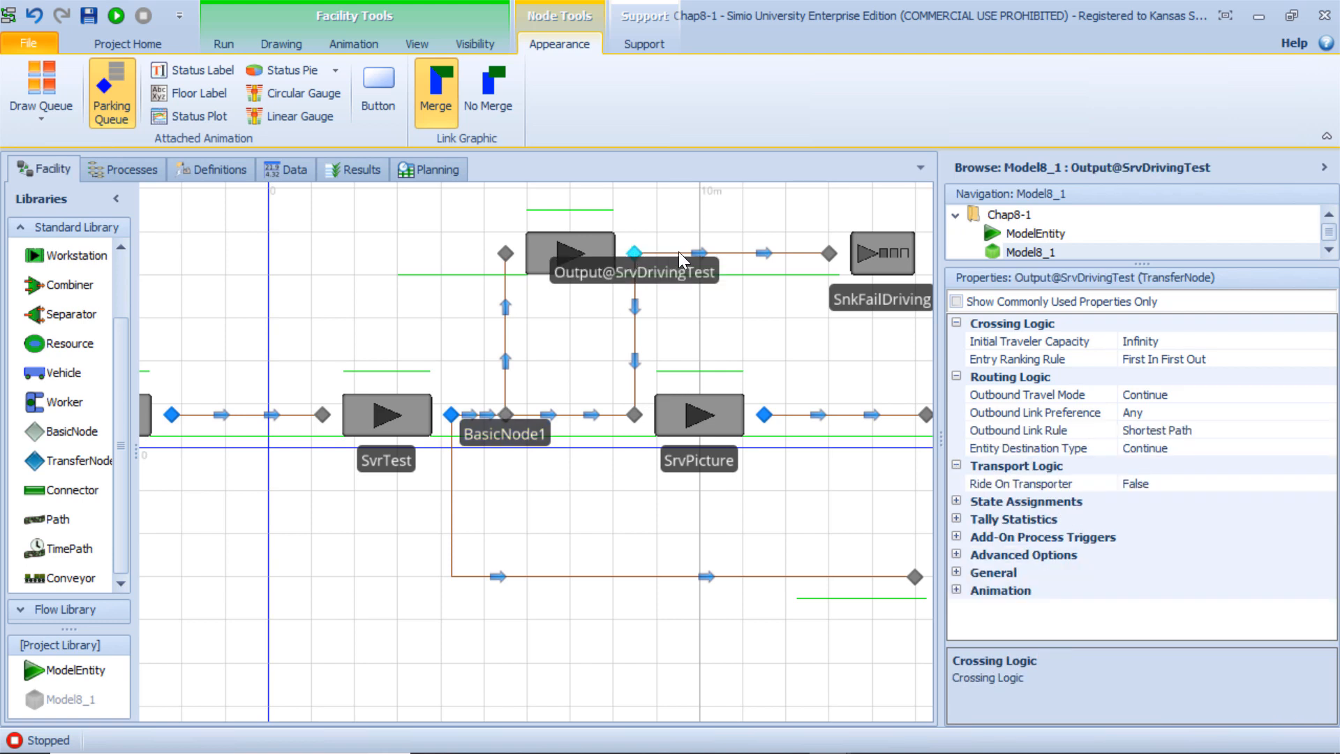
pyautogui.click(1329, 434)
pyautogui.click(1327, 432)
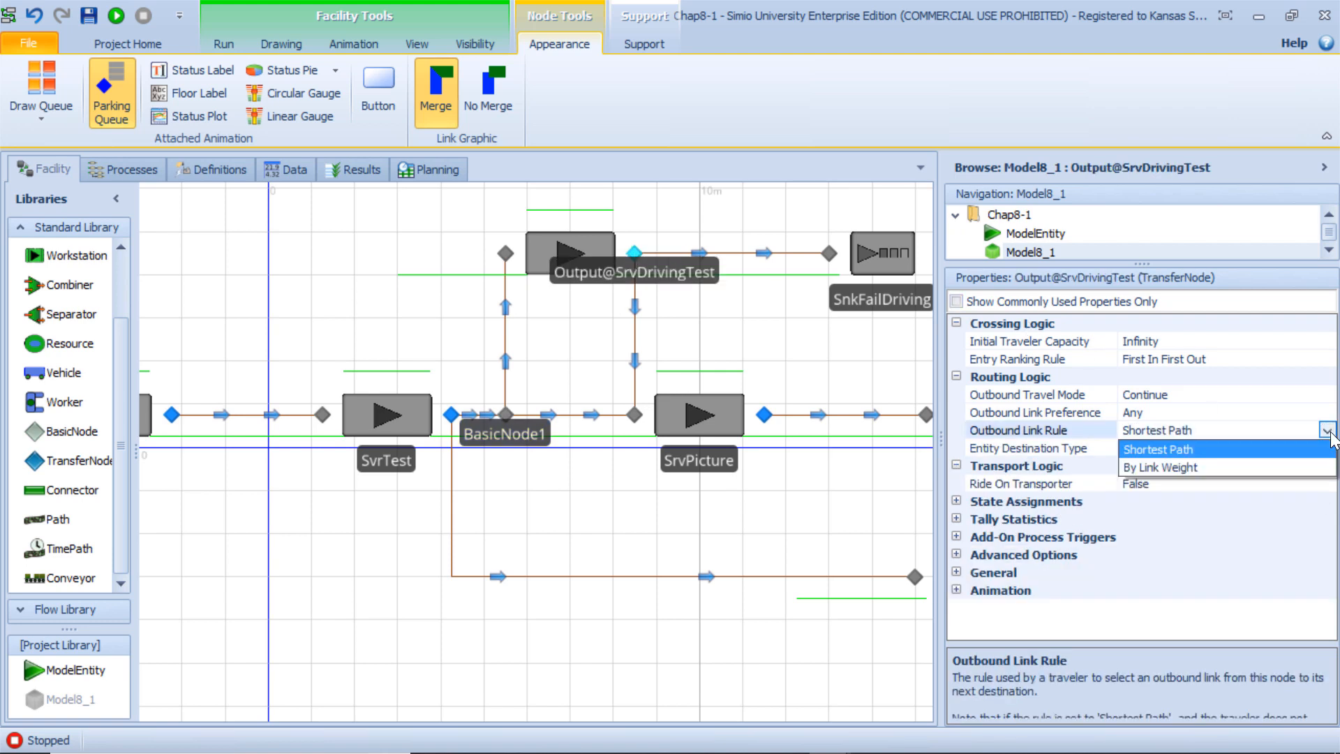
pyautogui.click(1288, 468)
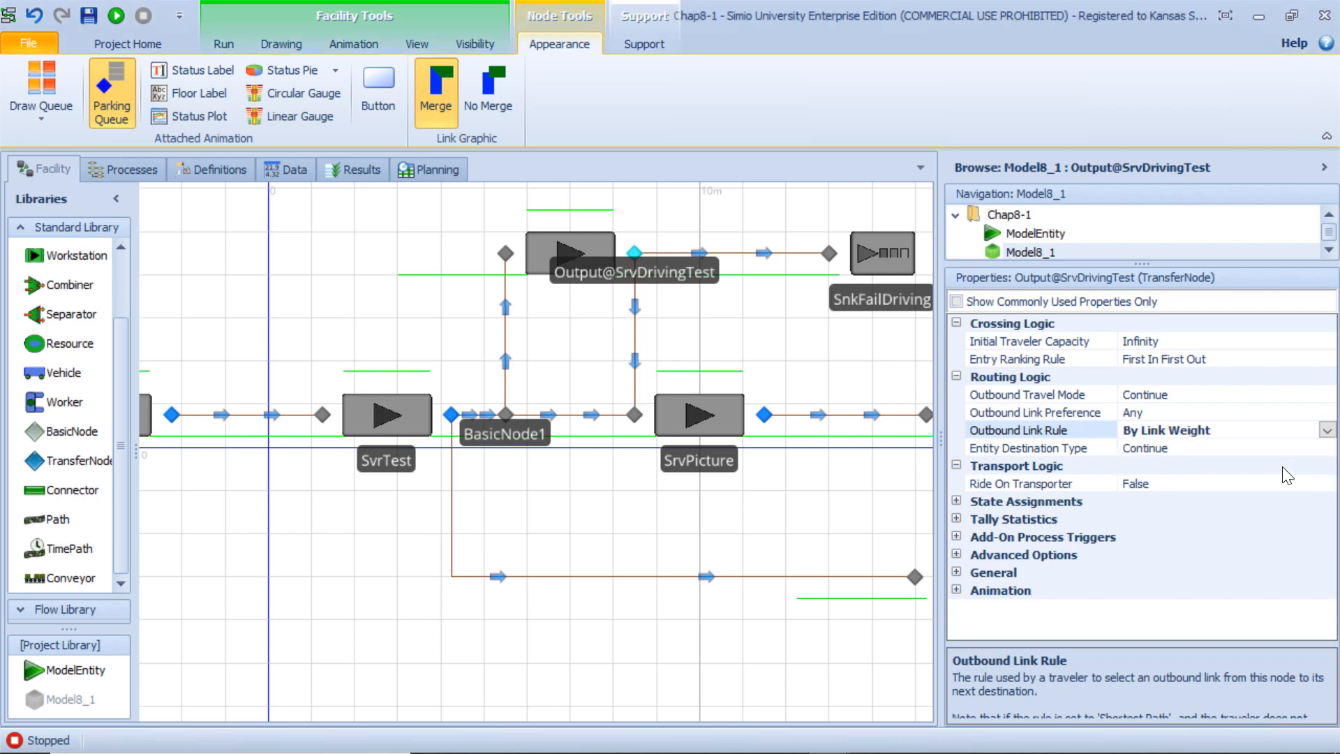
pyautogui.click(873, 489)
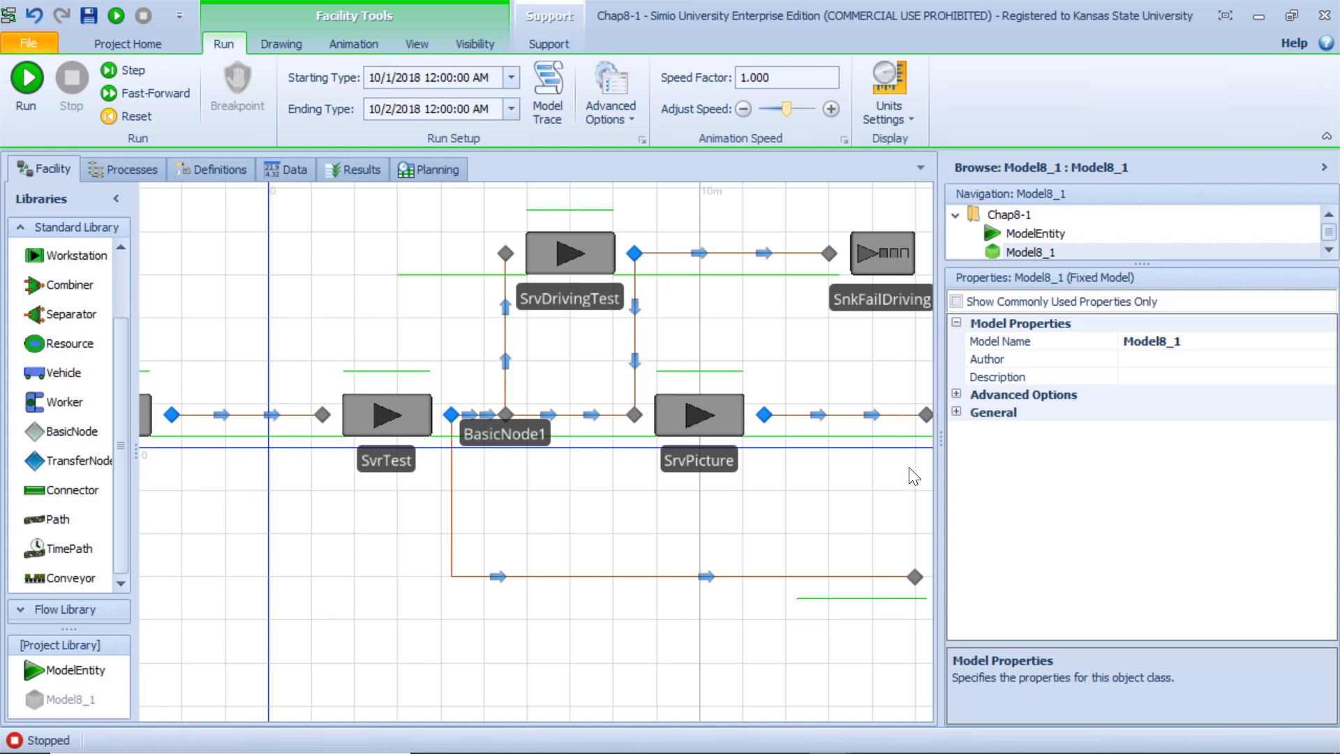
pyautogui.moveTo(942, 440); pyautogui.dragTo(1078, 439)
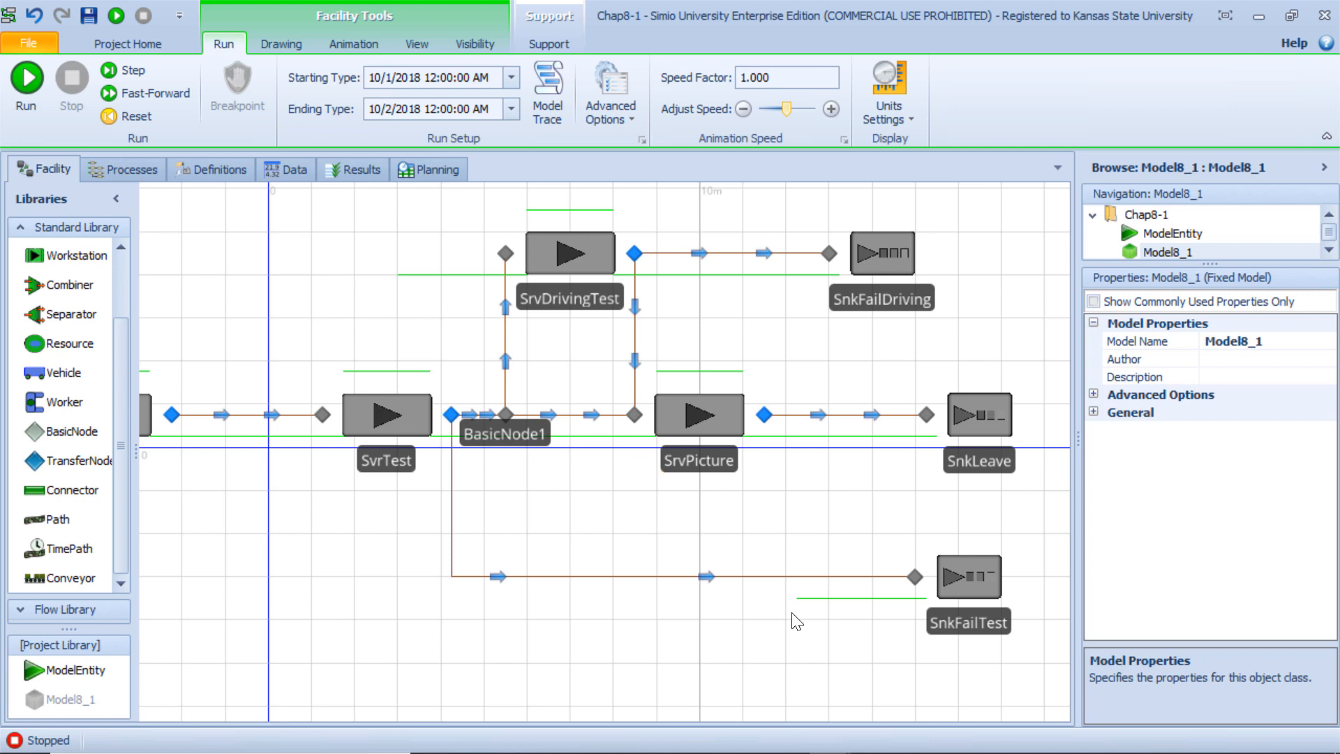
# Step: Switch to the PowerPoint slide show and review the Branching and Branching Conditions slides for the selection weights
pyautogui.moveTo(808, 745)
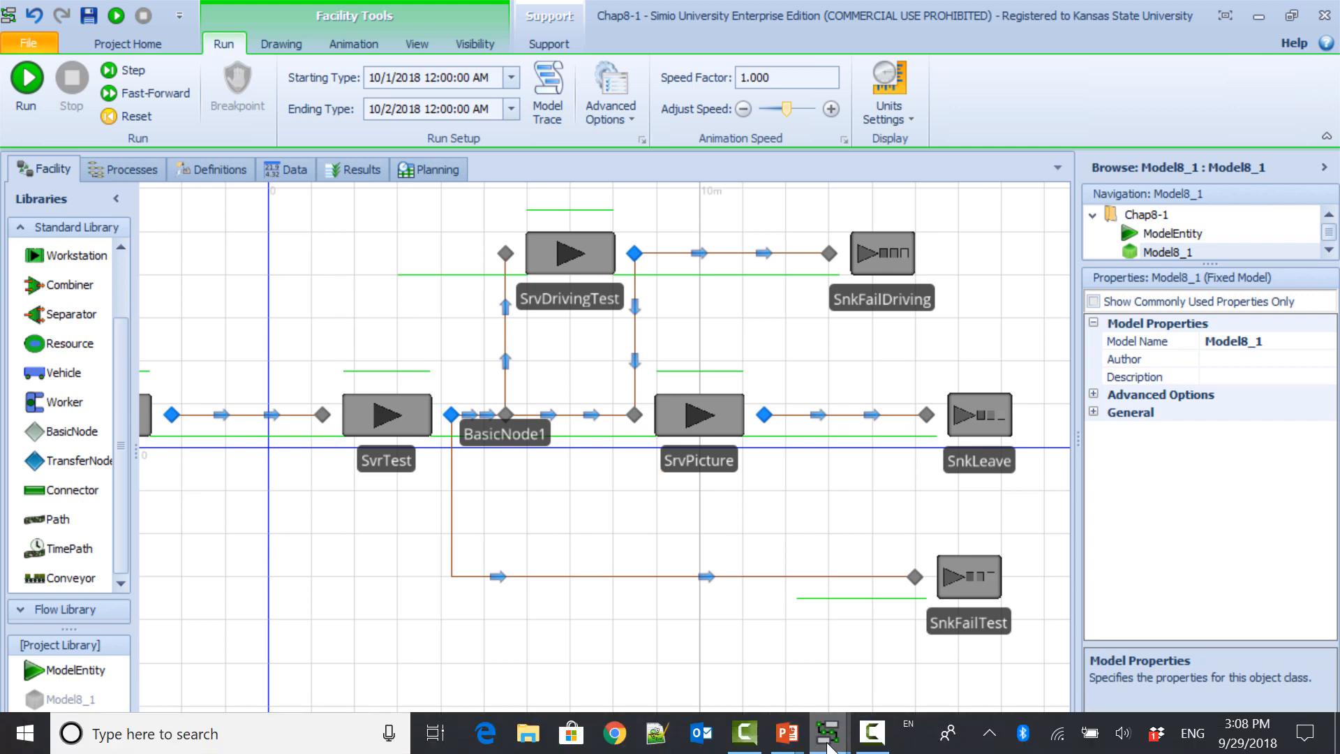
pyautogui.click(815, 734)
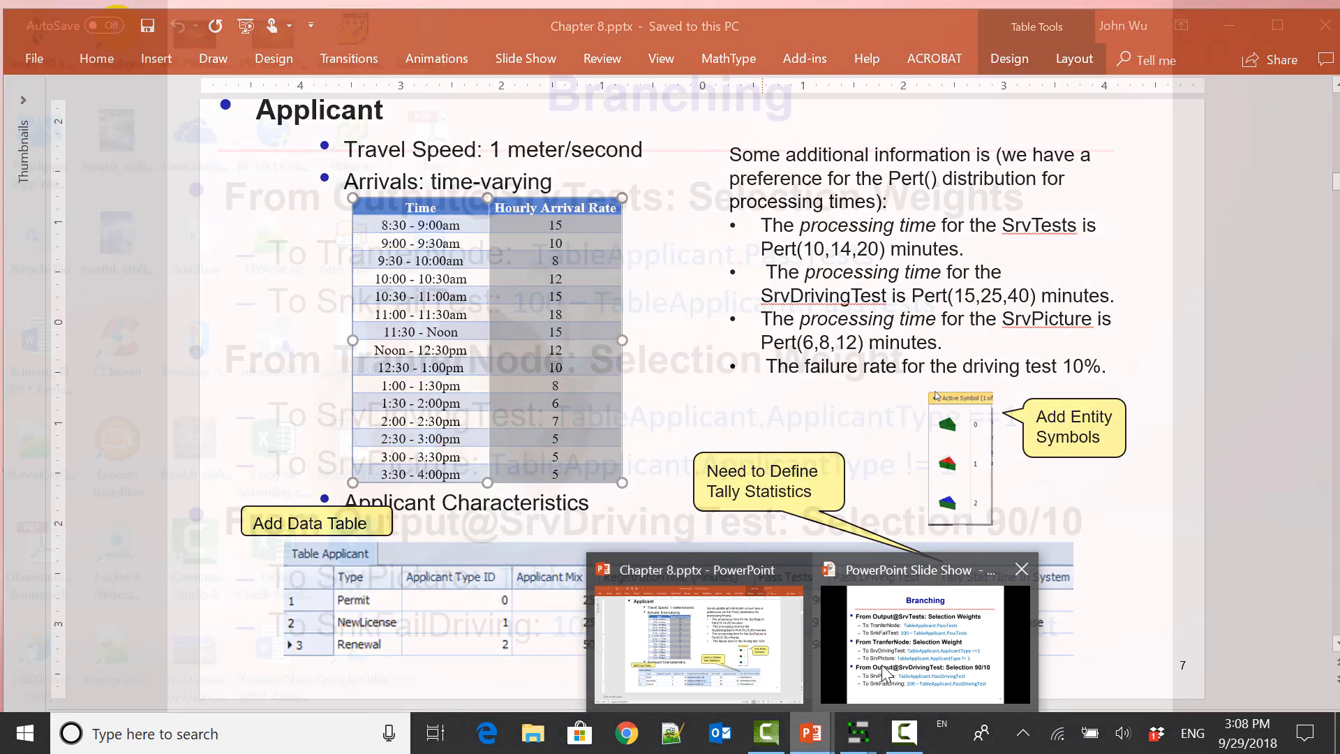
pyautogui.click(925, 642)
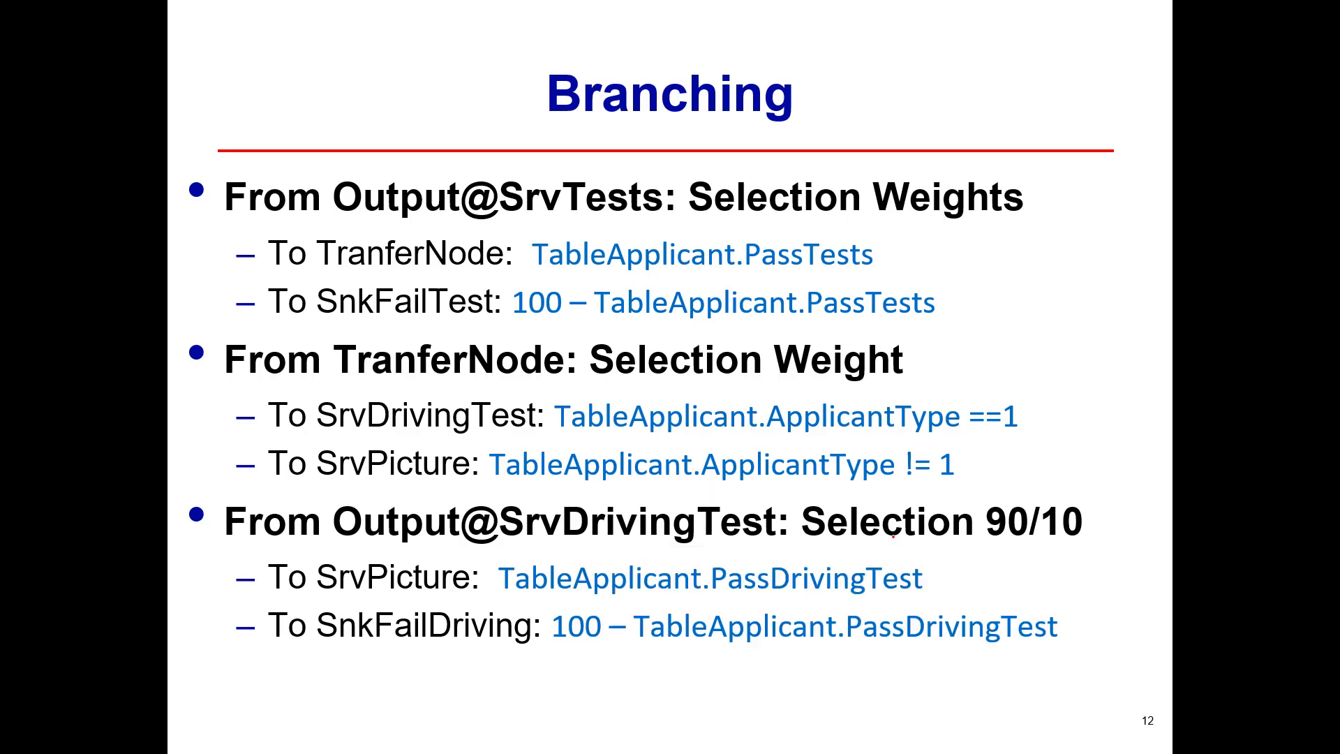
pyautogui.press('Right')
pyautogui.press('Left')
pyautogui.press('Right')
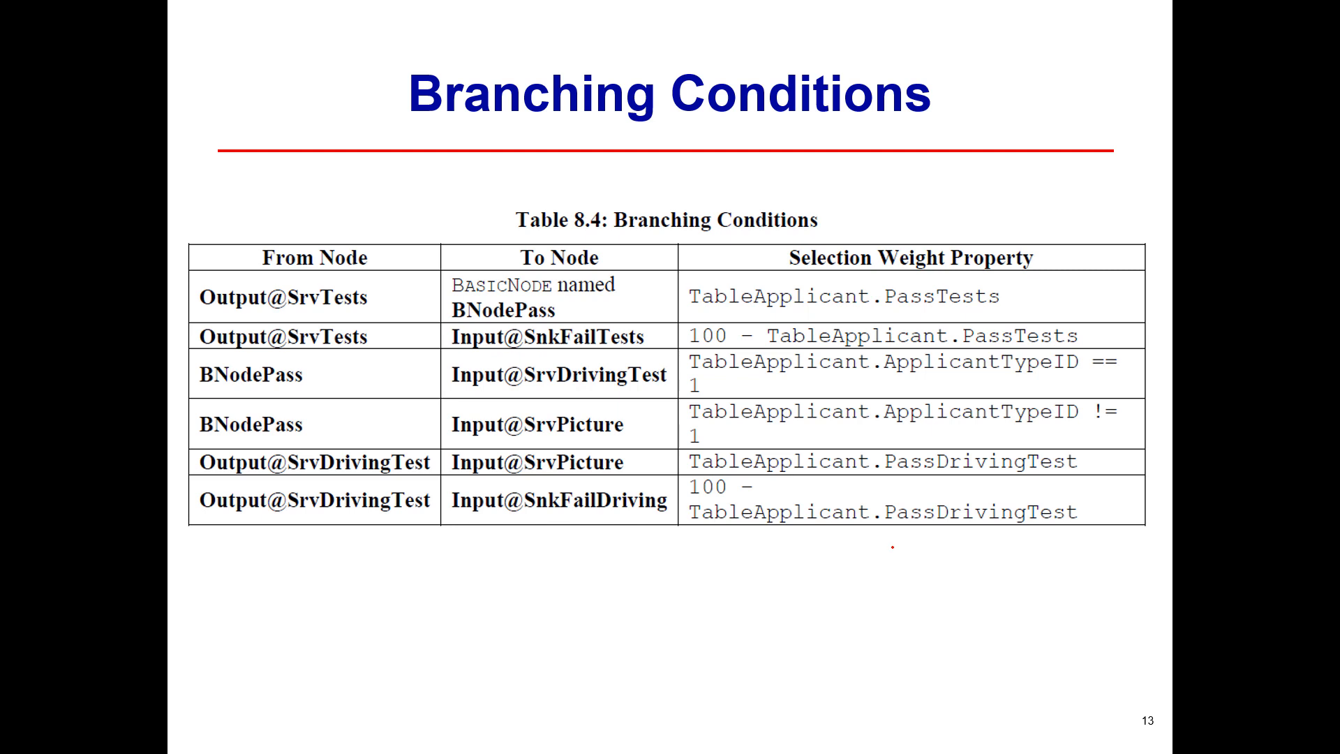
# Step: Look back through the applicant and data table slides, ending on the Modeling Details slide about assigning the tally
pyautogui.press('Right')
pyautogui.press('Left')
pyautogui.press('Left')
pyautogui.press('Left')
pyautogui.press('Left')
pyautogui.press('Left')
pyautogui.press('Left')
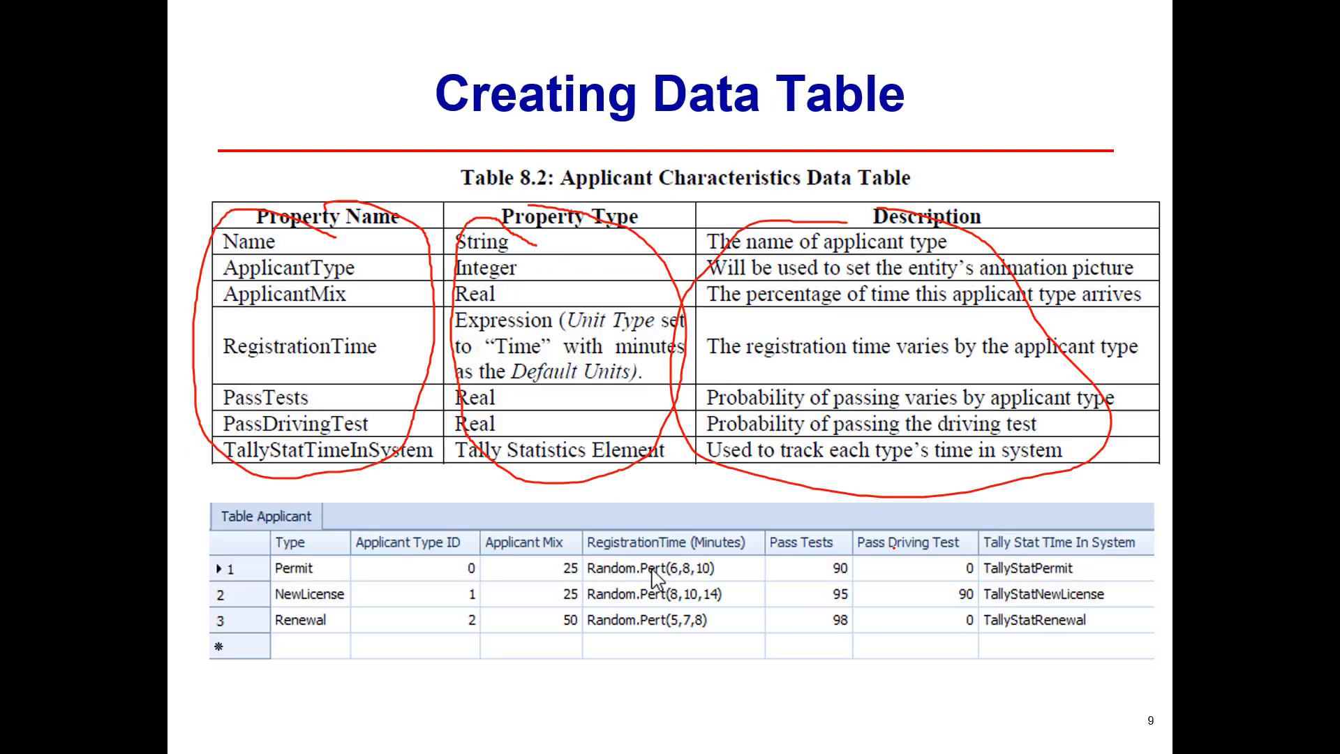
pyautogui.press('Left')
pyautogui.press('Left')
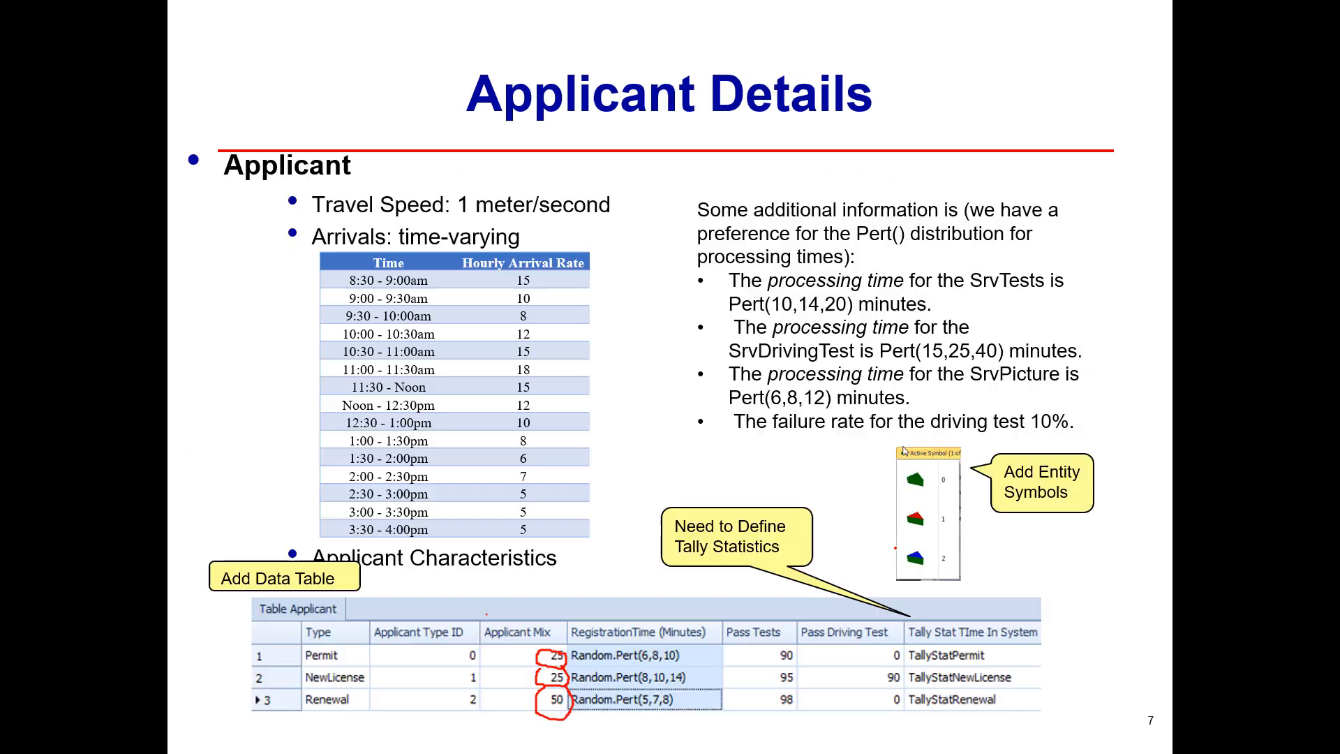
pyautogui.press('Right')
pyautogui.press('Right')
pyautogui.press('Right')
pyautogui.press('Right')
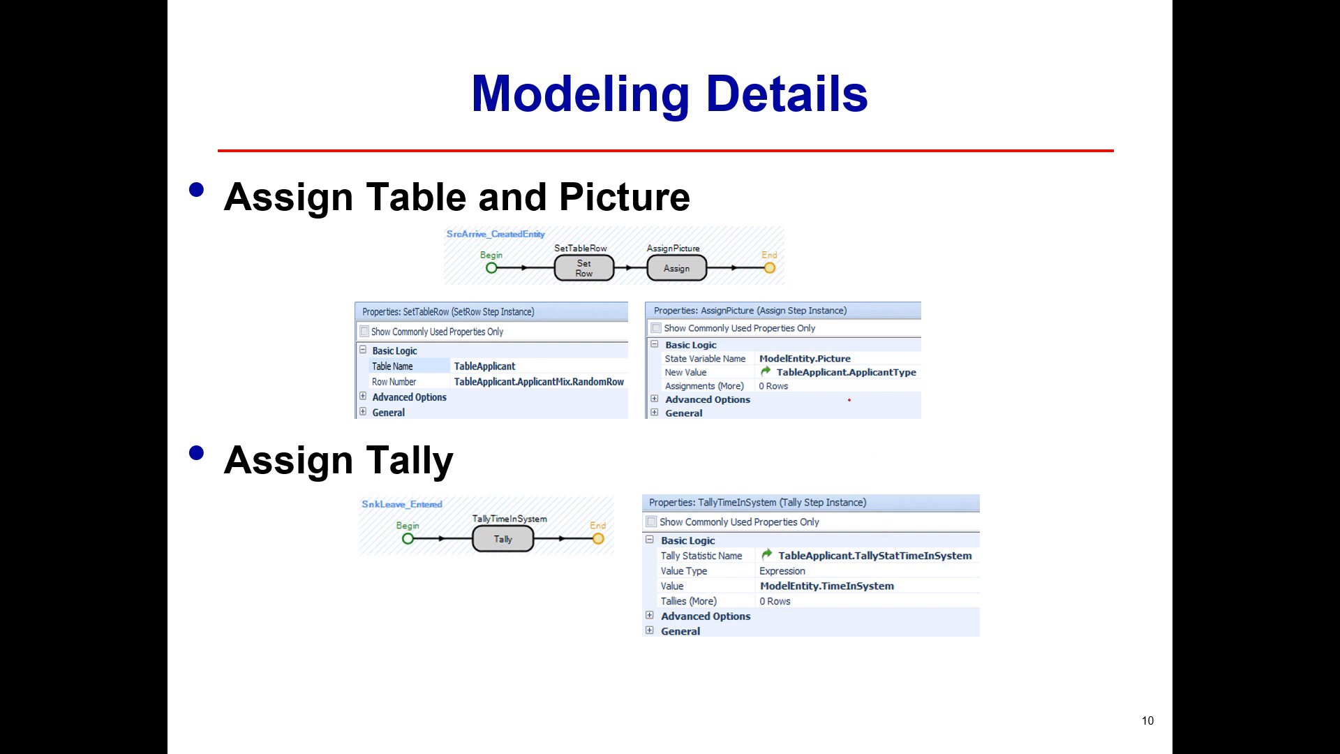
# Step: Switch back to Simio and create a Destroying Entity add-on process for SnkLeave containing a Tally step
pyautogui.hotkey('alt', 'Tab')
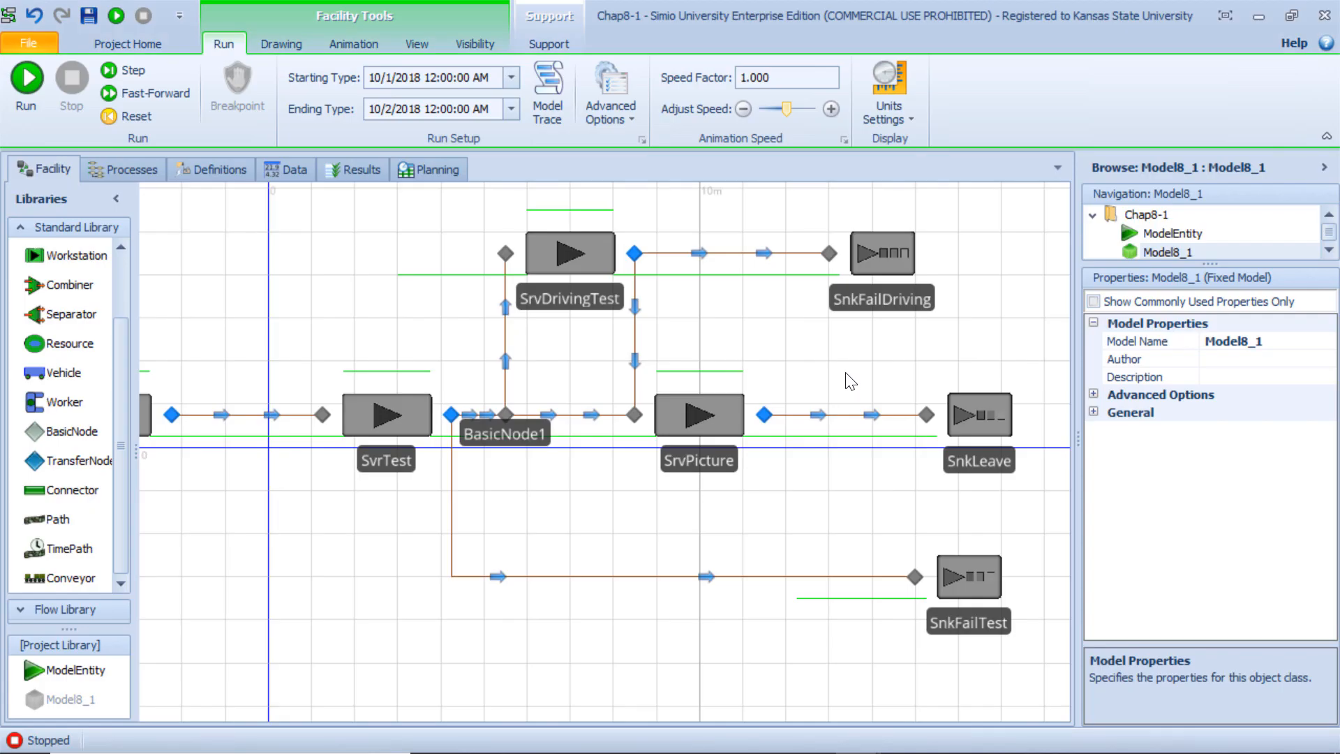
pyautogui.click(969, 416)
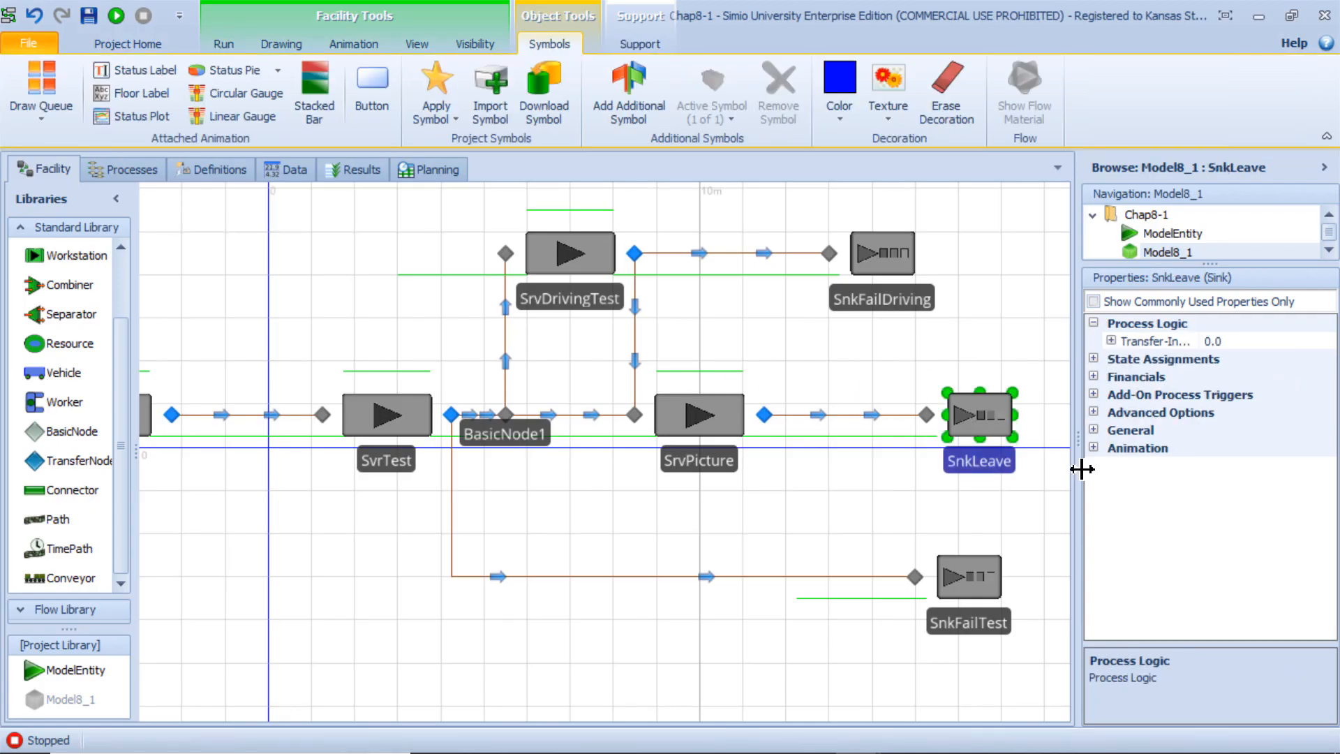
pyautogui.click(1092, 394)
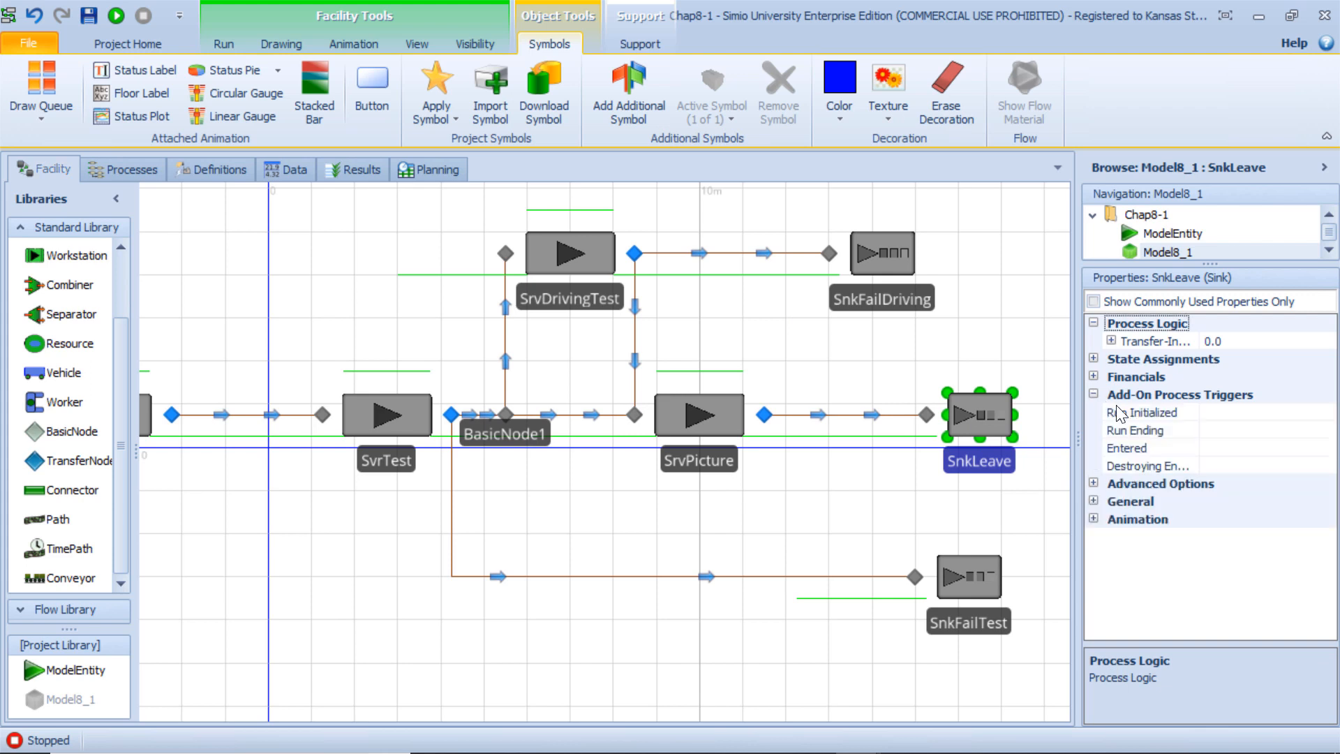
pyautogui.click(1174, 466)
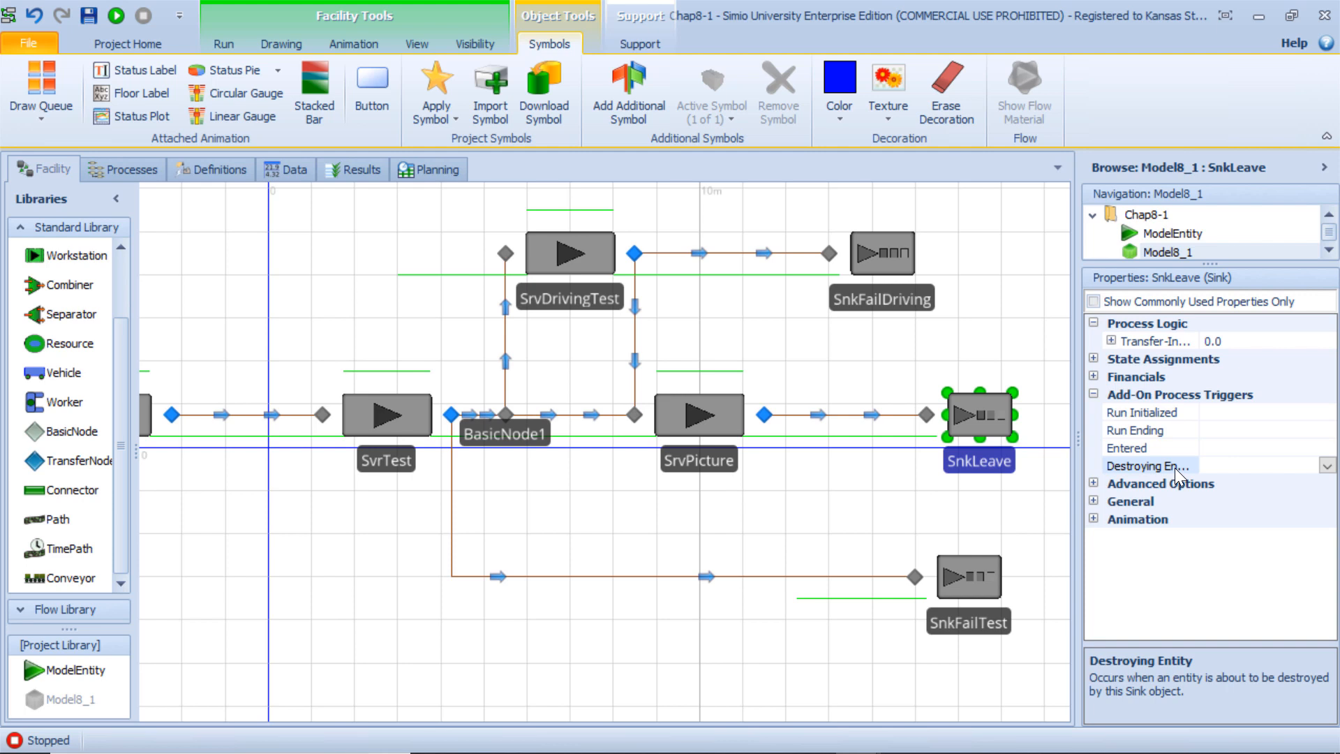
pyautogui.doubleClick(1174, 467)
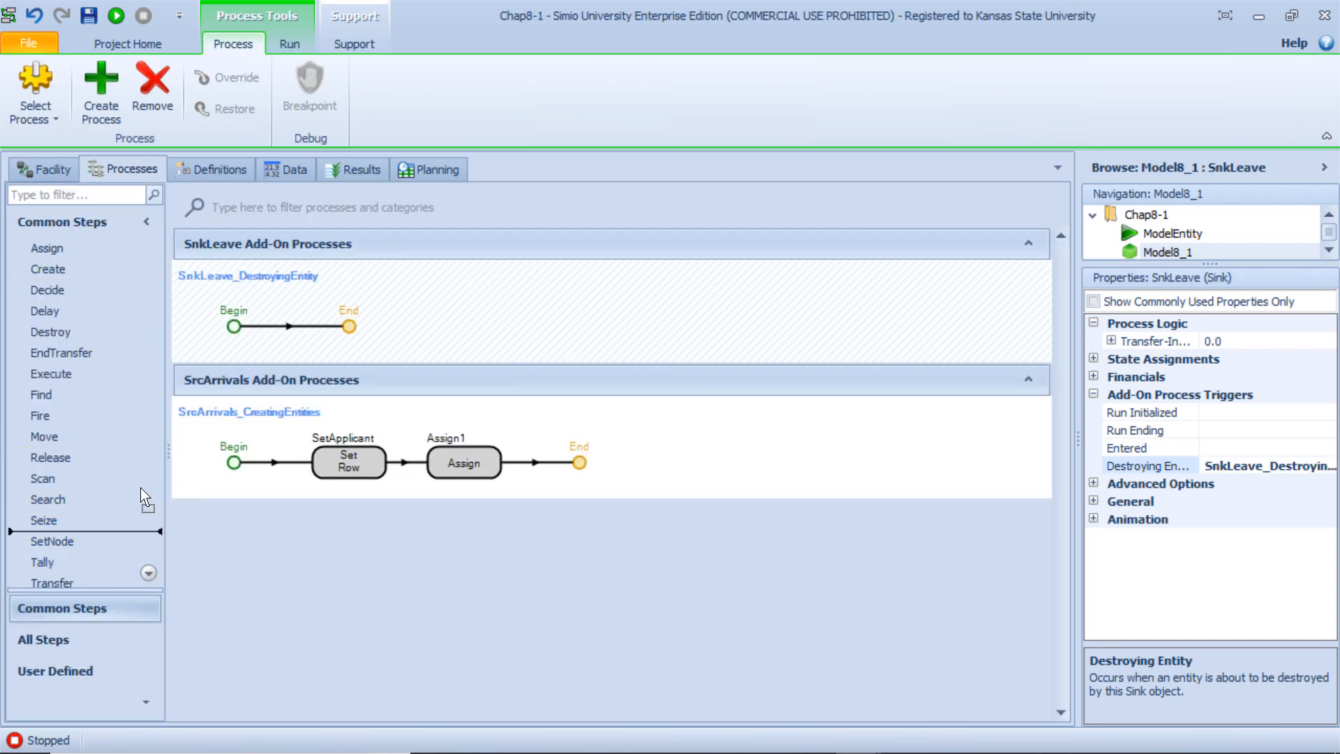
pyautogui.moveTo(83, 560); pyautogui.dragTo(315, 336)
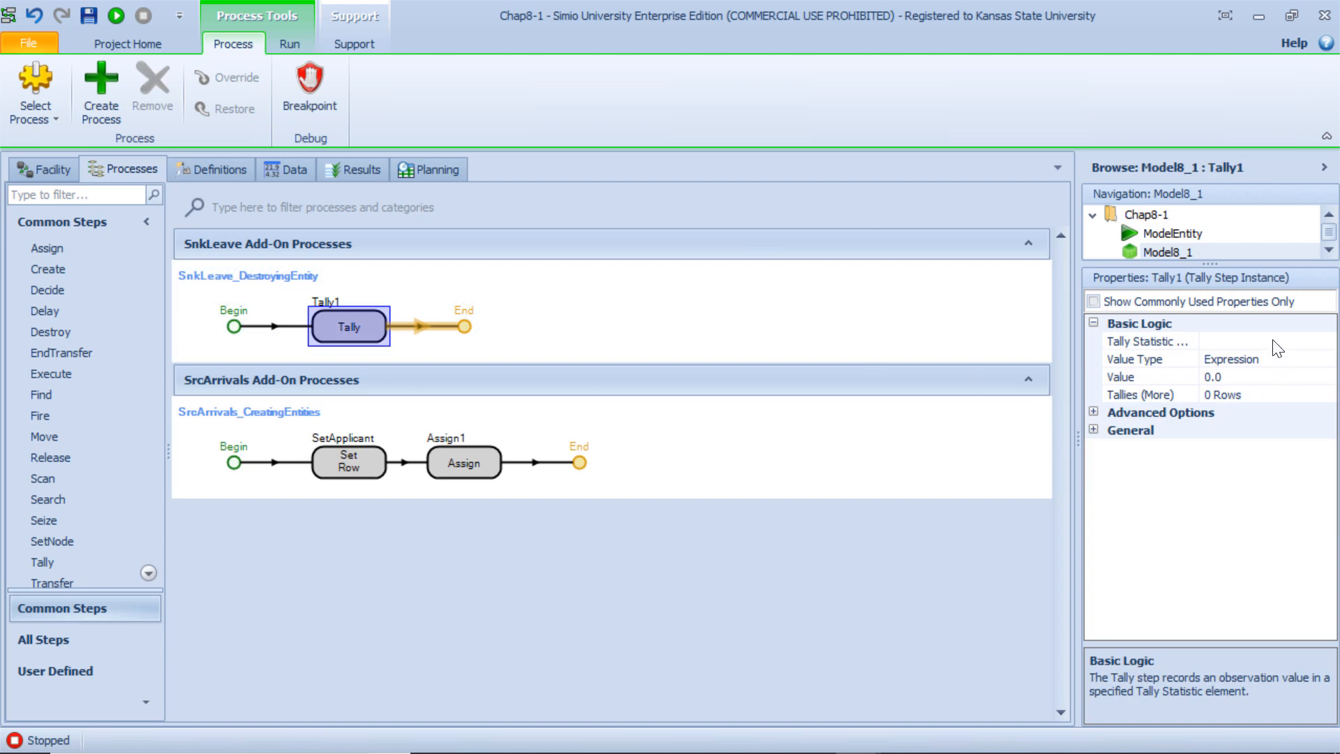
# Step: Widen the properties area and set the Tally step's Tally Statistic Name to TableApplicant.TallyStatFlowTime
pyautogui.moveTo(1078, 439); pyautogui.dragTo(837, 419)
pyautogui.click(1203, 342)
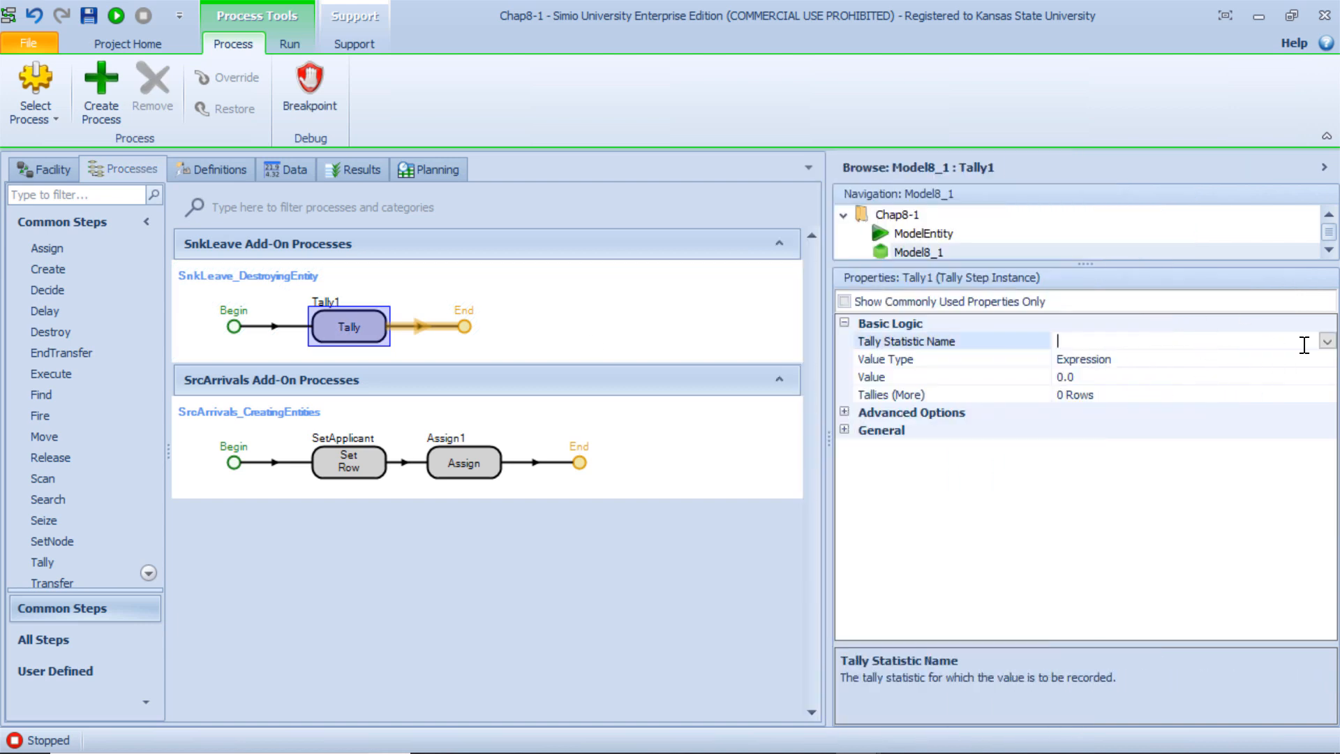
pyautogui.click(1327, 340)
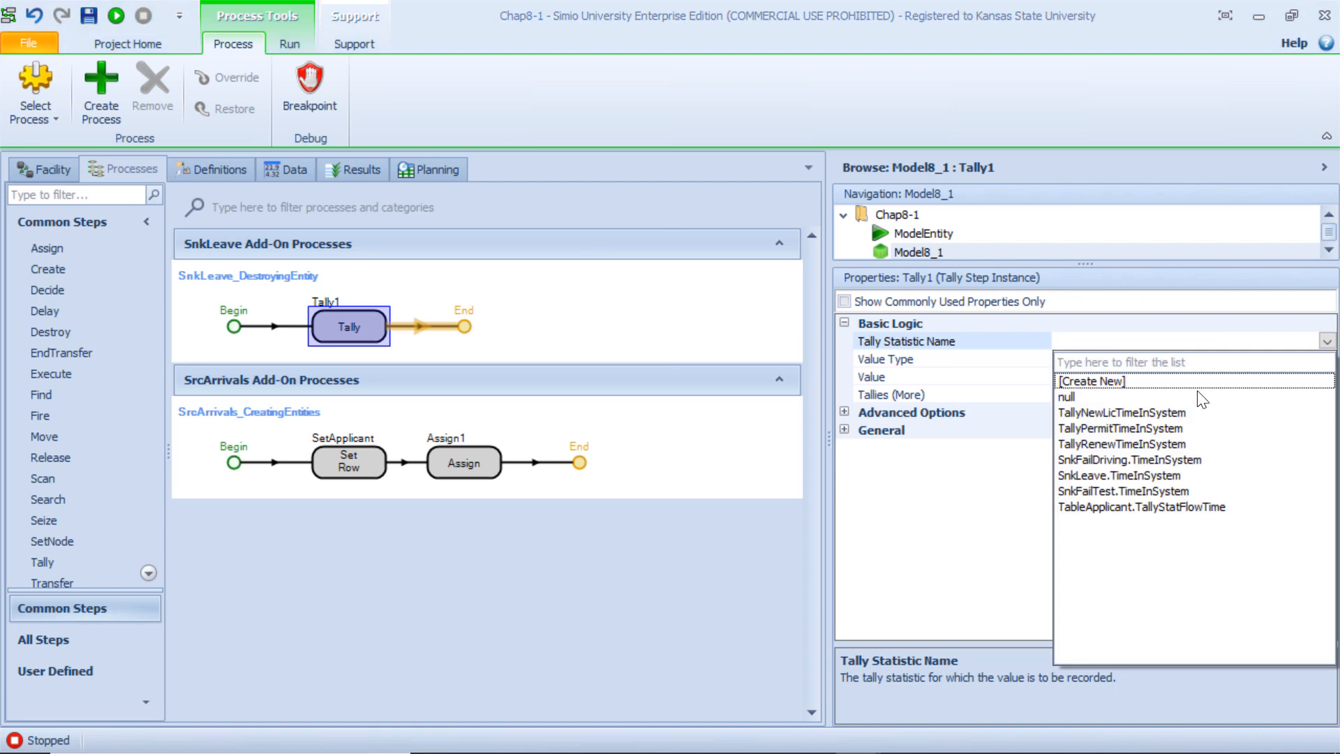
pyautogui.click(1193, 506)
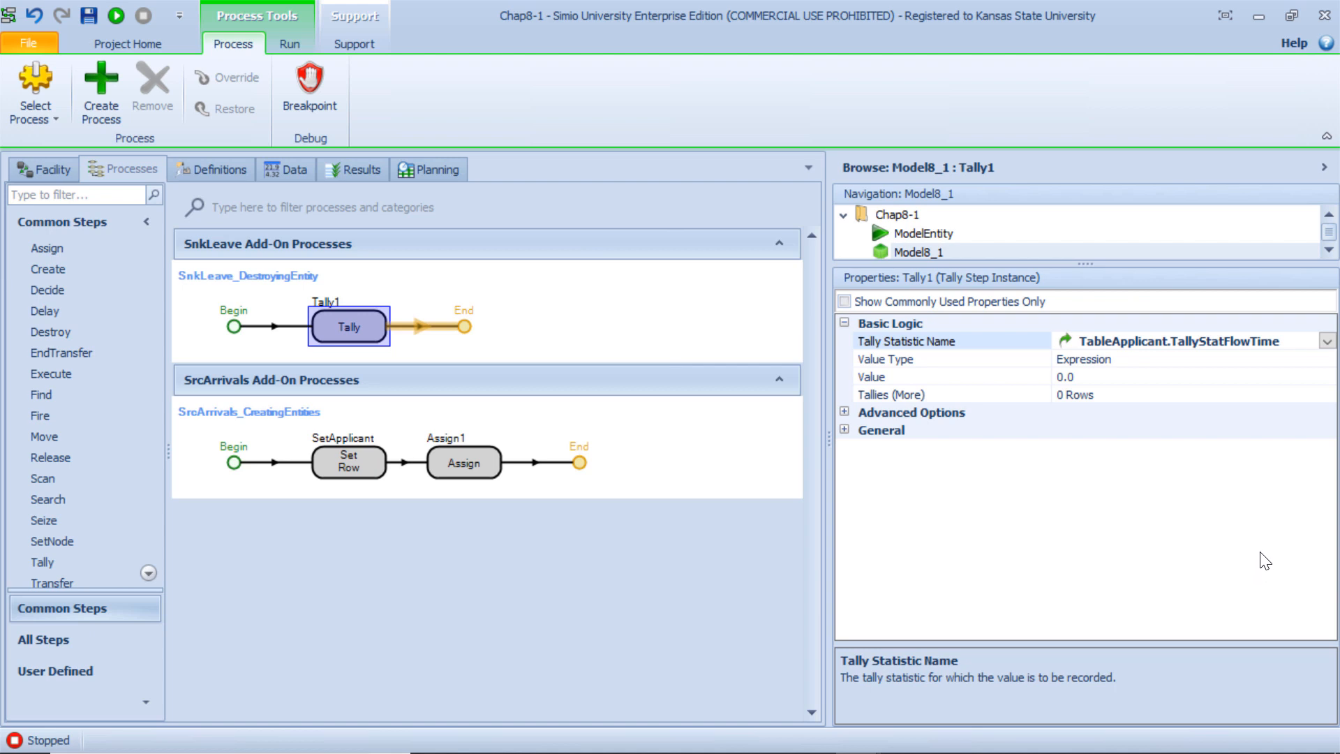
# Step: Set the Tally step's Value expression to ModelEntity.TimeInSystem
pyautogui.click(1161, 376)
pyautogui.click(1326, 377)
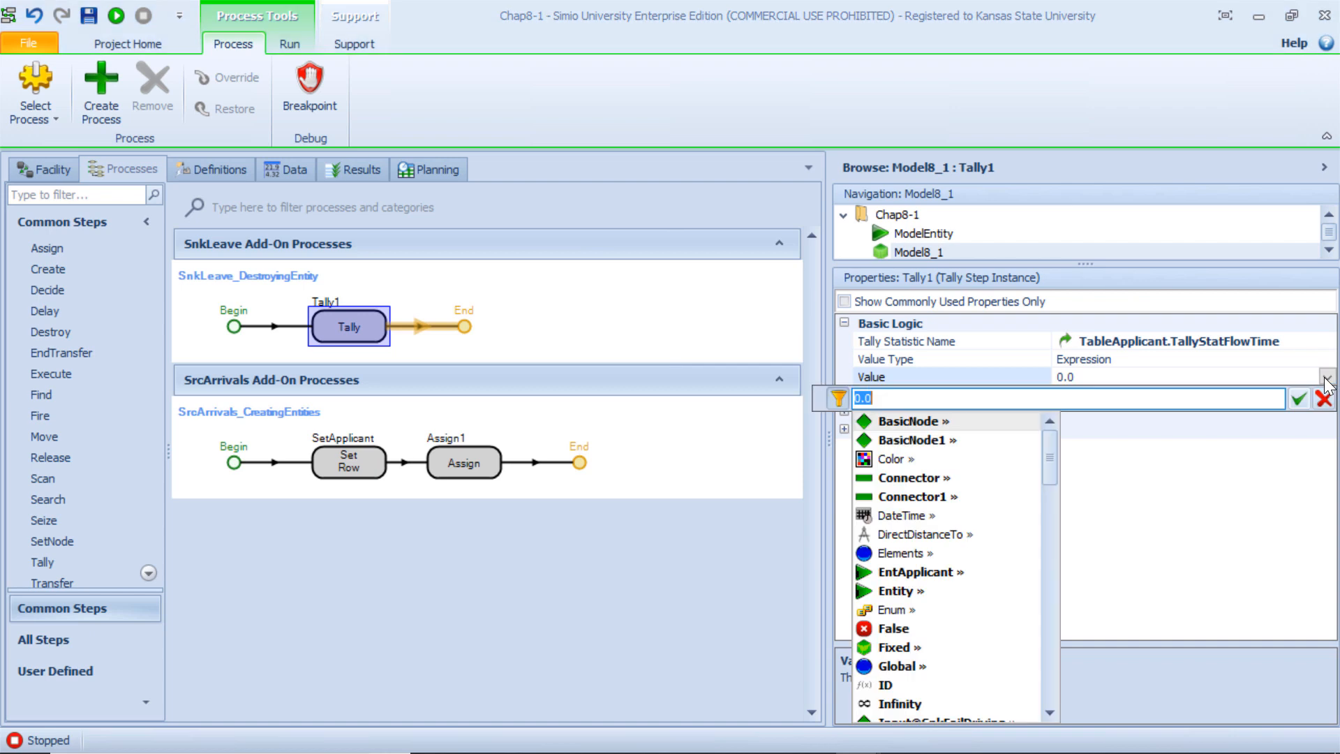
pyautogui.write('M')
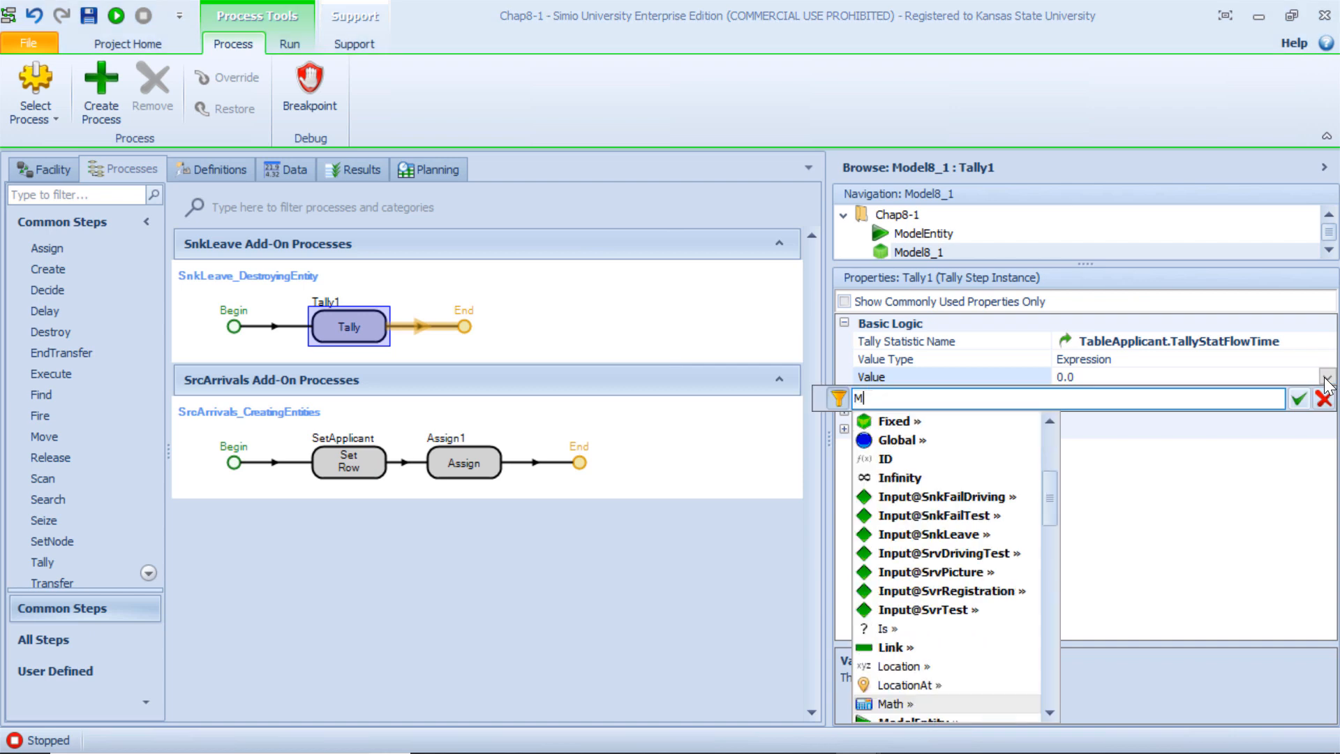
pyautogui.write('odelEntity.')
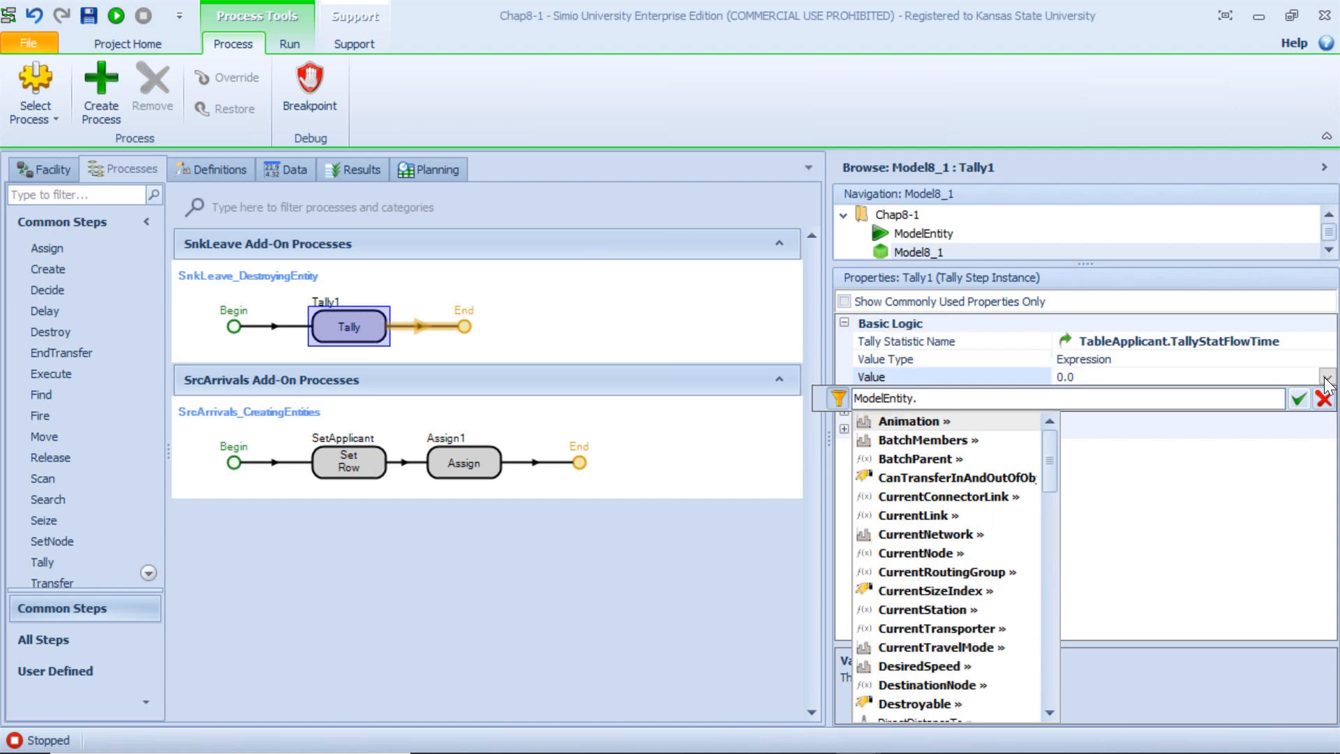
pyautogui.write('Time')
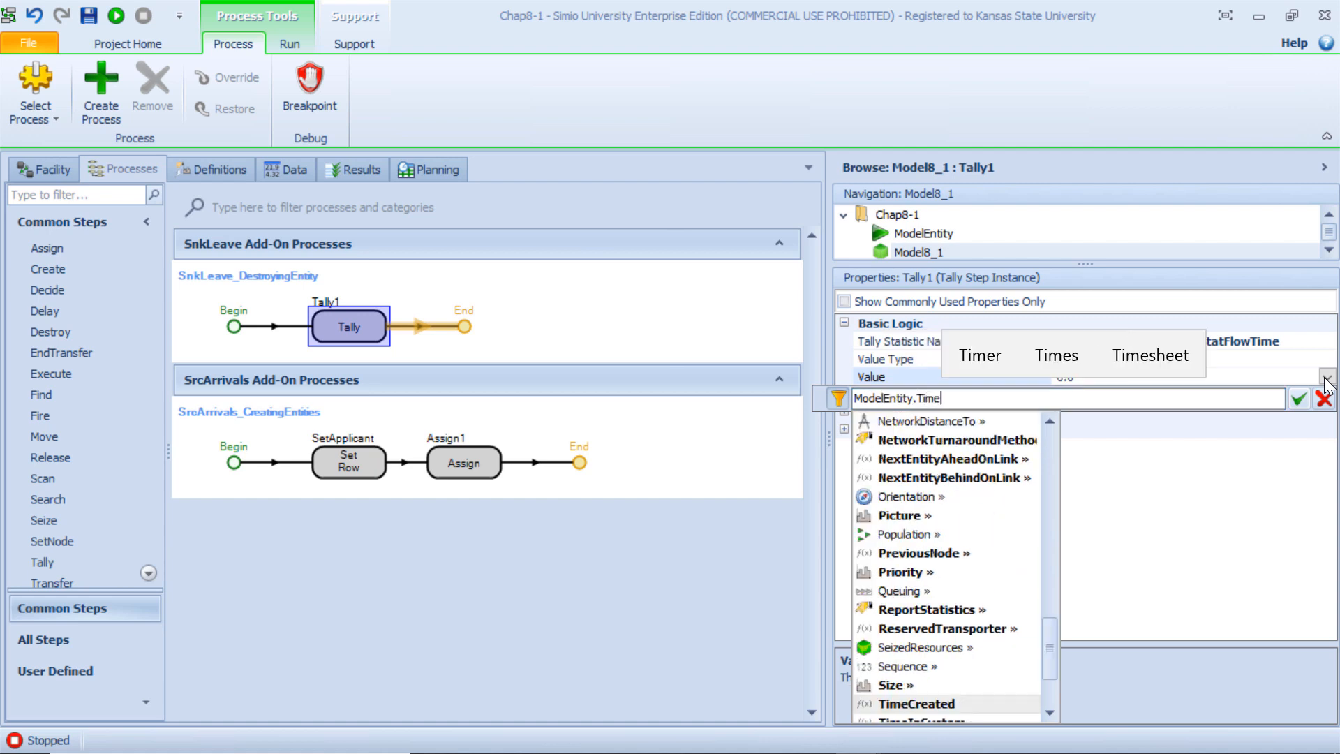
pyautogui.moveTo(1048, 651); pyautogui.dragTo(1048, 674)
pyautogui.click(953, 648)
pyautogui.doubleClick(953, 649)
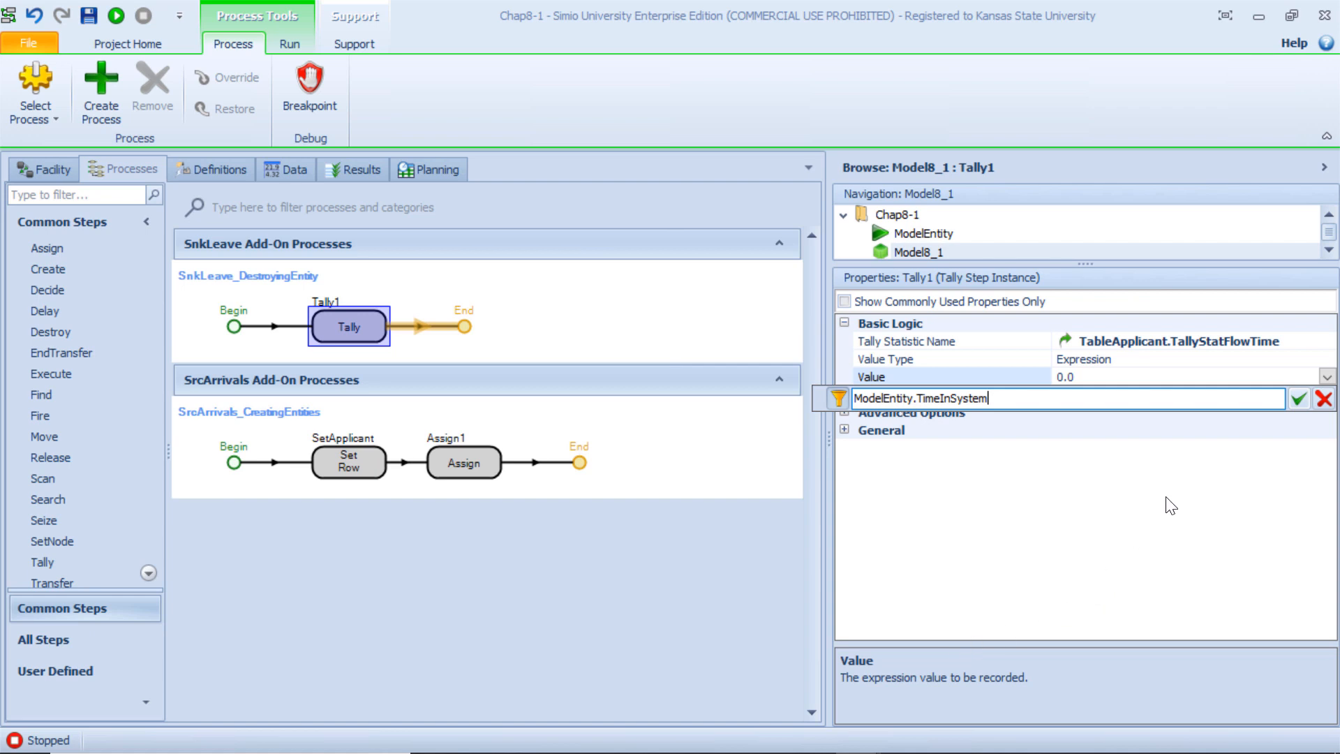
pyautogui.click(1298, 398)
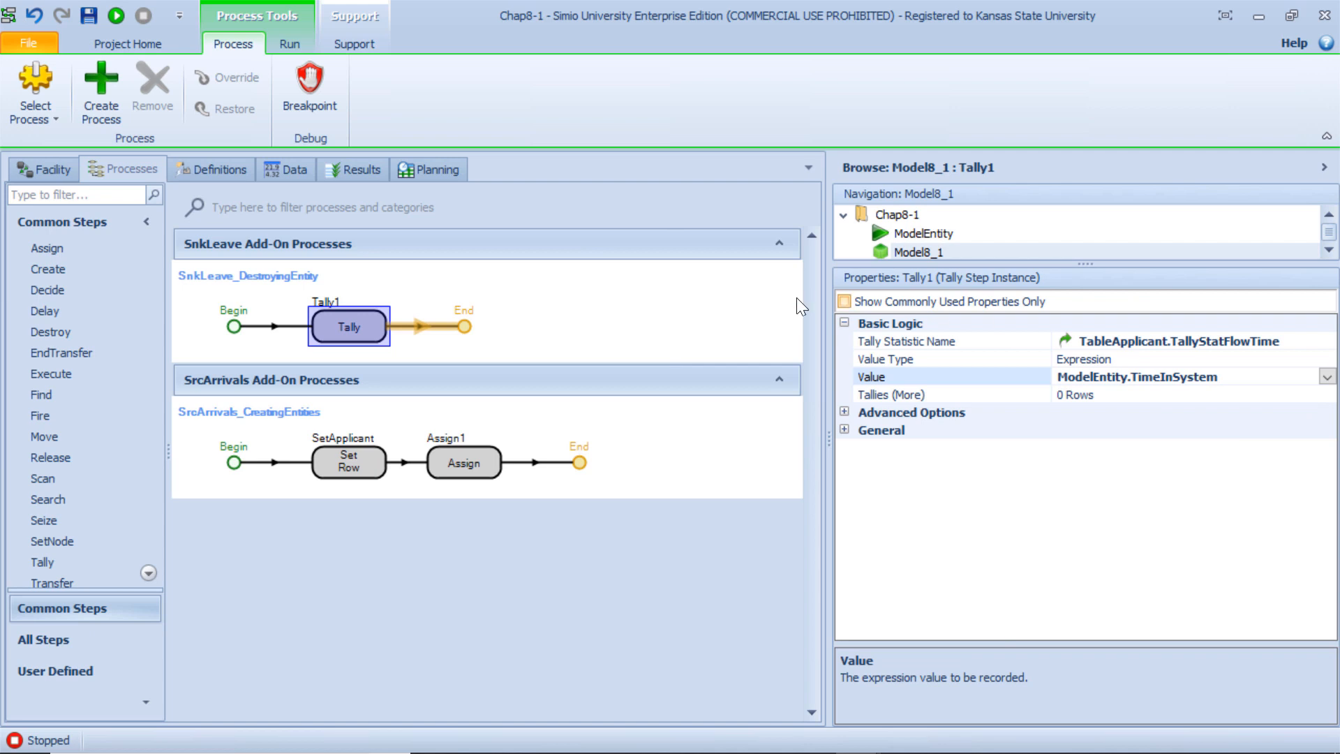
# Step: Return to the facility model, then switch to the PowerPoint slide show and go back to the 8.1 The DMV Office slide for the path distances
pyautogui.click(56, 168)
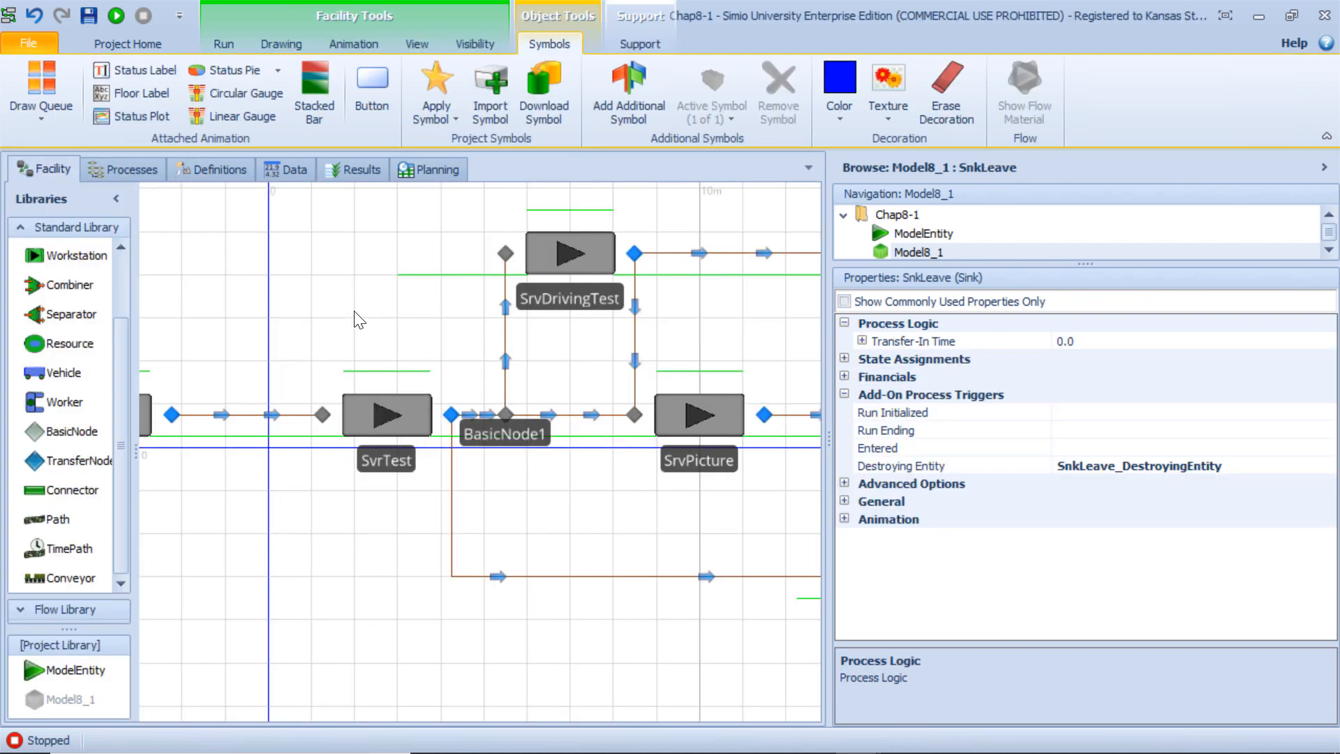
pyautogui.scroll(-2, 364, 300)
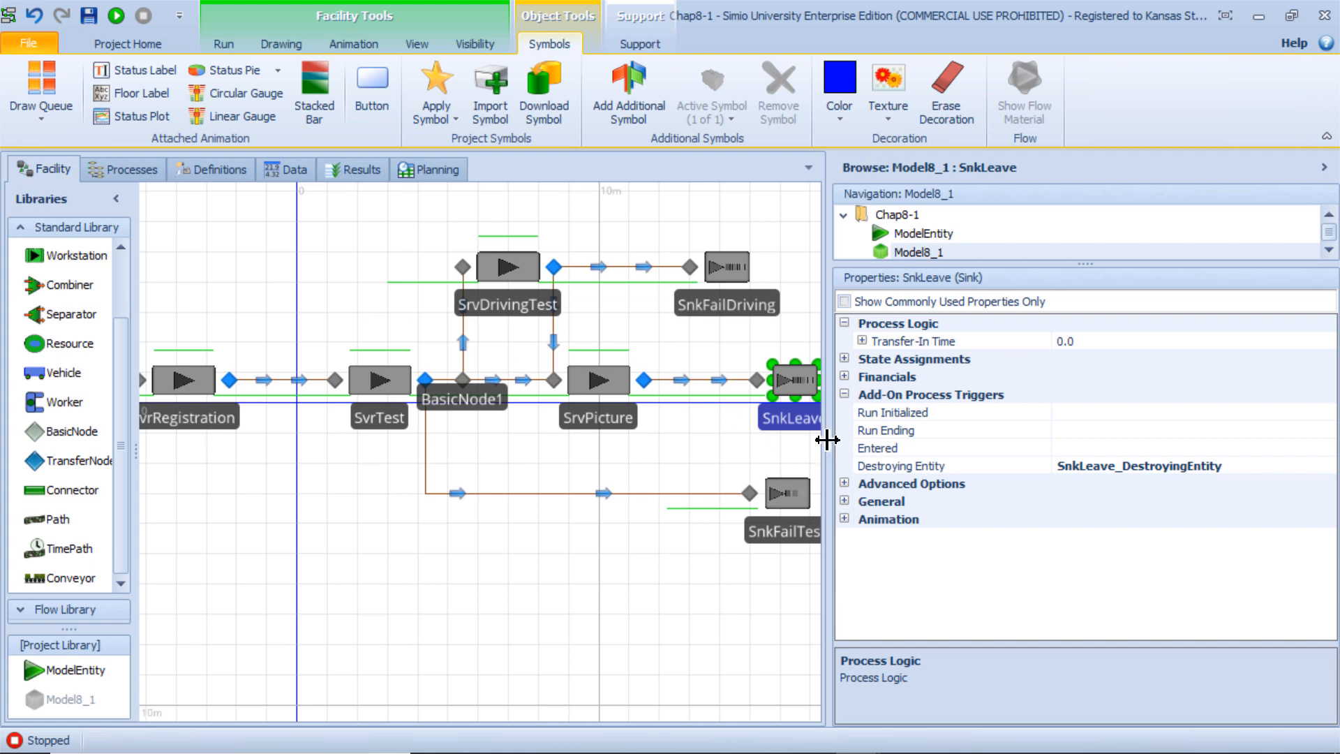
pyautogui.moveTo(827, 439); pyautogui.dragTo(1034, 438)
pyautogui.click(328, 277)
pyautogui.moveTo(328, 278); pyautogui.dragTo(412, 287)
pyautogui.moveTo(669, 733)
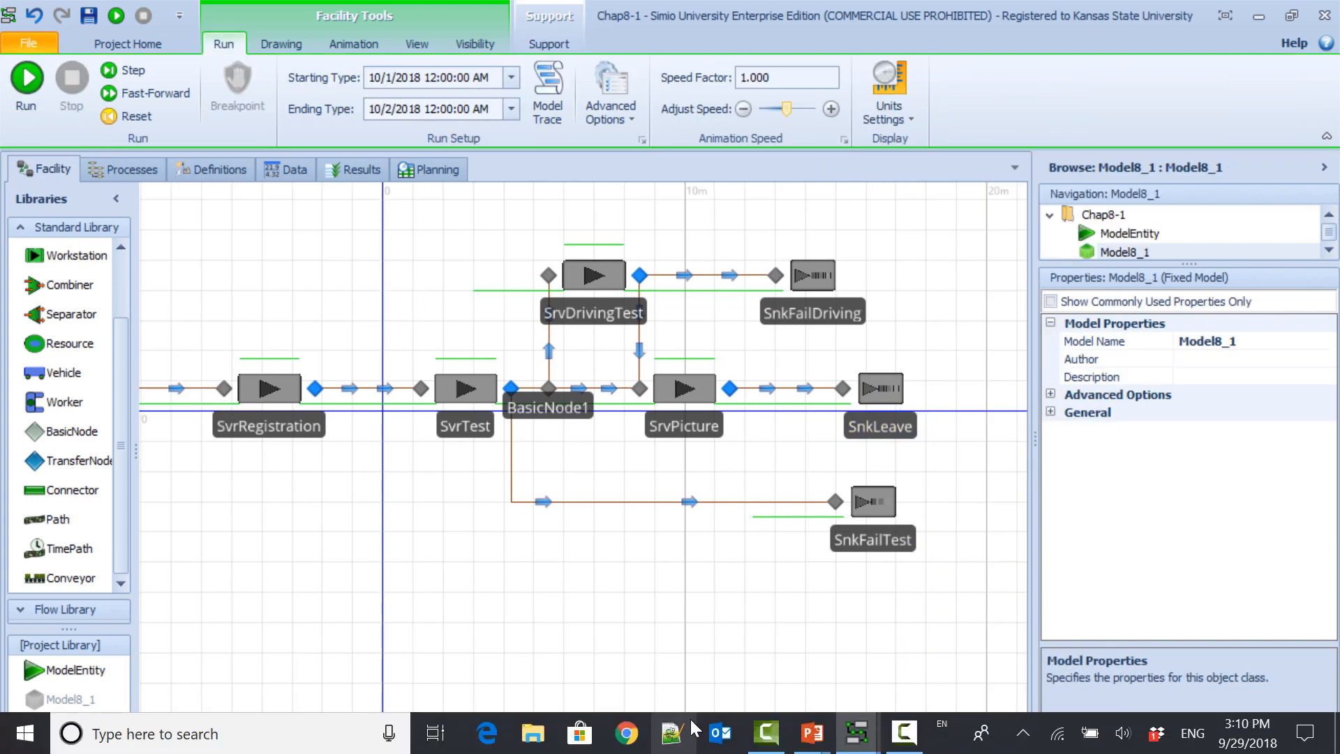
pyautogui.click(811, 733)
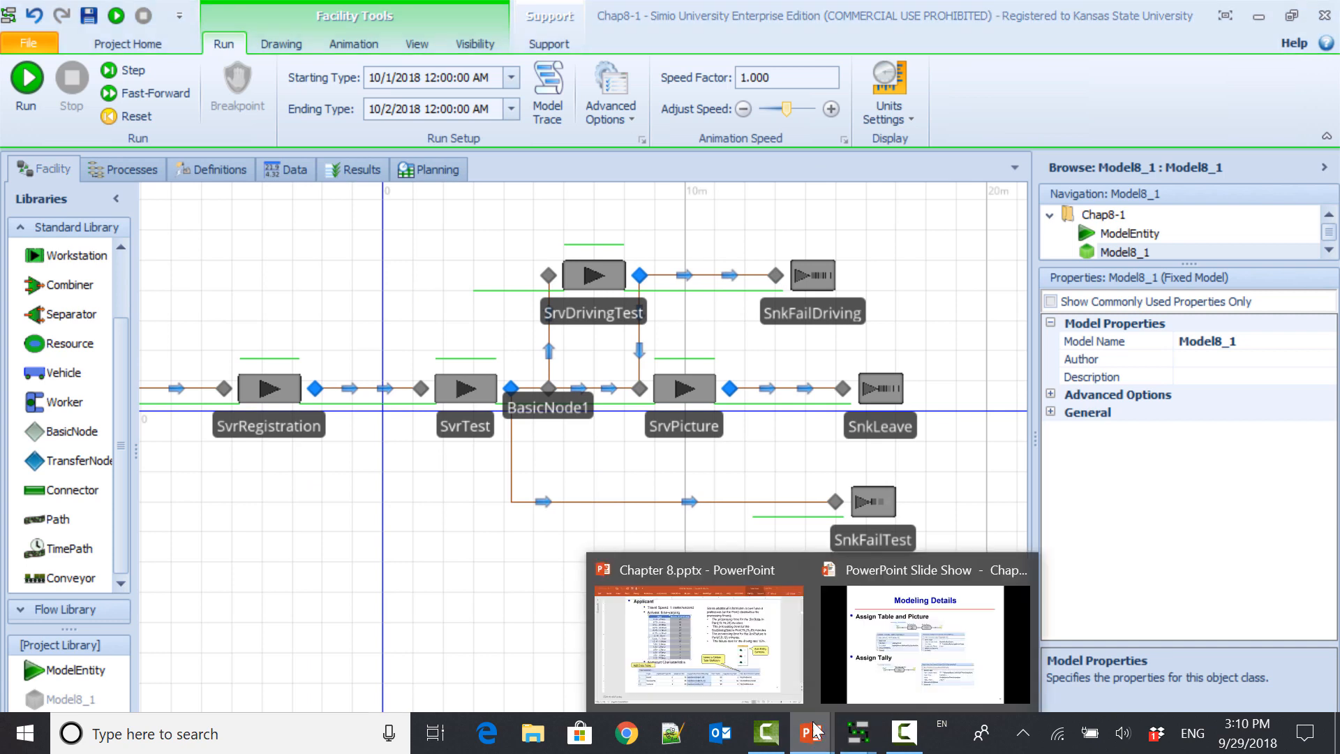
pyautogui.click(860, 659)
pyautogui.press('Right')
pyautogui.press('Right')
pyautogui.press('Left')
pyautogui.press('Left')
pyautogui.press('Left')
pyautogui.press('Left')
pyautogui.press('Left')
pyautogui.press('Left')
pyautogui.press('Left')
pyautogui.press('Left')
pyautogui.press('Left')
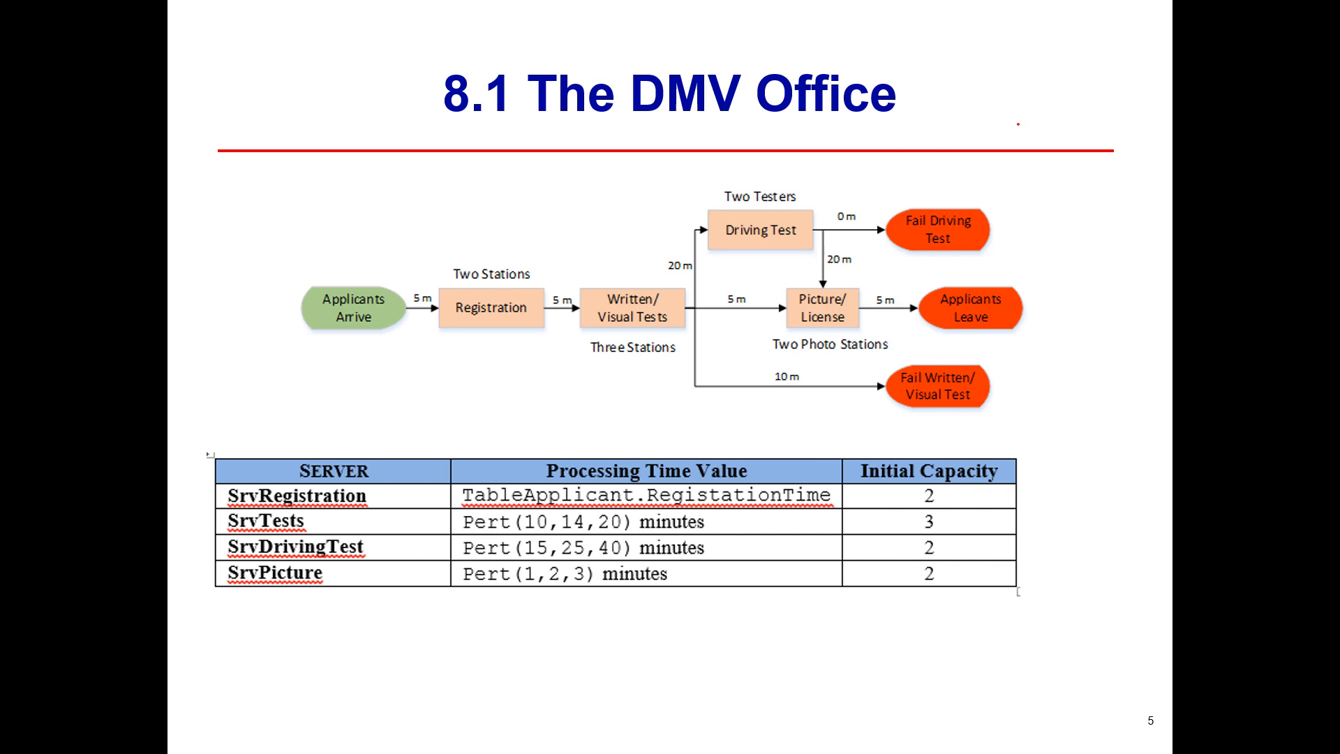
# Step: Switch to Simio and give Path1, Path2, Path8 and Path4 together Drawn To Scale False and a Logical Length of 5 meters
pyautogui.hotkey('alt', 'Tab')
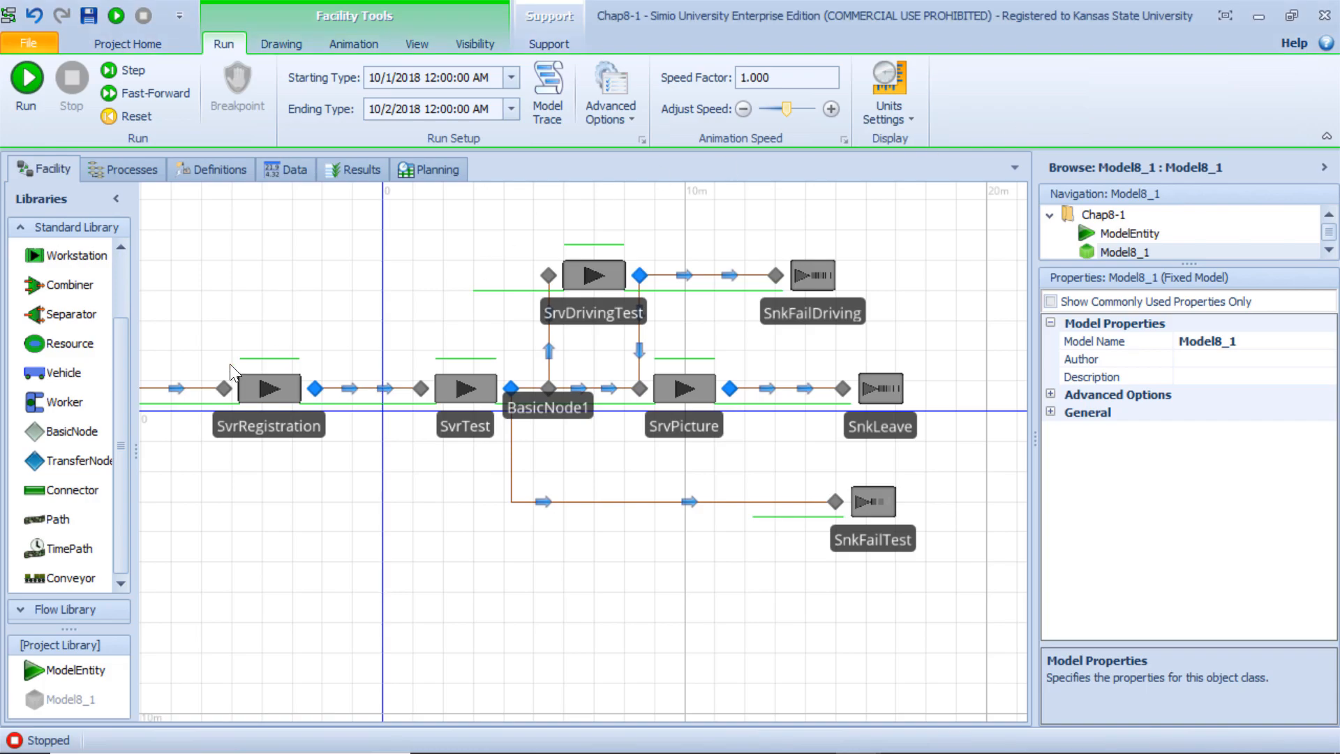
pyautogui.moveTo(397, 284); pyautogui.dragTo(520, 295)
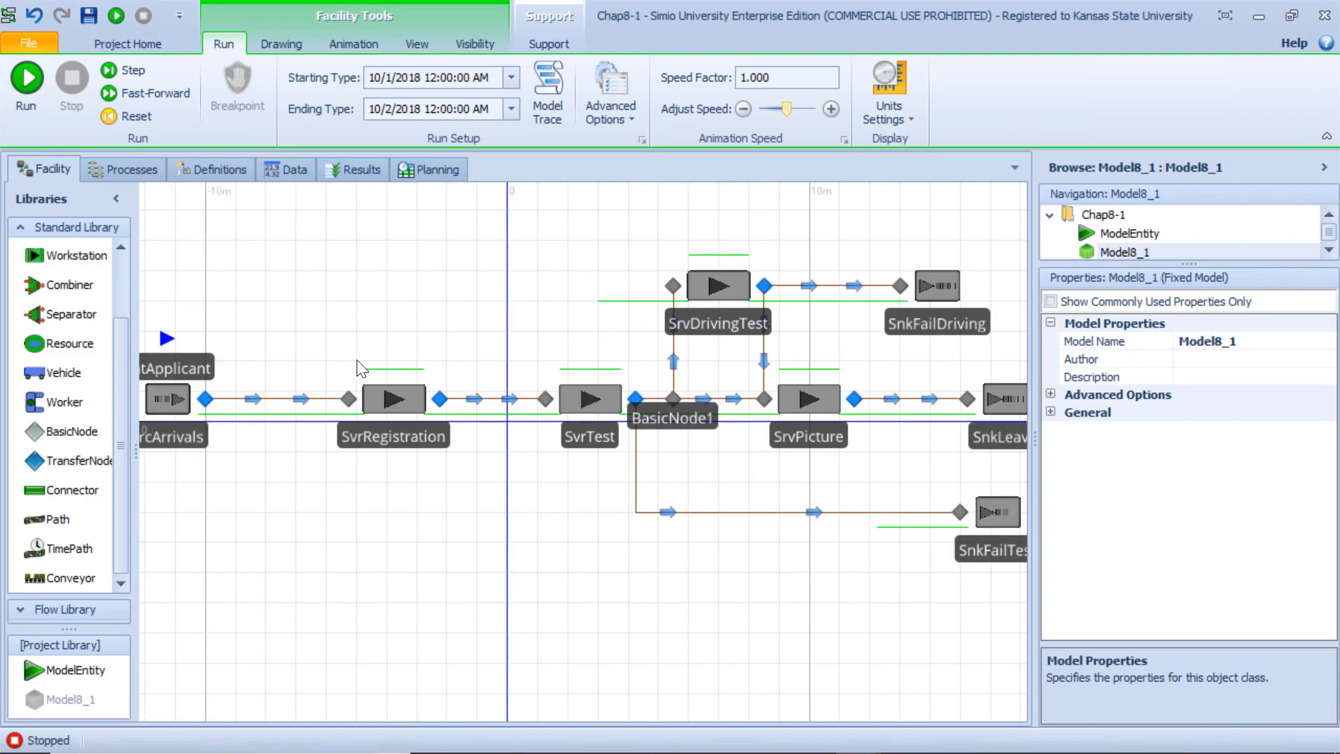
pyautogui.click(275, 400)
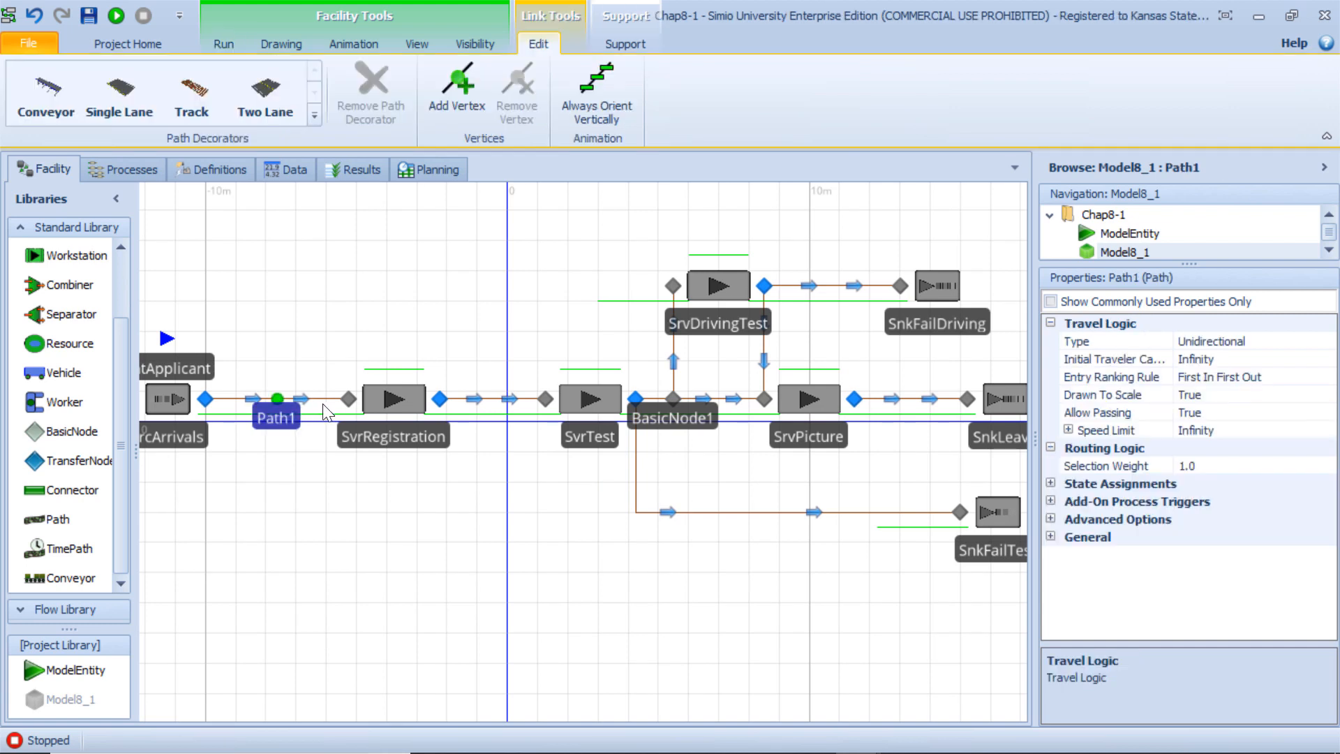
pyautogui.keyDown('ctrl'); pyautogui.click(488, 396); pyautogui.keyUp('ctrl')
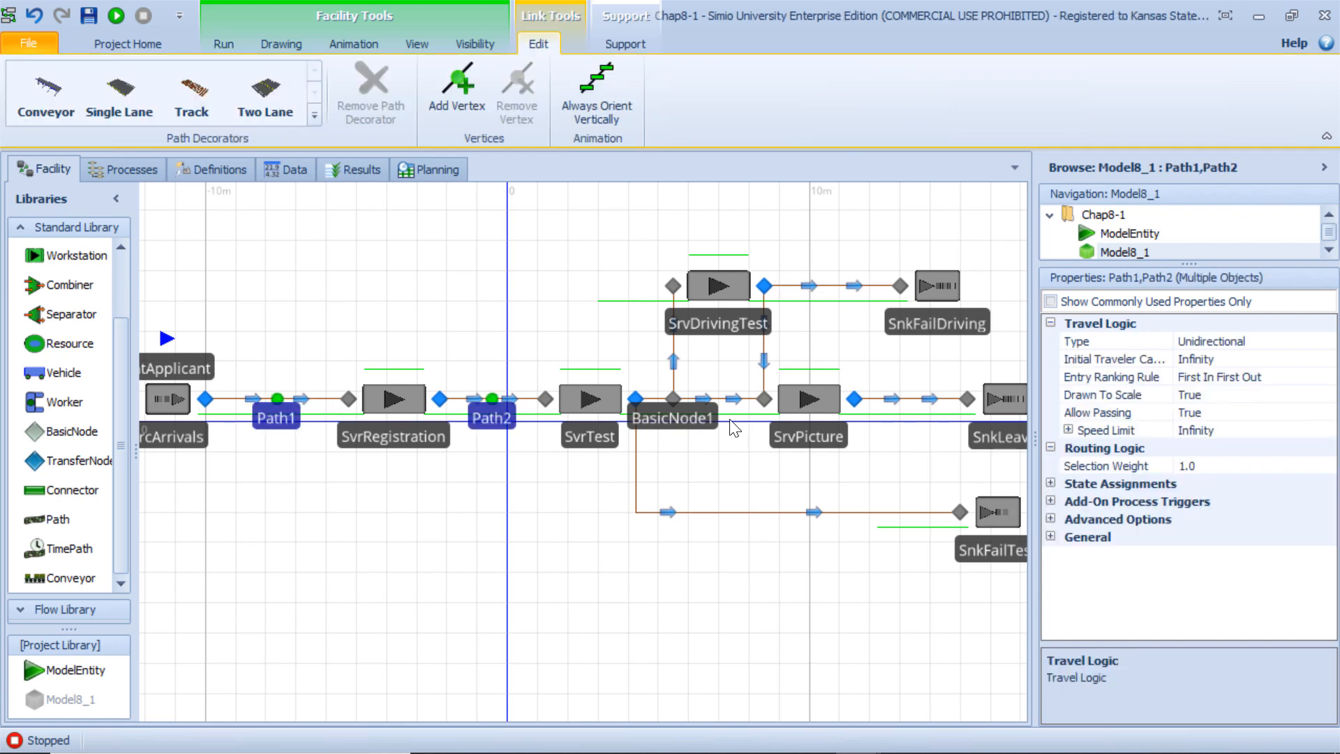
pyautogui.keyDown('ctrl'); pyautogui.click(730, 399); pyautogui.keyUp('ctrl')
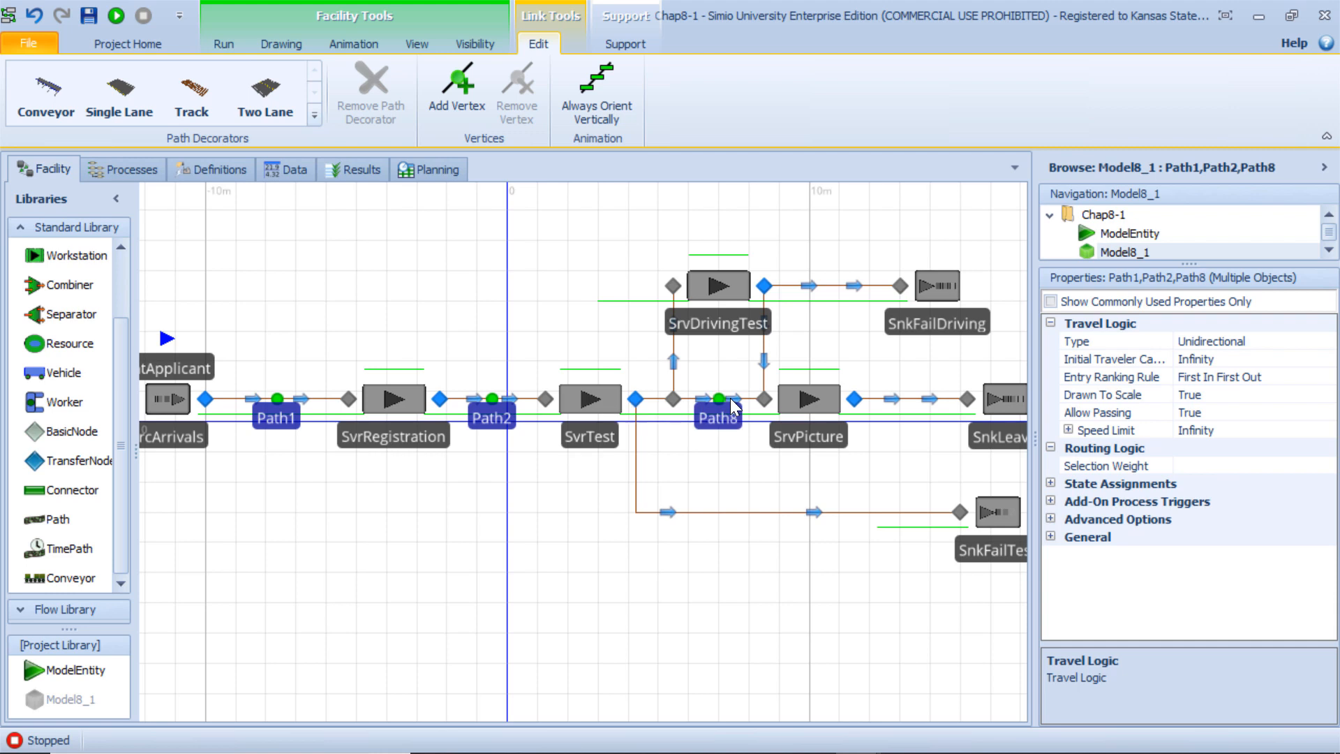
pyautogui.keyDown('ctrl'); pyautogui.click(900, 400); pyautogui.keyUp('ctrl')
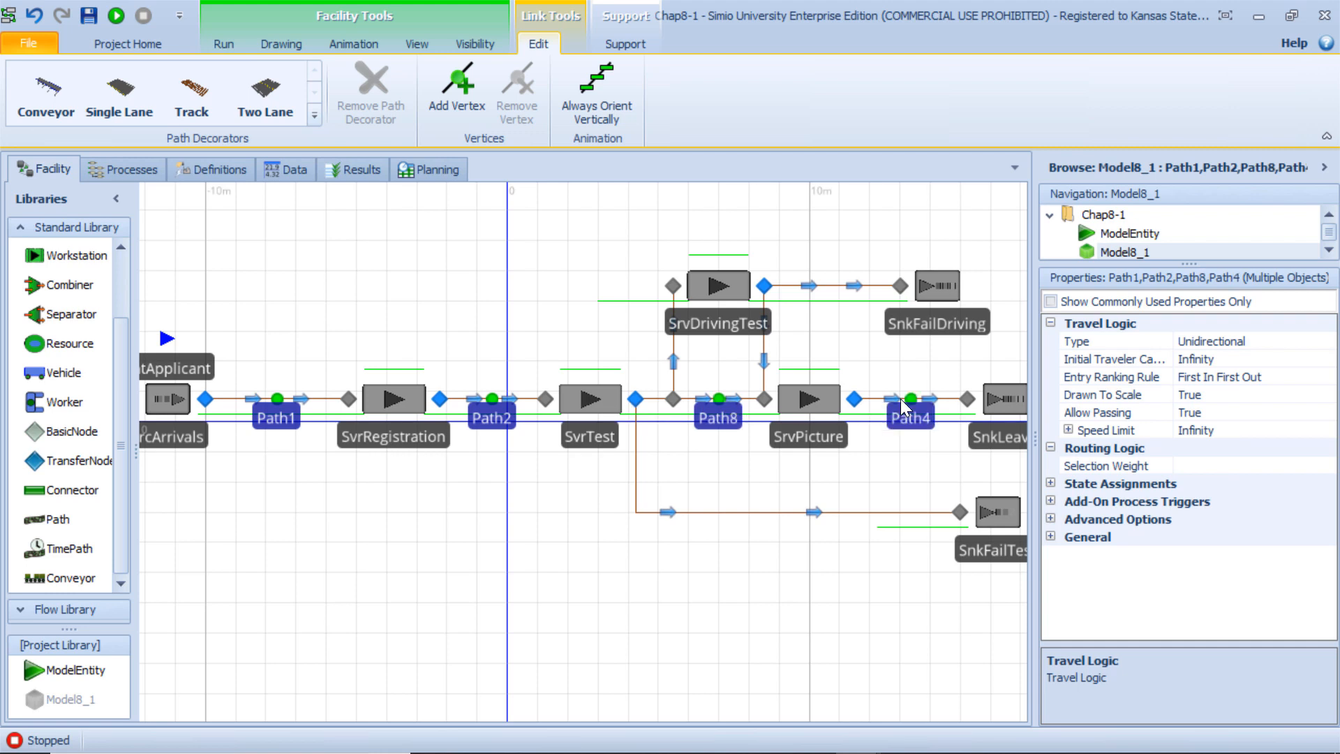
pyautogui.click(1244, 395)
pyautogui.click(1326, 395)
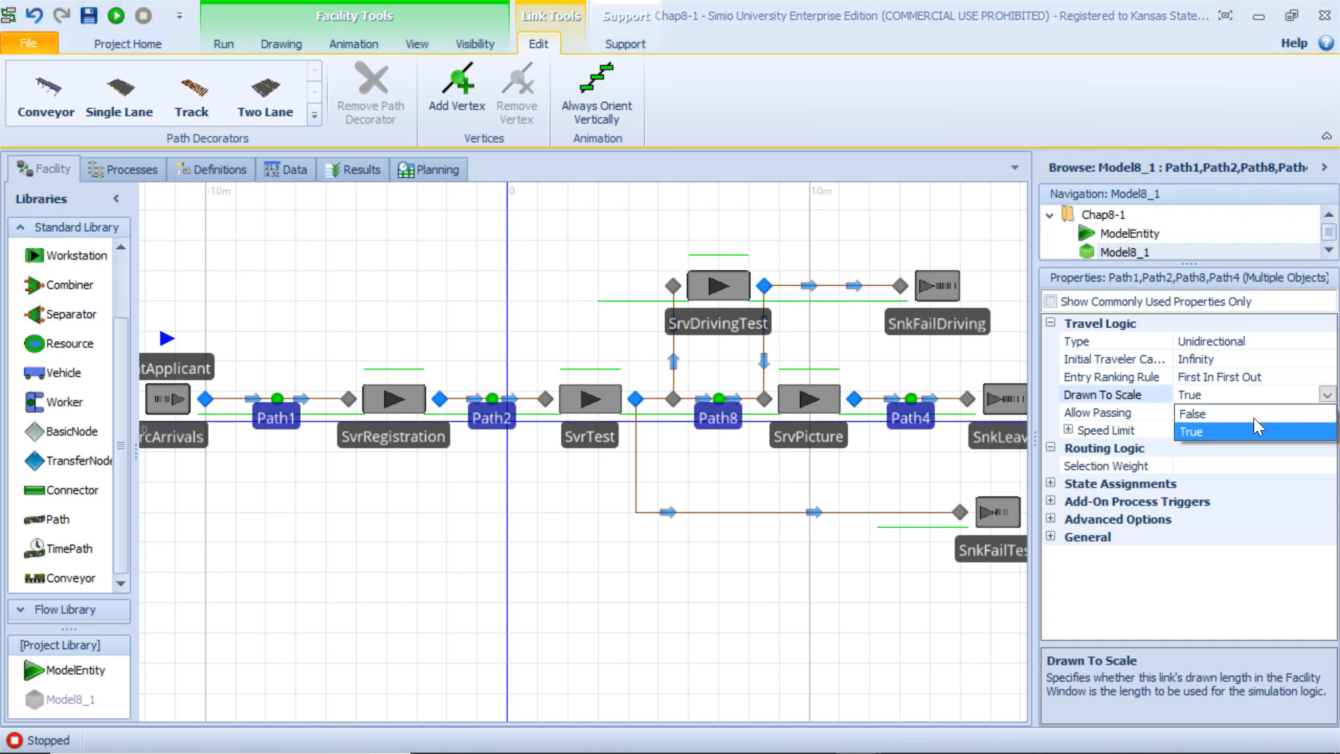
pyautogui.click(1253, 414)
pyautogui.click(1154, 412)
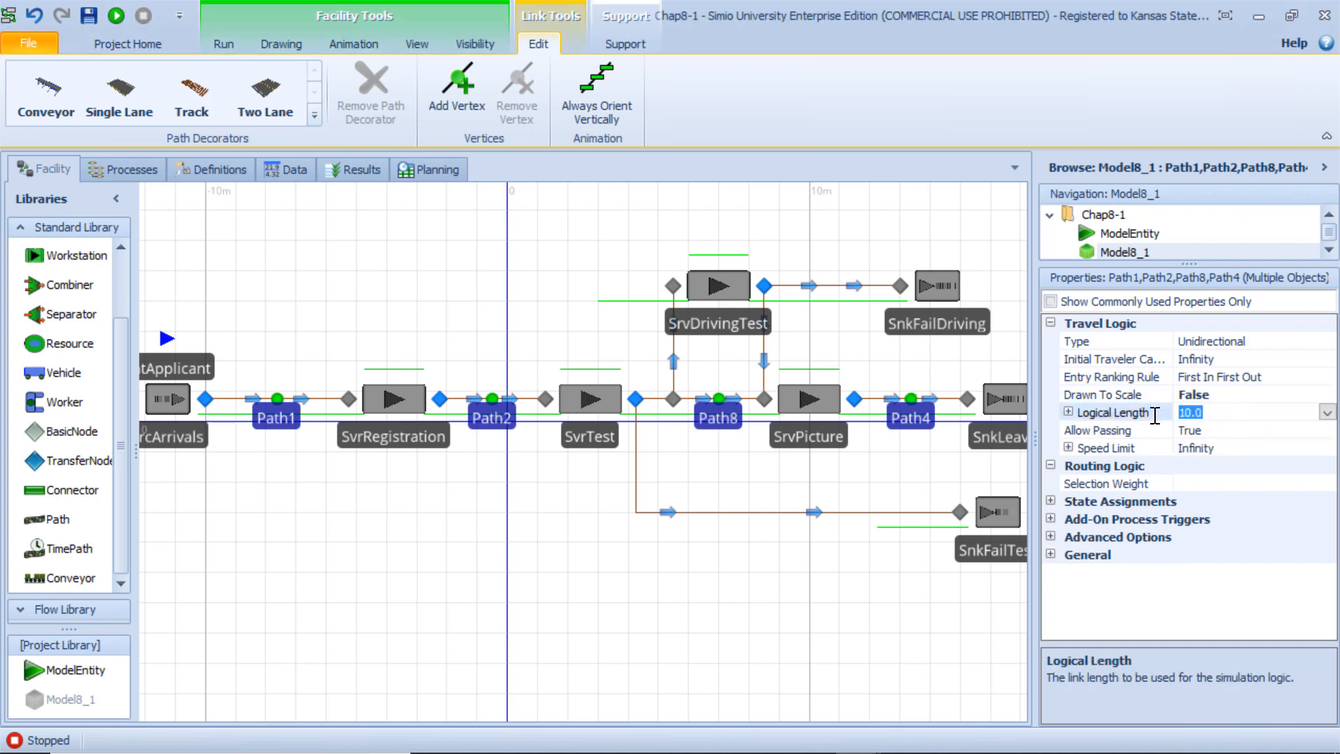
pyautogui.write('5')
pyautogui.press('Return')
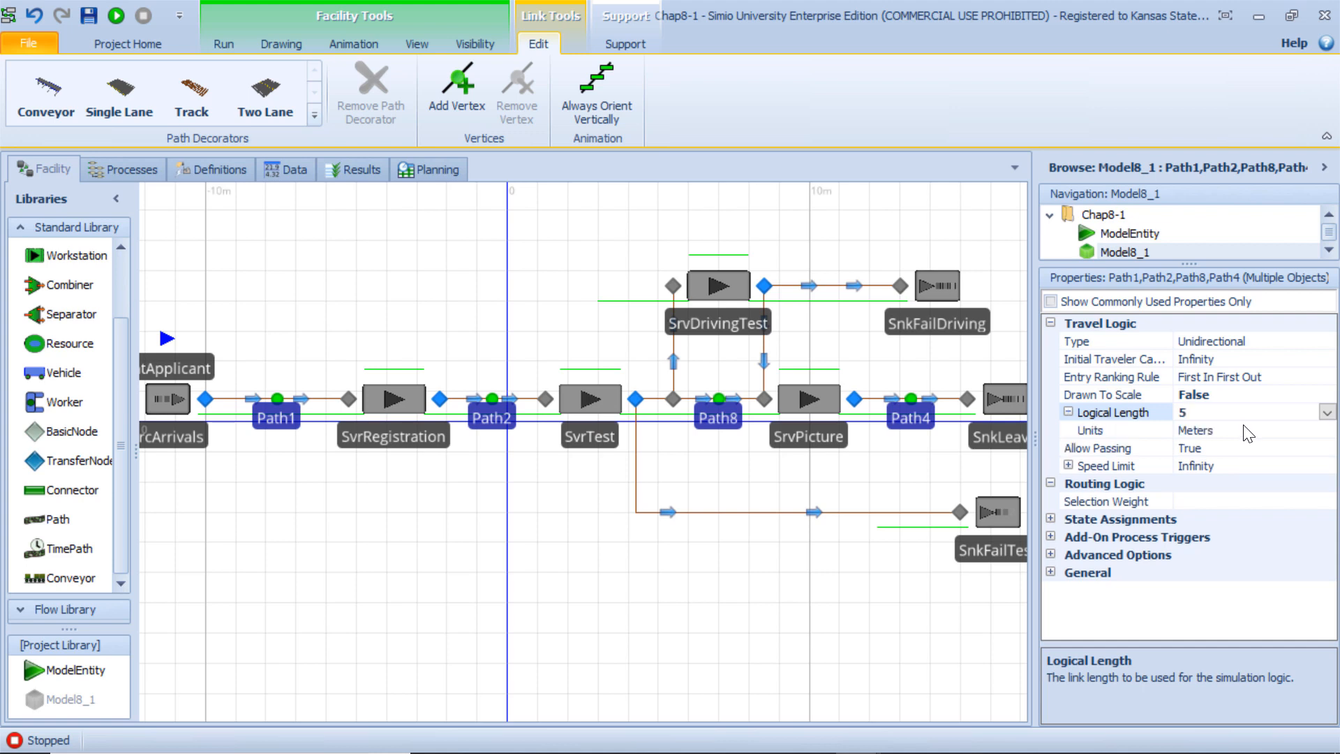
# Step: Select Path6, check its distance on the 8.1 The DMV Office slide in PowerPoint, and return to Simio
pyautogui.click(827, 284)
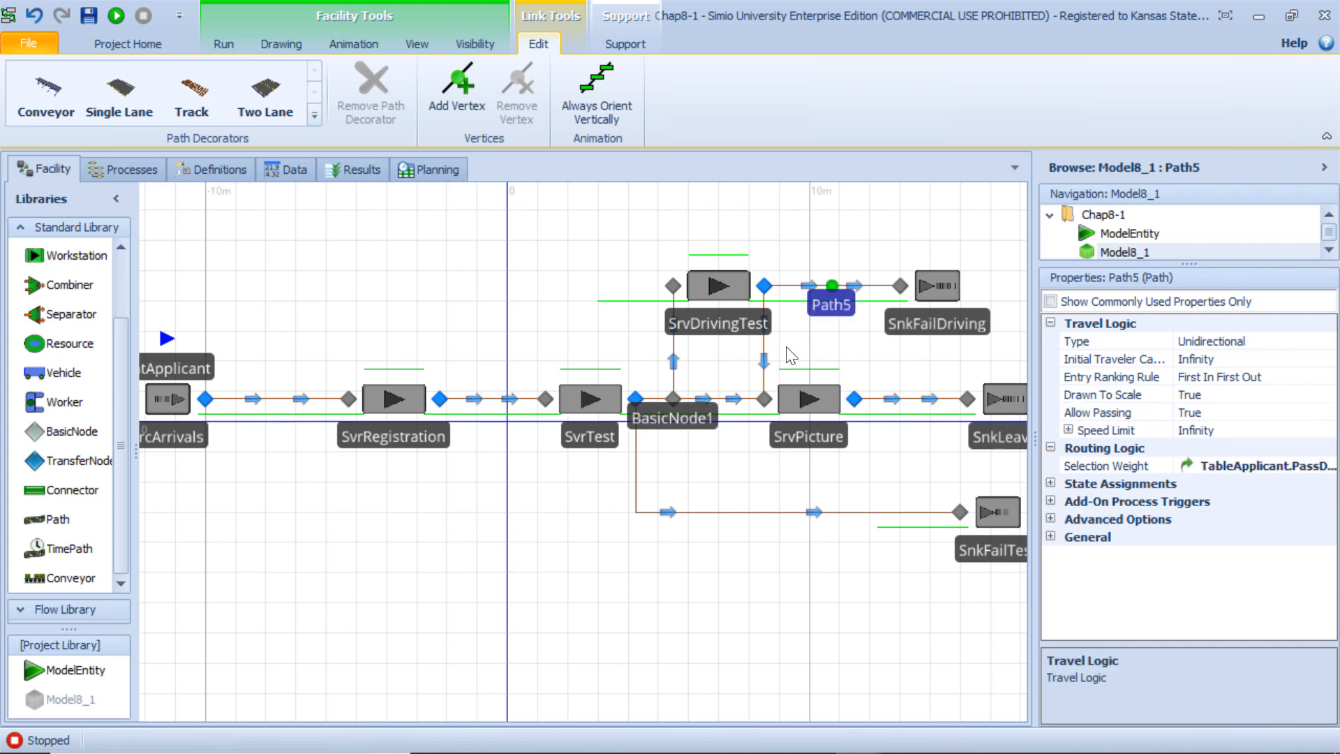
pyautogui.click(764, 352)
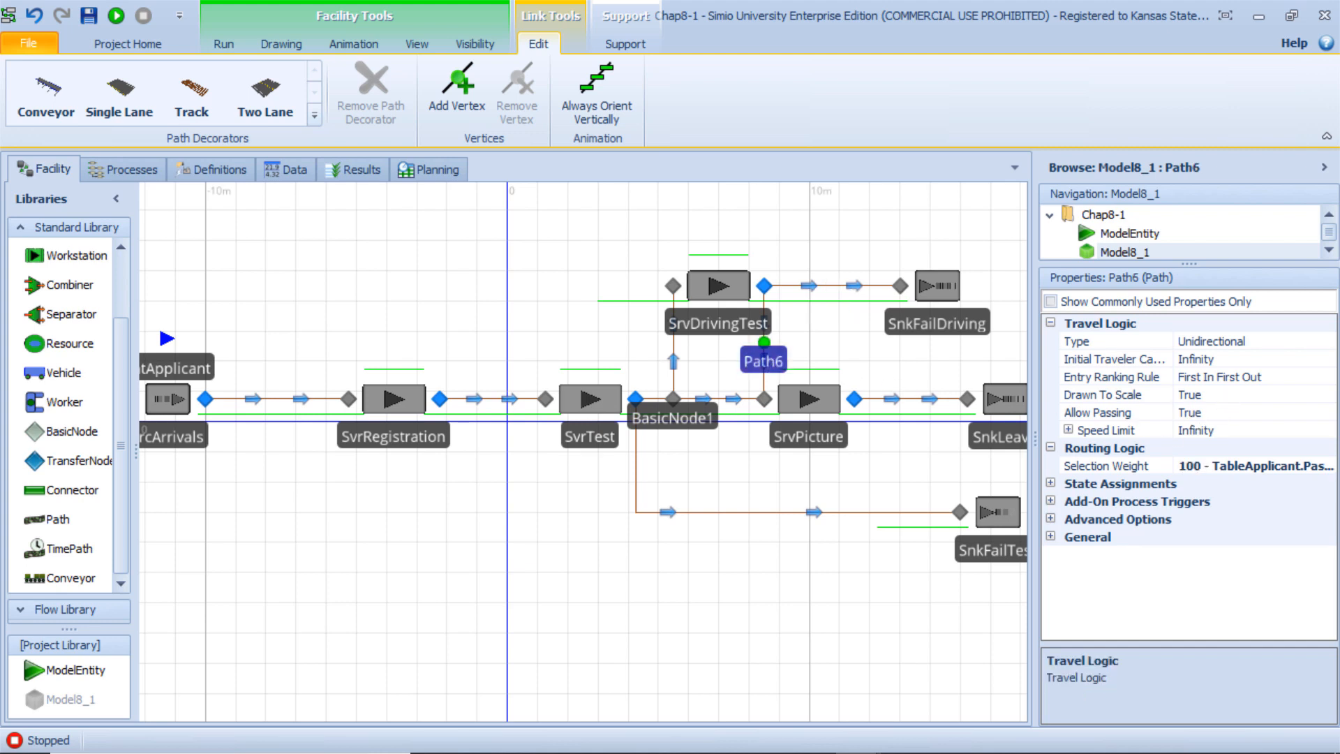
pyautogui.moveTo(811, 733)
pyautogui.click(848, 692)
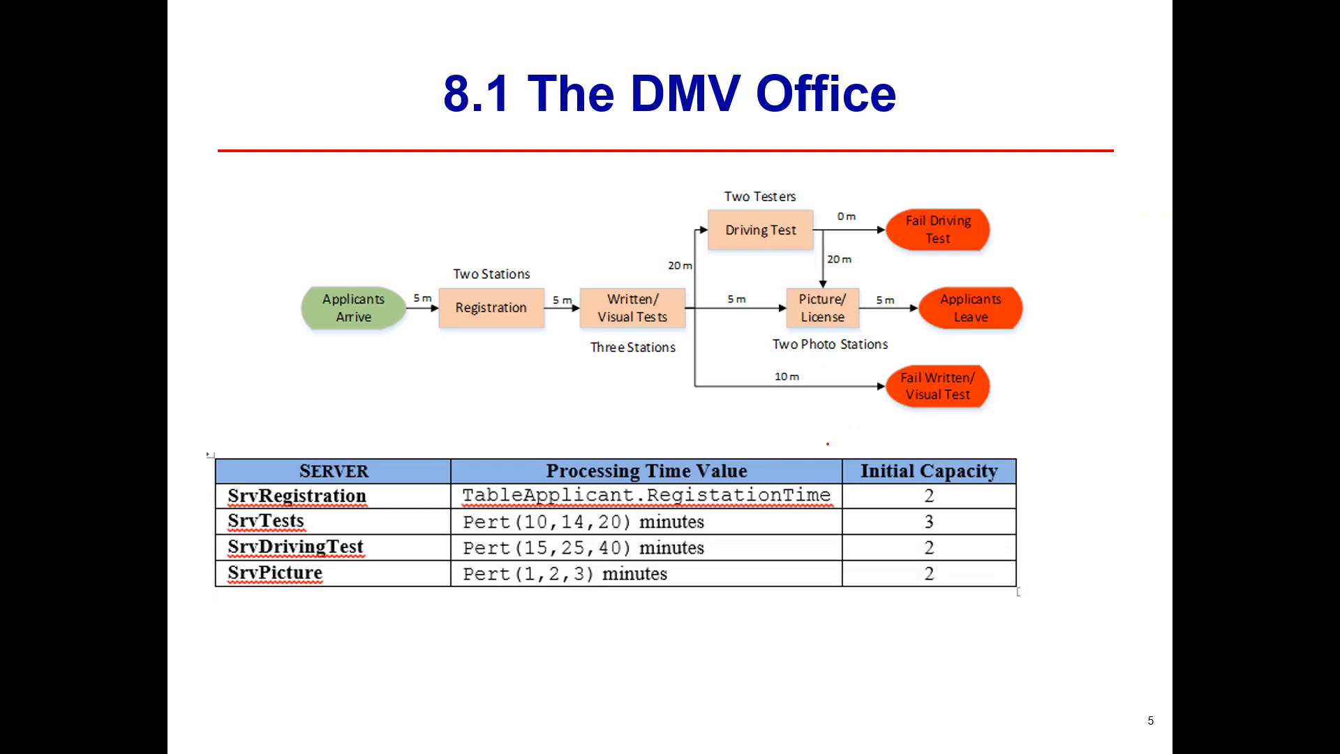
pyautogui.hotkey('alt', 'Tab')
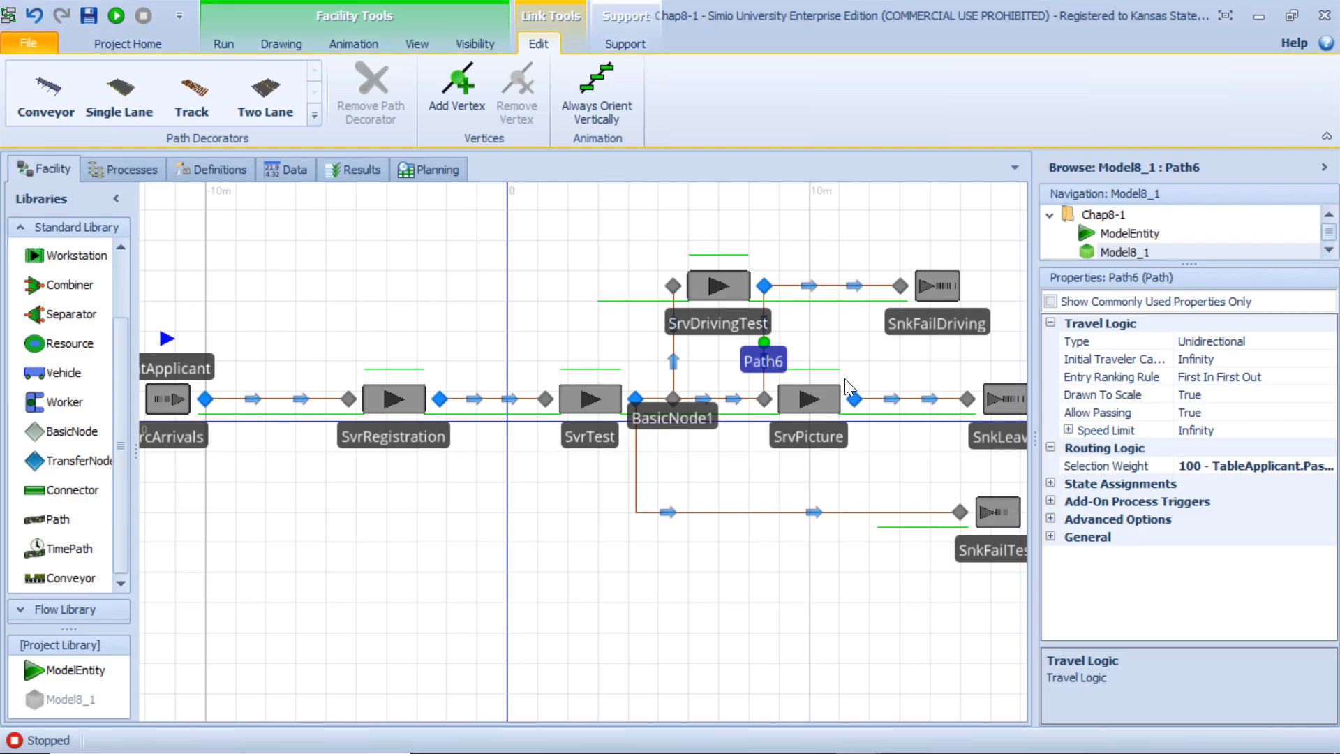
# Step: Set Path6's Drawn To Scale to False and its Logical Length to 20
pyautogui.click(1279, 397)
pyautogui.click(1326, 394)
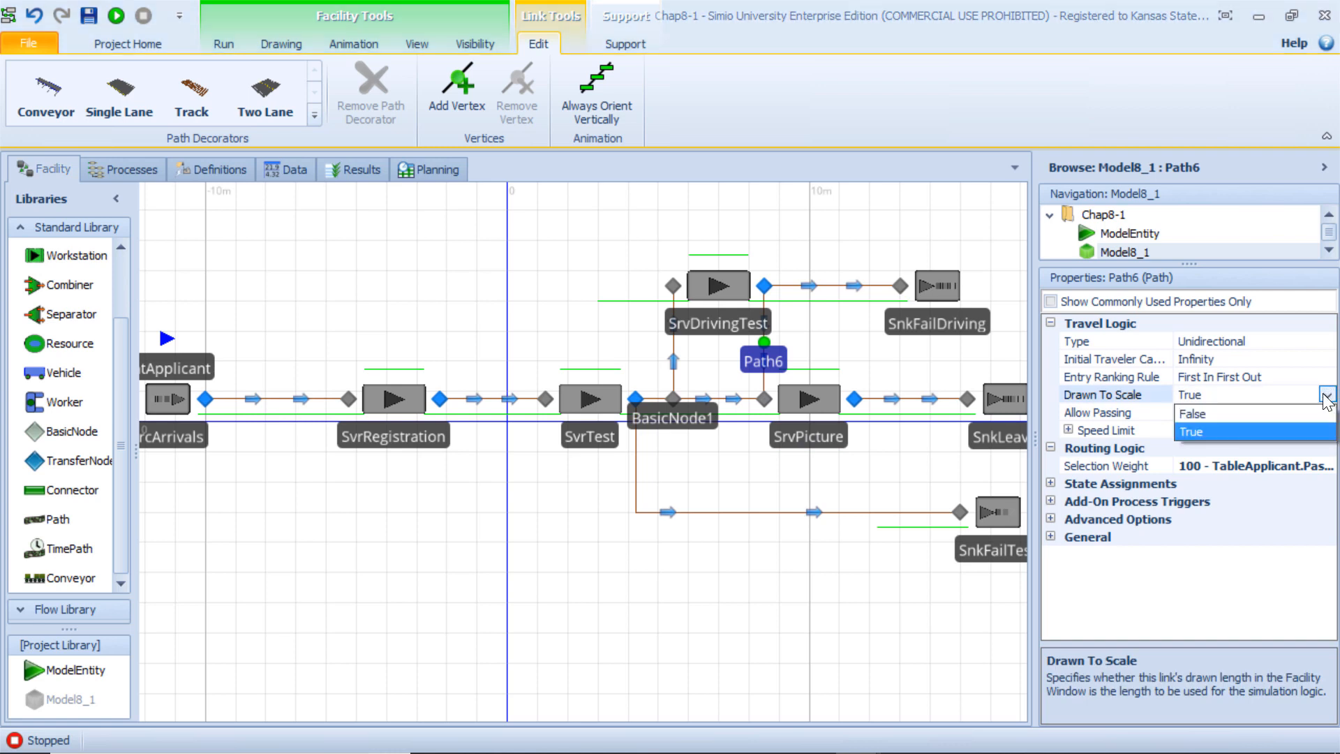
pyautogui.click(1240, 415)
pyautogui.click(1148, 413)
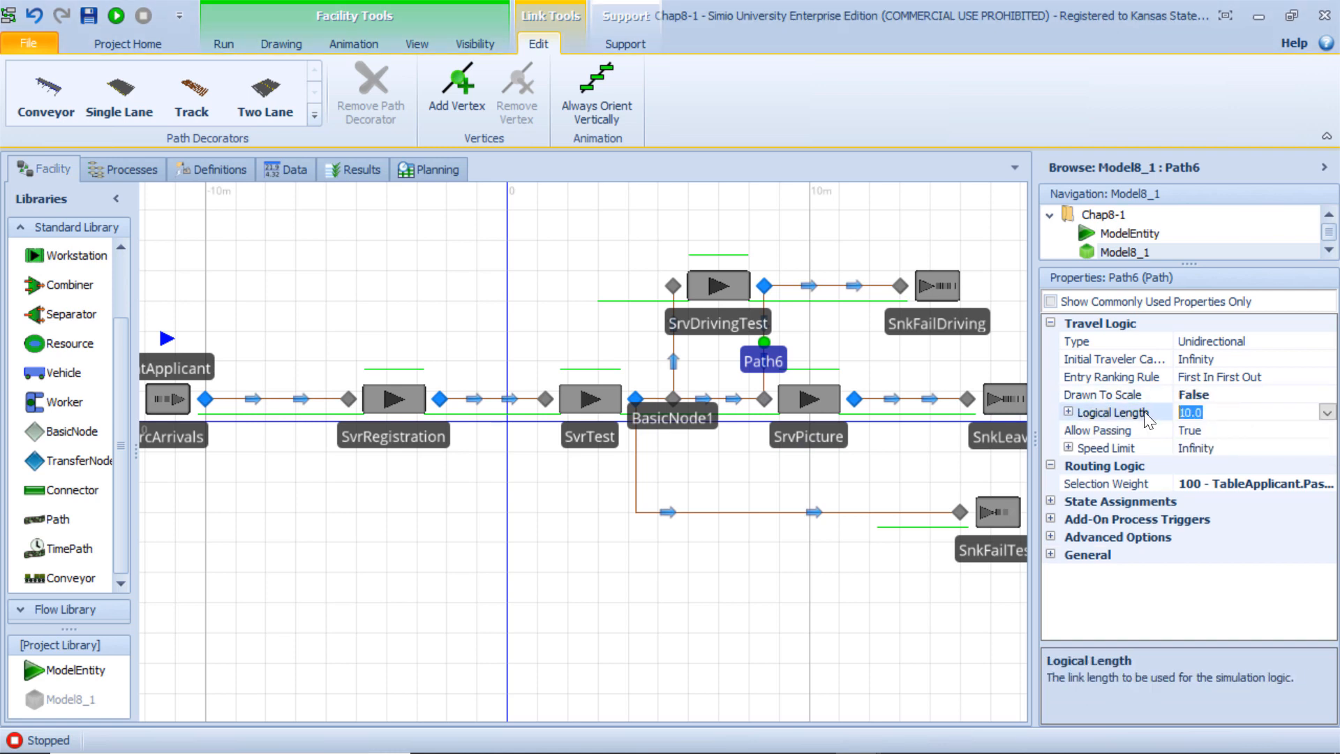
pyautogui.write('20')
# Step: Set Drawn To Scale to False and a Logical Length of 10 for Path3, the path leading to SnkFailTest
pyautogui.click(745, 512)
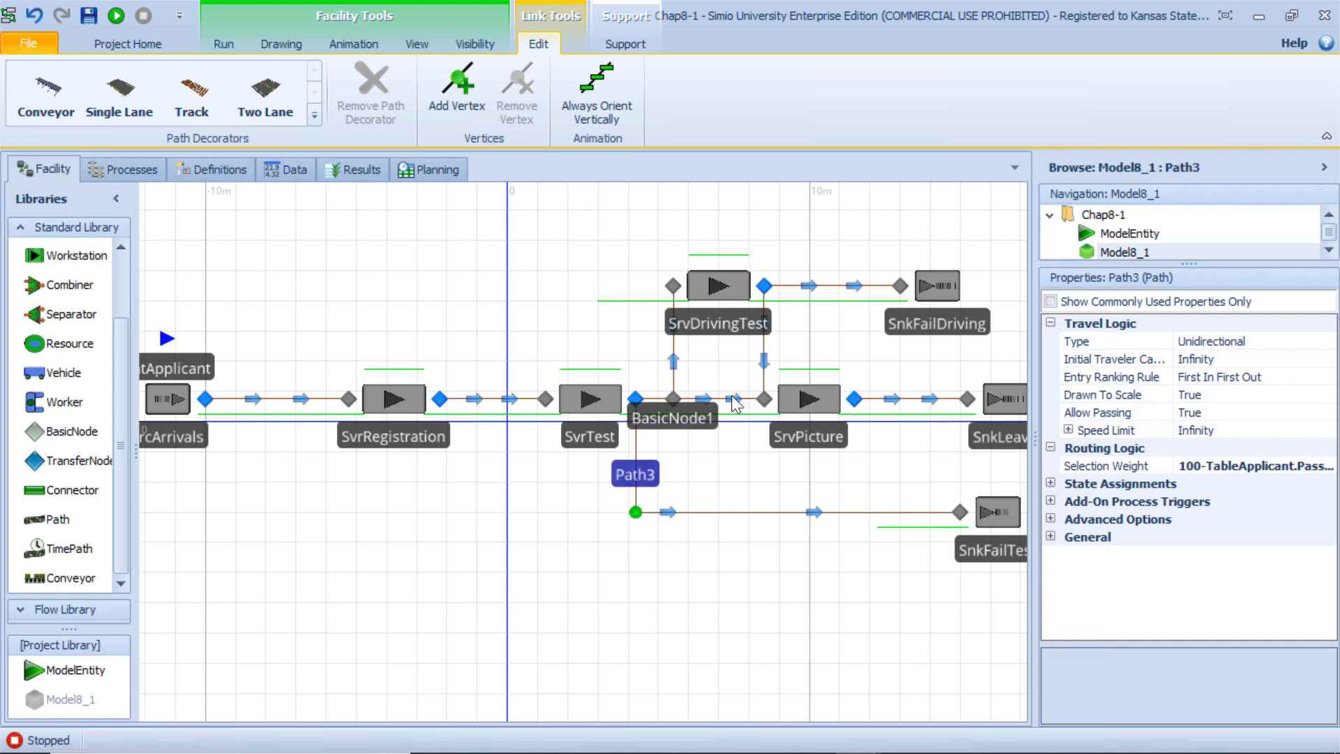
pyautogui.click(741, 434)
pyautogui.click(738, 512)
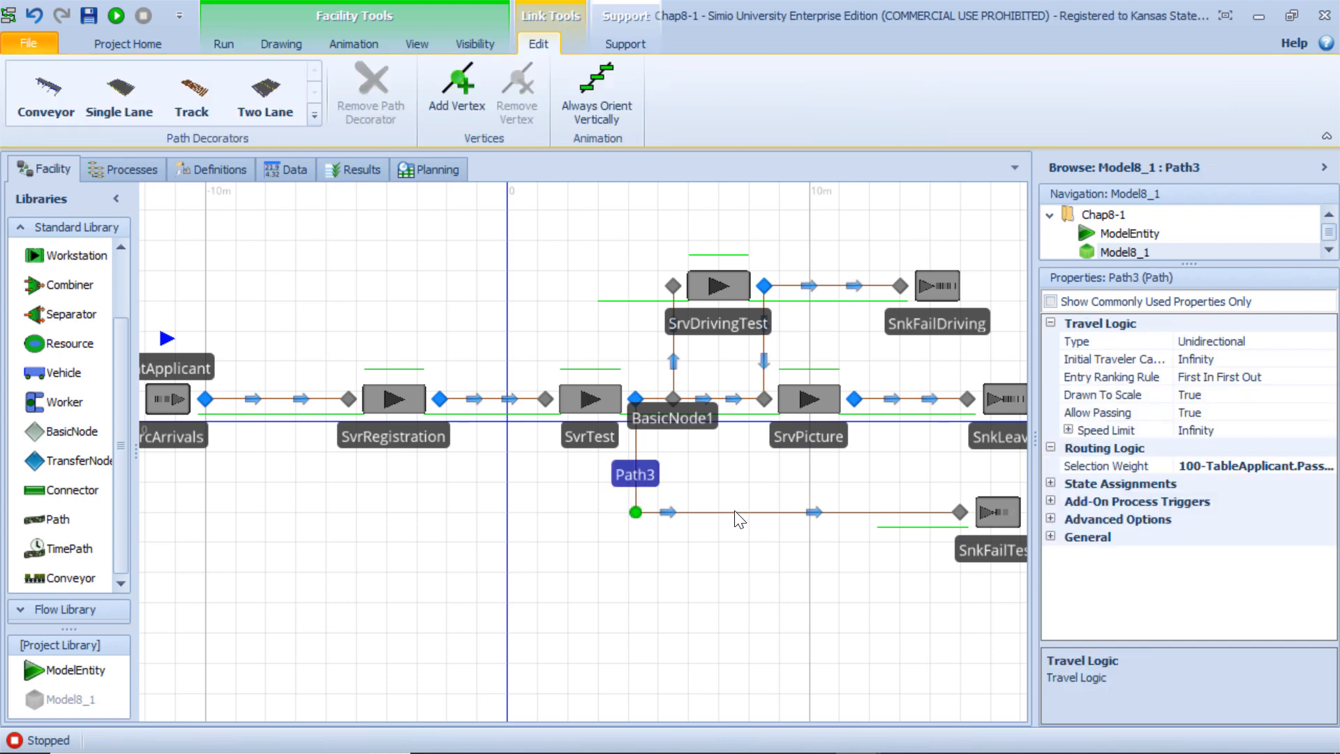
pyautogui.click(1245, 395)
pyautogui.click(1325, 394)
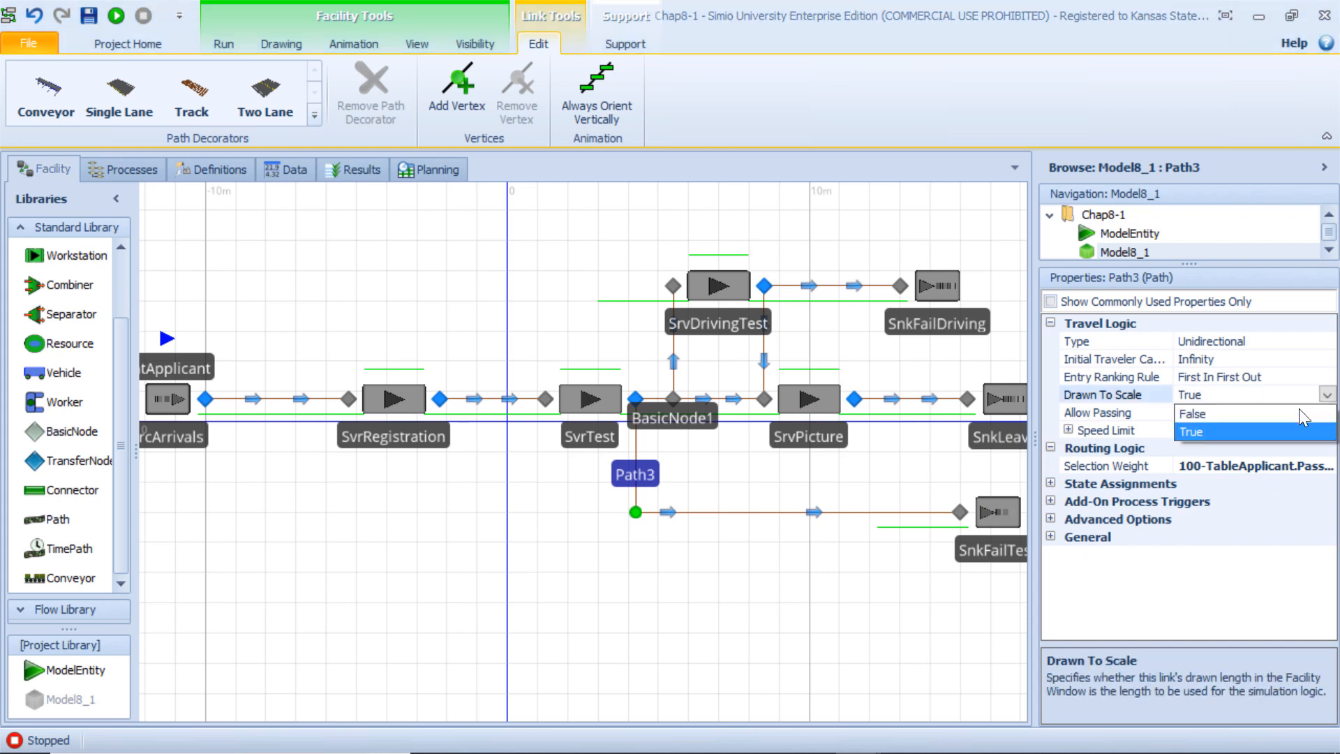
pyautogui.click(1244, 413)
pyautogui.click(1121, 410)
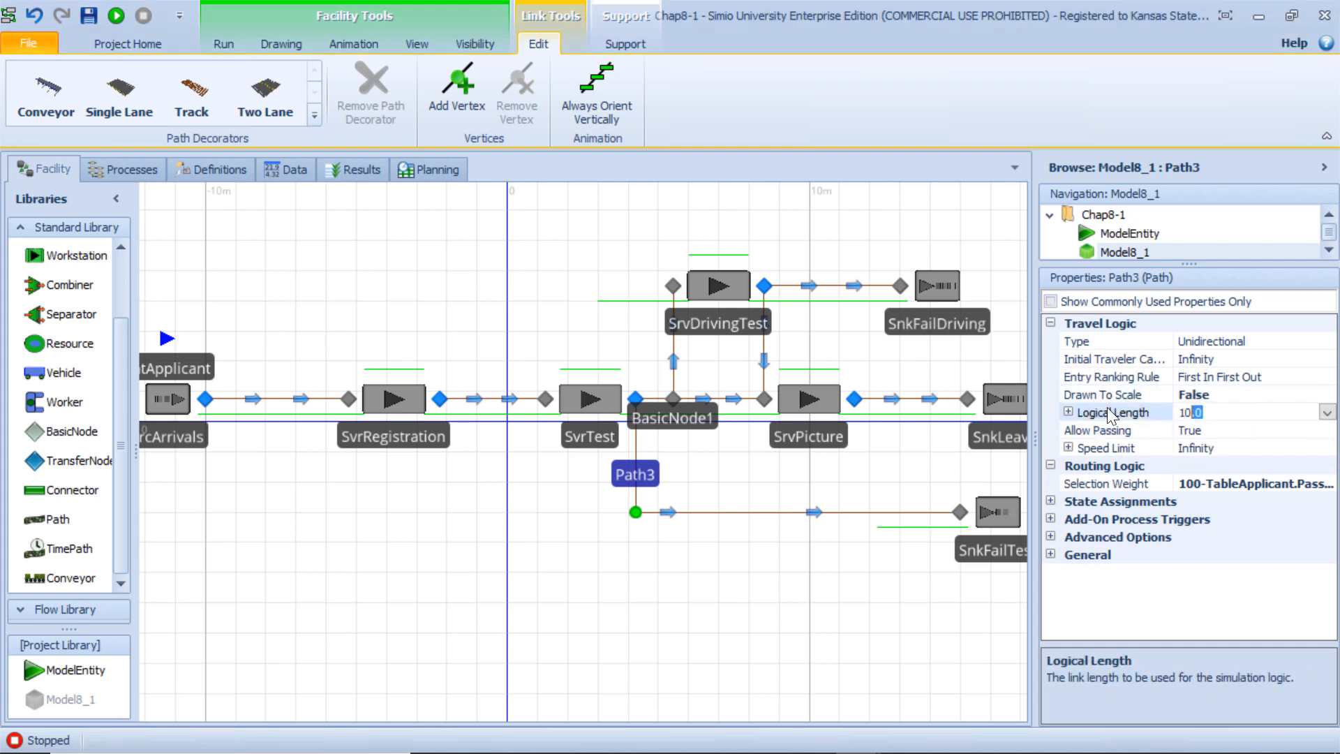
pyautogui.click(1068, 411)
pyautogui.click(933, 450)
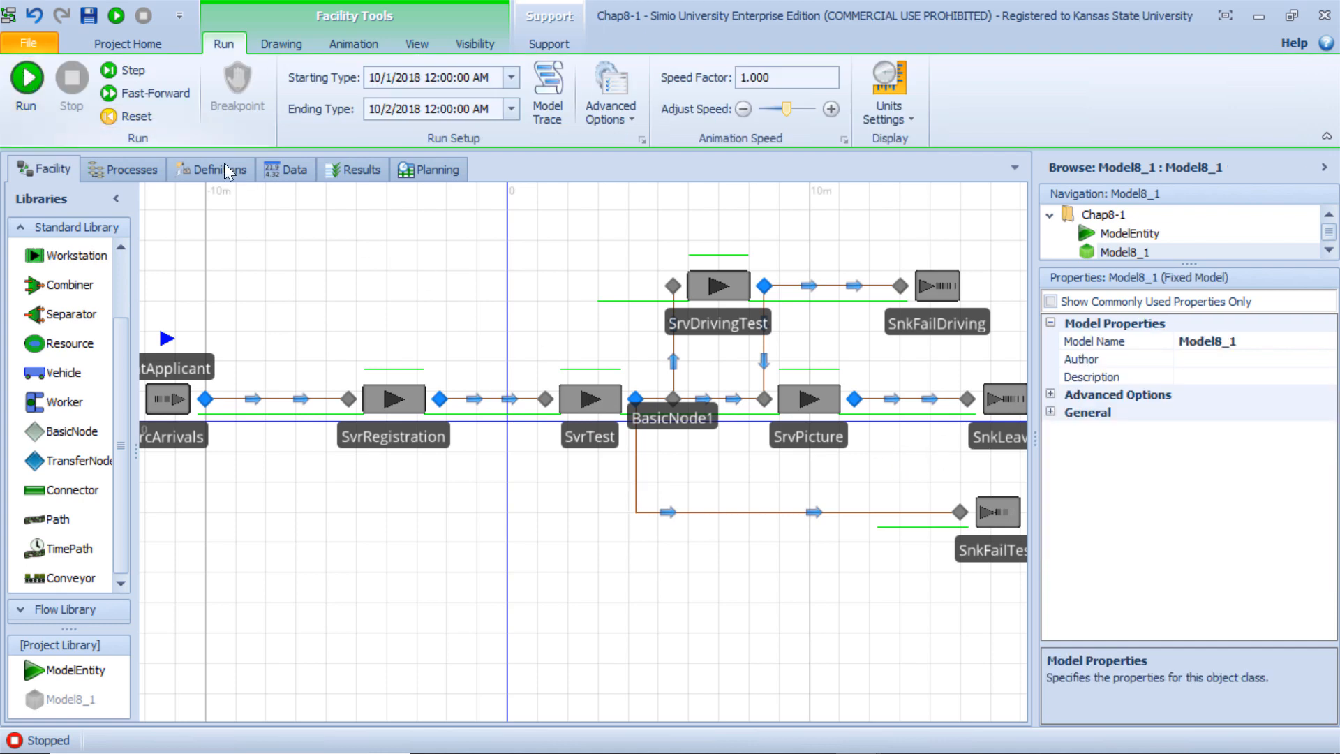
# Step: Set the run from 10/1/2018 8:30:00 AM to 10/2/2018 4:00:00 PM with a speed factor of 21, and run the model
pyautogui.press('F5')
pyautogui.click(738, 82)
pyautogui.write('2')
pyautogui.press('Return')
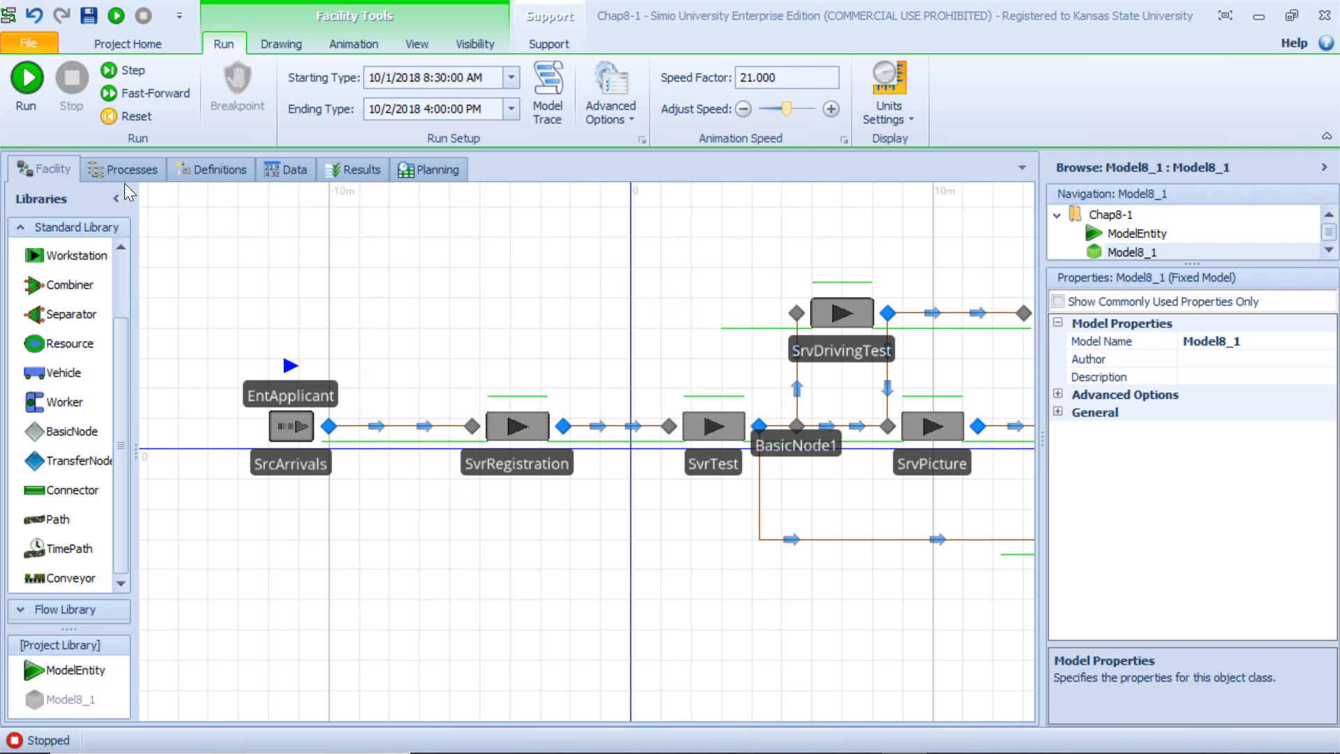
pyautogui.click(27, 89)
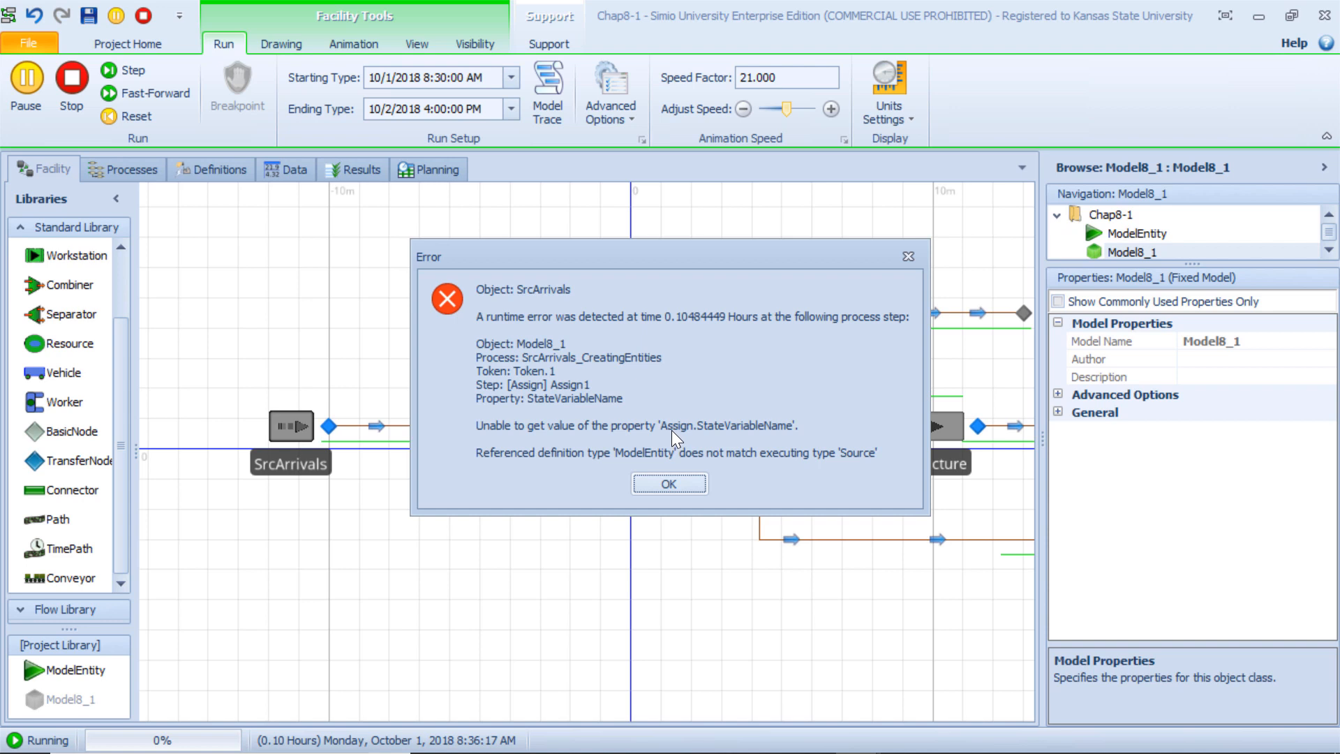
pyautogui.click(668, 483)
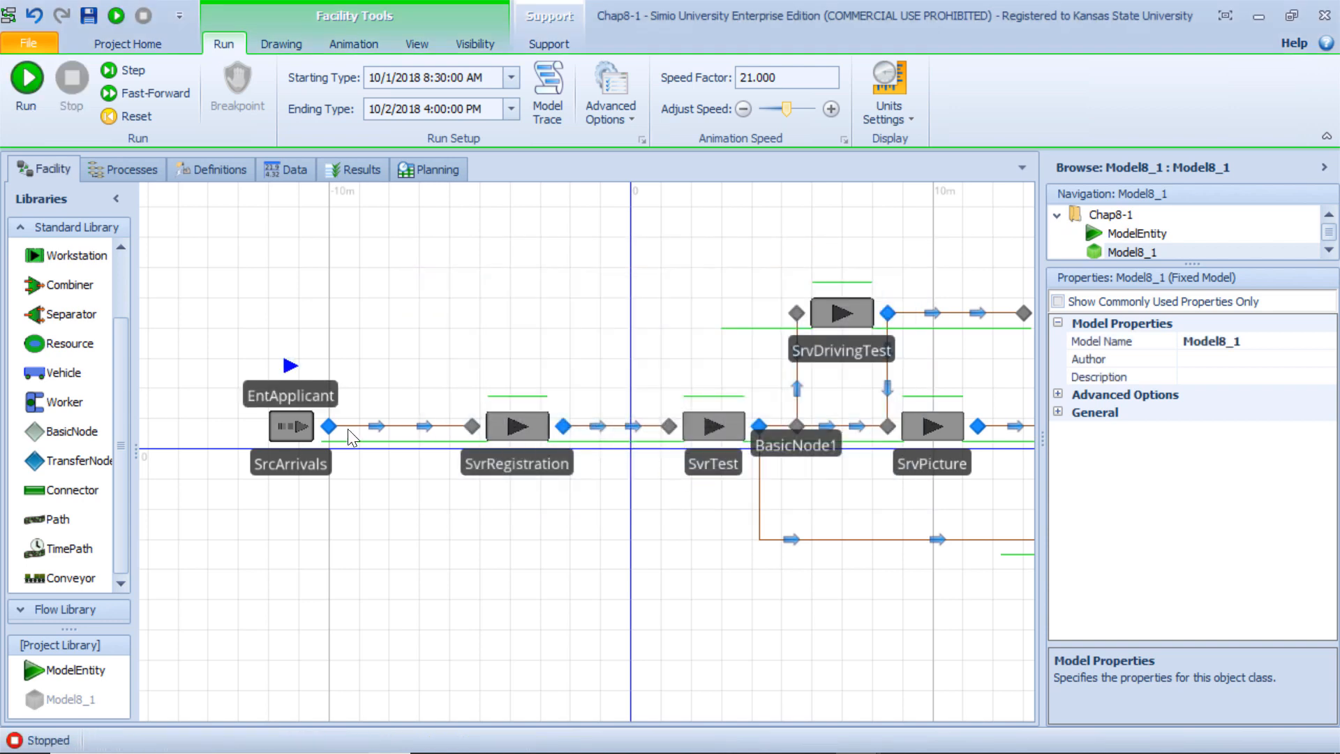
# Step: Widen the properties area for SrcArrivals and remove the SrcArrivals_CreatingEntities process from its Creating Entities trigger
pyautogui.click(303, 428)
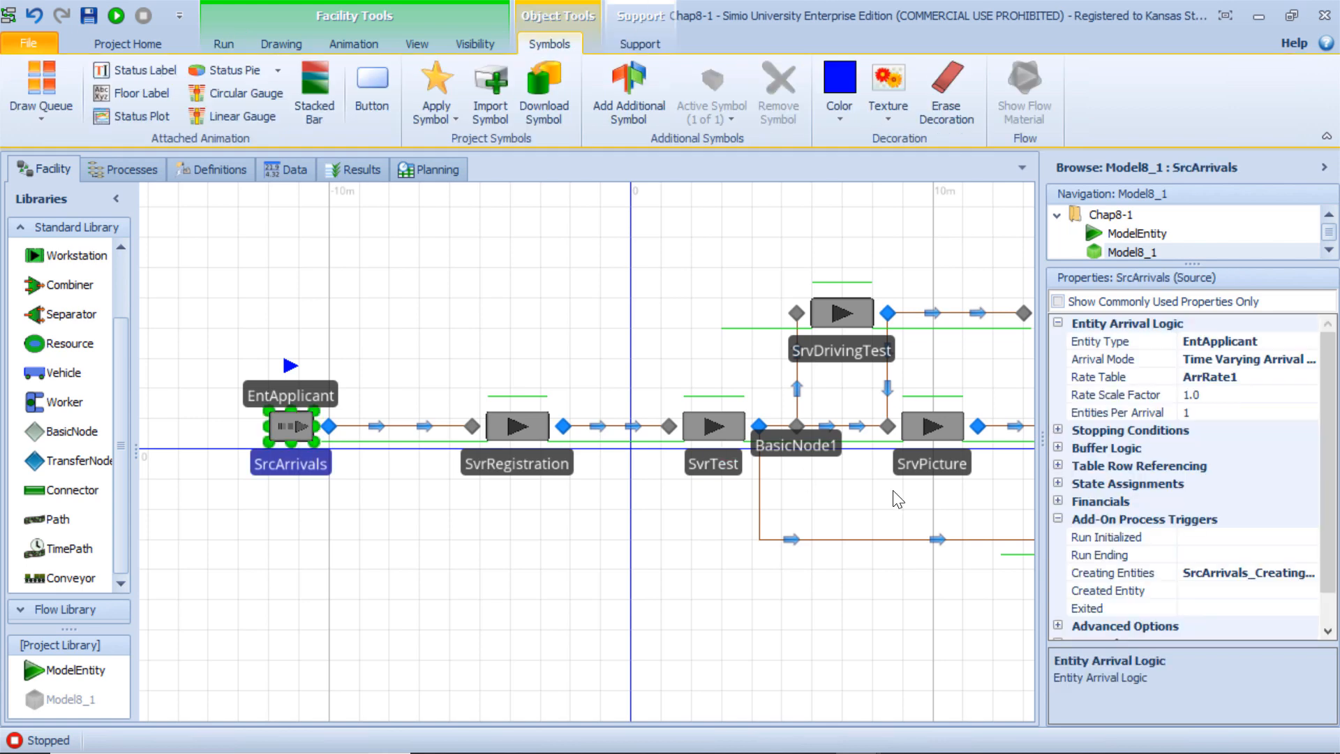
pyautogui.moveTo(1039, 439); pyautogui.dragTo(872, 438)
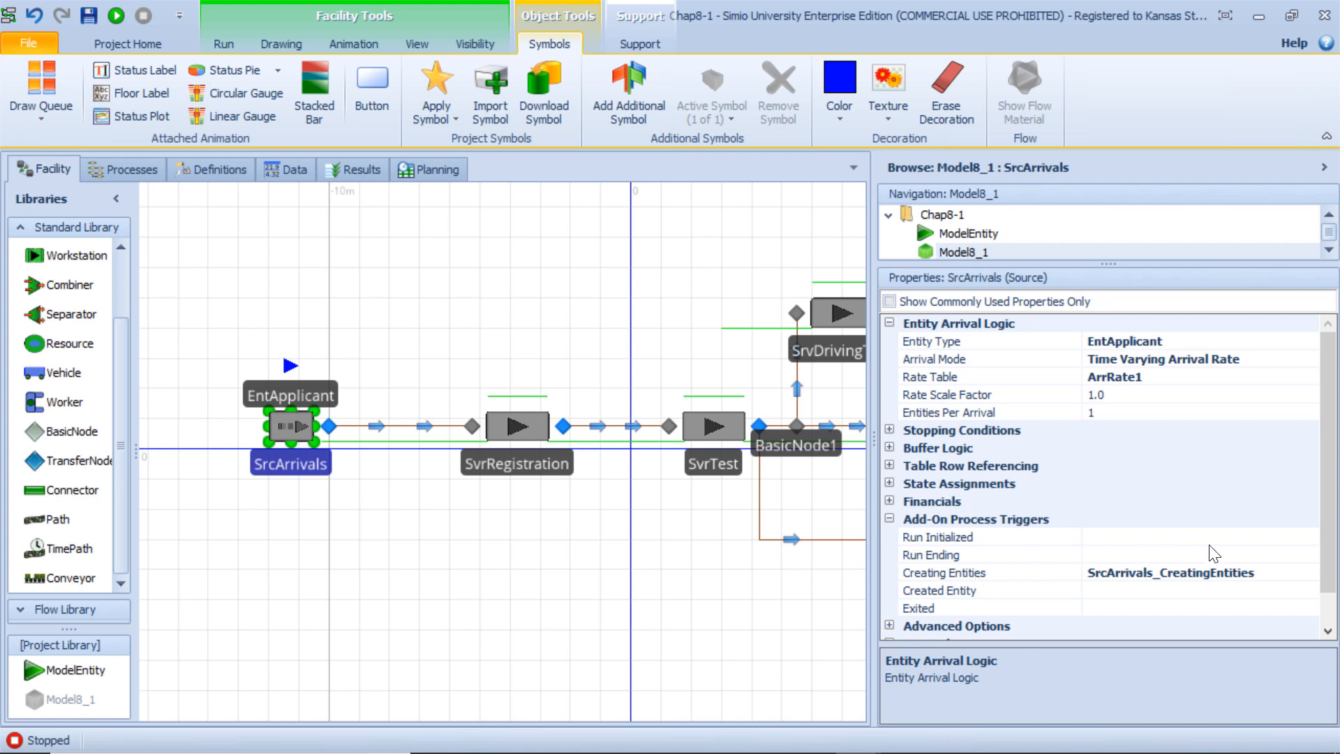
pyautogui.click(1255, 579)
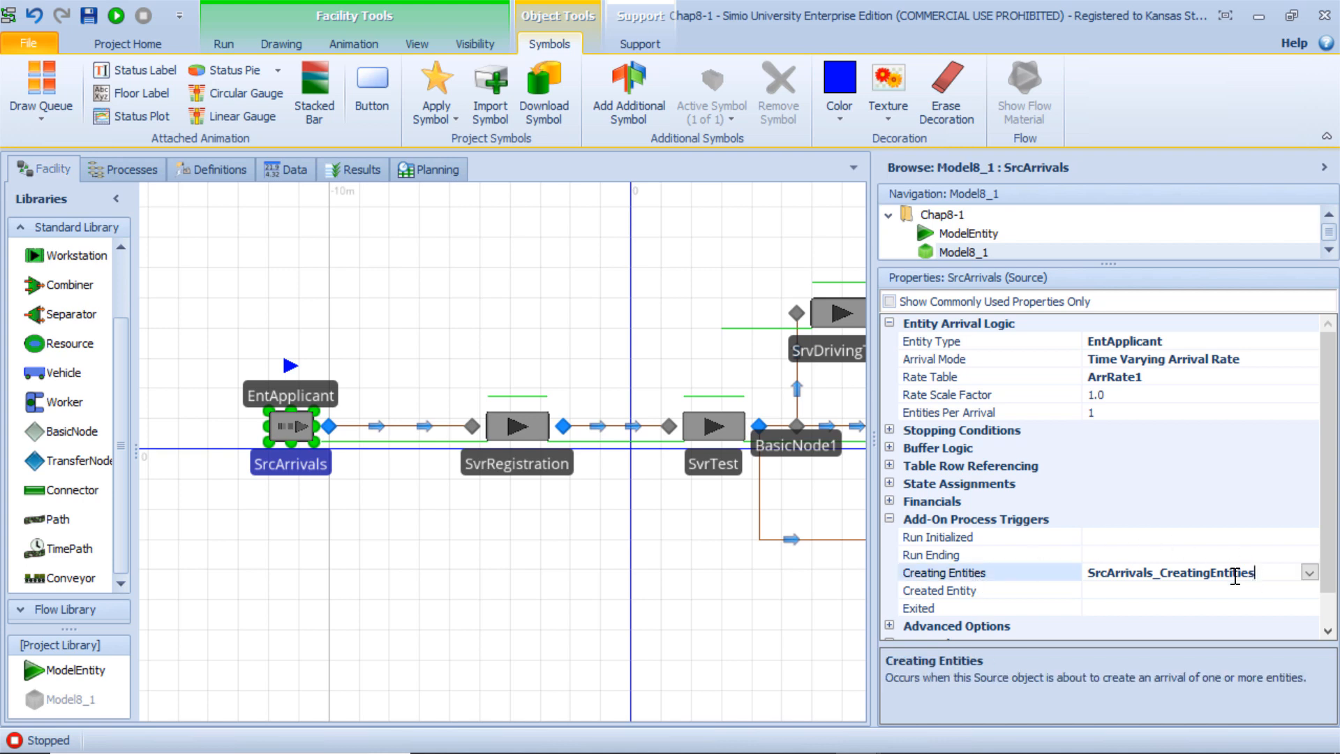
pyautogui.click(1082, 578)
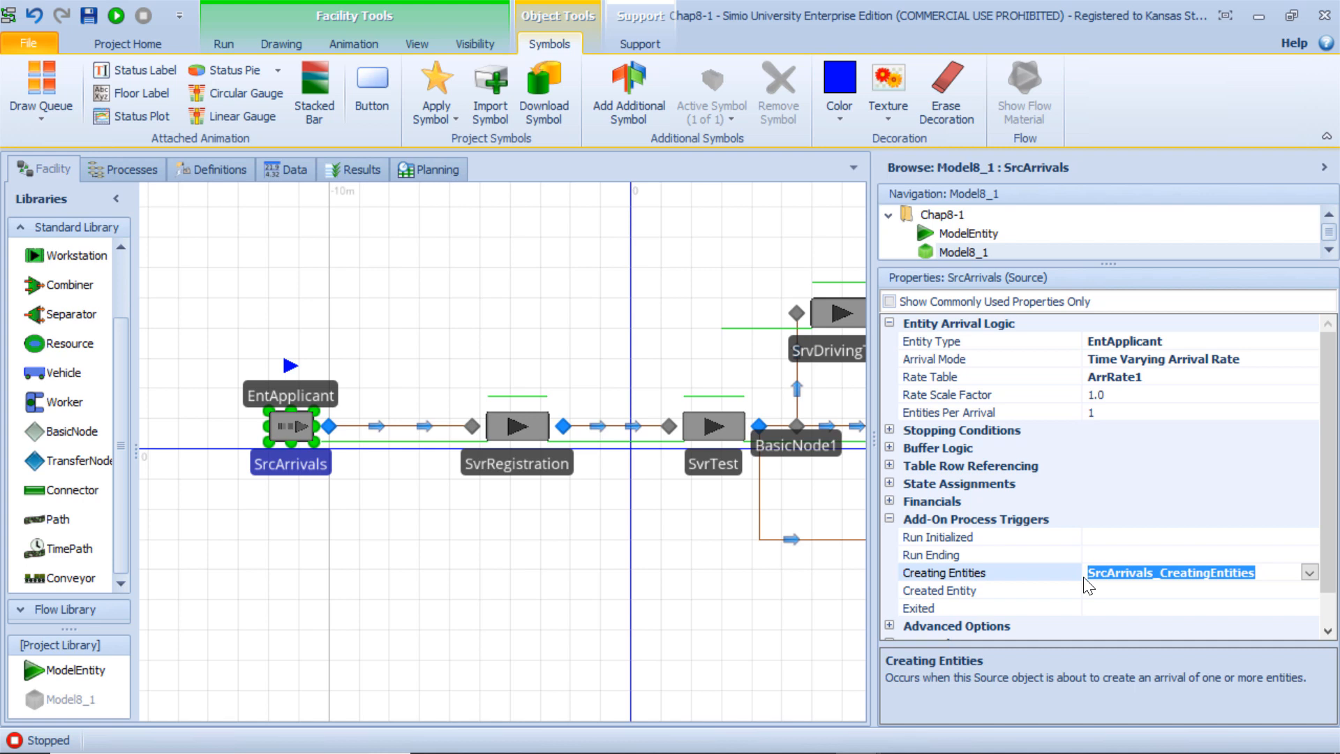
pyautogui.rightClick(1068, 572)
pyautogui.click(1092, 588)
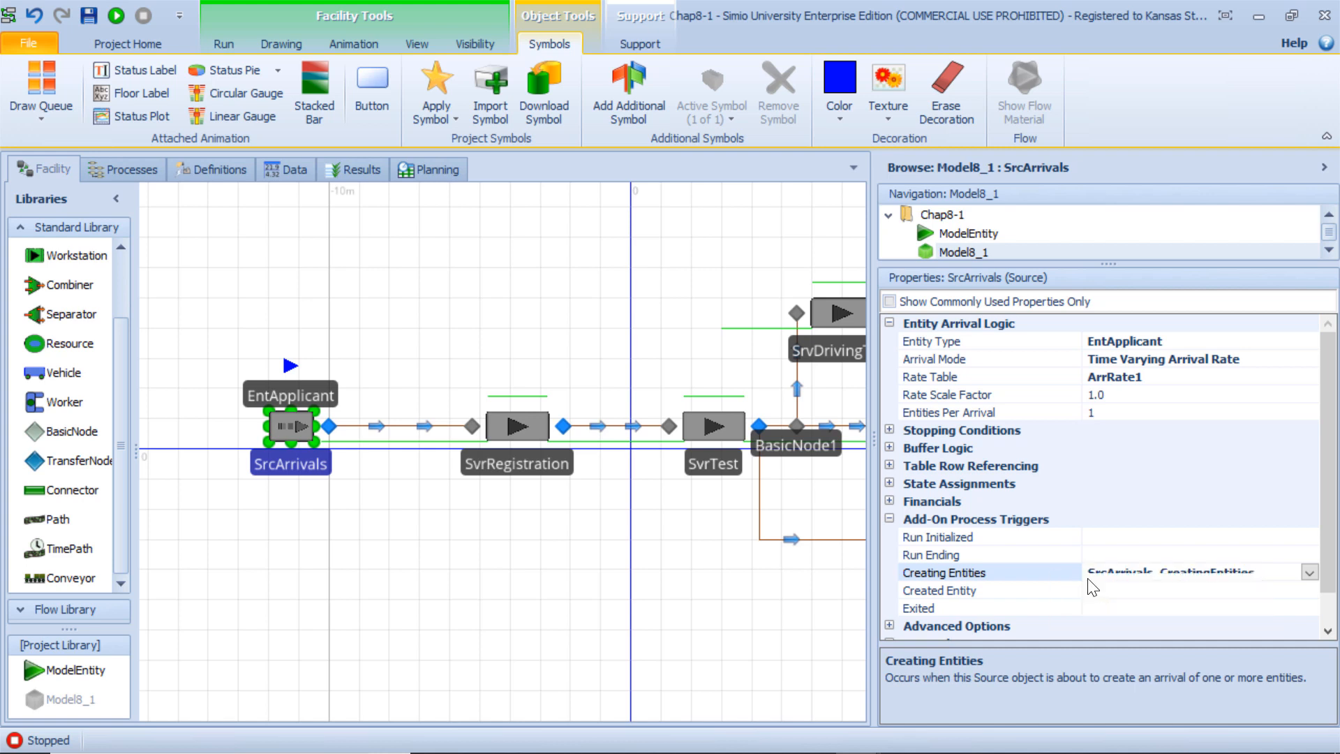
# Step: Assign the SrcArrivals_CreatingEntities process to the Created Entity trigger of SrcArrivals and narrow the properties area
pyautogui.click(1032, 595)
pyautogui.click(1309, 590)
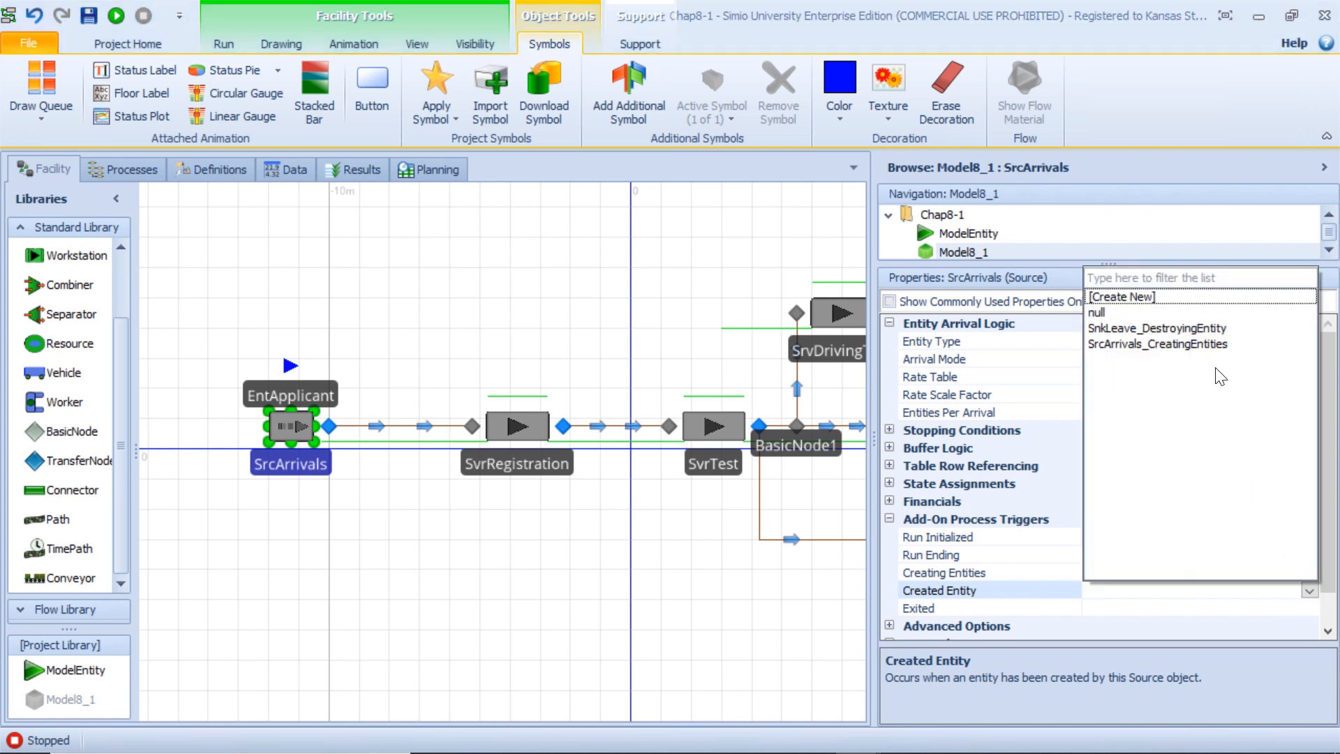
pyautogui.click(1214, 345)
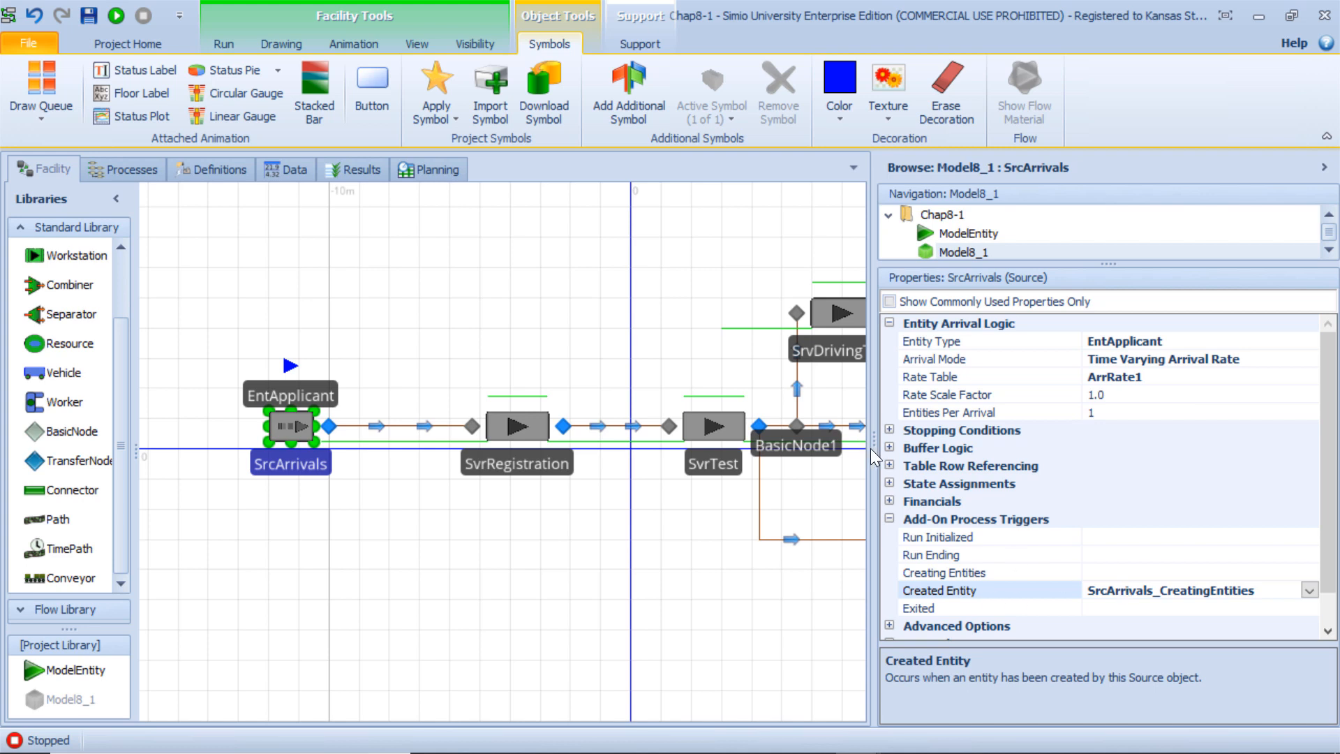
pyautogui.moveTo(870, 448); pyautogui.dragTo(968, 447)
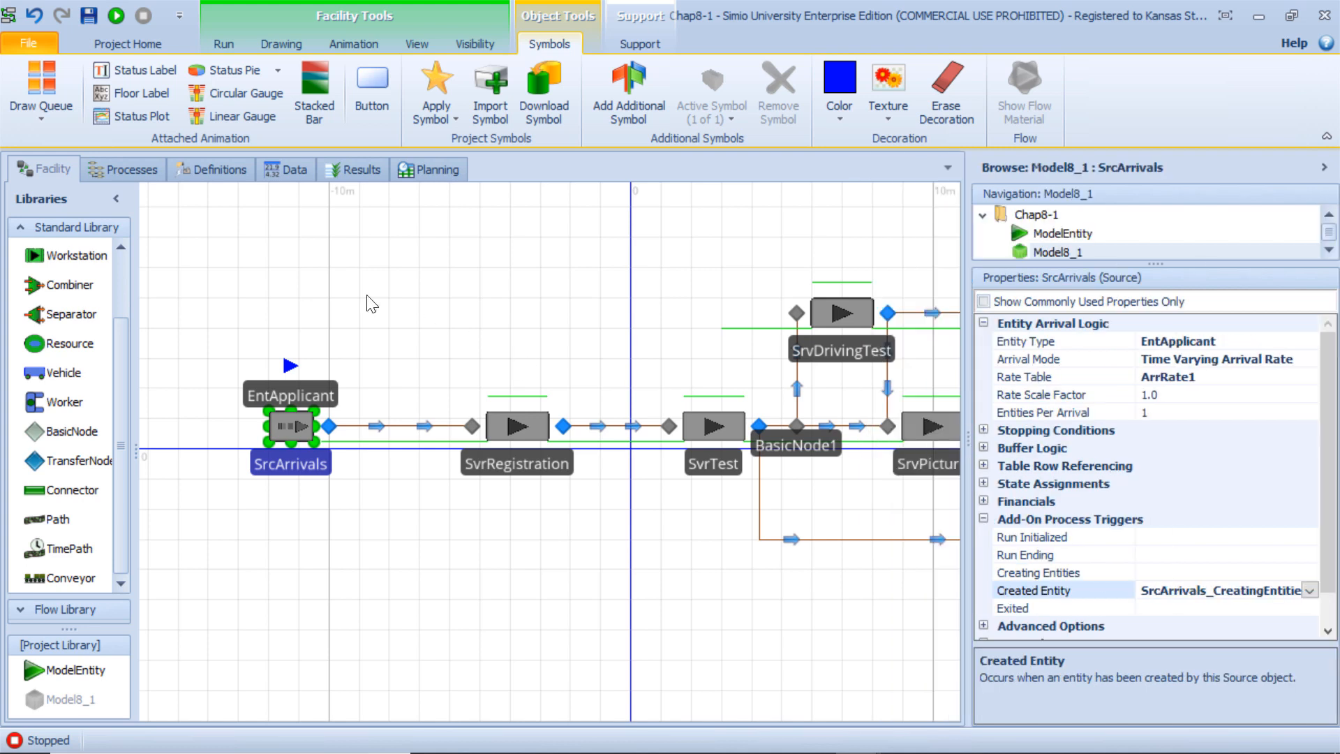
# Step: Run the model again, fast-forward it to the end, and open the results pivot grid
pyautogui.click(115, 15)
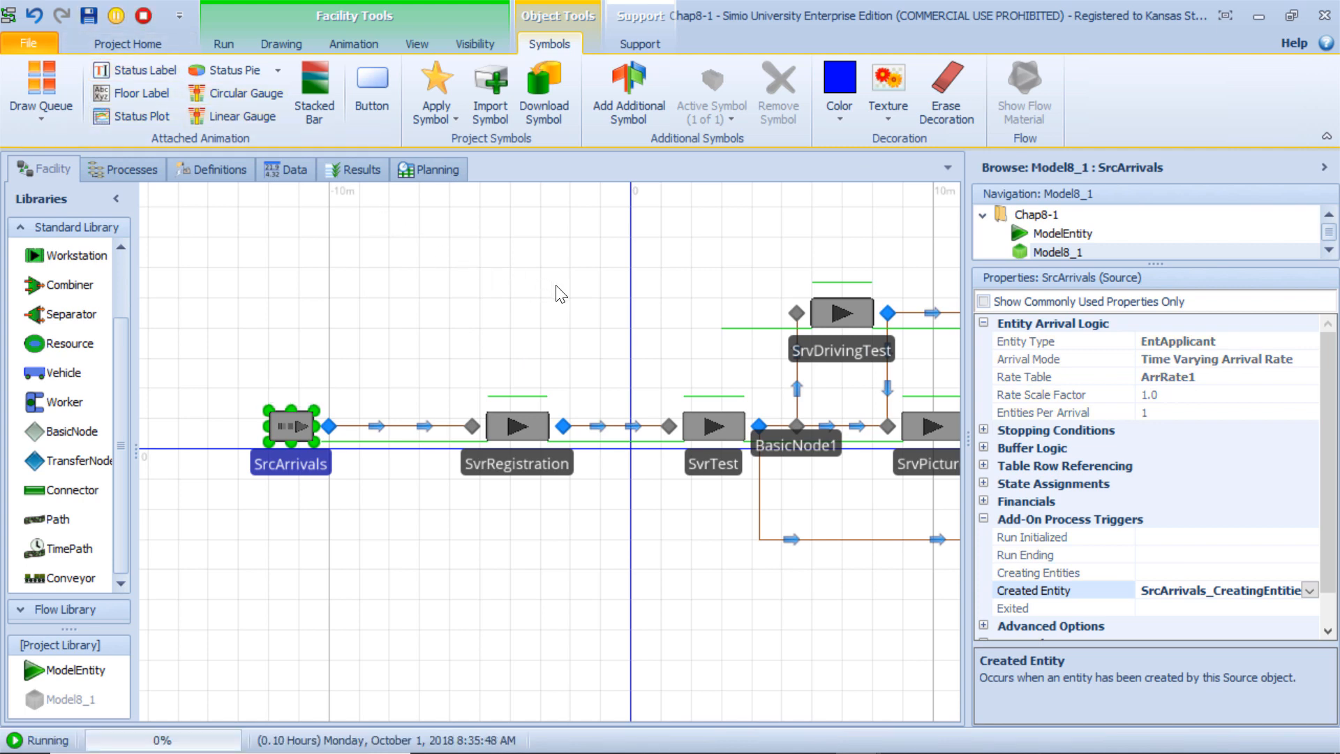
pyautogui.moveTo(609, 308); pyautogui.dragTo(519, 319)
pyautogui.moveTo(968, 442); pyautogui.dragTo(1135, 442)
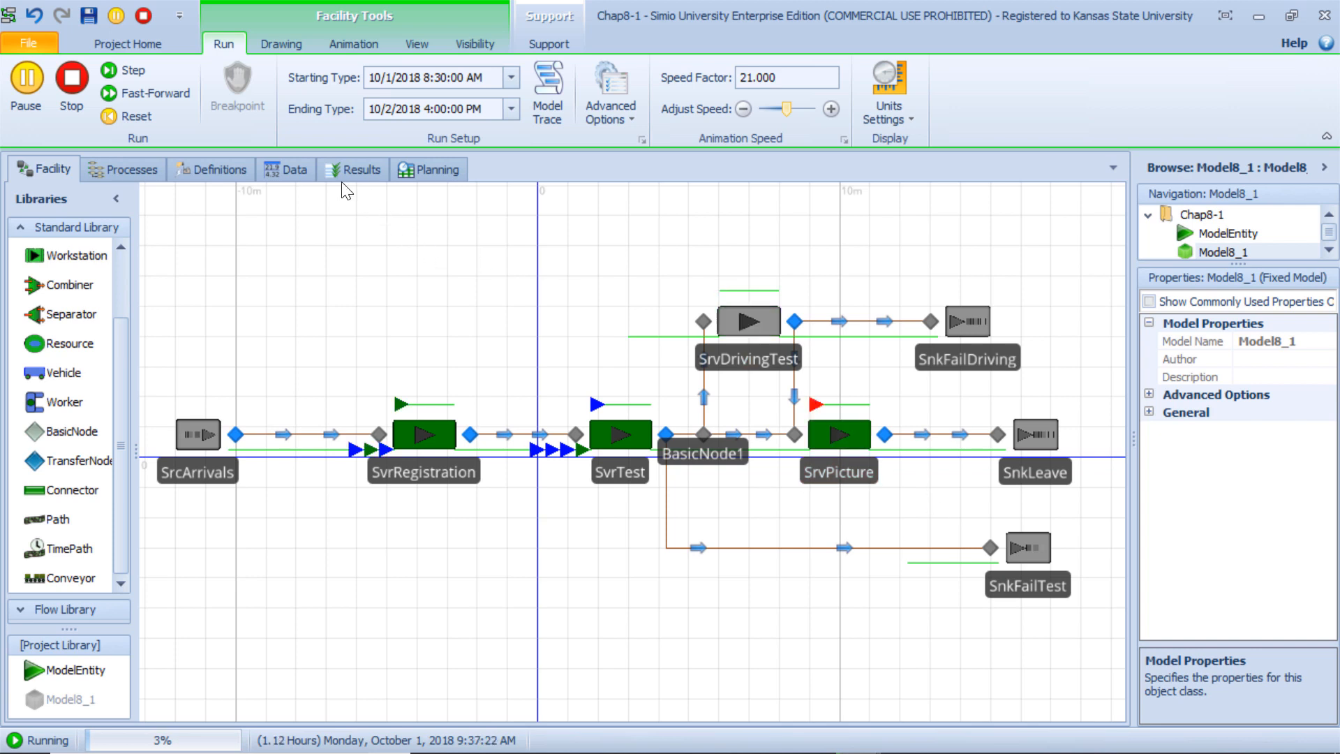
pyautogui.click(154, 94)
pyautogui.click(328, 169)
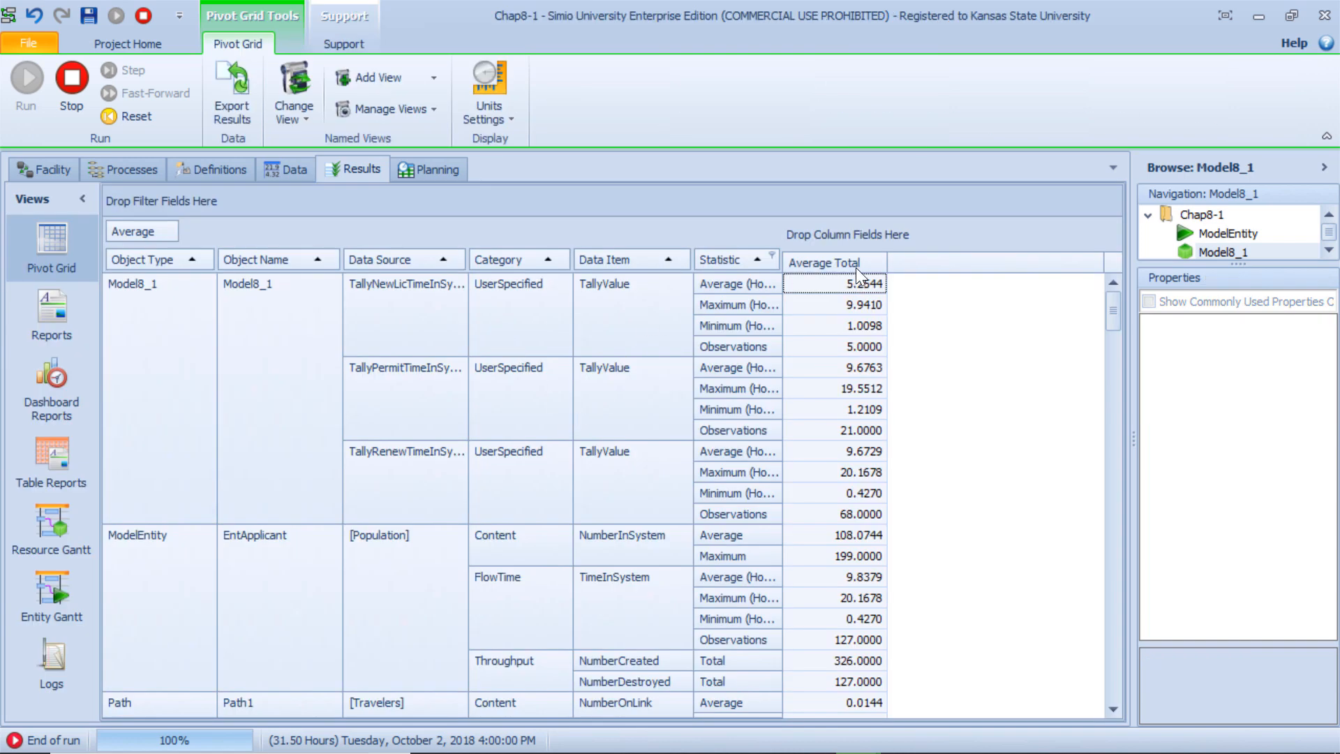
# Step: Widen the Average Total, Data Source and Statistic columns of the results pivot grid so their entries fit
pyautogui.moveTo(886, 261); pyautogui.dragTo(932, 261)
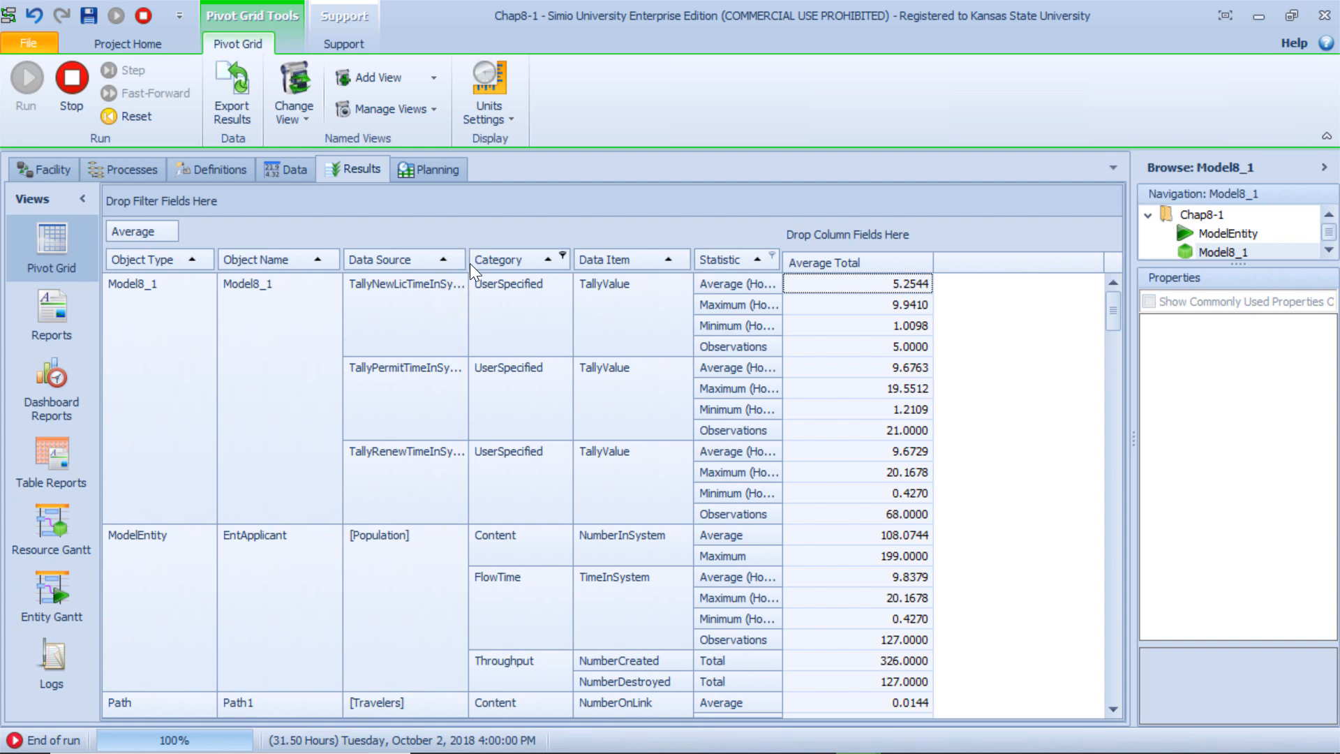
pyautogui.doubleClick(467, 302)
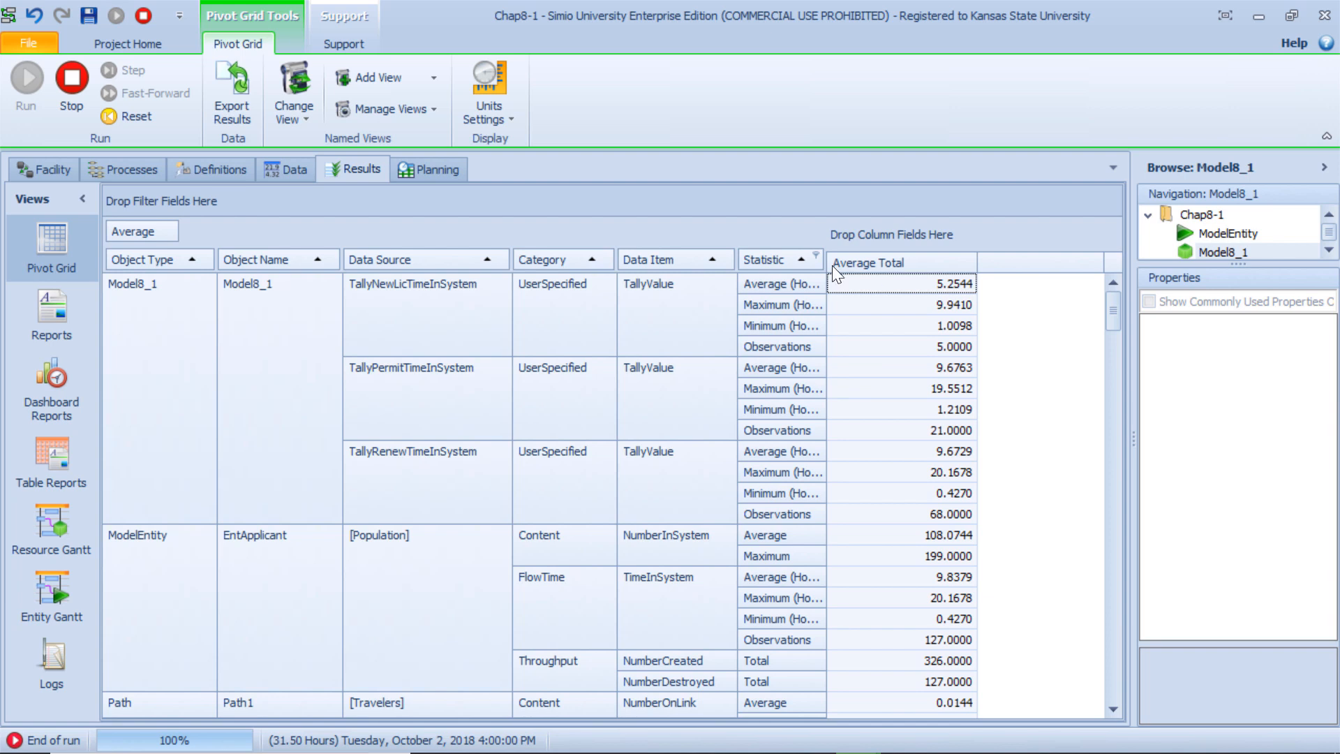
pyautogui.moveTo(824, 266); pyautogui.dragTo(858, 277)
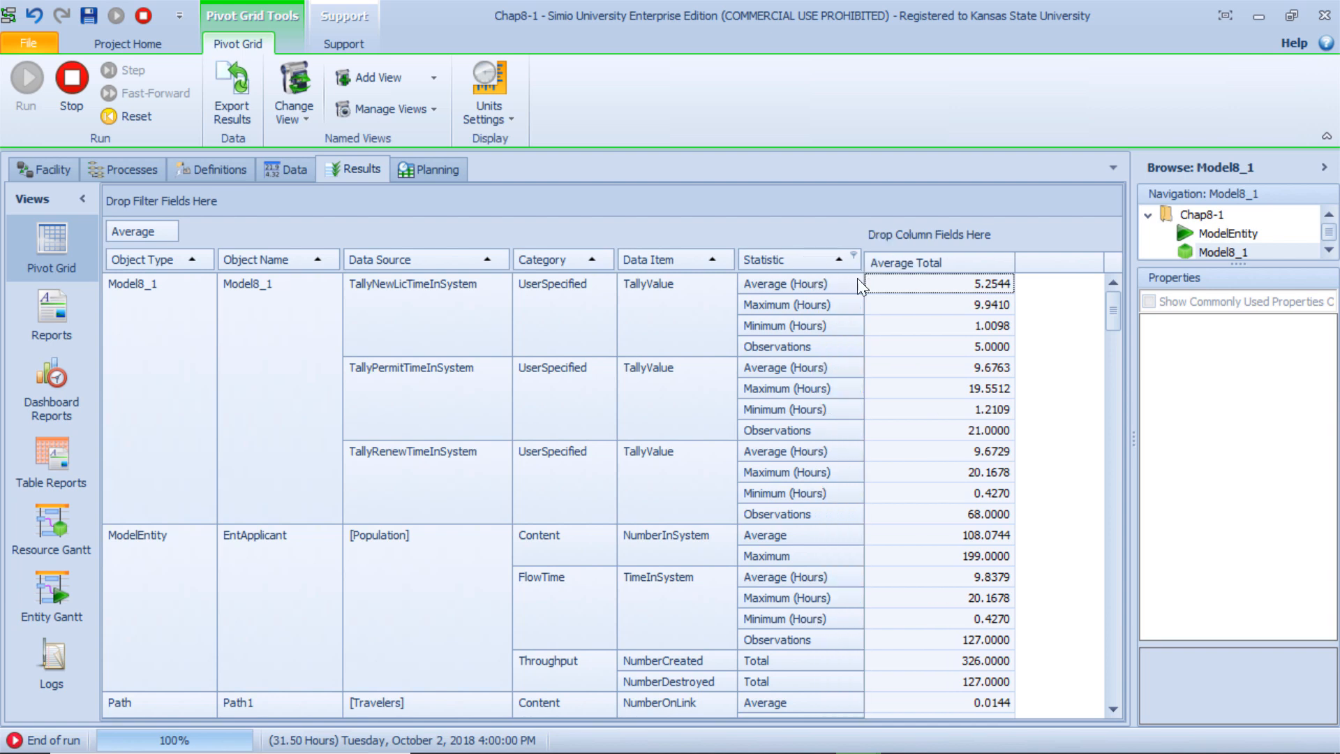
# Step: Set the time units of the results to Minutes and stop the finished run
pyautogui.click(504, 119)
pyautogui.click(530, 194)
pyautogui.click(527, 225)
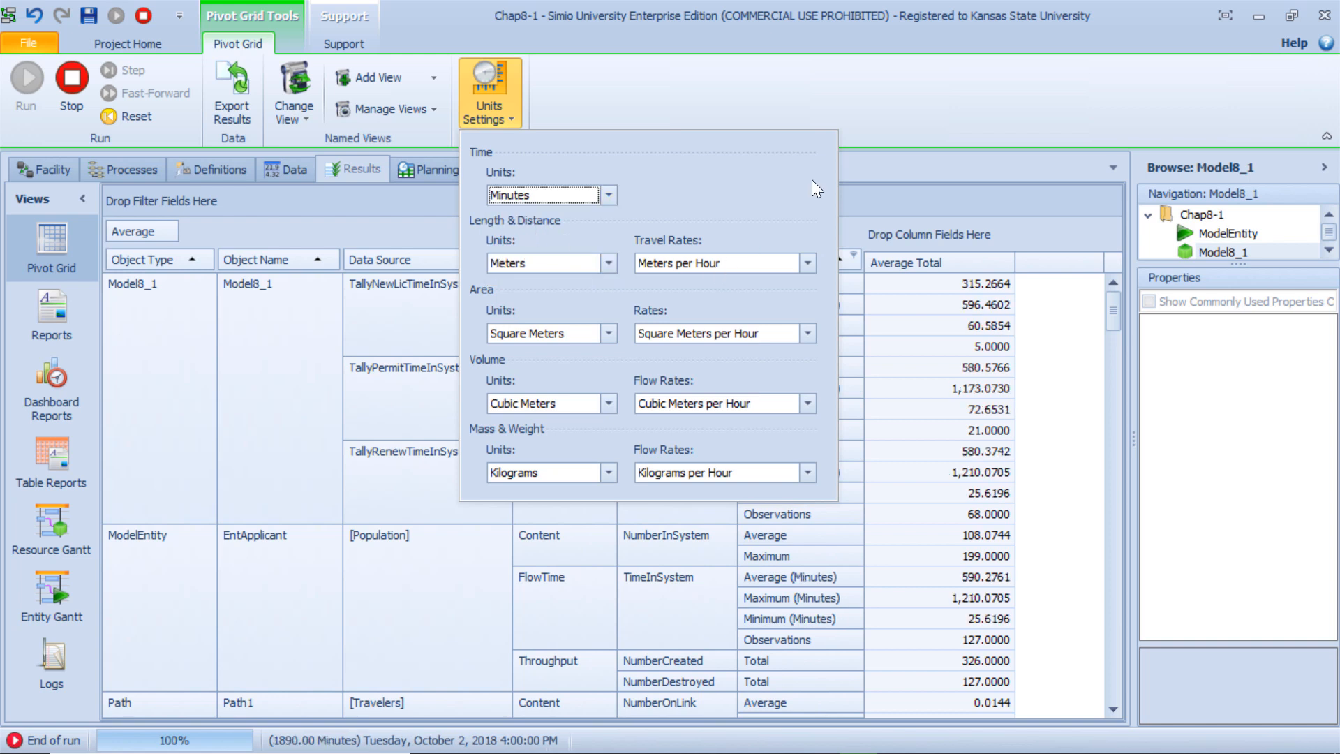
pyautogui.click(969, 227)
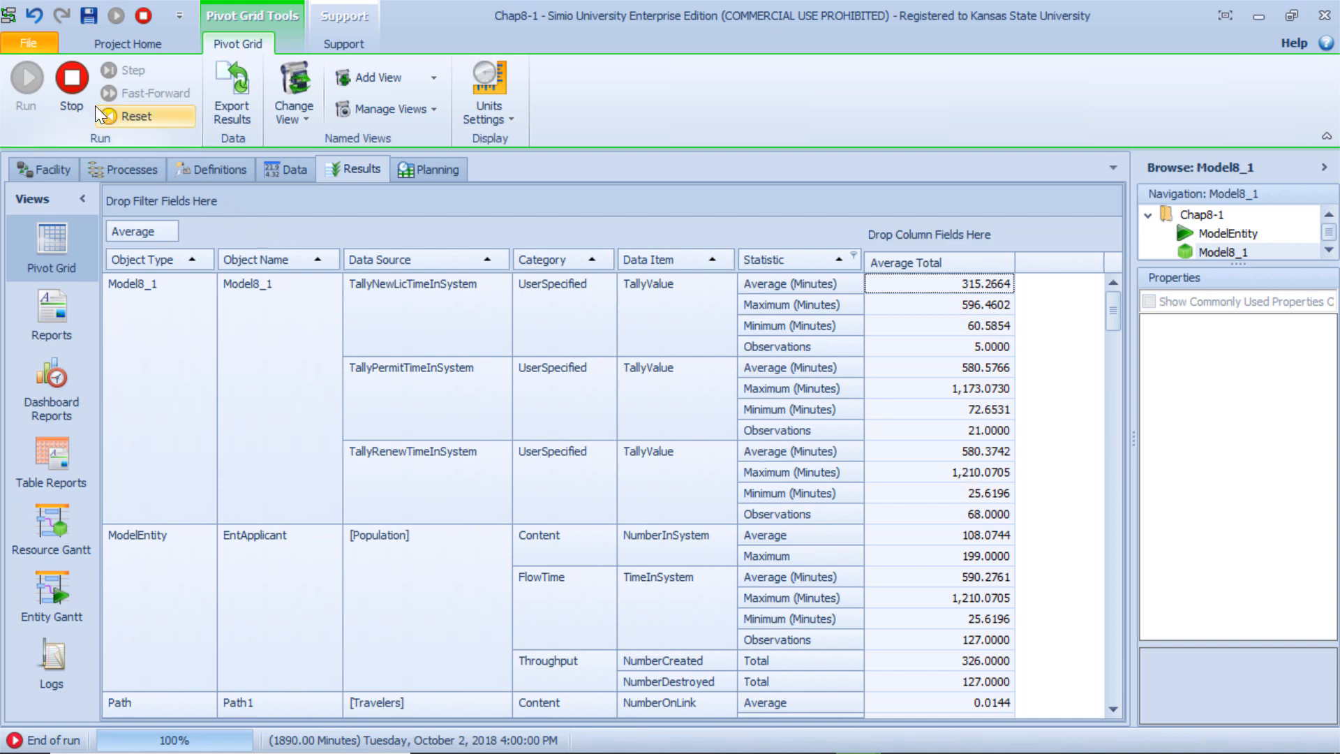
pyautogui.click(77, 91)
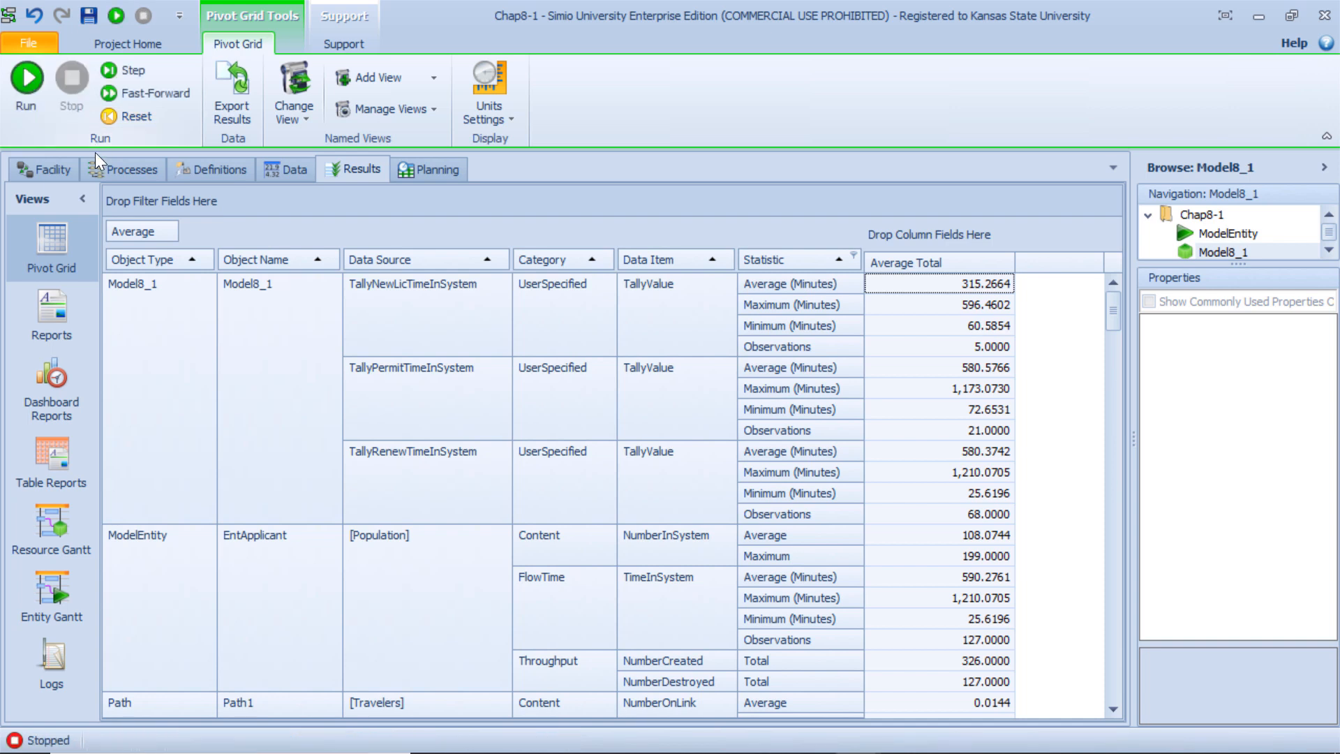